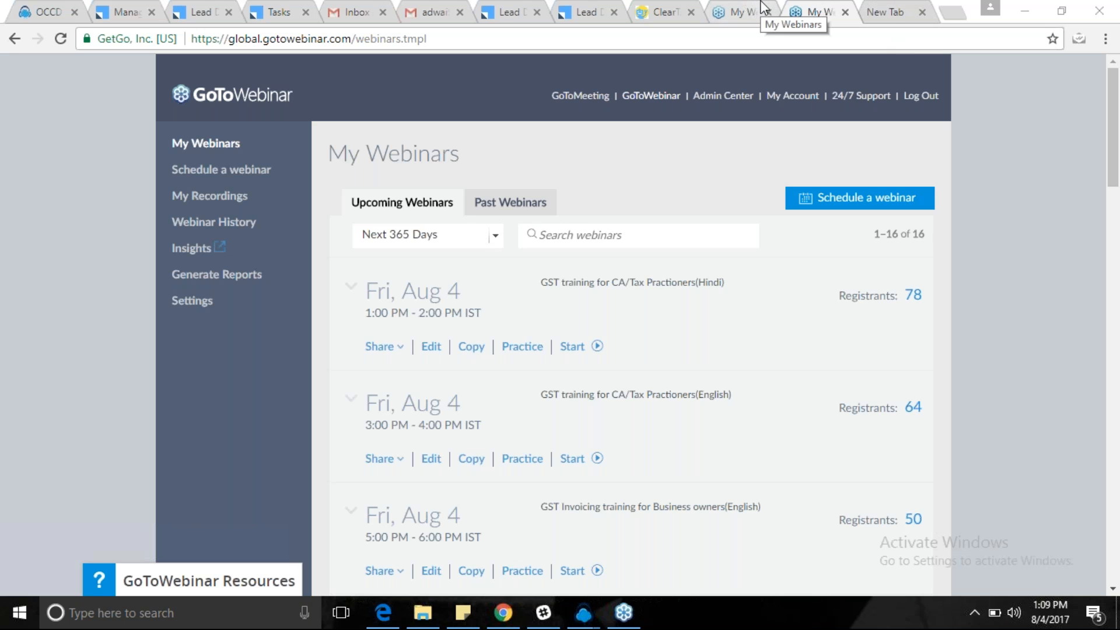
Switch from GoToWebinar to the ClearTax GST login page in the browser.
left_click(662, 12)
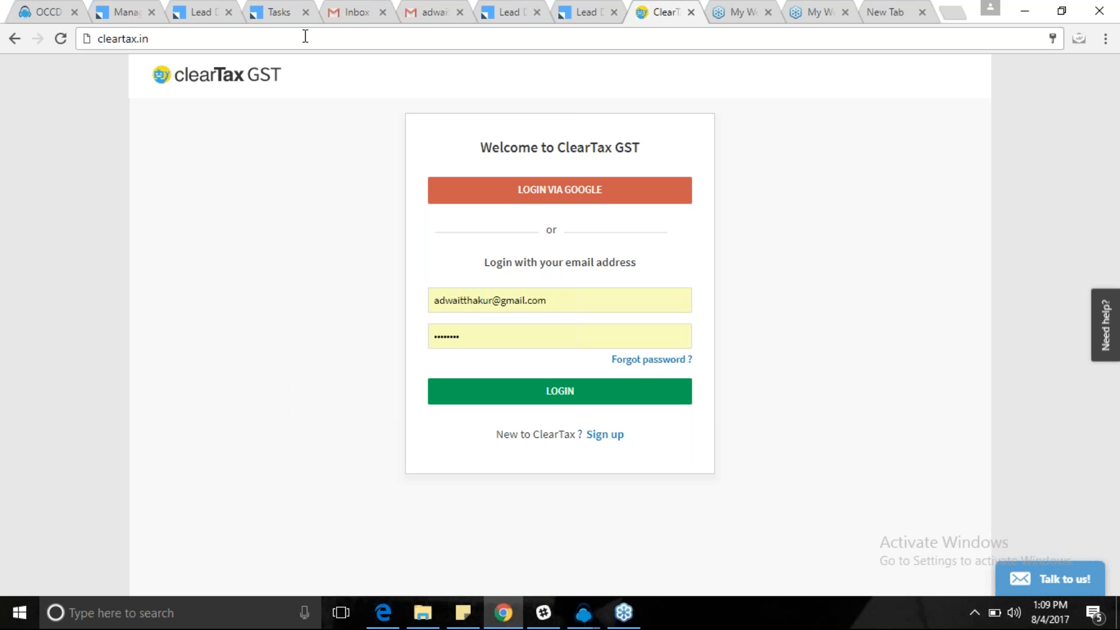
Sign in to ClearTax GST using the saved e-mail account from browser autofill.
left_click(94, 36)
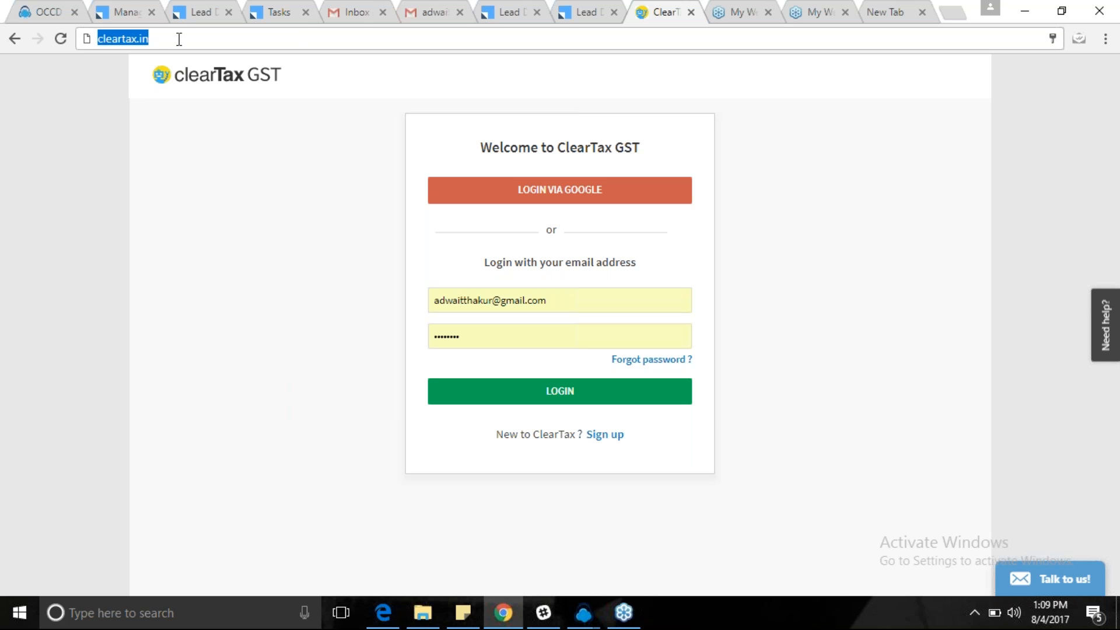
left_click(168, 39)
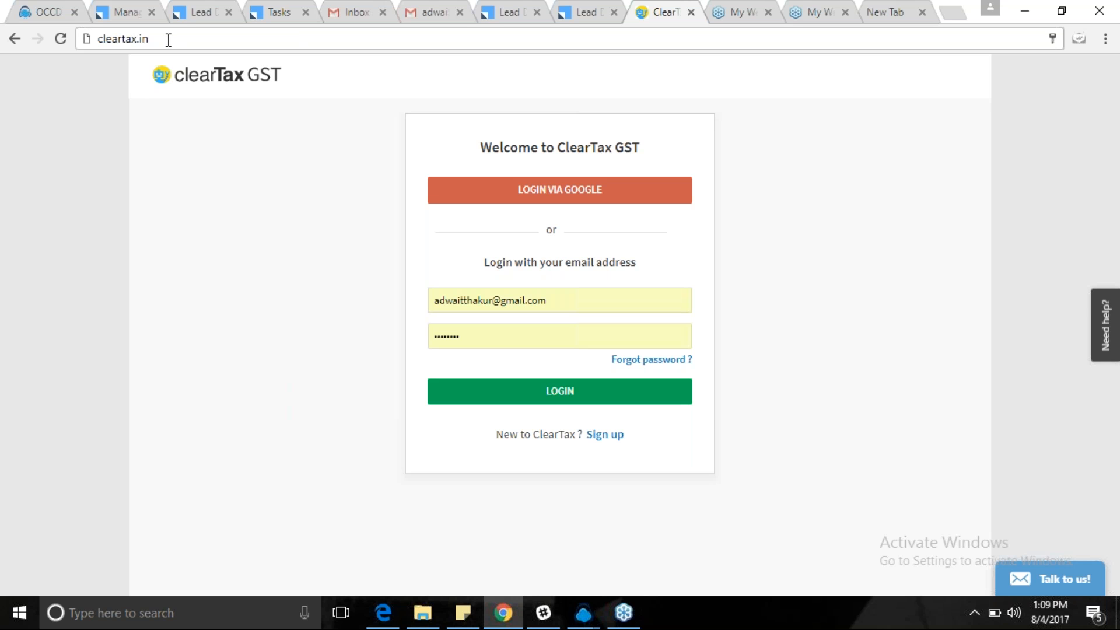
left_click(649, 307)
left_click(698, 321)
left_click(623, 307)
left_click(795, 310)
left_click(546, 300)
left_click(627, 298)
left_click(532, 337)
left_click(606, 295)
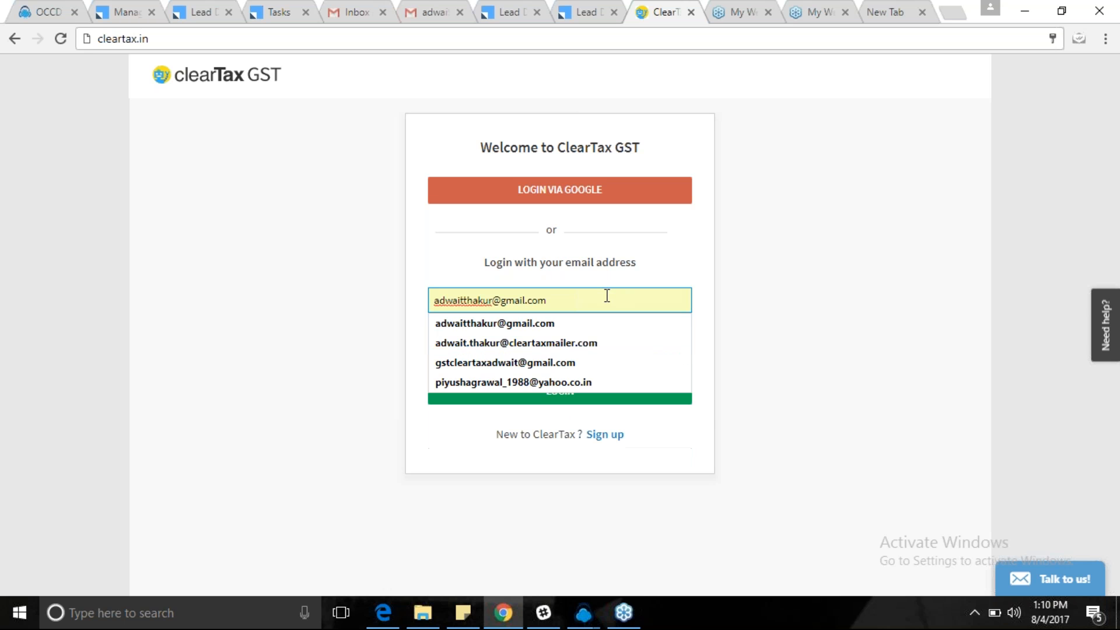
left_click(606, 295)
left_click(559, 399)
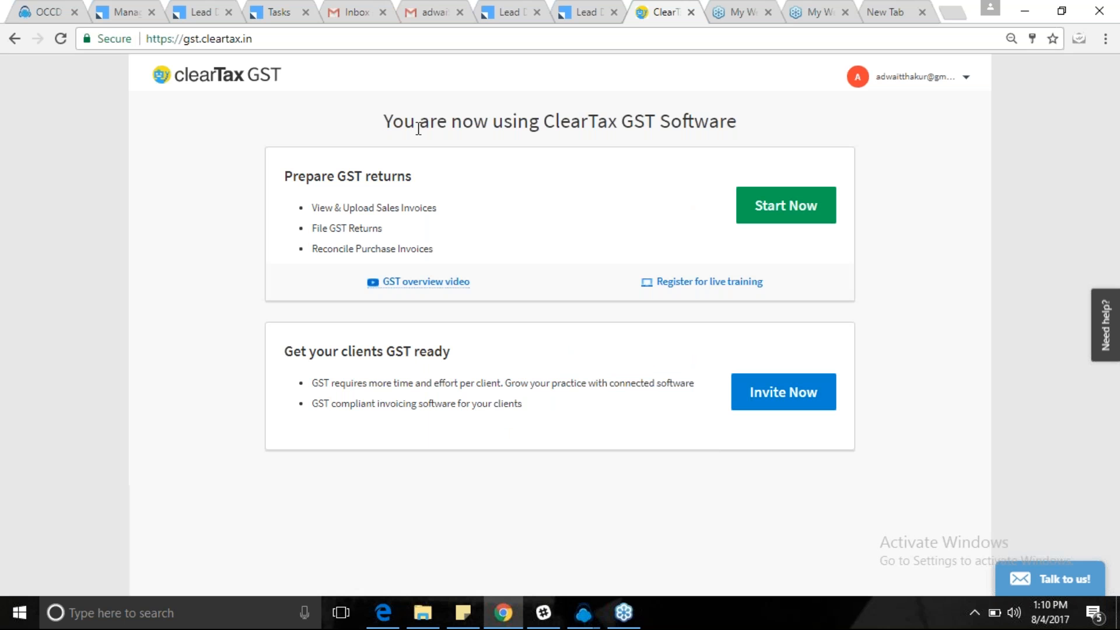
Dismiss the CloudAgent call popup and open the All Businesses list via Prepare GST returns.
left_click_drag(383, 123, 760, 125)
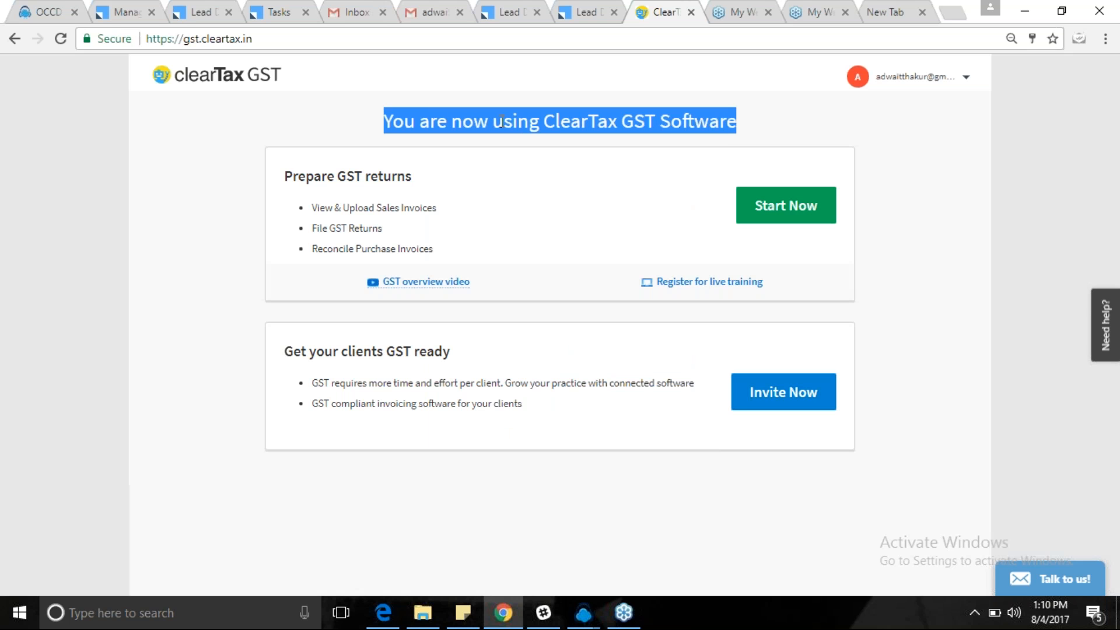
left_click(746, 126)
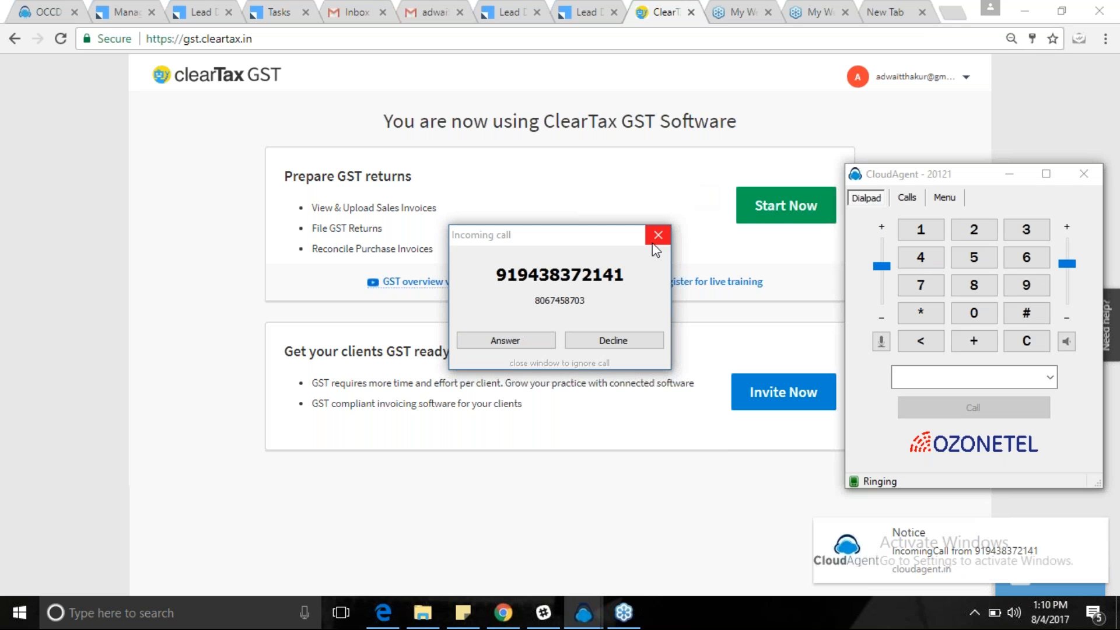
left_click(652, 242)
left_click(1013, 180)
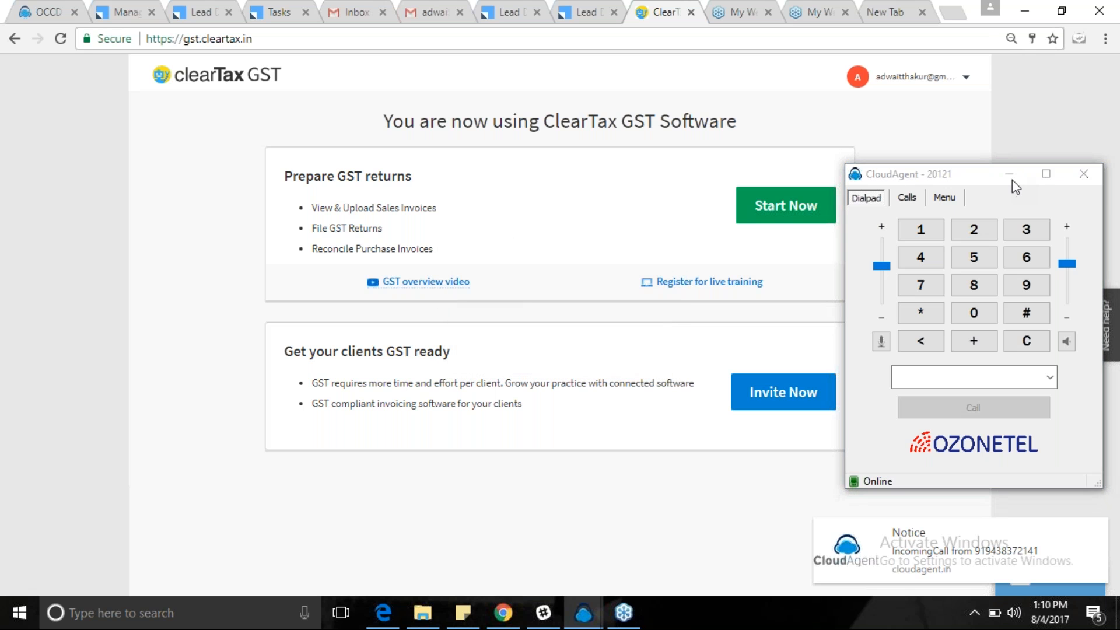
left_click(1008, 177)
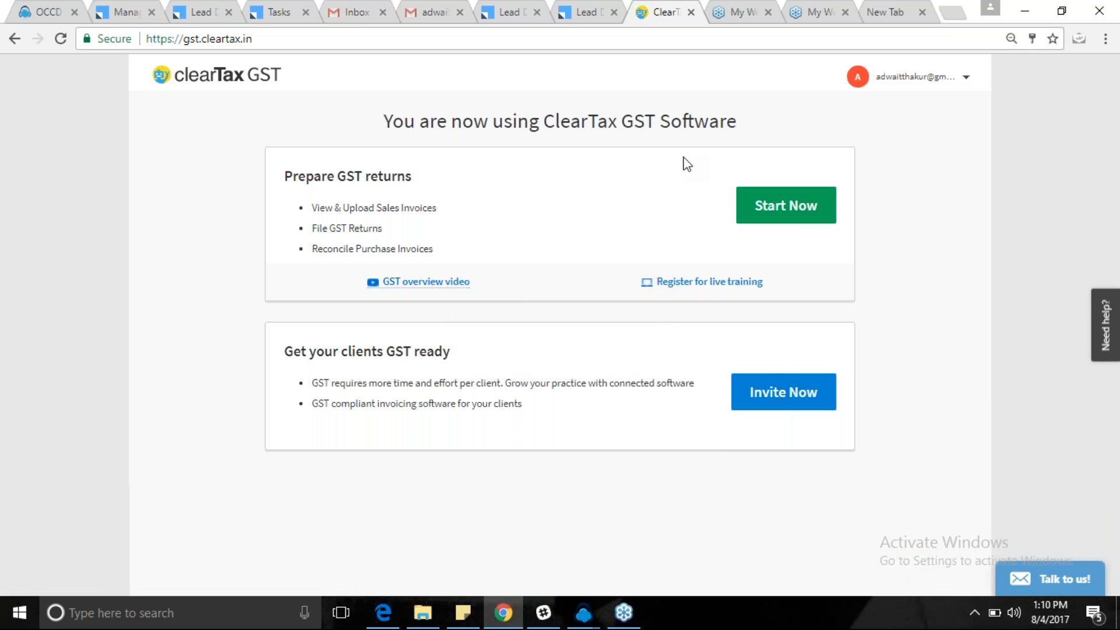
left_click(787, 227)
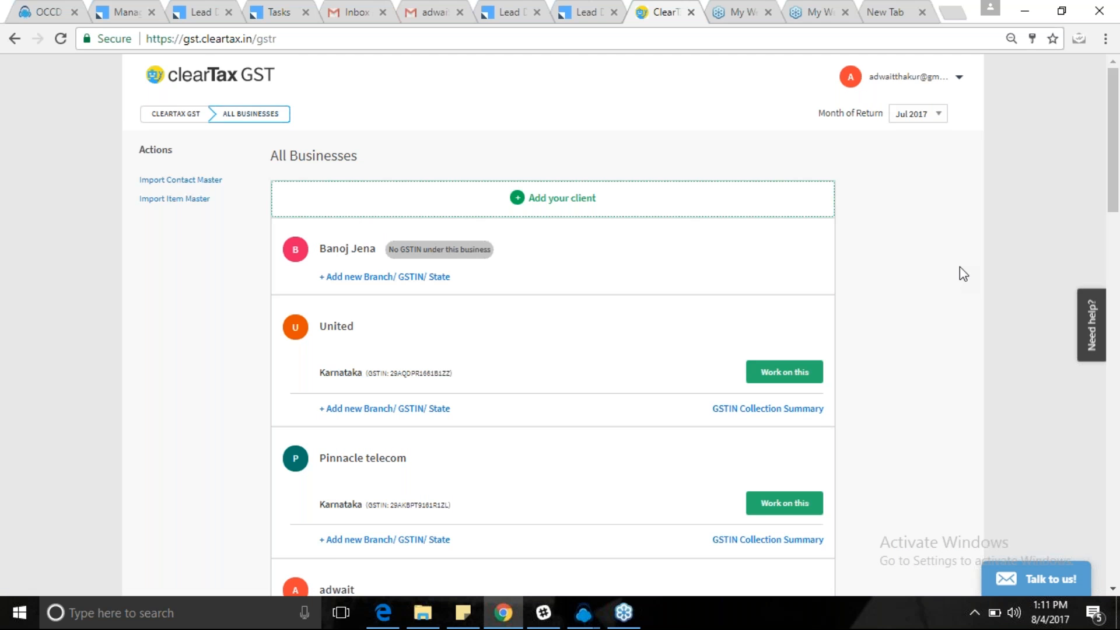
scroll(960, 267, "down", 2)
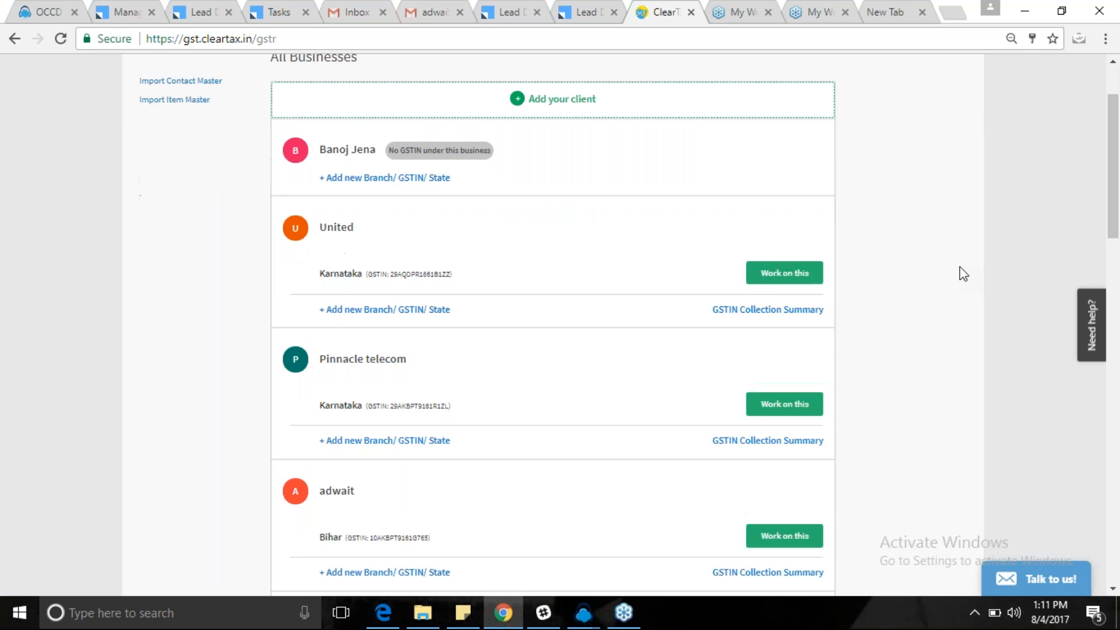
scroll(960, 267, "up", 1)
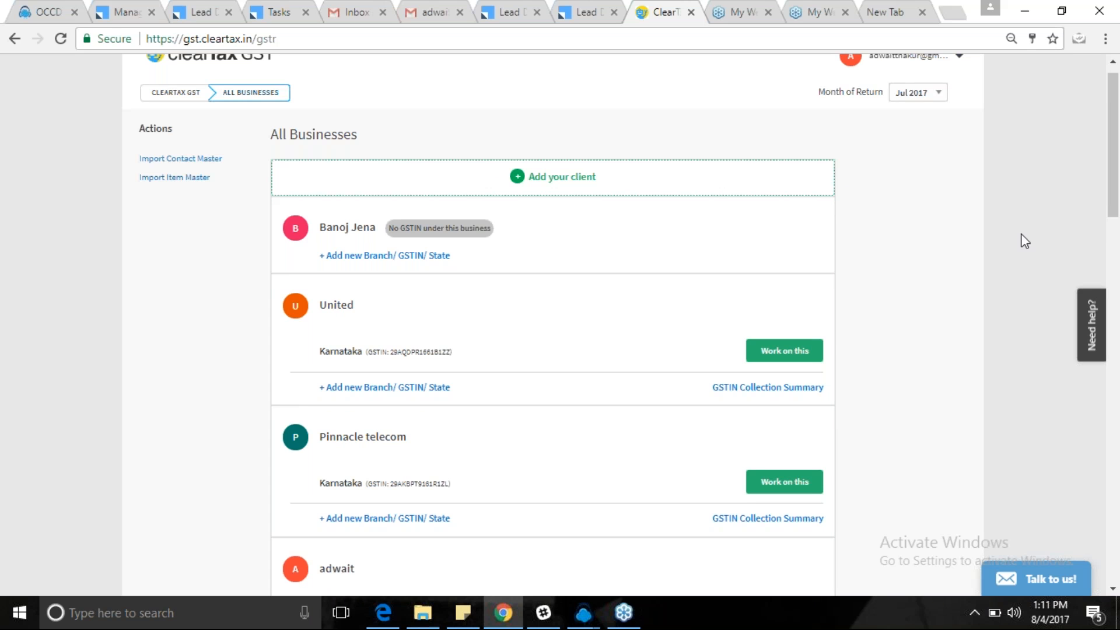
scroll(1028, 363, "down", 1)
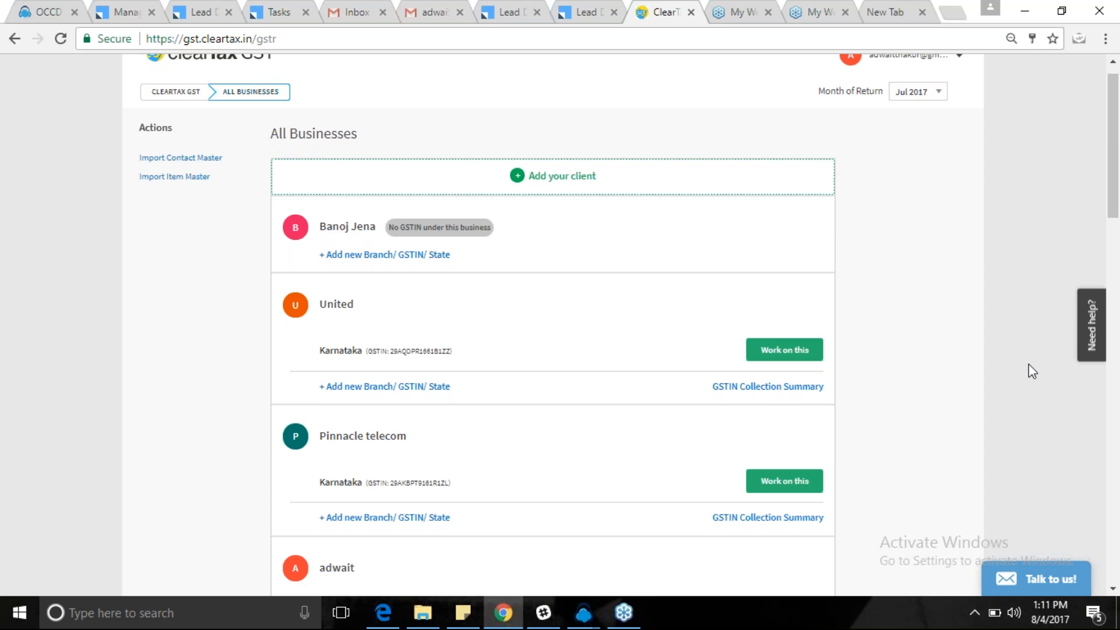
scroll(1028, 364, "down", 12)
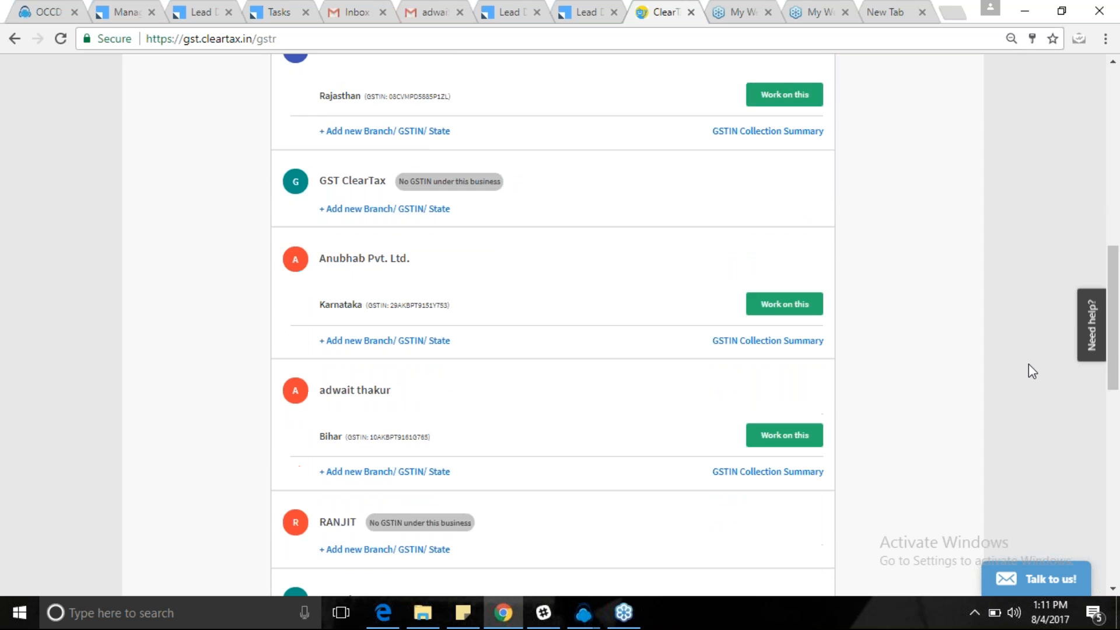
scroll(1033, 371, "down", 4)
left_click_drag(1118, 380, 1118, 100)
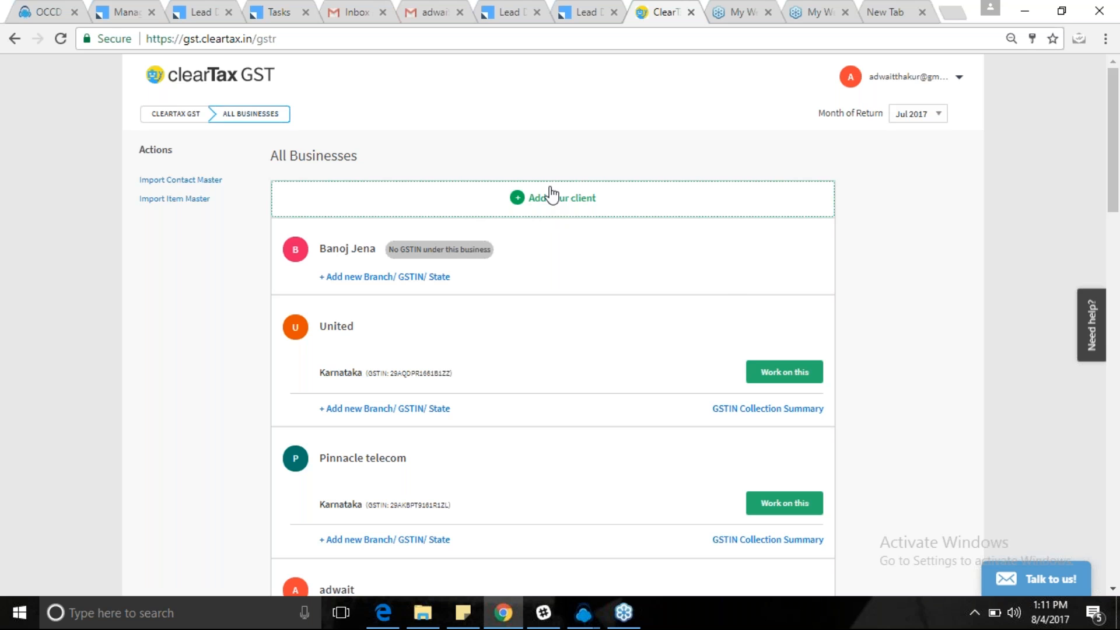
Add a new client named Paramount Pvt. Ltd. and enter its PAN and GSTIN.
left_click(534, 200)
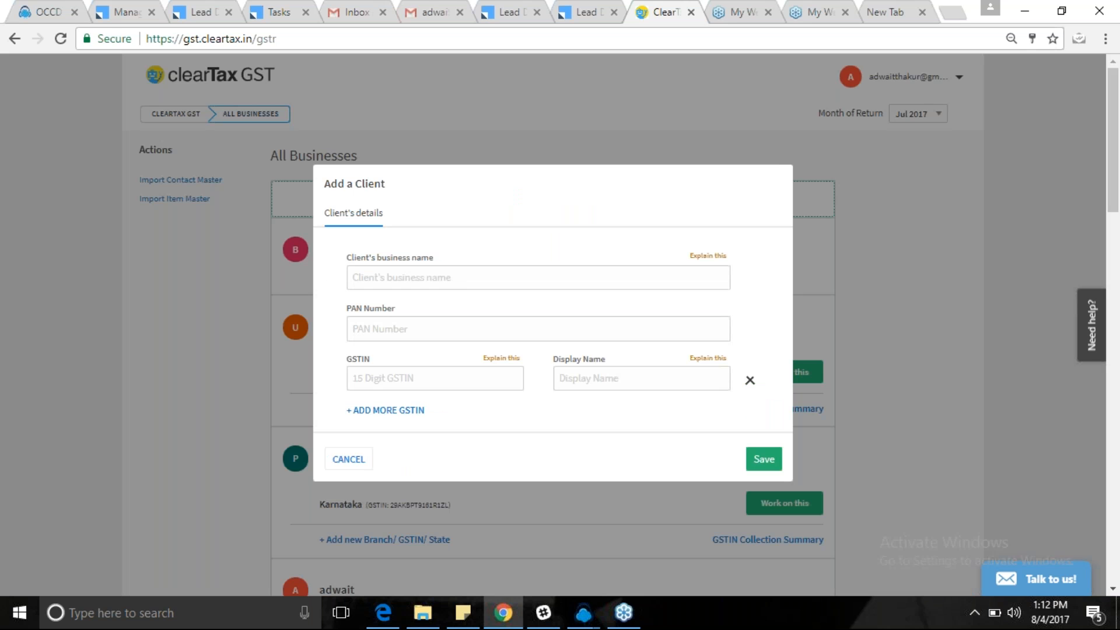
left_click(402, 288)
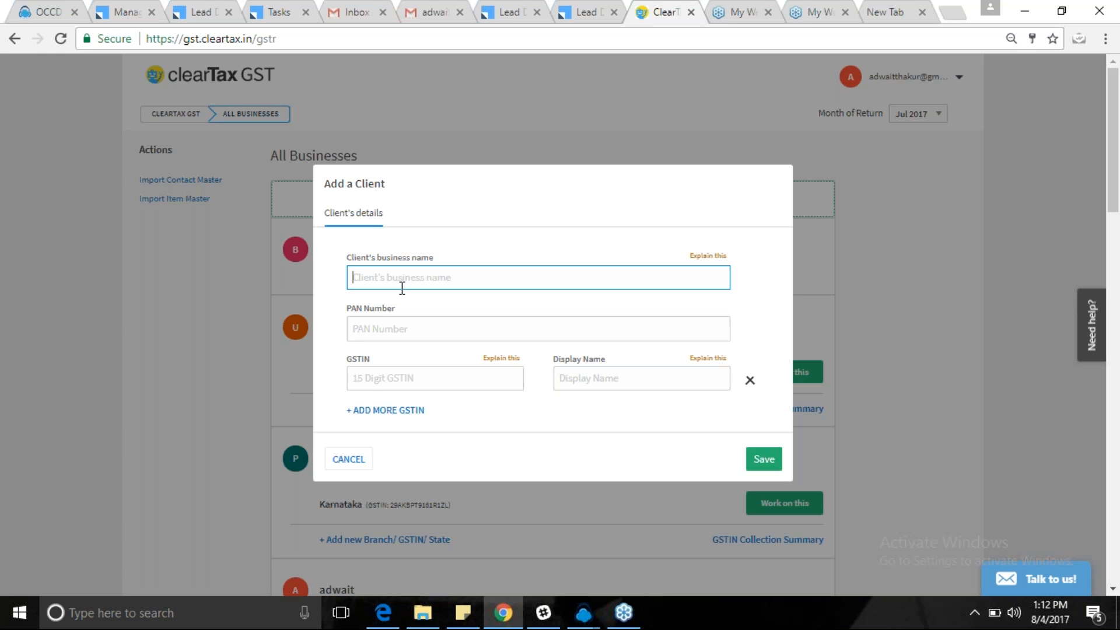
type("Paramount")
type("Pvt. Ltd.")
left_click(393, 324)
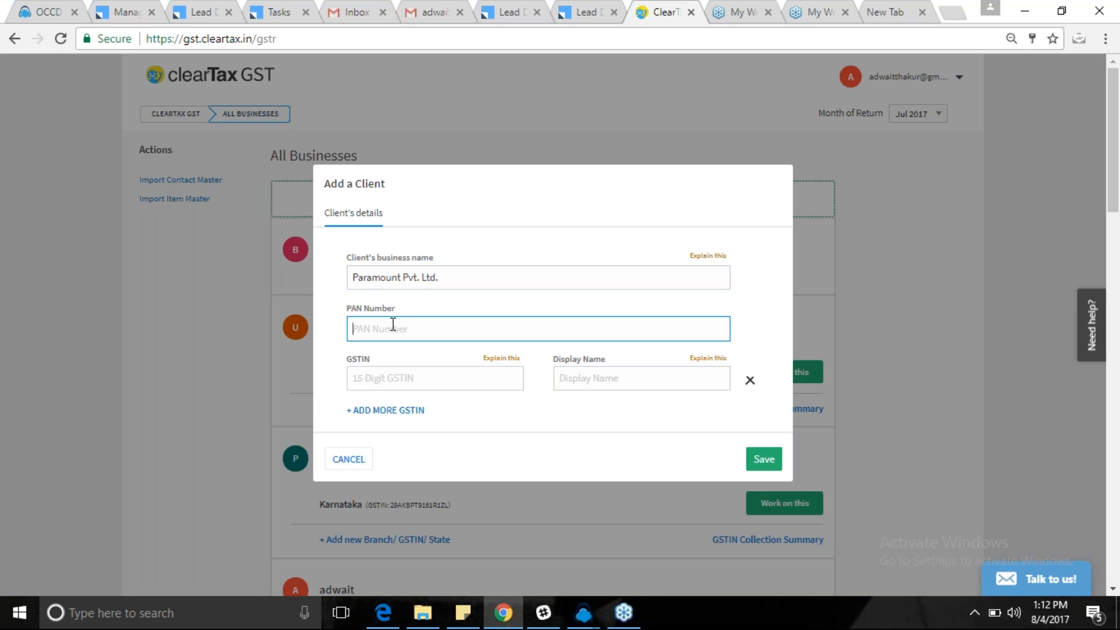
key("Tab")
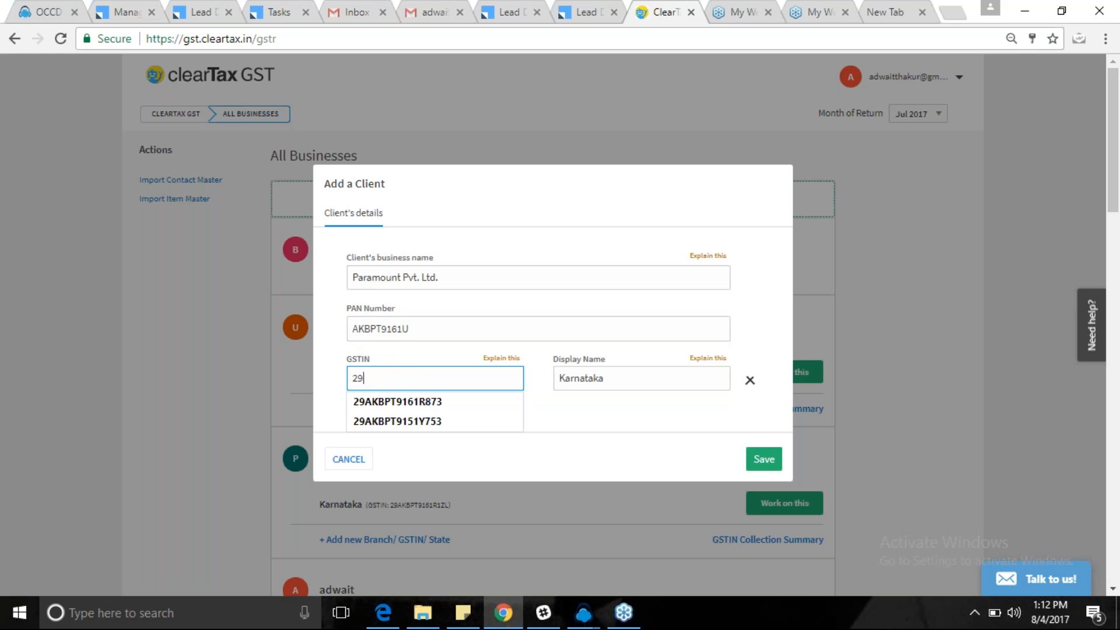
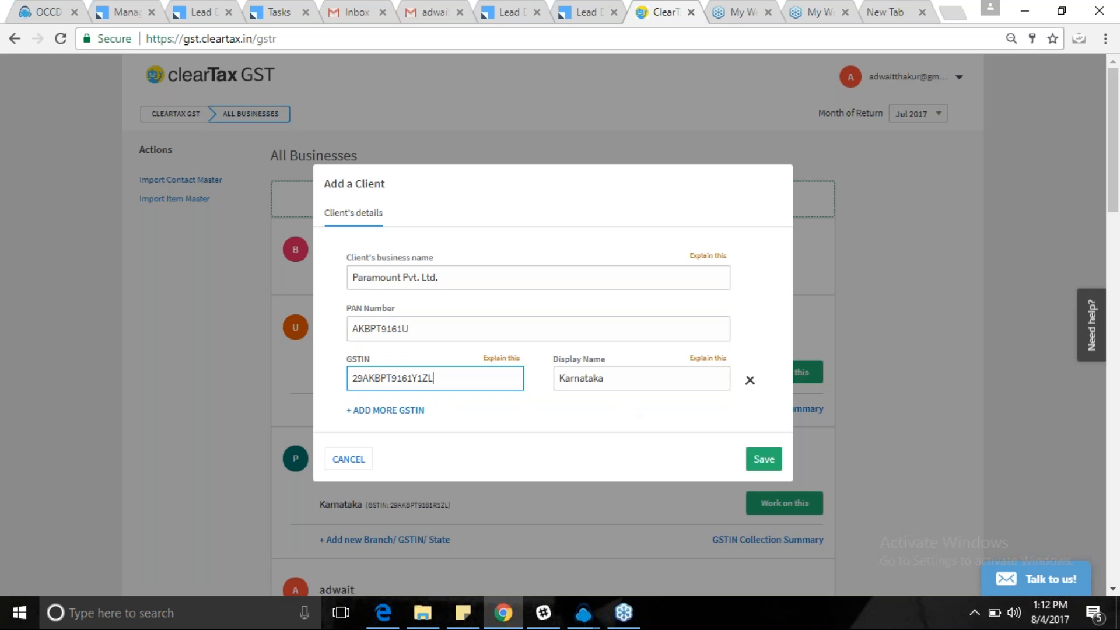
Change the GSTIN display name to kARANTAKA and save the client.
left_click(542, 411)
mouse_move(363, 380)
left_mouse_down()
mouse_move(353, 380)
mouse_move(365, 380)
left_mouse_up()
left_click(628, 380)
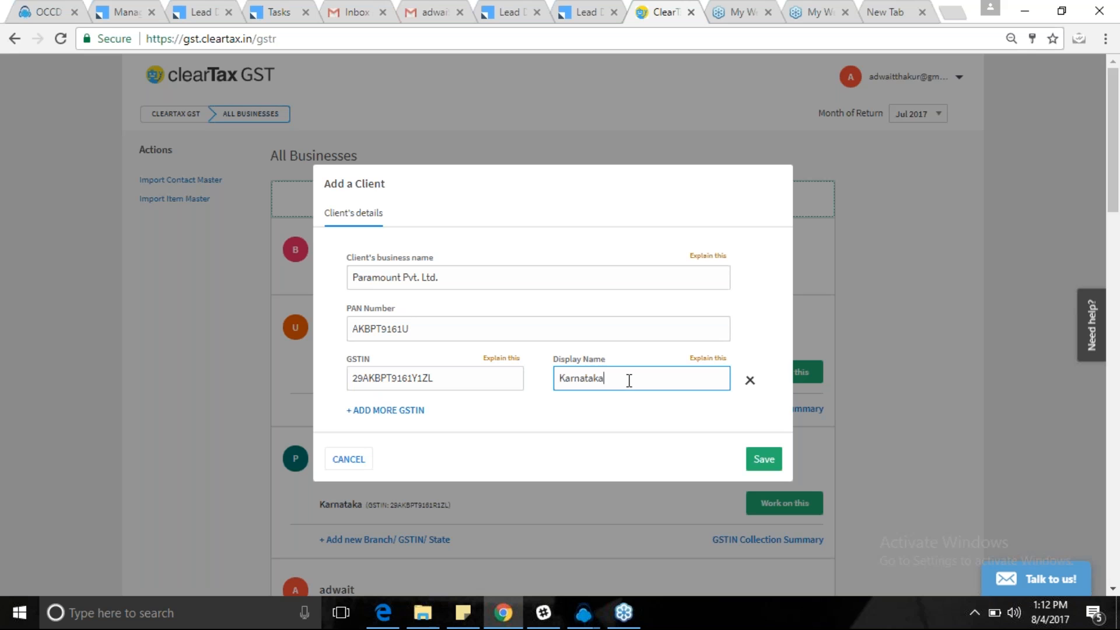
double_click(629, 380)
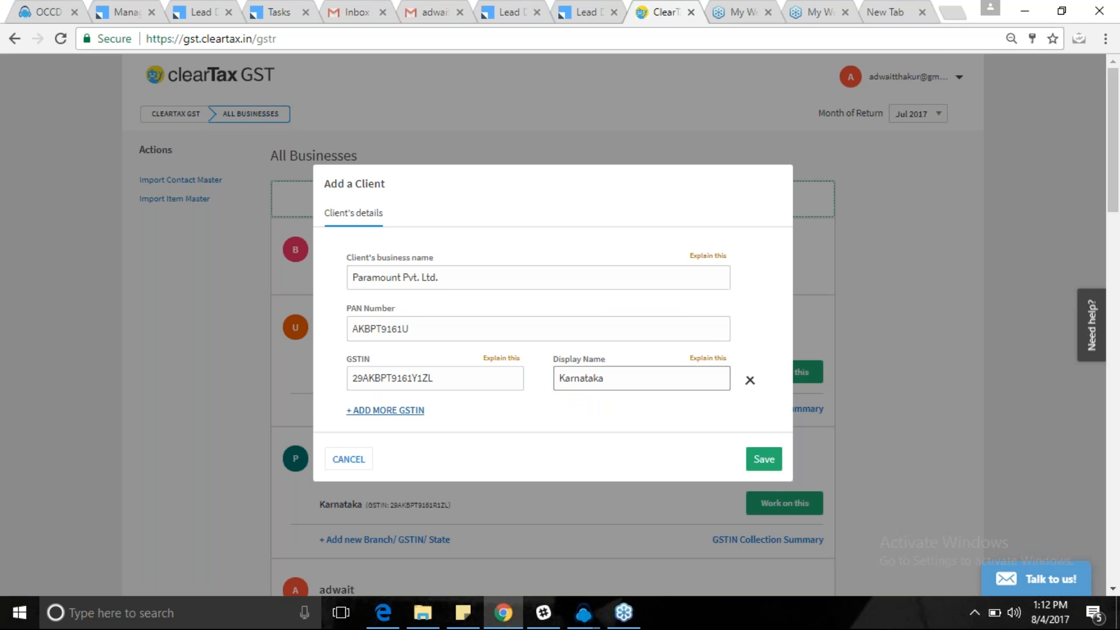
left_click(385, 410)
left_click(435, 379)
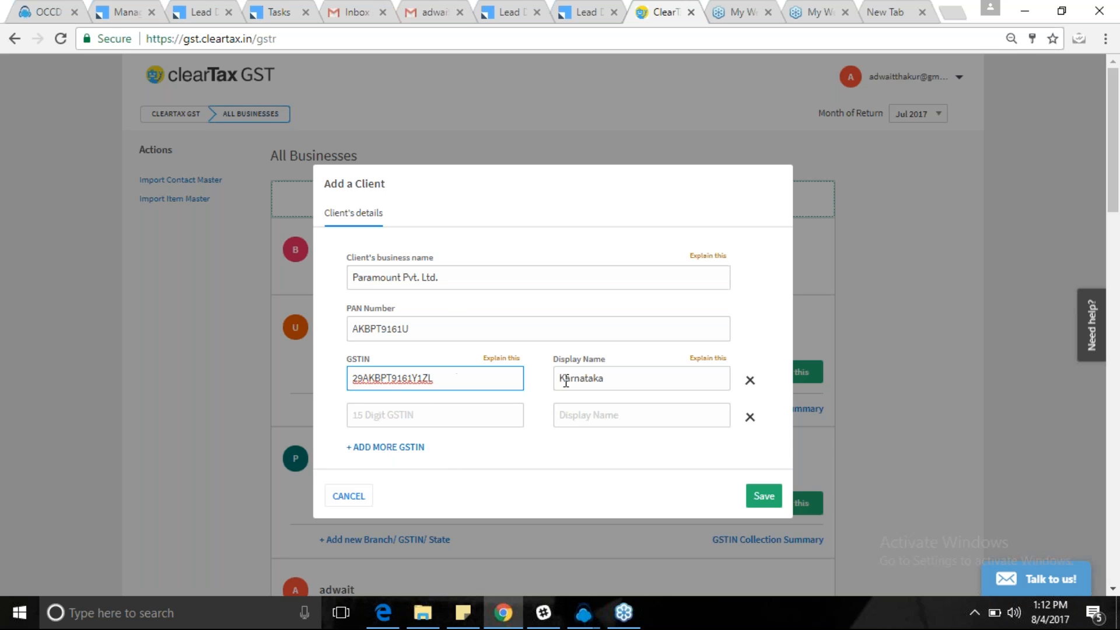
left_click(612, 376)
key("BackSpace")
key("BackSpace")
key("BackSpace")
key("BackSpace")
key("BackSpace")
key("BackSpace")
key("BackSpace")
key("BackSpace")
key("BackSpace")
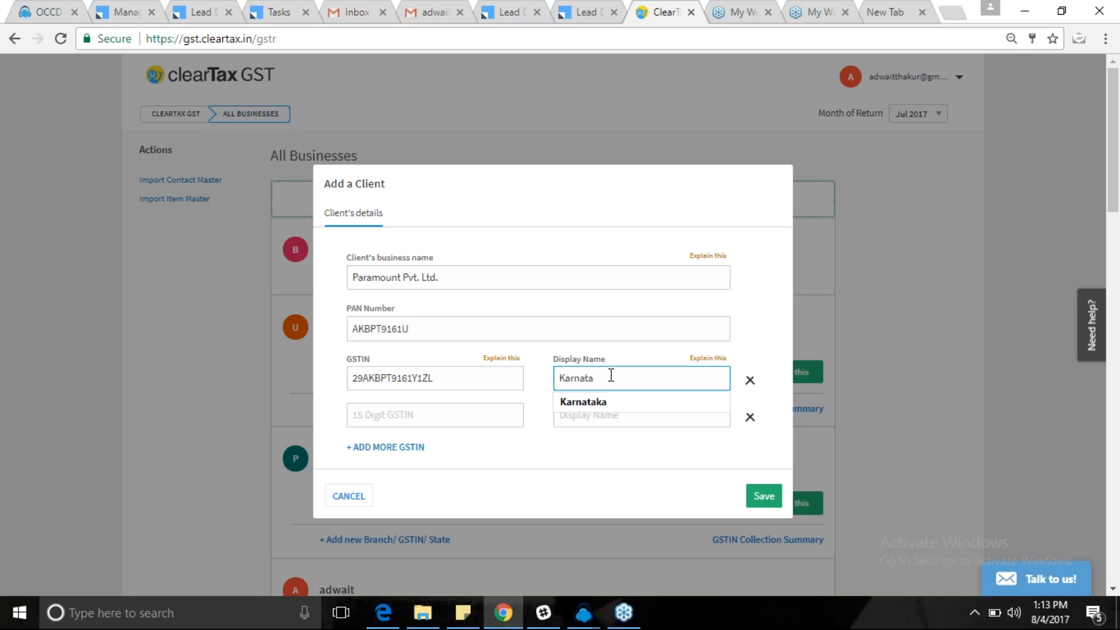
type("pARAMO")
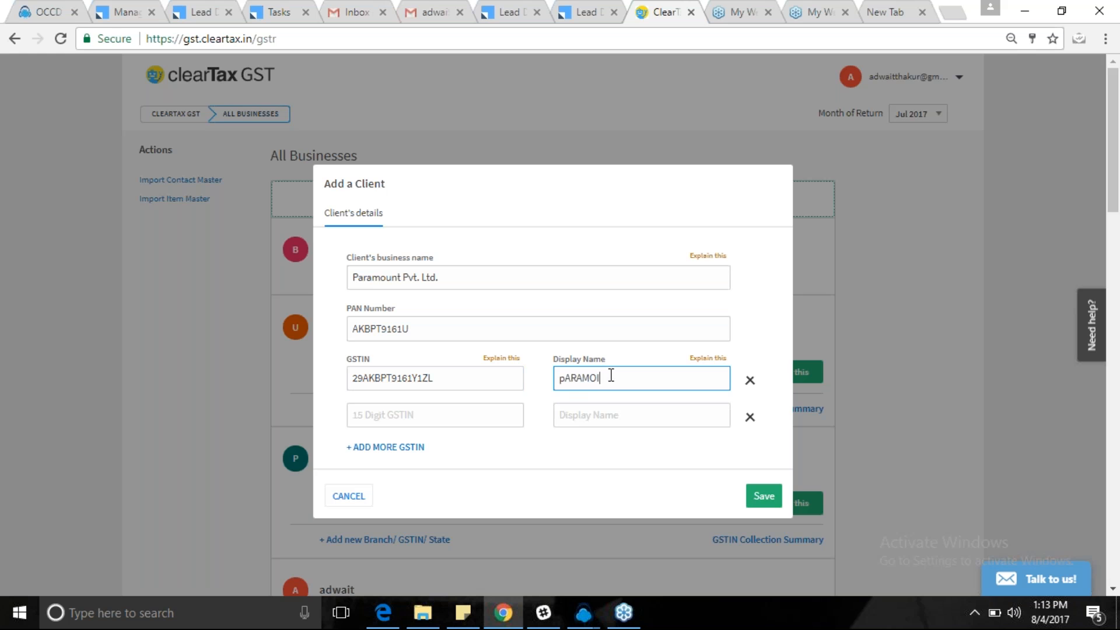
type("I")
key("BackSpace")
key("BackSpace")
key("BackSpace")
key("BackSpace")
key("BackSpace")
key("BackSpace")
key("BackSpace")
type("kARANTAKA")
left_click(765, 500)
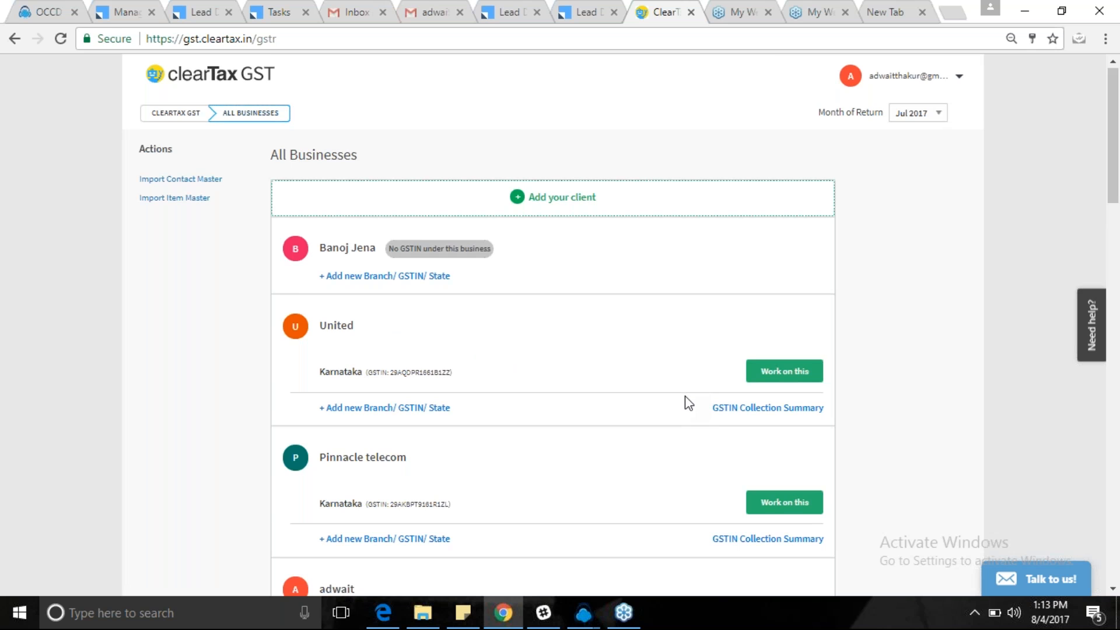
scroll(688, 403, "down", 15)
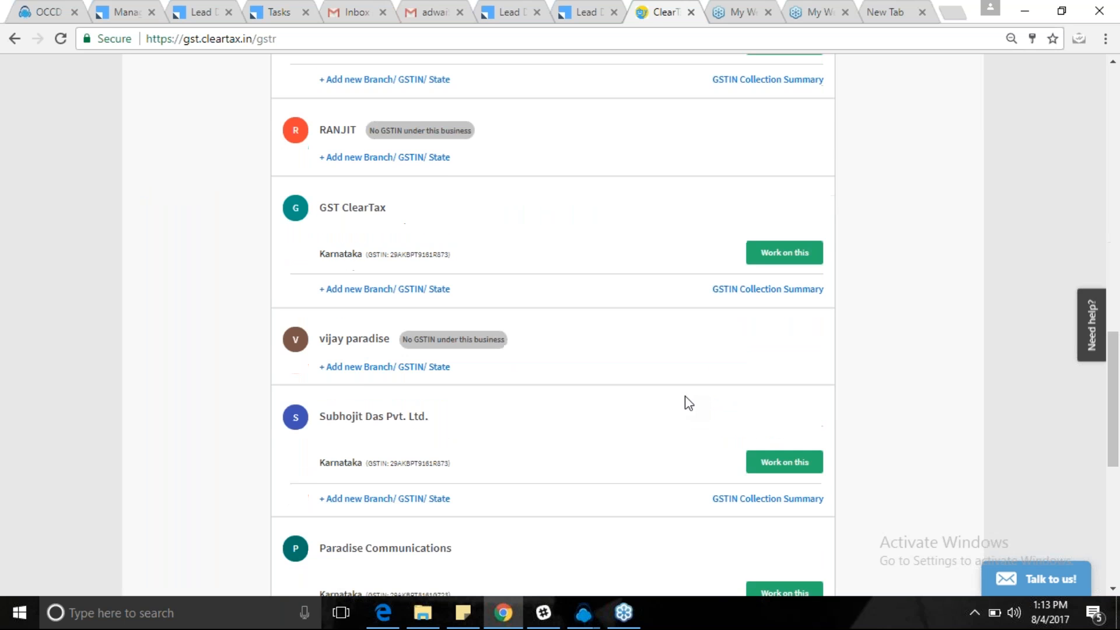
scroll(688, 402, "down", 7)
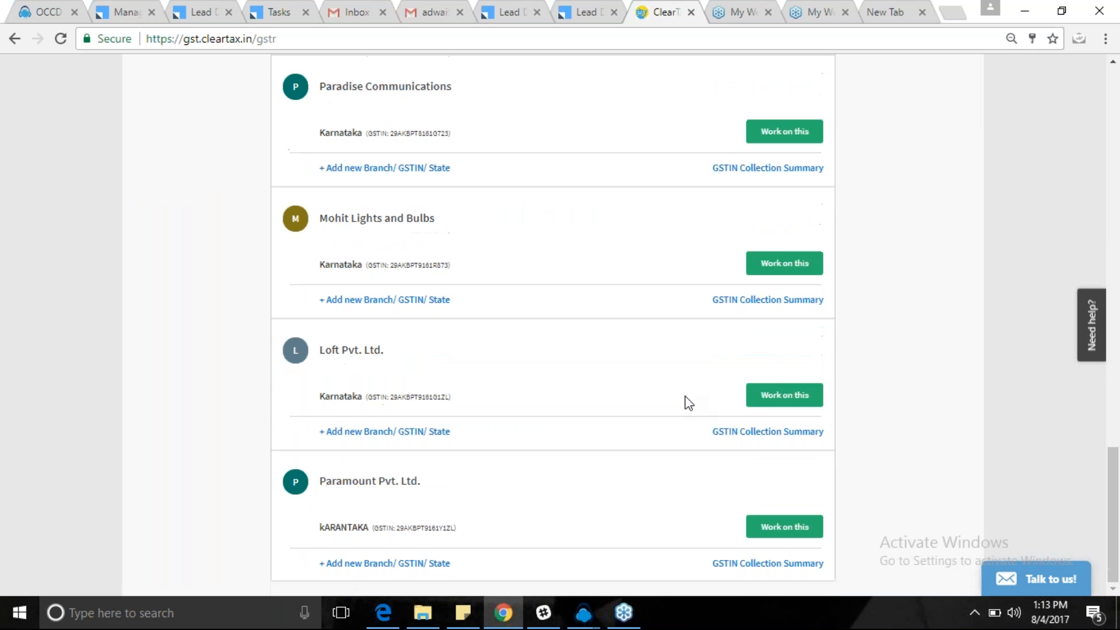
scroll(689, 403, "up", 1)
scroll(689, 403, "down", 1)
triple_click(378, 480)
left_click(449, 480)
left_click_drag(373, 527, 470, 527)
left_click(470, 528)
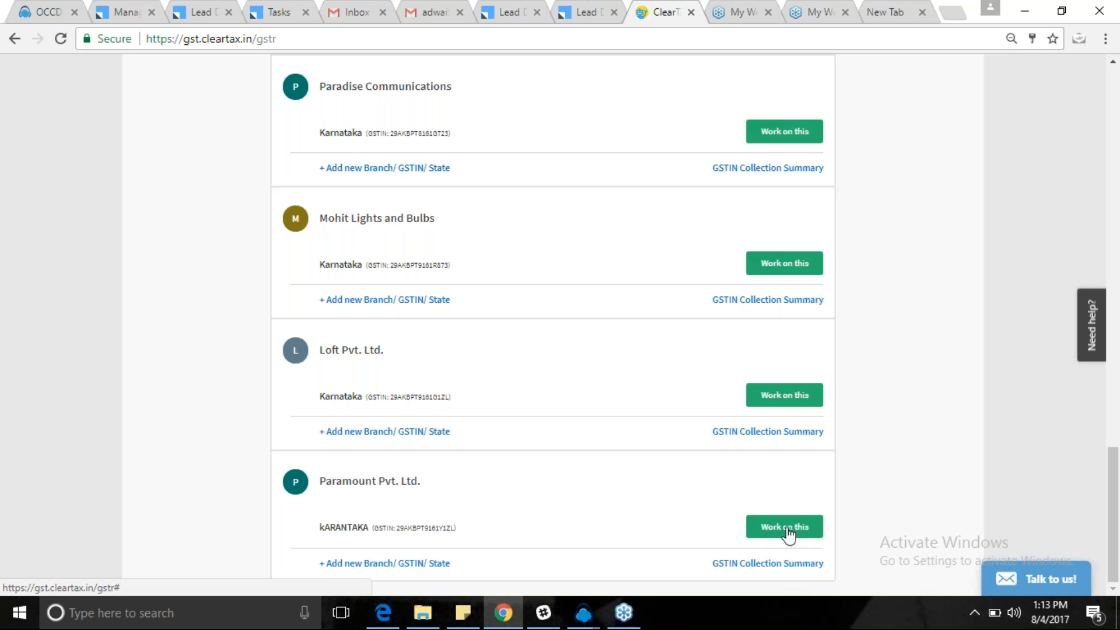
scroll(214, 334, "up", 1)
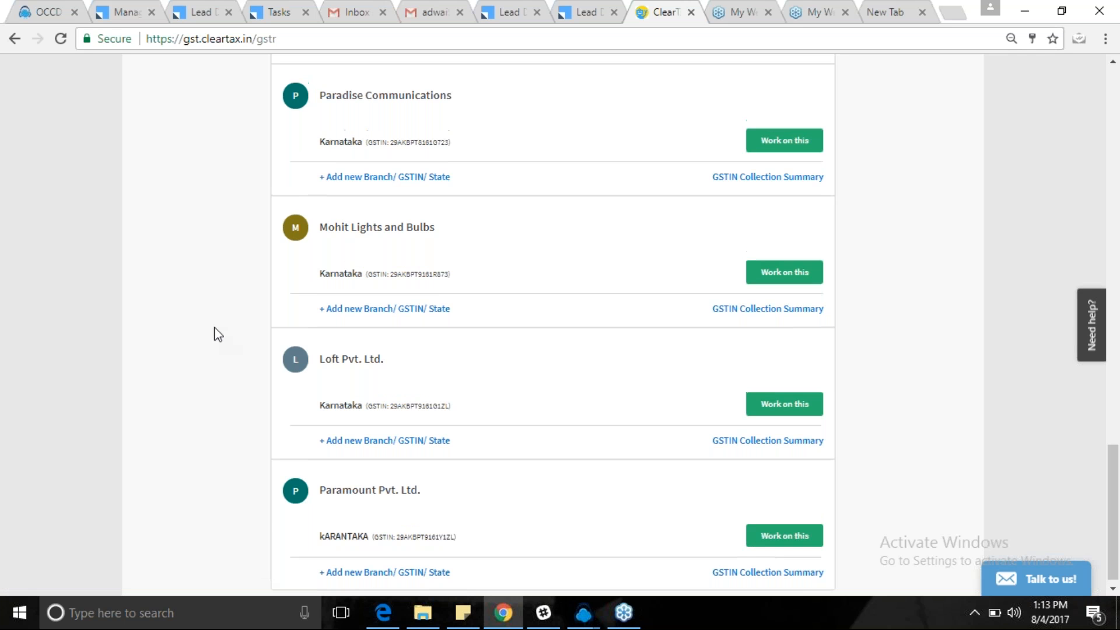
scroll(218, 333, "up", 20)
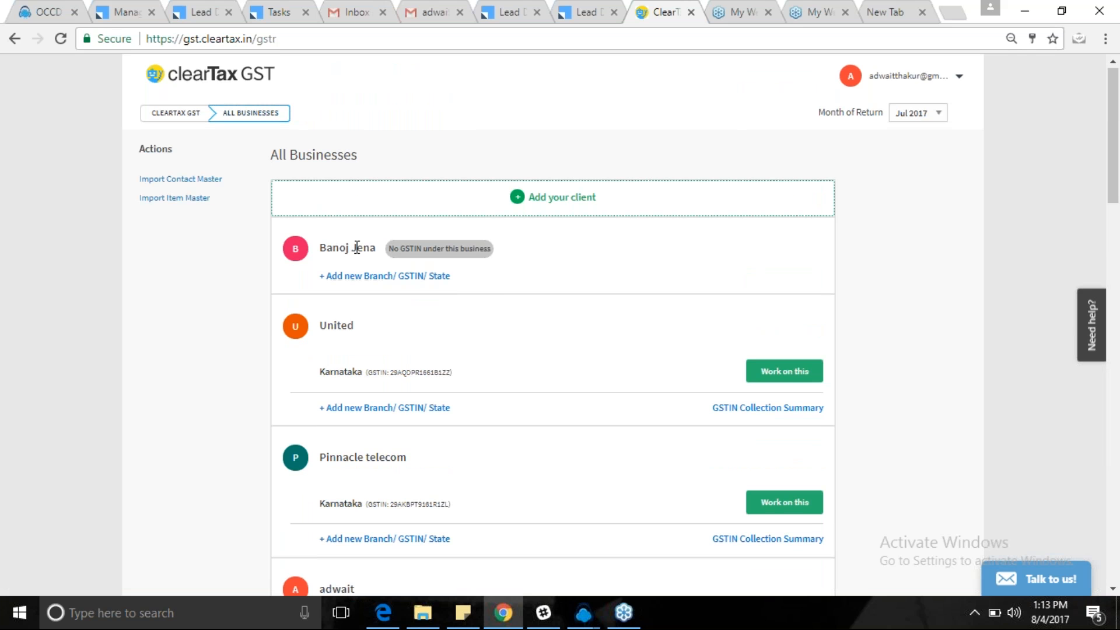
Scroll down the businesses list and choose Work on this for Paramount Pvt. Ltd.
left_click_drag(320, 251, 485, 247)
left_click(392, 247)
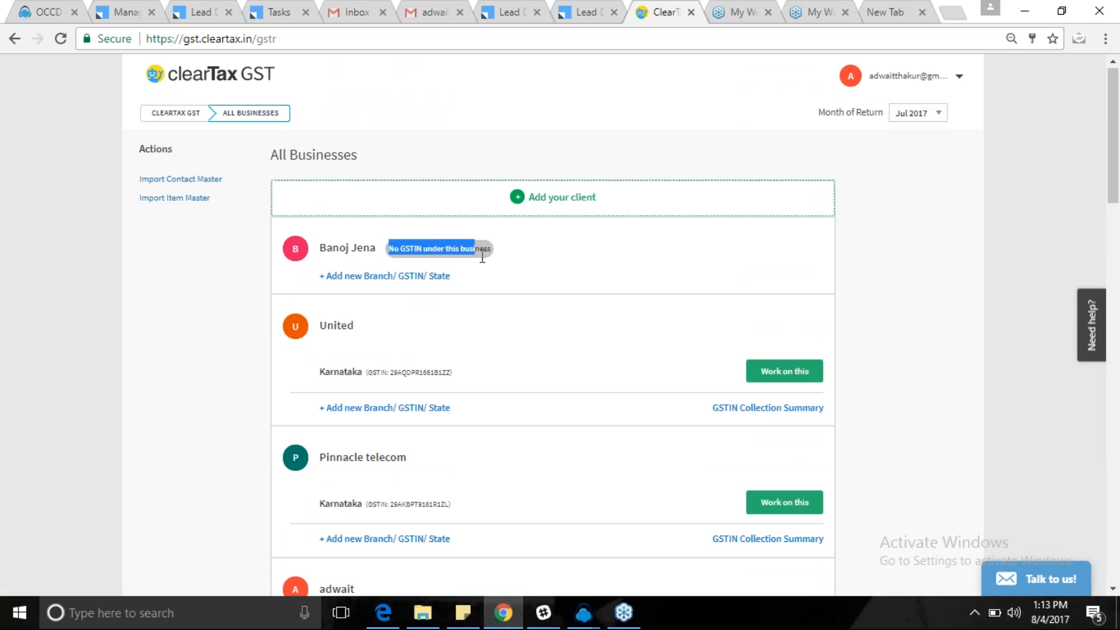
left_click(494, 257)
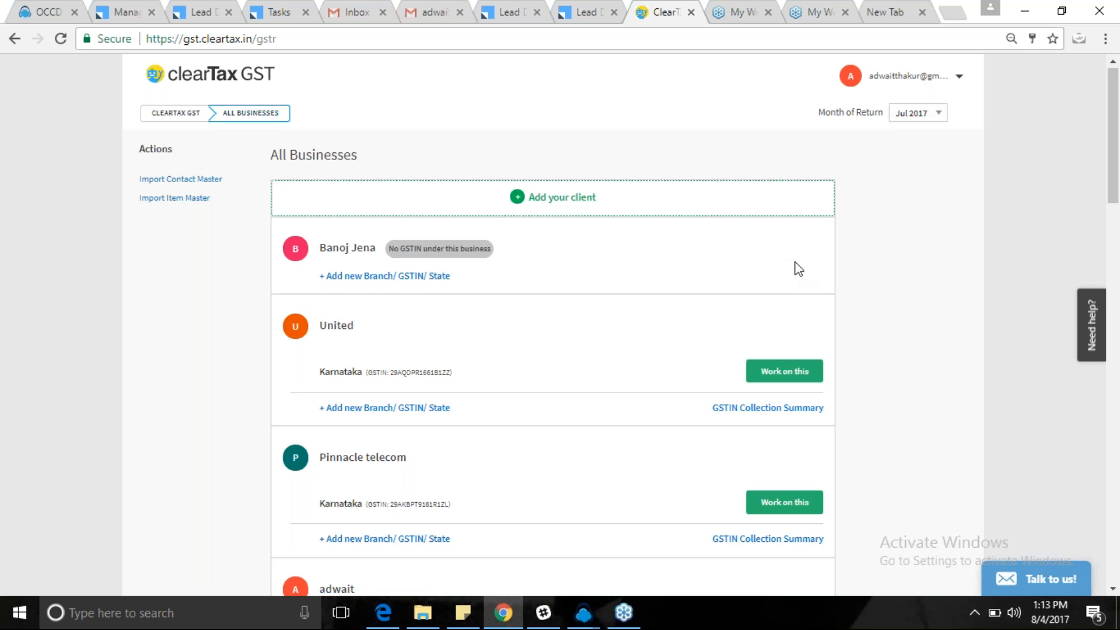
scroll(893, 292, "down", 1)
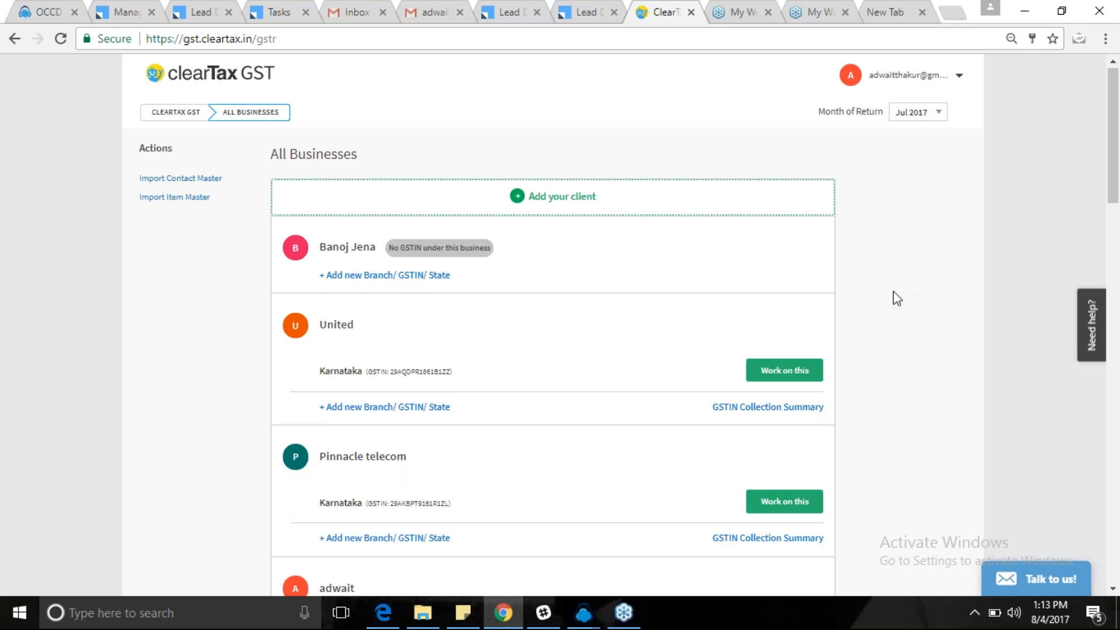
scroll(893, 291, "down", 15)
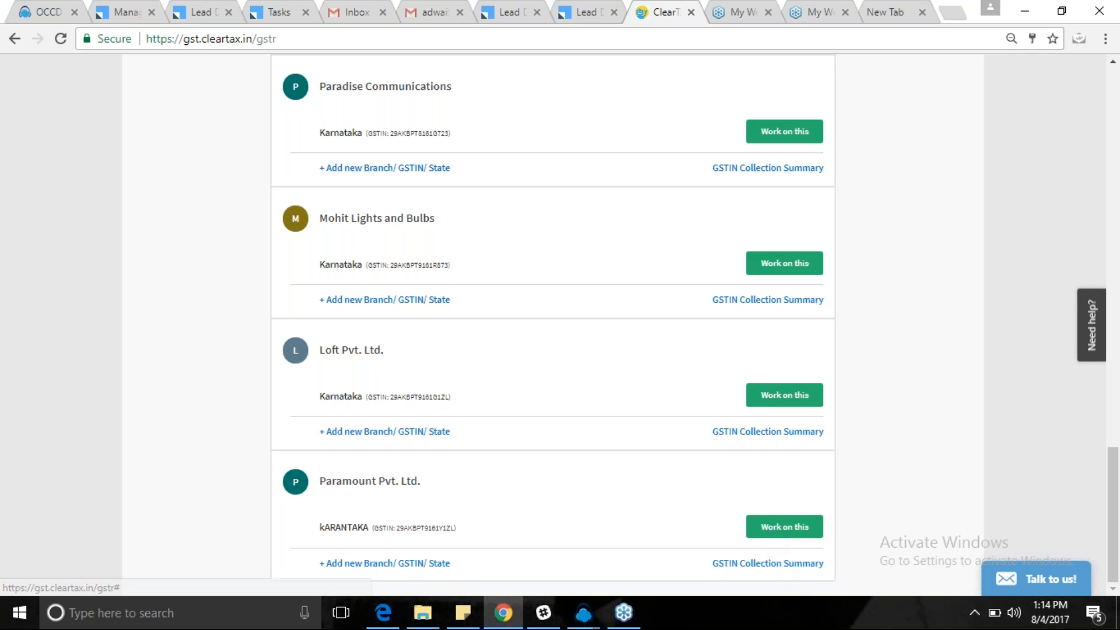
left_click(784, 527)
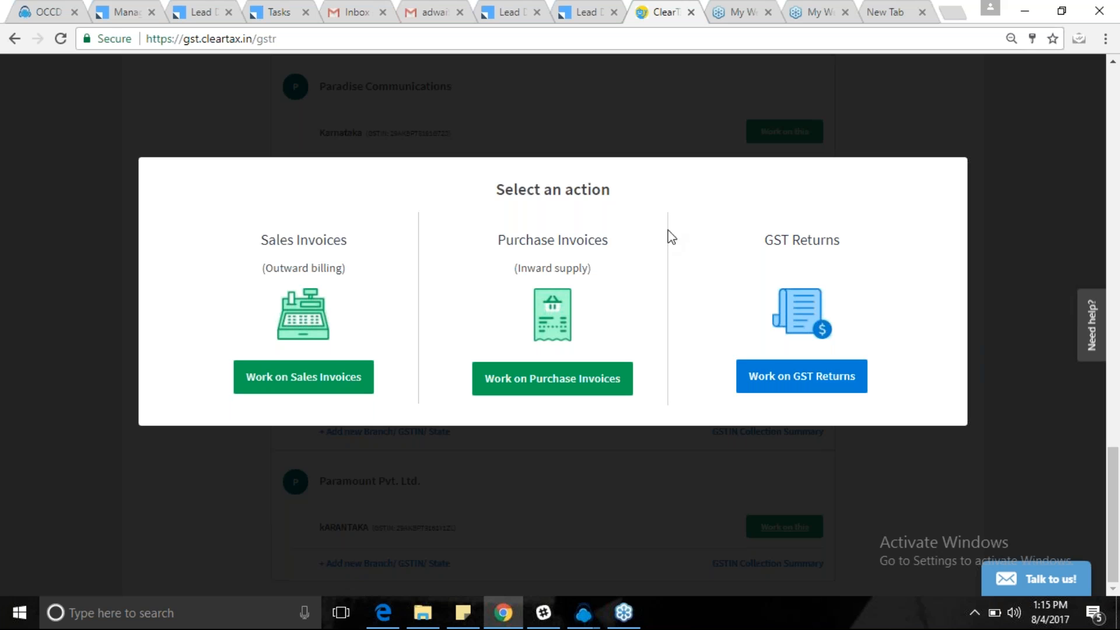
Choose Work on Sales Invoices for Paramount Pvt. Ltd. and note its GSTIN.
left_click(295, 390)
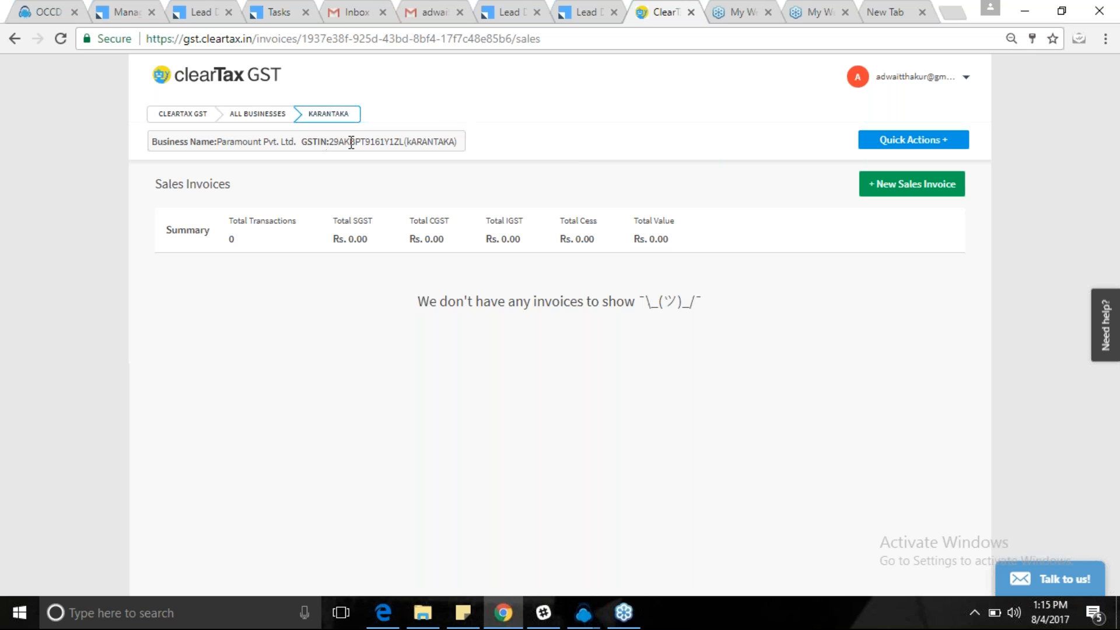
left_click_drag(330, 141, 430, 140)
left_click(438, 139)
Create a new sales invoice, leave Advanced Settings at None, and open Set Sequence.
left_click(891, 191)
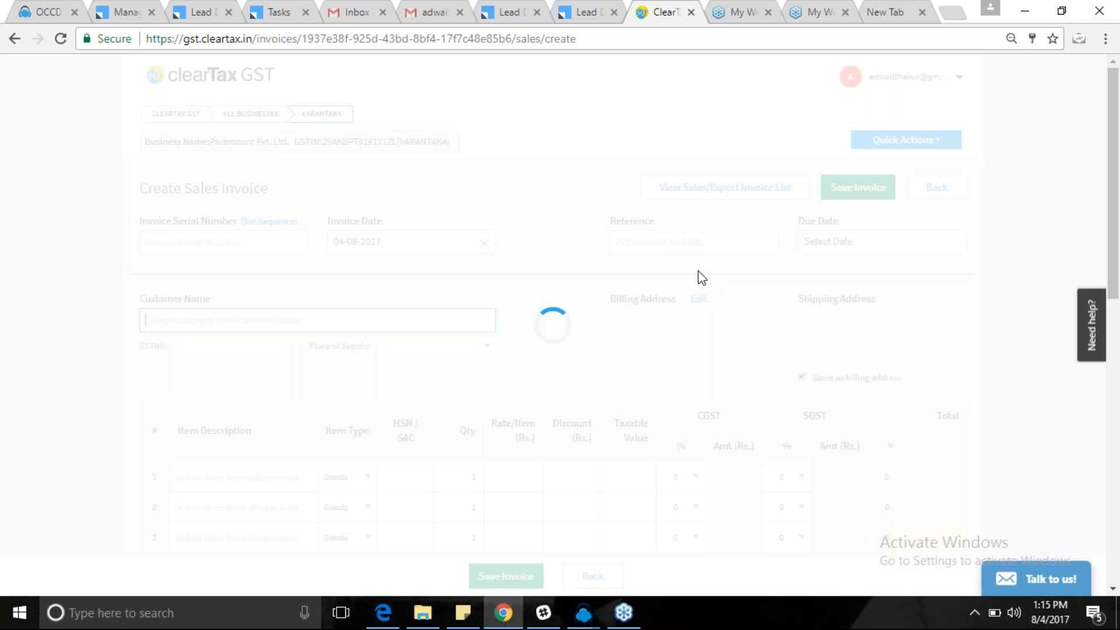
left_click(165, 247)
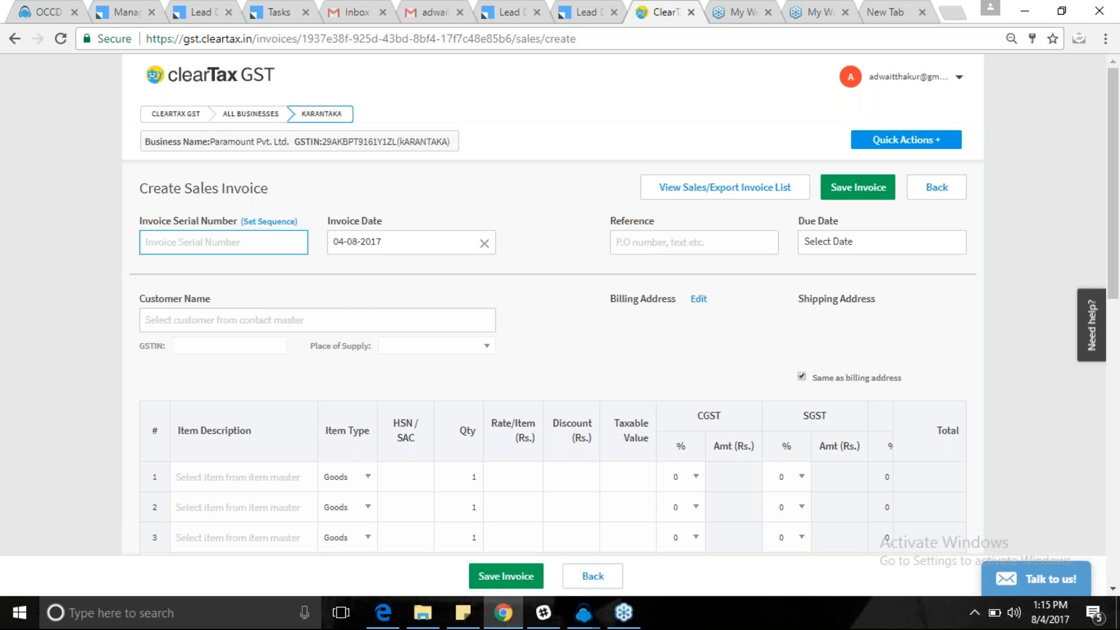
scroll(524, 387, "down", 4)
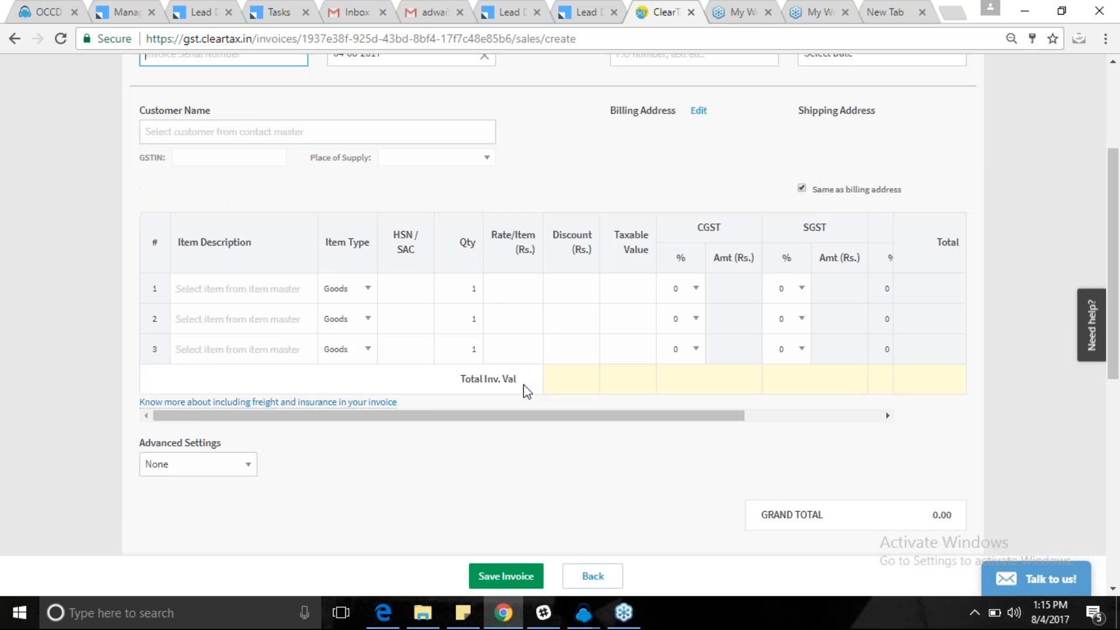
left_click(238, 429)
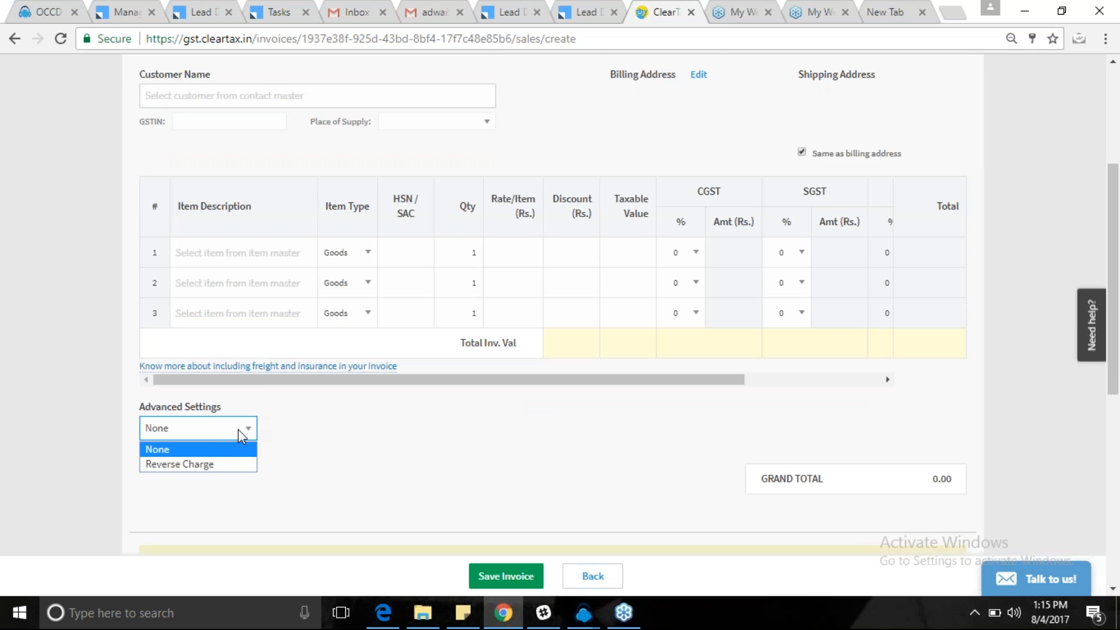
left_click(373, 429)
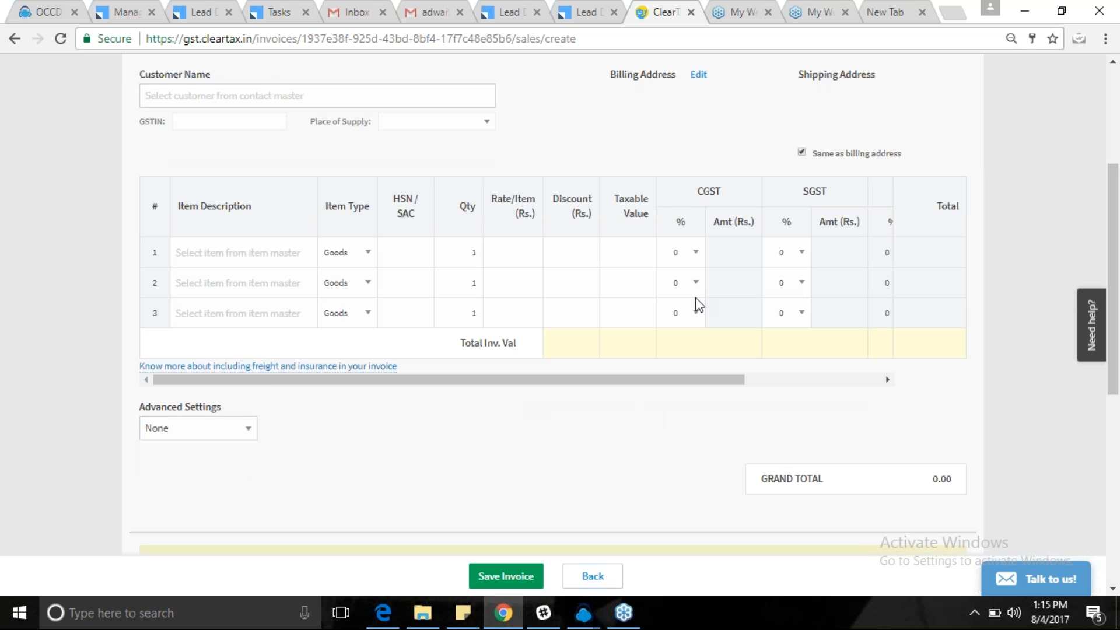
scroll(698, 304, "up", 4)
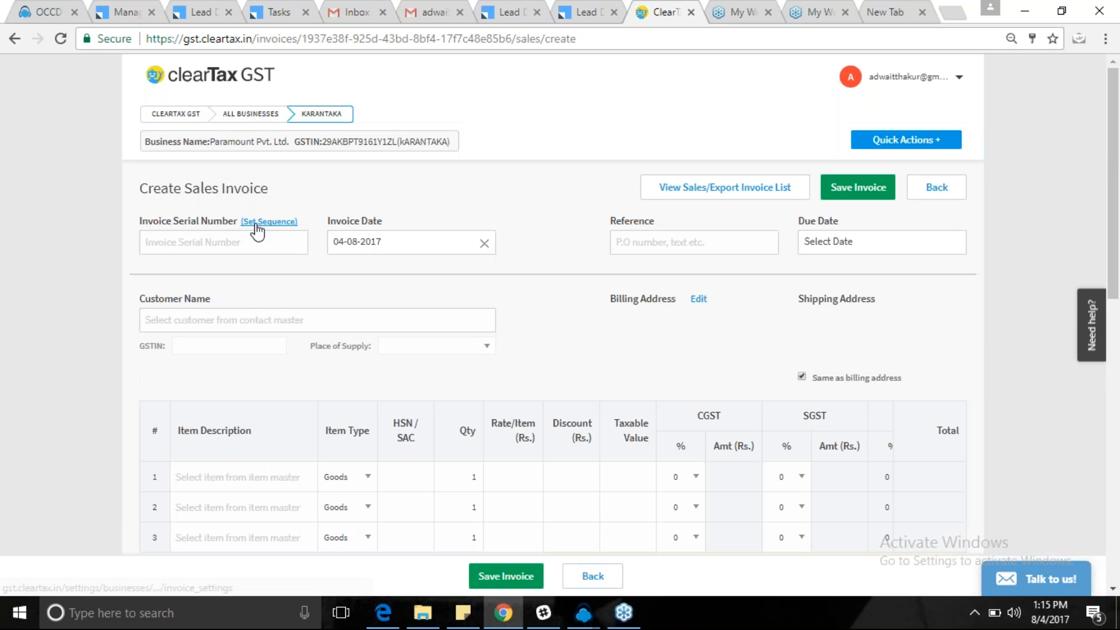
left_click(264, 224)
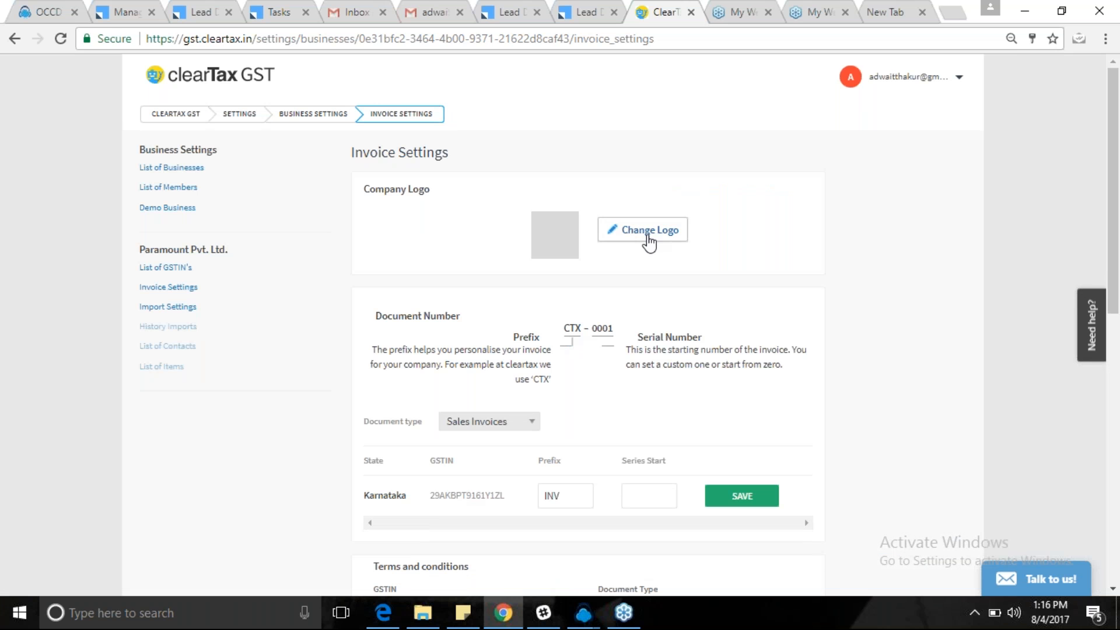
left_click(647, 234)
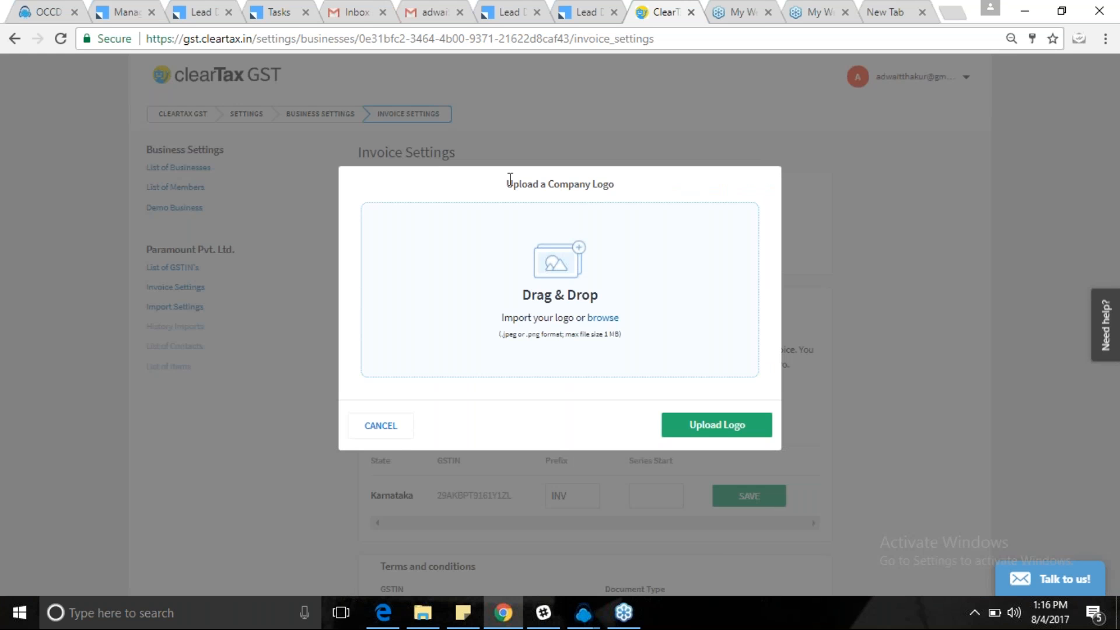
left_click_drag(505, 183, 611, 186)
left_click(611, 186)
left_click_drag(618, 188, 500, 192)
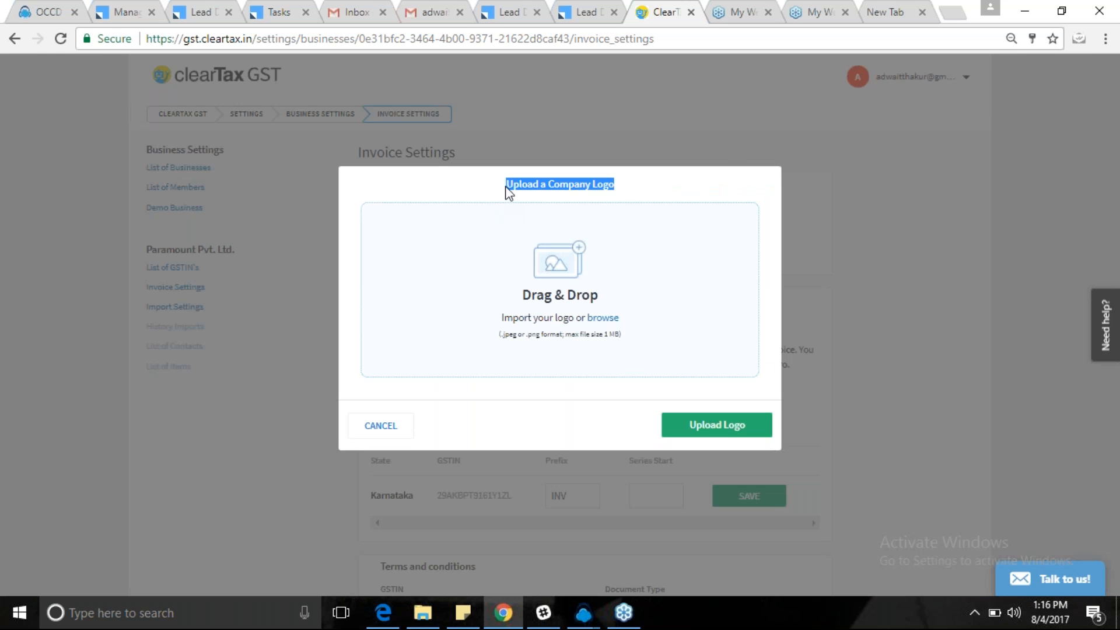
left_click(542, 187)
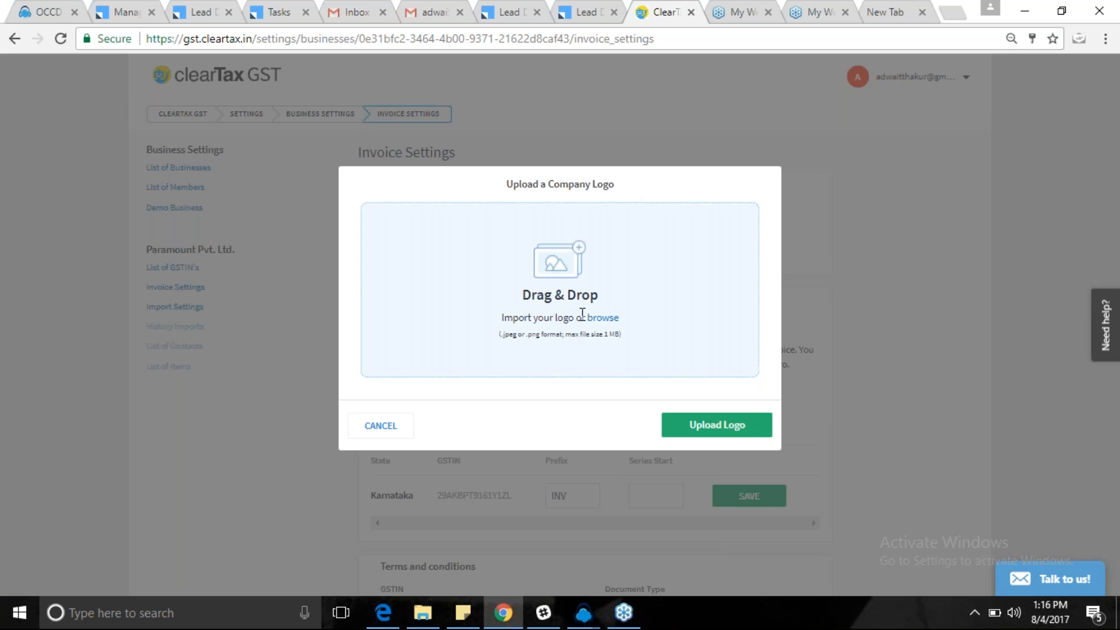
left_click(381, 426)
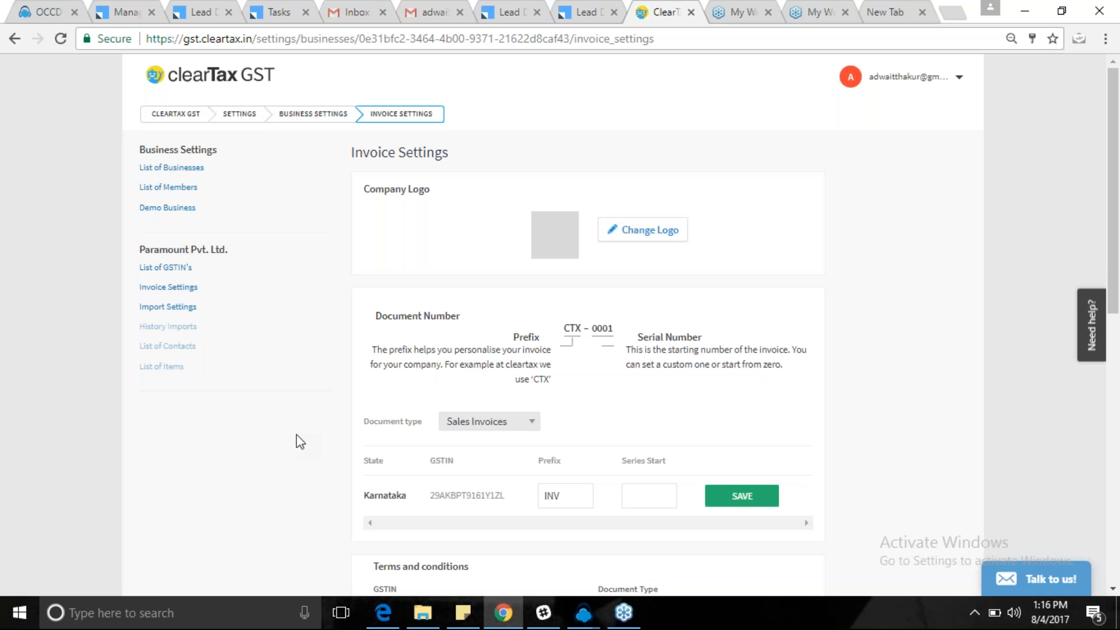
Replace the INV document prefix with PAR and set the series start to 1.
scroll(688, 424, "down", 1)
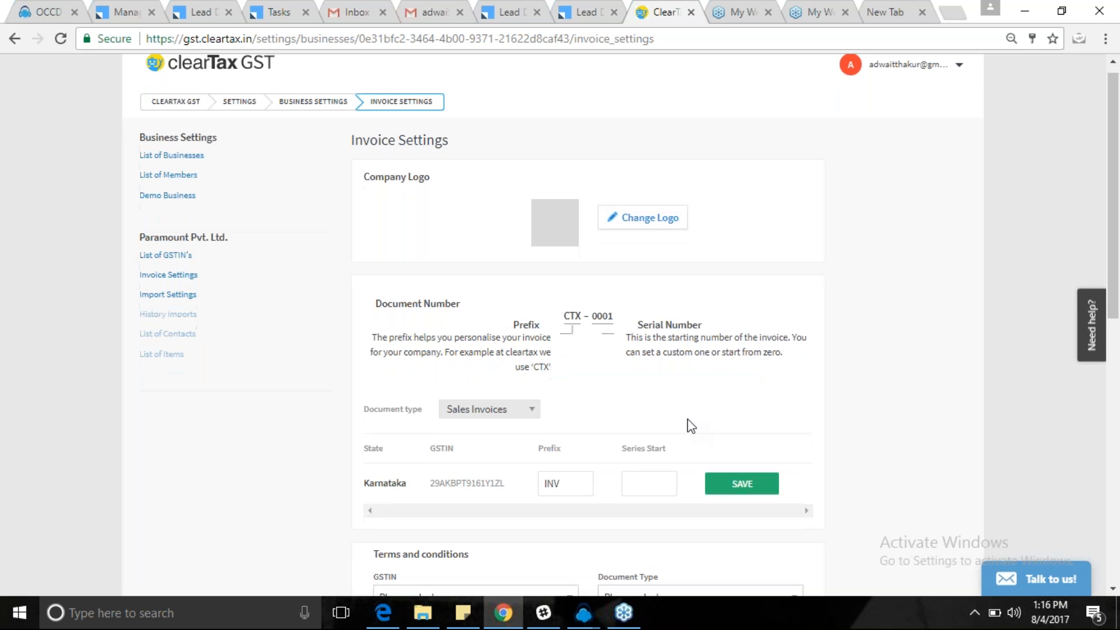
scroll(689, 425, "down", 3)
left_click(554, 308)
left_click(652, 305)
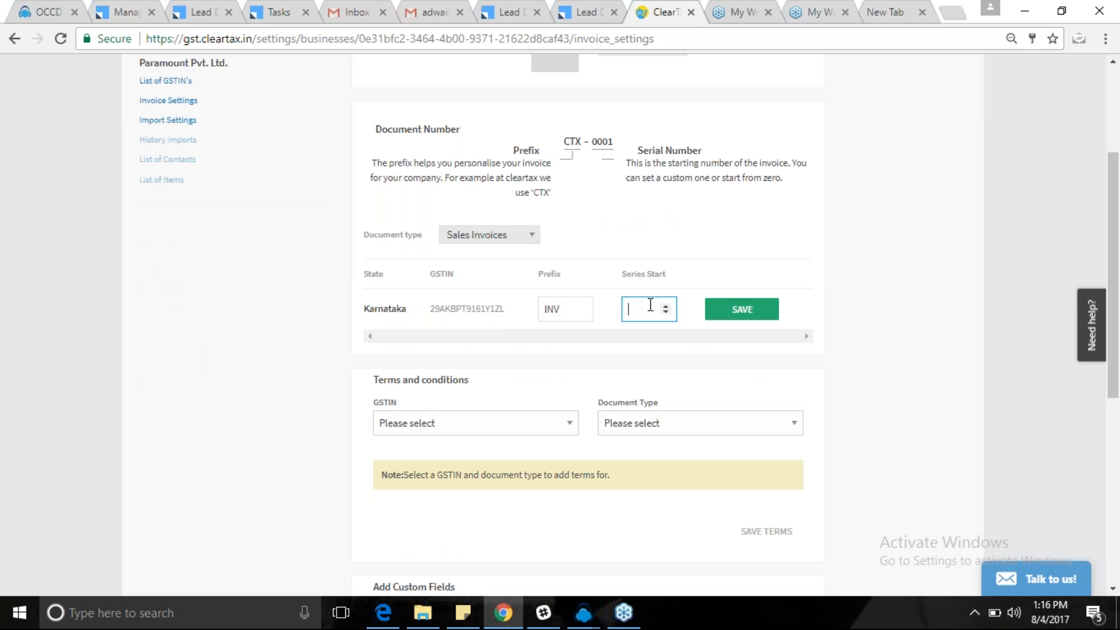
left_click(560, 309)
key("BackSpace")
key("BackSpace")
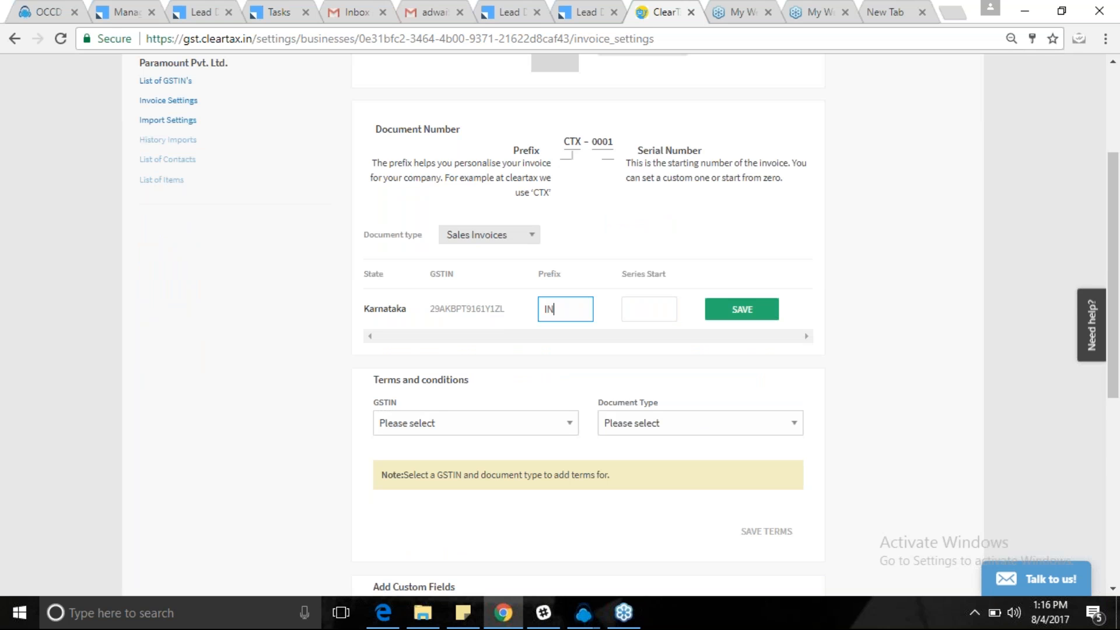
type("PAR")
left_click(632, 310)
type("1")
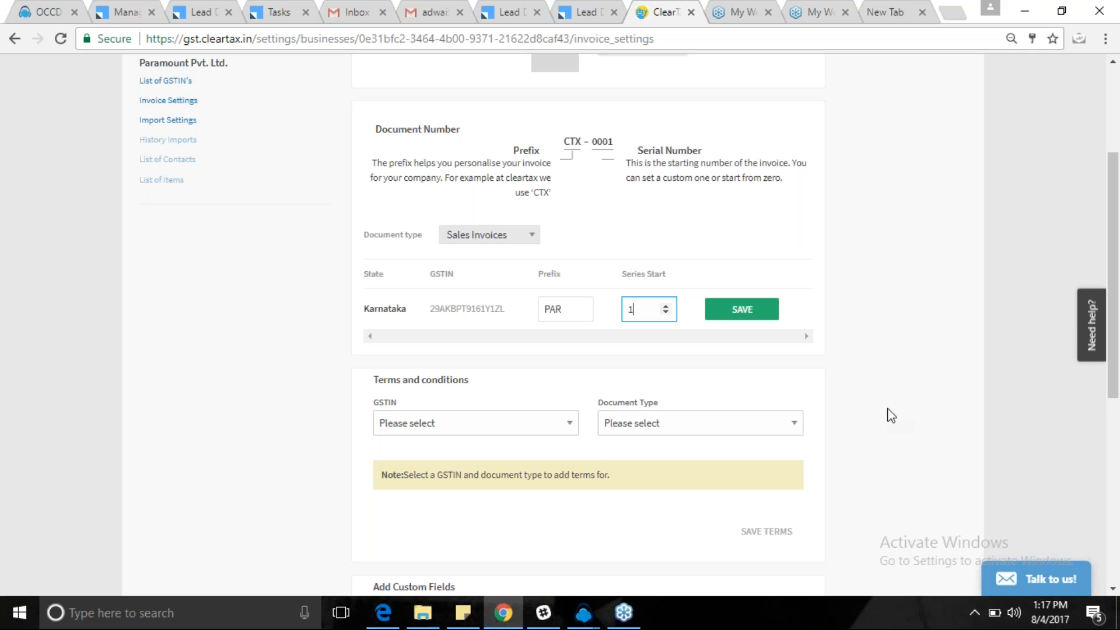
scroll(890, 415, "down", 1)
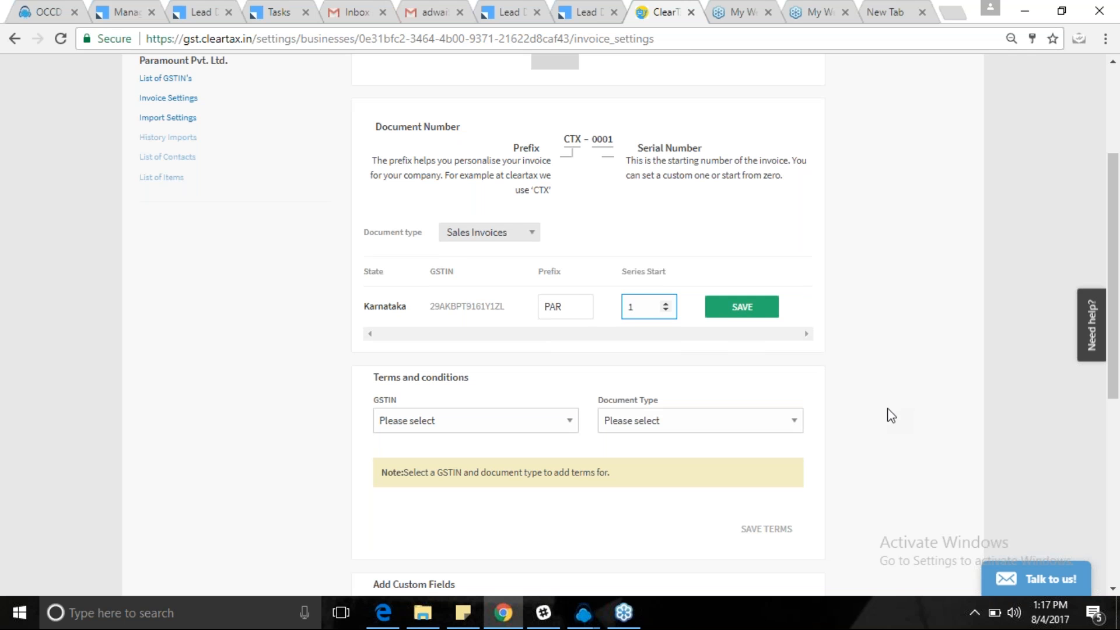
scroll(891, 415, "down", 2)
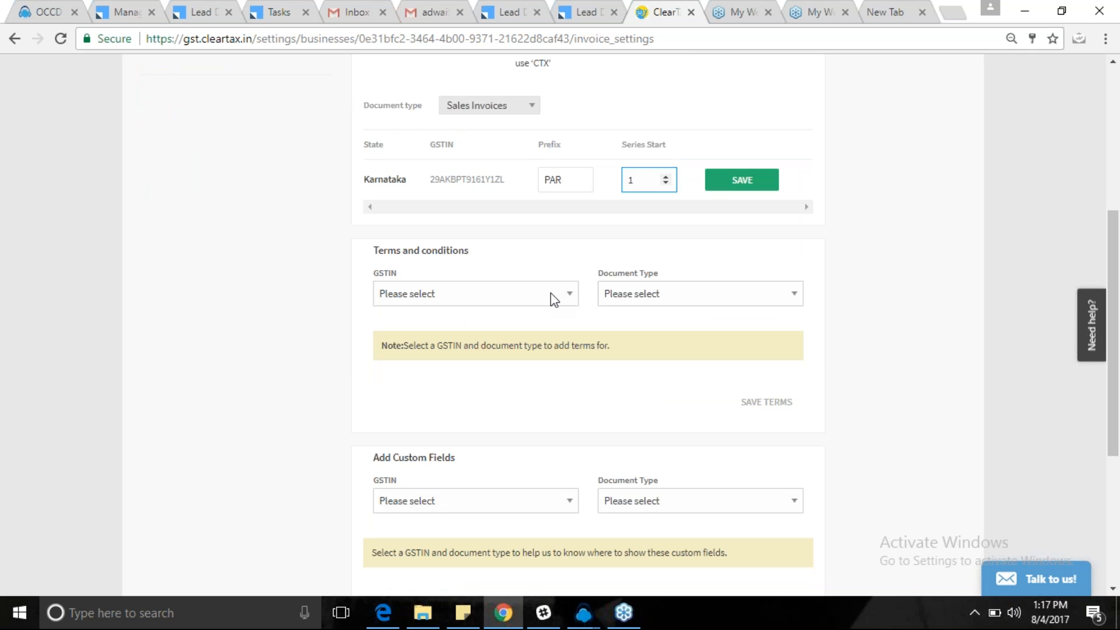
Leave the Terms and conditions GSTIN and document type unset, then scroll to custom fields.
left_click_drag(449, 250, 367, 253)
triple_click(375, 251)
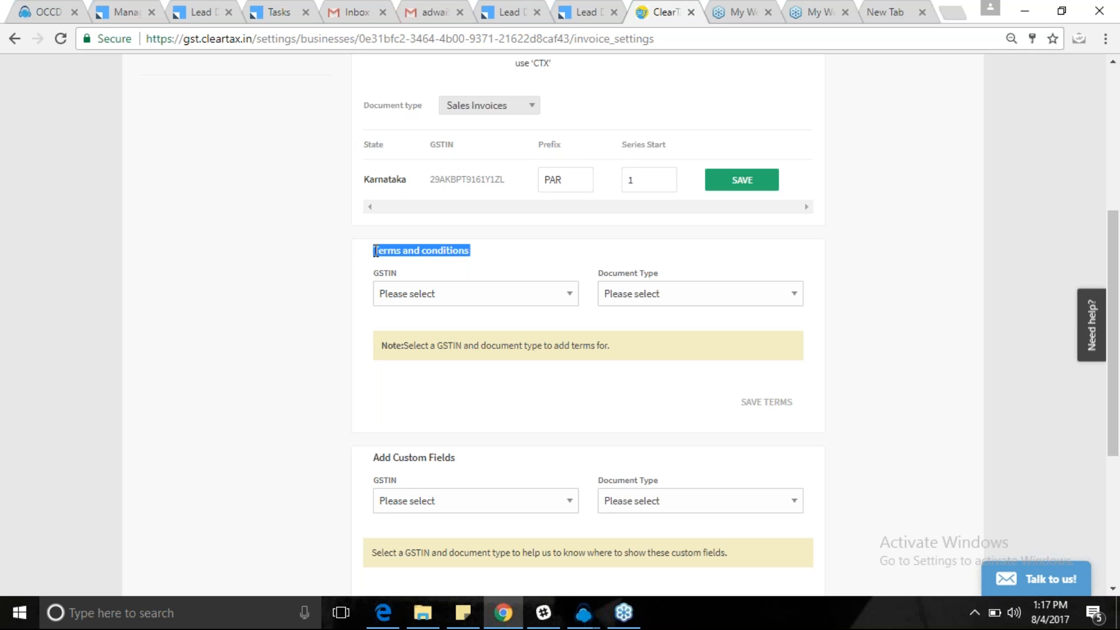
left_click(357, 257)
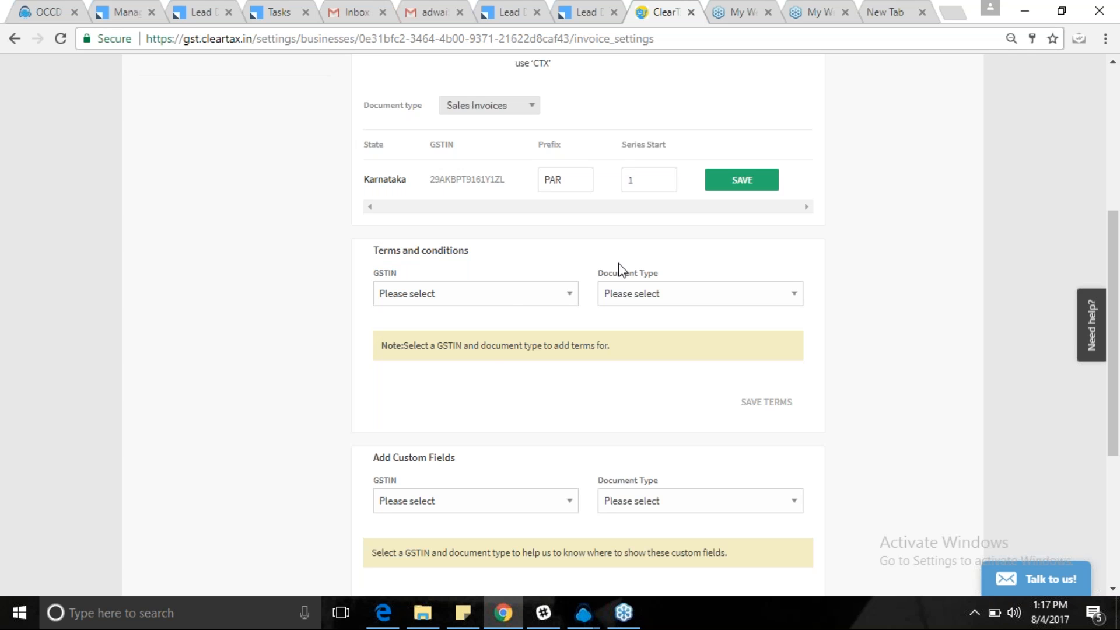
left_click(500, 293)
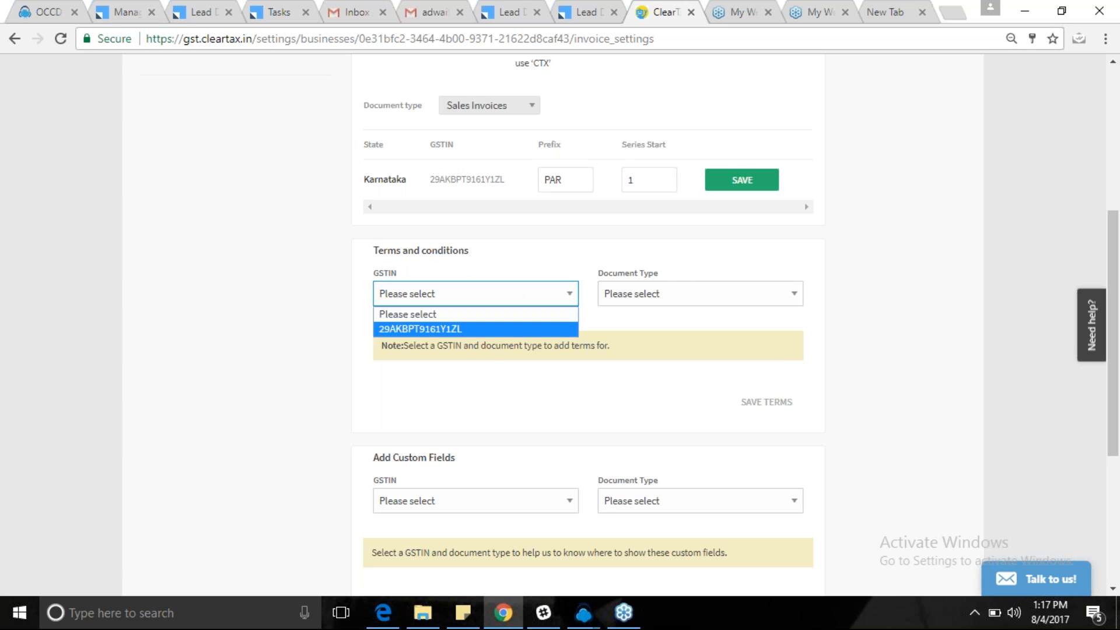
left_click(426, 329)
left_click(647, 299)
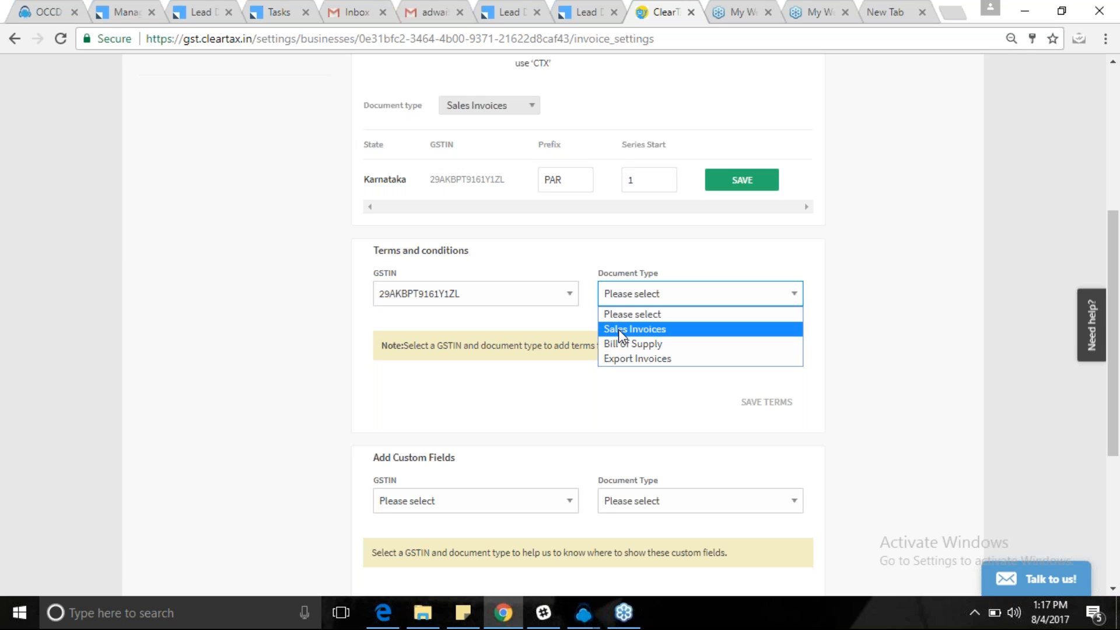
left_click(344, 373)
left_click(548, 299)
left_click(465, 317)
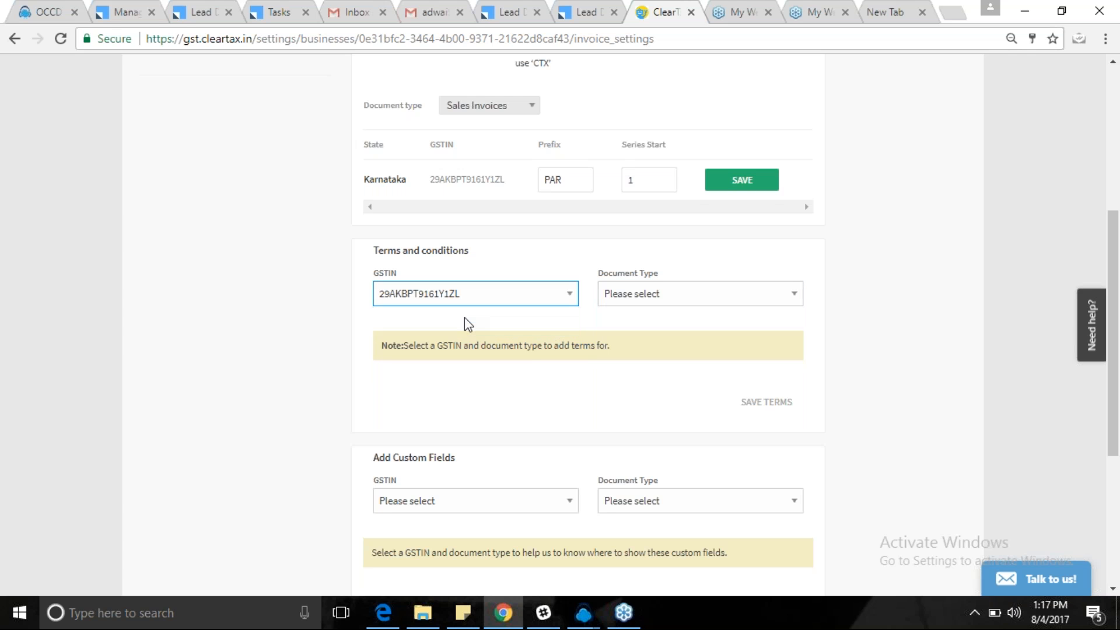
scroll(574, 401, "down", 1)
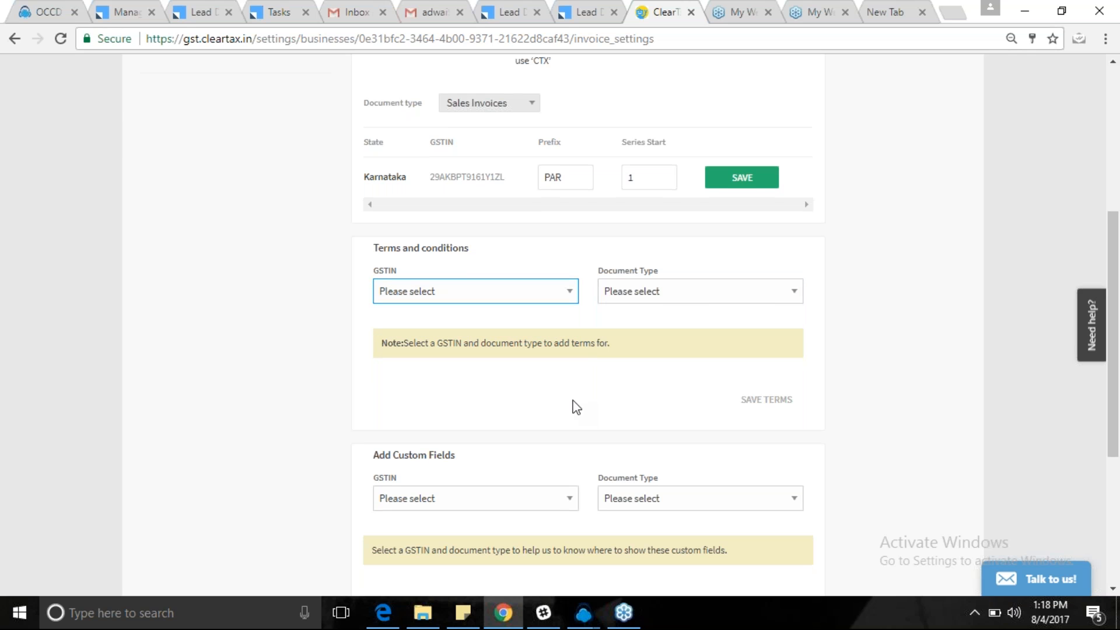
scroll(576, 407, "down", 3)
scroll(572, 407, "down", 1)
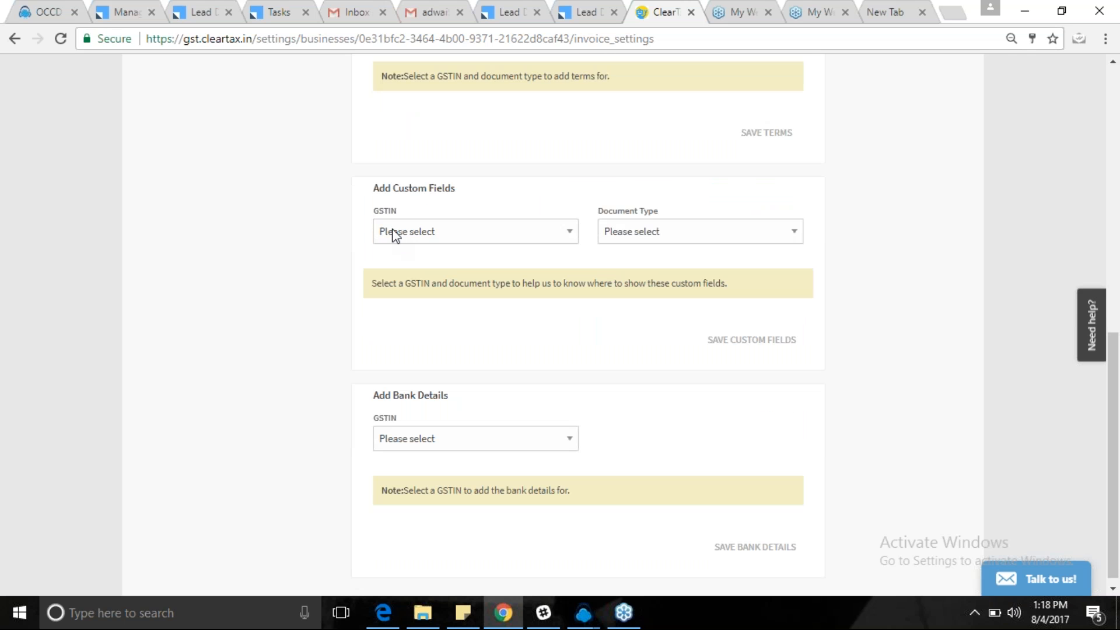
left_click_drag(373, 189, 469, 194)
left_click(469, 194)
left_click(477, 236)
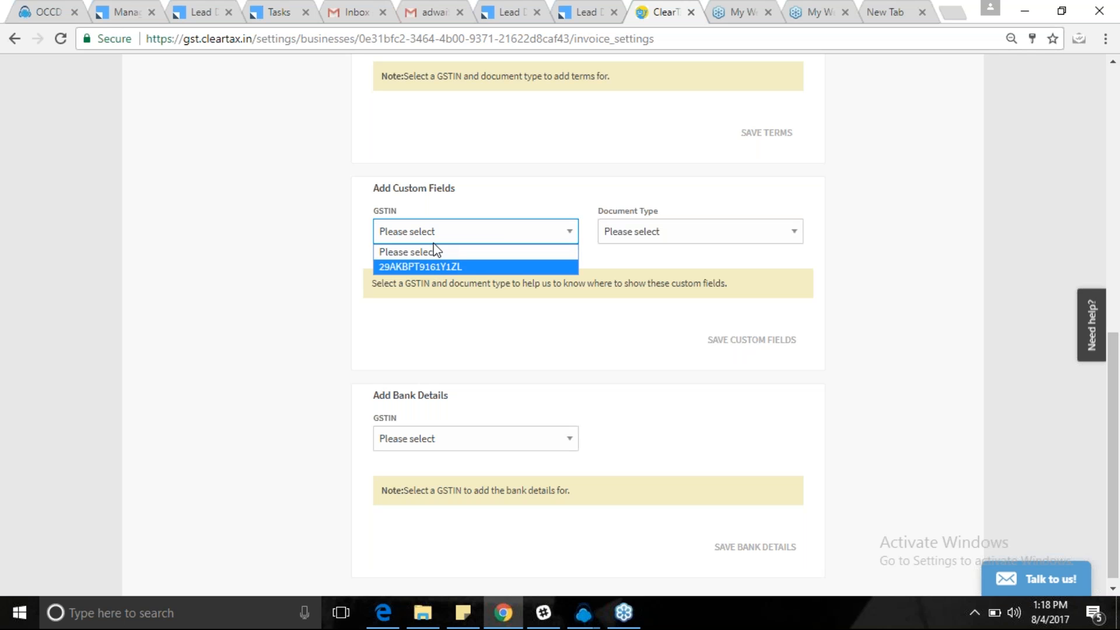
left_click(435, 250)
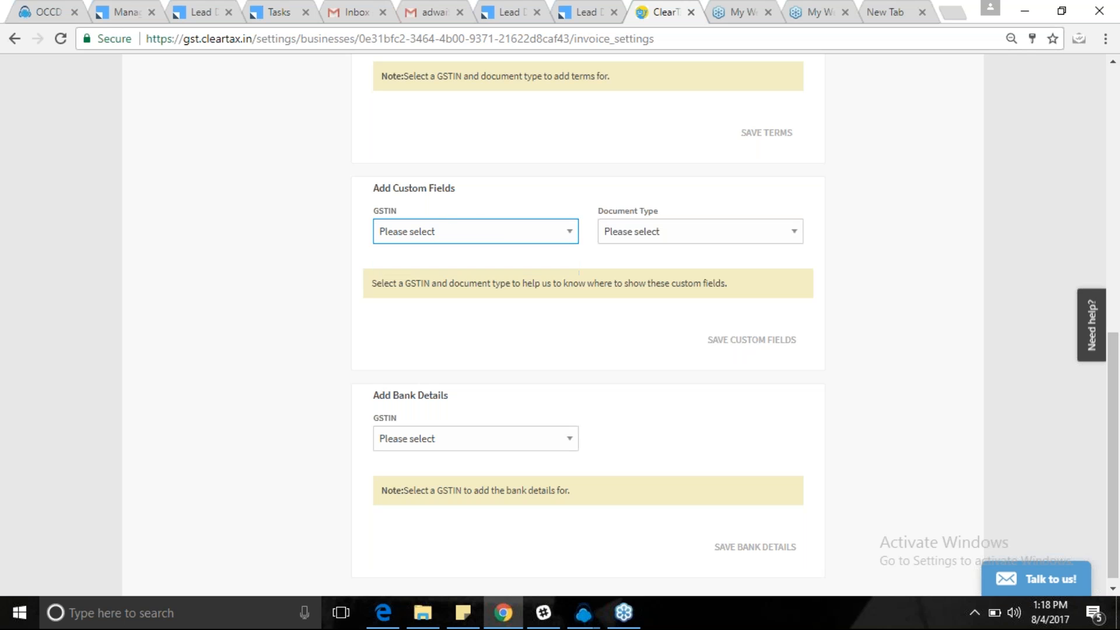
left_click_drag(466, 193, 395, 190)
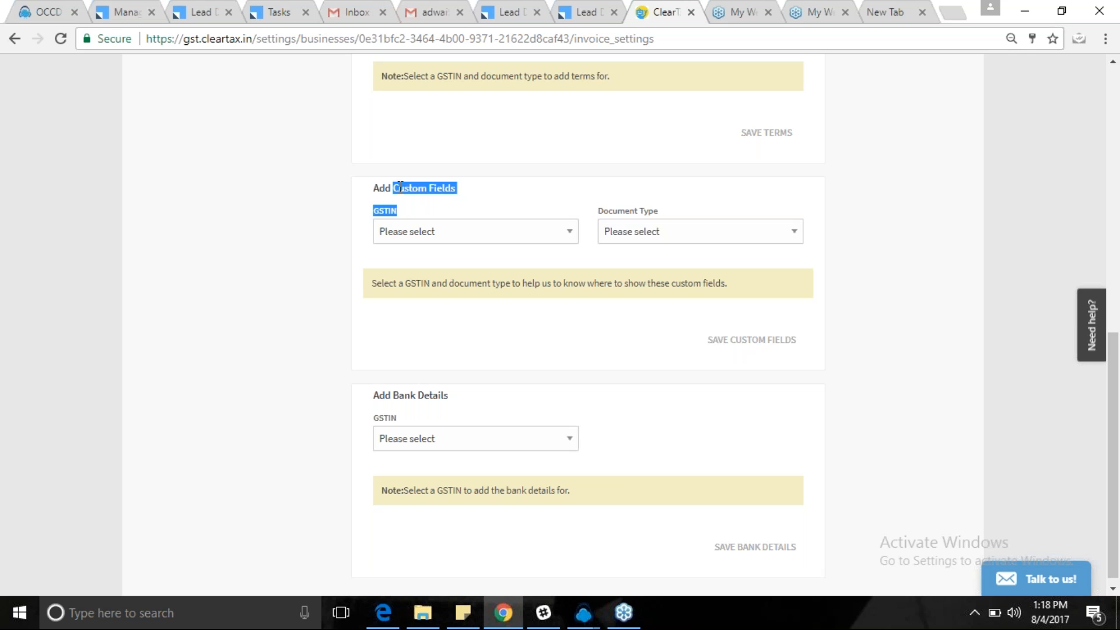
left_click(490, 205)
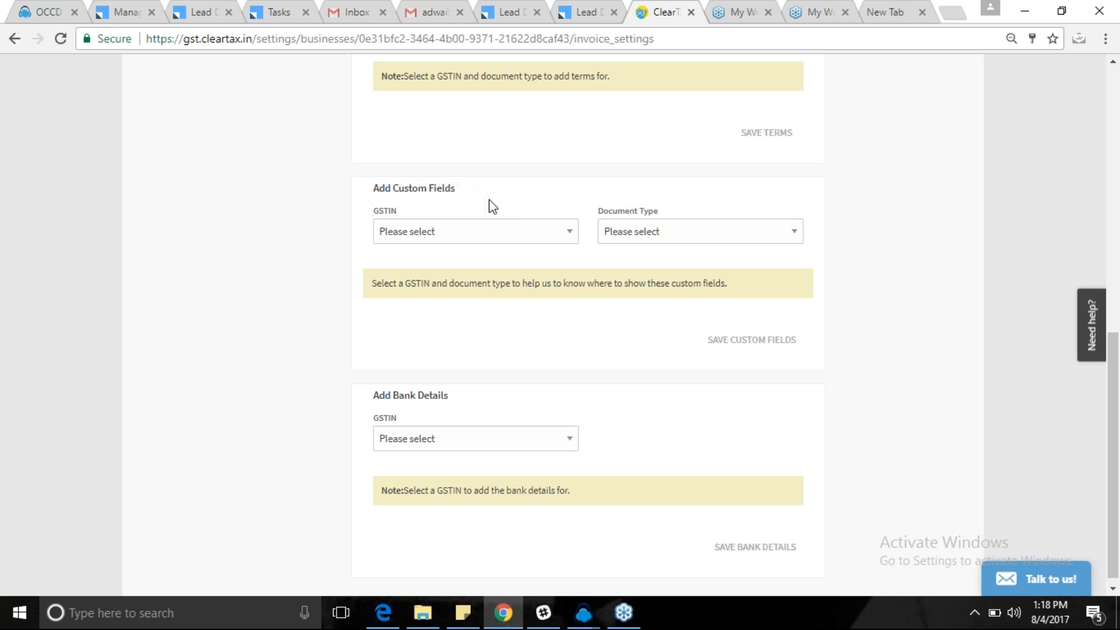
Select the business's Karnataka GSTIN under Add Bank Details to reveal the bank account fields.
scroll(489, 207, "down", 1)
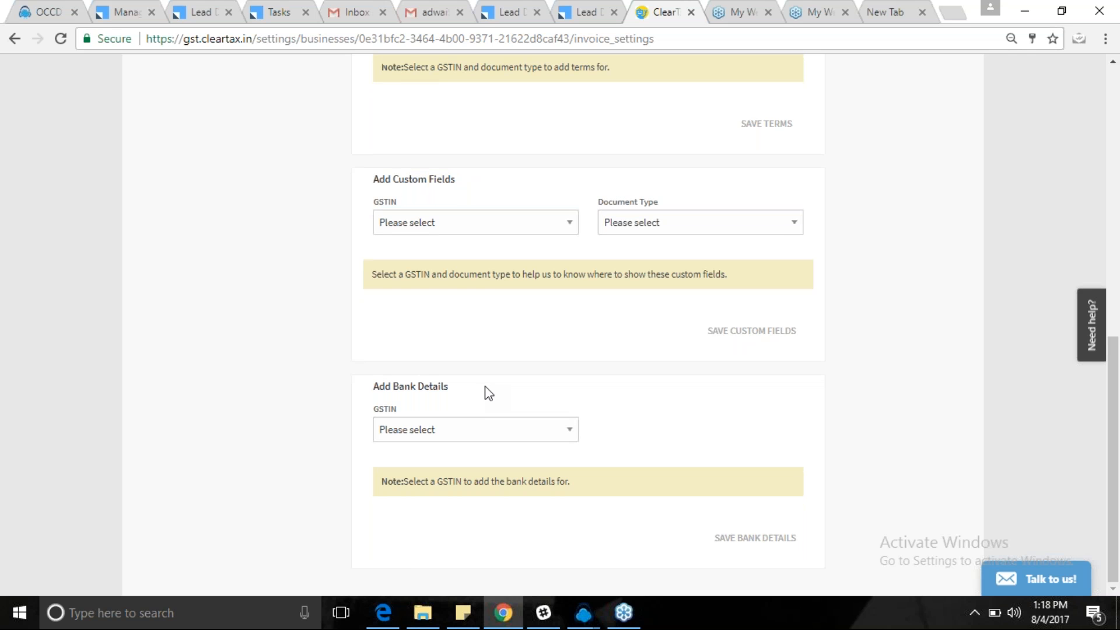
mouse_move(452, 391)
left_mouse_down()
mouse_move(375, 389)
mouse_move(457, 380)
left_mouse_up()
left_click(376, 389)
mouse_move(362, 379)
left_mouse_down()
mouse_move(473, 381)
mouse_move(375, 380)
left_mouse_up()
left_click(473, 380)
left_click(375, 388)
left_click(479, 432)
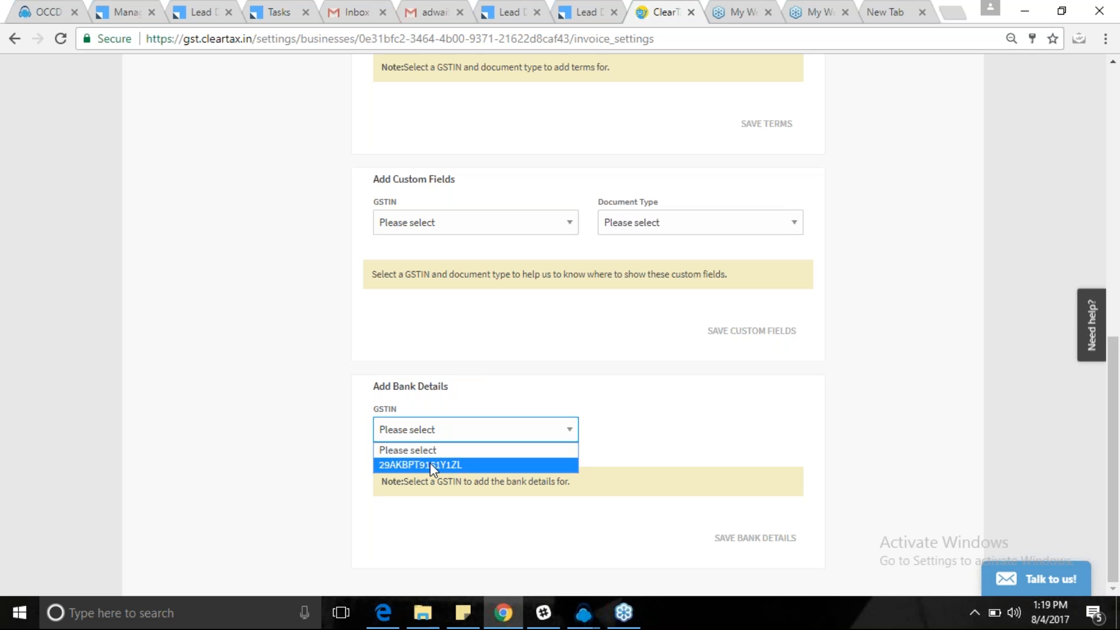
left_click(431, 465)
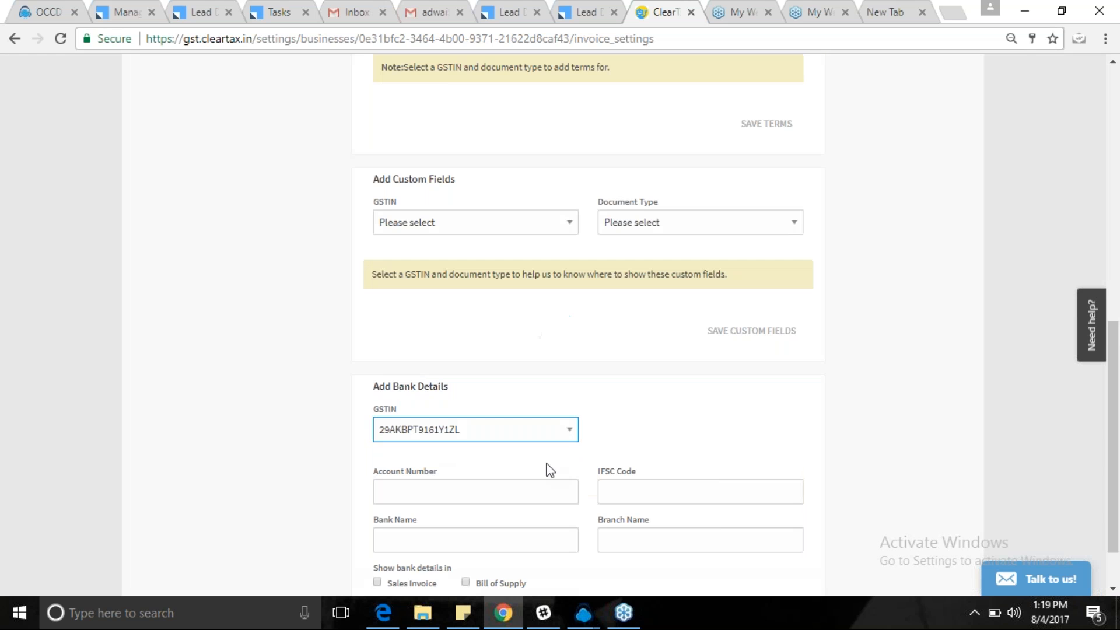
scroll(547, 467, "down", 1)
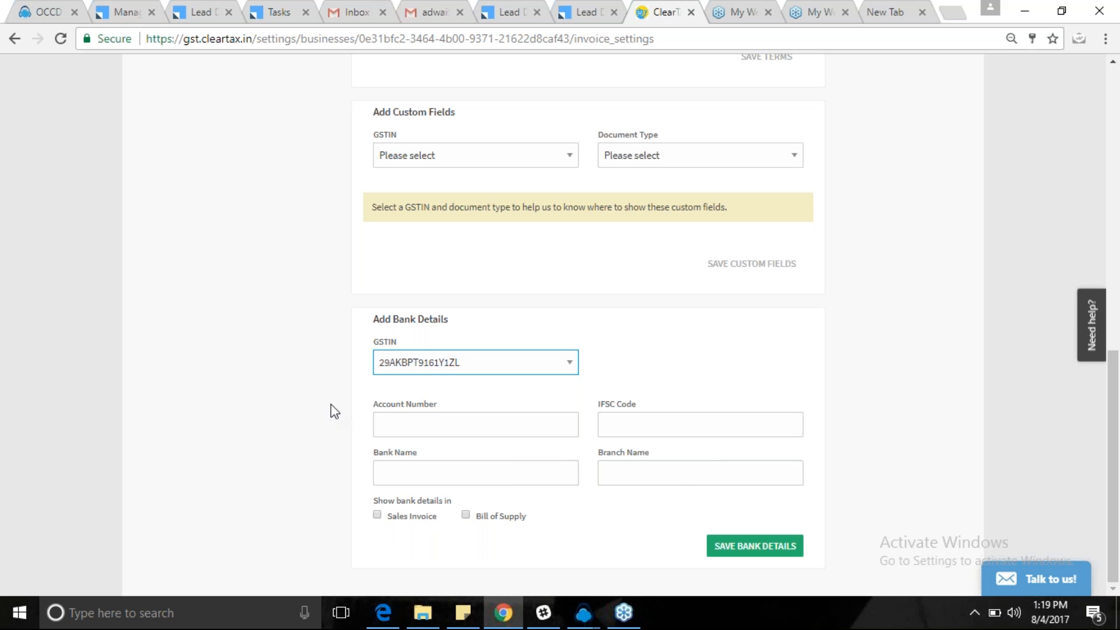
scroll(314, 324, "up", 11)
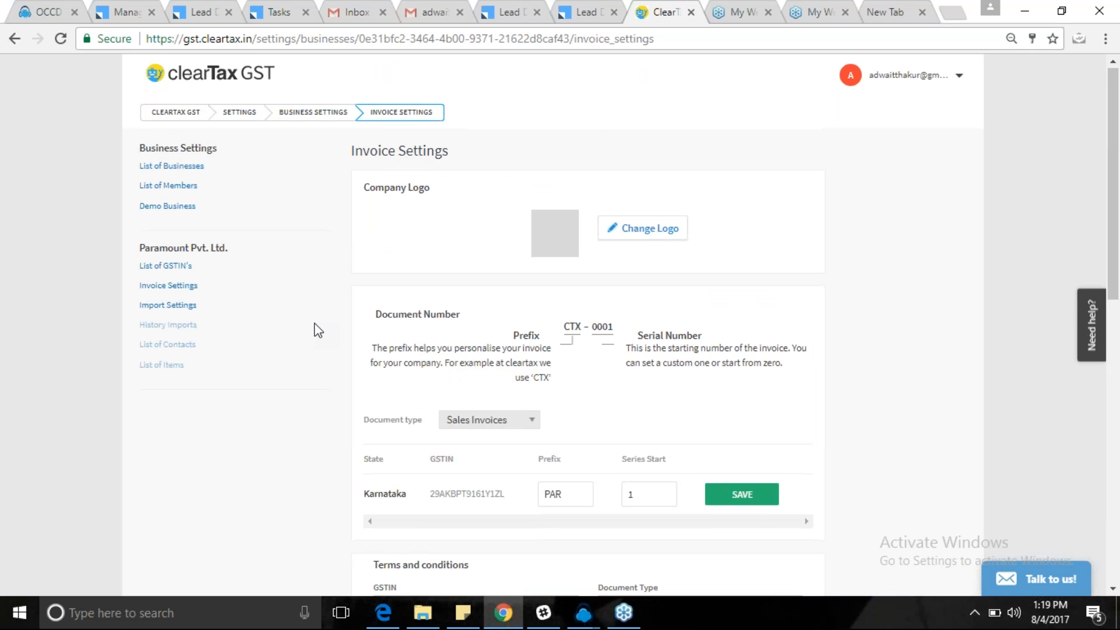
Save the Karnataka sales invoice sequence with prefix PAR and series start 1.
scroll(313, 326, "down", 1)
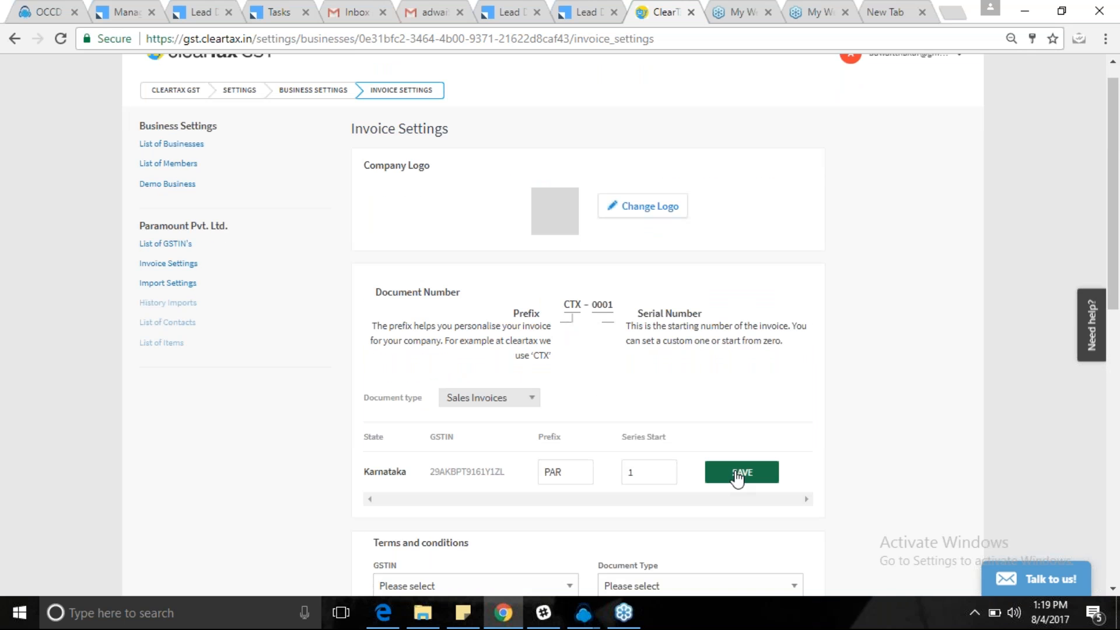
left_click(563, 471)
left_click(649, 471)
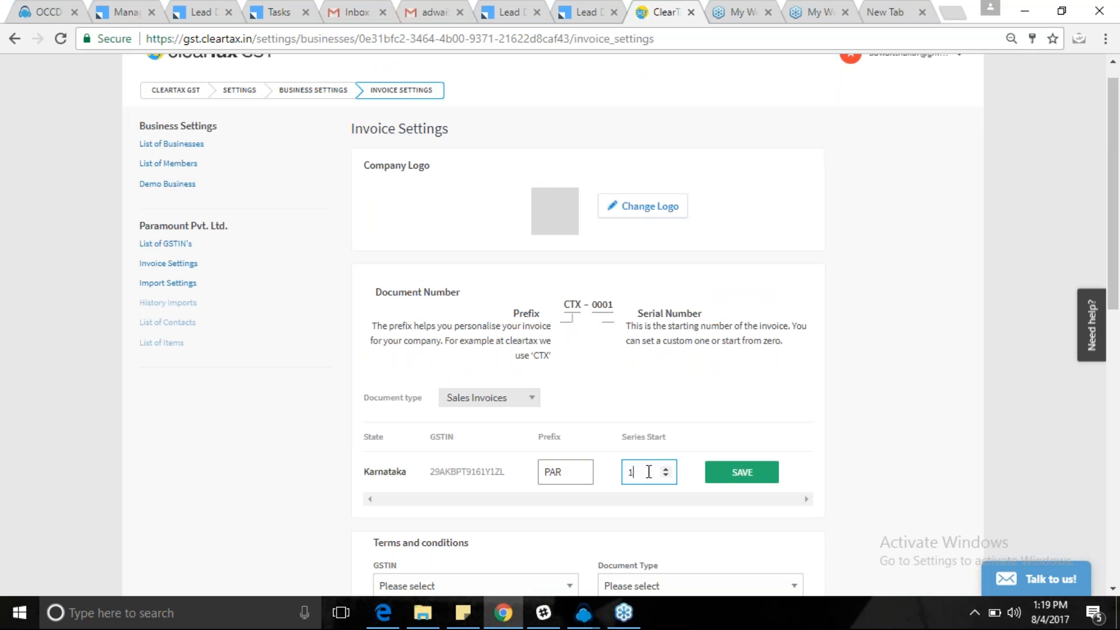
left_click(741, 473)
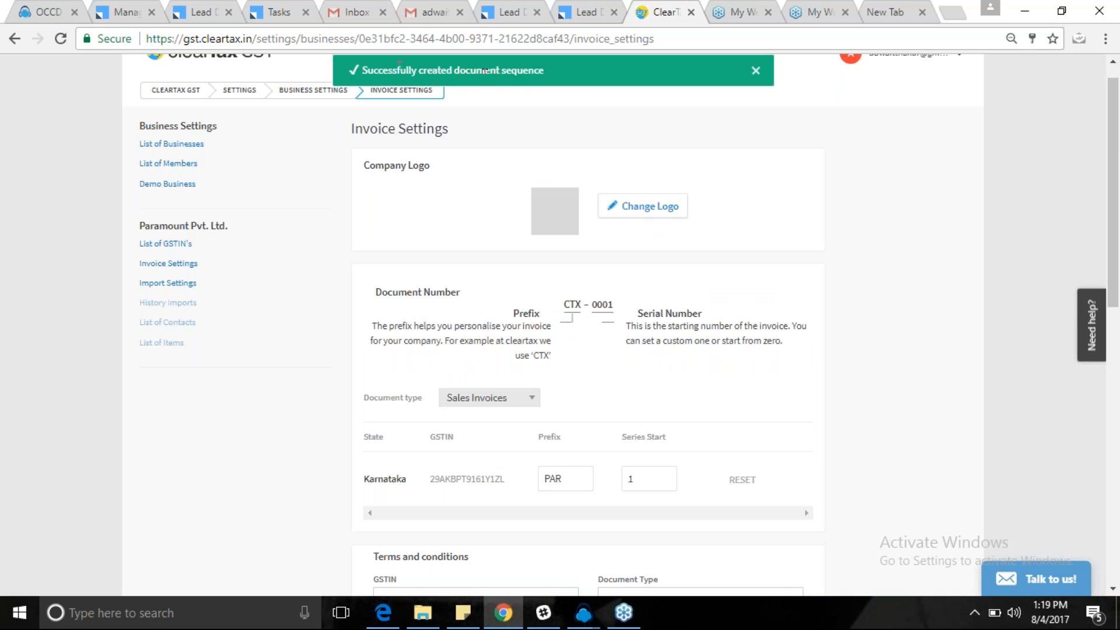
Return to the invoice showing serial PAR1 and begin adding a new customer contact.
left_click(15, 42)
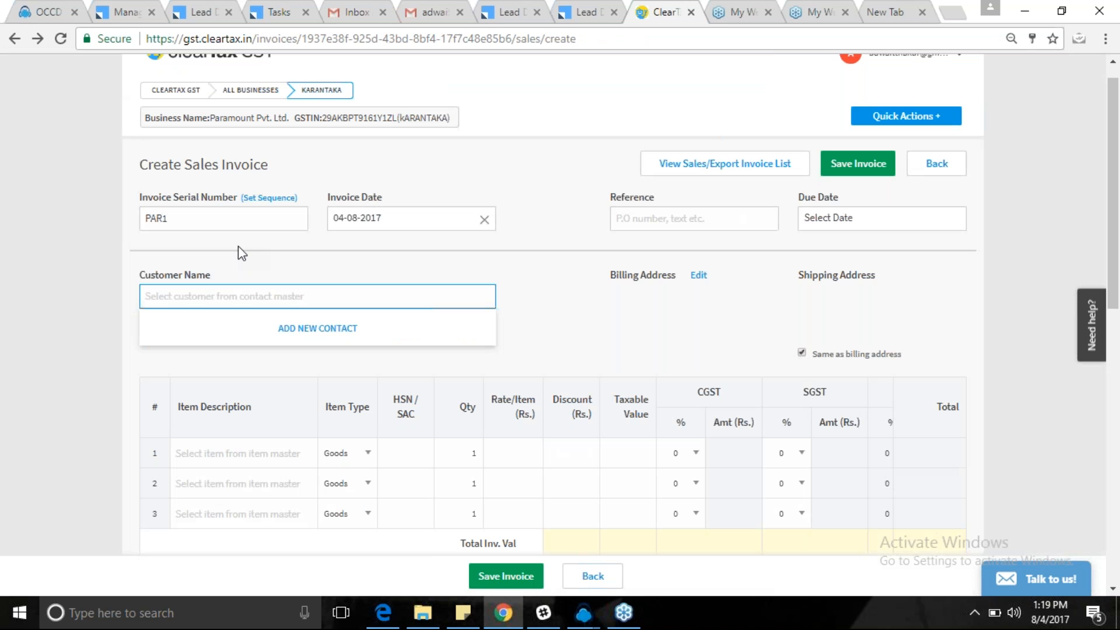
left_click(218, 222)
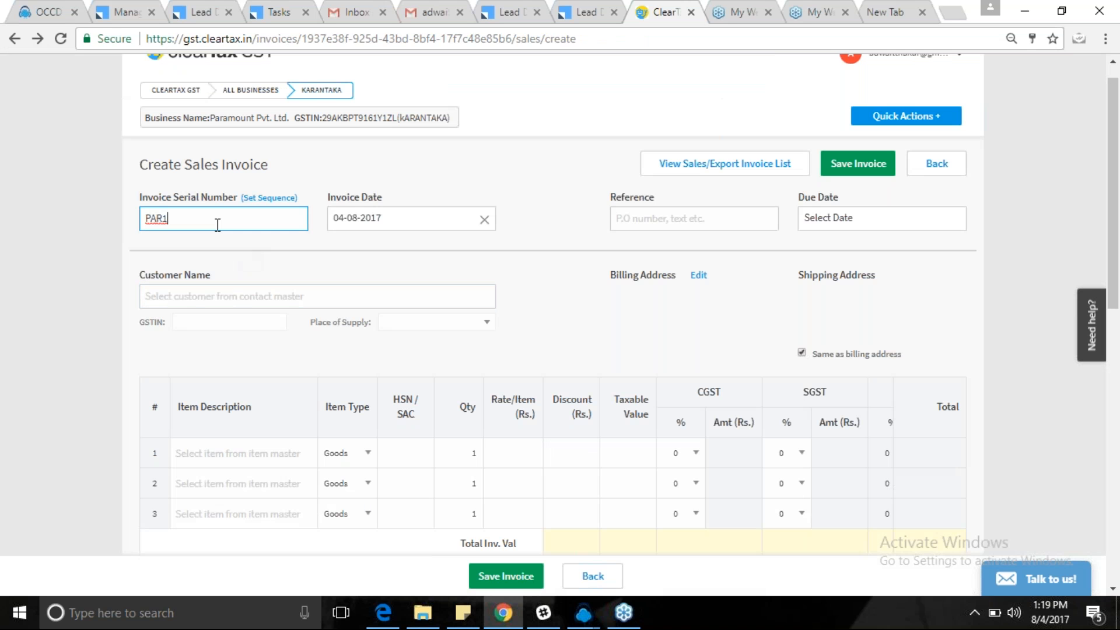
left_click(170, 301)
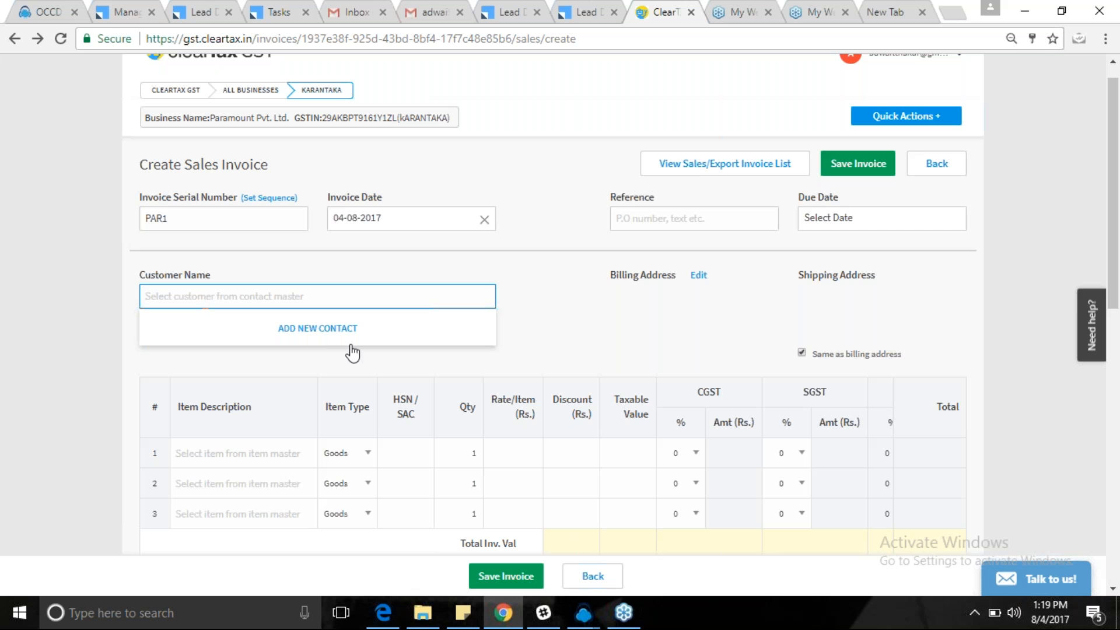
left_click(322, 334)
Enter the customer's name and GSTIN, and set the state to Karnataka.
left_click(411, 234)
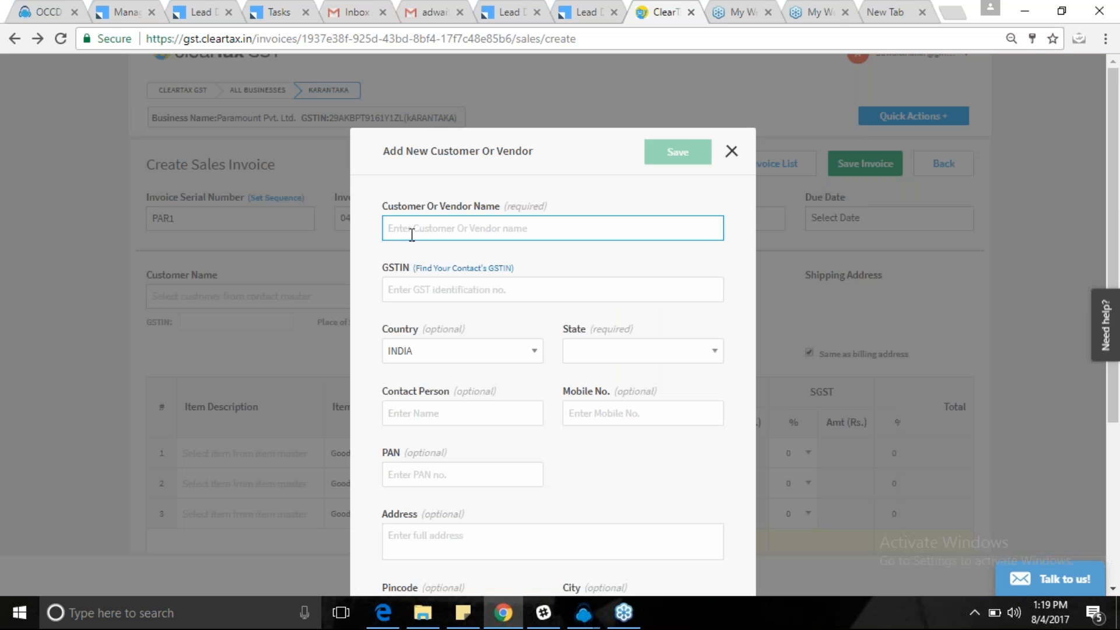
type("Sudarshan")
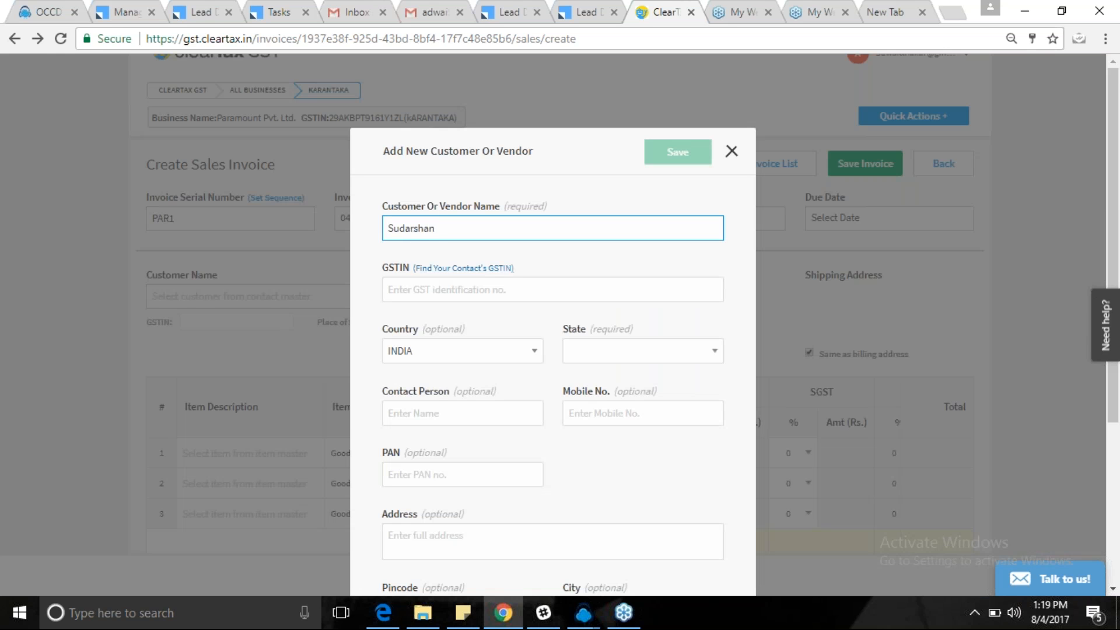
left_click(404, 292)
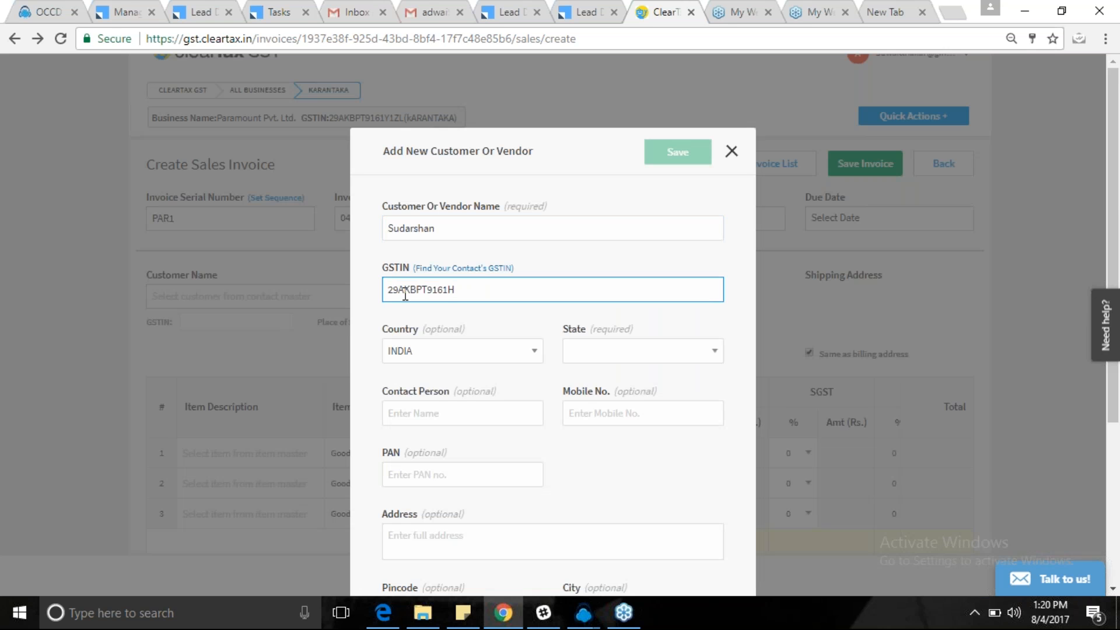
left_click(628, 359)
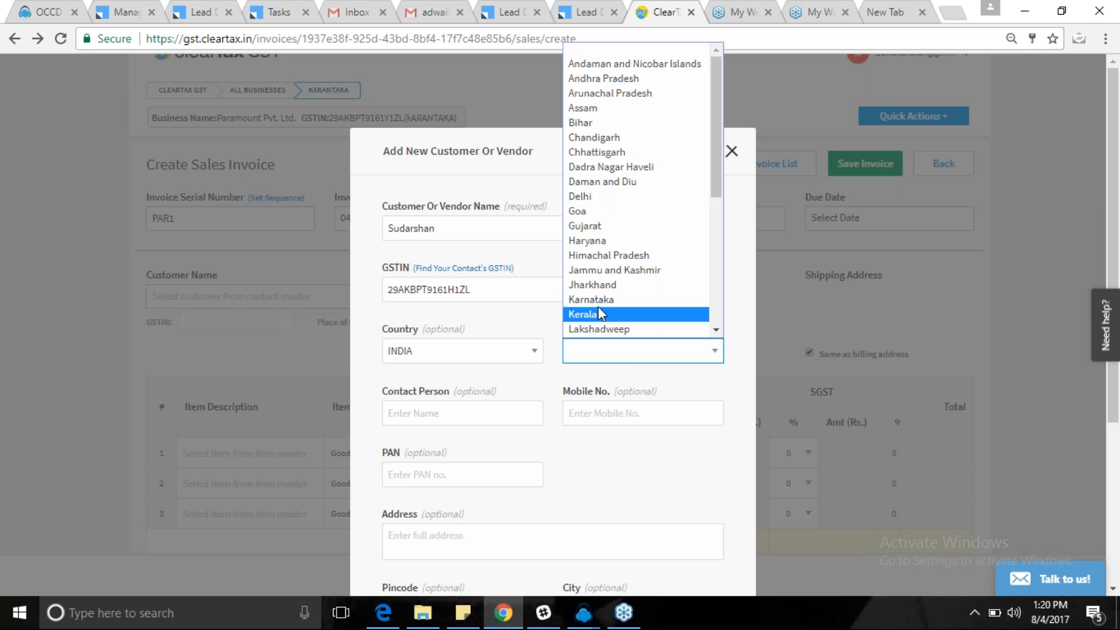
left_click(597, 305)
left_click(632, 486)
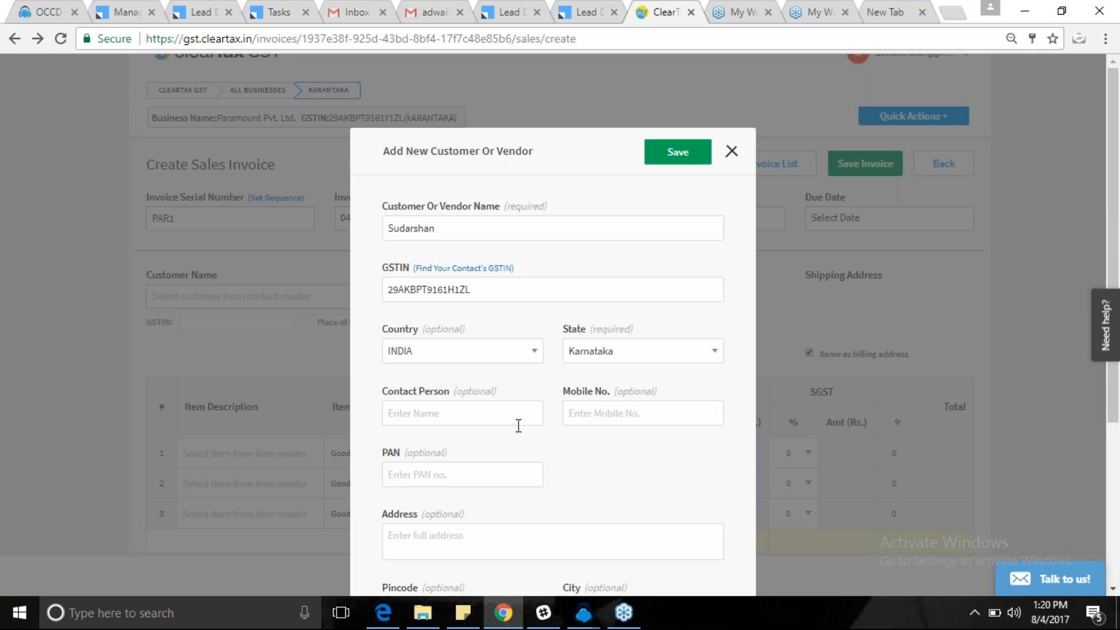
Review the optional contact person and mobile fields, then save the new customer.
scroll(607, 512, "down", 1)
scroll(610, 519, "down", 4)
scroll(607, 517, "up", 4)
left_click_drag(454, 391, 499, 391)
left_click_drag(613, 391, 657, 391)
scroll(596, 501, "down", 2)
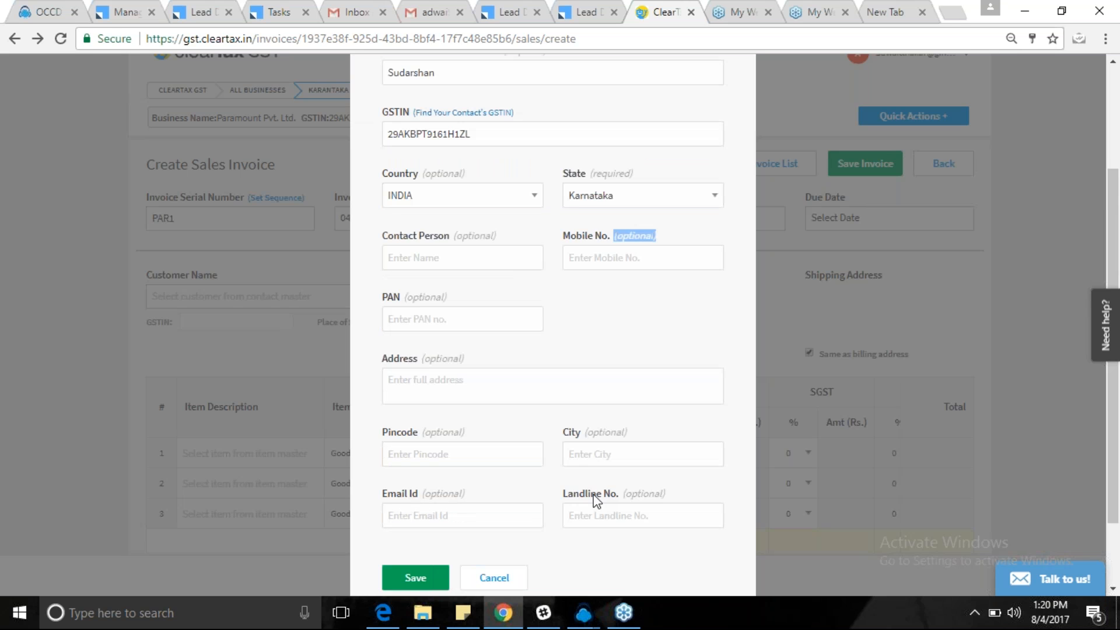
scroll(569, 495, "up", 2)
scroll(569, 495, "down", 1)
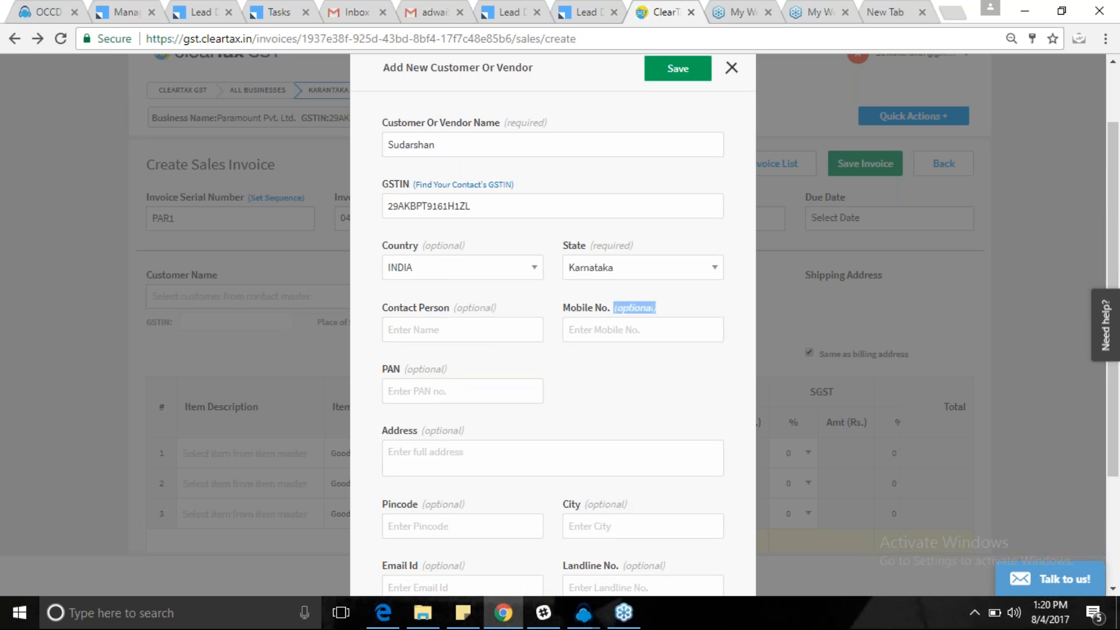
scroll(553, 327, "down", 2)
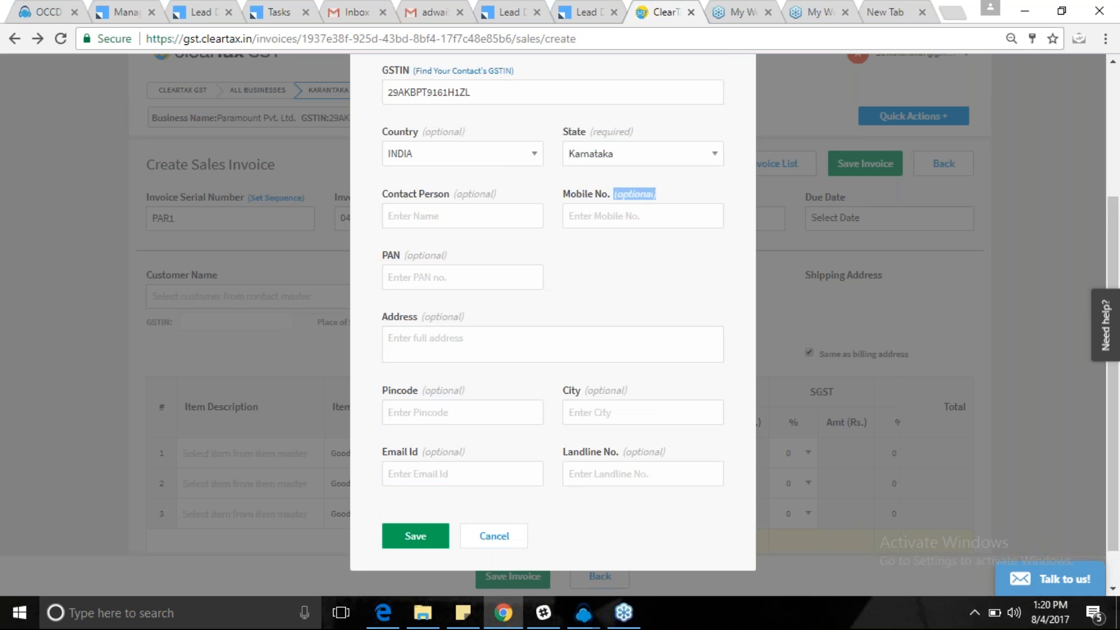
scroll(552, 327, "up", 4)
left_click(672, 157)
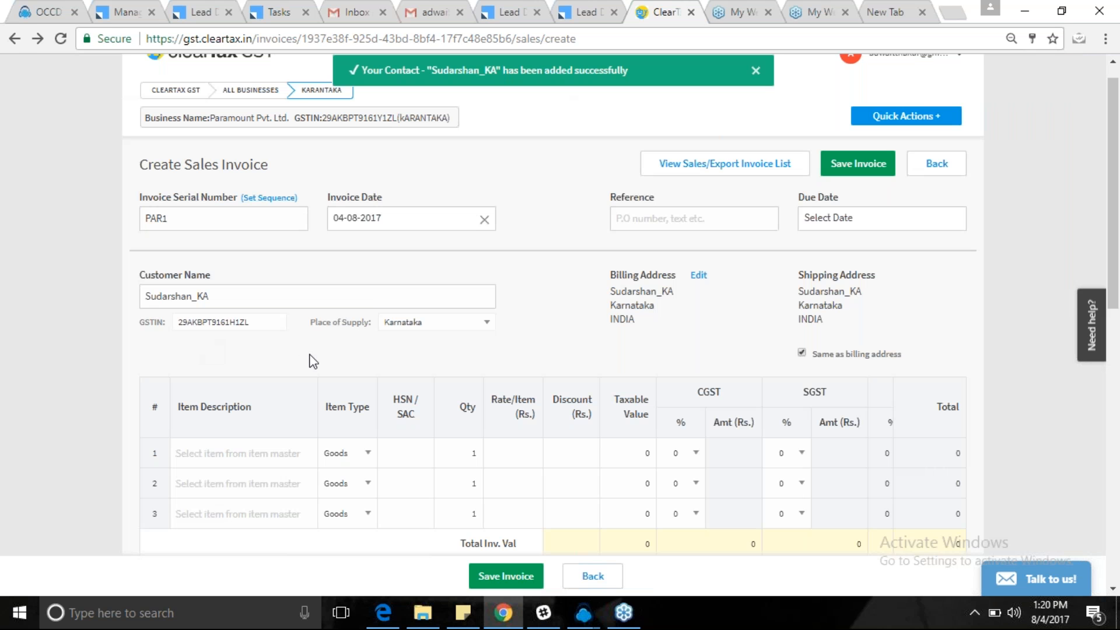
Enter RUBBE as line 1's item description and start creating it as a new item.
left_click(201, 458)
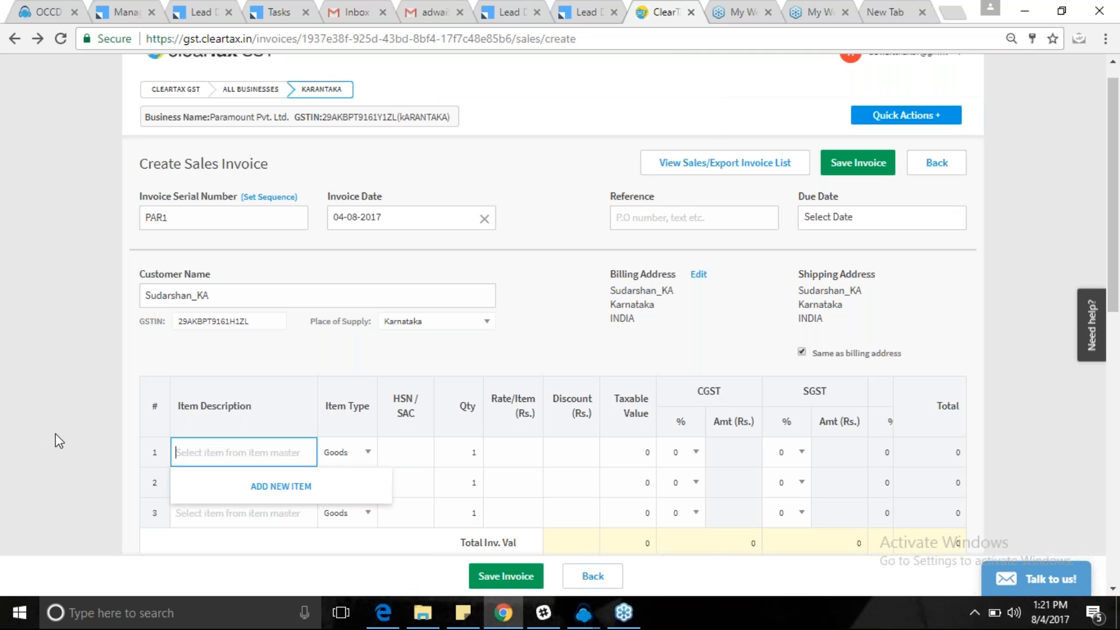
scroll(59, 441, "down", 4)
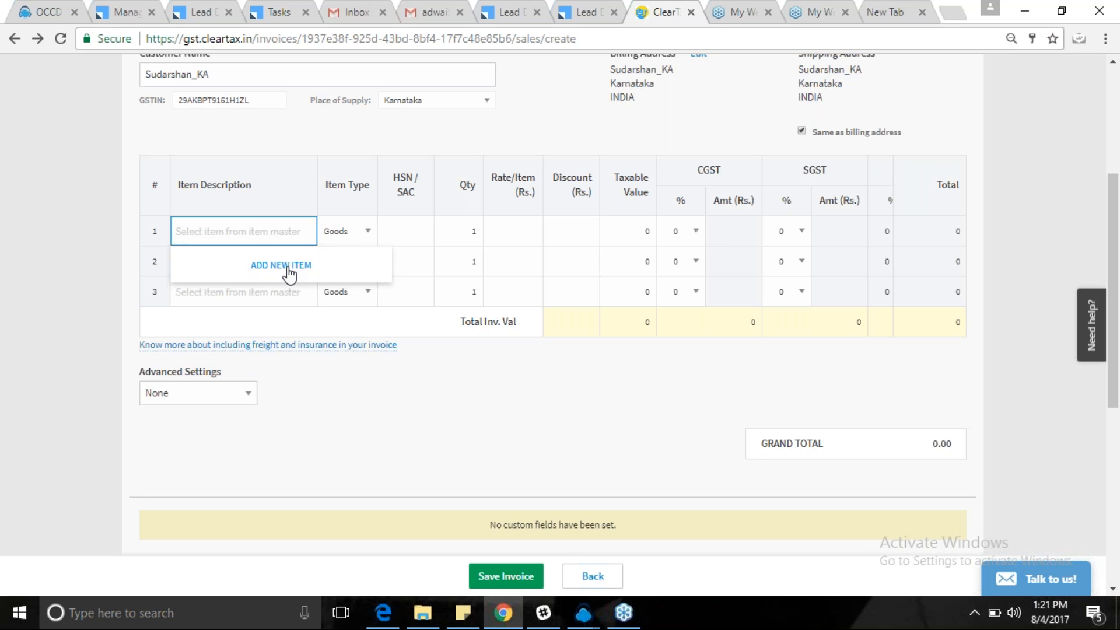
type("RUBBER")
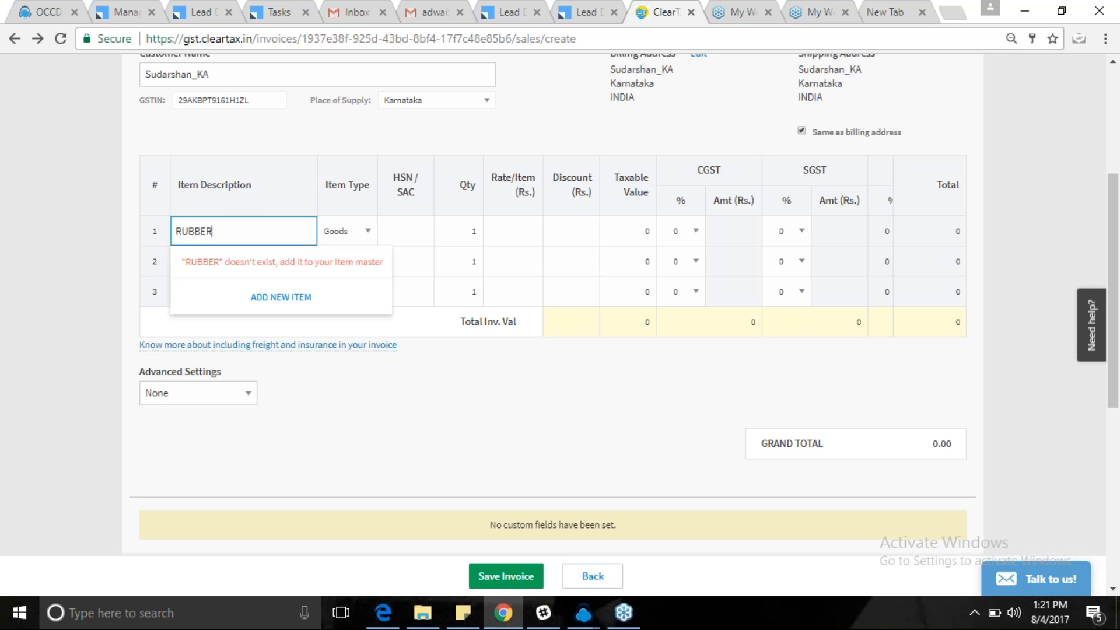
key("BackSpace")
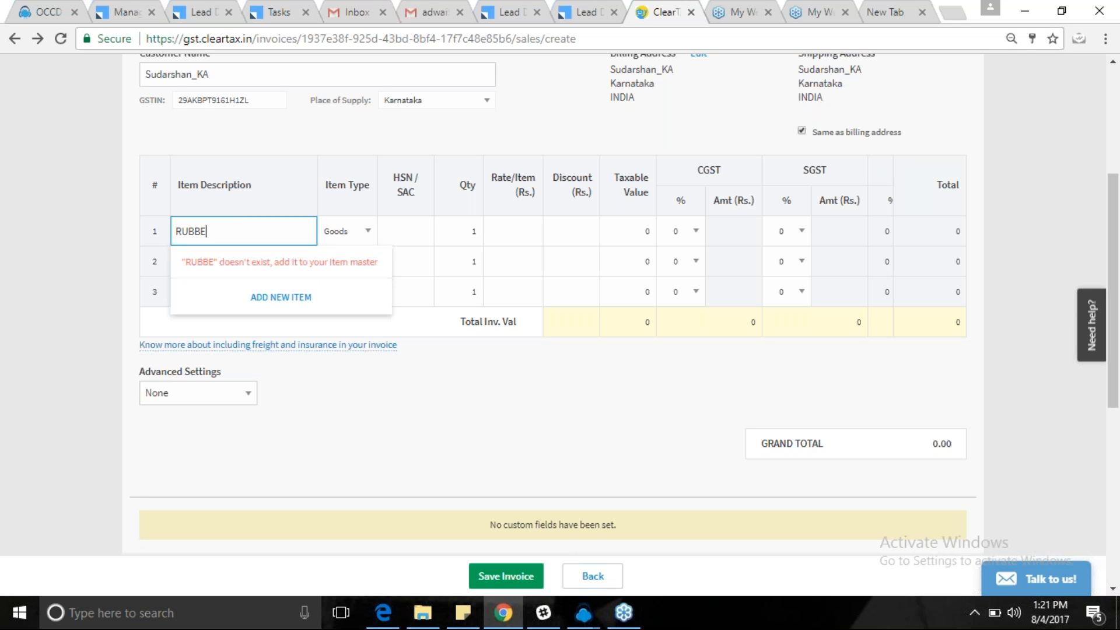
left_click(279, 297)
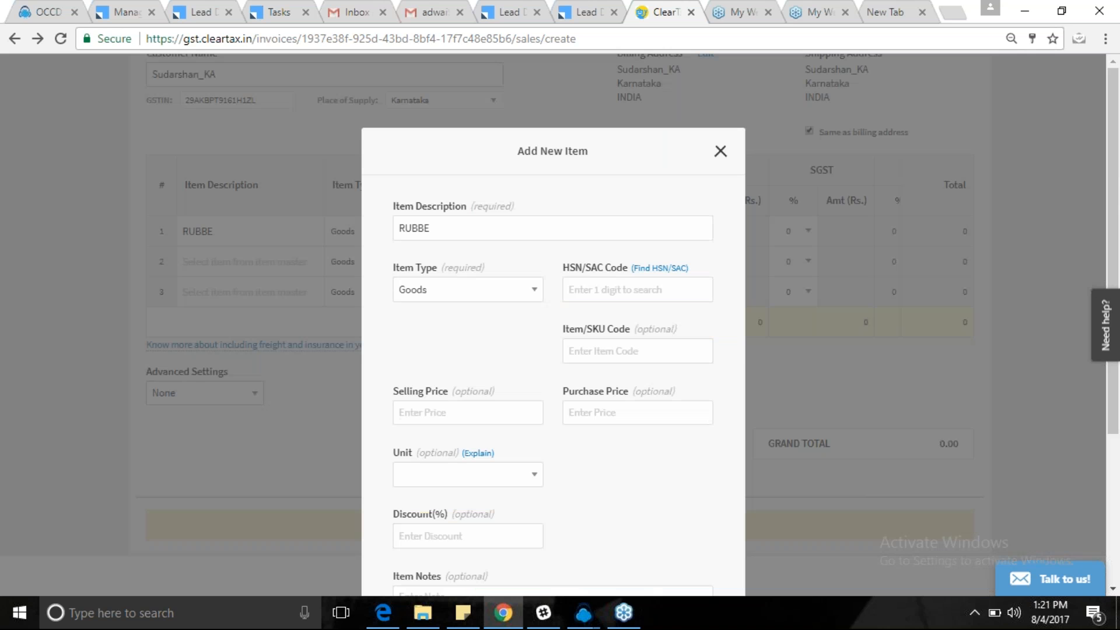
Complete the item description as RUBBER and set item type to Services, then back to Goods.
left_click(461, 233)
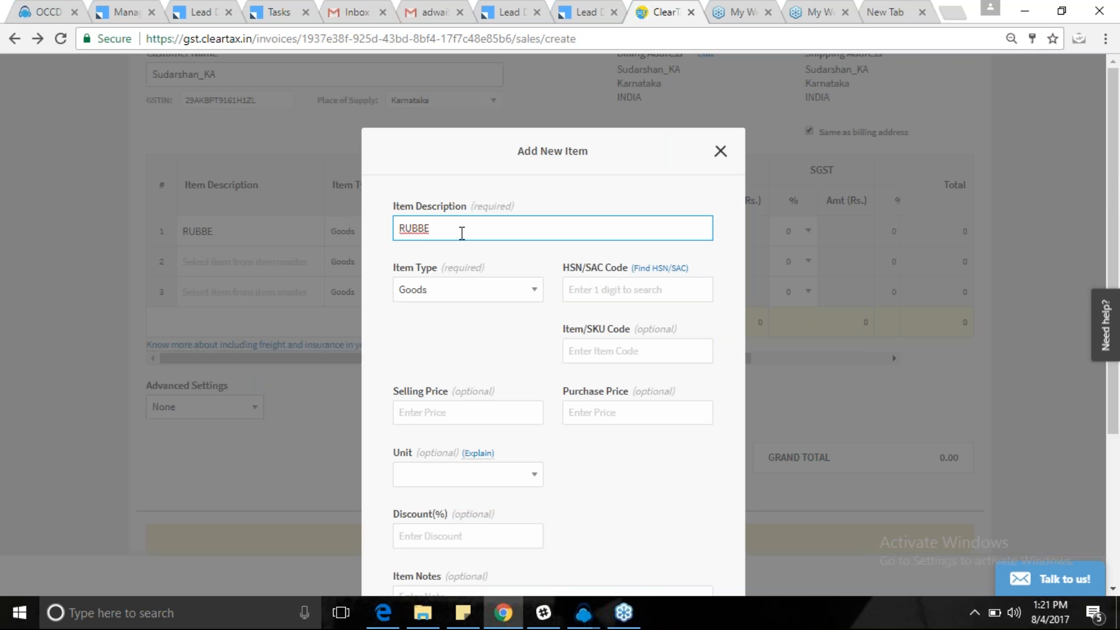
type("rR")
left_click(477, 296)
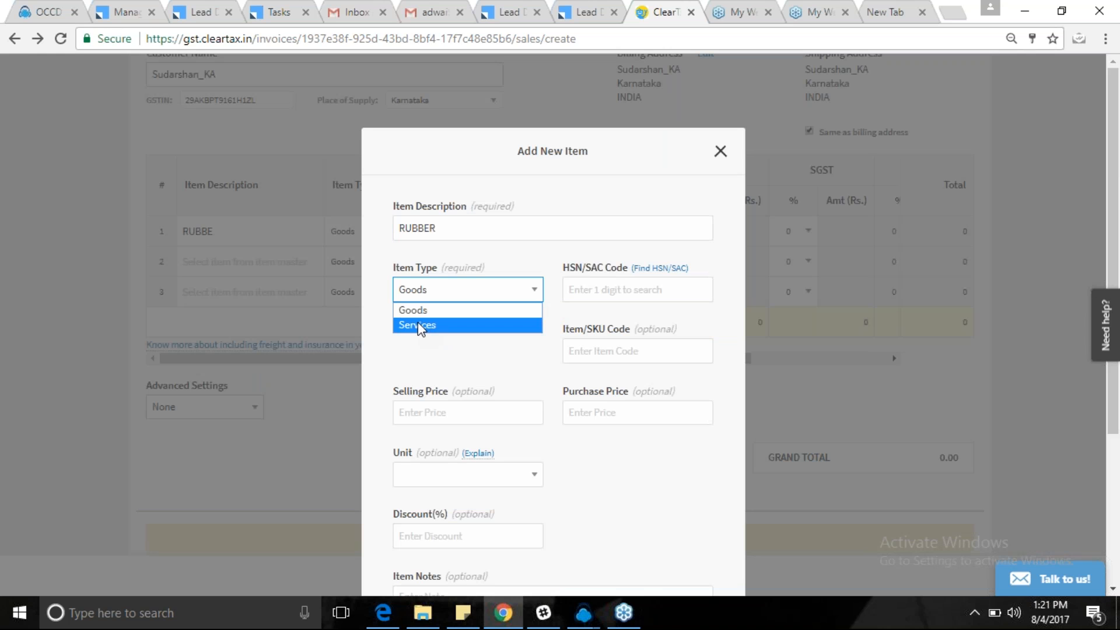
left_click(418, 326)
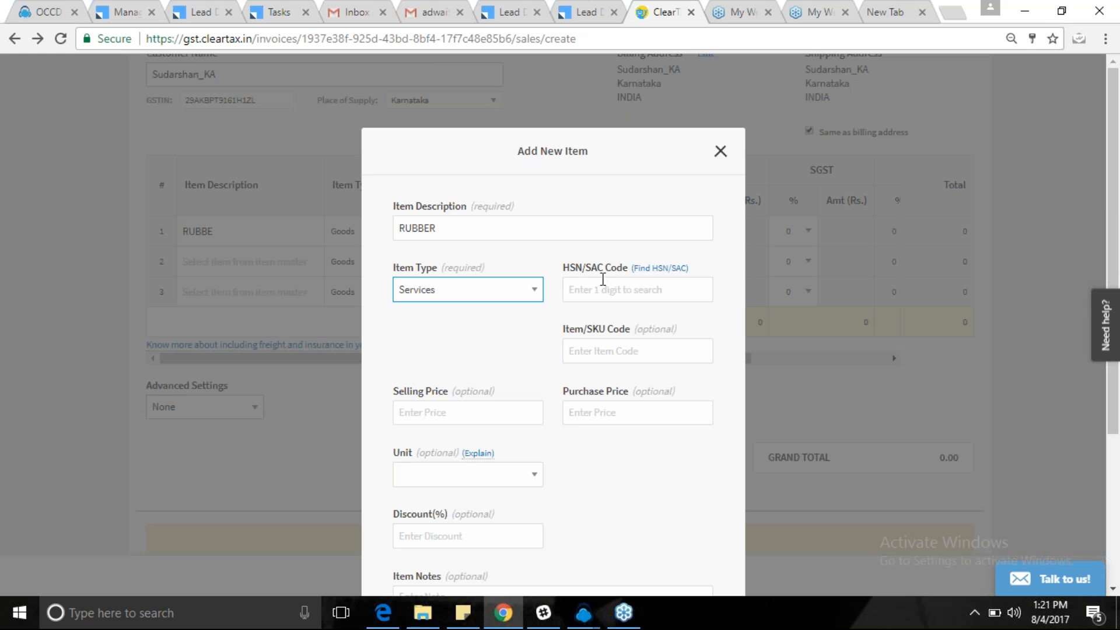
left_click_drag(583, 268, 618, 273)
left_click(475, 291)
left_click(420, 308)
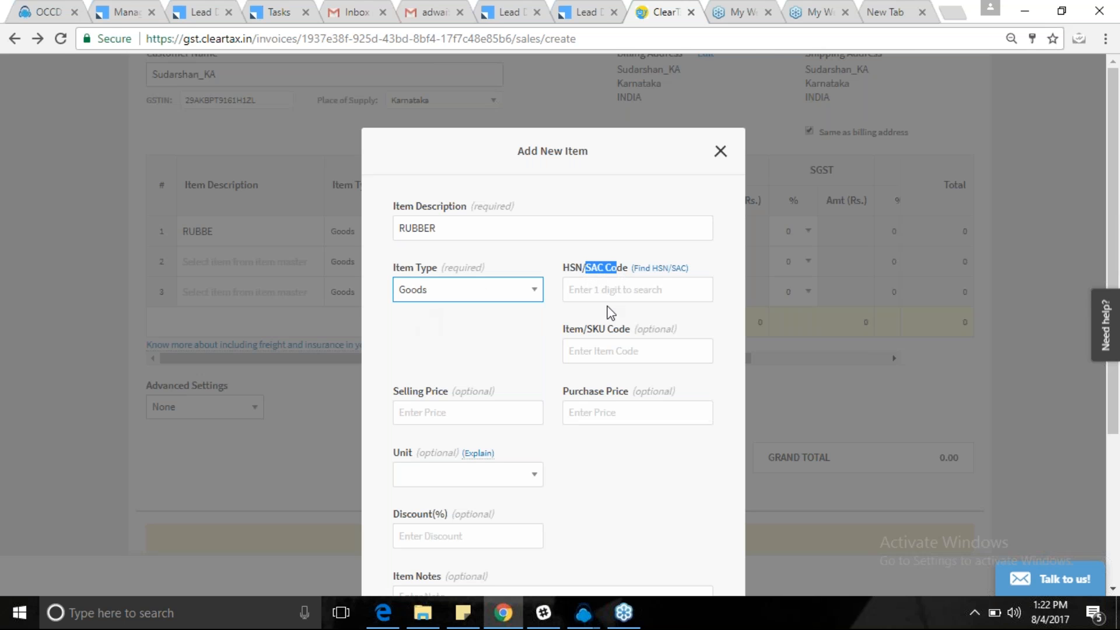
Open the Find HSN/SAC link in a new browser tab.
left_click(581, 283)
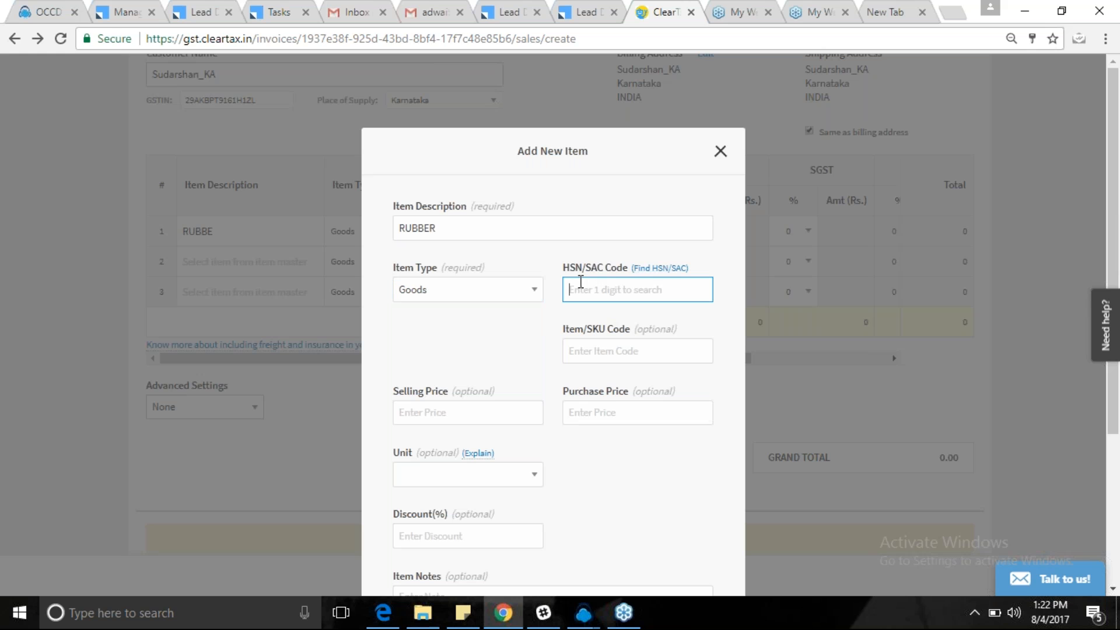
left_click(667, 268)
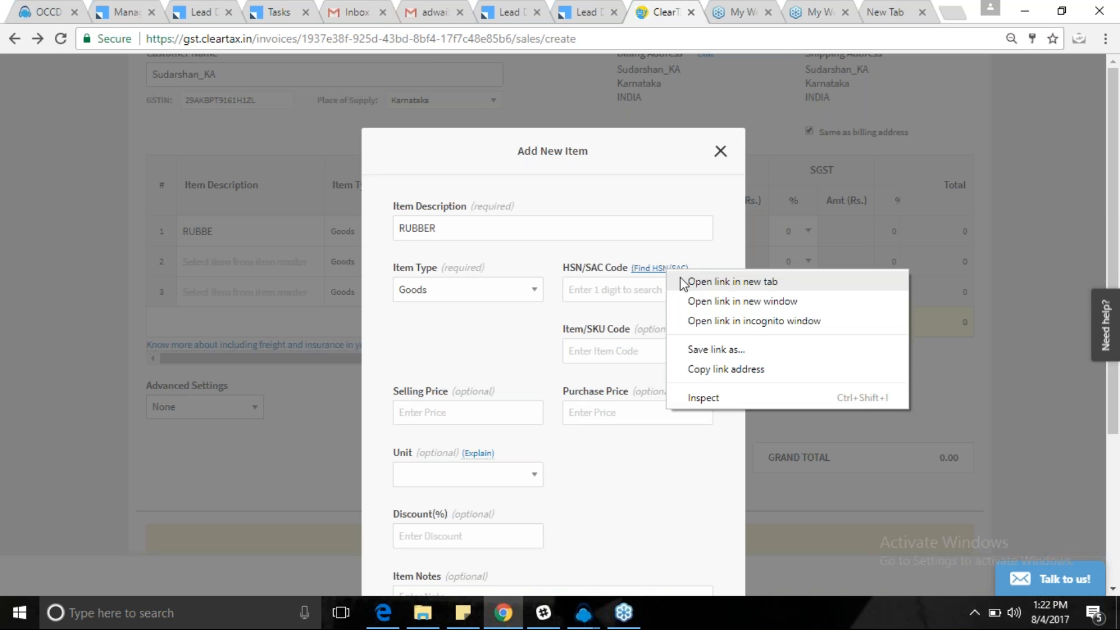
left_click(678, 280)
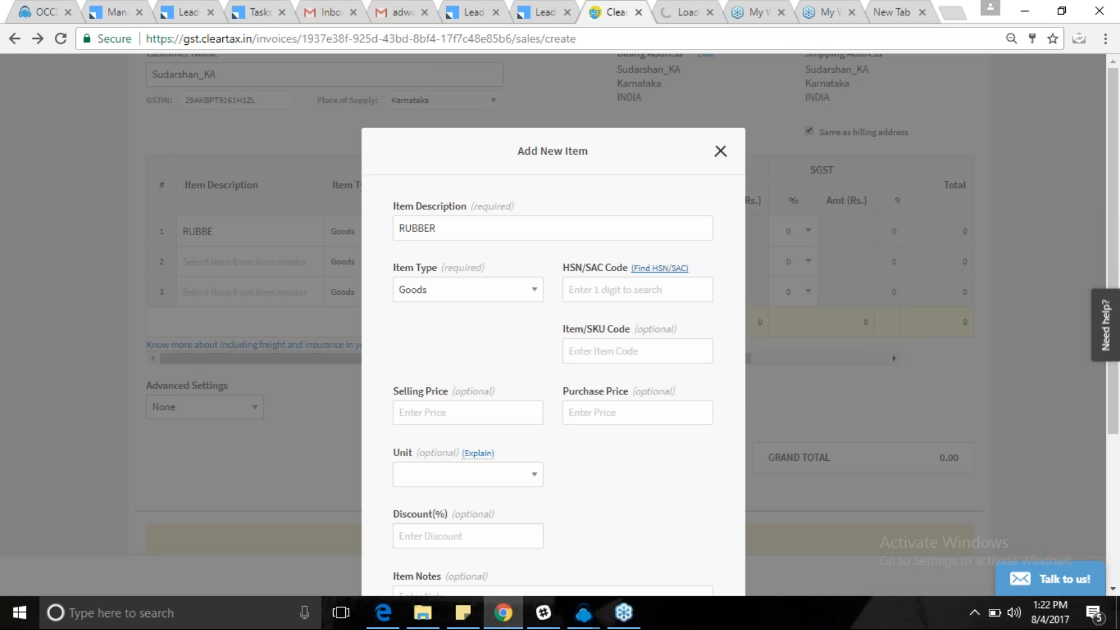
Search the HSN Code Finder for RUBBER, note code 3405 at 28%, and return to the invoice.
left_click(687, 11)
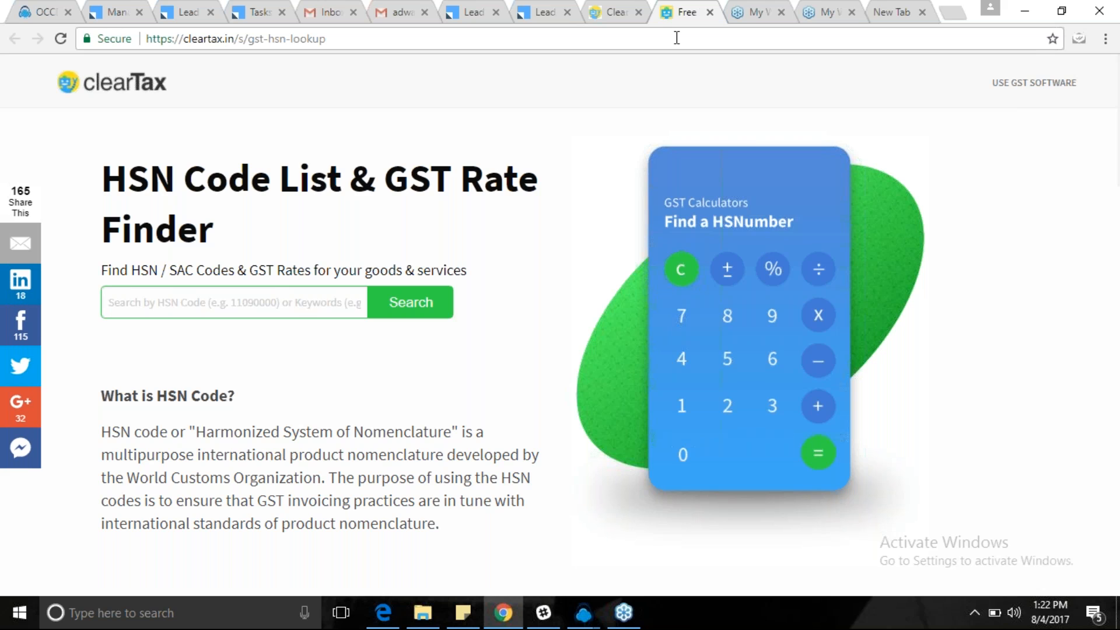
left_click(228, 301)
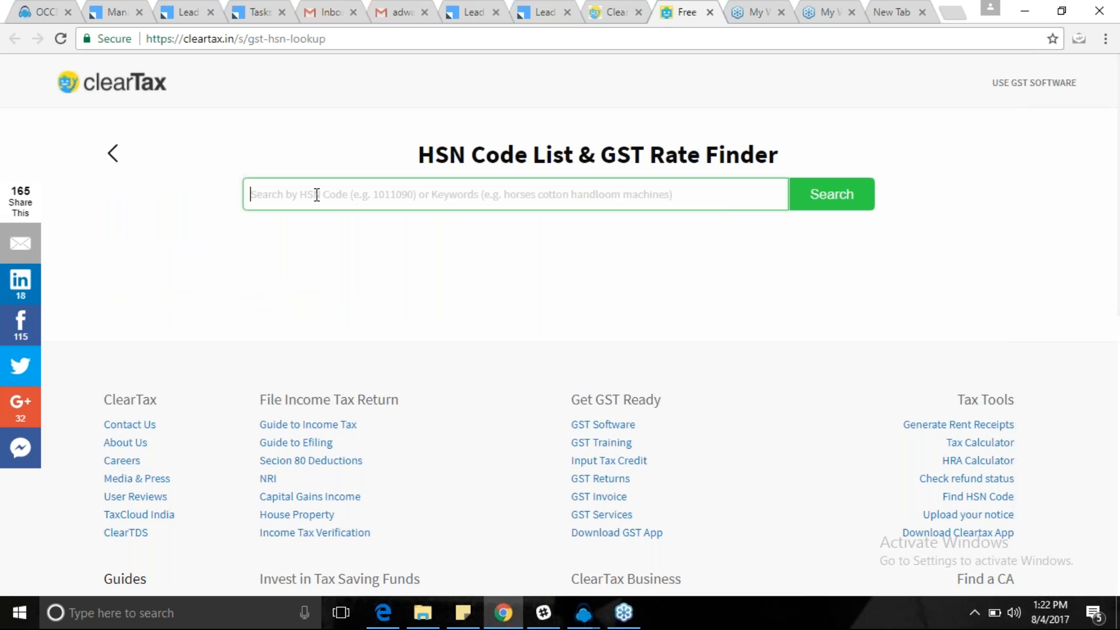
type("RUBBER")
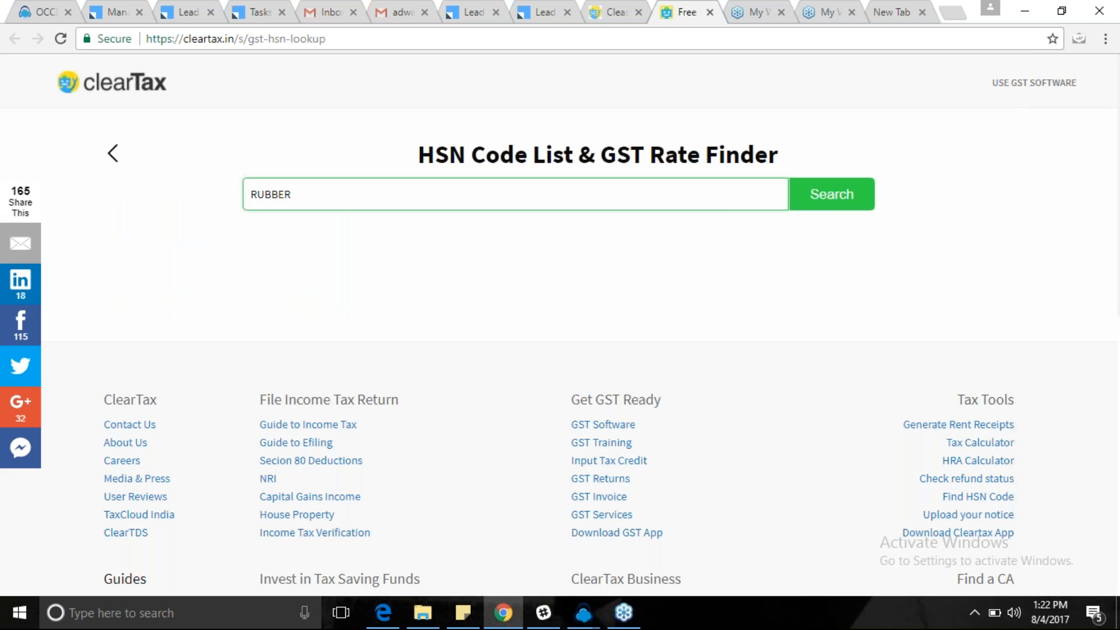
left_click(829, 198)
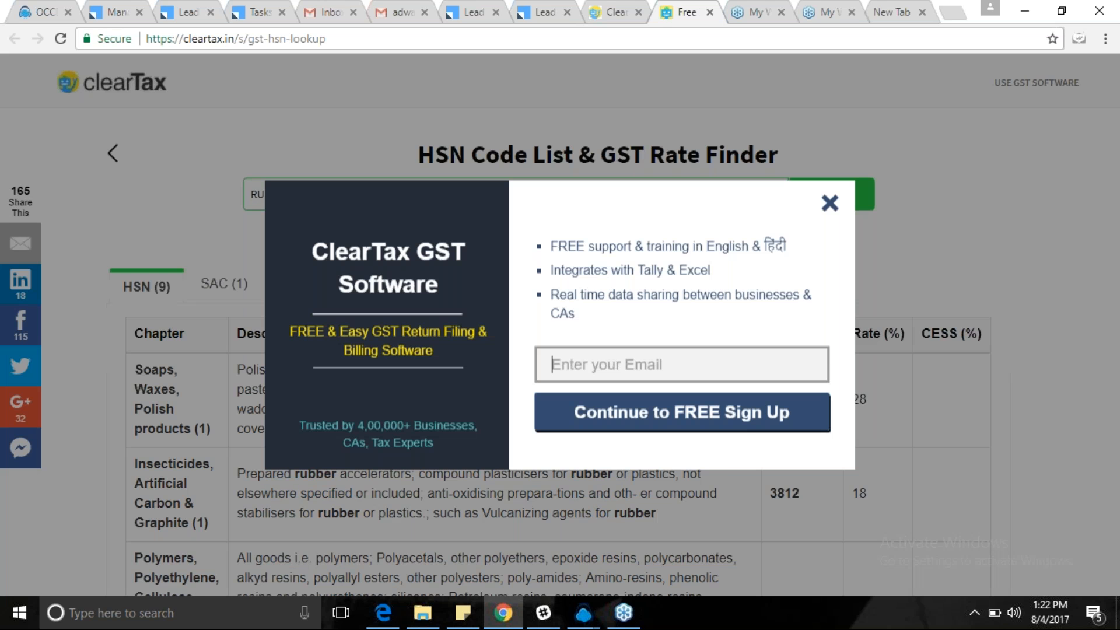
left_click(830, 202)
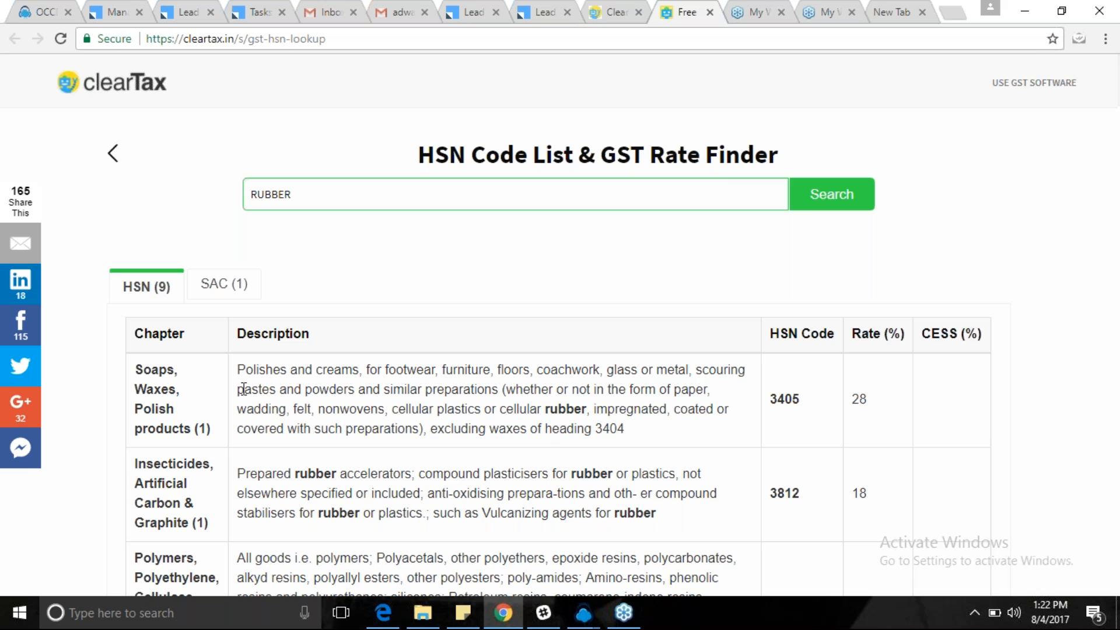
scroll(263, 376, "down", 1)
scroll(263, 376, "down", 2)
left_click_drag(237, 290, 629, 357)
left_click(629, 357)
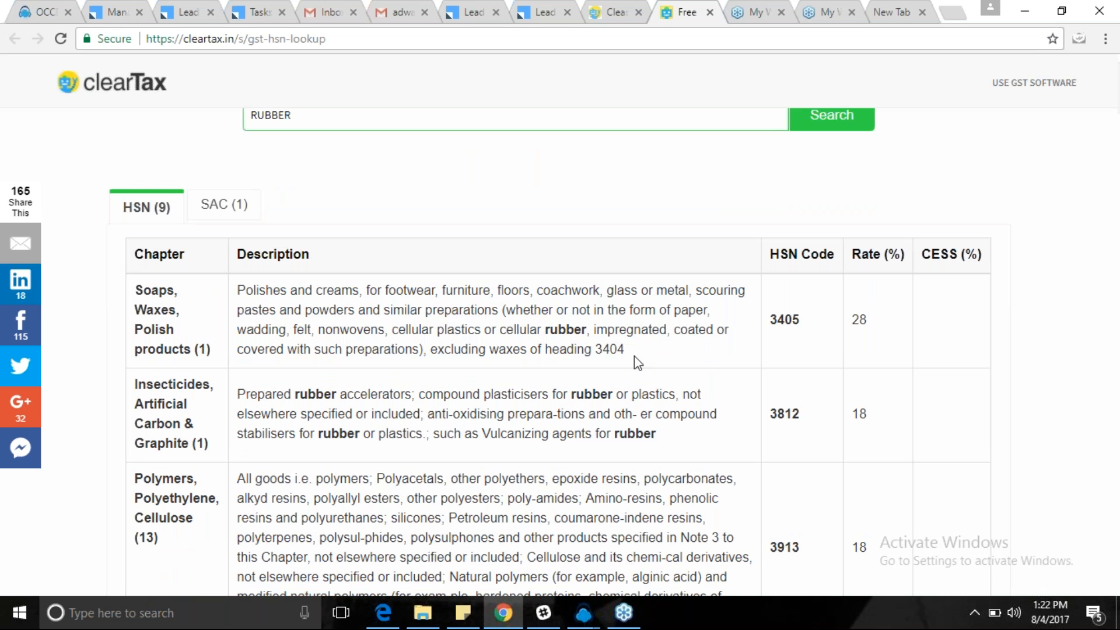
left_click_drag(768, 320, 812, 324)
left_click(856, 319)
left_click(613, 1)
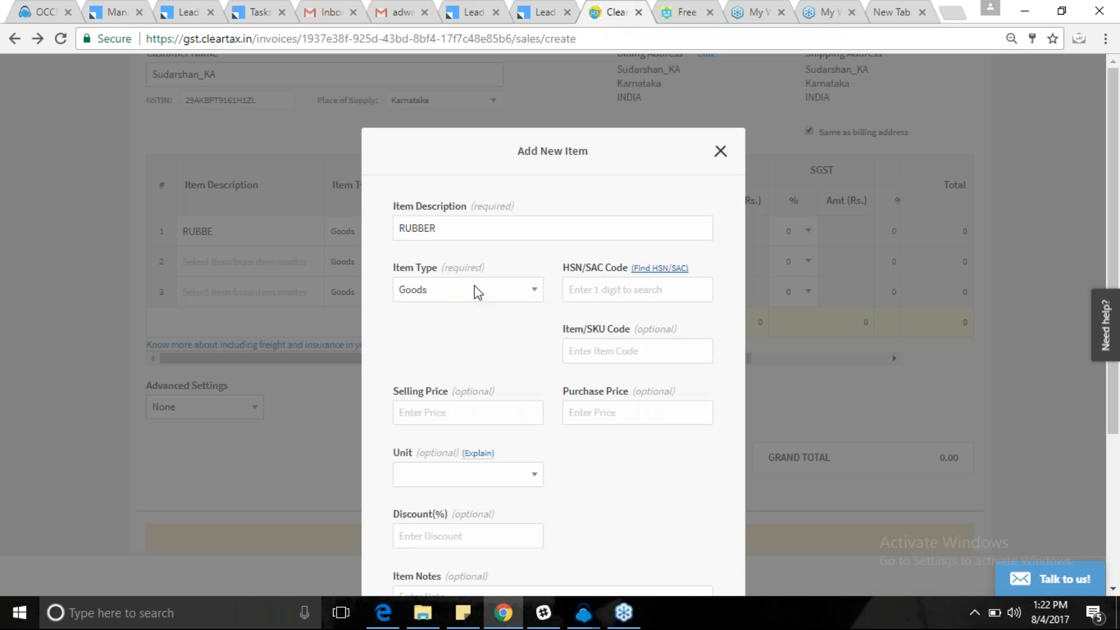
Set the RUBBER item's HSN code to 3405 and save the item.
left_click(608, 291)
type("3")
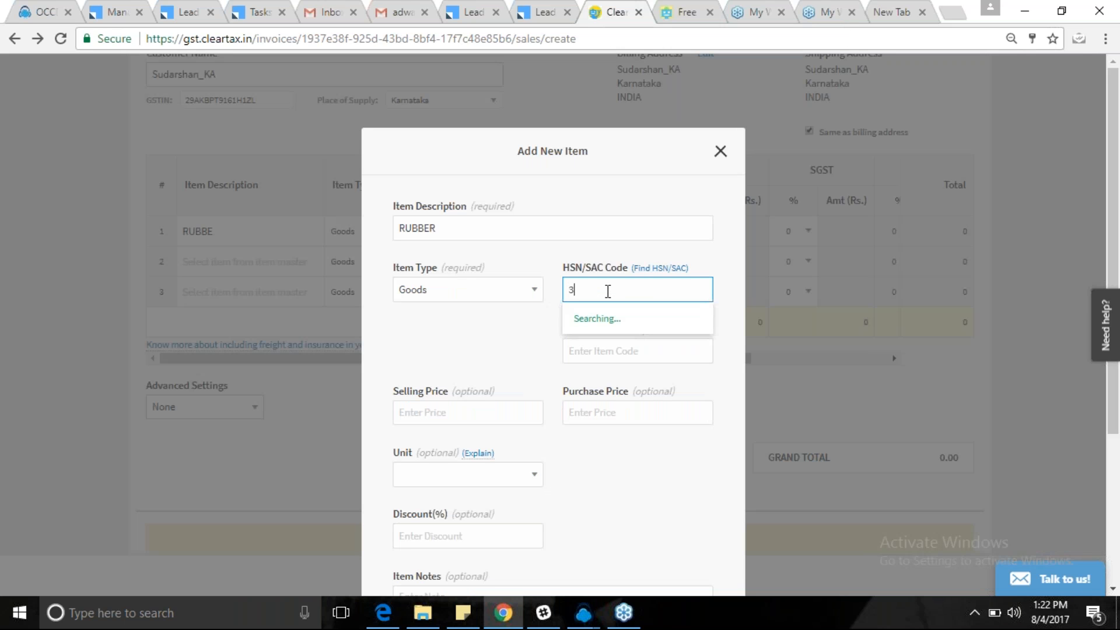
type("405")
left_click(586, 318)
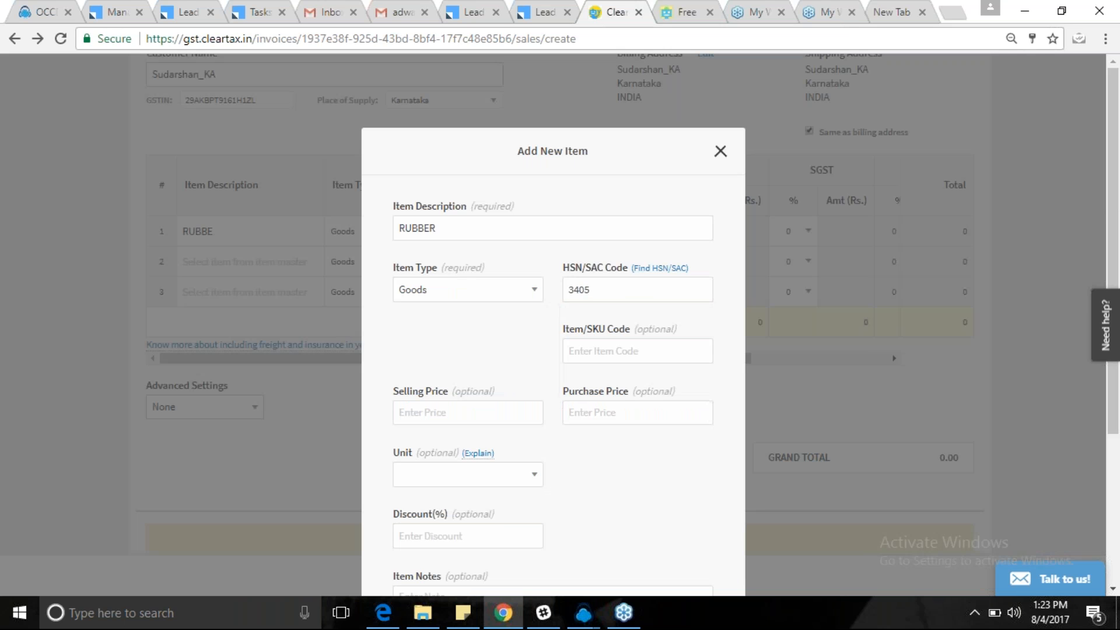
scroll(553, 292, "down", 3)
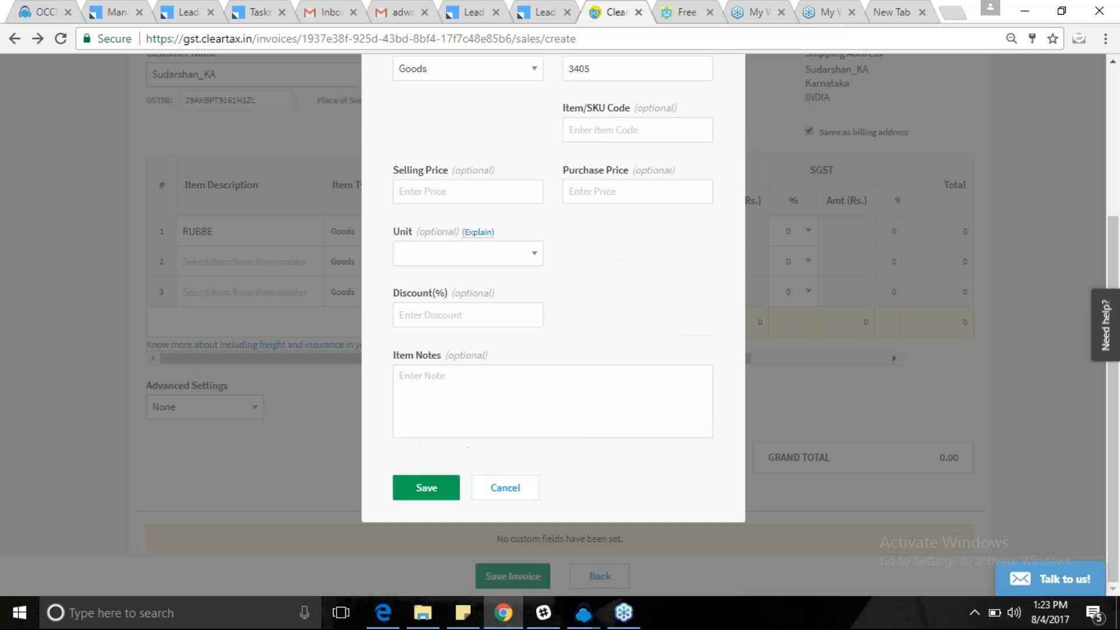
left_click(427, 487)
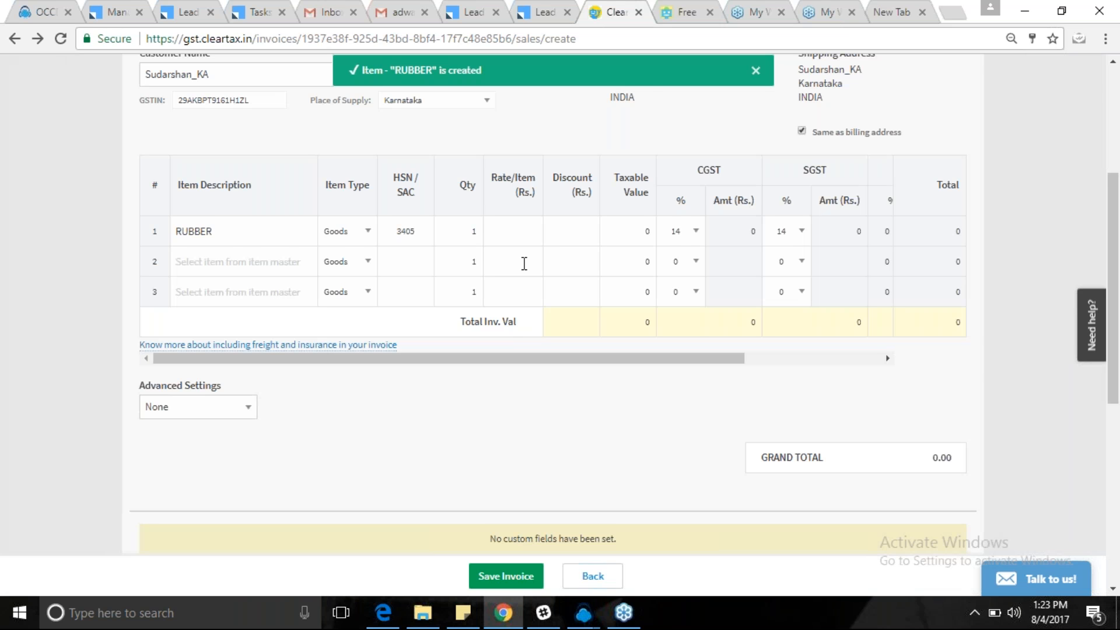
Review invoice line 1's CGST and SGST columns, each at 14%.
scroll(524, 264, "up", 3)
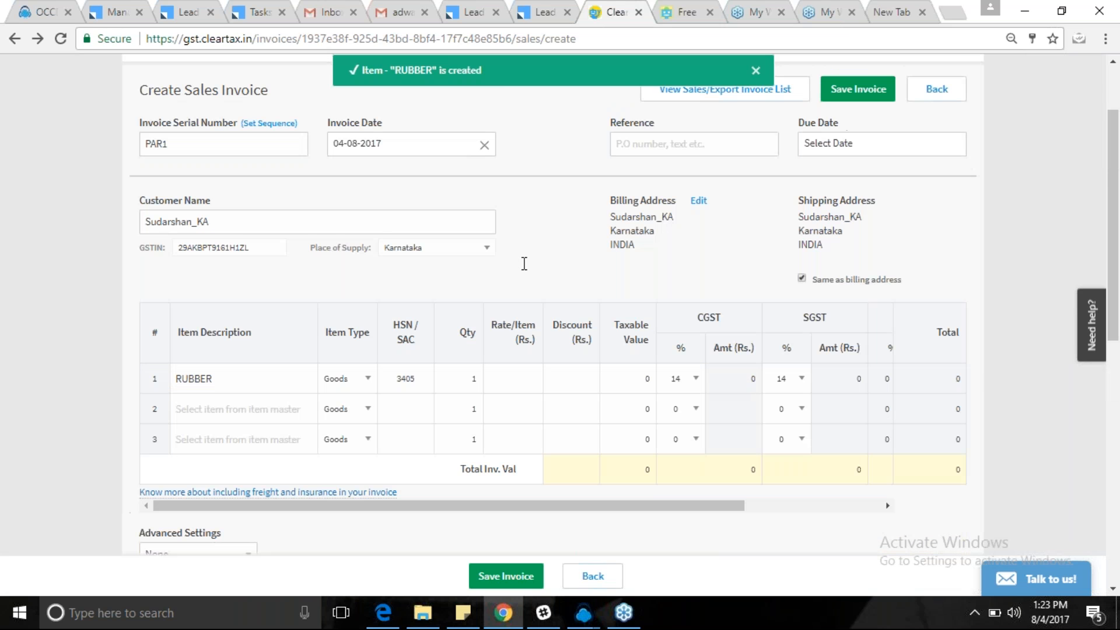
scroll(525, 263, "up", 1)
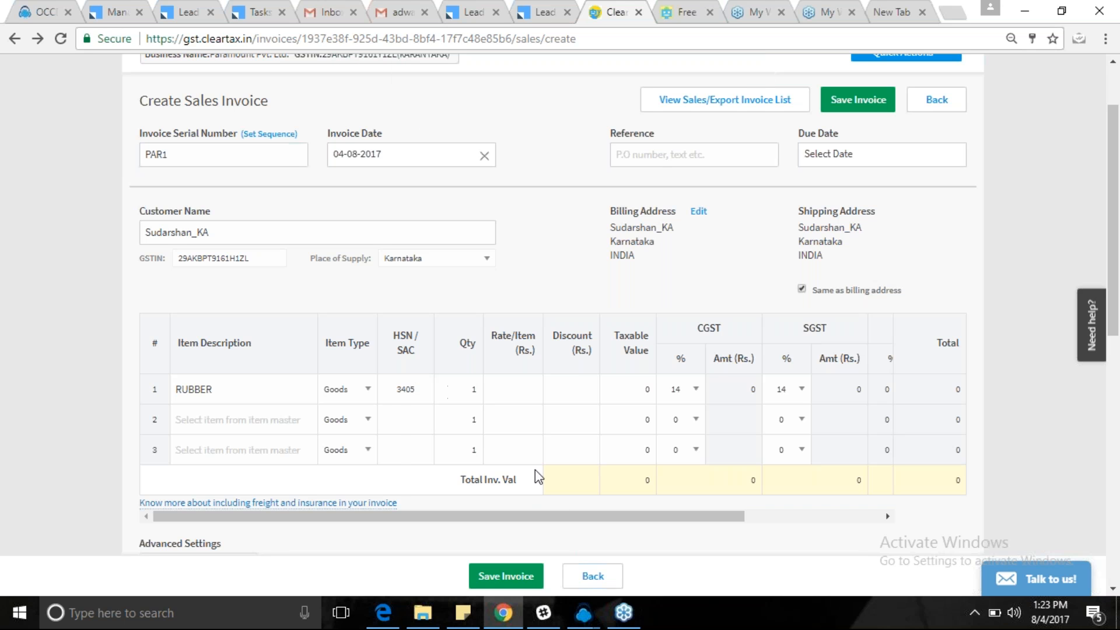
left_click_drag(536, 519, 651, 517)
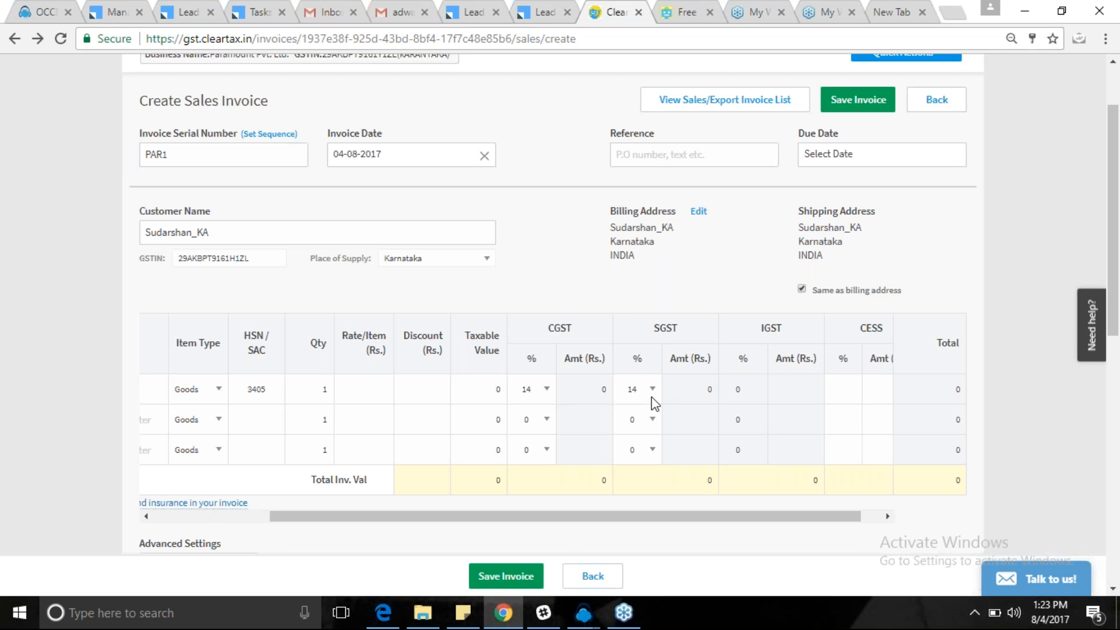
double_click(562, 327)
double_click(668, 328)
left_click(689, 327)
scroll(571, 258, "up", 1)
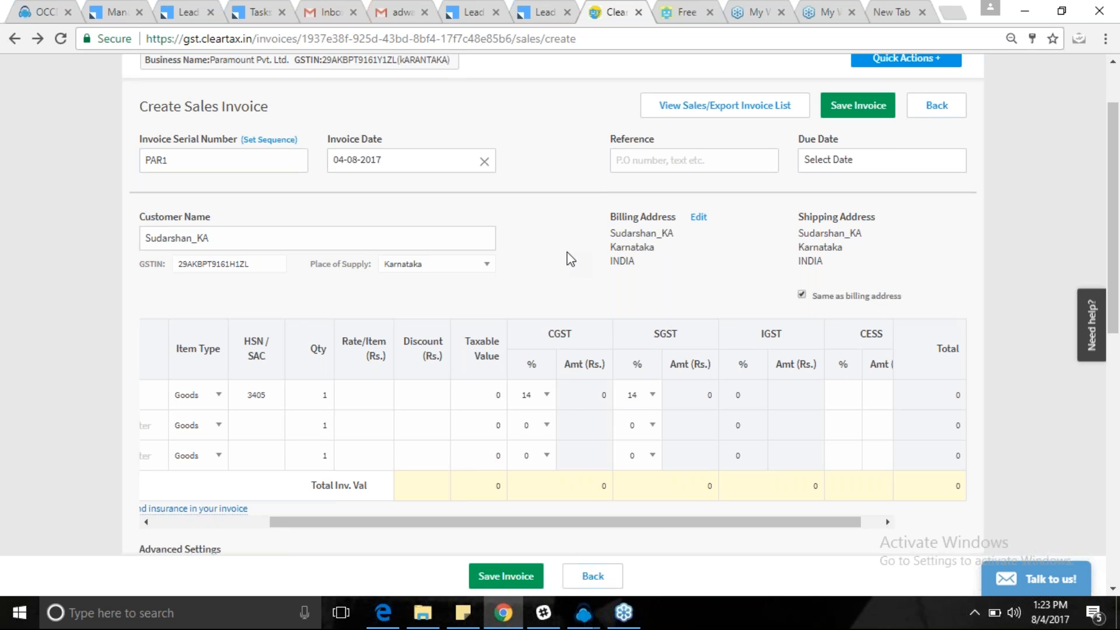
scroll(567, 252, "up", 2)
left_click_drag(397, 142, 452, 143)
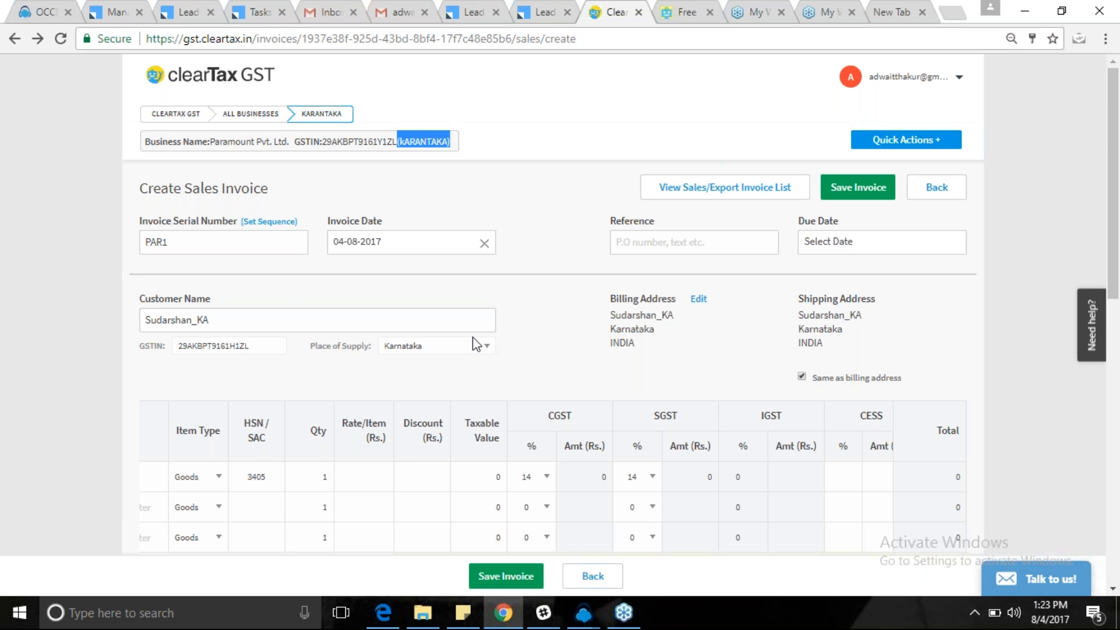
scroll(525, 347, "down", 1)
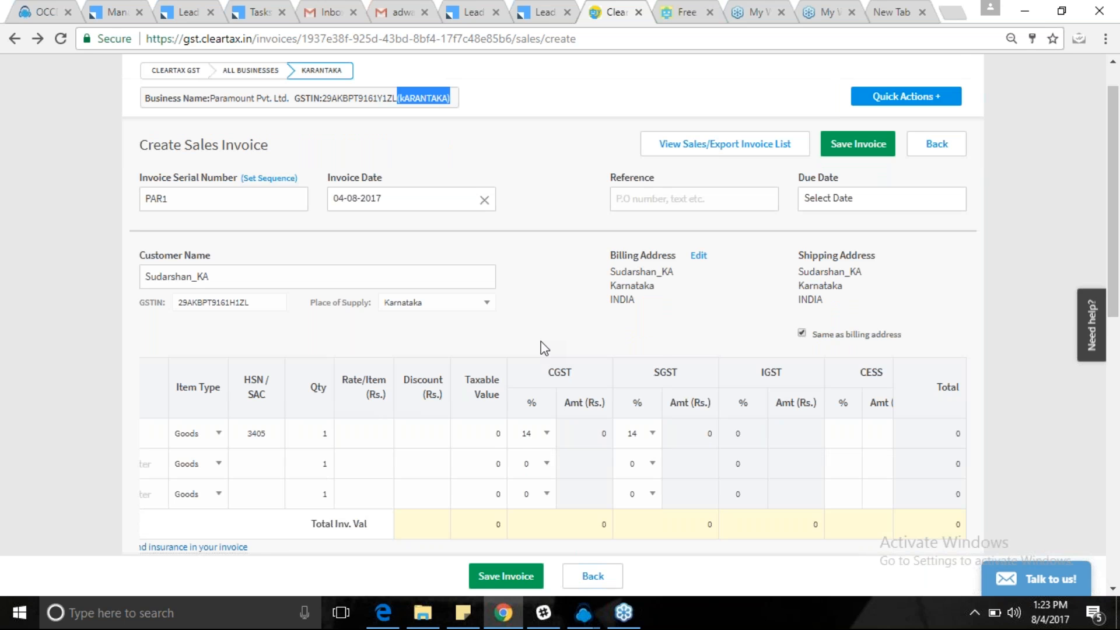
scroll(540, 342, "down", 1)
left_click_drag(464, 510, 337, 514)
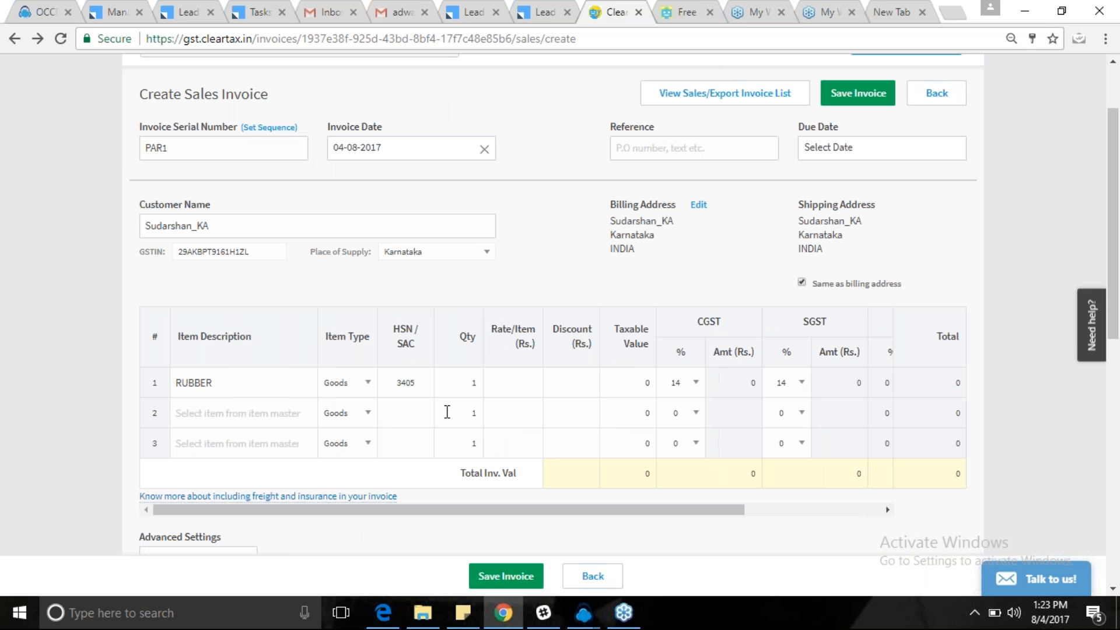
Set the RUBBER line to quantity 200 at rate 50, totalling 10000 taxable and 12800.
left_click(480, 386)
key("BackSpace")
type("200")
left_click(514, 370)
type("50")
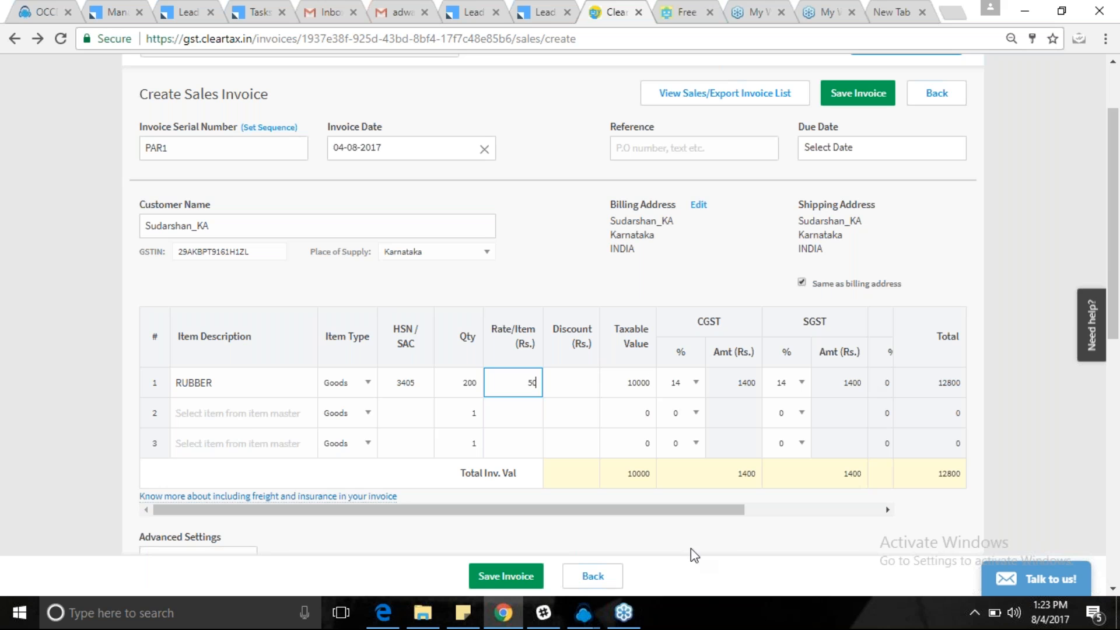
left_click_drag(729, 510, 878, 512)
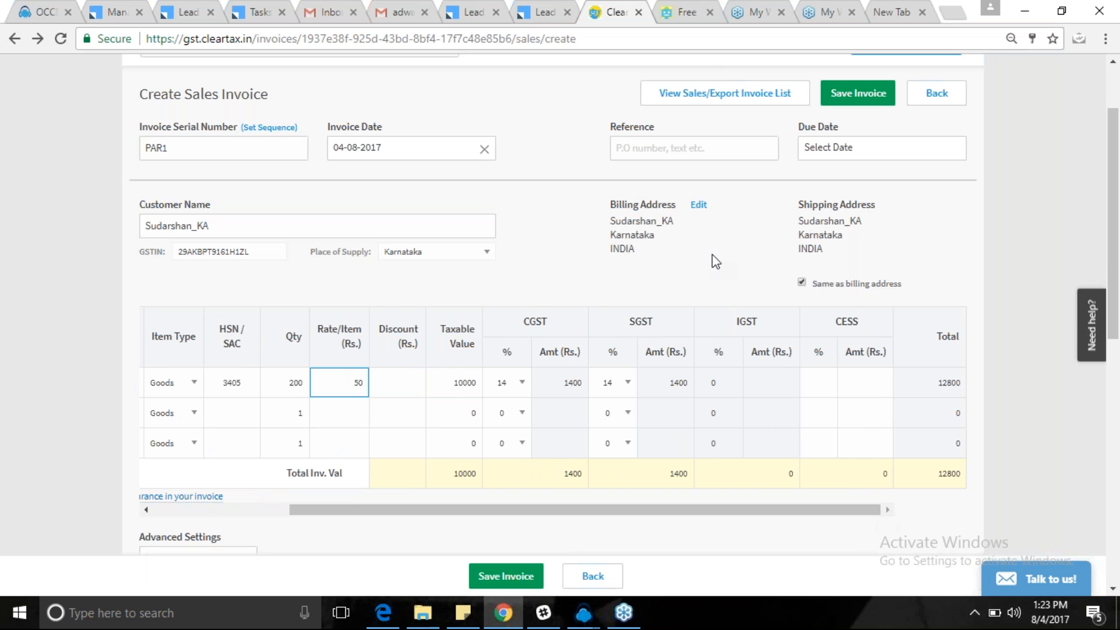
scroll(714, 260, "up", 1)
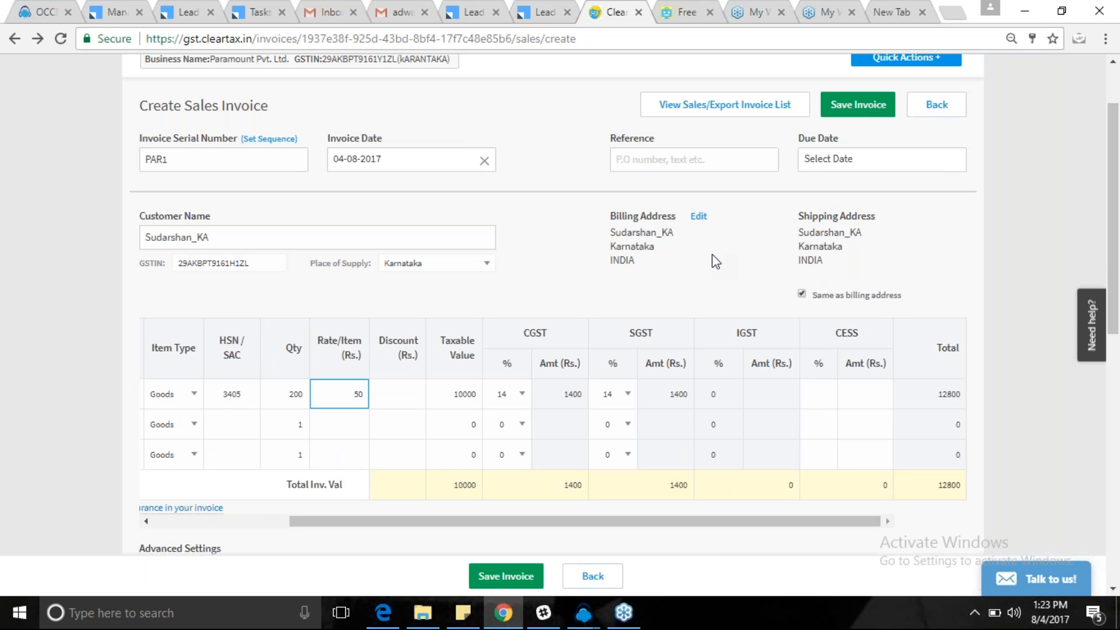
scroll(714, 261, "up", 1)
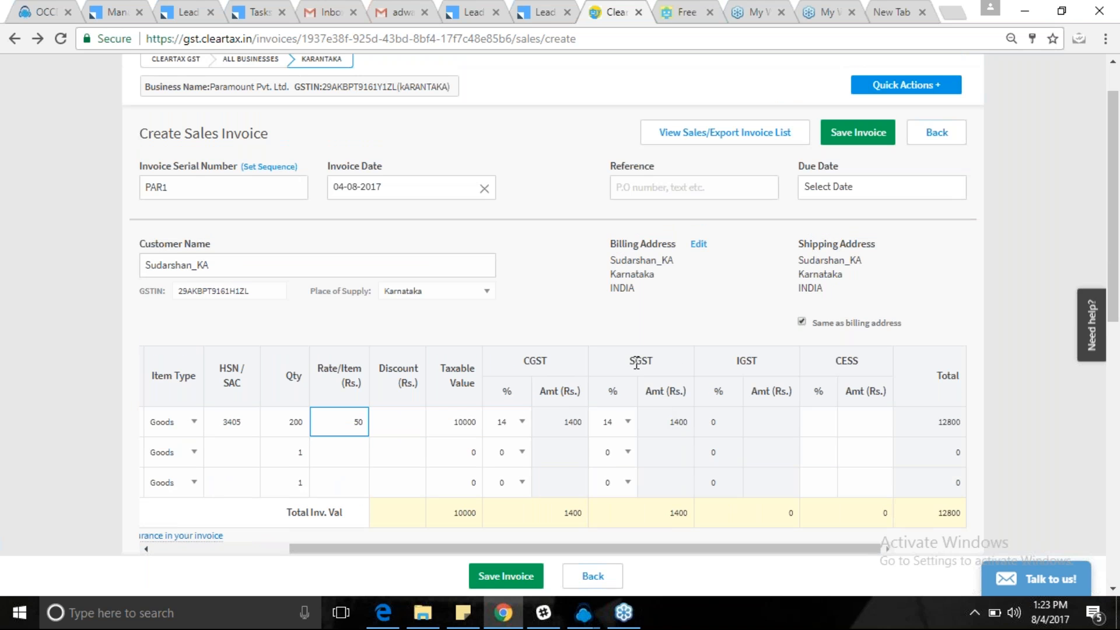
left_click(481, 292)
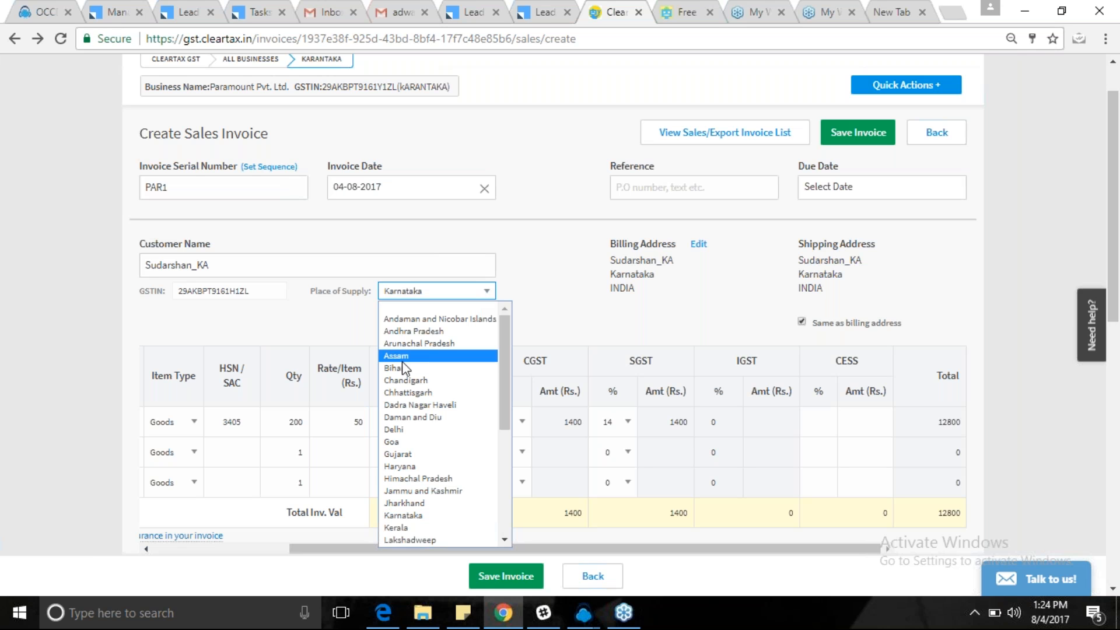
left_click(405, 369)
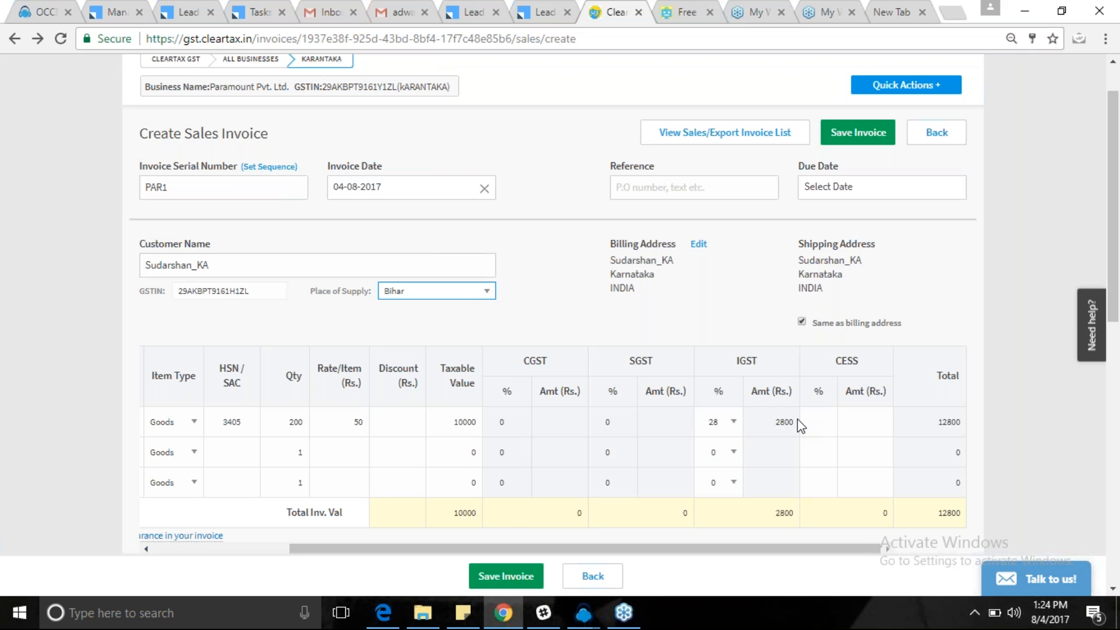
left_click(481, 295)
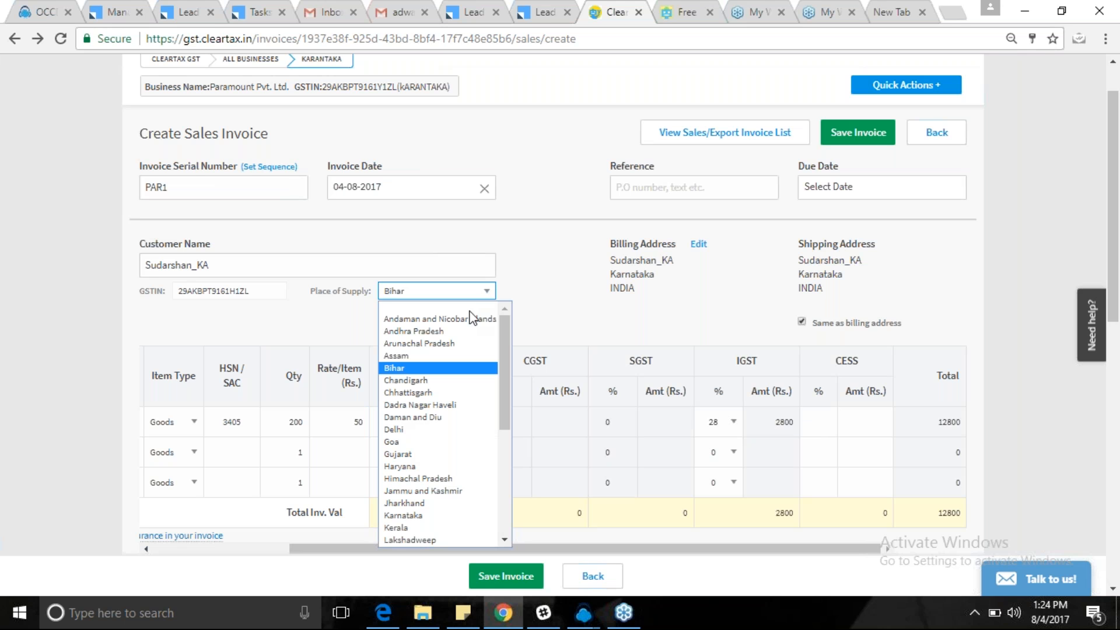
left_click(436, 430)
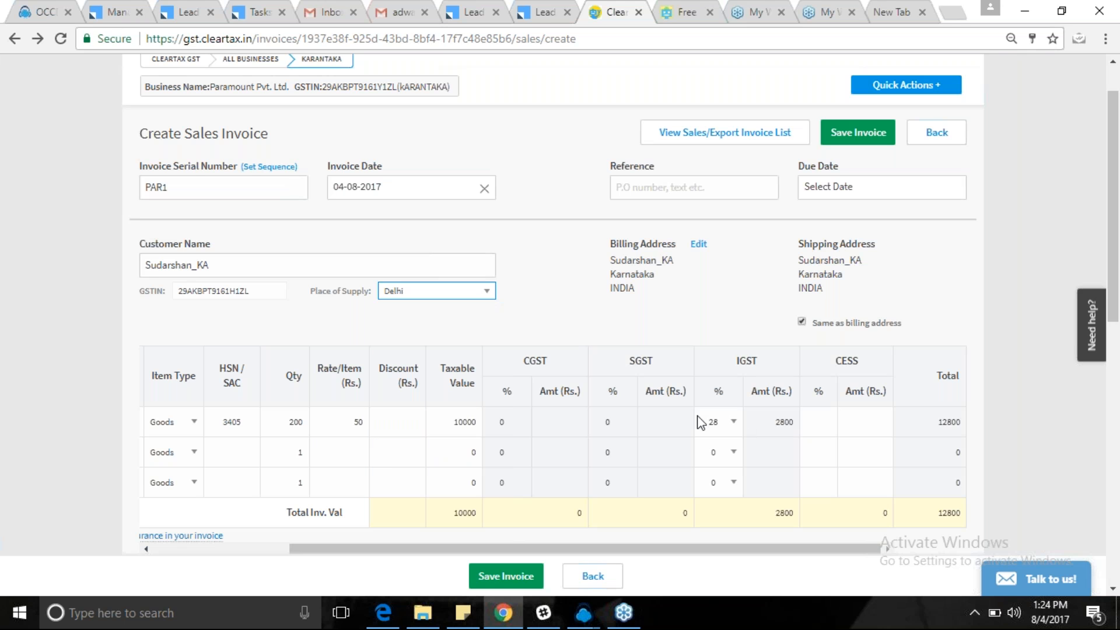
left_click(488, 293)
left_click(449, 347)
left_click(491, 296)
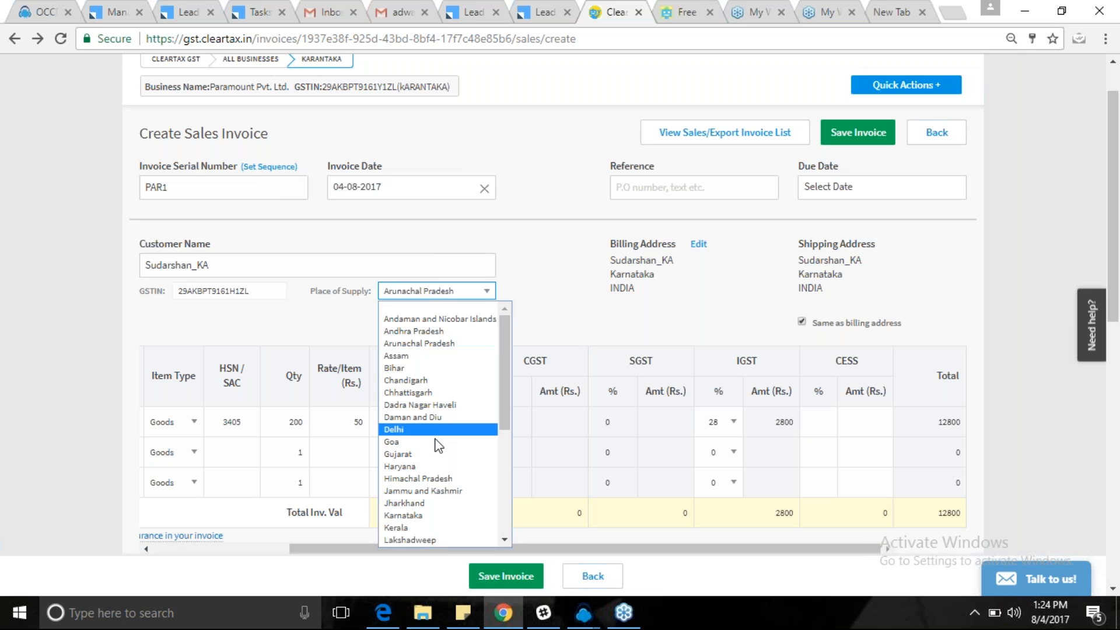
left_click(416, 472)
left_click(490, 295)
left_click(416, 441)
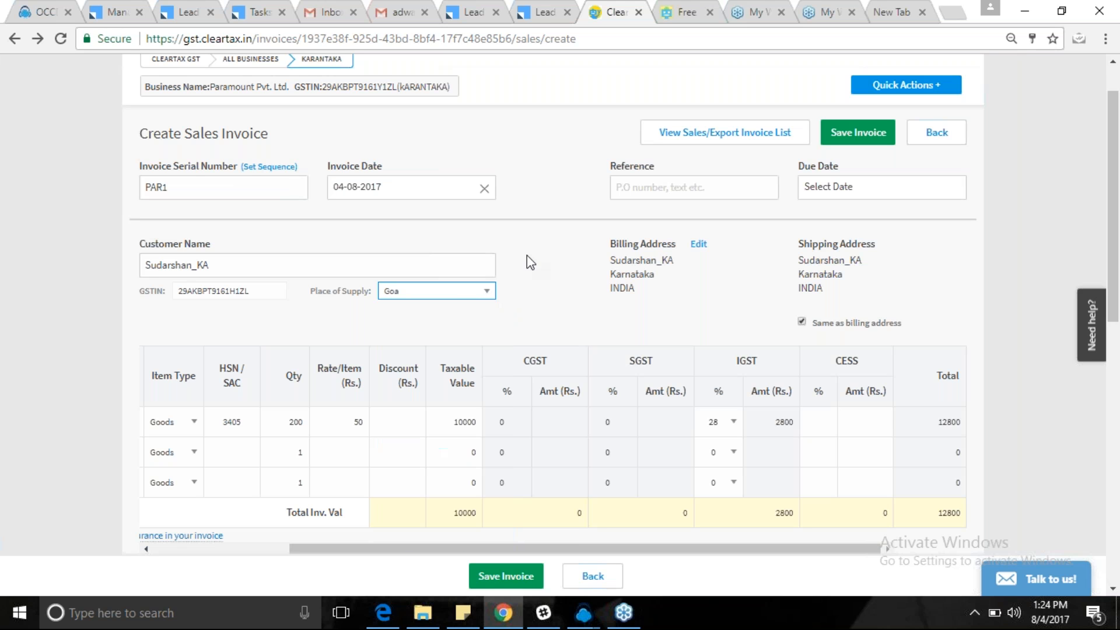
left_click(470, 292)
key("k")
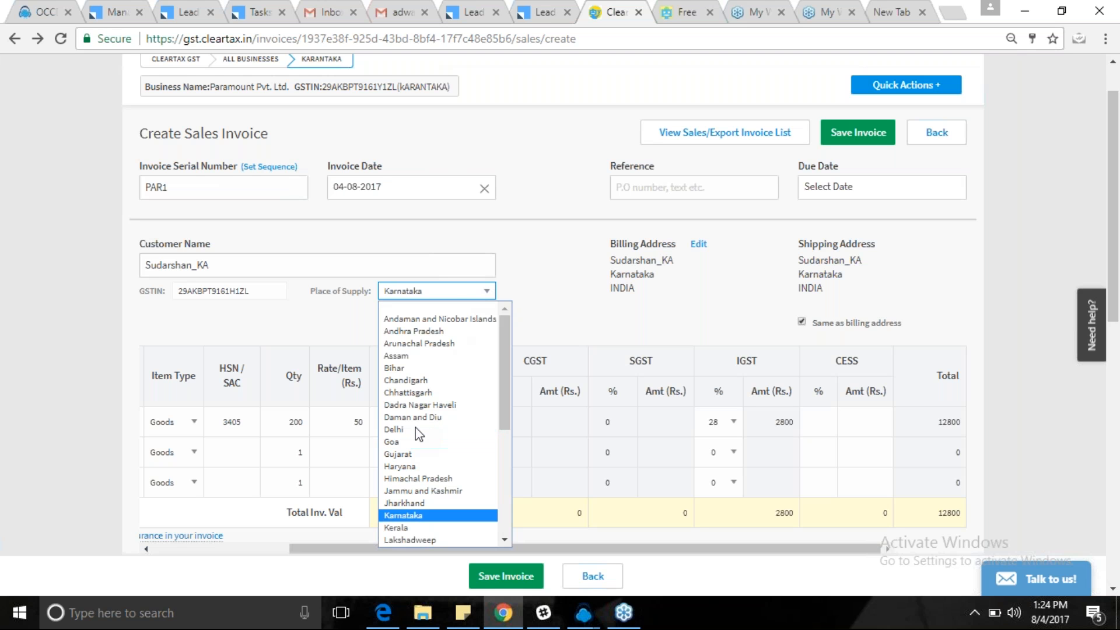
key("Return")
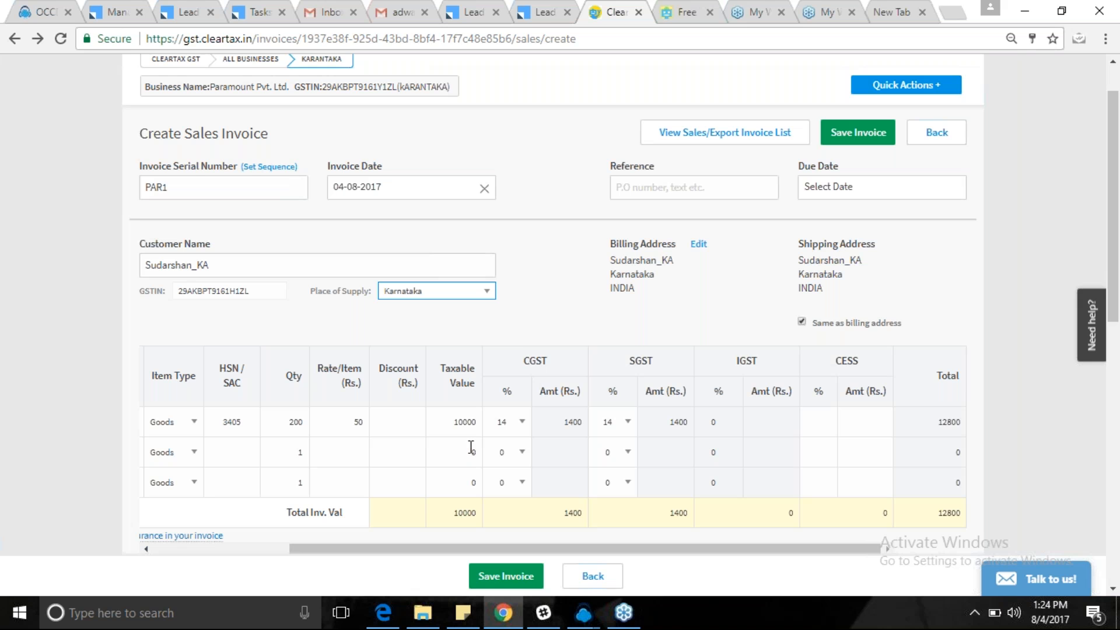
scroll(625, 487, "down", 1)
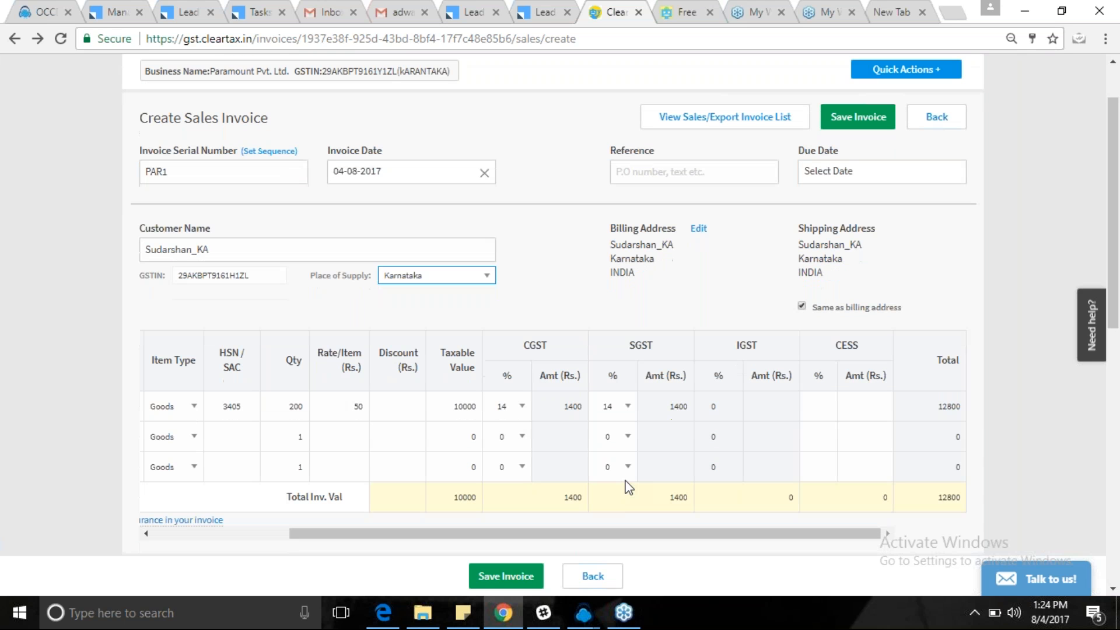
scroll(625, 481, "down", 3)
left_click_drag(595, 383, 406, 384)
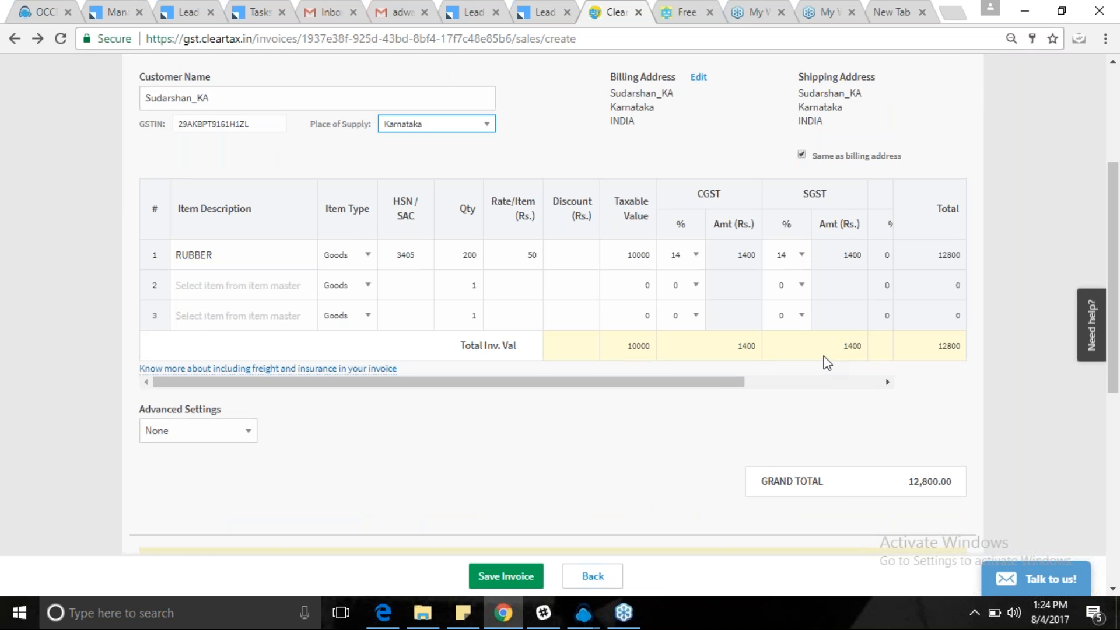
scroll(825, 361, "up", 3)
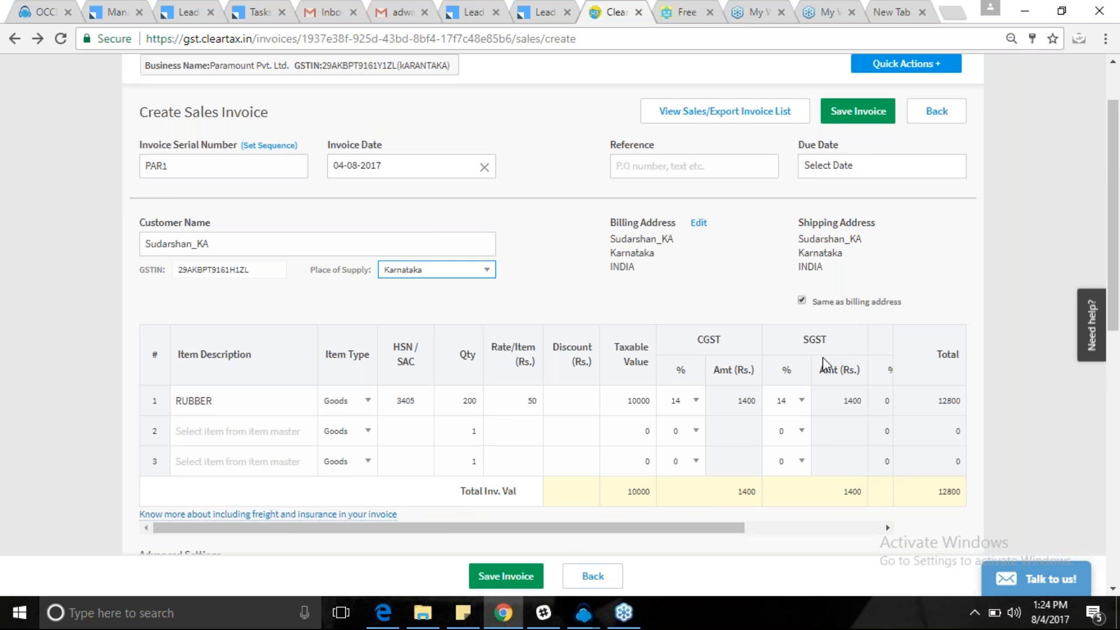
scroll(823, 357, "down", 3)
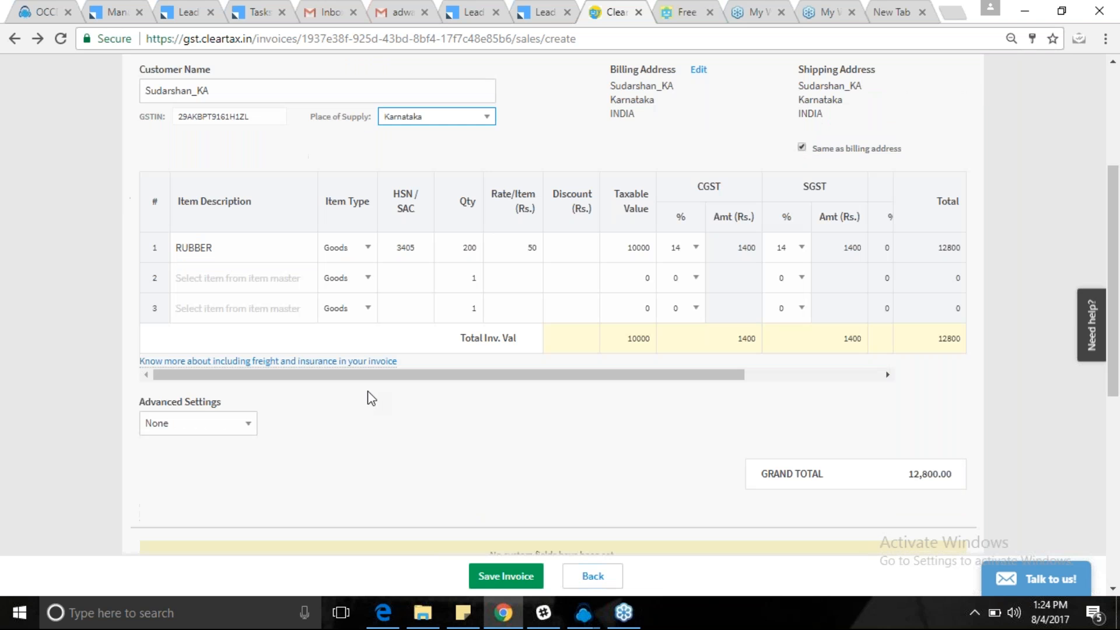
left_click(250, 427)
left_click(182, 462)
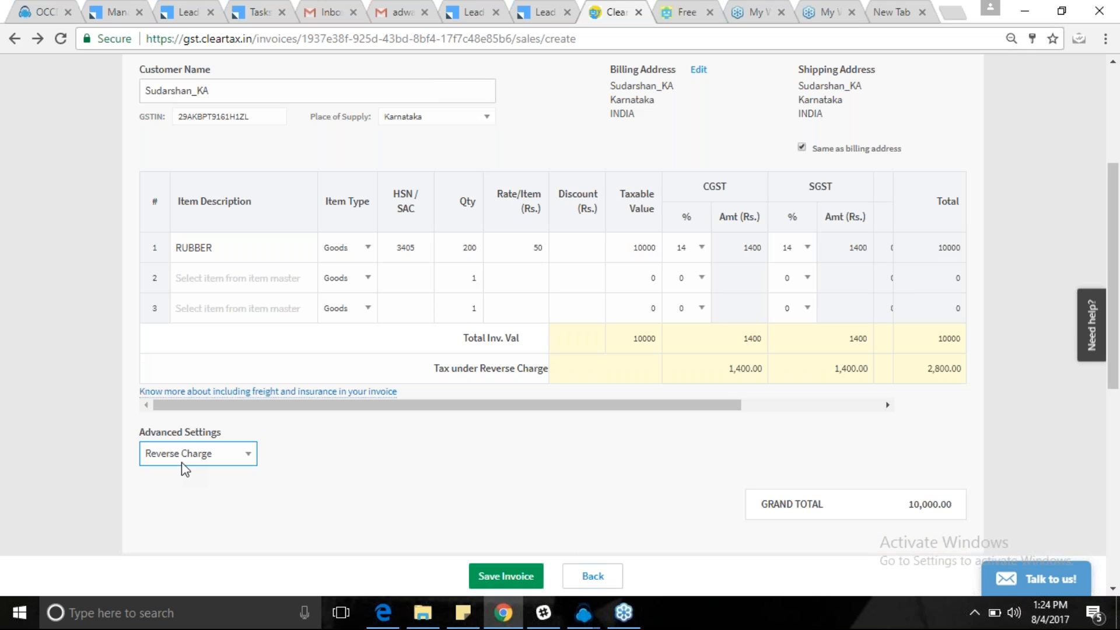
left_click_drag(723, 370, 819, 368)
left_click_drag(749, 368, 904, 367)
left_click_drag(715, 405, 884, 411)
left_click(820, 460)
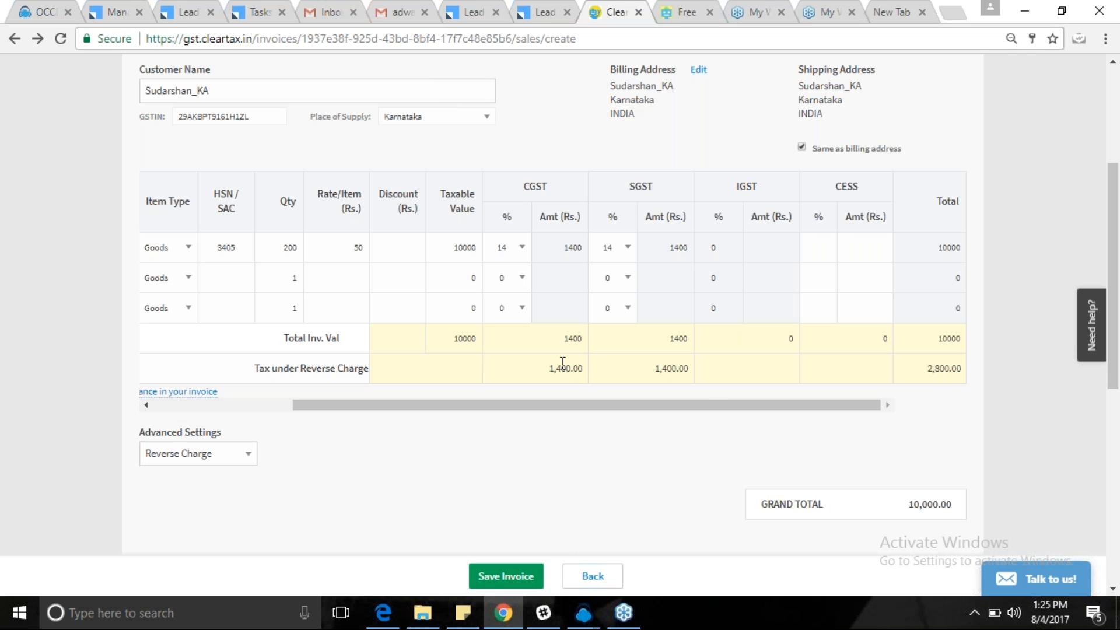
left_click_drag(306, 406, 198, 414)
left_click(240, 459)
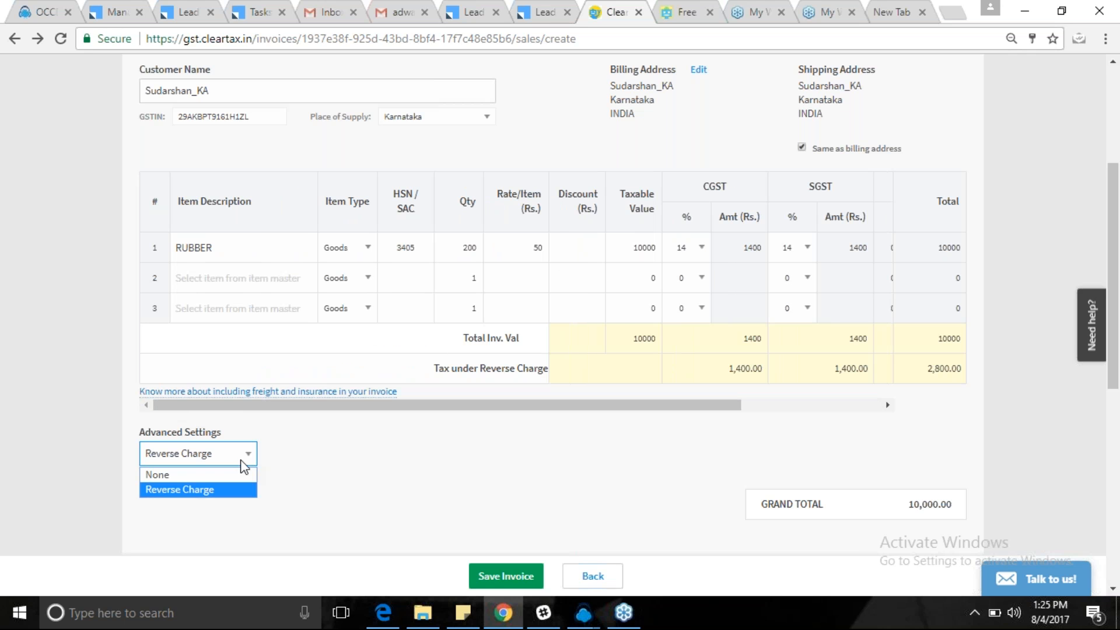
left_click(200, 489)
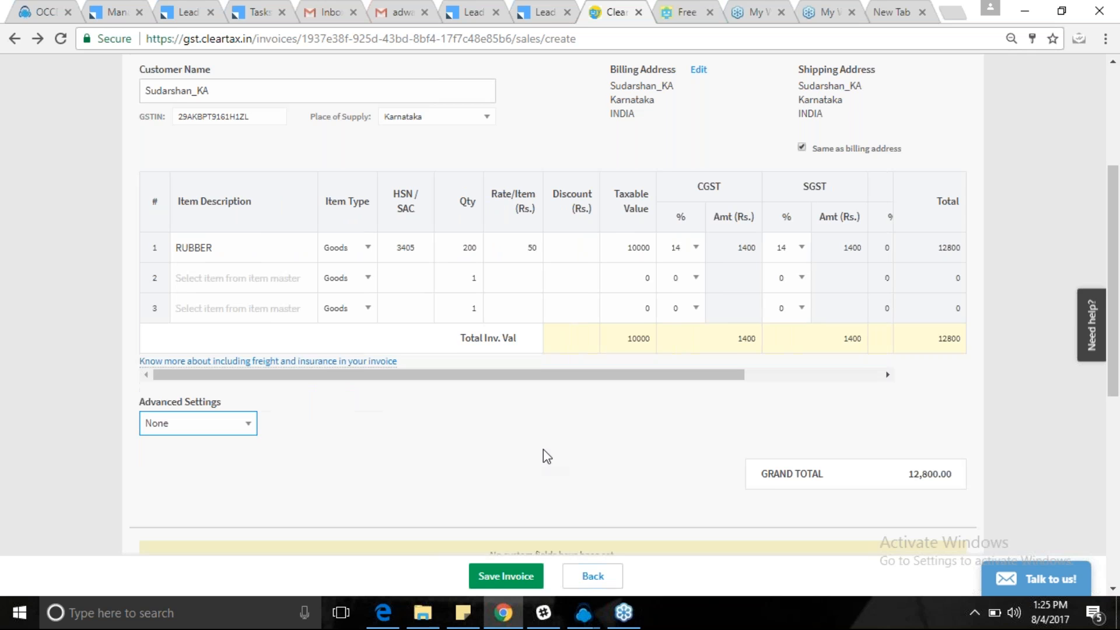
scroll(543, 450, "up", 1)
scroll(543, 449, "up", 4)
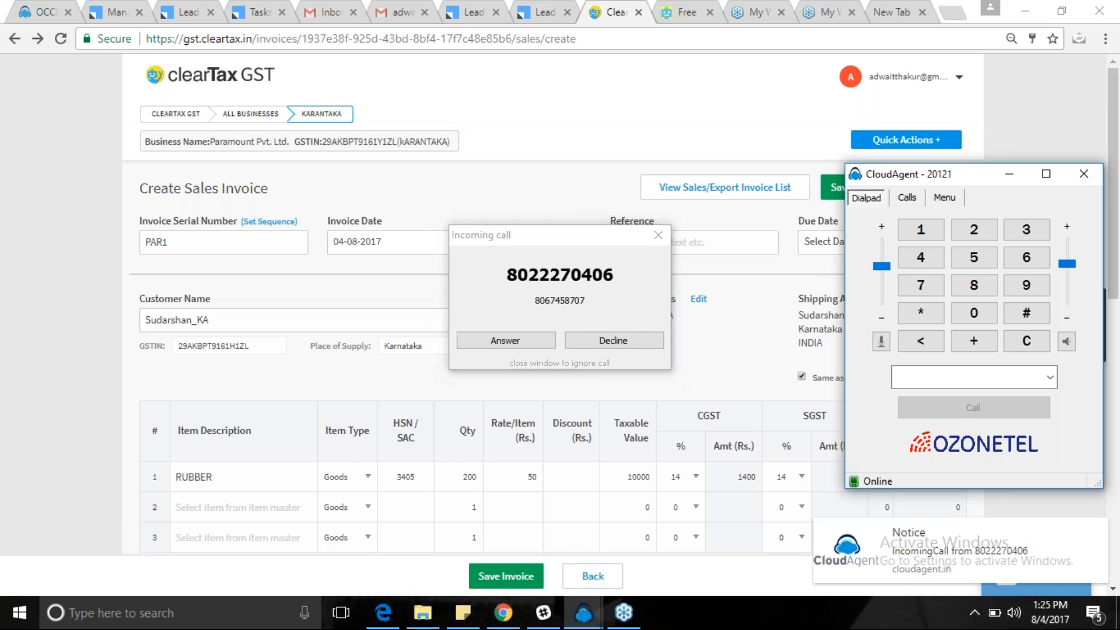
Save invoice PAR1 and view it in the Sales Invoices list at 12,800.00.
left_click(625, 336)
left_click(519, 578)
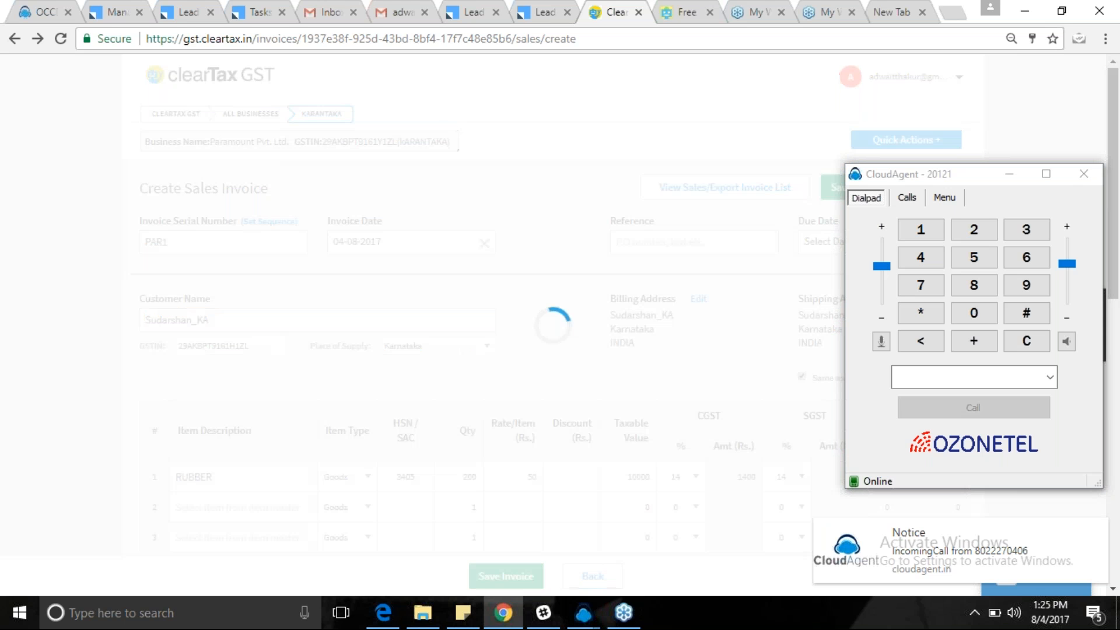
left_click(44, 9)
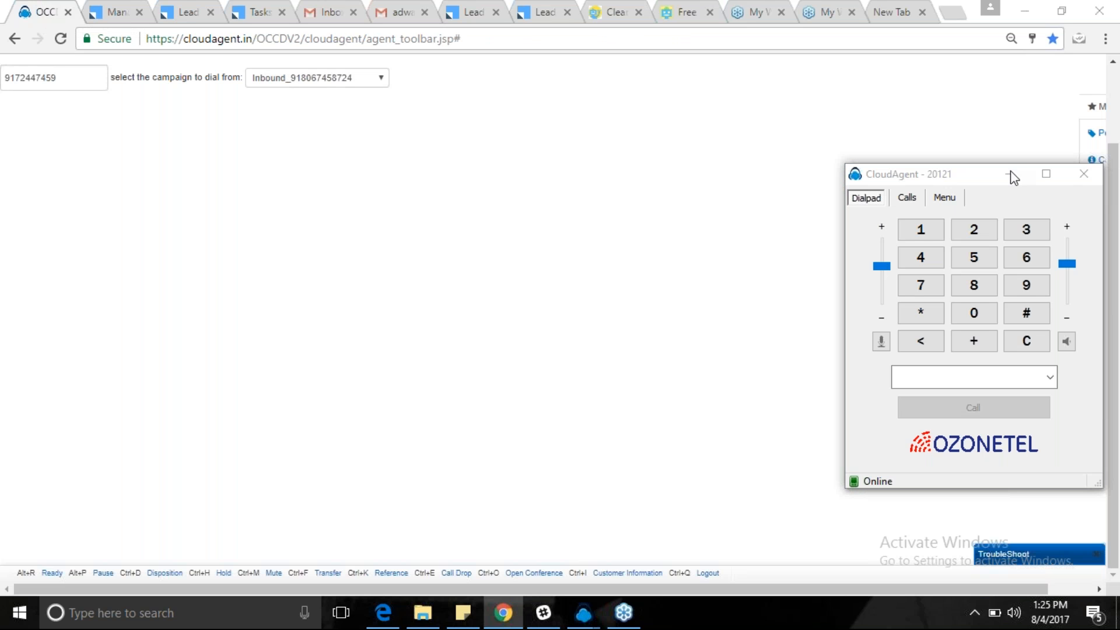
left_click(624, 9)
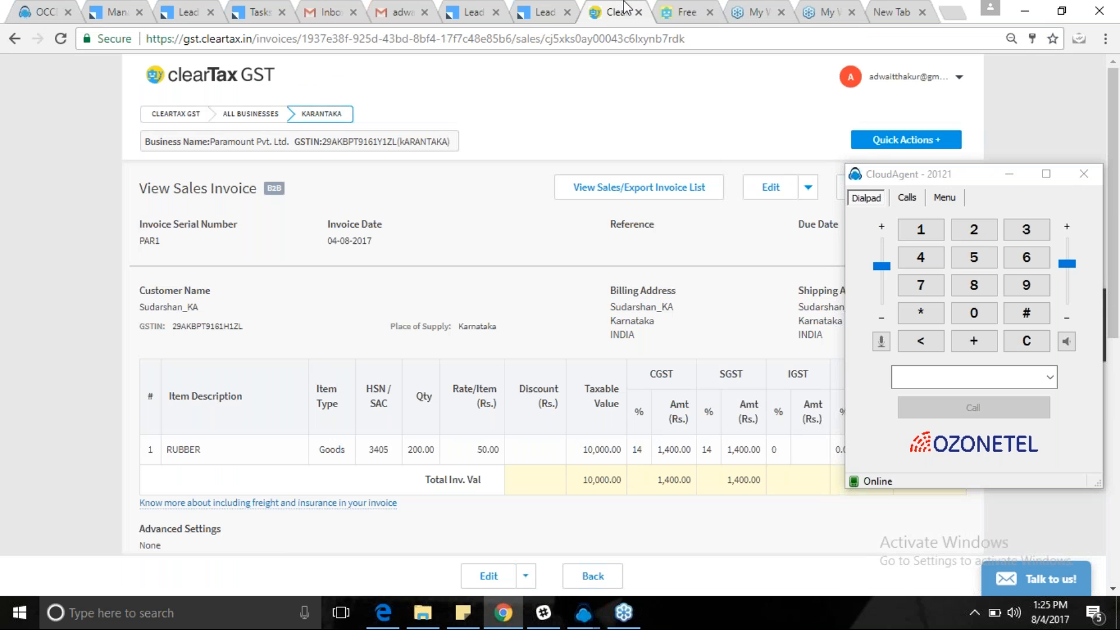
left_click(1009, 173)
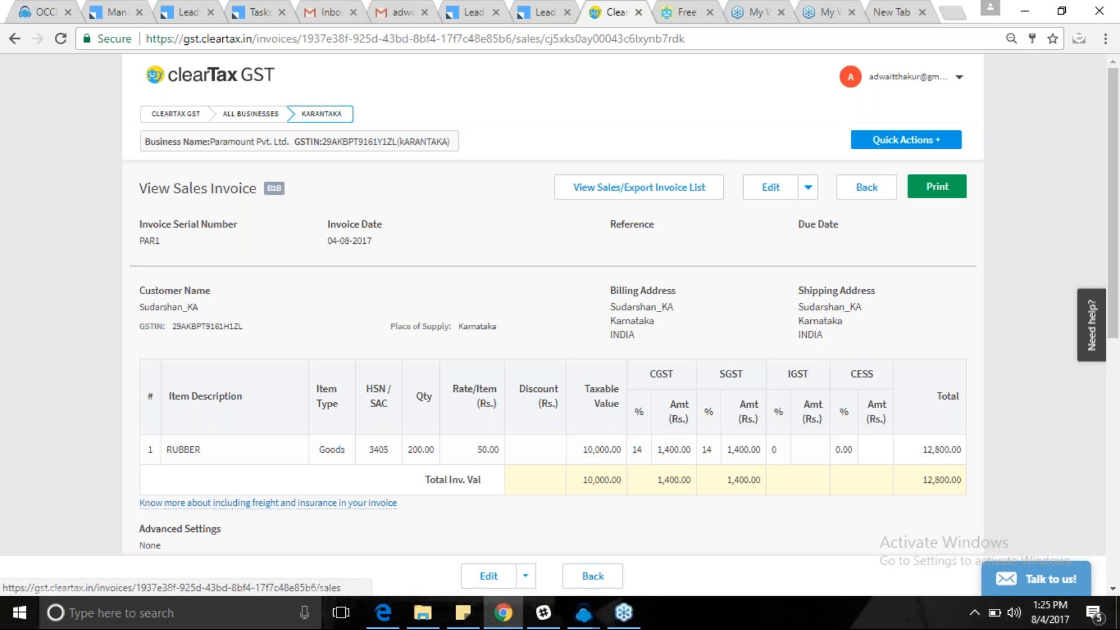
left_click(638, 187)
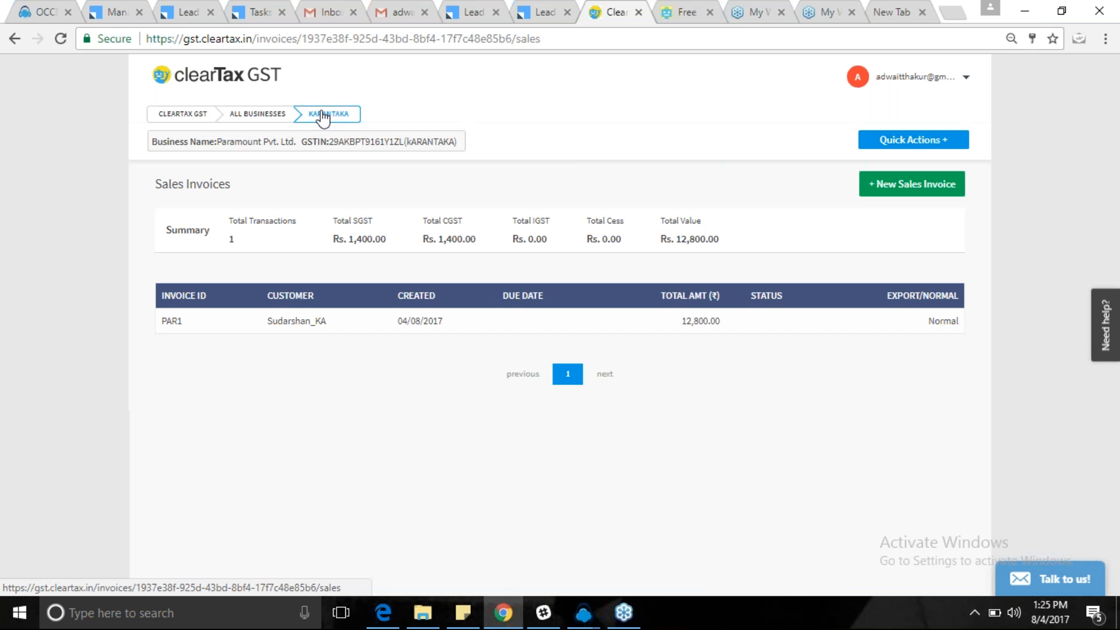
Switch to Paramount Pvt. Ltd.'s purchase invoices and create a new purchase invoice.
left_click(257, 115)
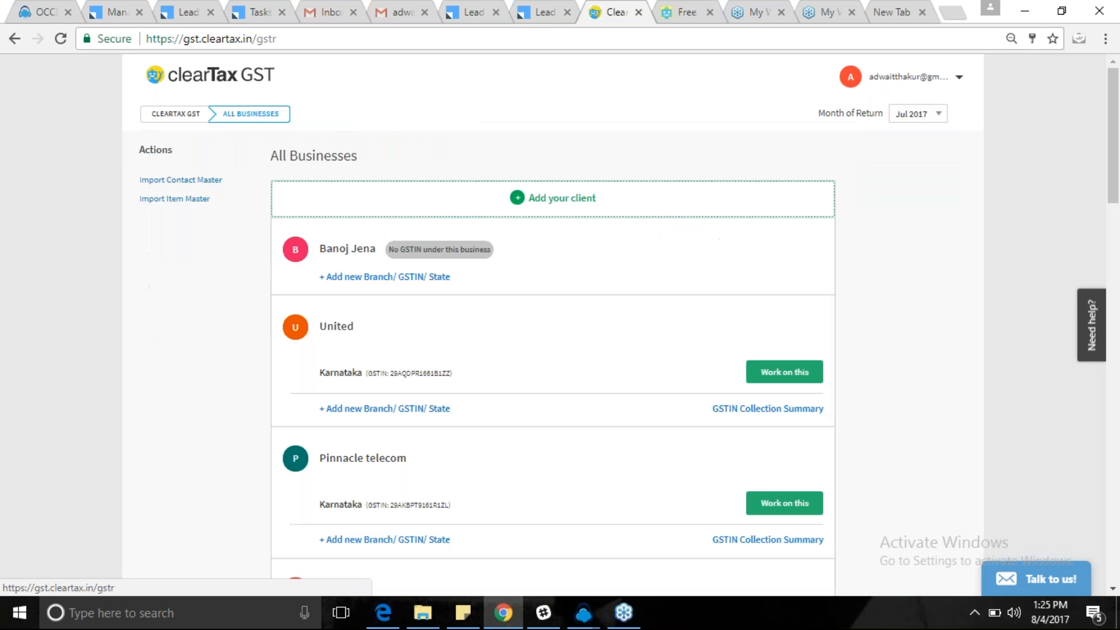
scroll(735, 359, "down", 20)
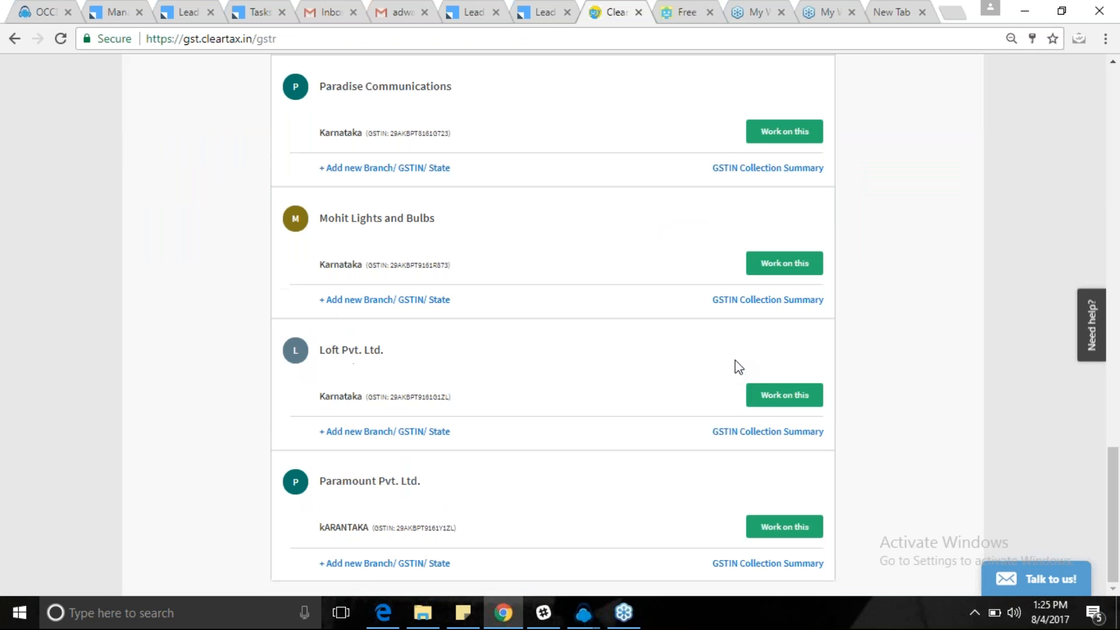
left_click(768, 527)
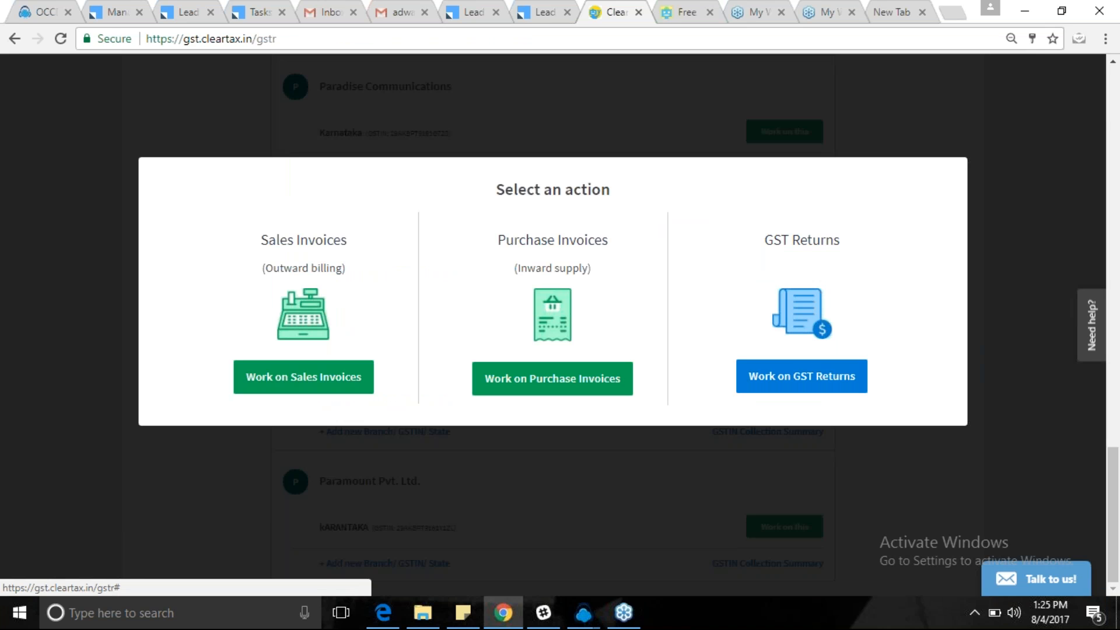
left_click(529, 388)
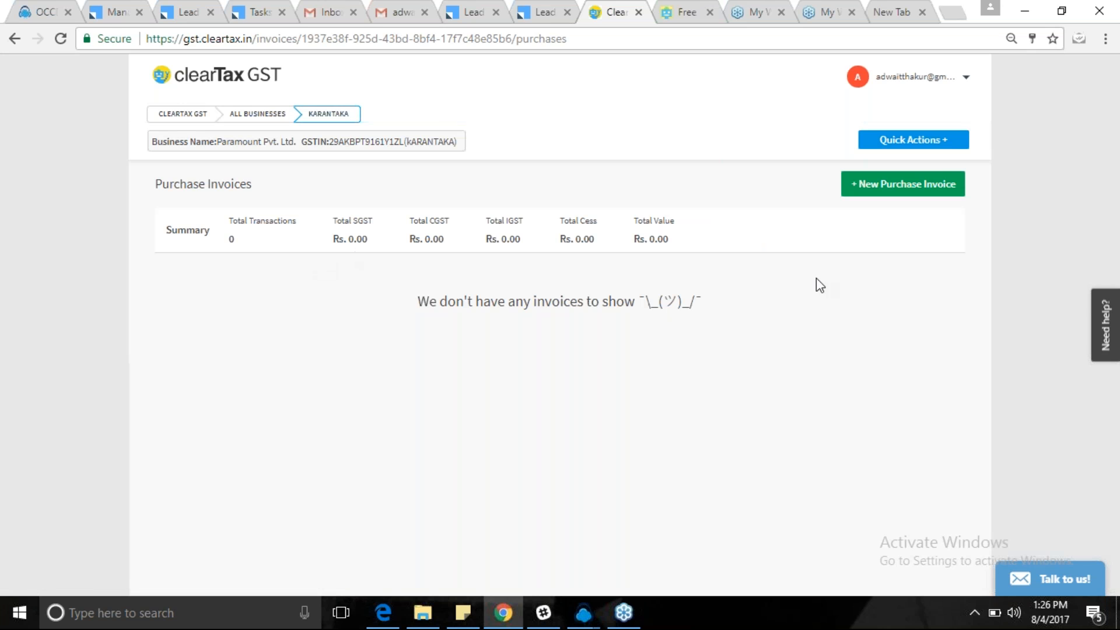
left_click(903, 190)
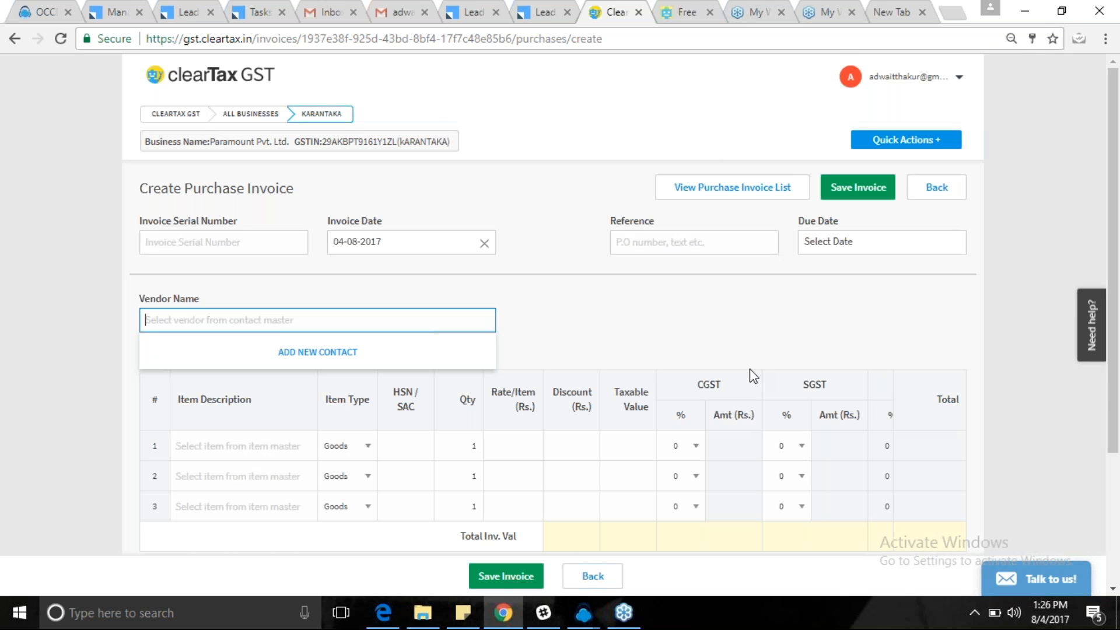
Set the invoice serial number to PAR2 and start a new vendor contact with the vendor's name.
left_click(205, 245)
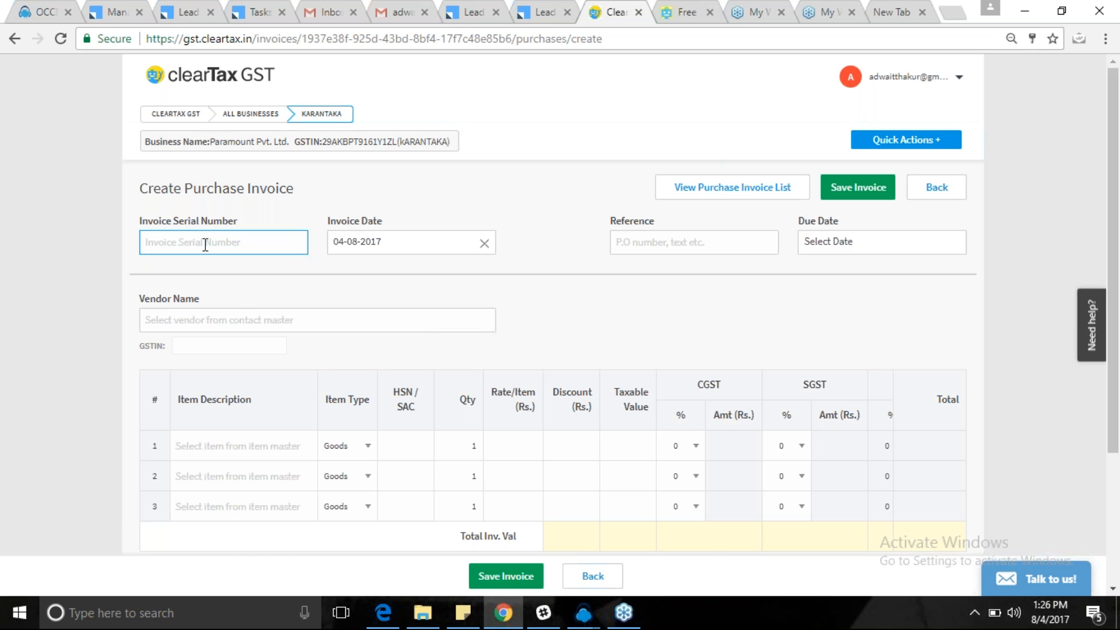
type("PAR2")
left_click(180, 309)
left_click(317, 352)
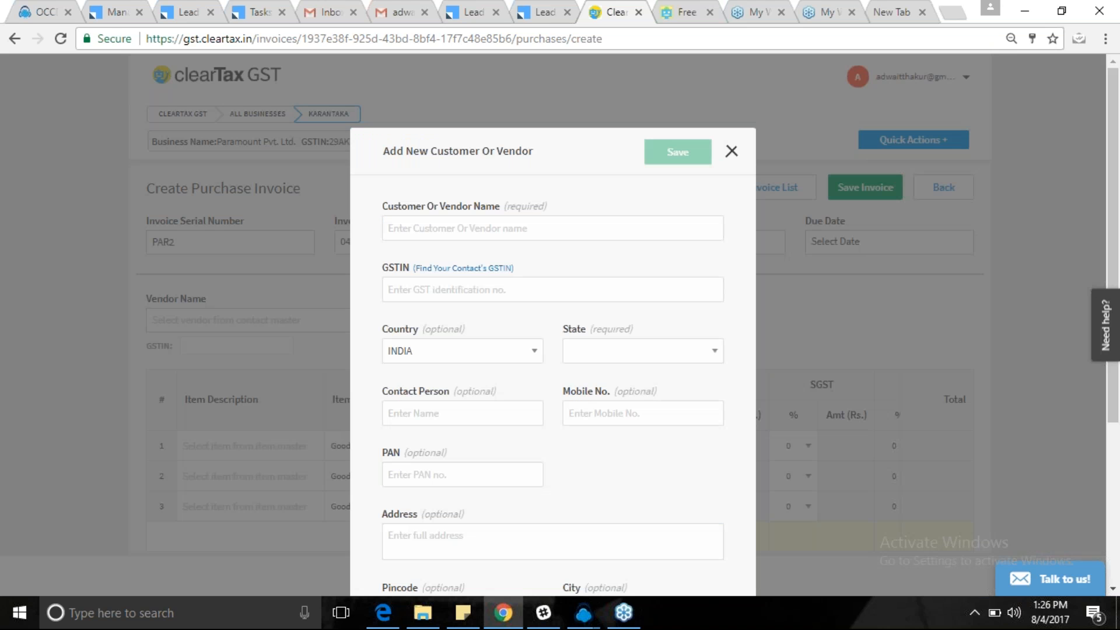
left_click(396, 231)
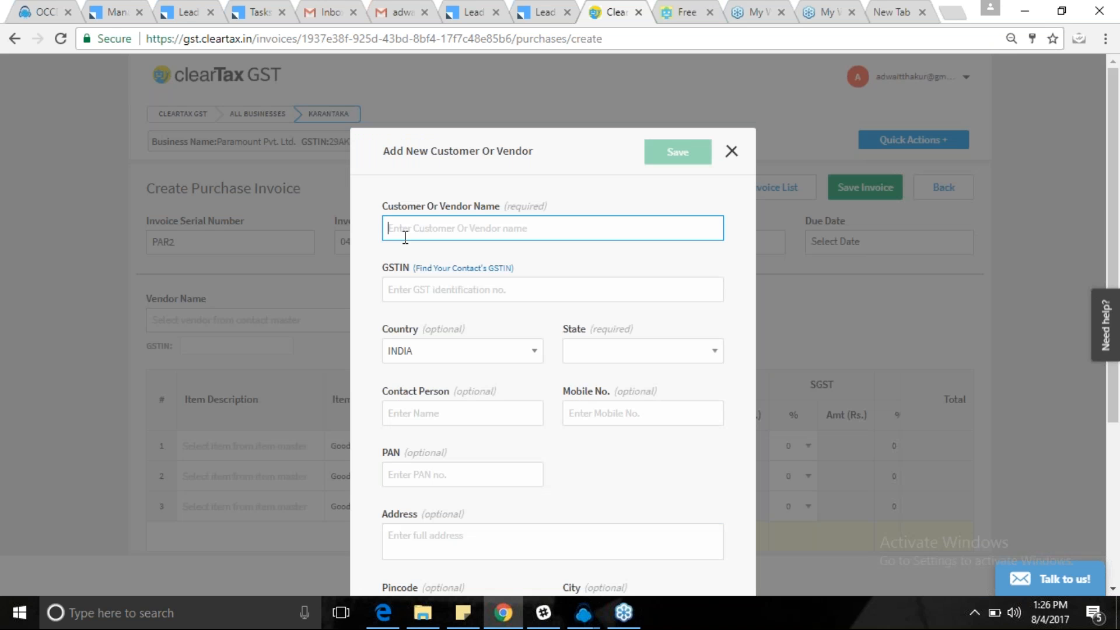
type("vIVEK")
key("BackSpace")
key("BackSpace")
key("BackSpace")
key("BackSpace")
key("BackSpace")
type("VIVEK")
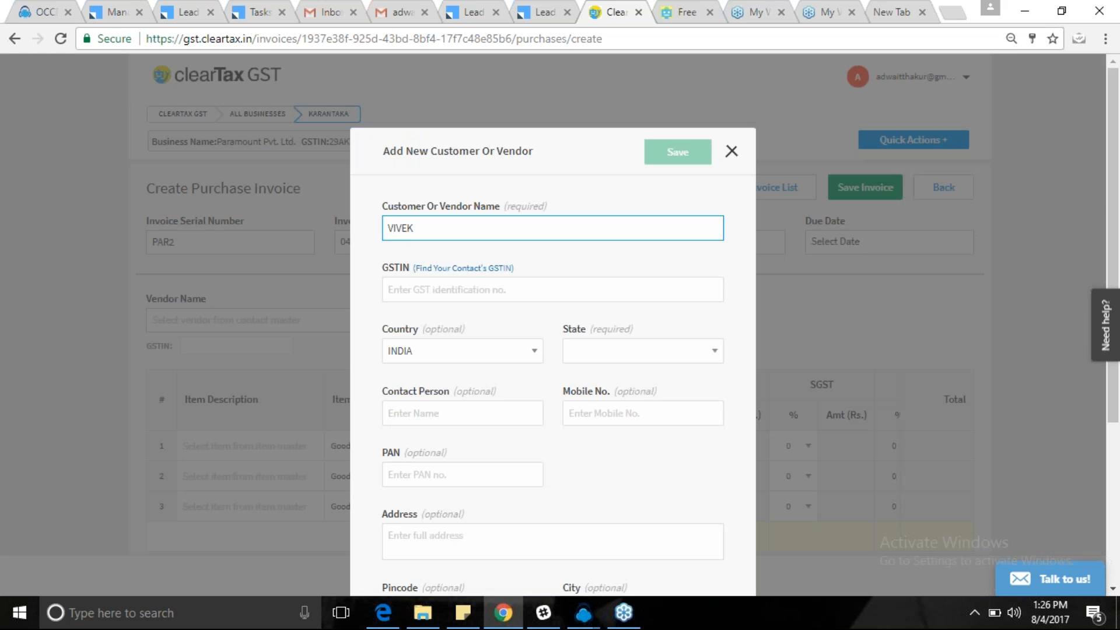
Enter the vendor's GSTIN, set its state to Karnataka, and save the contact.
left_click(401, 292)
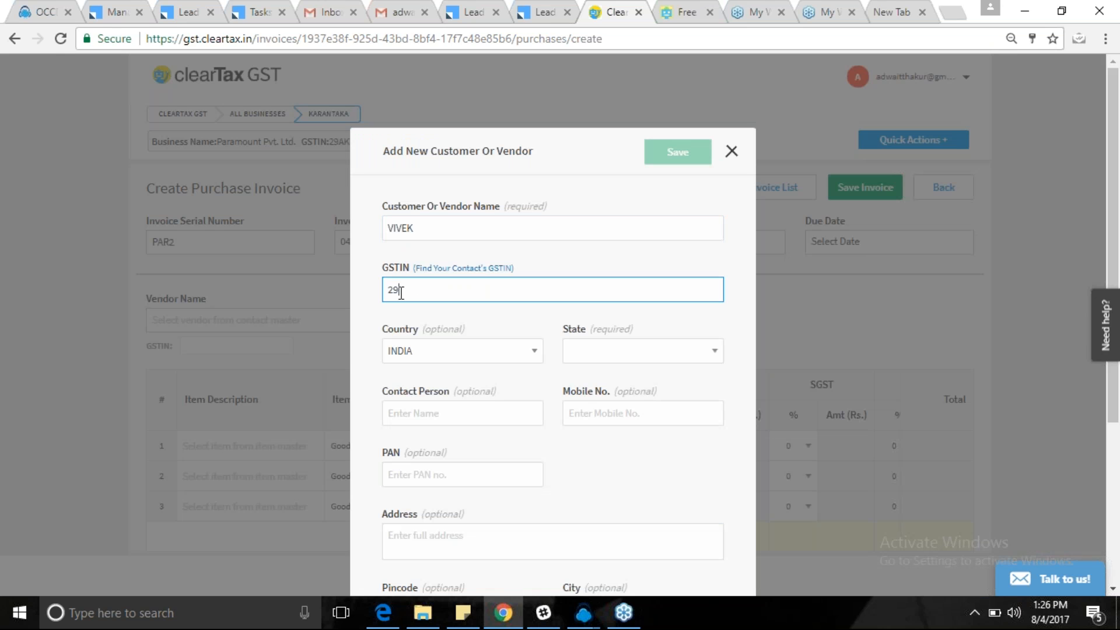
left_click(633, 372)
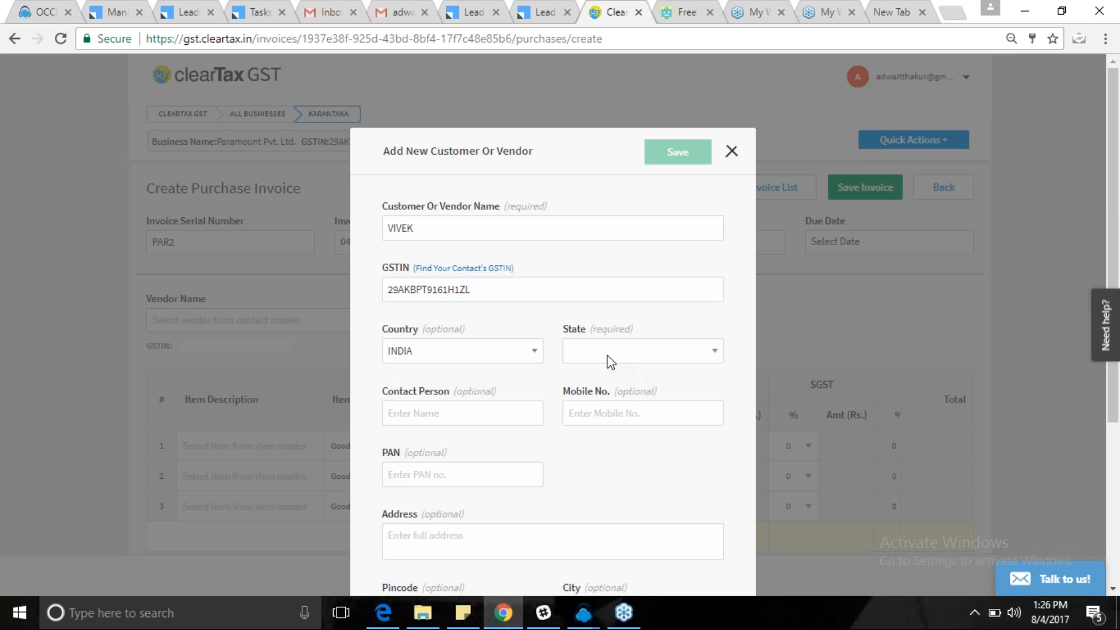
left_click(609, 361)
key("k")
key("Return")
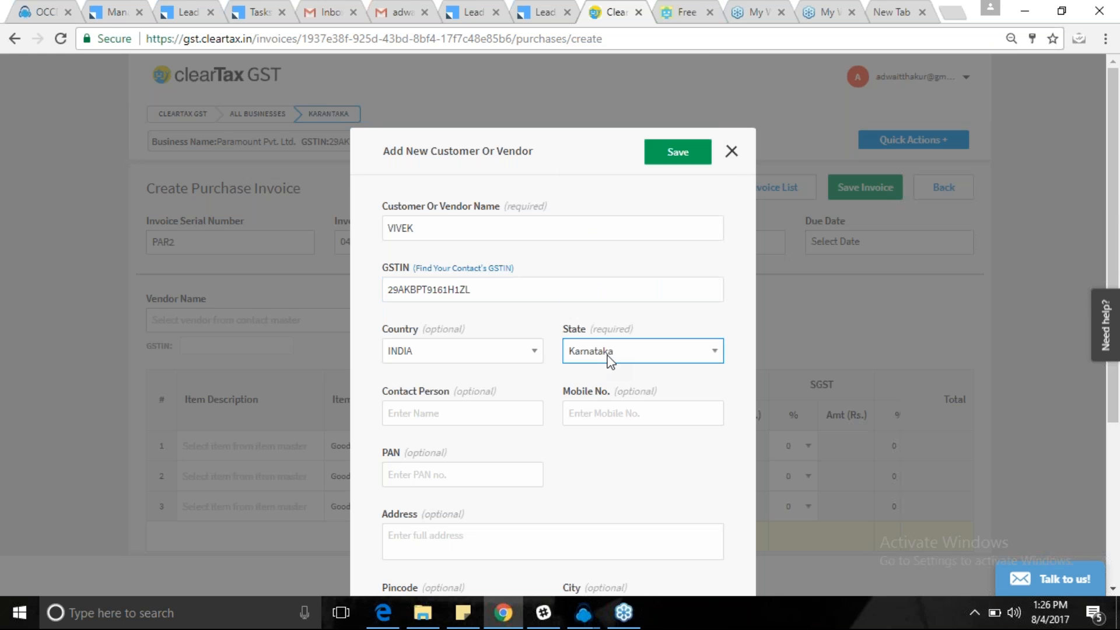
left_click(702, 67)
left_click(677, 151)
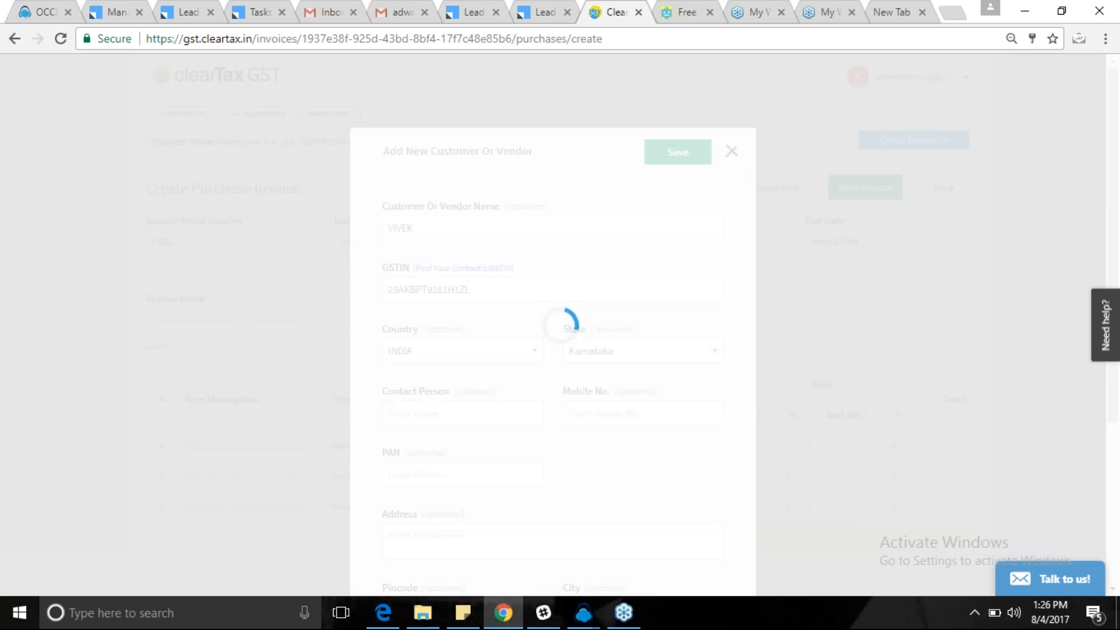
left_click(203, 445)
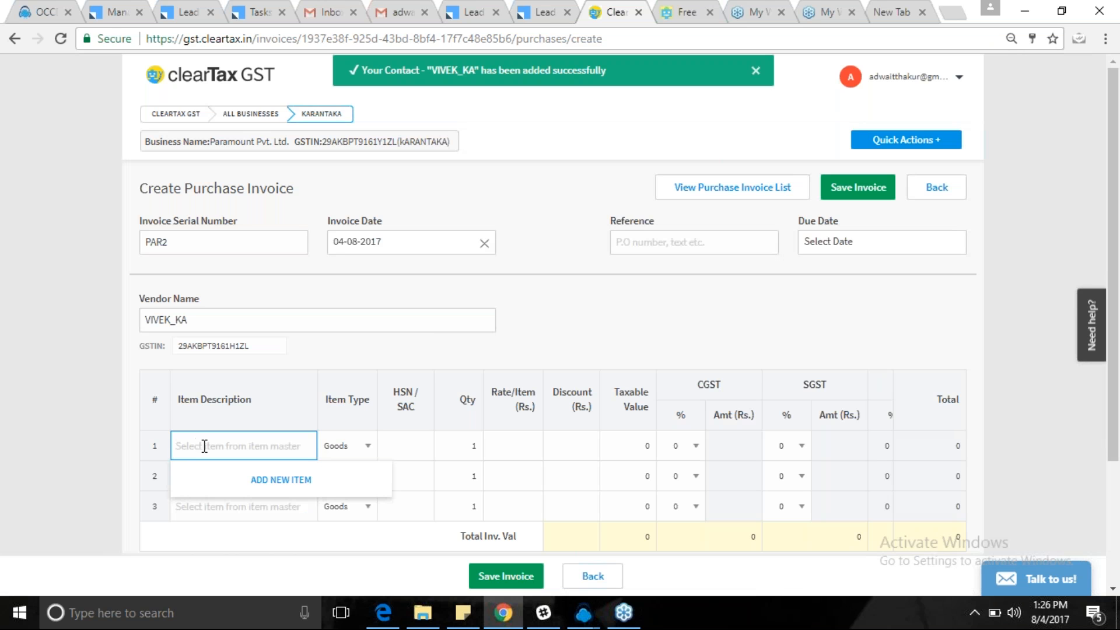
Start a new item named TELEVISION with type Goods, then switch to the HSN lookup page.
left_click(287, 481)
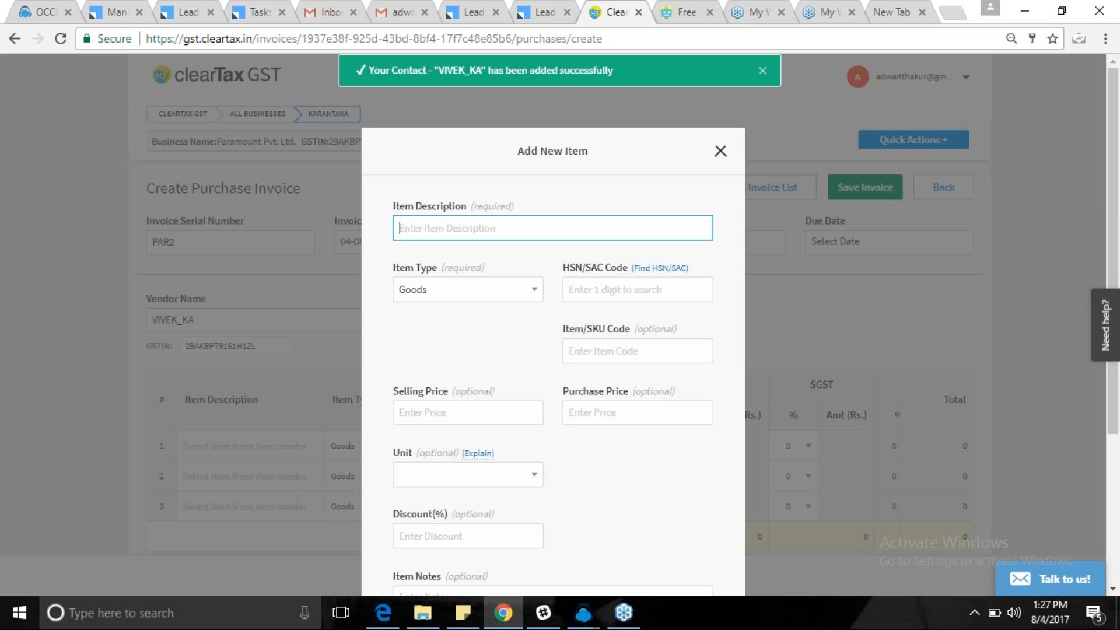
type("TELEVISION")
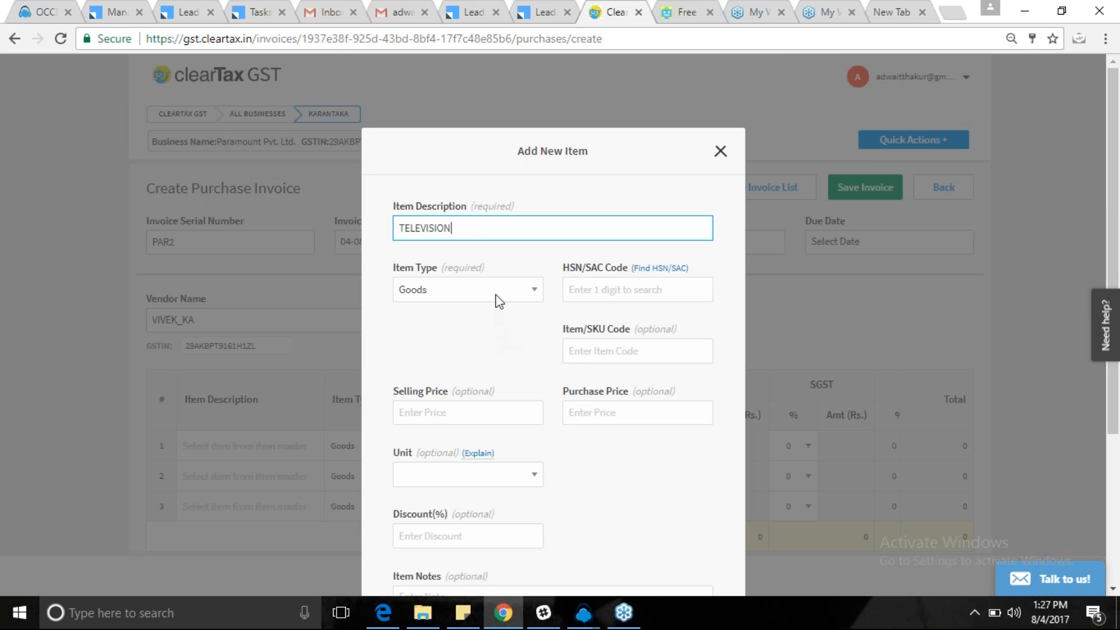
left_click(460, 289)
left_click(428, 310)
left_click(578, 228)
left_click(682, 11)
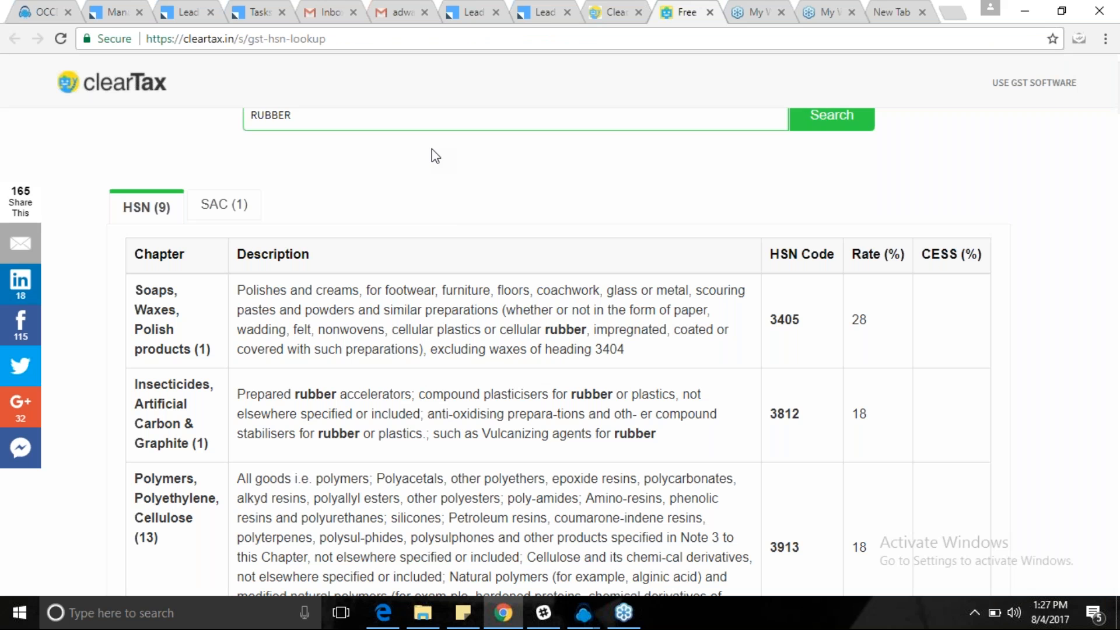
Look up TELEVISION's HSN code 8528 and enter 8528 in the item's HSN/SAC Code field.
key("ctrl+a")
type("TELEVISION")
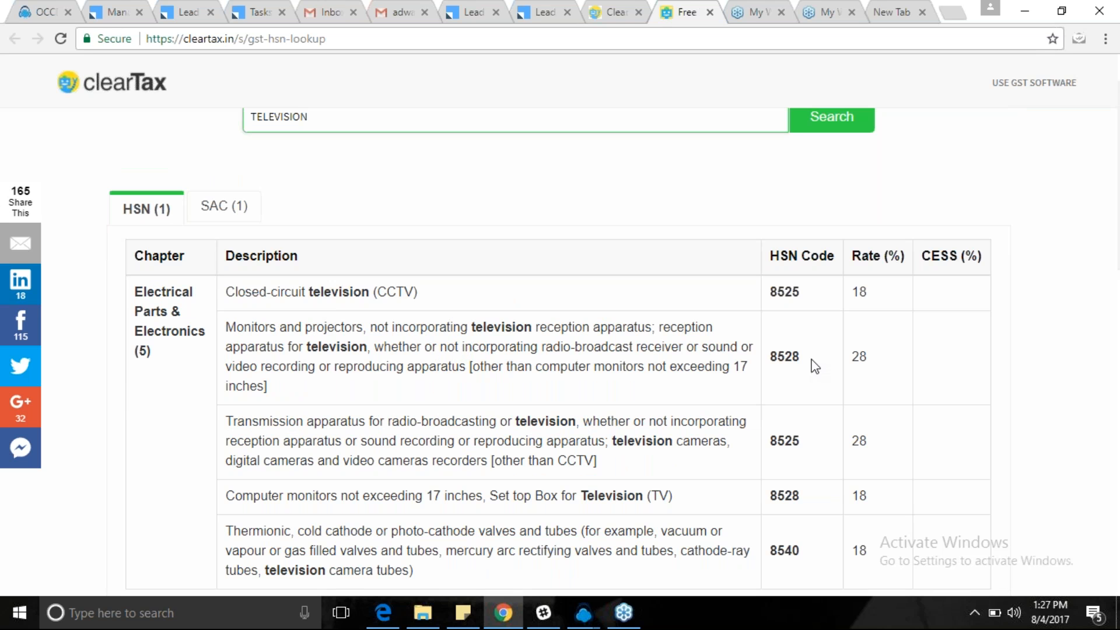
left_click_drag(810, 369, 756, 362)
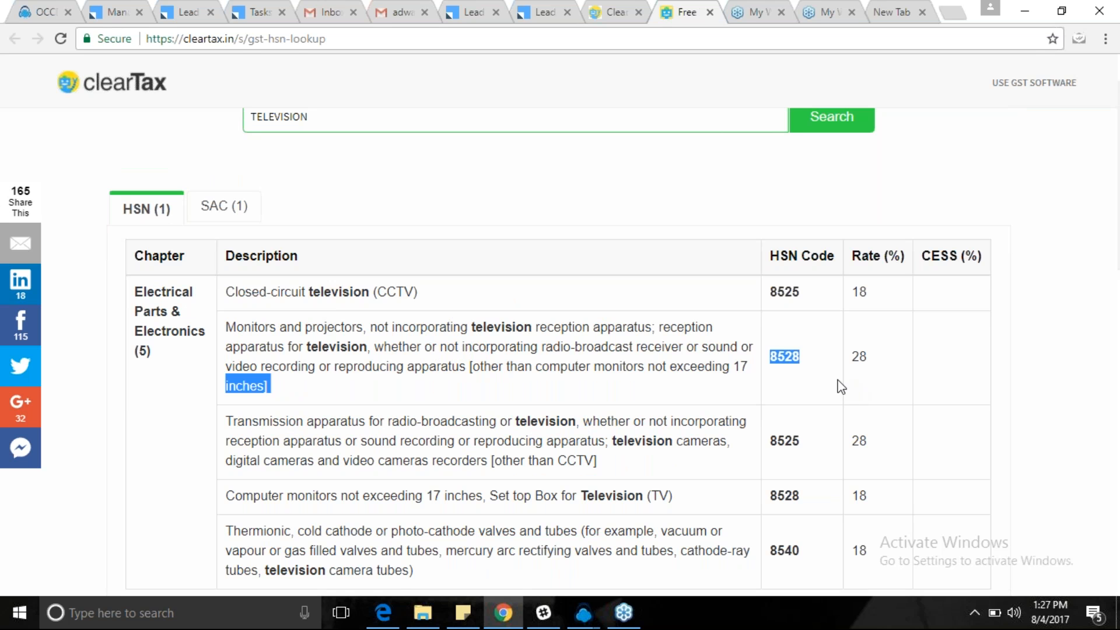
left_click(610, 11)
left_click(607, 292)
type("8528")
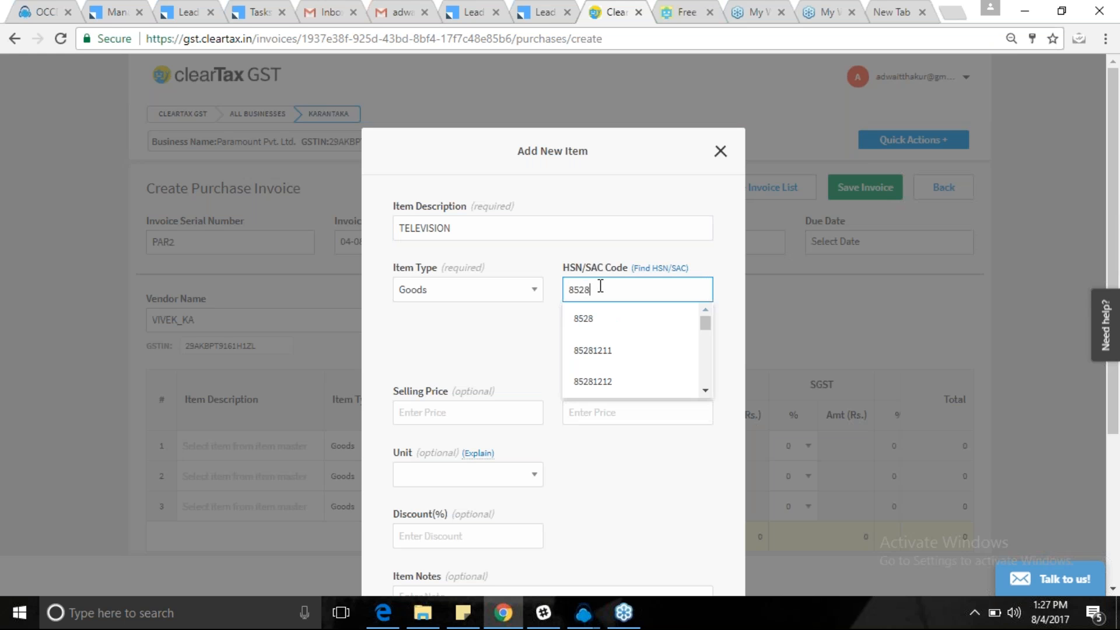
Save the TELEVISION item with HSN code 8528.
left_click(600, 326)
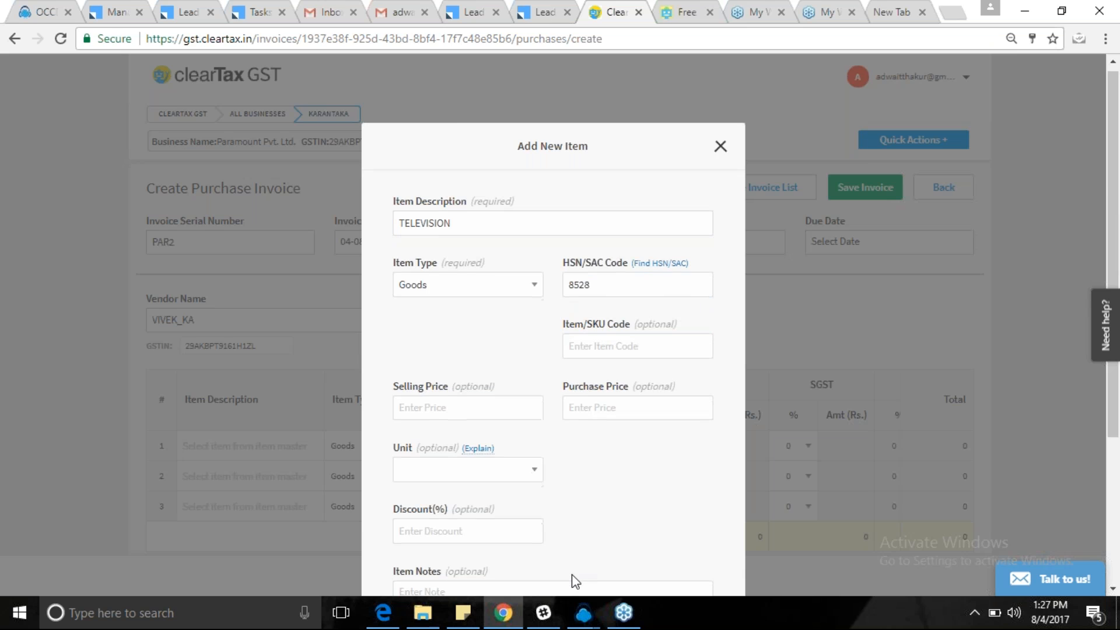
scroll(575, 580, "down", 3)
left_click(430, 573)
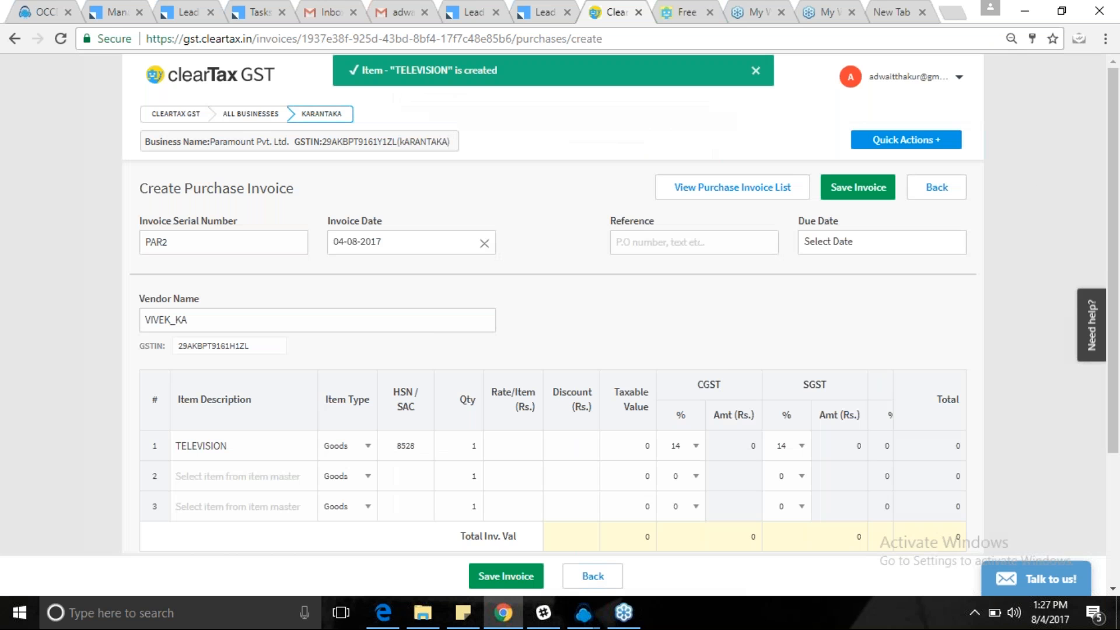
Set the first row to quantity 100 at a rate of 3000.
left_click(476, 448)
type("00")
left_click(511, 448)
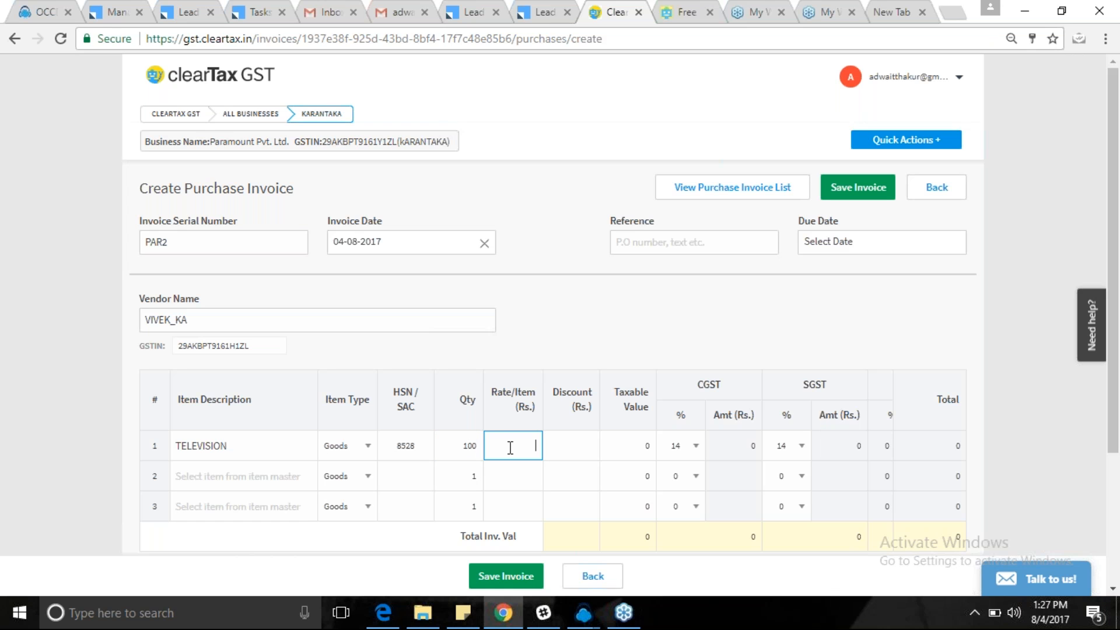
type("3000")
left_click(586, 451)
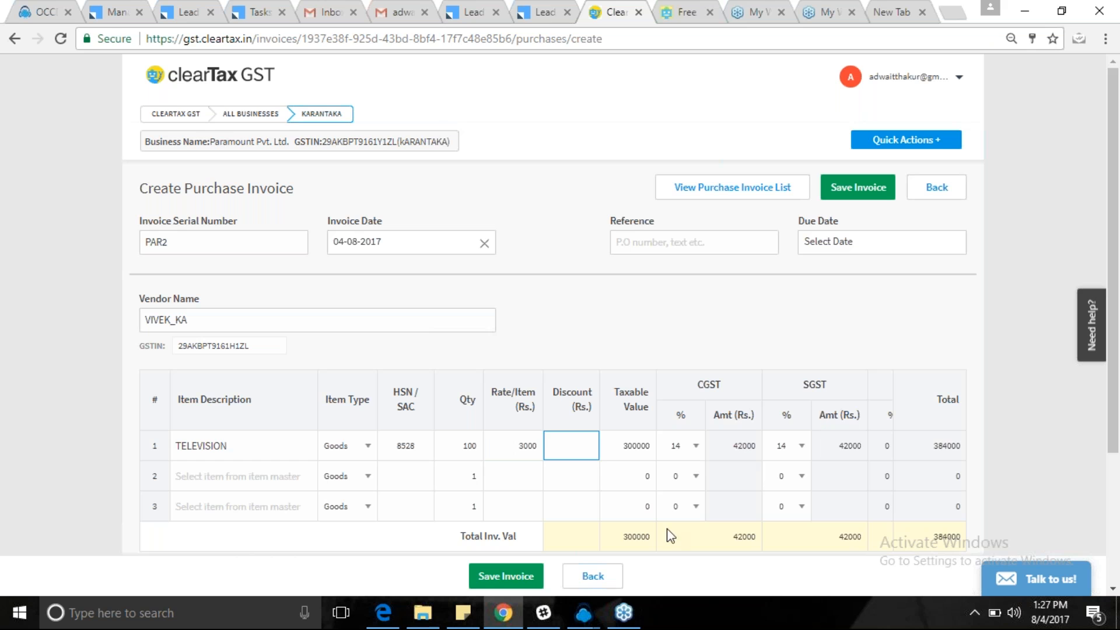
Leave reverse charge off in Advanced Settings and save the purchase invoice totalling 3,84,000.
scroll(662, 456, "down", 1)
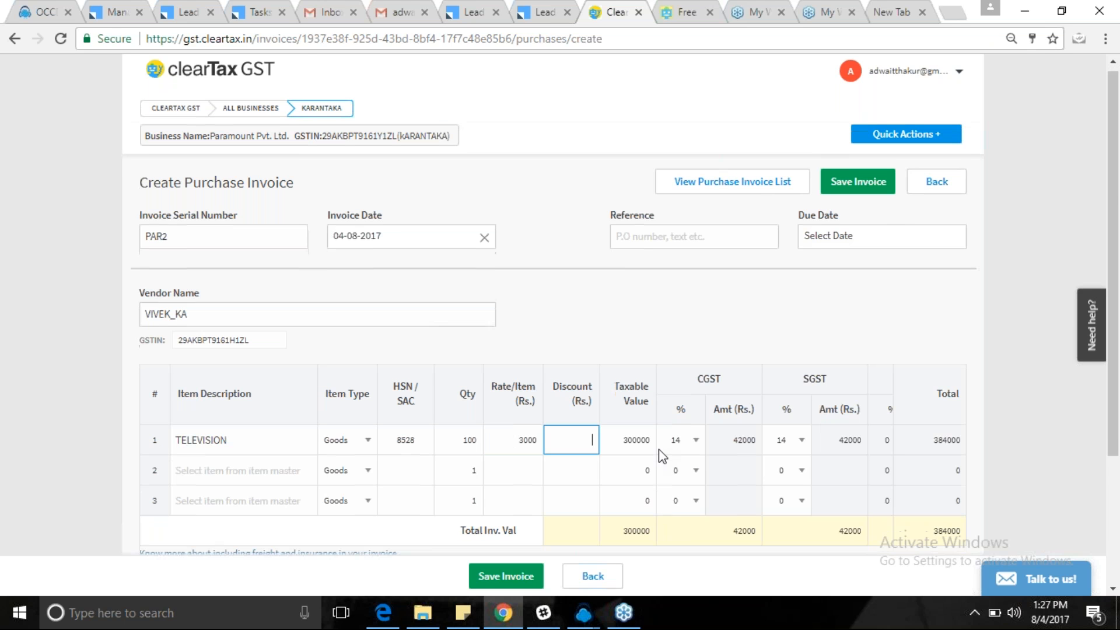
scroll(662, 456, "down", 3)
left_click(239, 442)
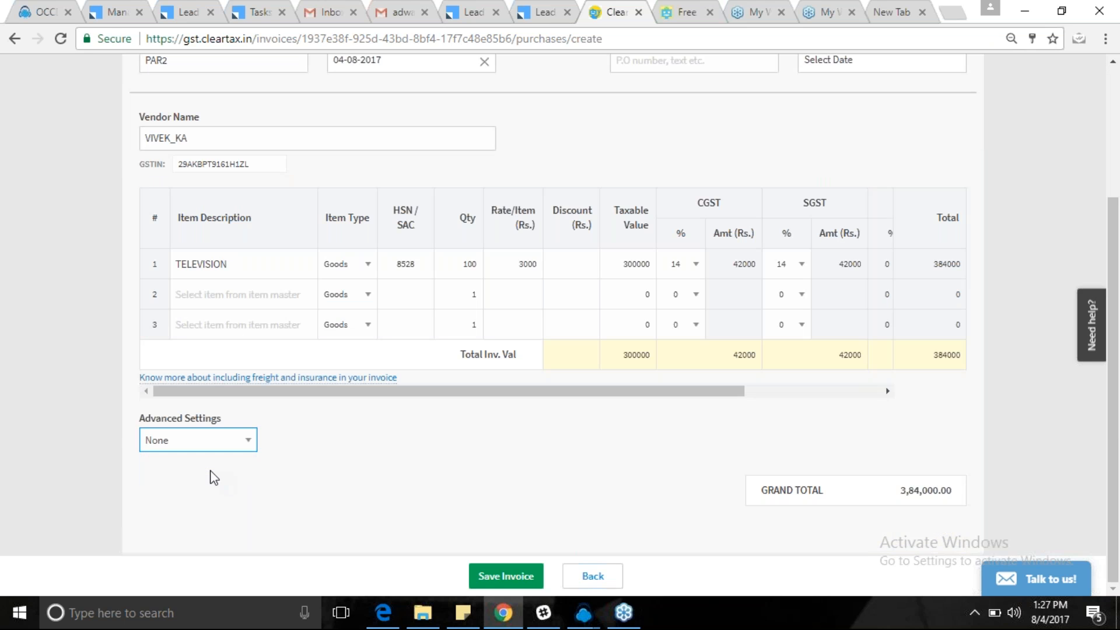
left_click(212, 478)
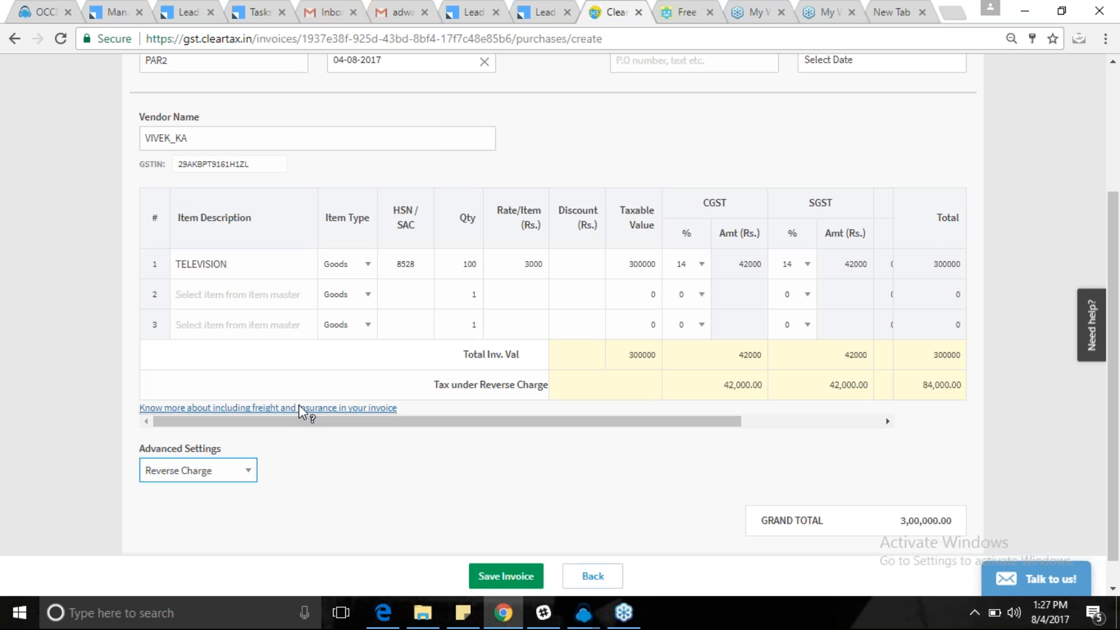
left_click(230, 477)
left_click(169, 491)
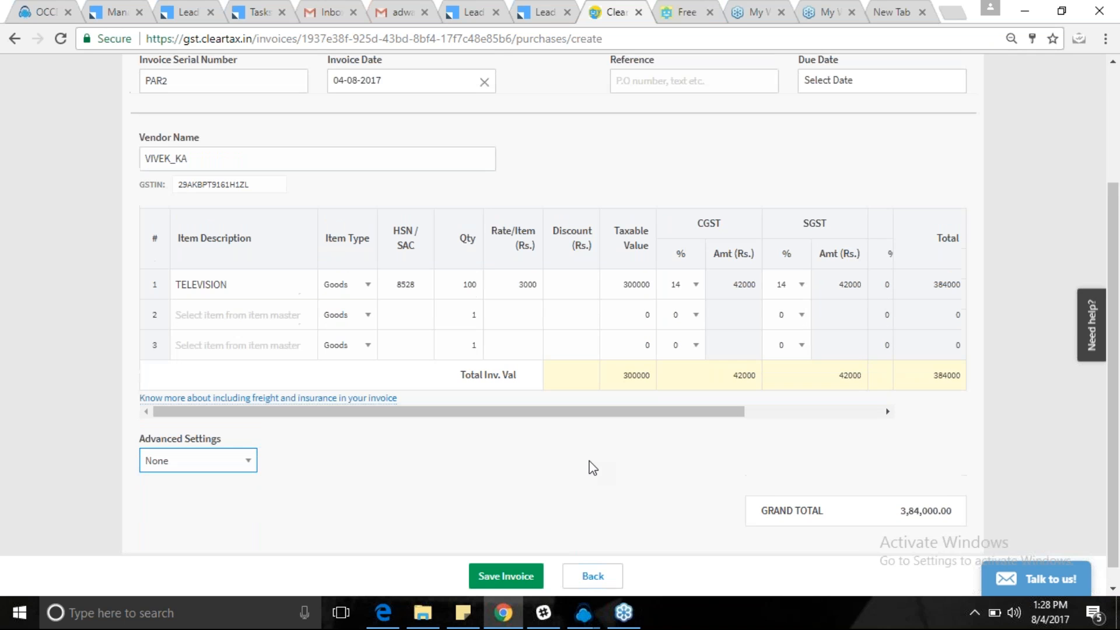
scroll(589, 465, "up", 2)
scroll(589, 464, "down", 2)
left_click(488, 576)
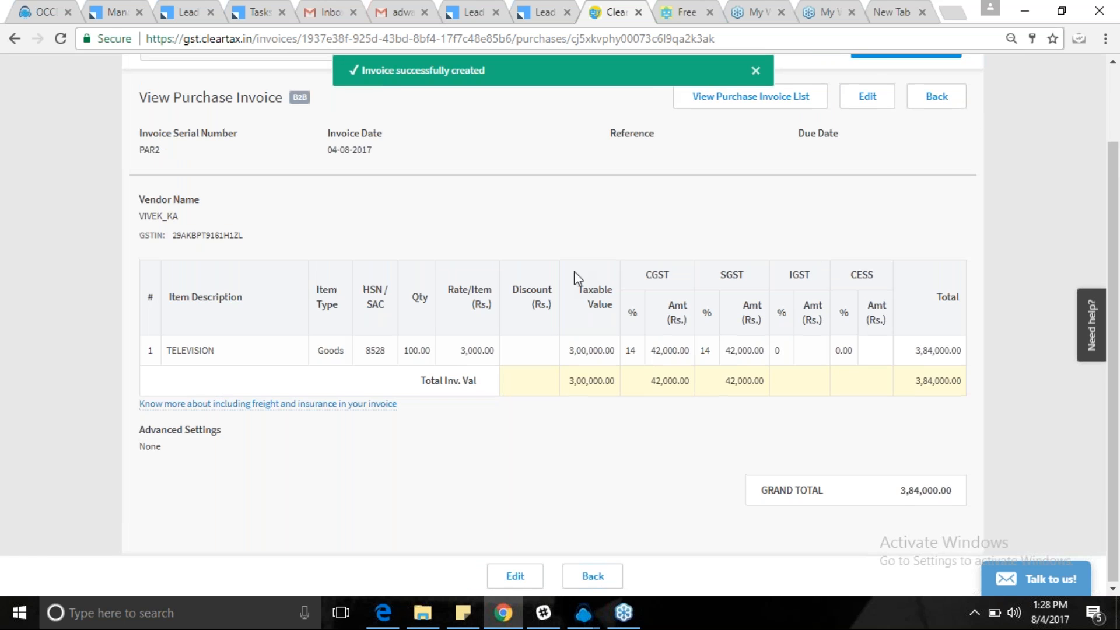
Check that Paramount Pvt. Ltd.'s purchase invoices list PAR2, then return to All Businesses.
scroll(576, 278, "up", 2)
left_click(269, 111)
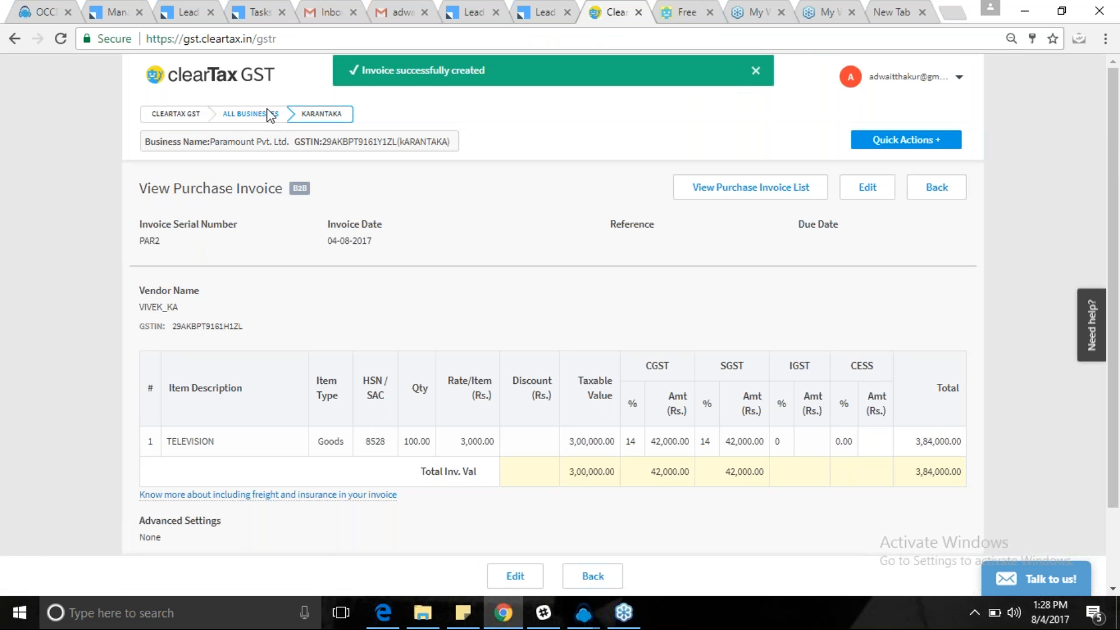
scroll(656, 278, "down", 10)
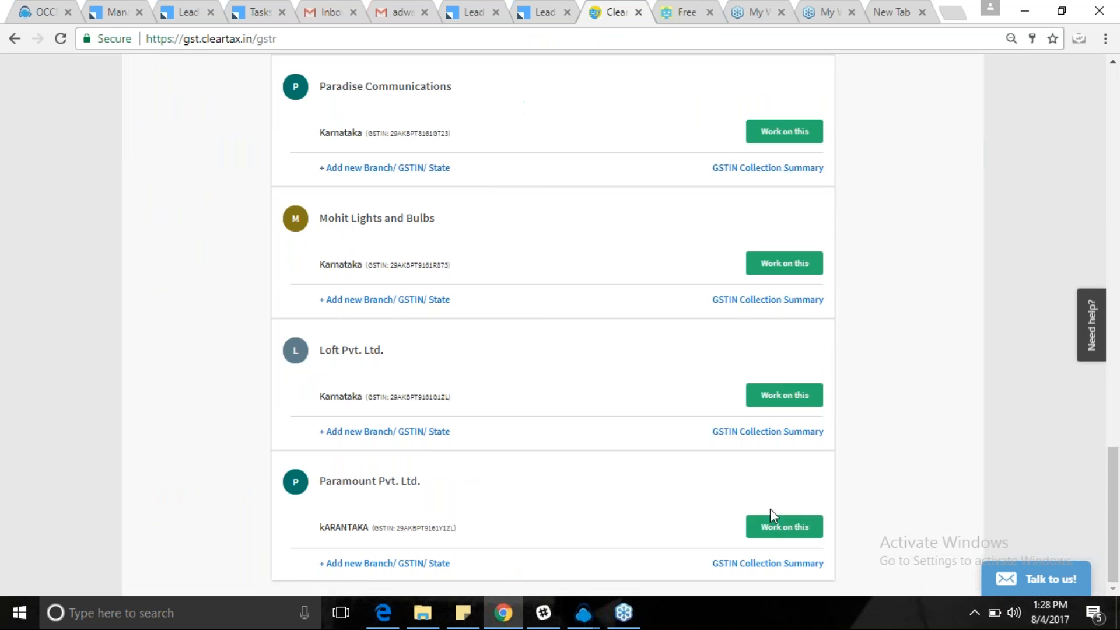
left_click(773, 524)
left_click(548, 386)
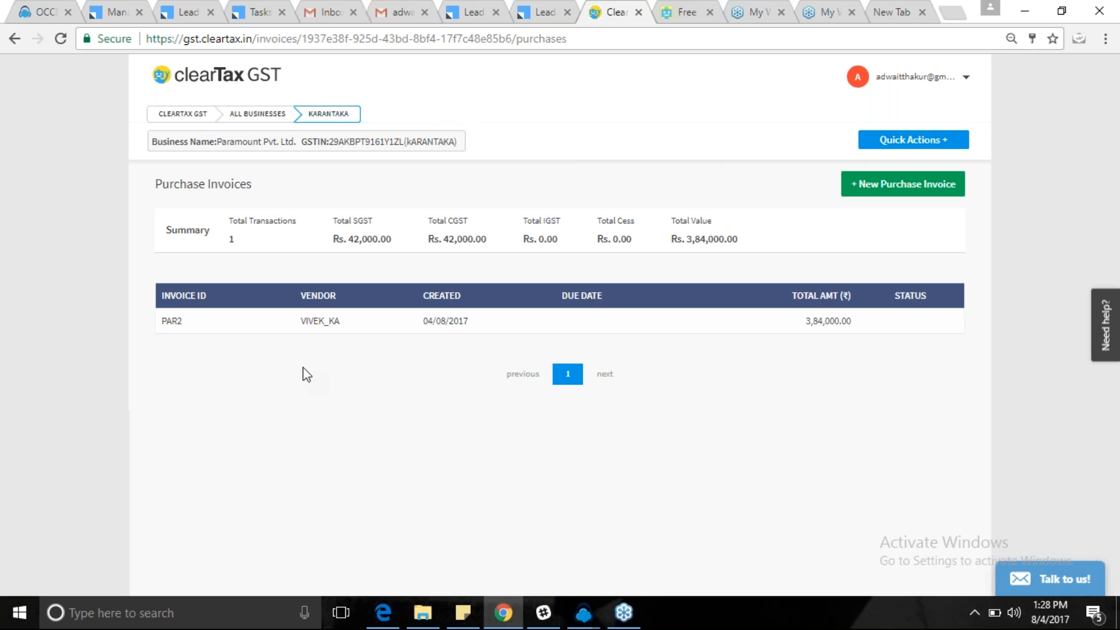
left_click(241, 116)
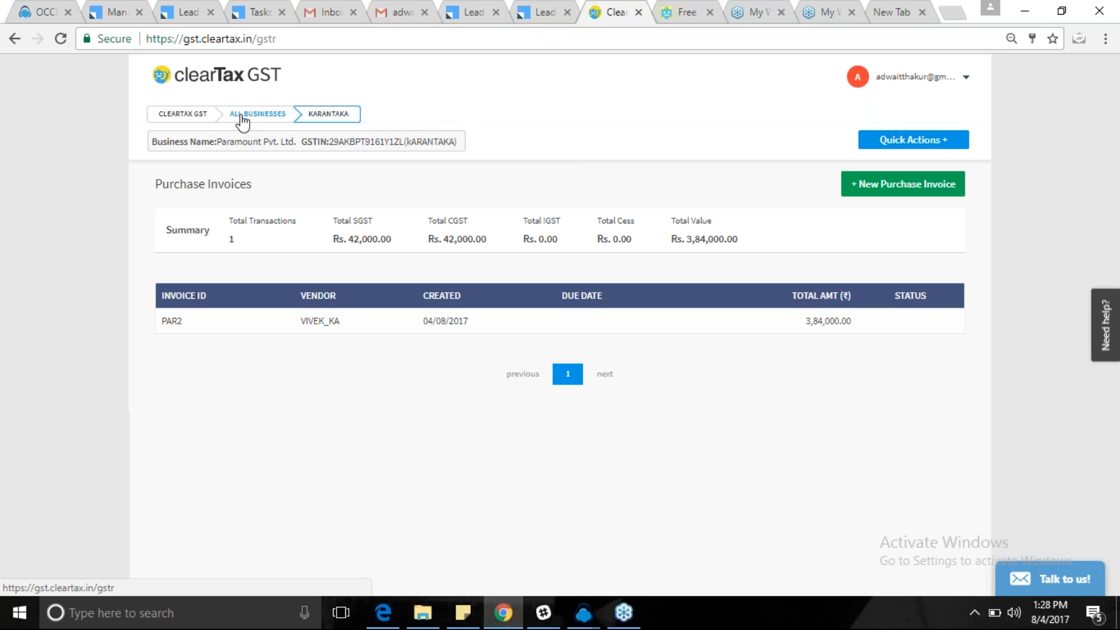
scroll(553, 327, "down", 10)
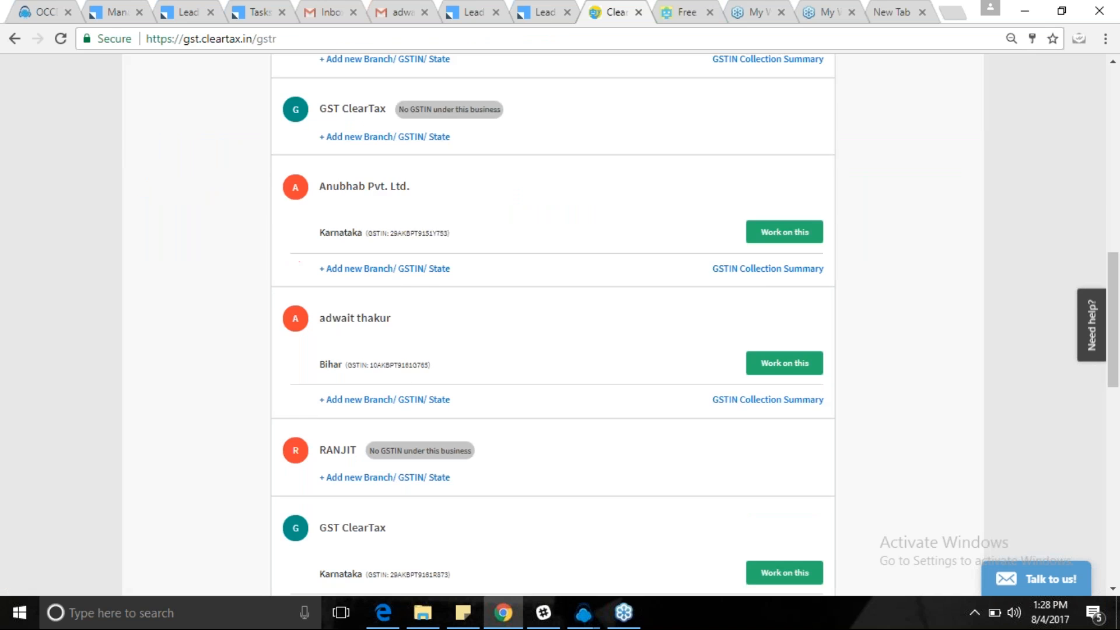
scroll(807, 548, "down", 5)
Choose Work on this for Paramount Pvt. Ltd. to bring up the action choices.
left_click(777, 527)
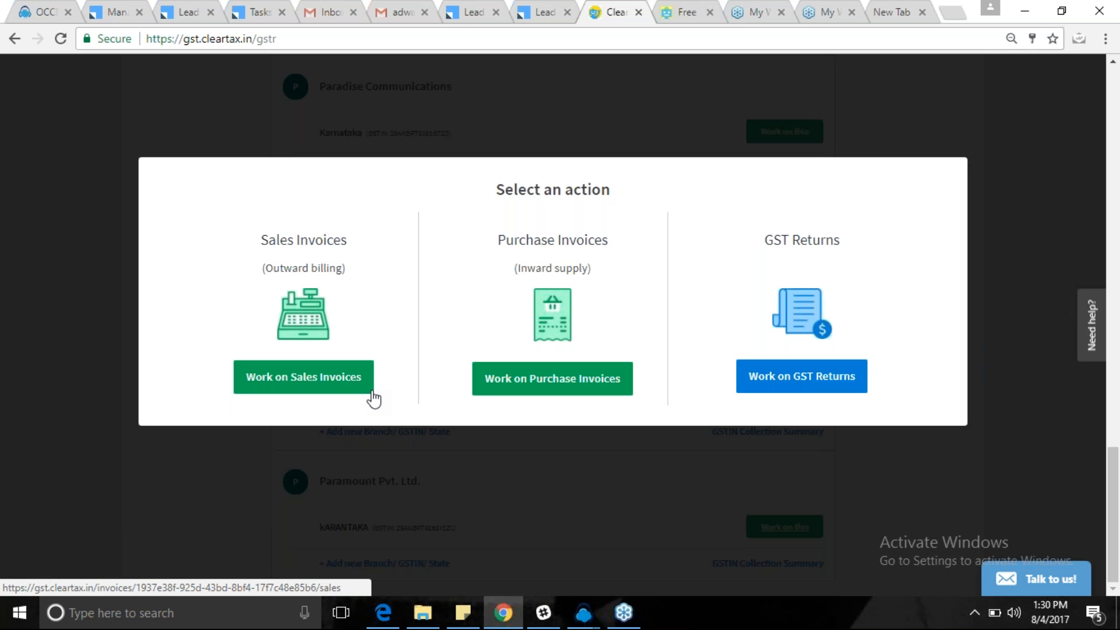
left_click(821, 375)
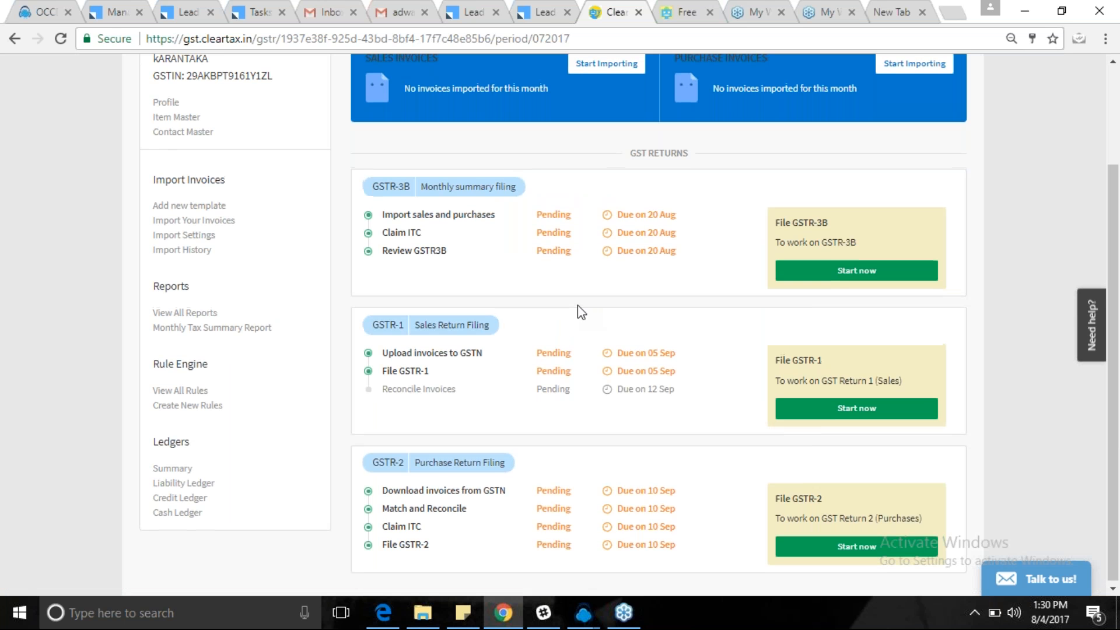
scroll(578, 306, "up", 2)
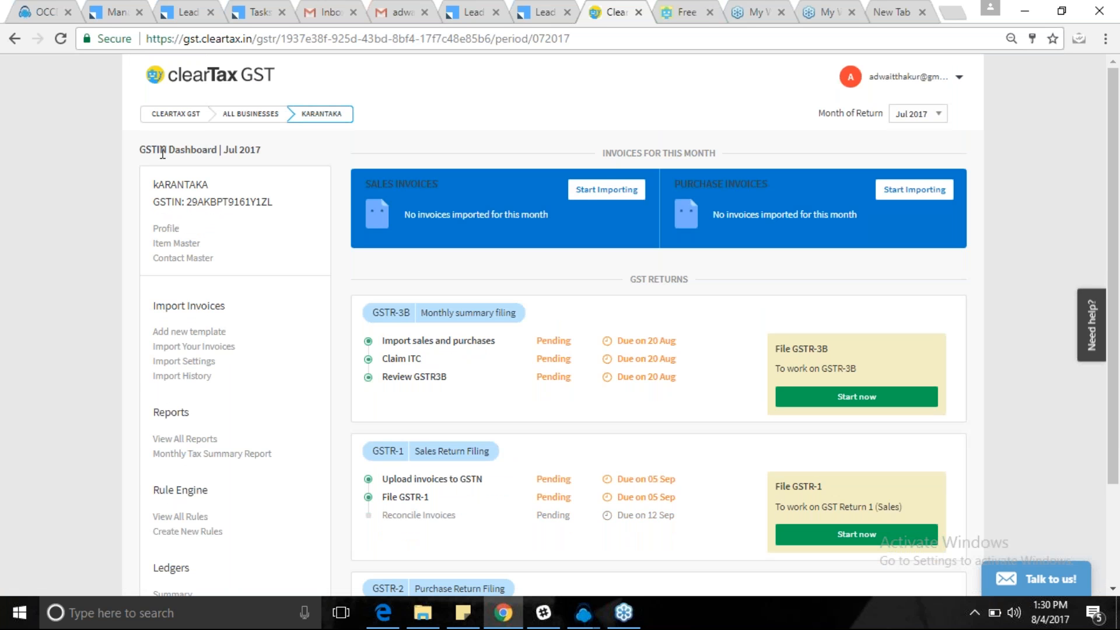
left_click_drag(151, 183, 219, 187)
left_click(145, 210)
left_click_drag(152, 202, 295, 220)
left_click(243, 233)
left_click_drag(153, 305, 224, 304)
left_click(242, 303)
left_click_drag(154, 307, 243, 307)
left_click(242, 307)
scroll(261, 360, "down", 1)
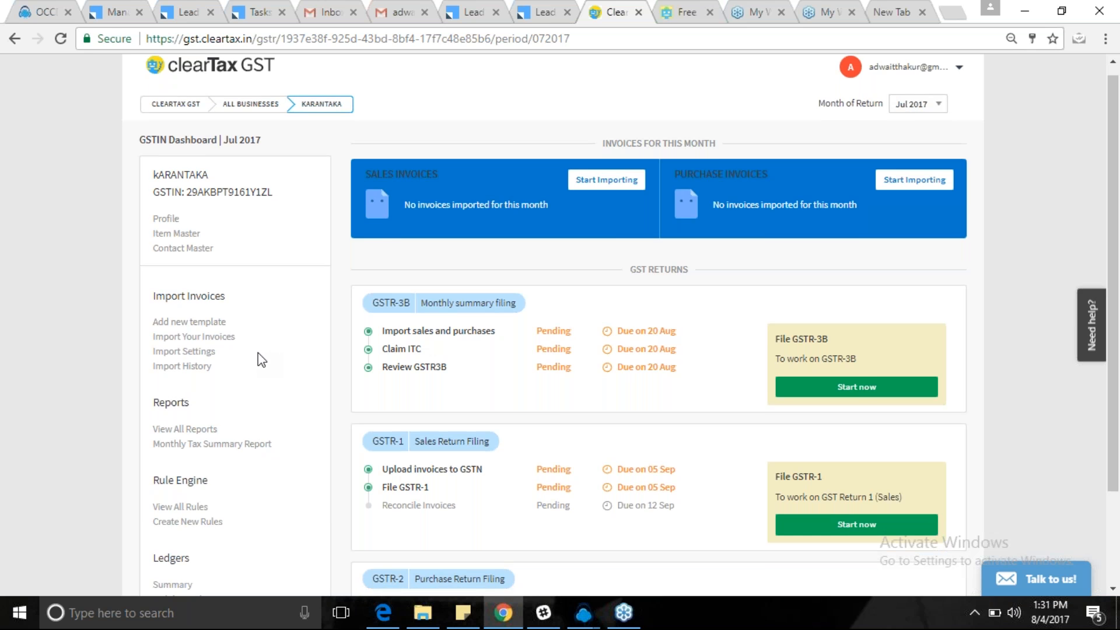
scroll(261, 360, "down", 2)
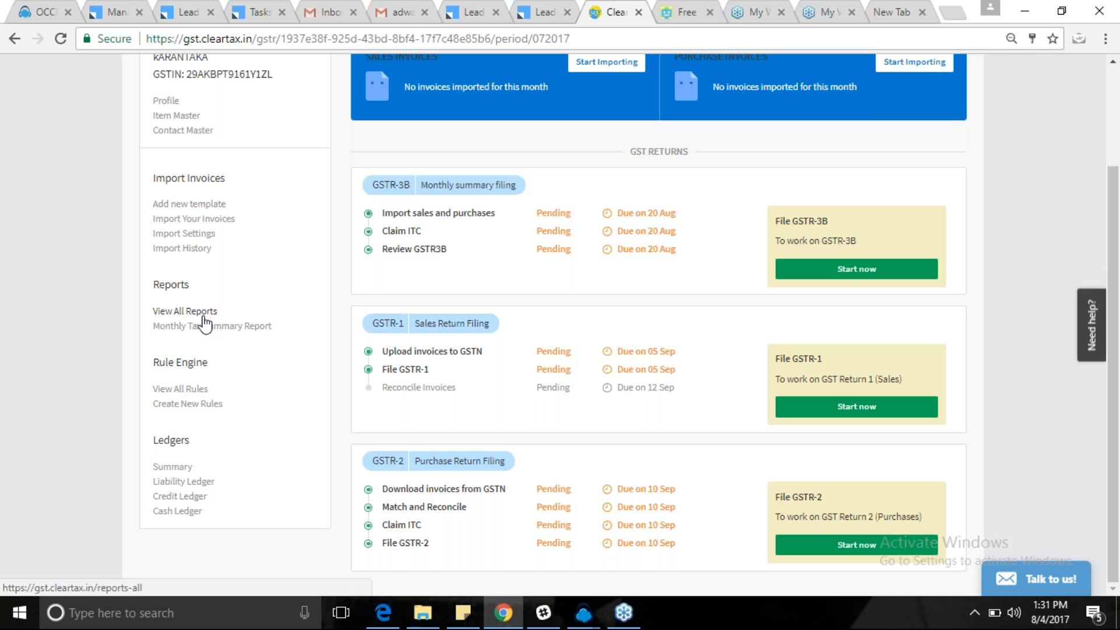
mouse_move(193, 389)
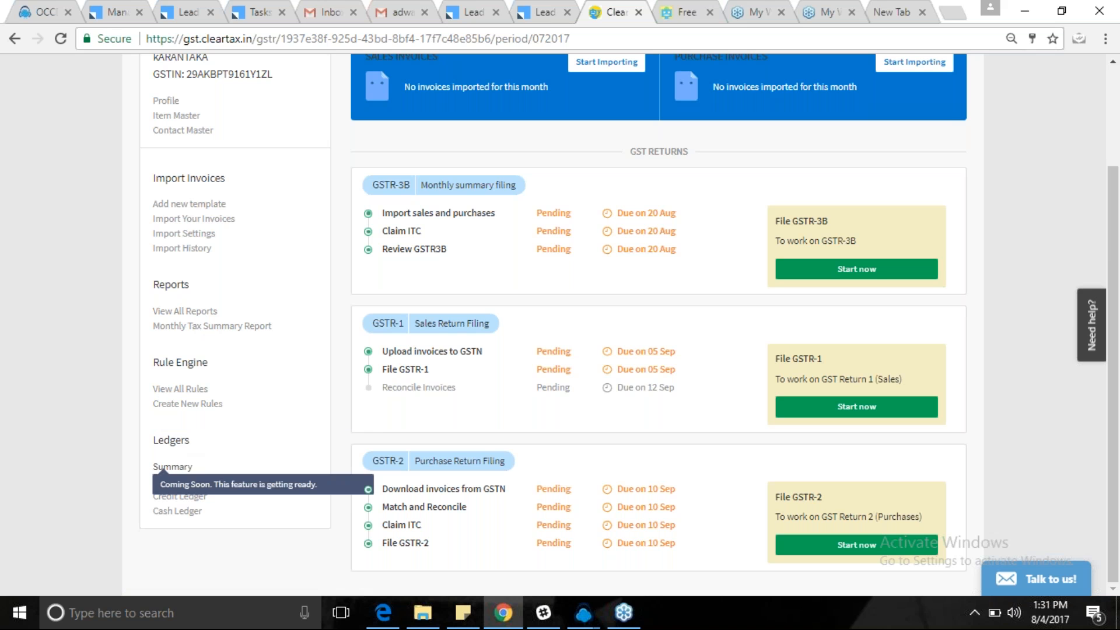
scroll(314, 457, "up", 1)
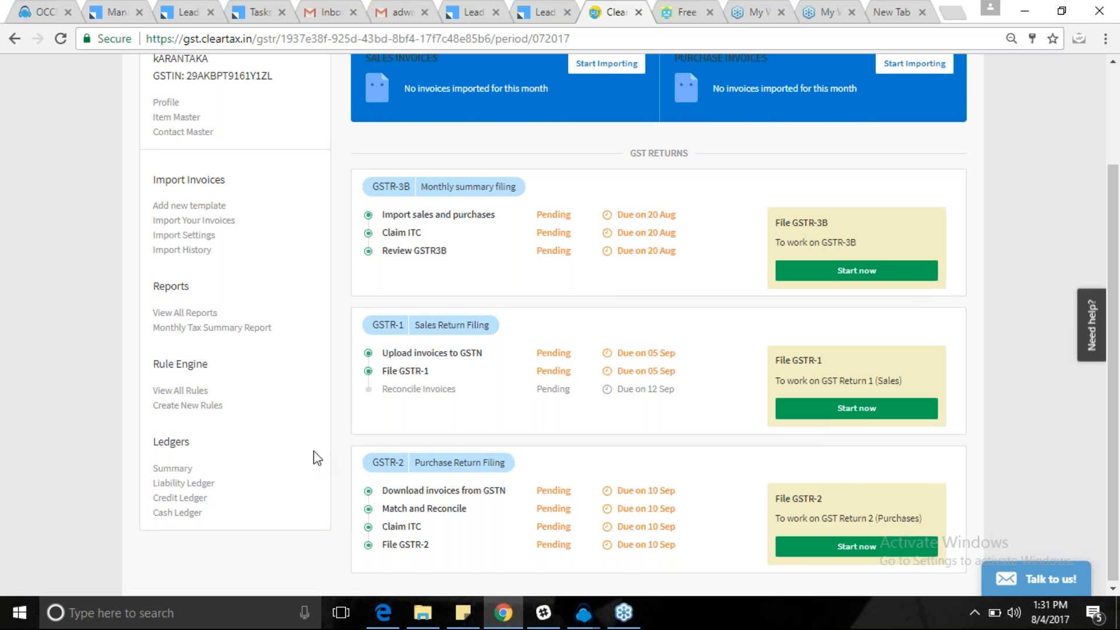
scroll(317, 458, "up", 1)
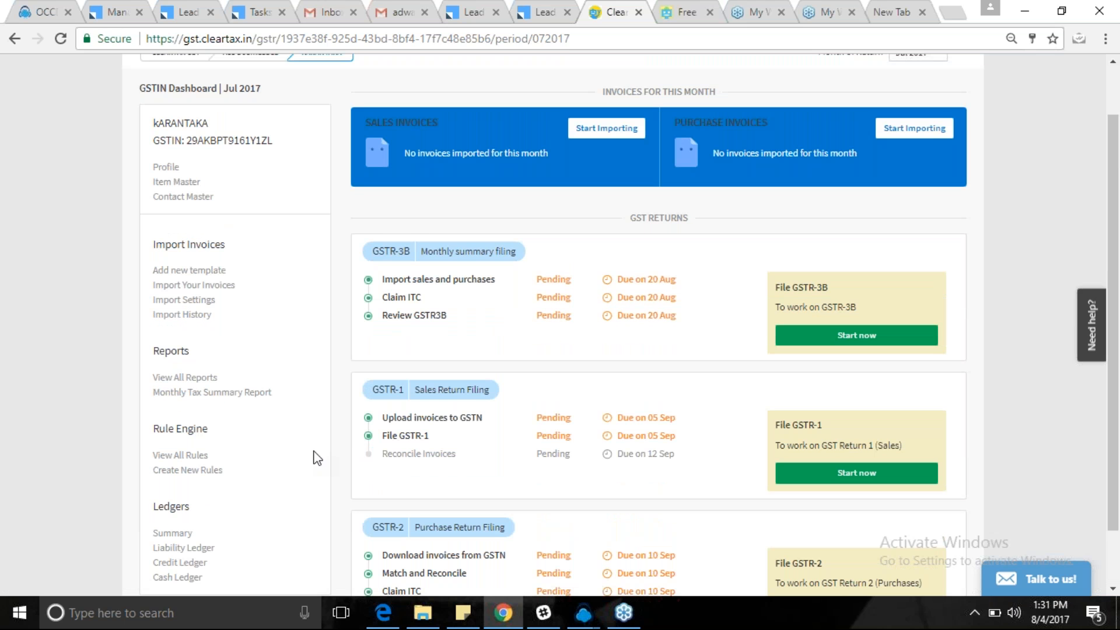
scroll(316, 458, "up", 1)
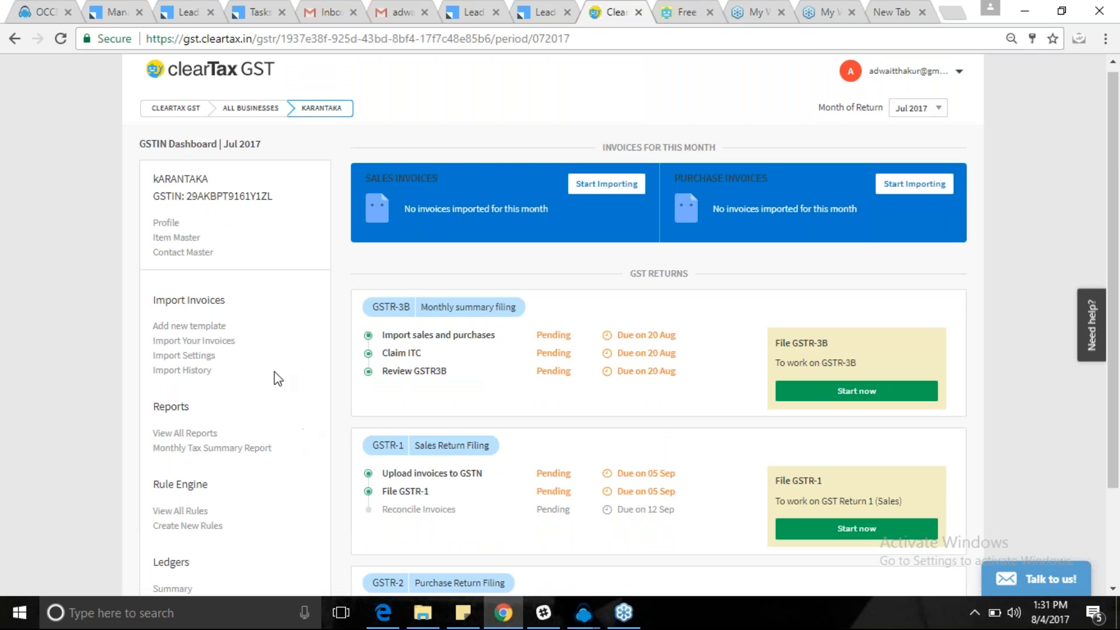
Open the sales invoice import page and keep Standard-Sales-Template as the import template.
left_click(210, 348)
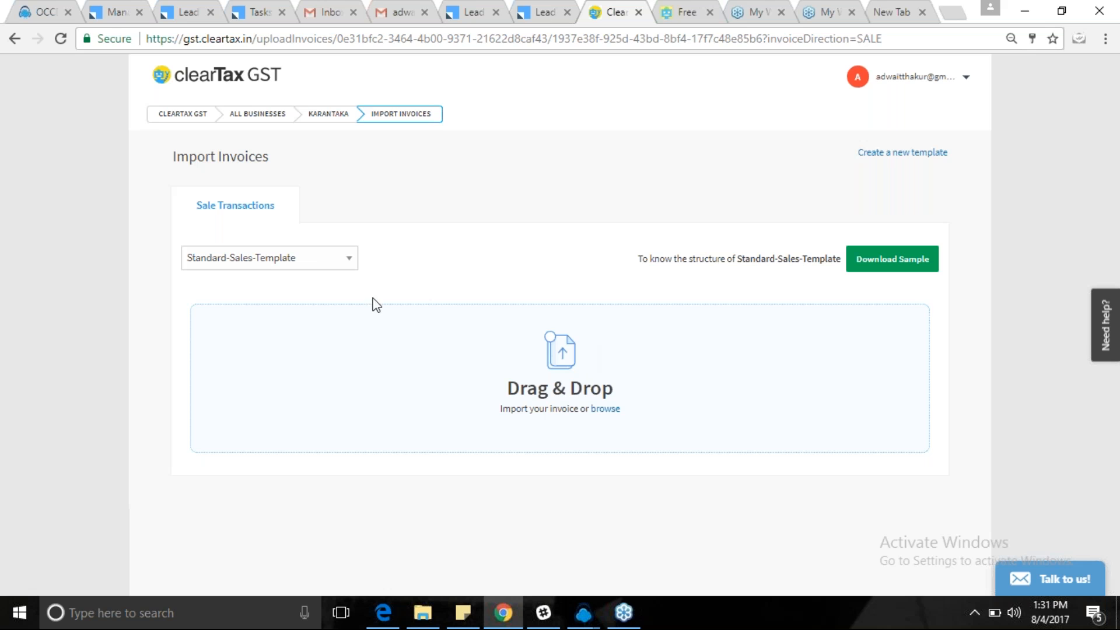
left_click(312, 258)
left_click(310, 250)
left_click(310, 251)
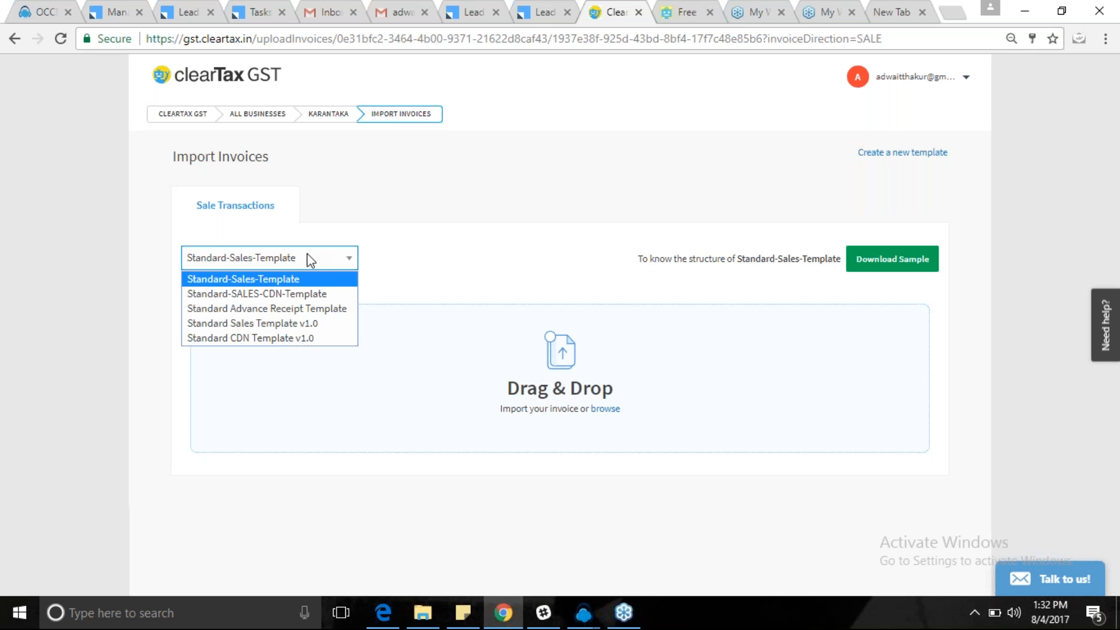
left_click(276, 283)
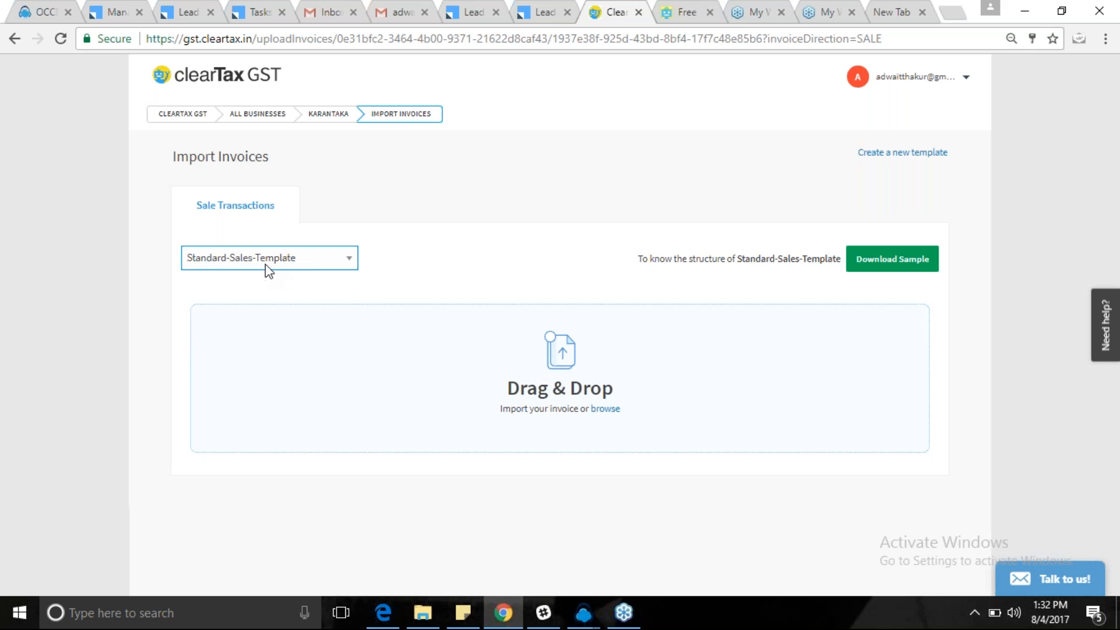
left_click(317, 260)
left_click(282, 278)
left_click(250, 264)
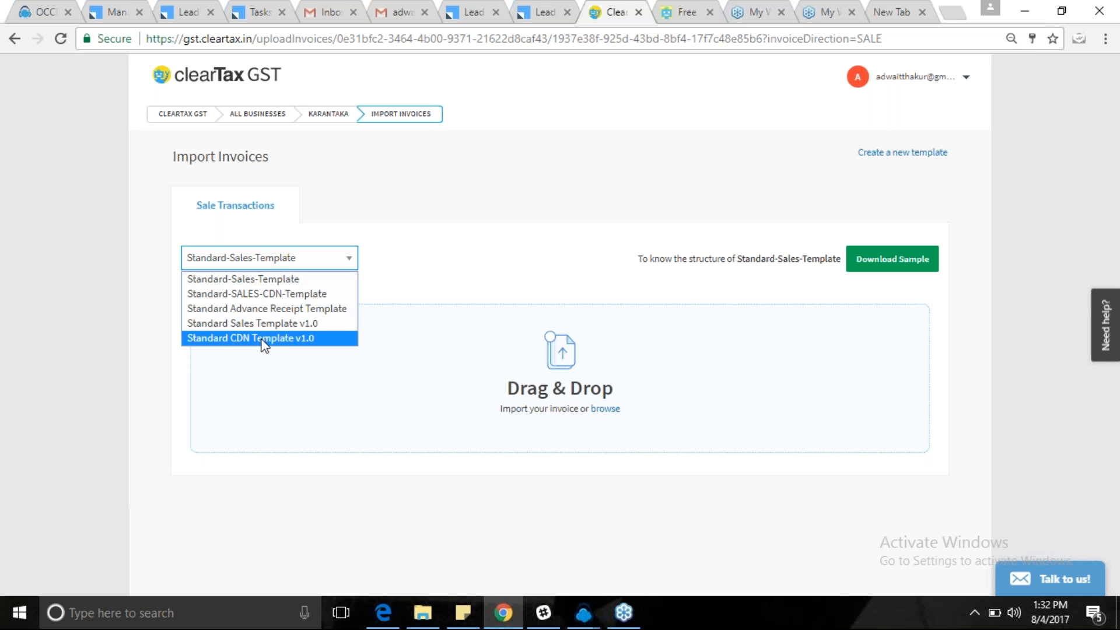
left_click(255, 283)
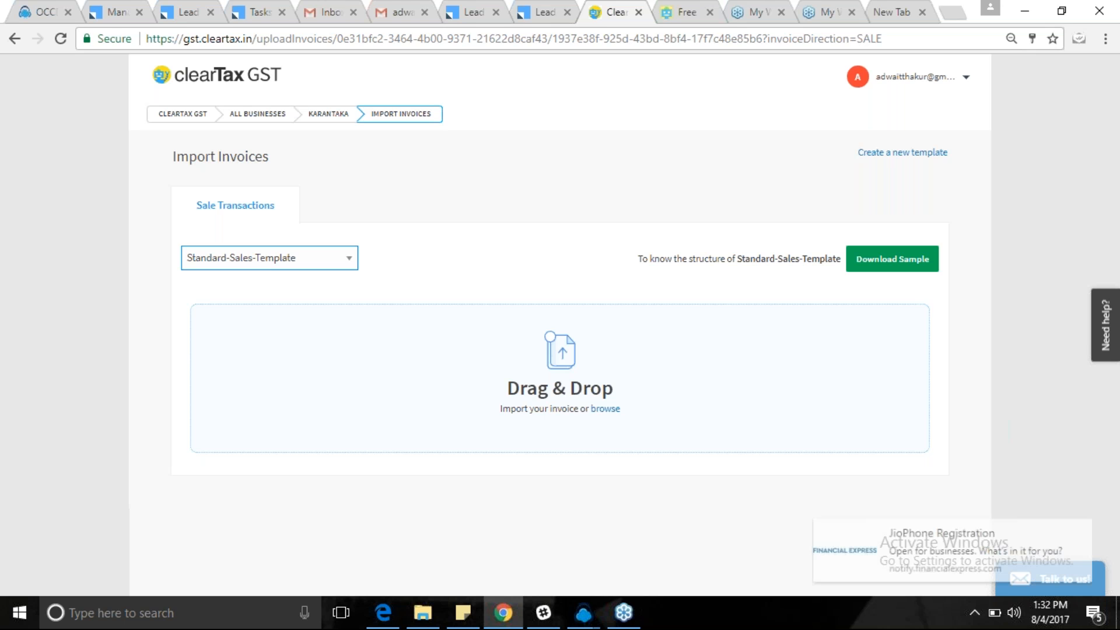
Dismiss the news notification and download the sample Excel file for the sales template.
mouse_move(1099, 552)
left_click(1096, 529)
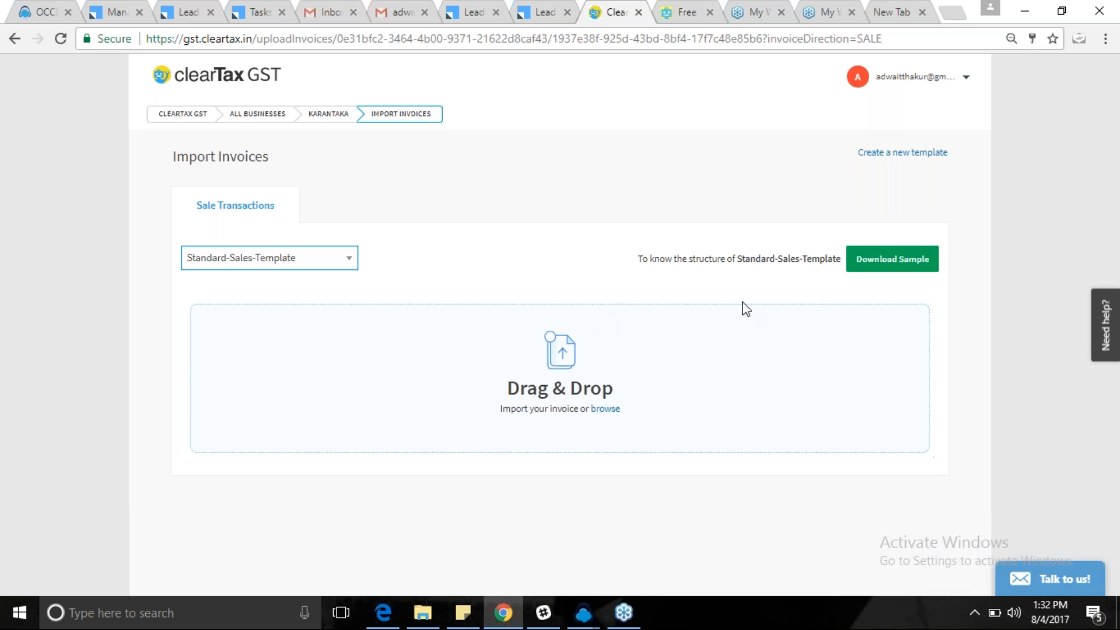
left_click(857, 260)
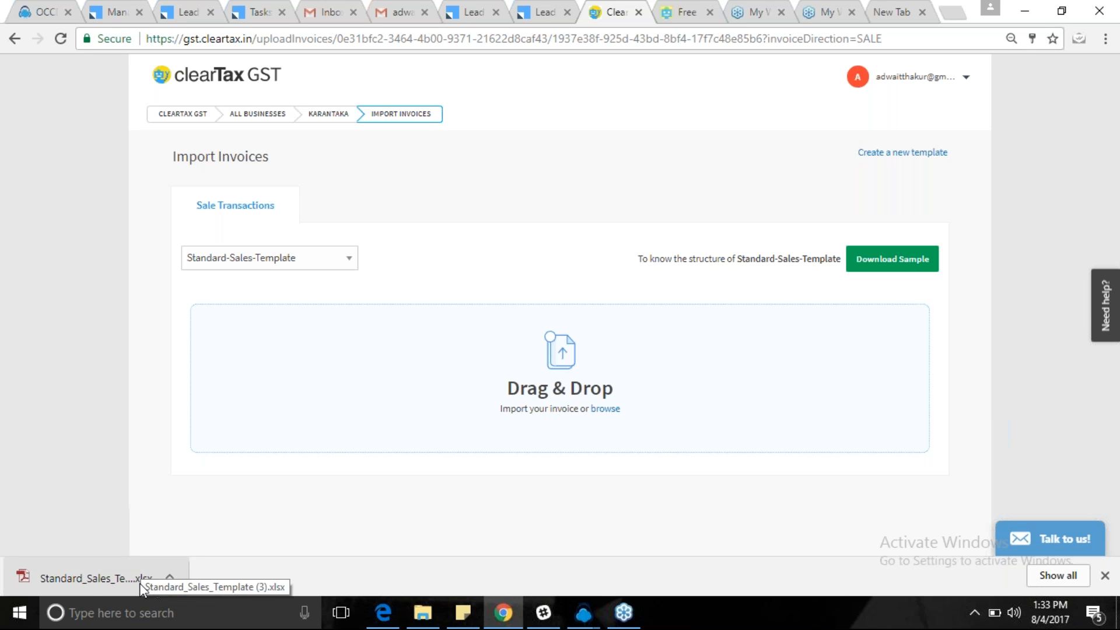
Import the downloaded Standard_Sales_Template (3).xlsx by dropping it onto the import zone.
left_click_drag(87, 578, 550, 378)
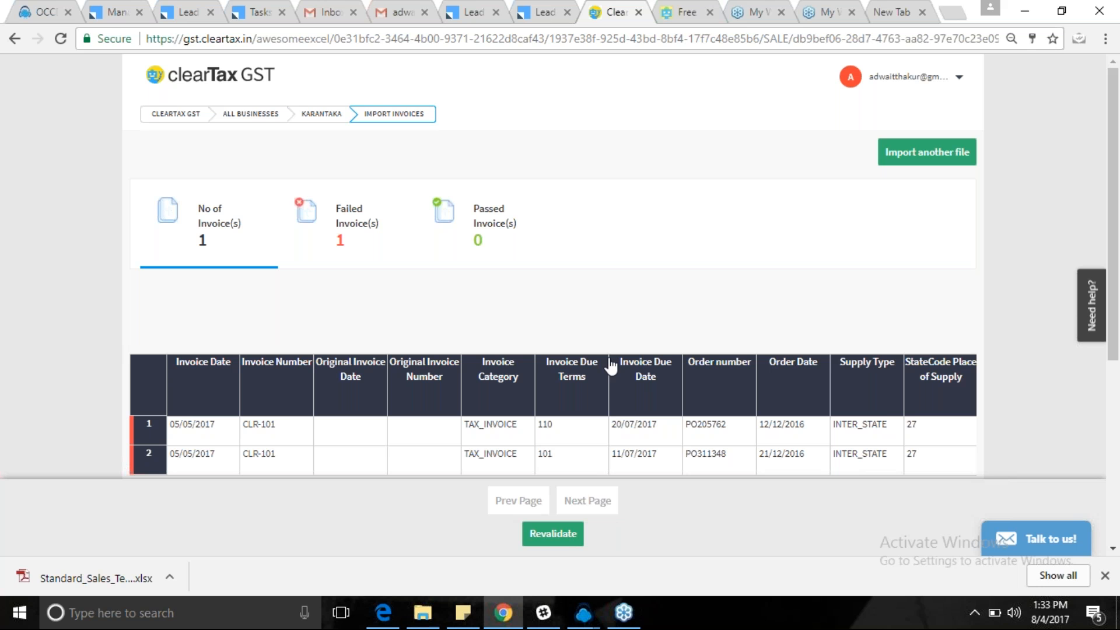
left_click_drag(1116, 341, 1118, 366)
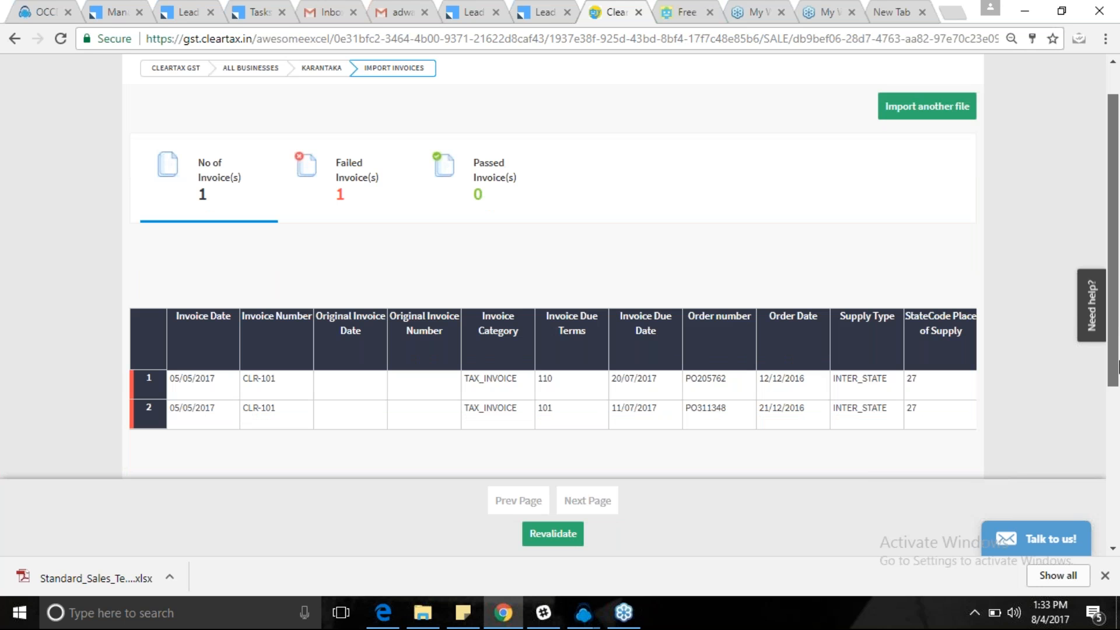
scroll(1118, 367, "down", 1)
scroll(1118, 367, "up", 2)
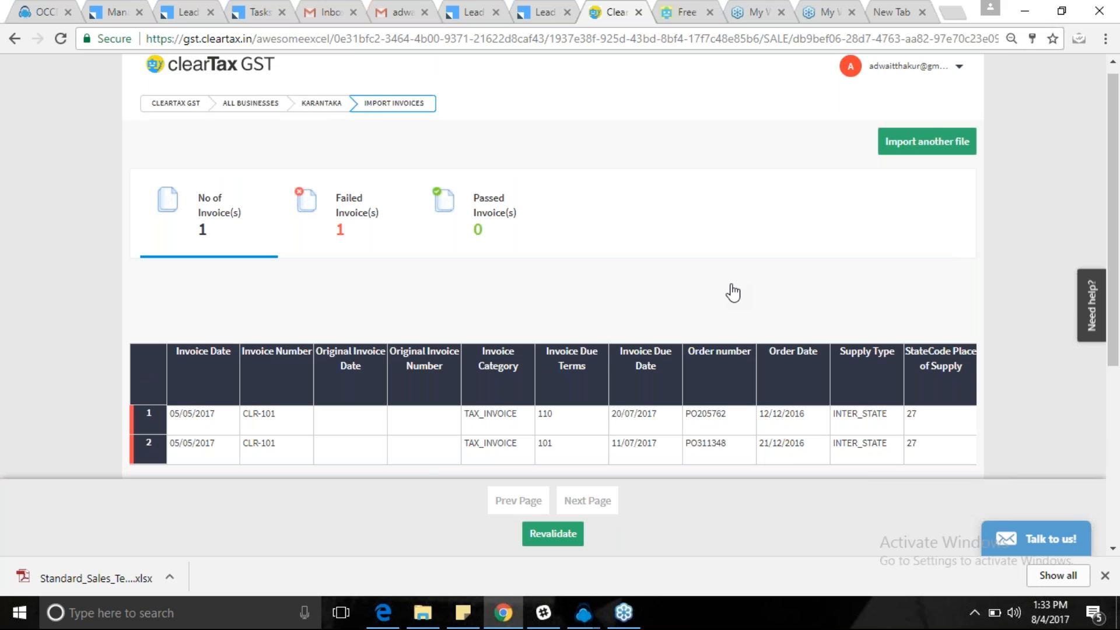
scroll(733, 293, "down", 2)
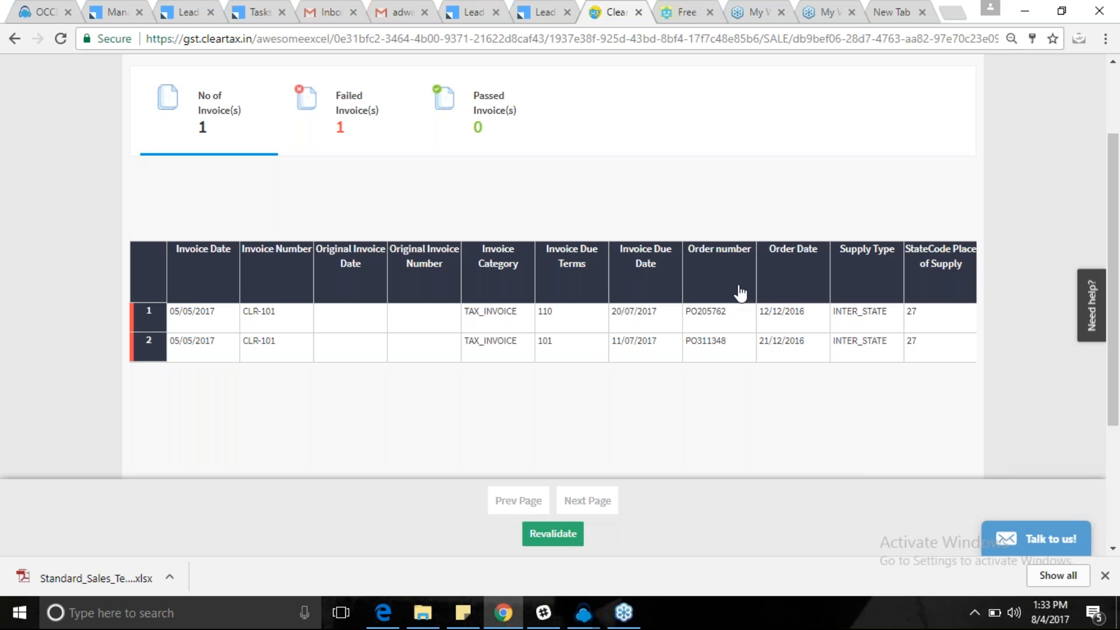
left_click_drag(1118, 372, 1118, 347)
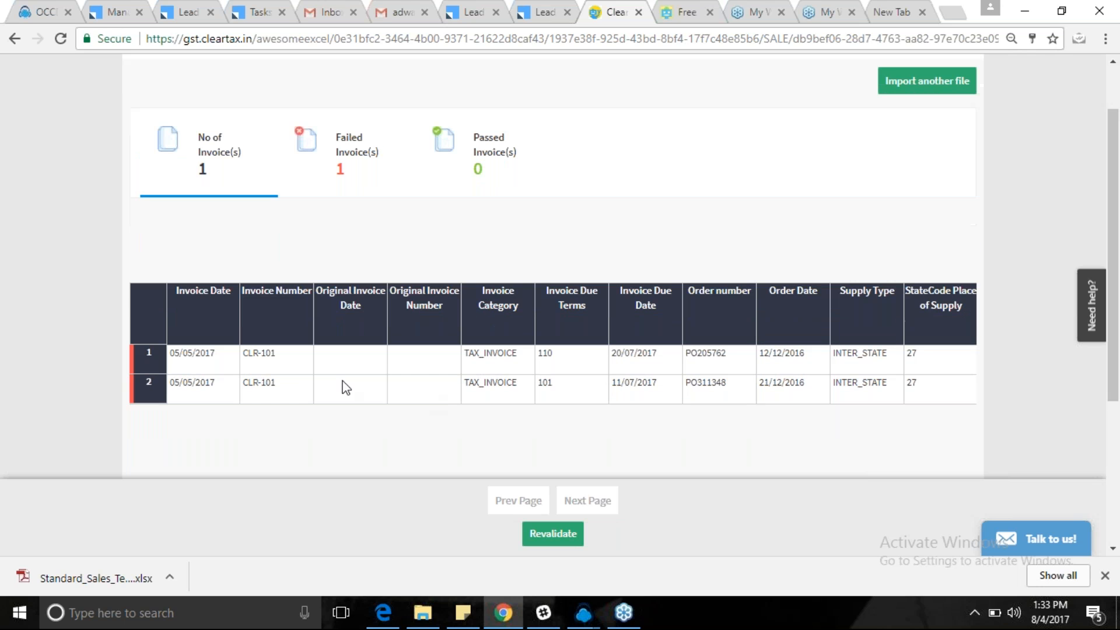
left_click(1104, 575)
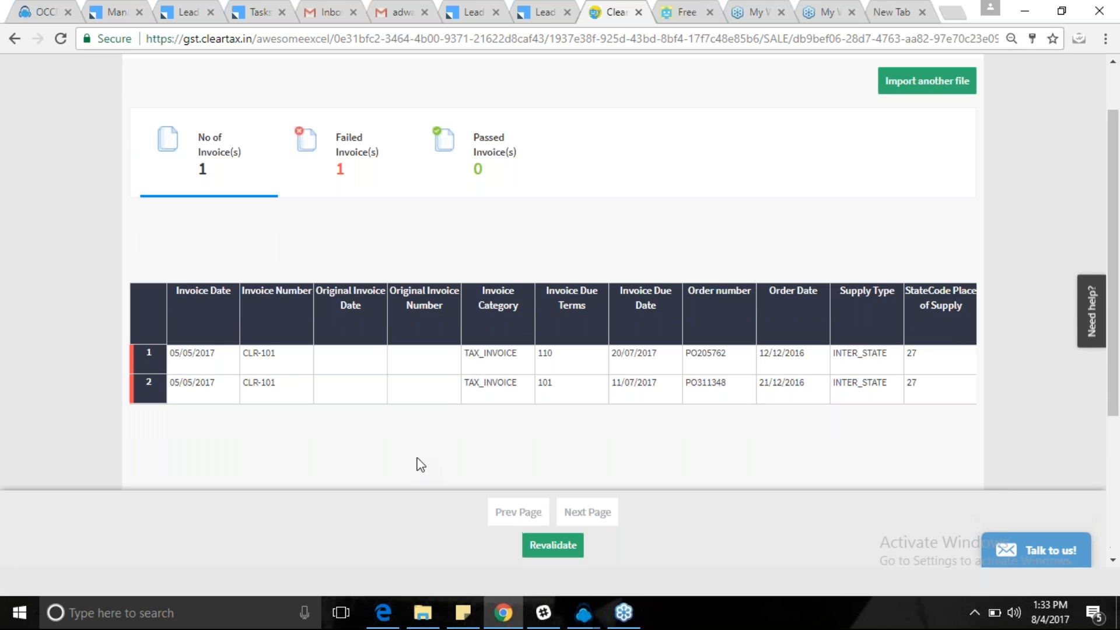
Step through row 1's columns from Invoice Date across to the consignee shipping fields.
left_click(276, 360)
left_click(204, 359)
key("Right")
key("Right")
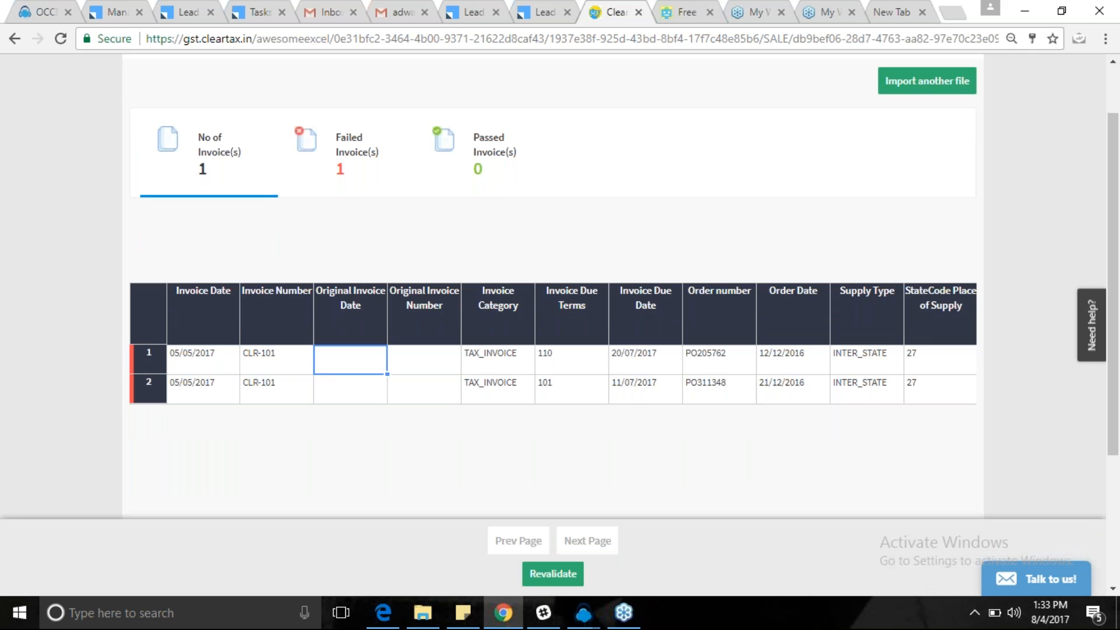
key("Right")
key("Right")
key("Right")
key("Right")
key("Right")
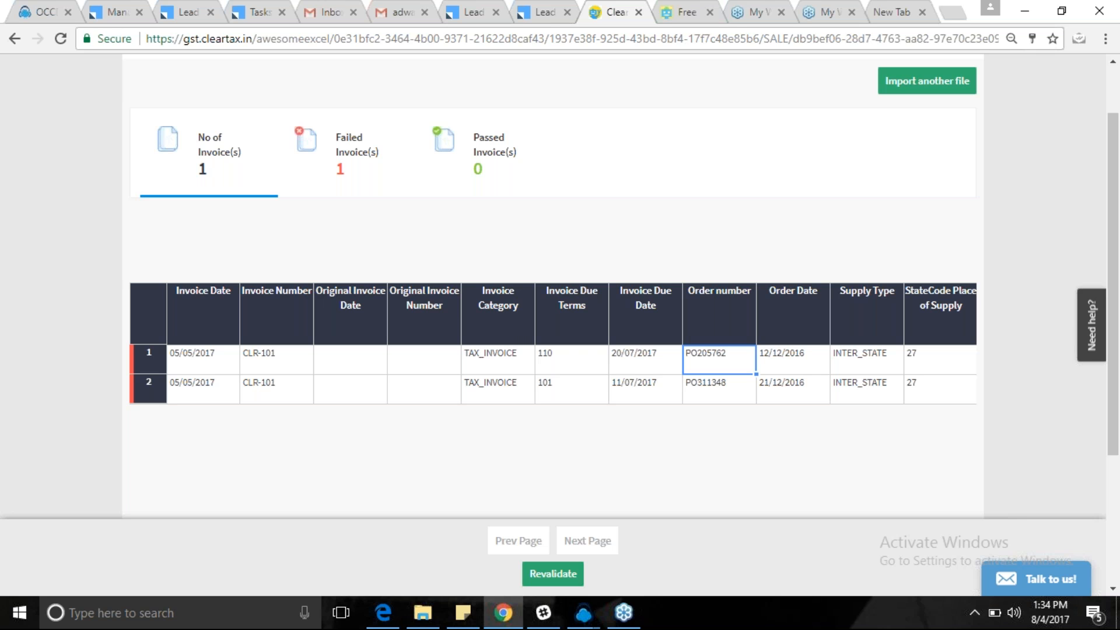
left_click(792, 359)
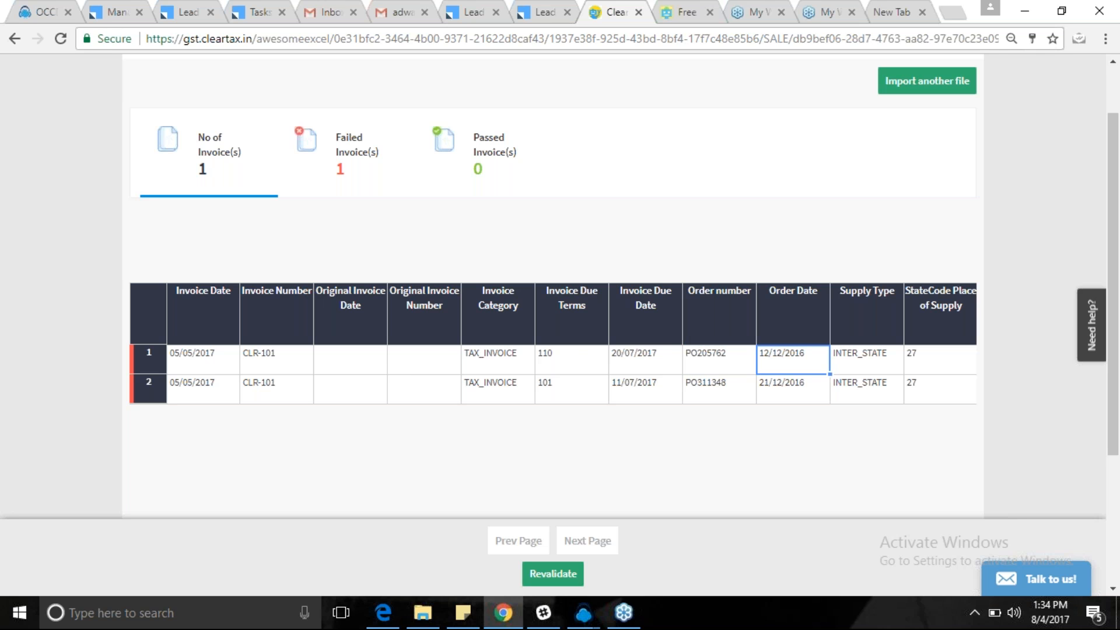
key("Right")
key("Right")
key("Right")
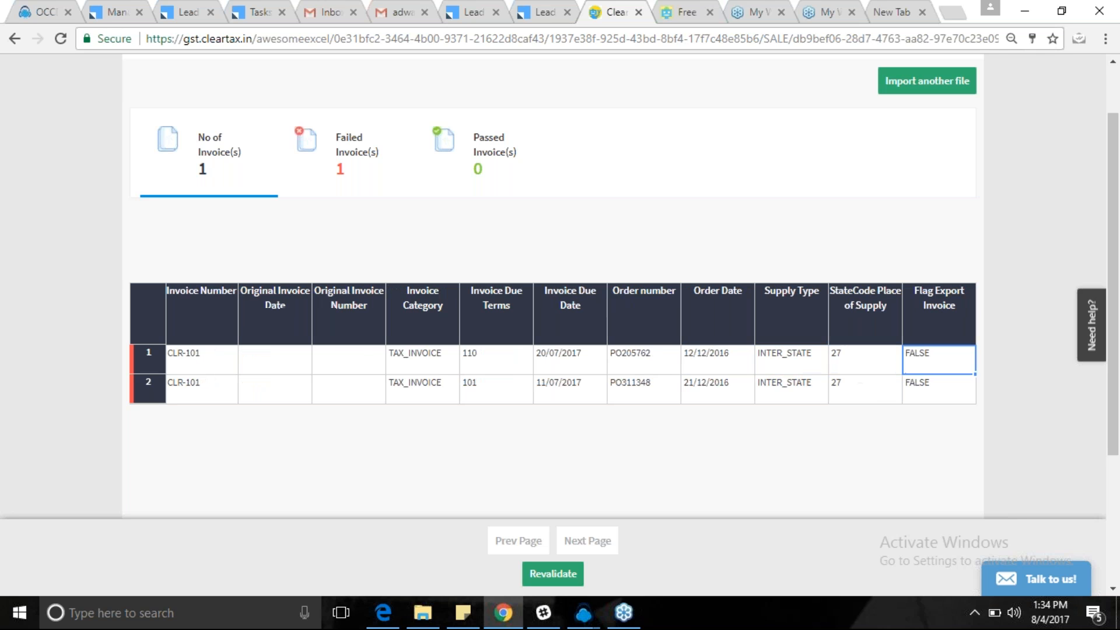
key("Right")
key("Right")
key("Right")
key("Right")
key("Right")
key("Right")
key("Right")
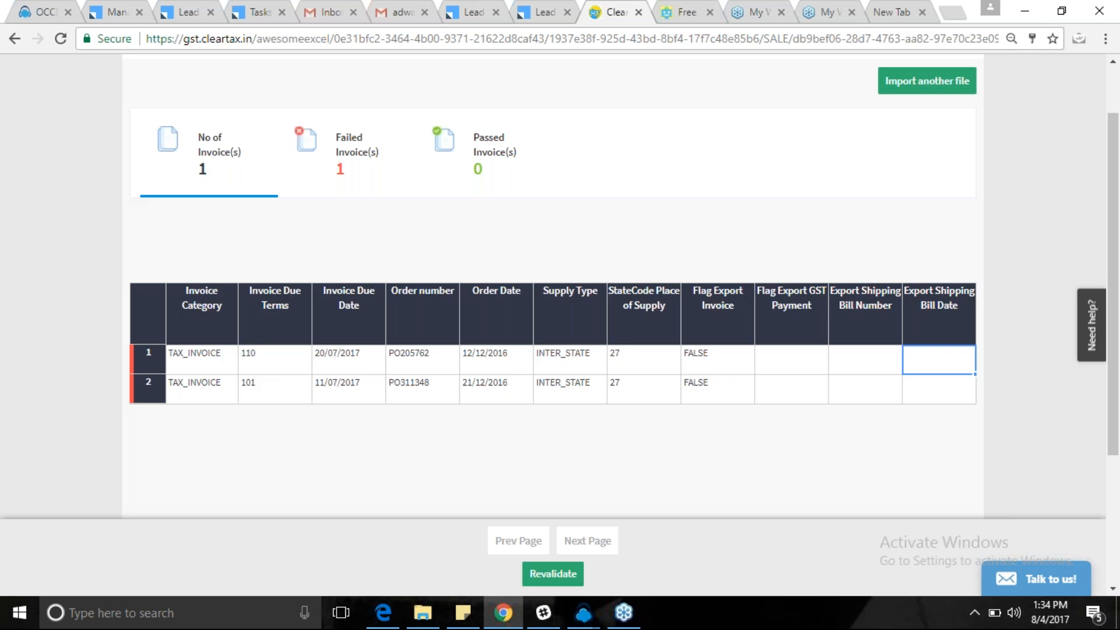
key("Right")
key("Right")
key("Right")
key("Right")
key("Right")
key("Right")
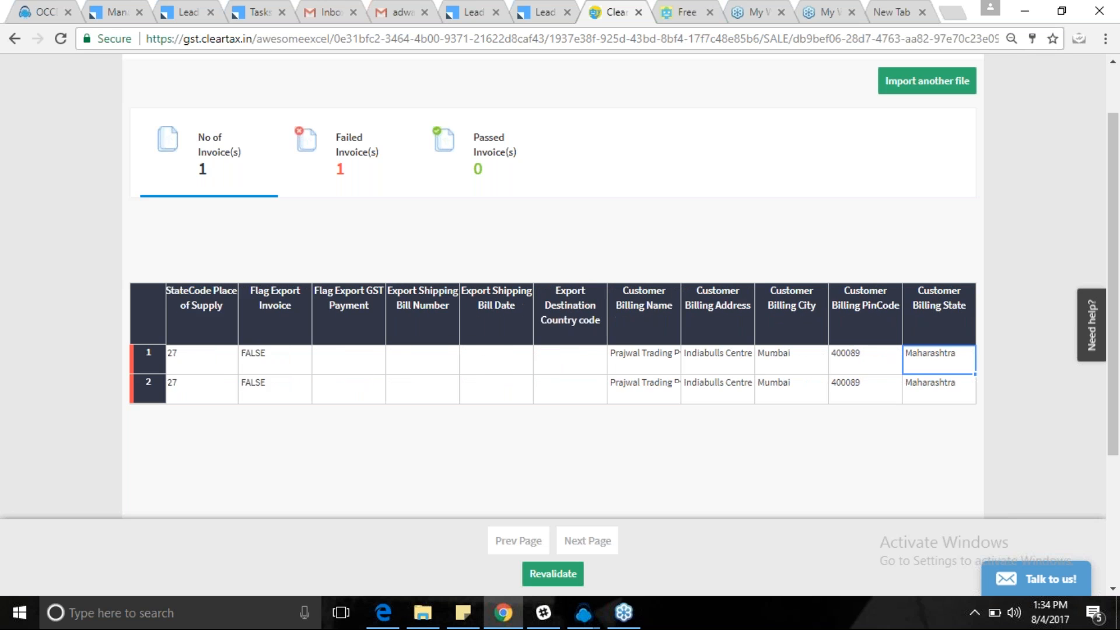
key("Right")
key("Right")
key("Right")
key("Right")
key("Right")
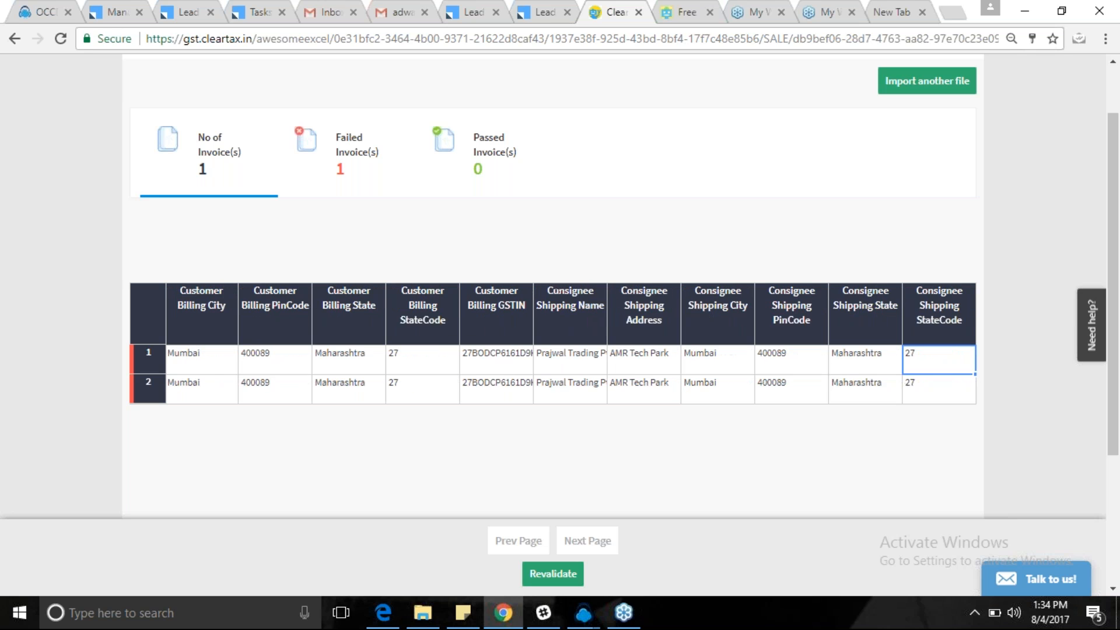
key("Right")
key("Right")
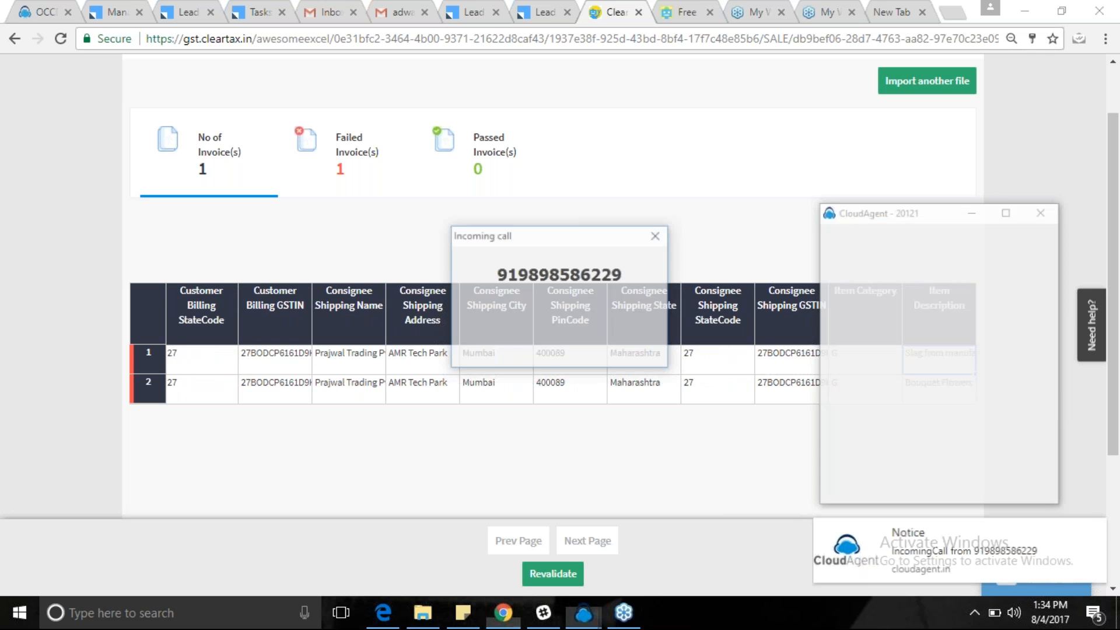
Dismiss the incoming-call popup and dialpad window, and close the first browser tab.
left_click(658, 234)
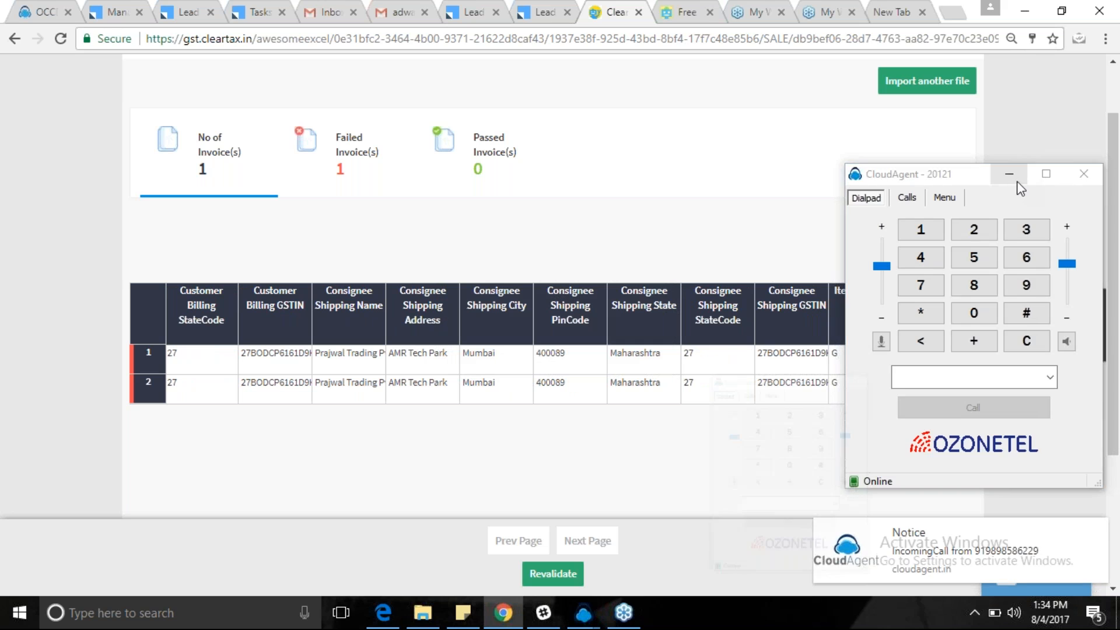
left_click(1011, 175)
left_click(68, 12)
Move to the HSN SAC code column to reveal row 2's 6041000 flagged as an invalid HSN Code.
left_click(807, 366)
key("Tab")
key("Tab")
key("Tab")
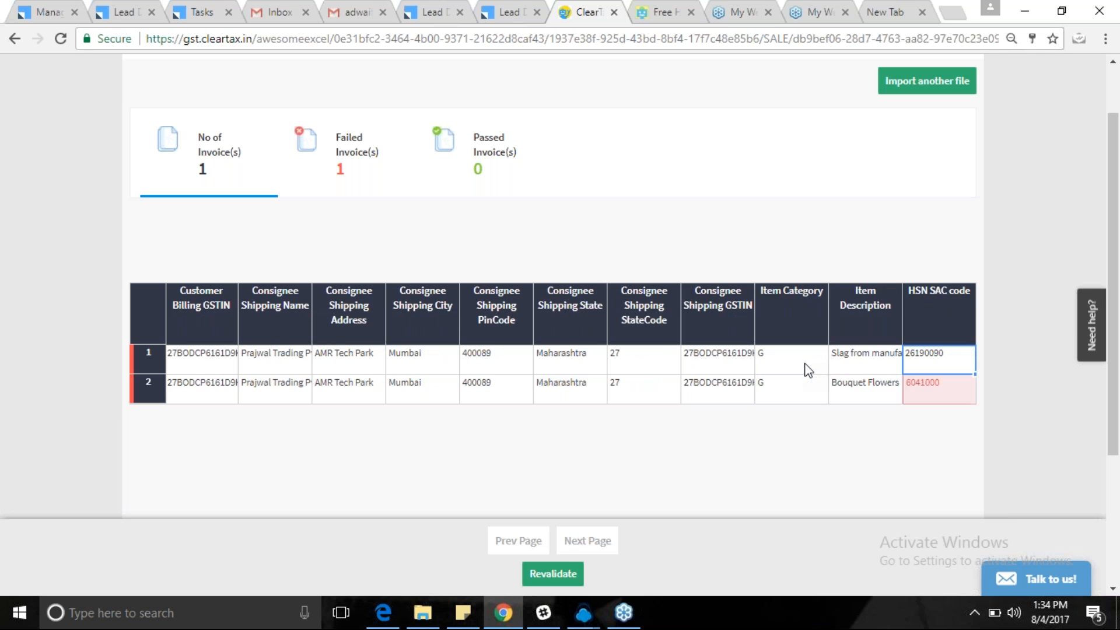
key("Tab")
key("Tab")
key("shift+Tab")
key("shift+Tab")
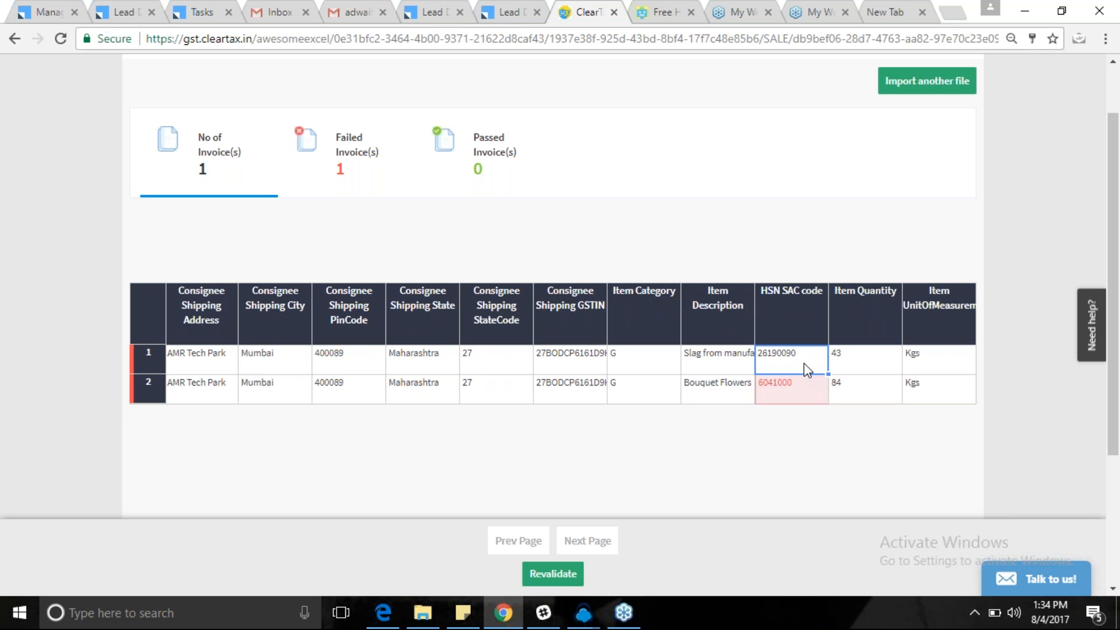
mouse_move(796, 391)
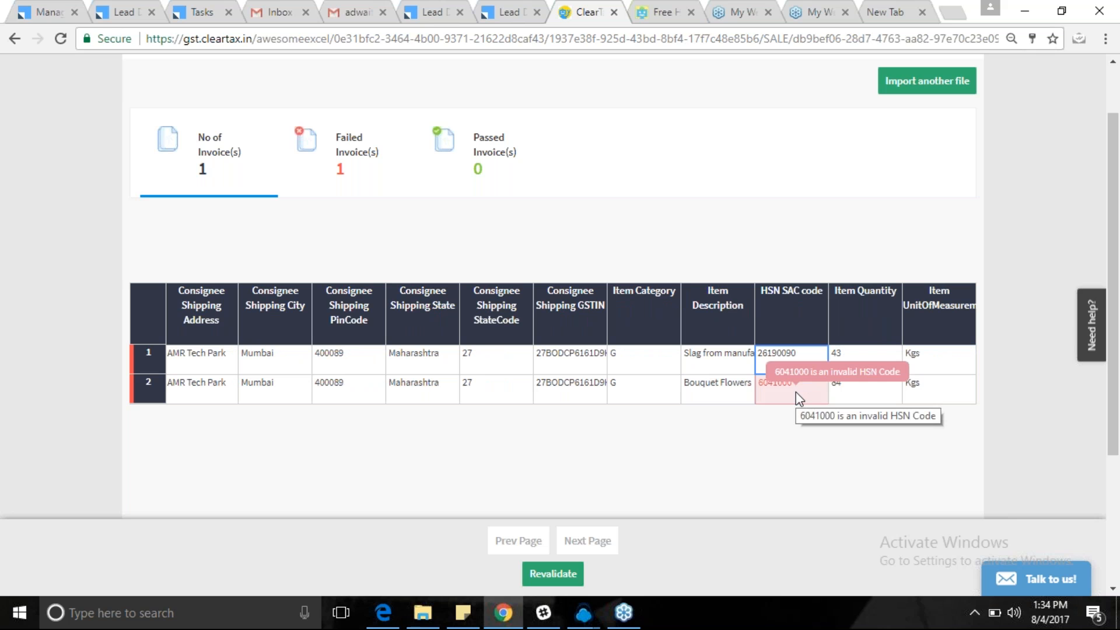
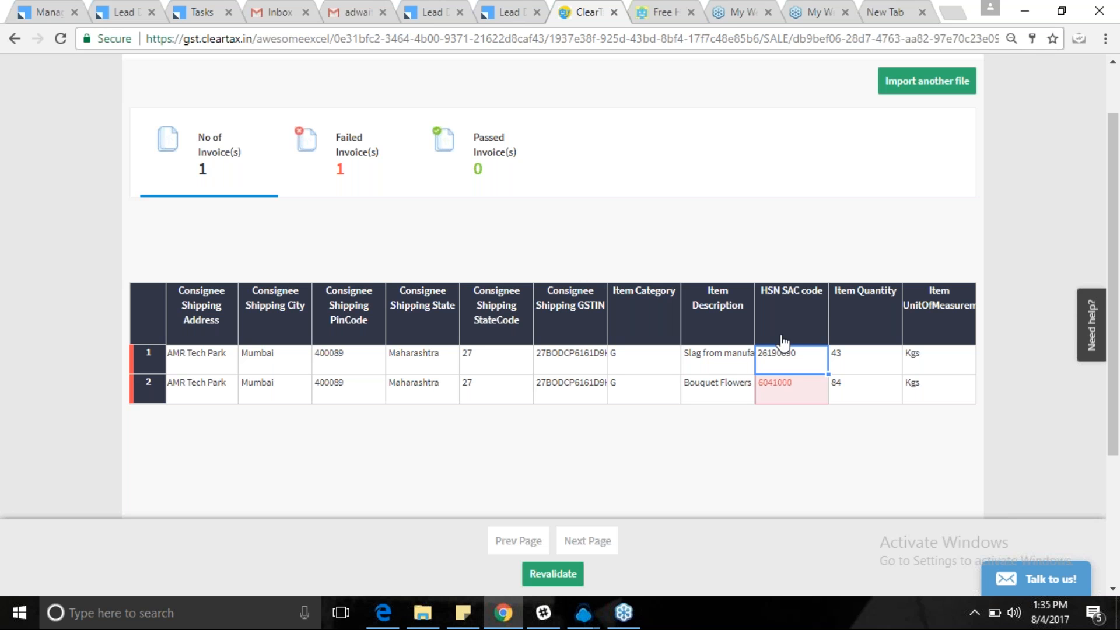
Paste HSN SAC code 26190090 into row 2's HSN SAC code cell.
left_click(774, 389)
type("26190090")
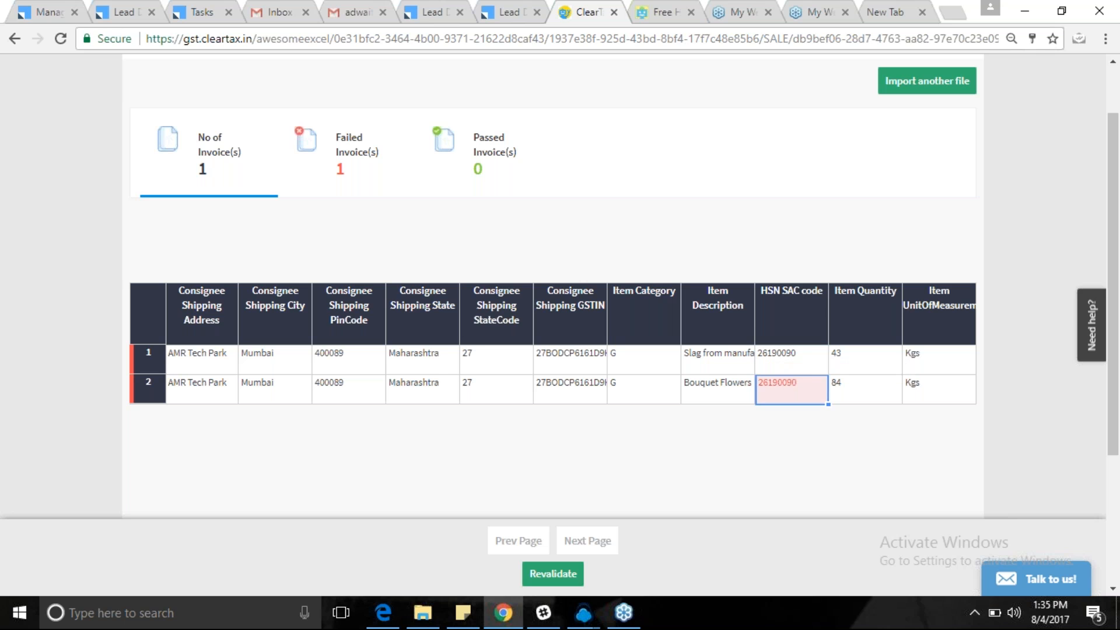
left_click(711, 360)
Change row 1's IGST Rate from 10 to 0.
key("Right")
key("Right")
key("Right")
key("Right")
key("Right")
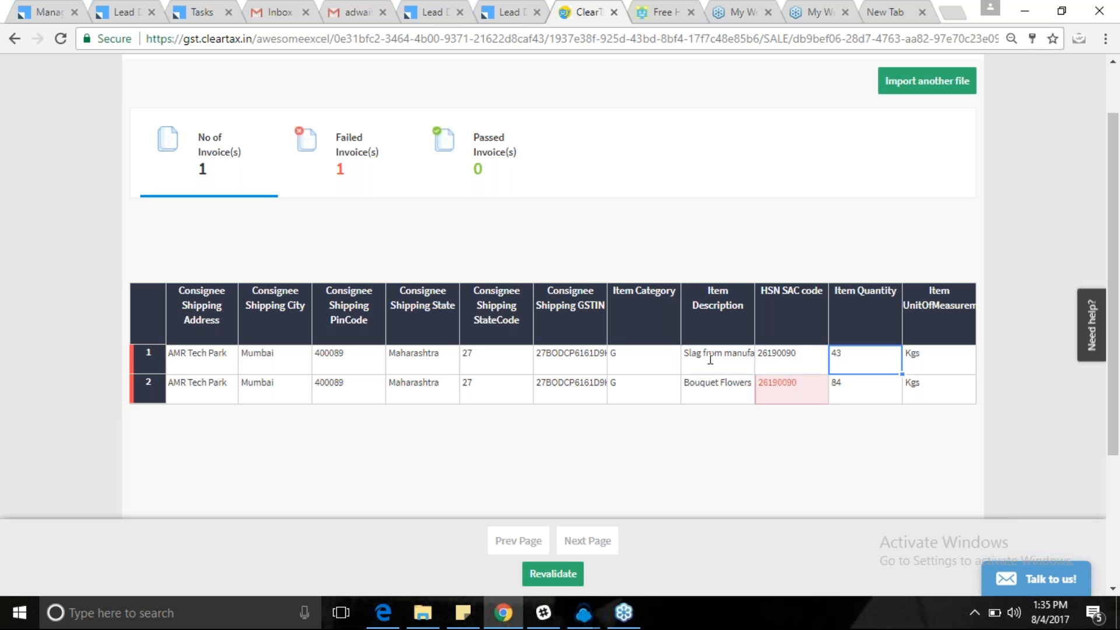
key("Right")
key("Right")
key("Right")
key("Right")
key("Right")
key("Right")
key("Right")
key("Right")
key("Right")
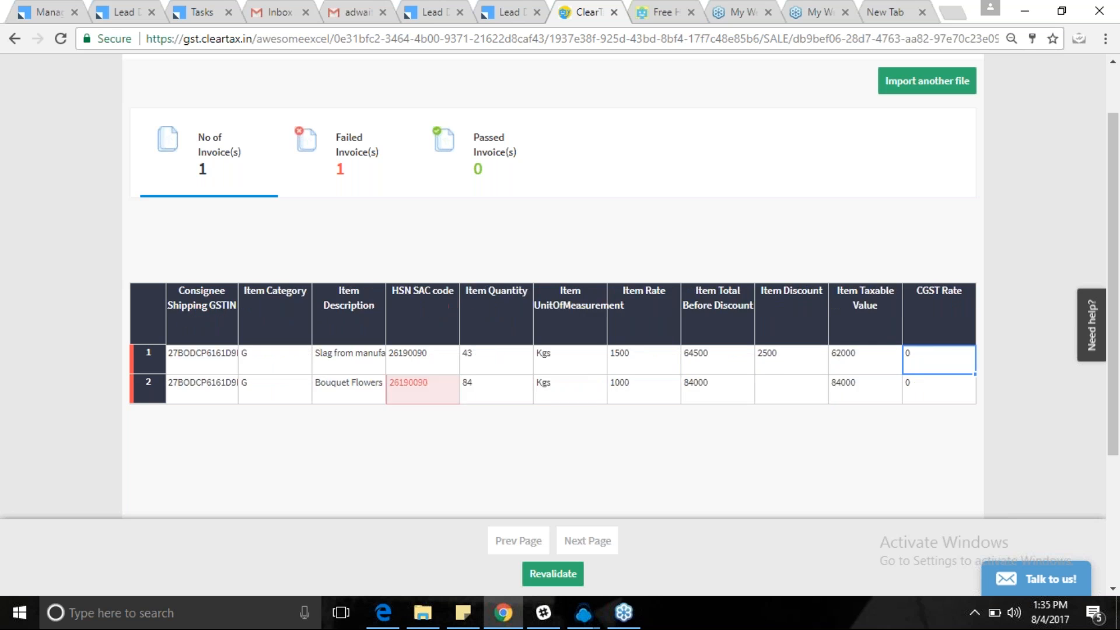
key("Right")
key("Left")
key("Left")
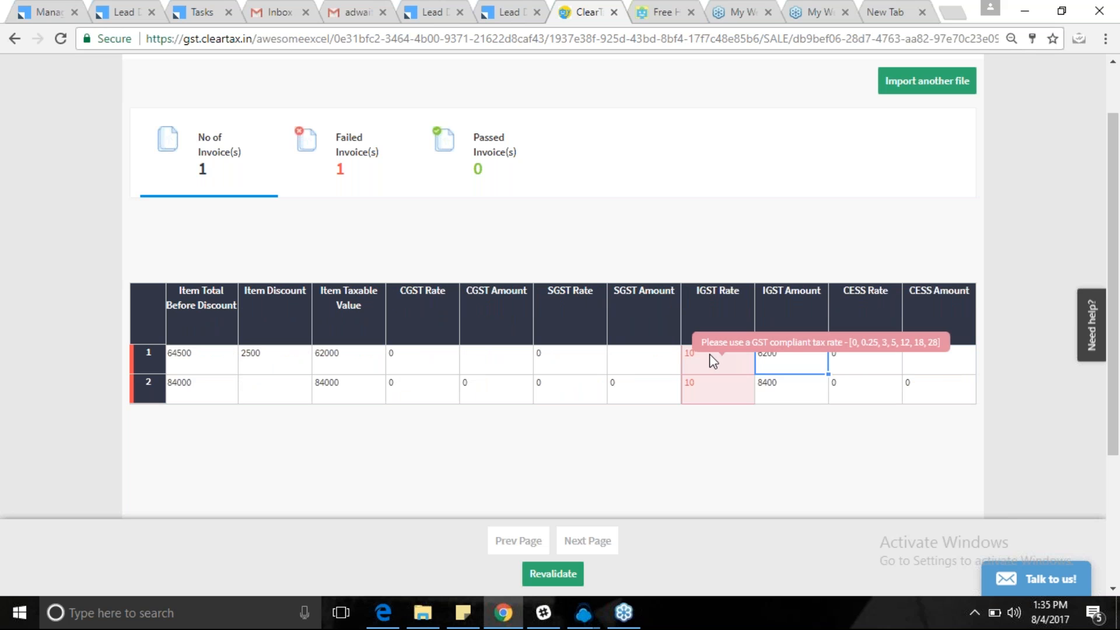
mouse_move(703, 350)
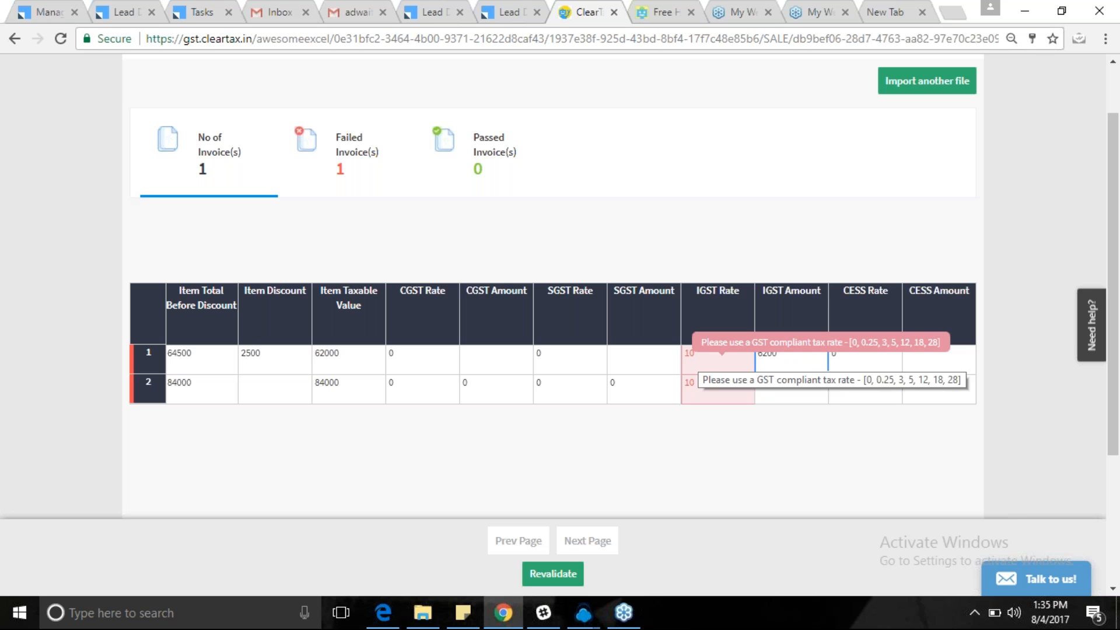
left_click(721, 363)
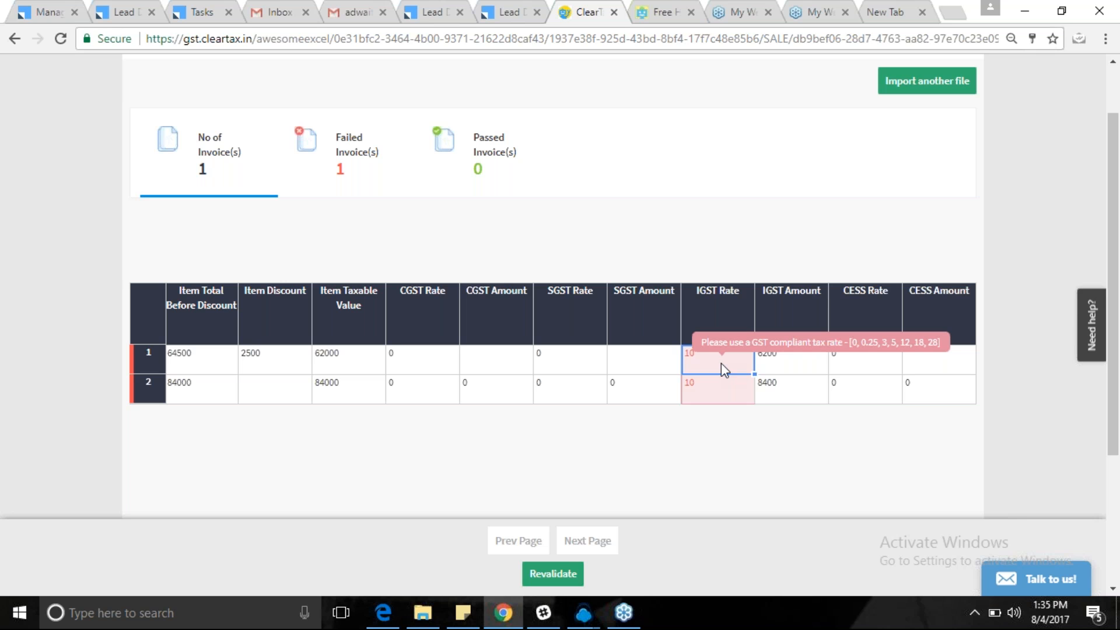
type("0")
Set row 2's IGST Rate and both rows' IGST Amounts to 0.
left_click(696, 390)
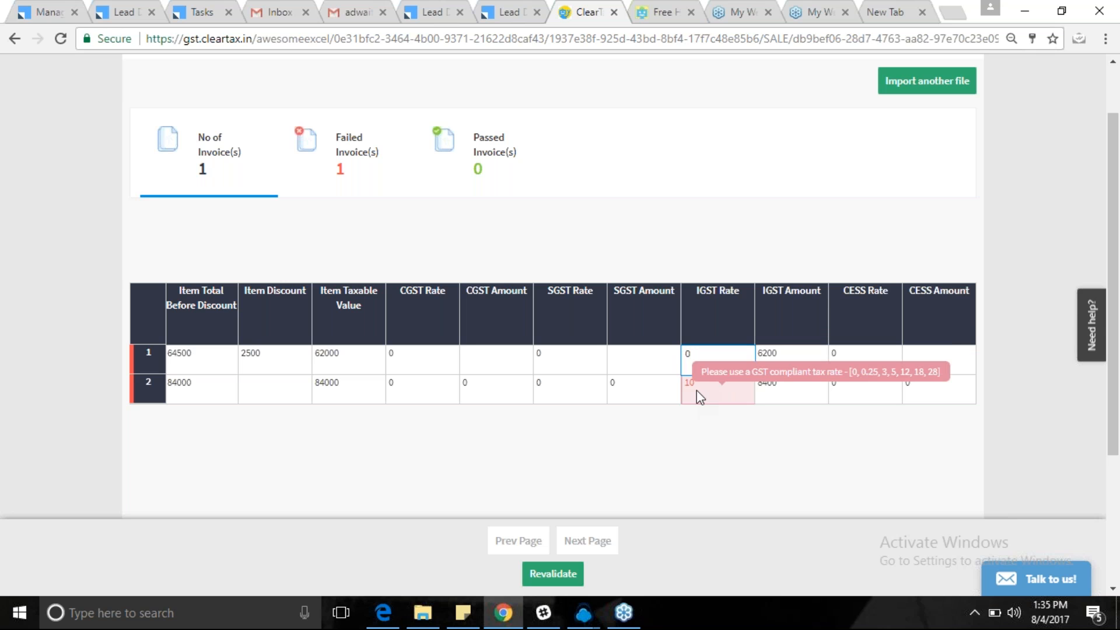
type("0")
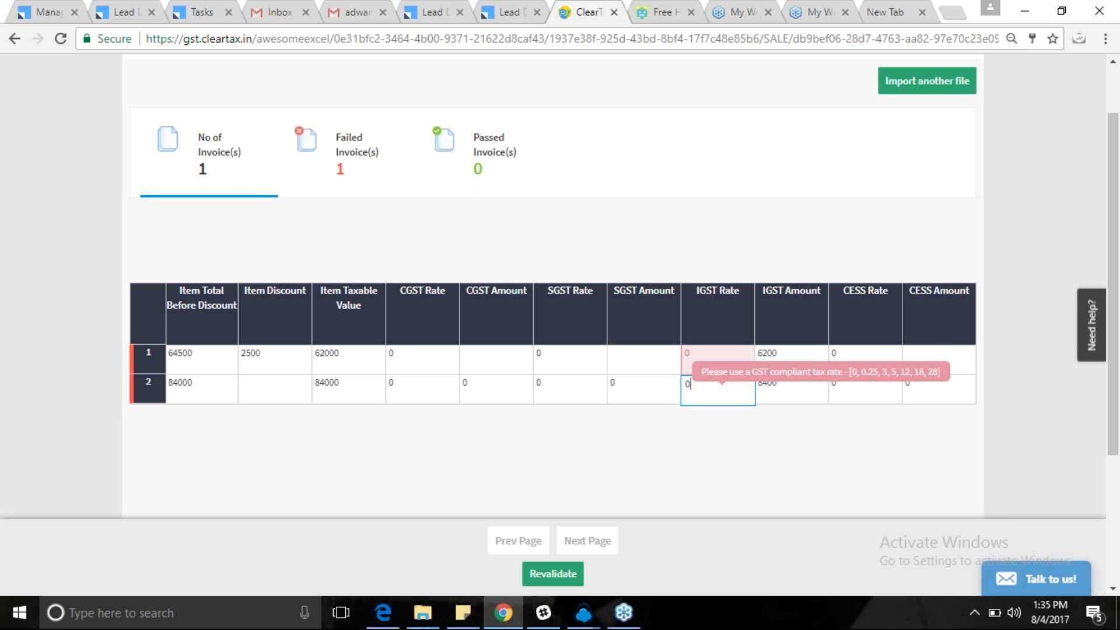
left_click(801, 358)
type("0")
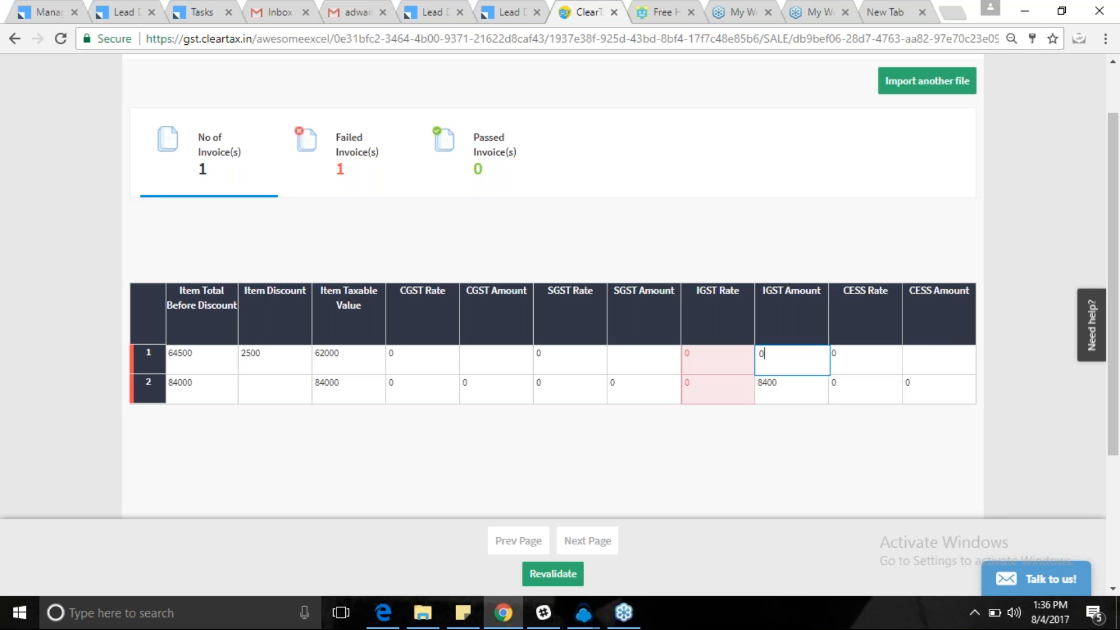
key("Return")
type("0")
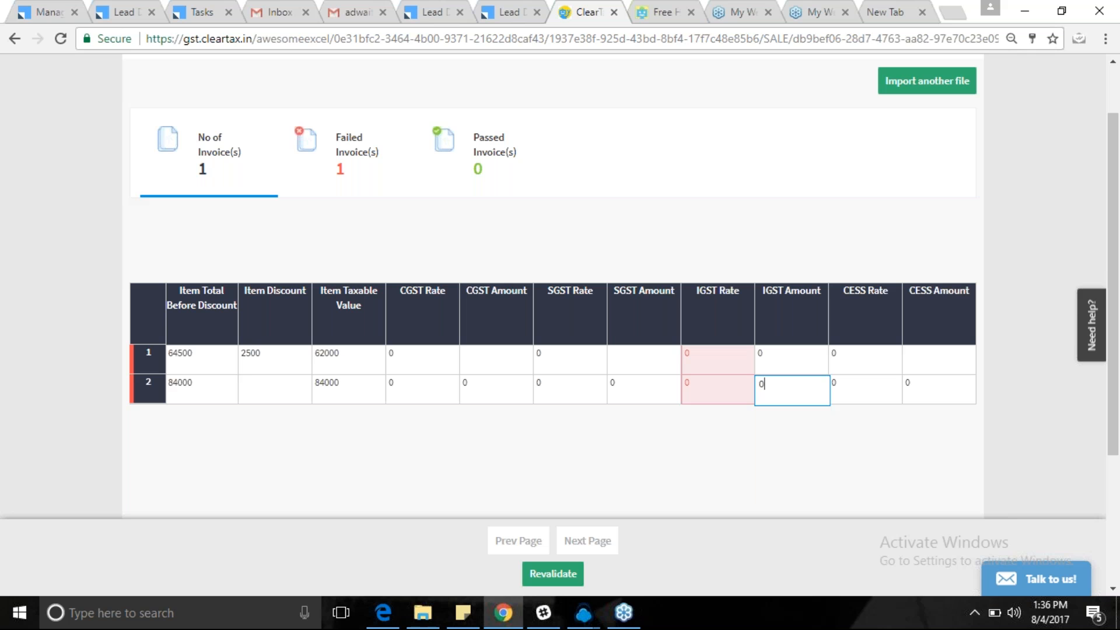
left_click(337, 358)
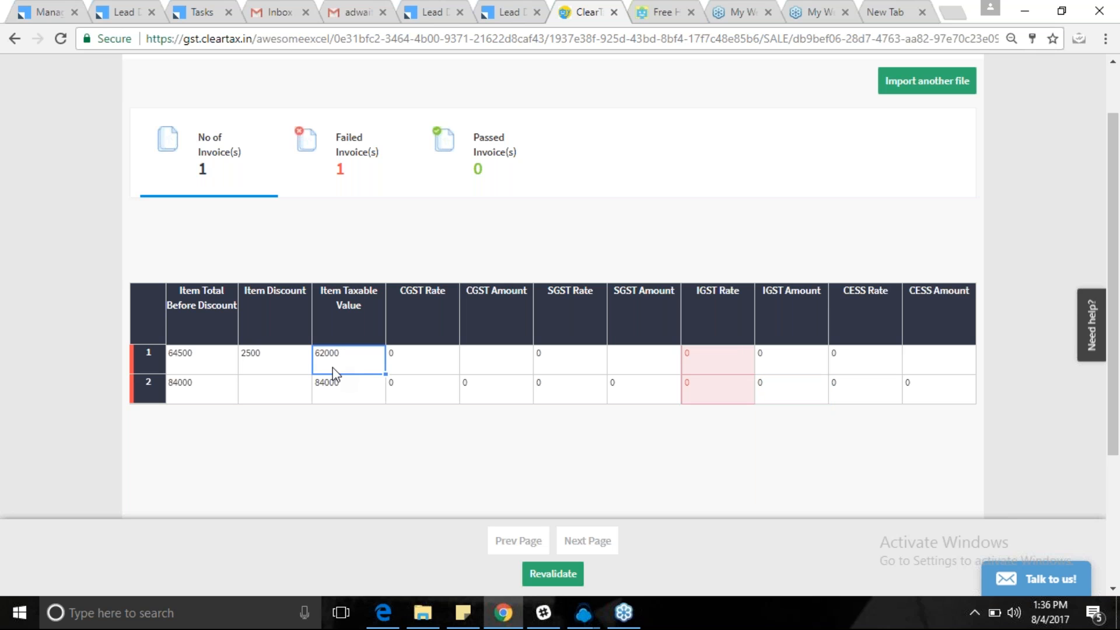
Enter Item Total Including GST of 62000 and 84000, then revalidate the invoice.
left_click(333, 387)
left_click(855, 357)
key("Right")
key("Right")
key("Right")
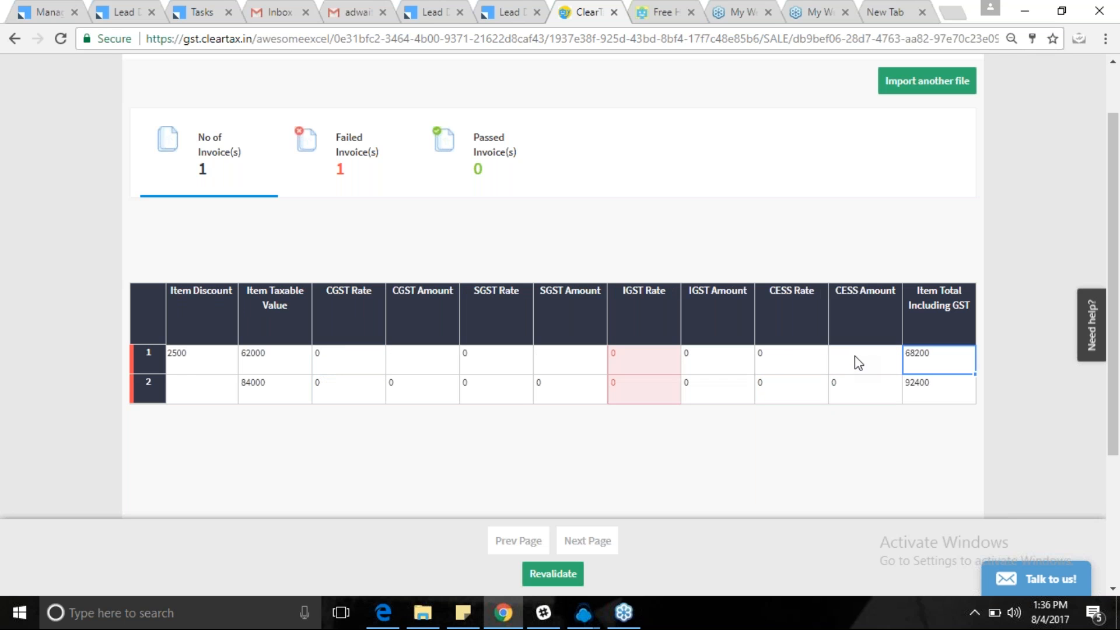
key("Right")
key("Left")
key("Left")
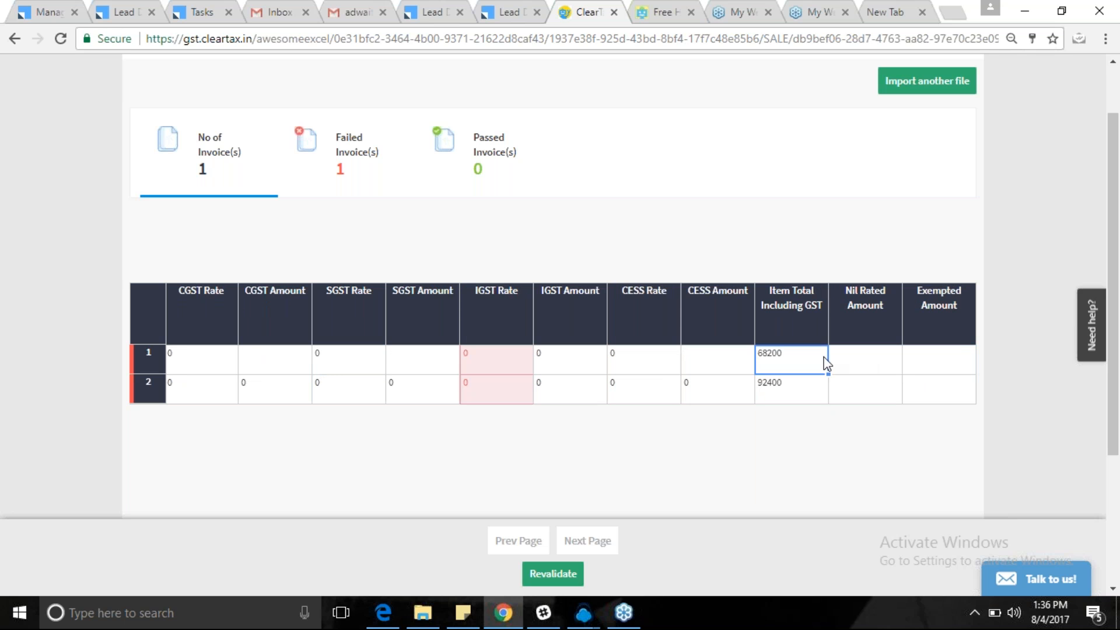
type("62000")
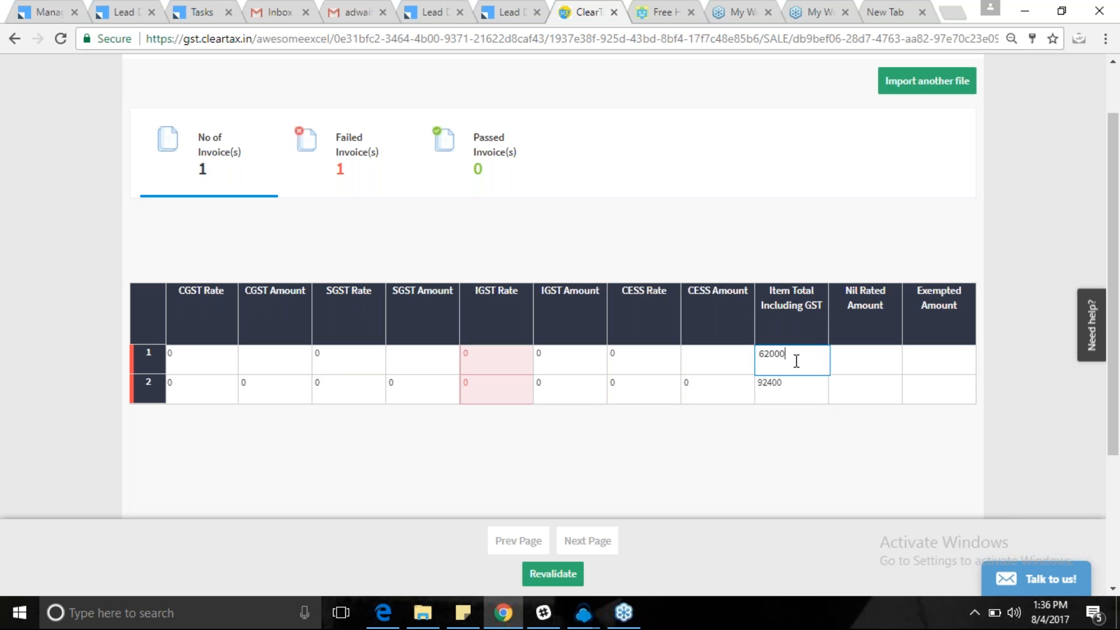
left_click(774, 383)
type("84000")
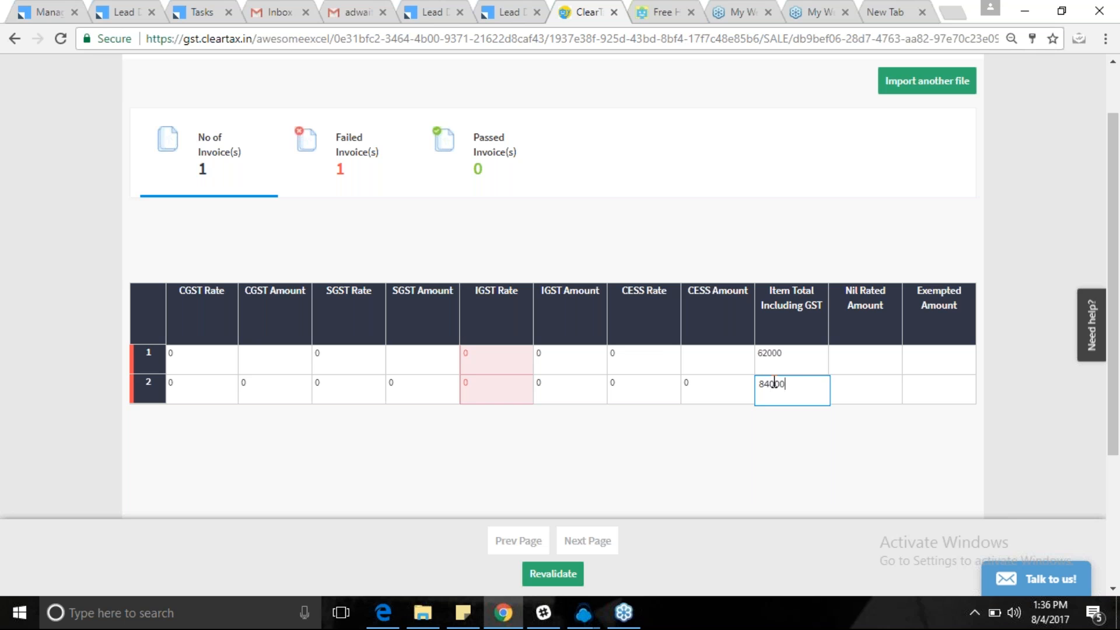
left_click(550, 575)
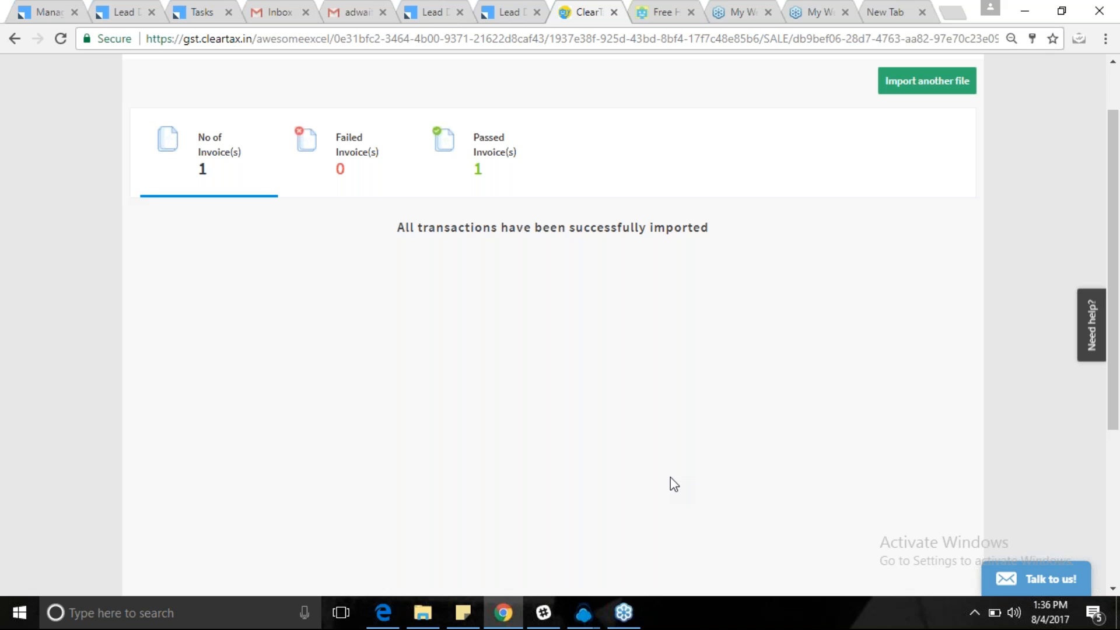
Download the Standard-Sales-Template sample and upload it for import.
scroll(560, 292, "up", 1)
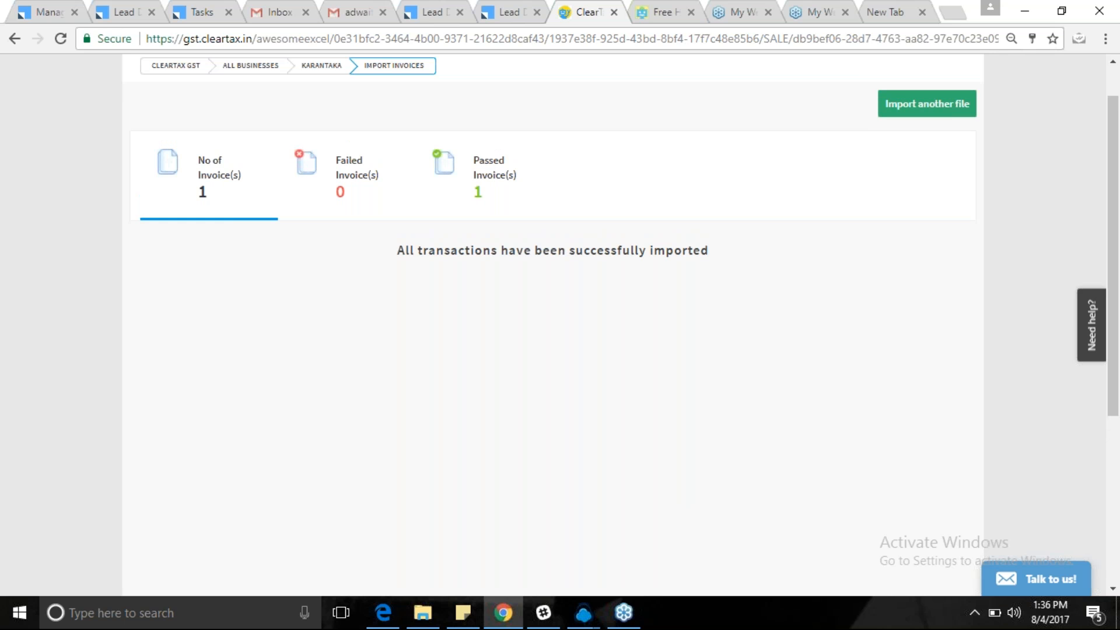
scroll(383, 117, "up", 1)
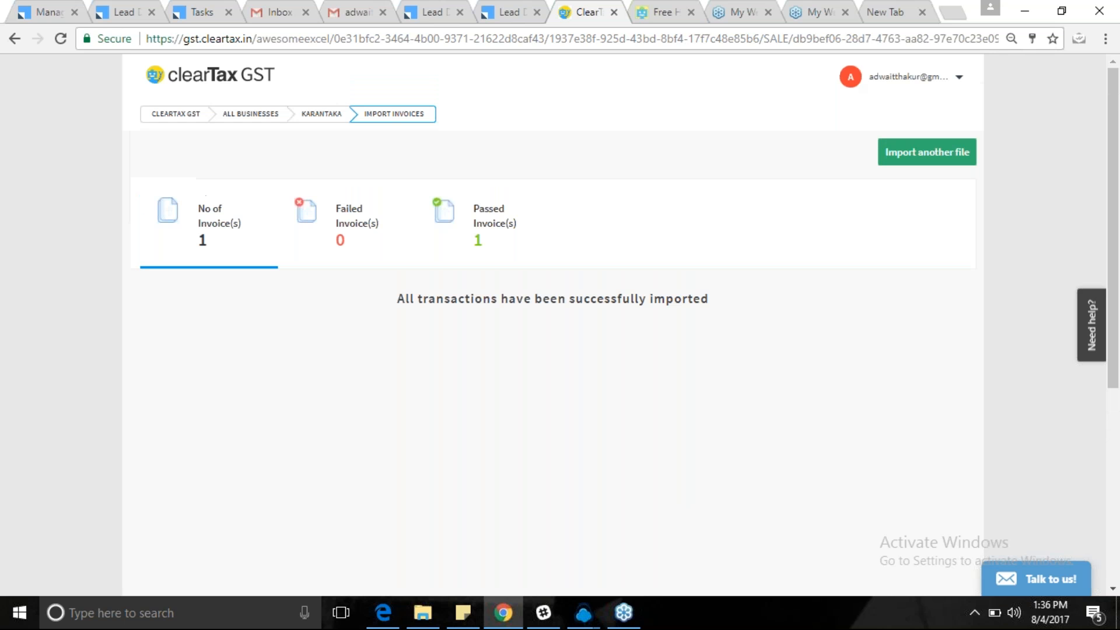
left_click(382, 115)
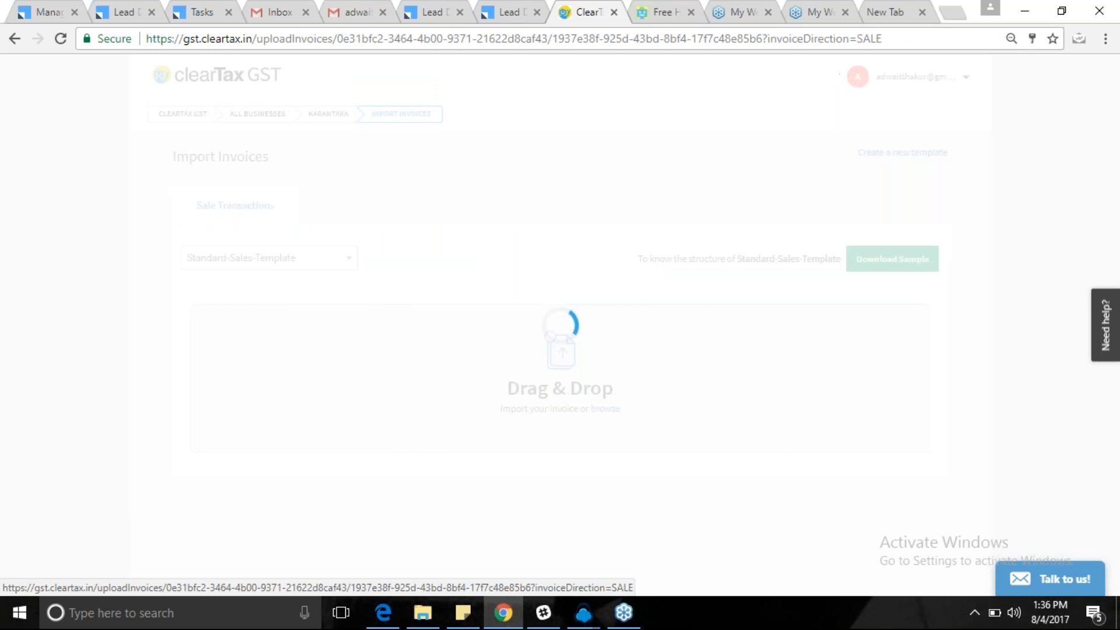
left_click(862, 260)
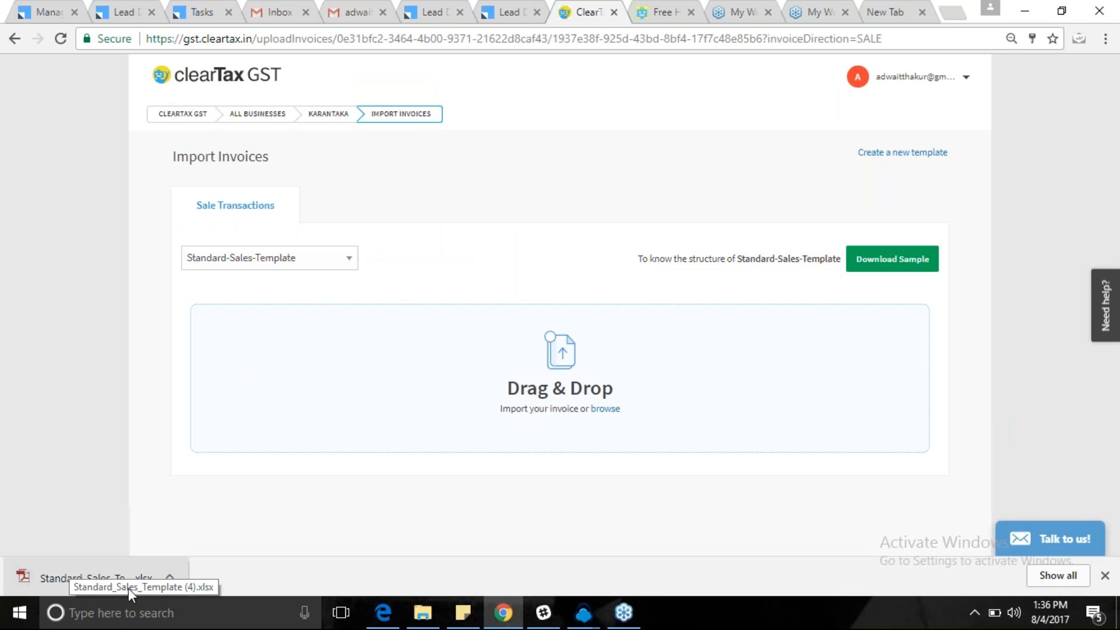
left_click_drag(87, 574, 717, 364)
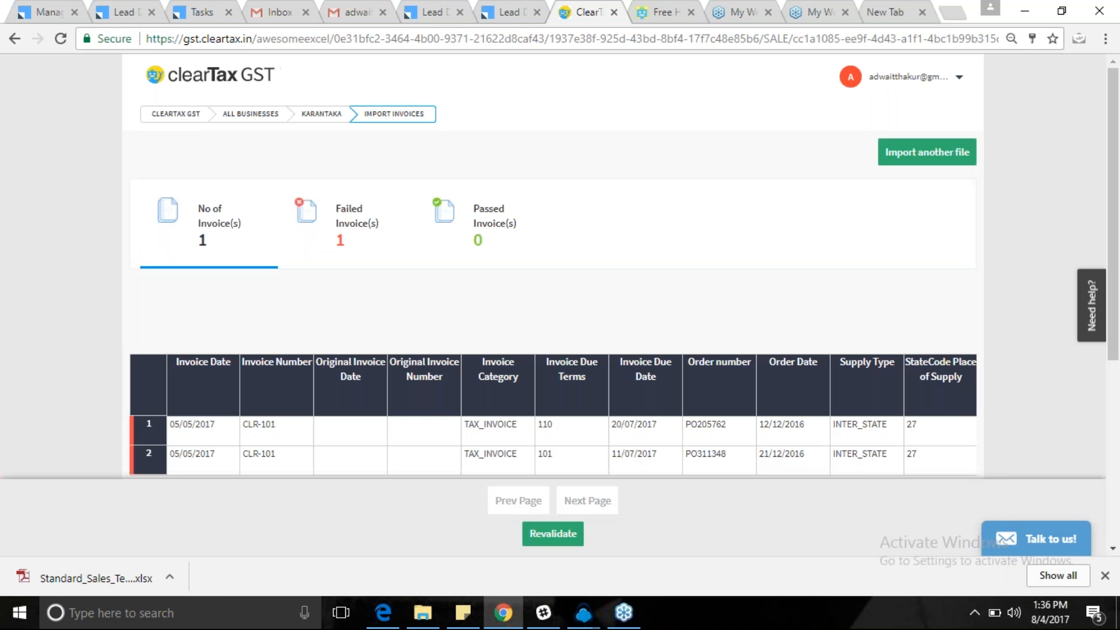
Review the failed CLR-101 invoice rows from Invoice Date to Customer Billing GSTIN.
scroll(467, 425, "down", 3)
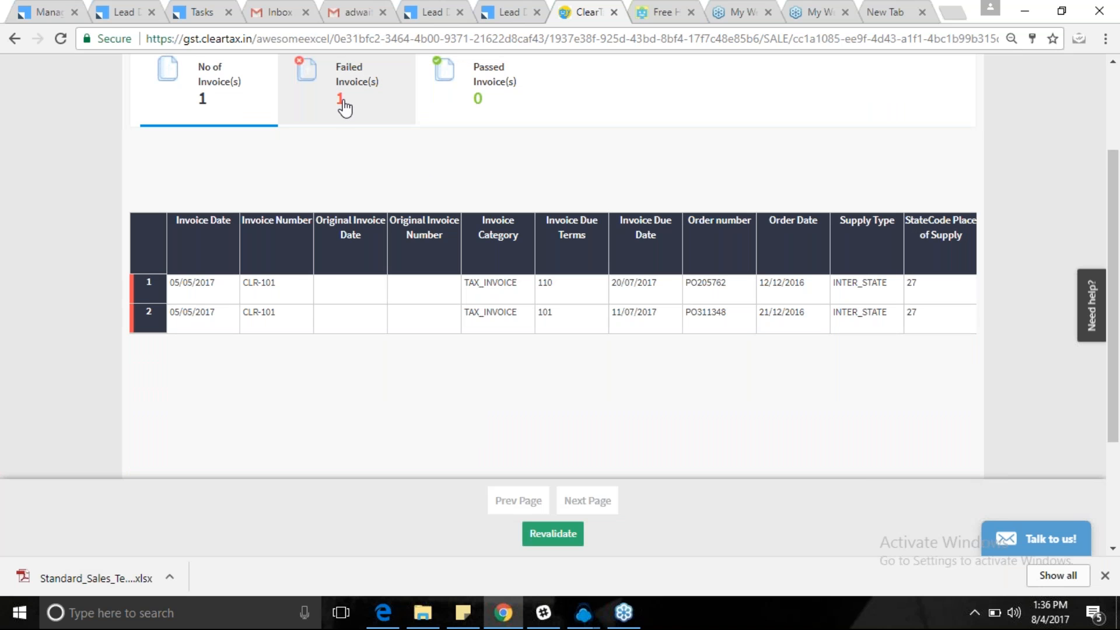
left_click(272, 283)
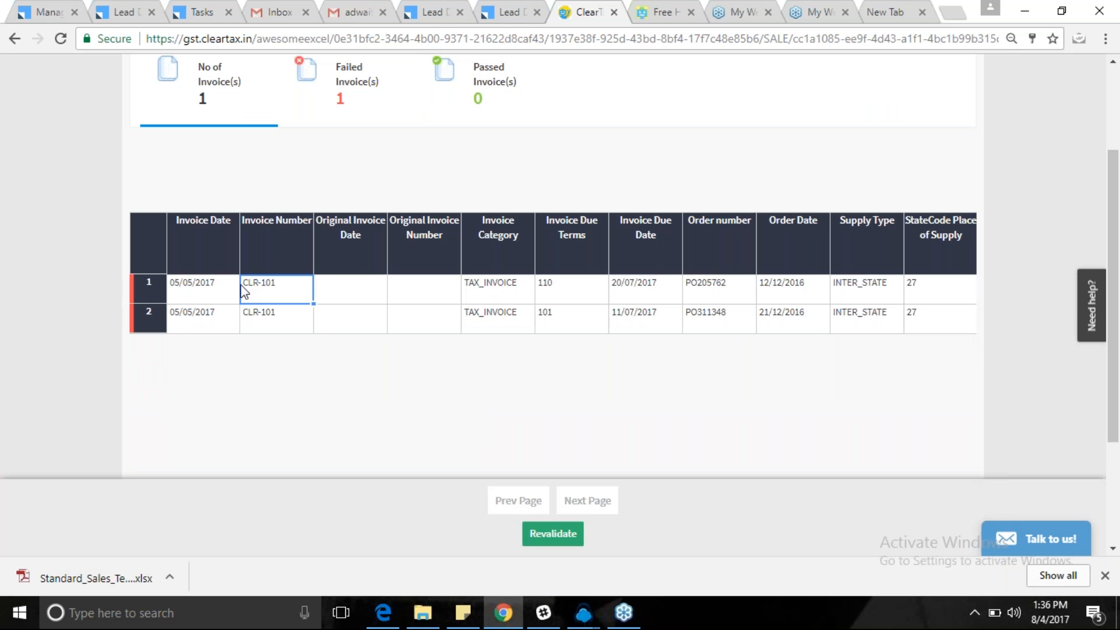
left_click(279, 316)
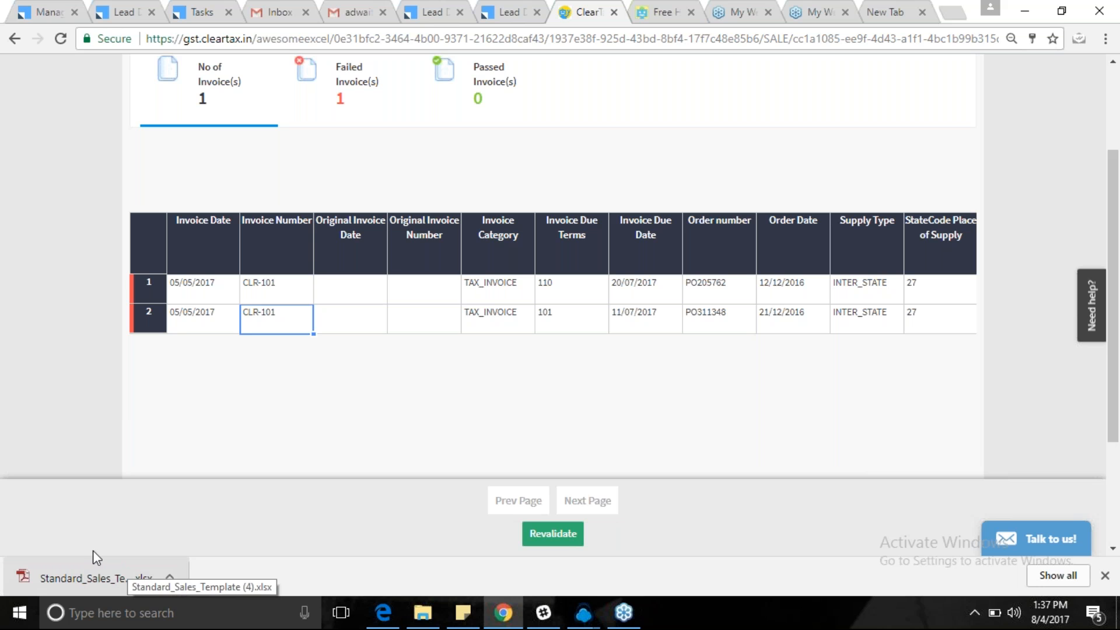
left_click(216, 292)
key("Tab")
key("Tab")
key("Tab")
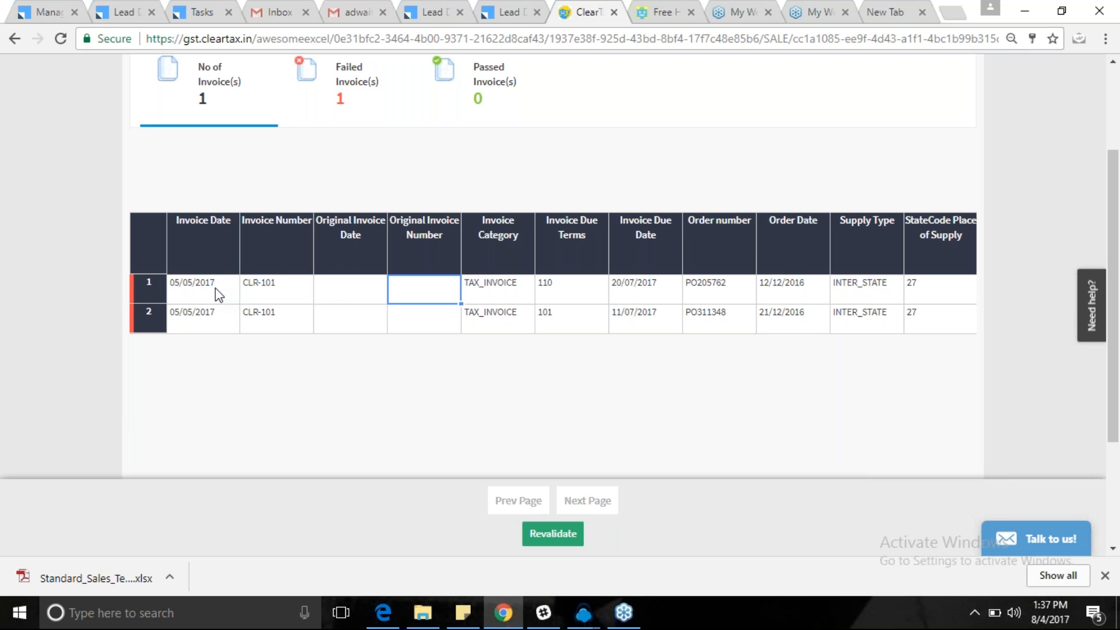
key("Tab")
key("Tab")
key("Tab")
key("Tab")
key("Tab")
key("Tab")
key("Tab")
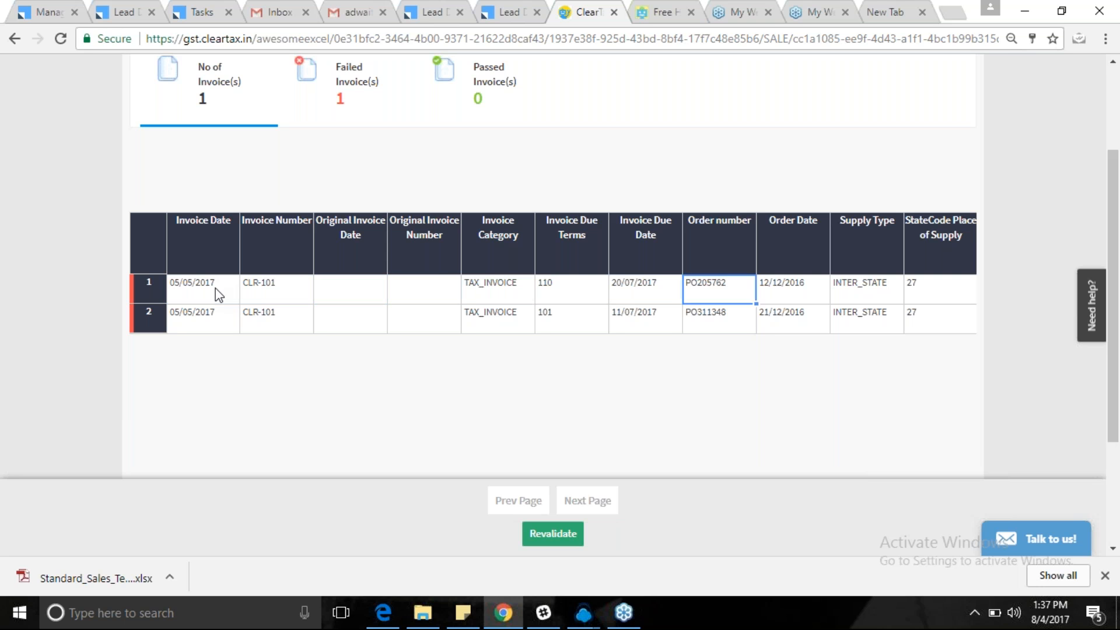
key("Tab")
key("Tab")
key("Tab")
key("Tab")
key("Tab")
key("Tab")
key("Tab")
key("Tab")
key("Tab")
key("Tab")
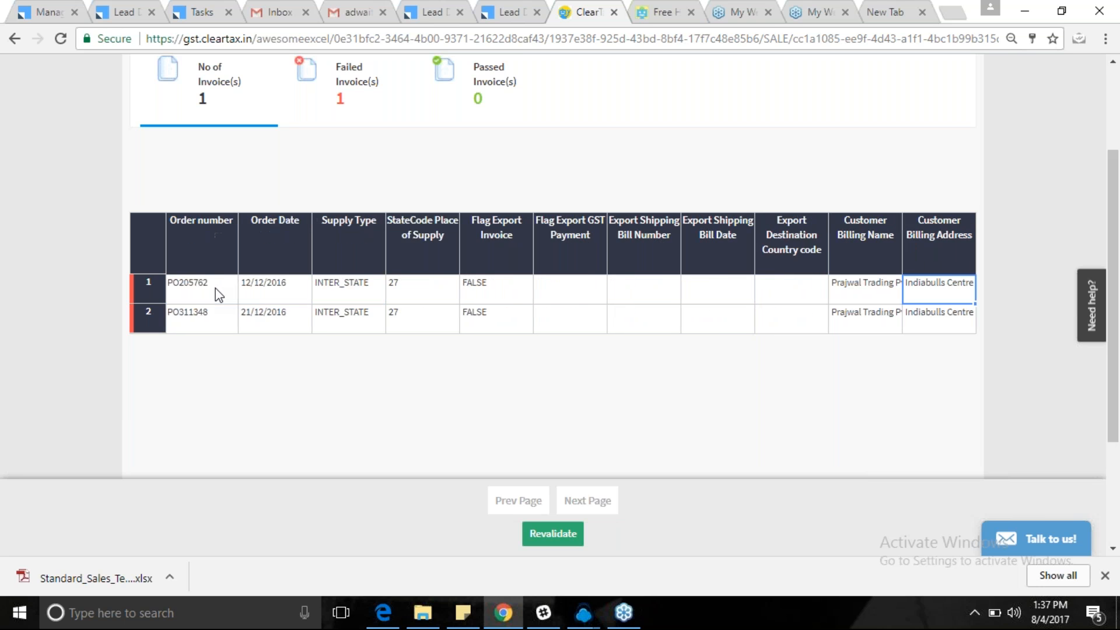
key("Tab")
key("Tab")
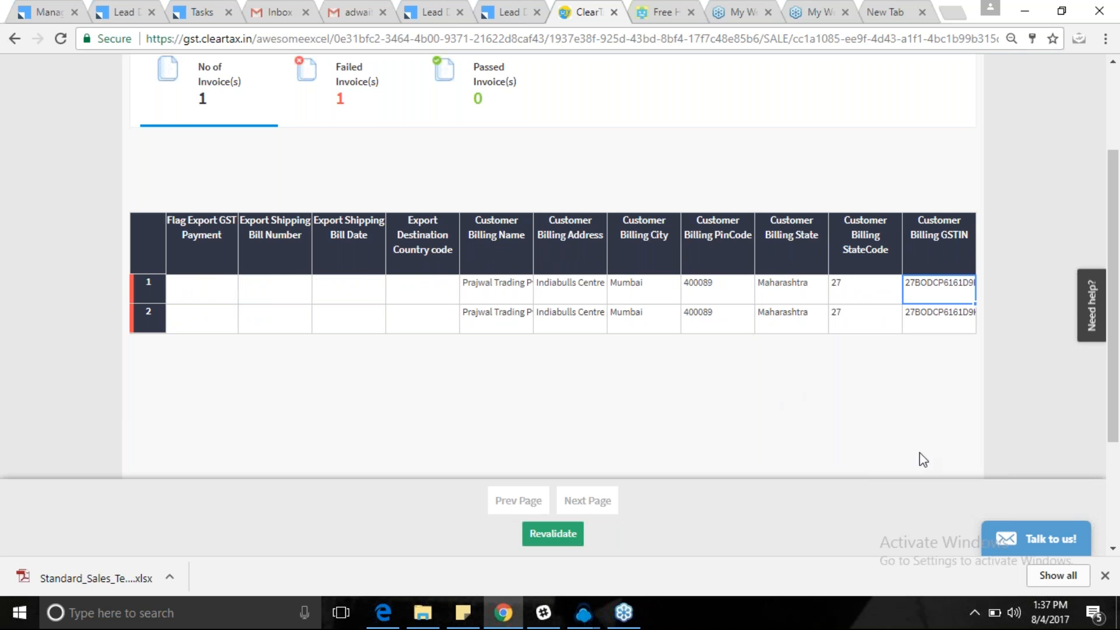
left_click(1016, 365)
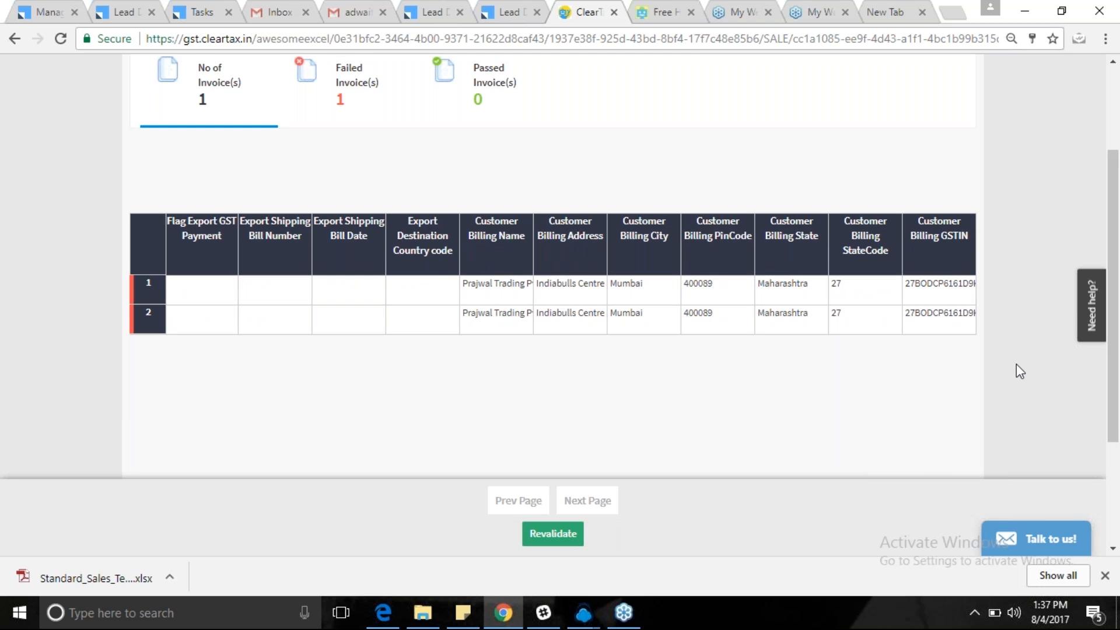
Go back through Import Invoices to the KARANTAKA GSTIN dashboard.
scroll(1016, 371, "up", 3)
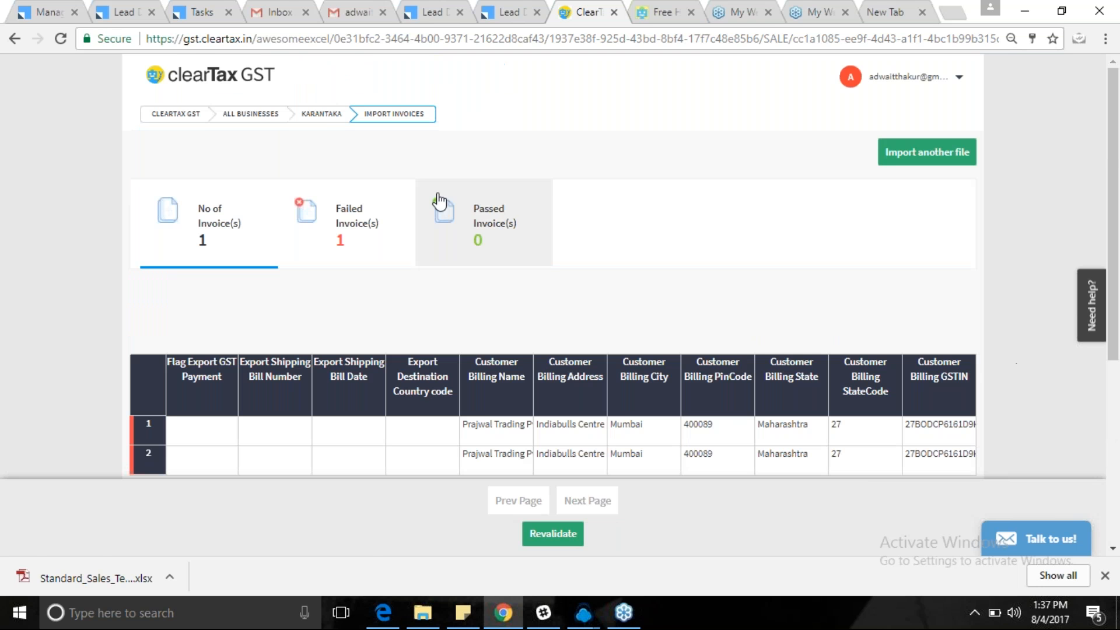
left_click(374, 120)
left_click(339, 114)
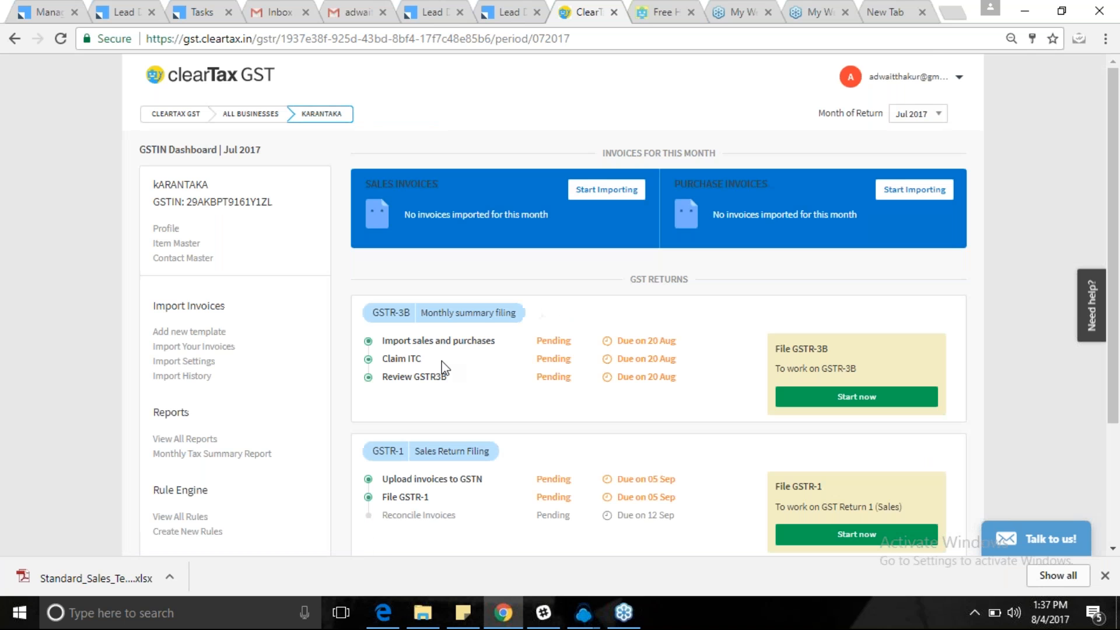
Open the page for adding a new import template.
left_click(202, 333)
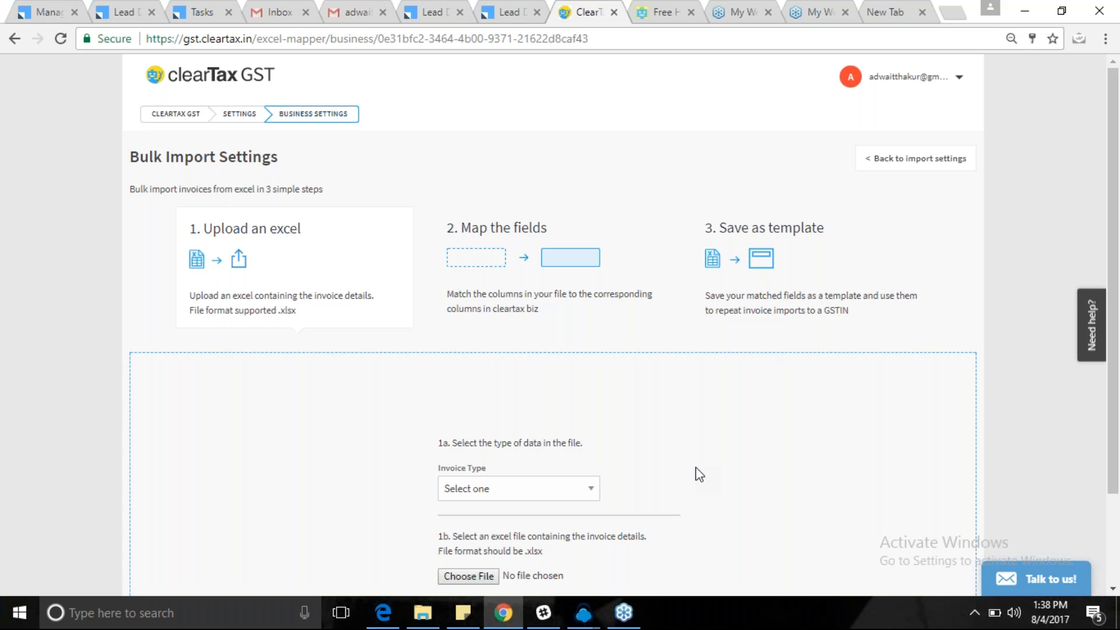
scroll(699, 475, "down", 1)
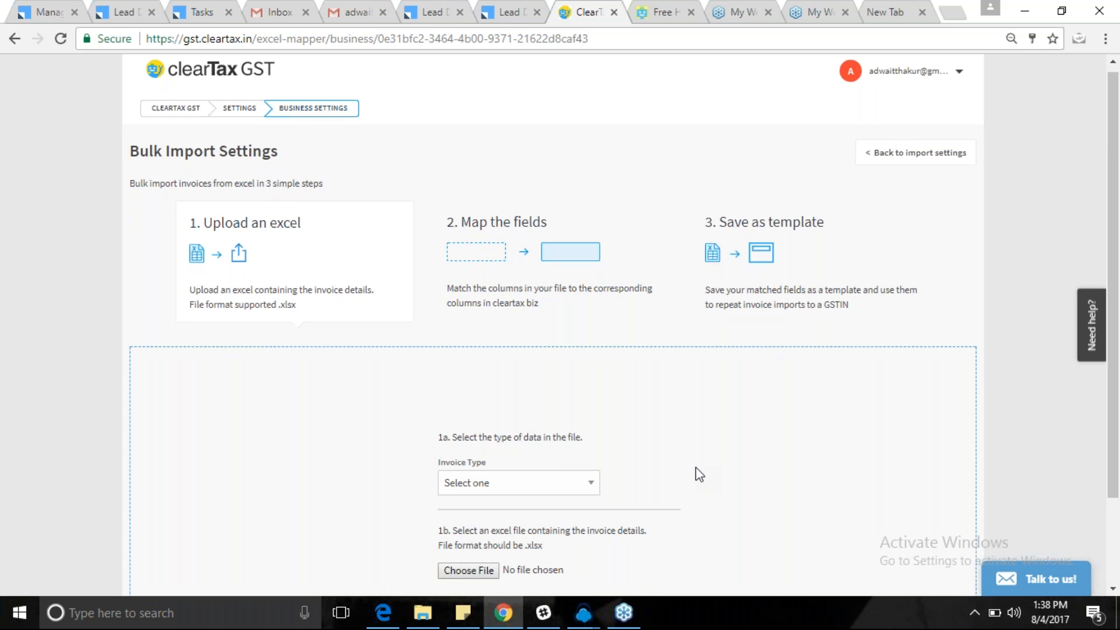
scroll(699, 475, "down", 2)
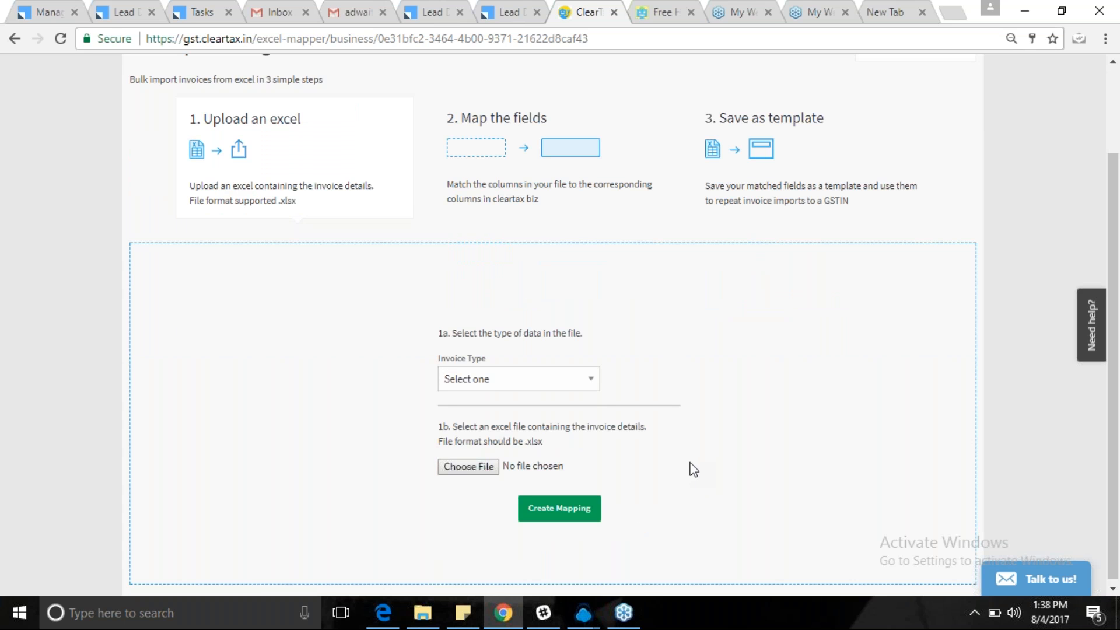
left_click_drag(202, 123, 315, 133)
left_click(315, 133)
Set the template's Invoice Type to Sales Invoices and choose a spreadsheet file.
left_click(486, 377)
left_click(458, 414)
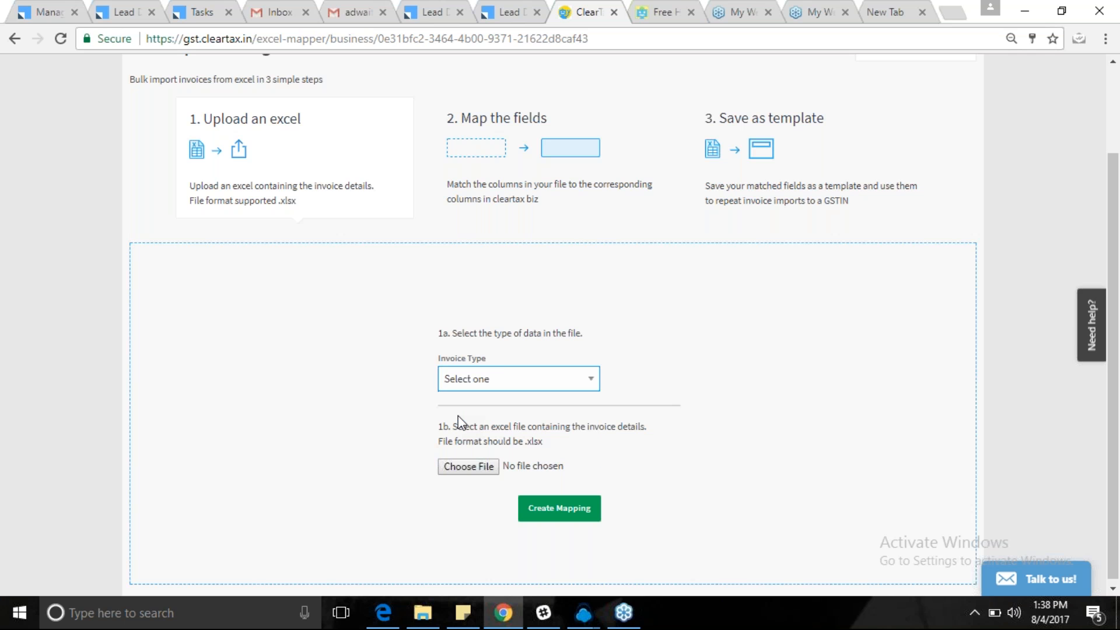
left_click_drag(501, 330, 585, 332)
left_click(585, 332)
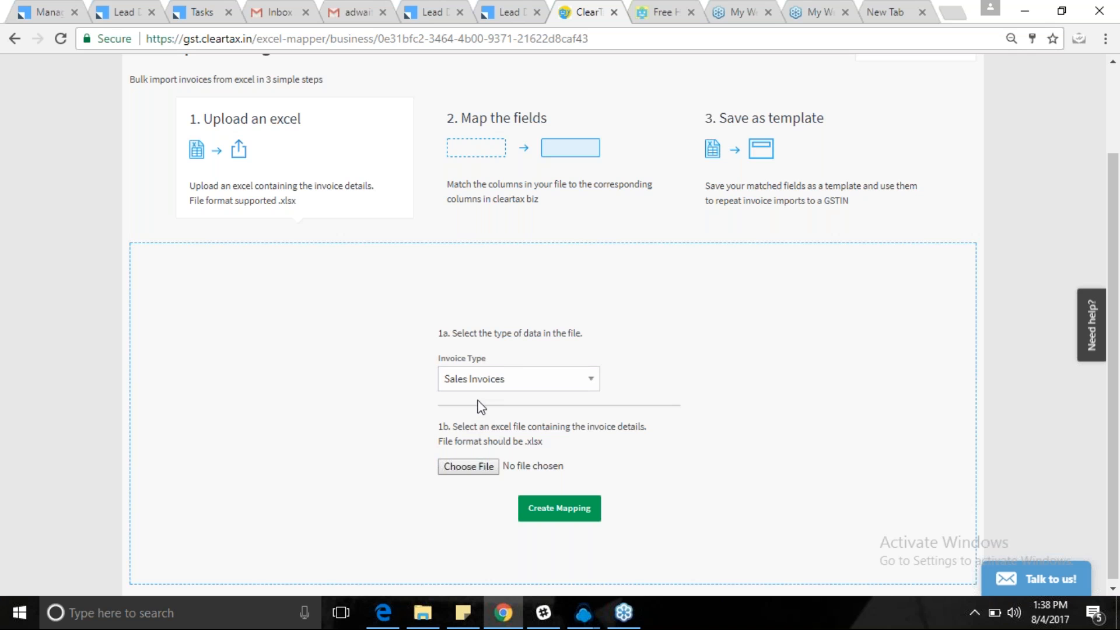
left_click(469, 467)
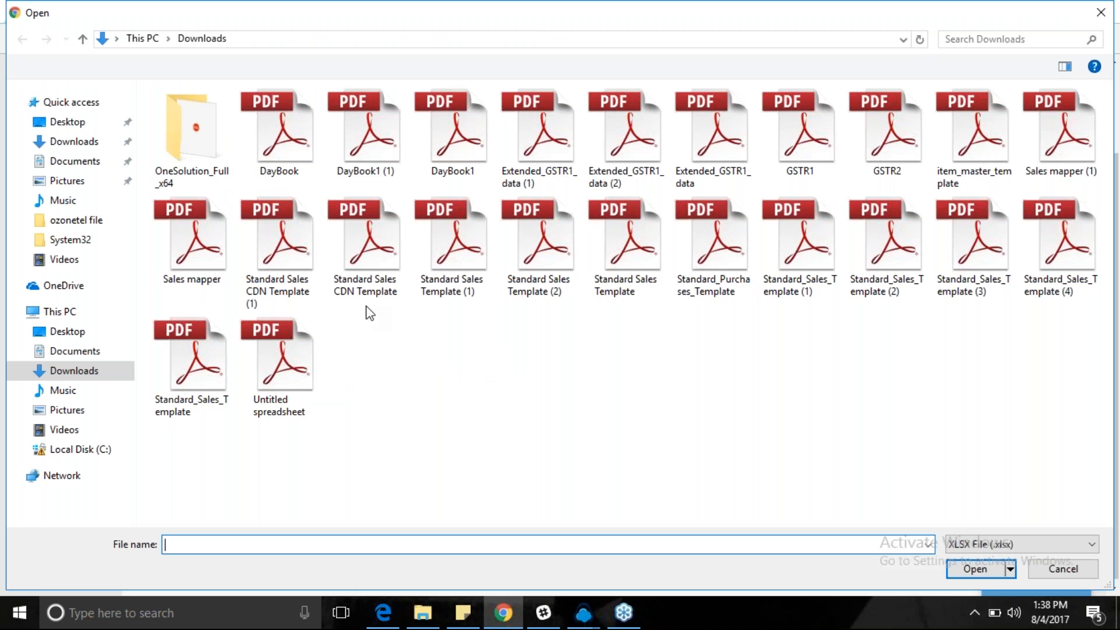
Upload Sales mapper (1).xlsx from Downloads and create the field mapping.
left_click(353, 261)
type("sa")
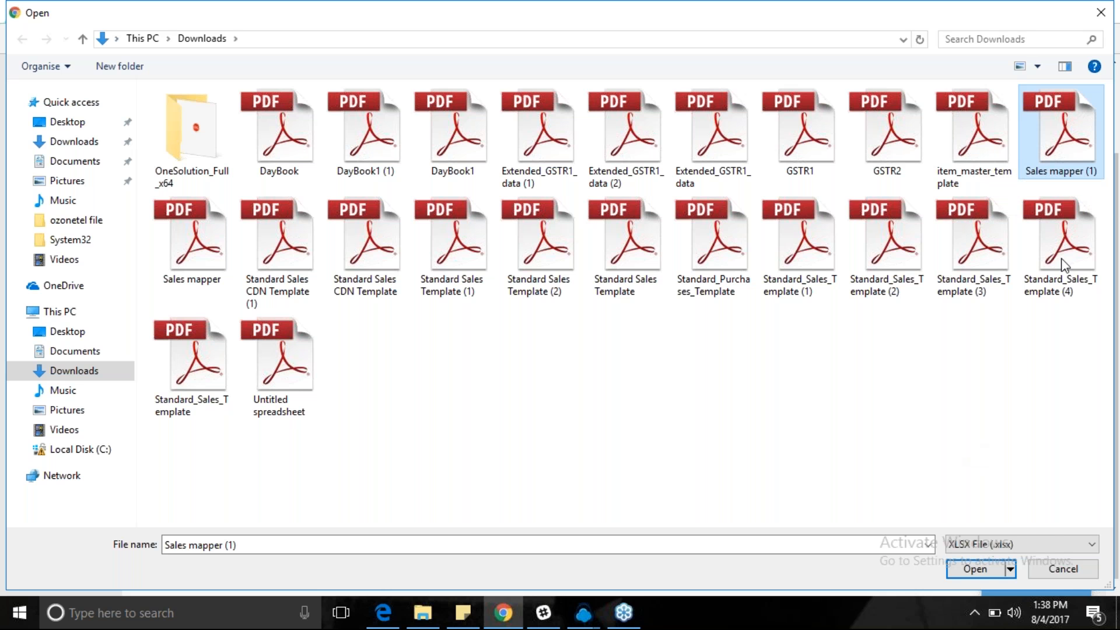
left_click(973, 570)
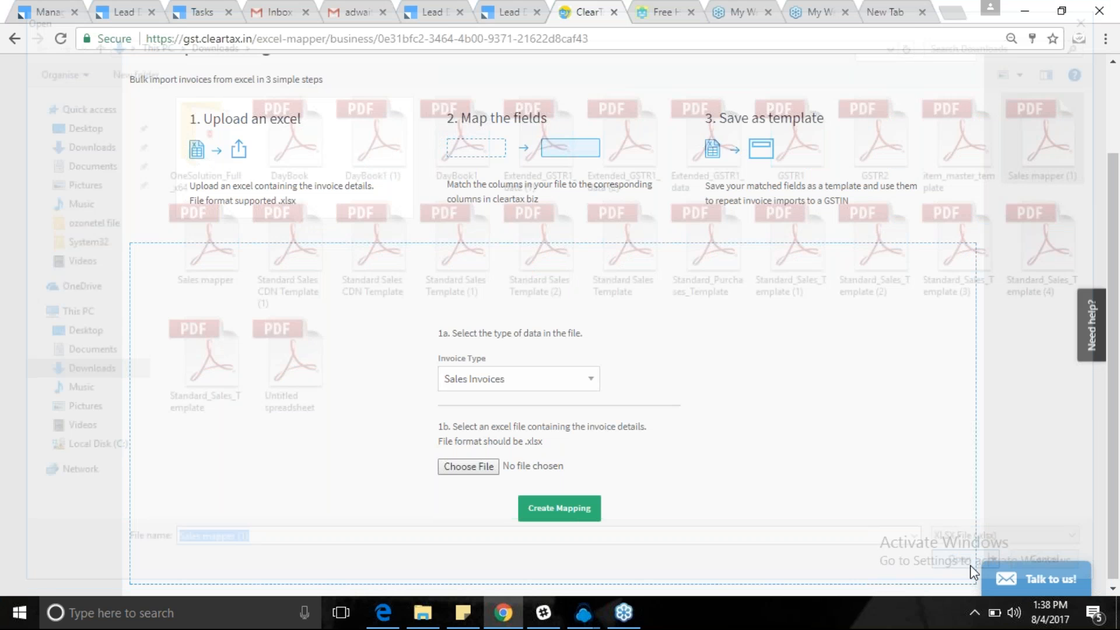
left_click_drag(461, 118, 556, 118)
left_click(556, 117)
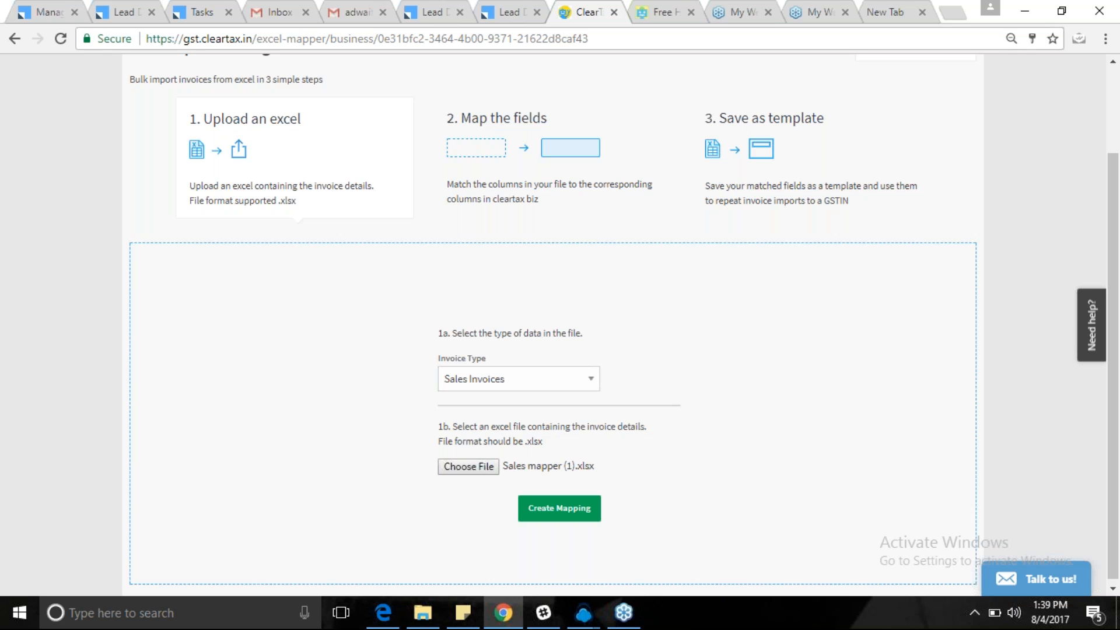
left_click(563, 512)
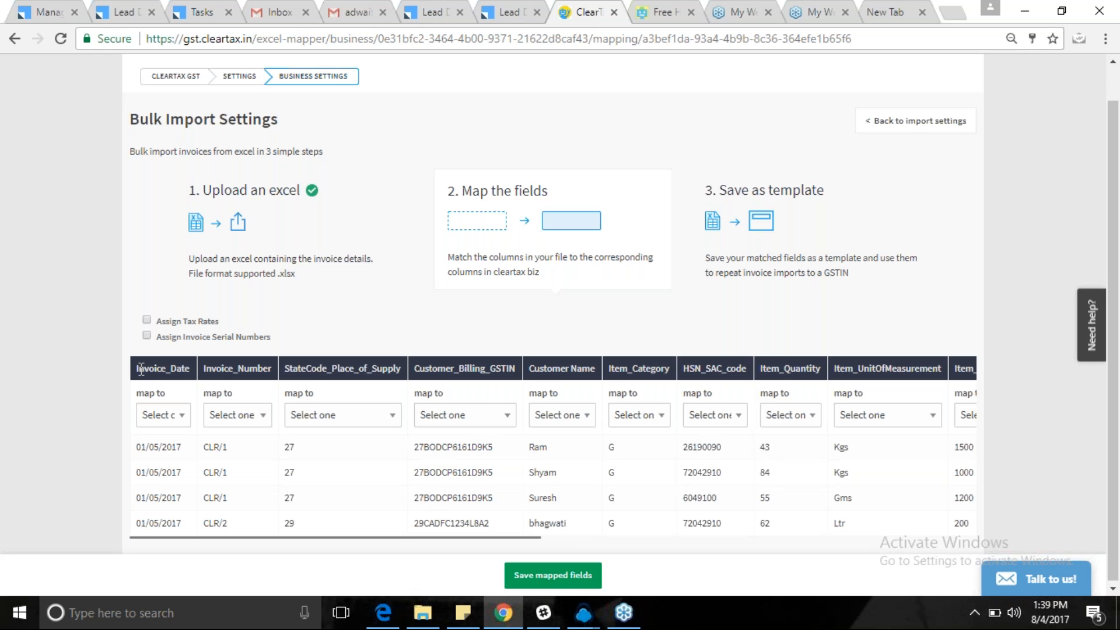
Map the Invoice_Date, Invoice_Number and StateCode_Place_of_Supply columns to their matching fields.
left_click_drag(137, 368, 187, 373)
left_click(173, 415)
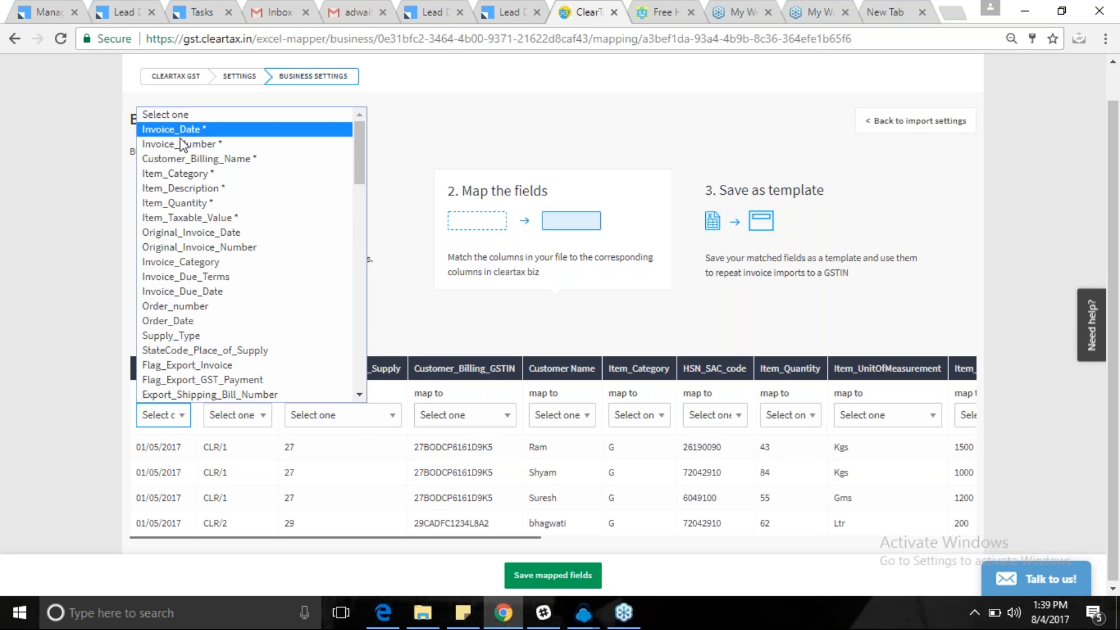
left_click(175, 130)
left_click(255, 416)
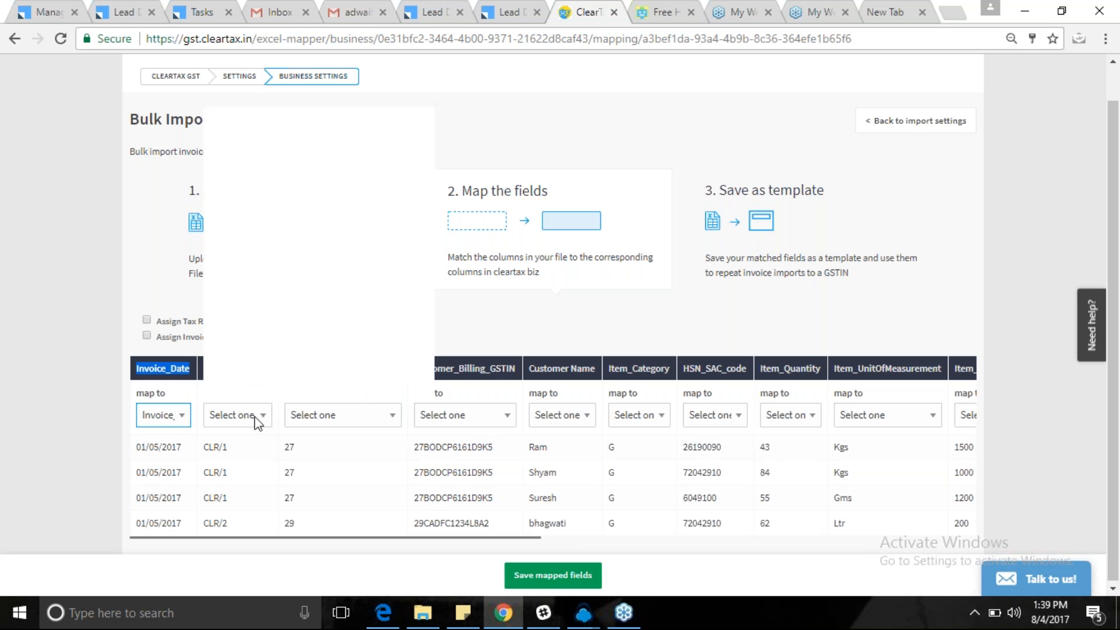
left_click(278, 126)
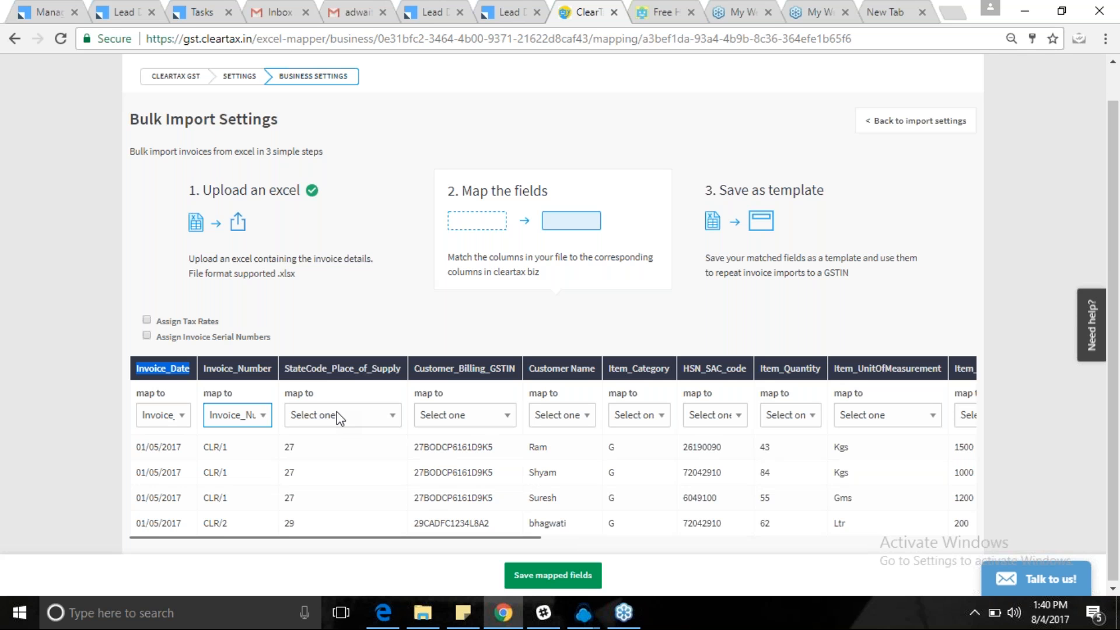
left_click(340, 415)
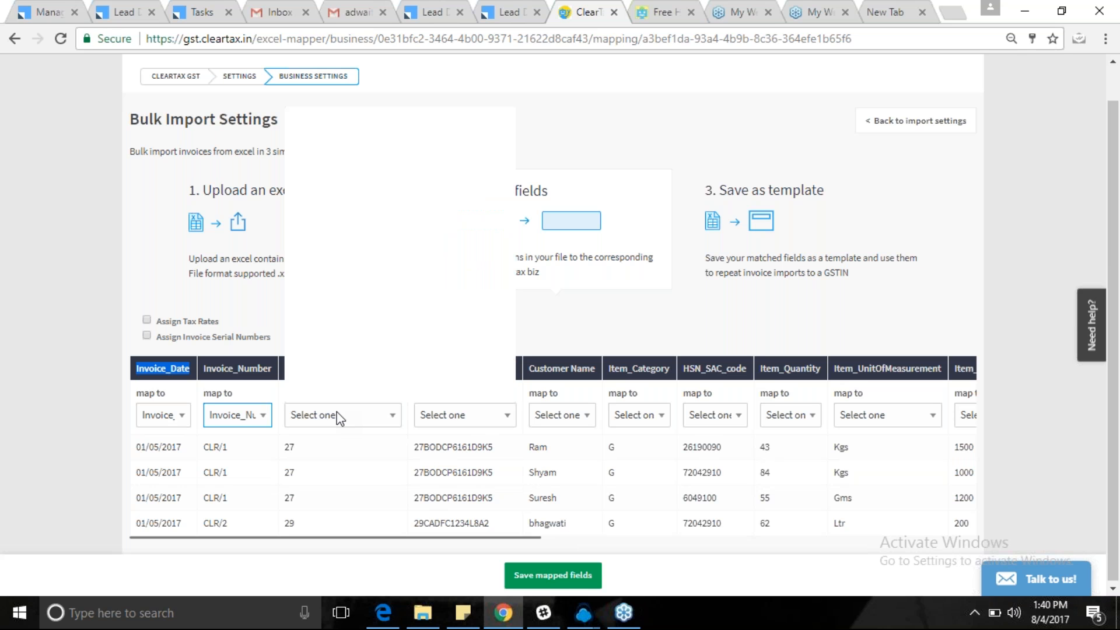
left_click(340, 415)
left_click(340, 415)
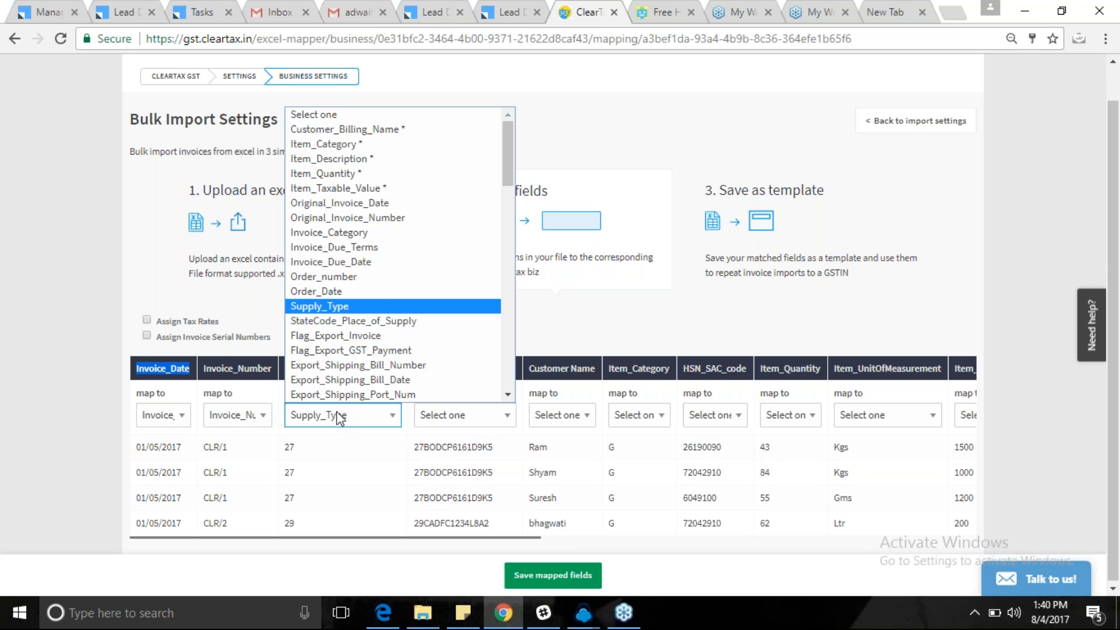
key("Down")
Map Customer_Billing_GSTIN to its field and Customer Name to Customer_Billing_Name.
left_click(472, 421)
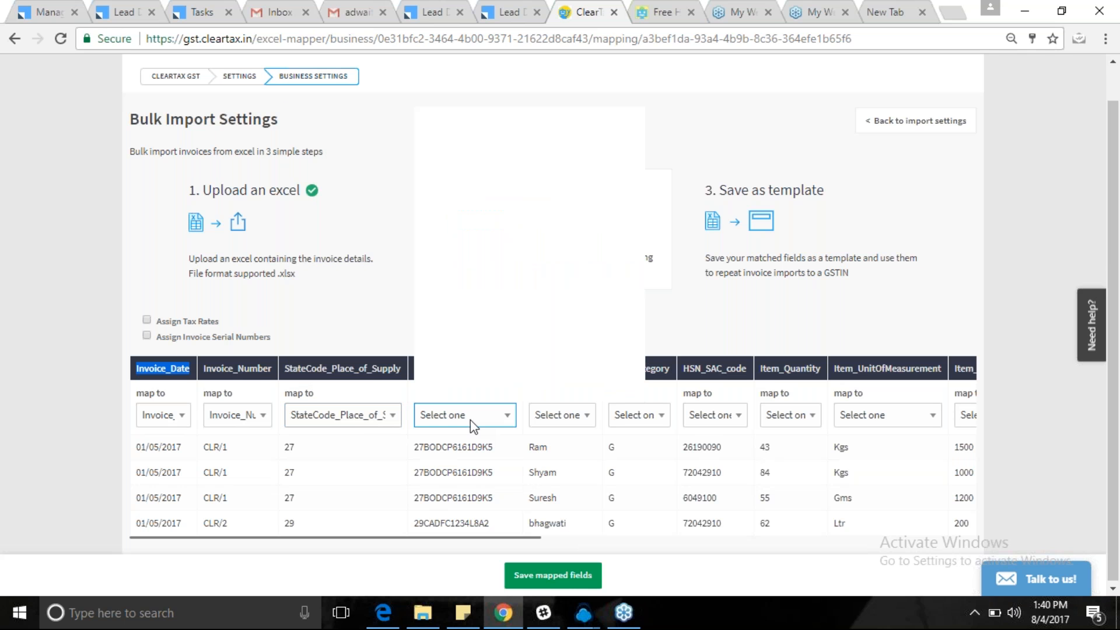
key("Down")
key("Down")
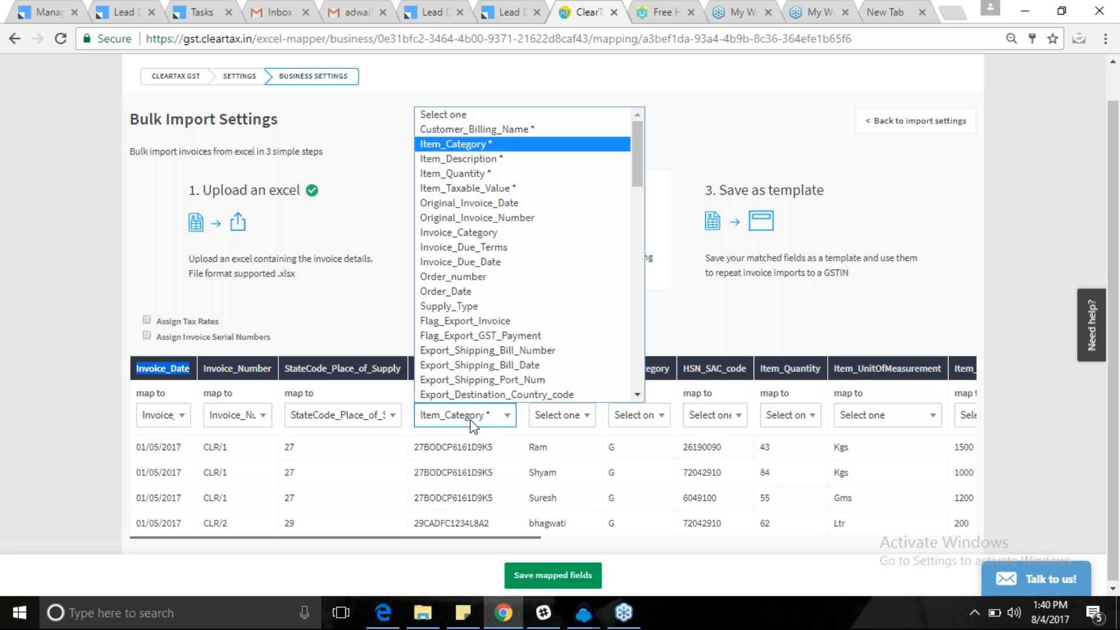
key("Down")
key("Down")
key("Down")
key("Down")
key("Down")
key("Down")
key("Down")
key("c")
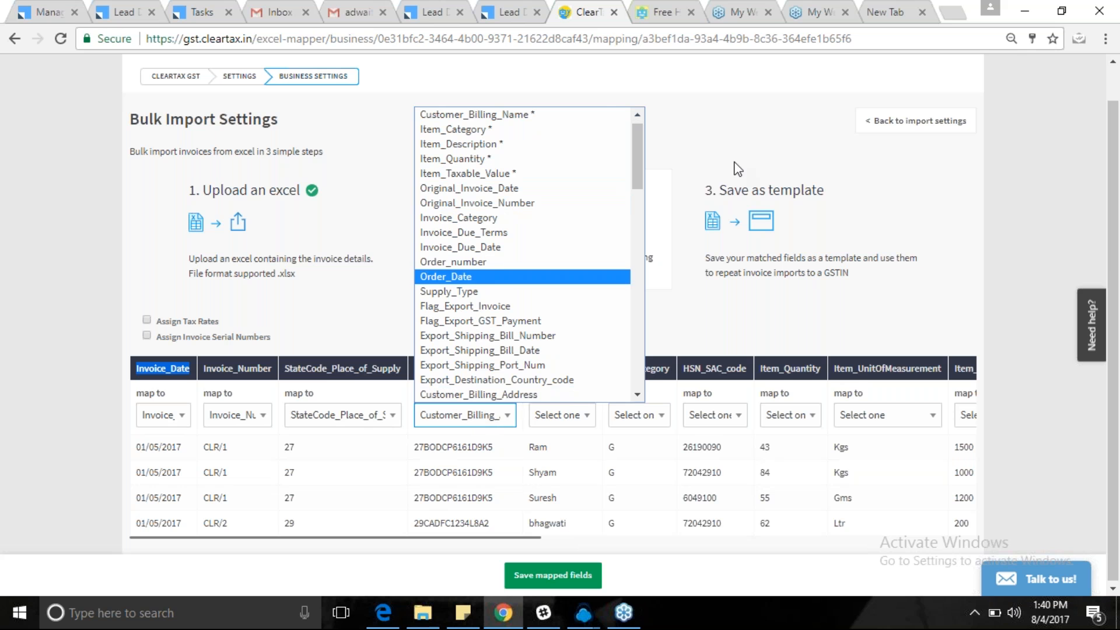
left_click_drag(638, 172, 645, 202)
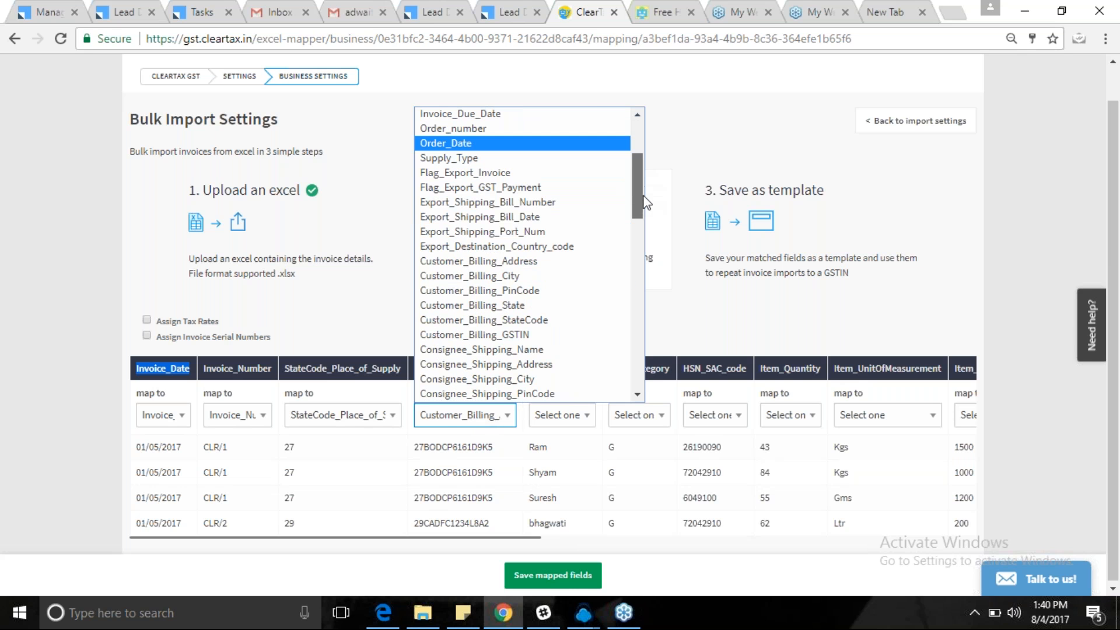
scroll(550, 282, "down", 1)
left_click(551, 290)
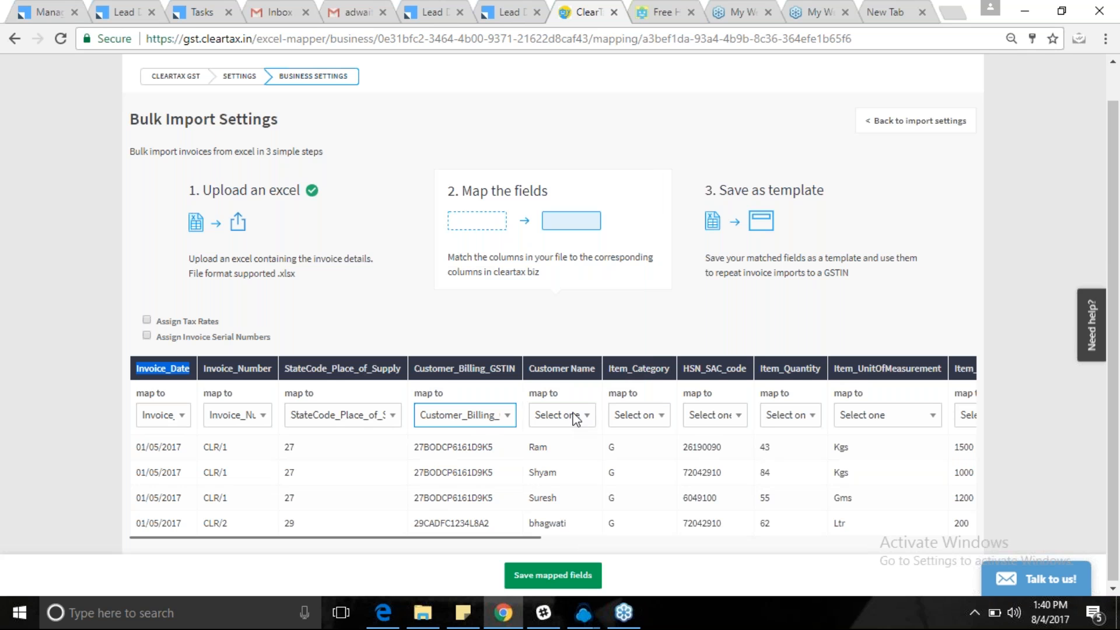
left_click(541, 324)
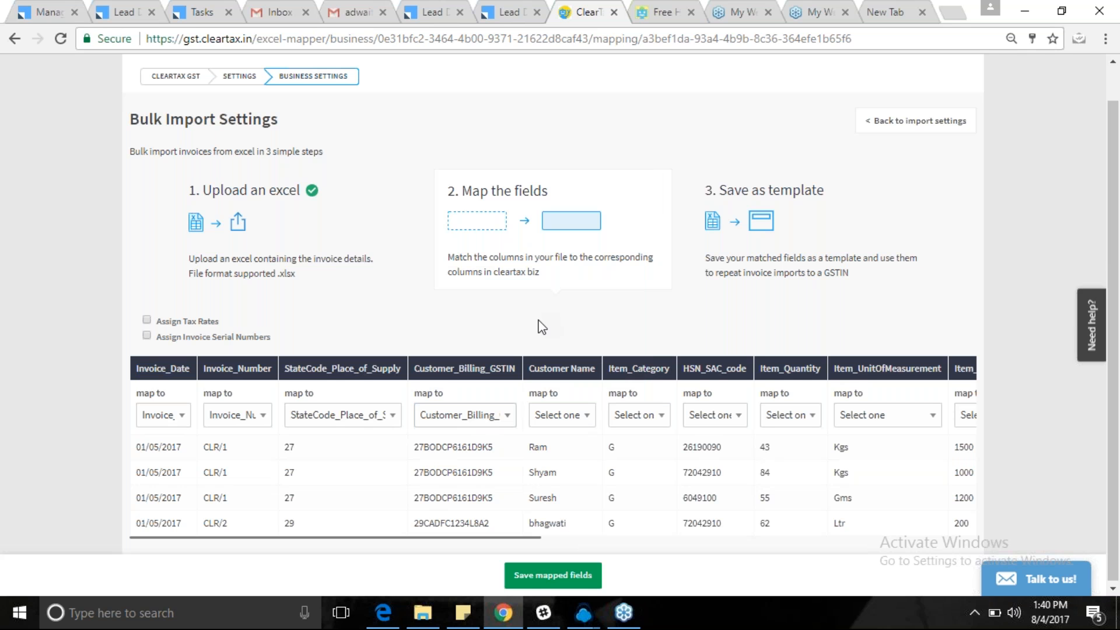
left_click(570, 422)
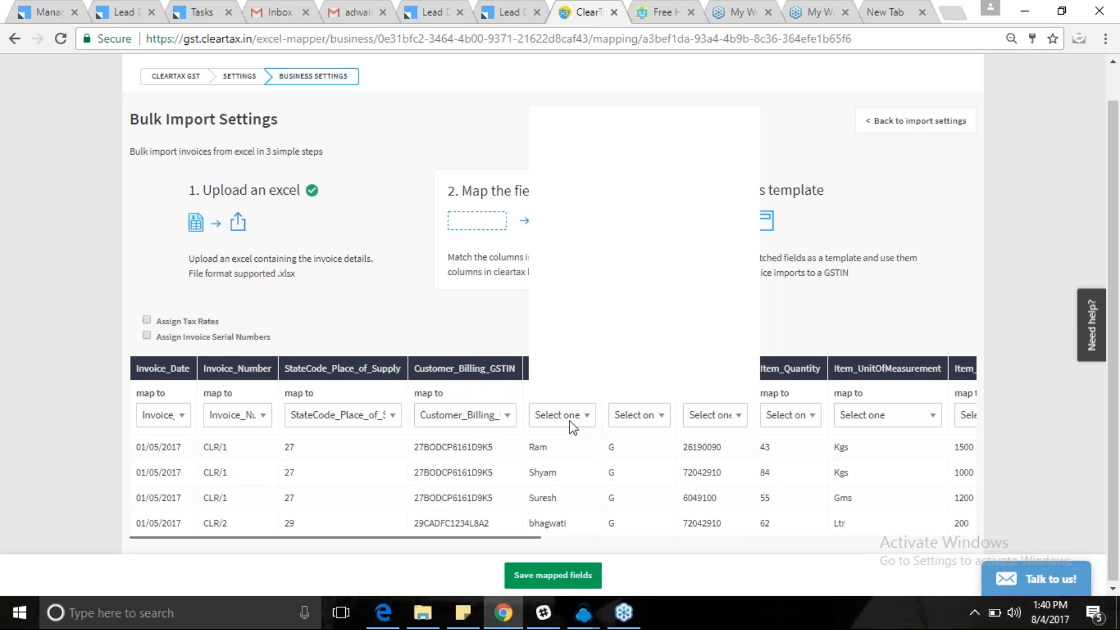
left_click(569, 421)
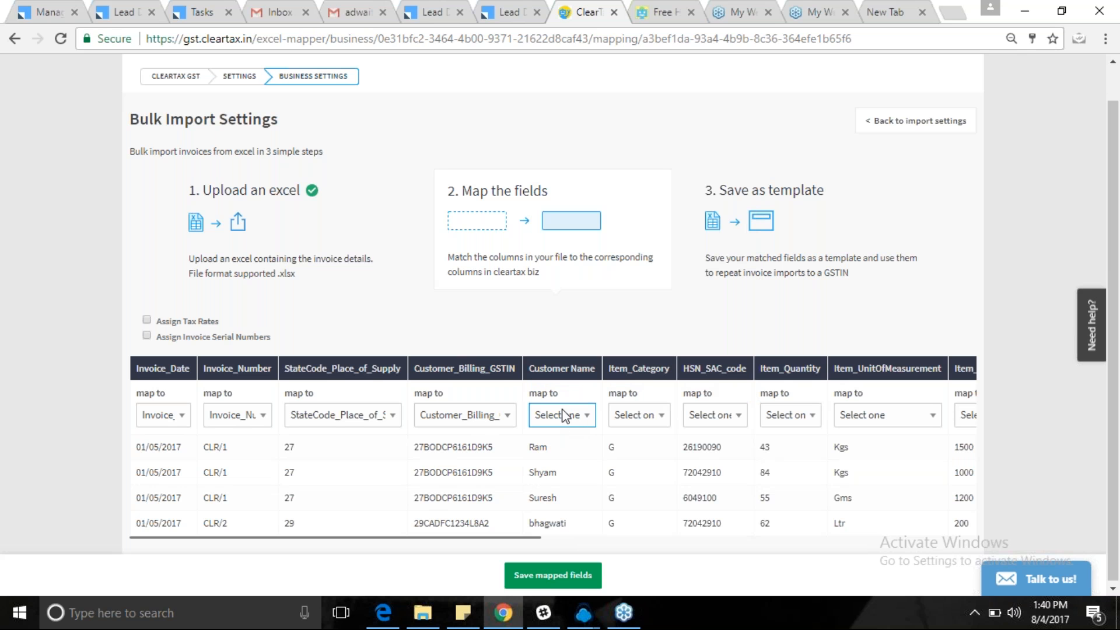
left_click(571, 417)
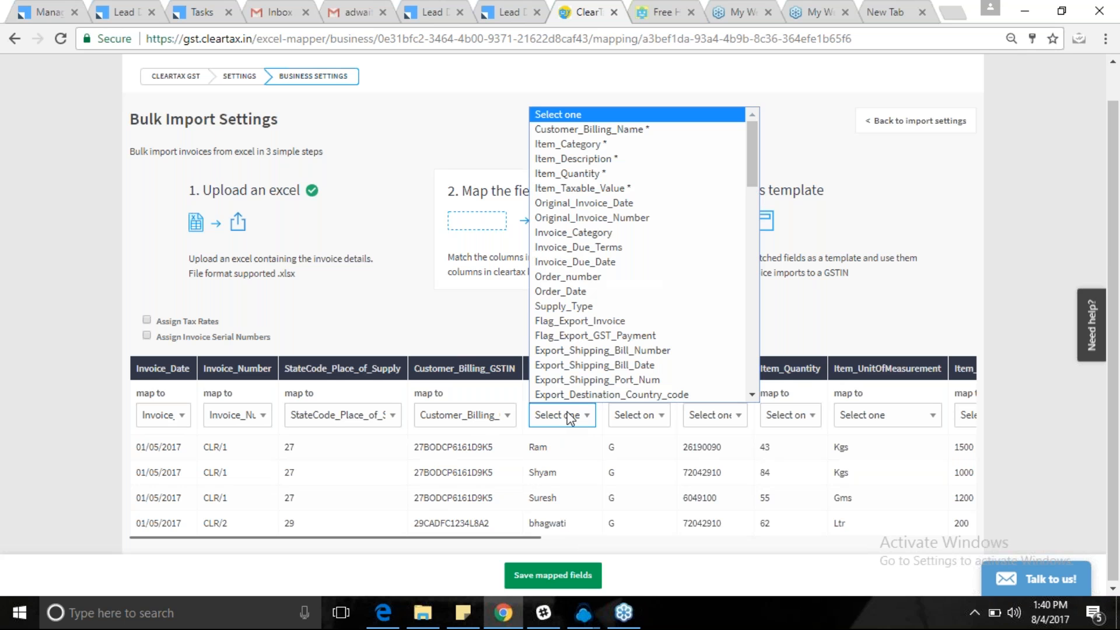
left_click(649, 138)
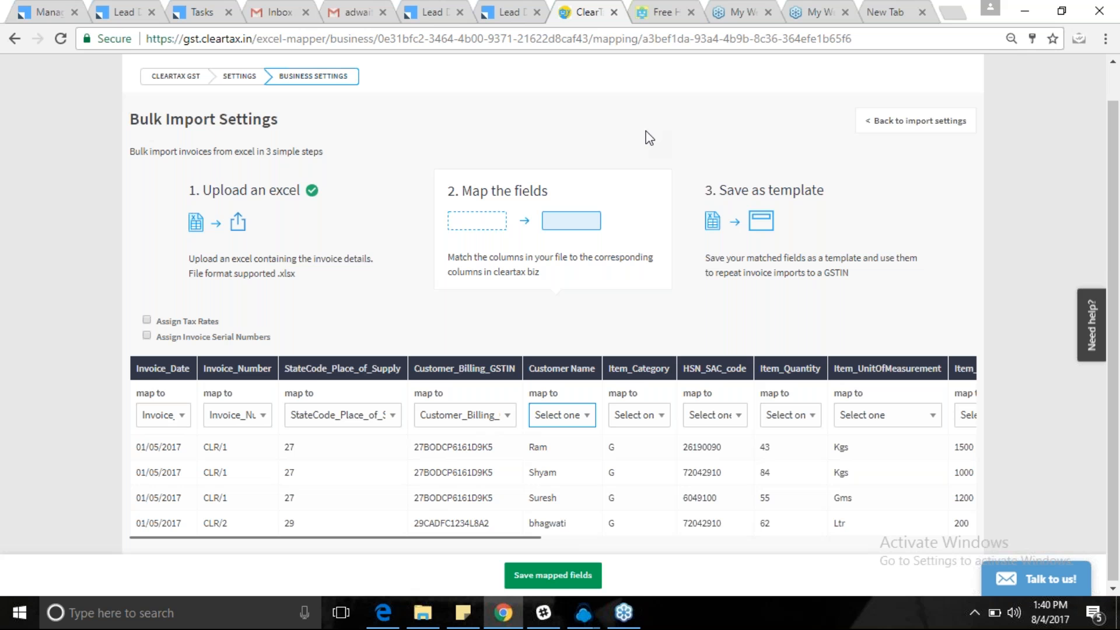
Map the Item_Category, HSN_SAC_code and Item_Quantity columns to their matching fields.
left_click(638, 414)
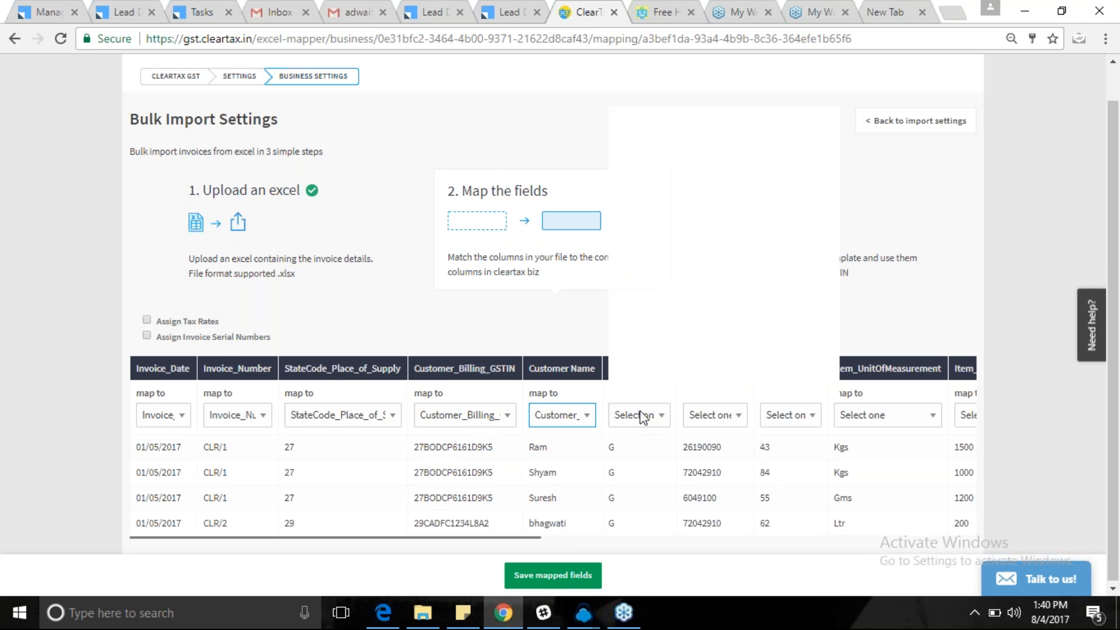
left_click(648, 130)
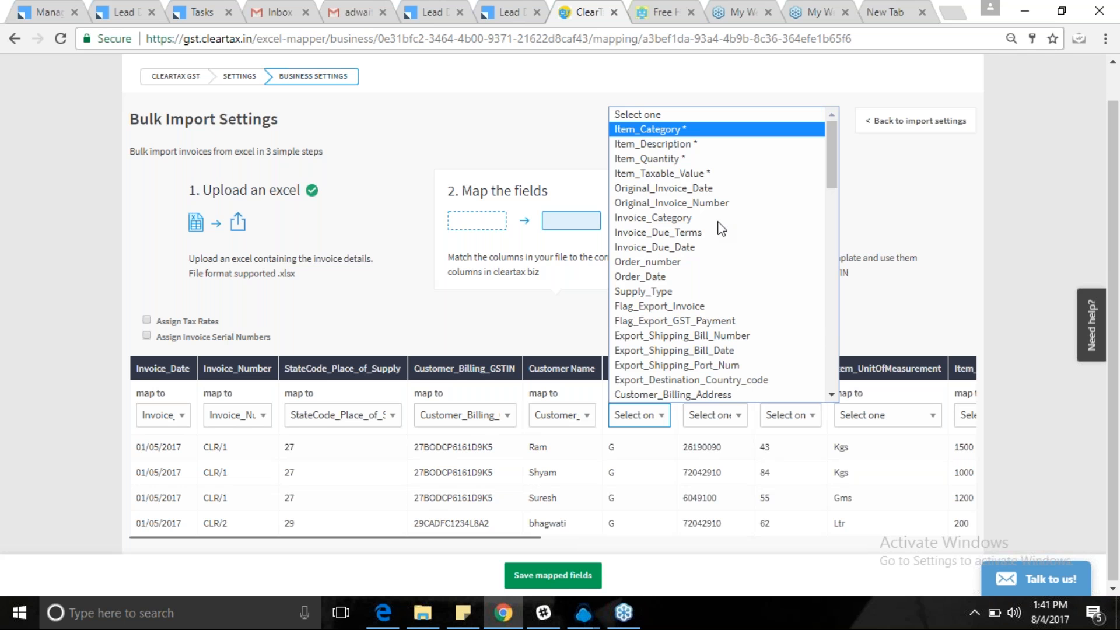
left_click(723, 415)
key("h")
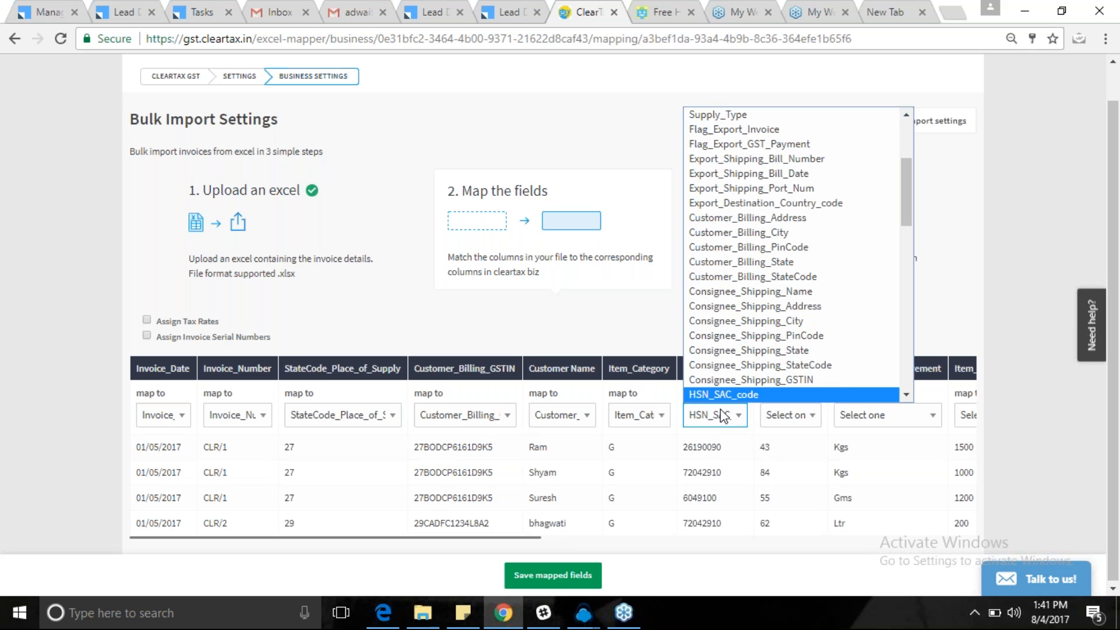
key("Return")
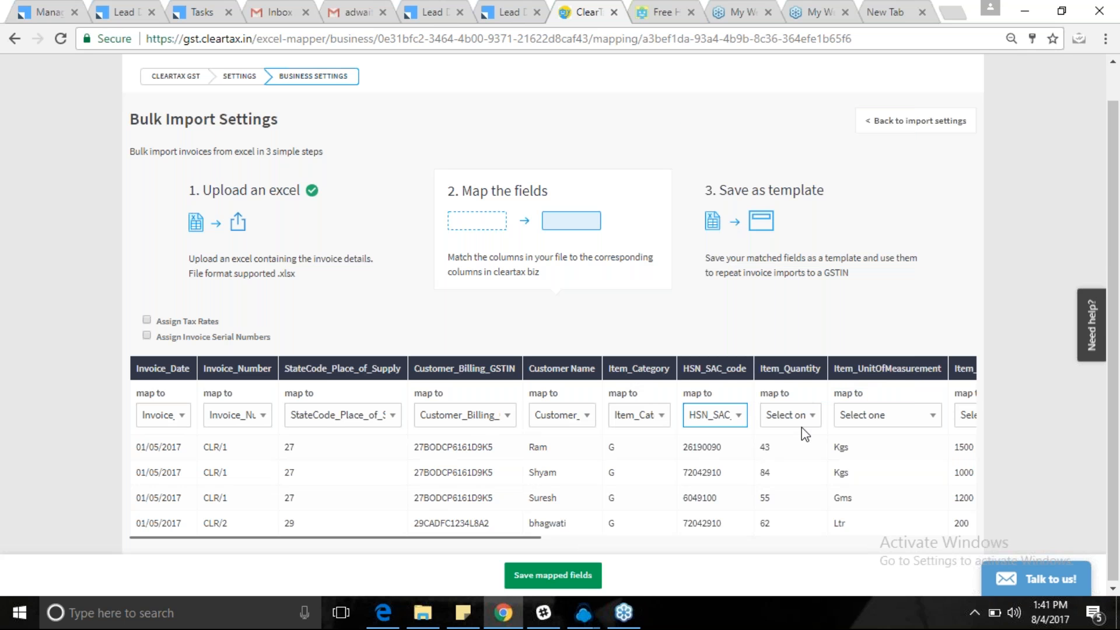
left_click(788, 417)
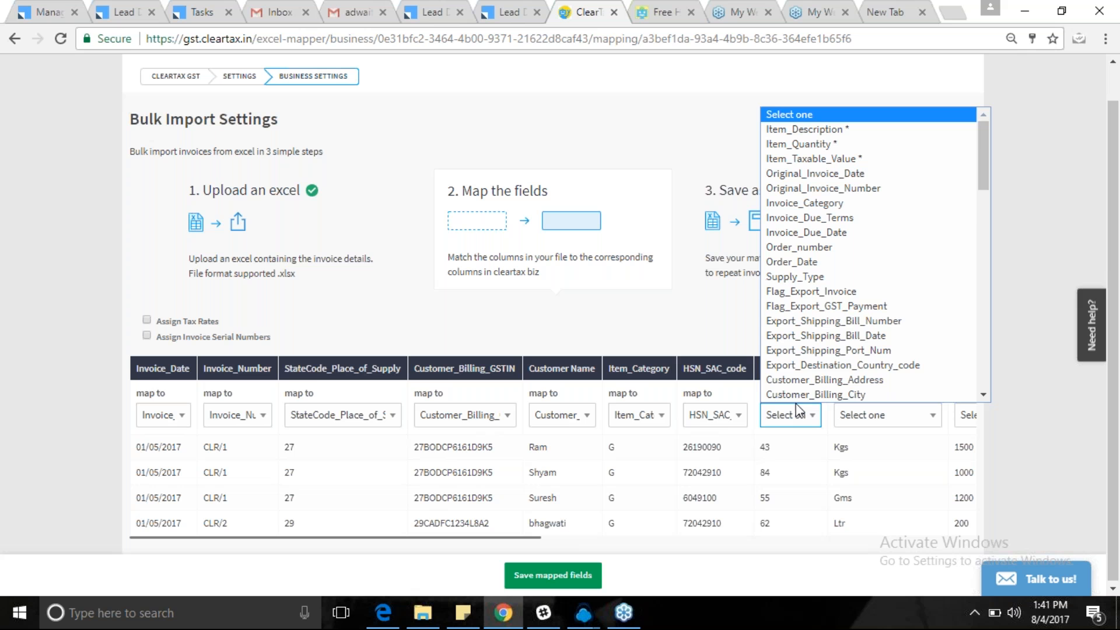
key("i")
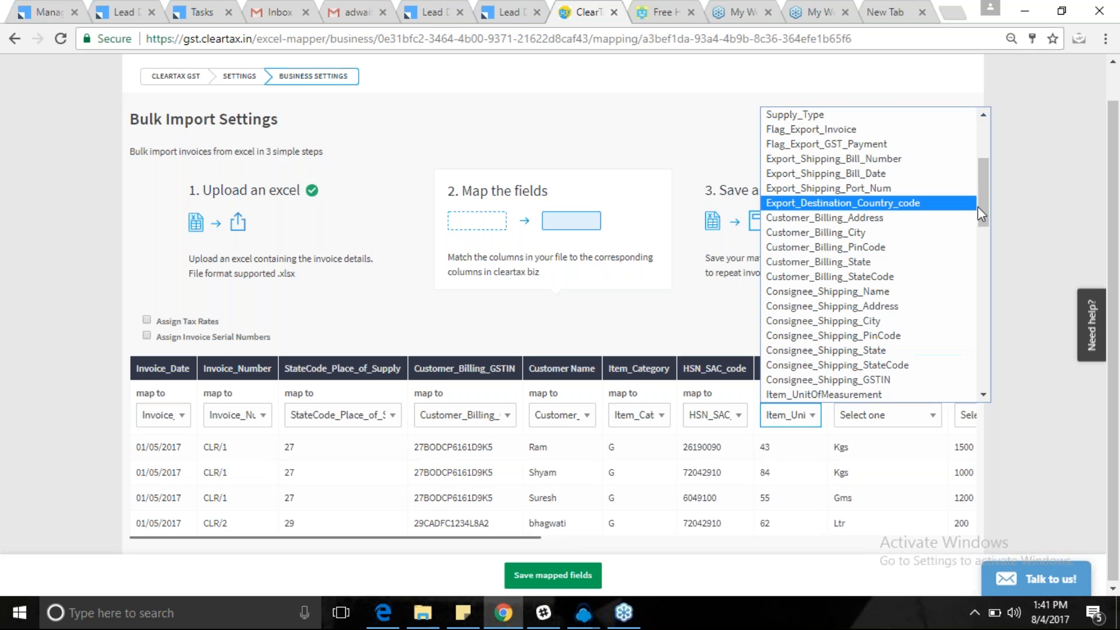
left_click_drag(982, 208, 985, 159)
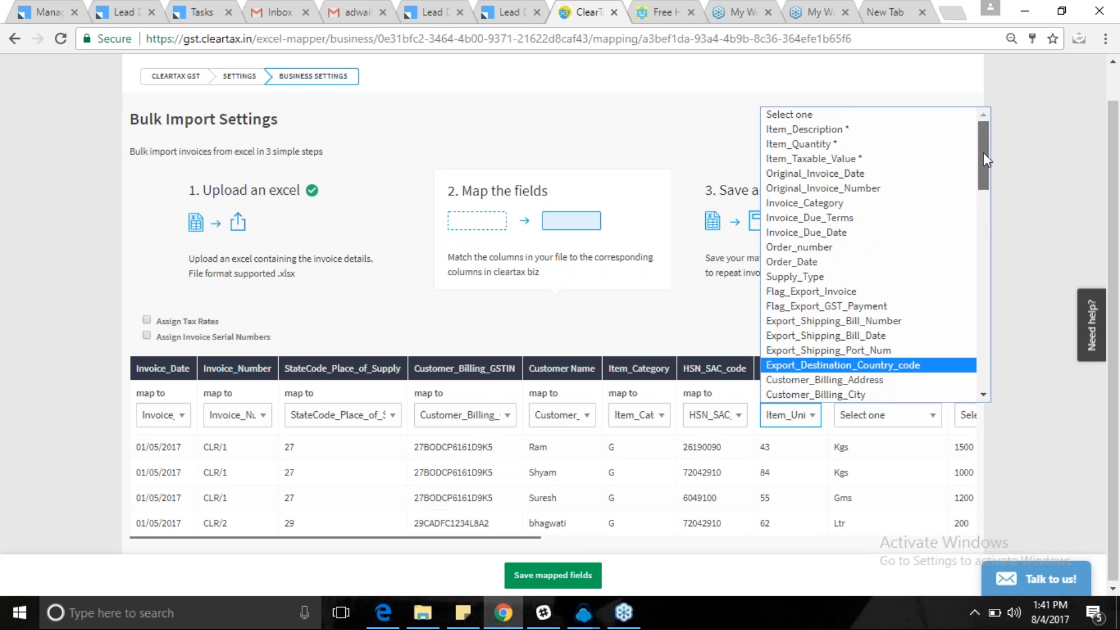
left_click(870, 144)
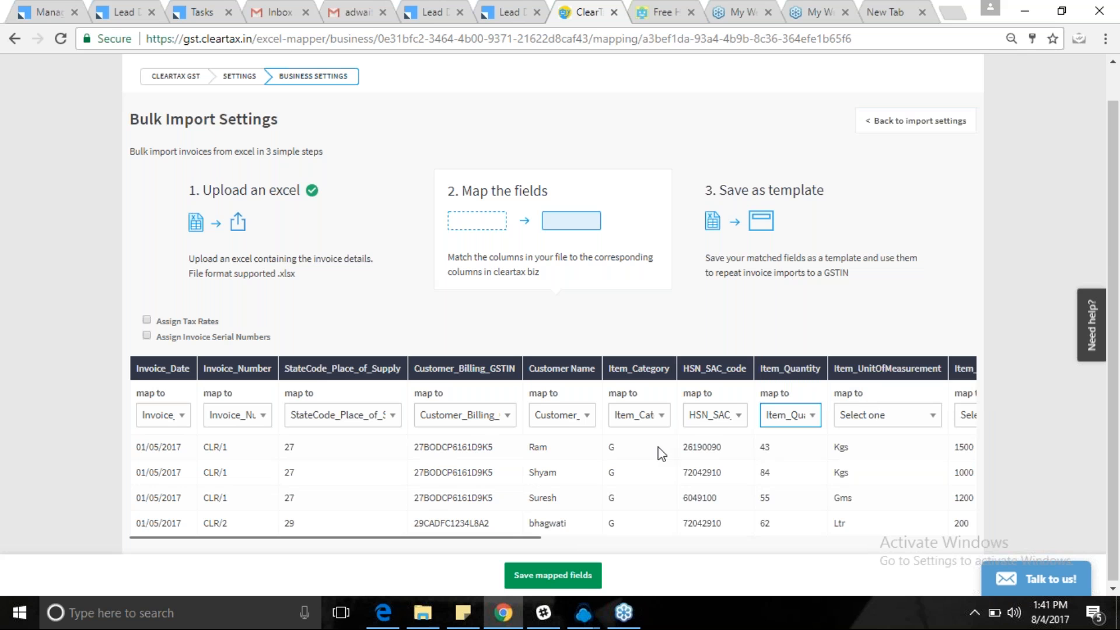
Map the Item_UnitOfMeasurement, Item_Rate and Item_Total_Before_Discount columns to their matching fields.
scroll(661, 453, "right", 5)
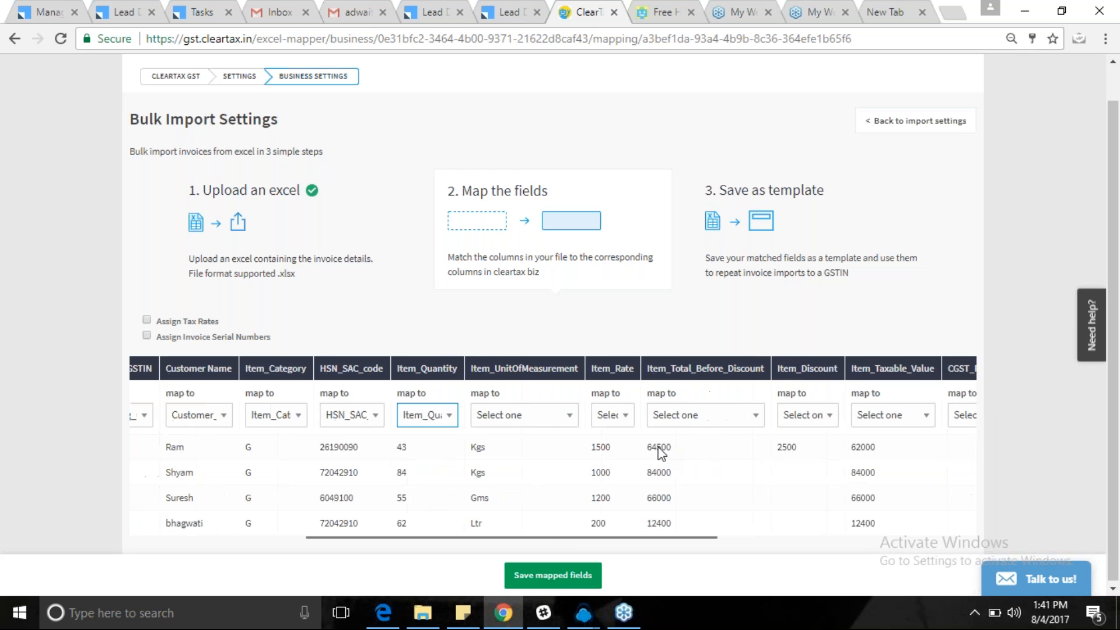
left_click(494, 416)
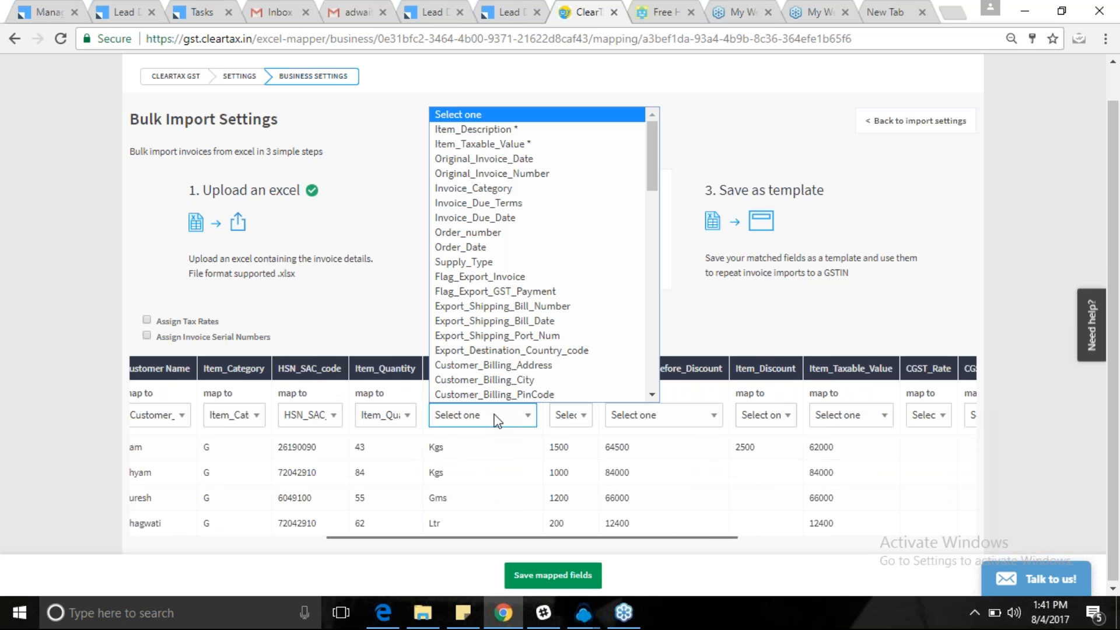
key("i")
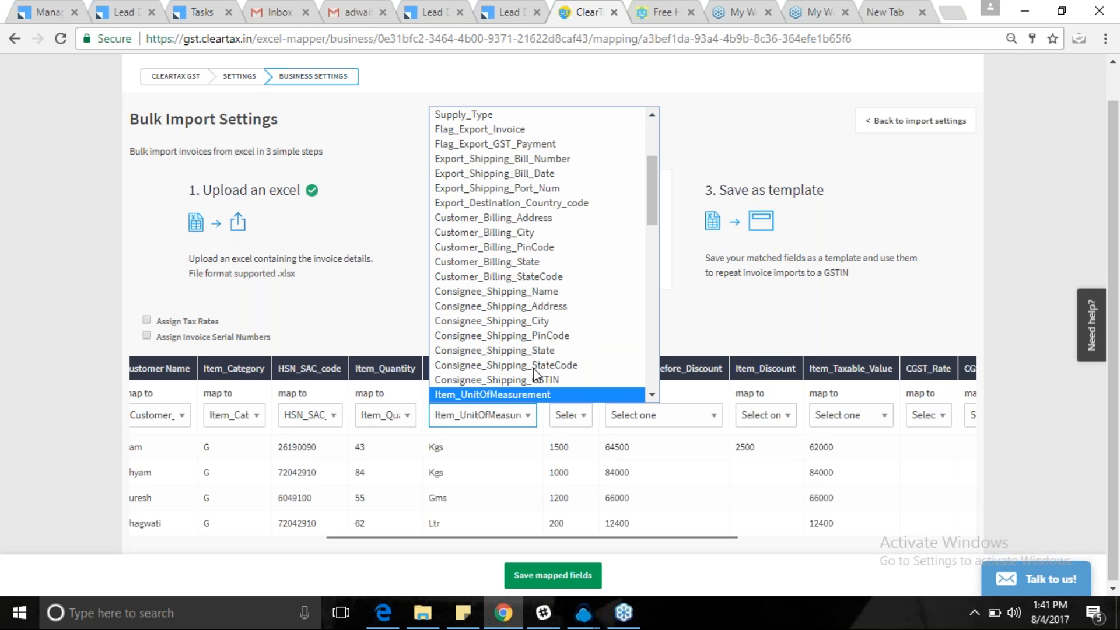
left_click(567, 414)
left_click(570, 418)
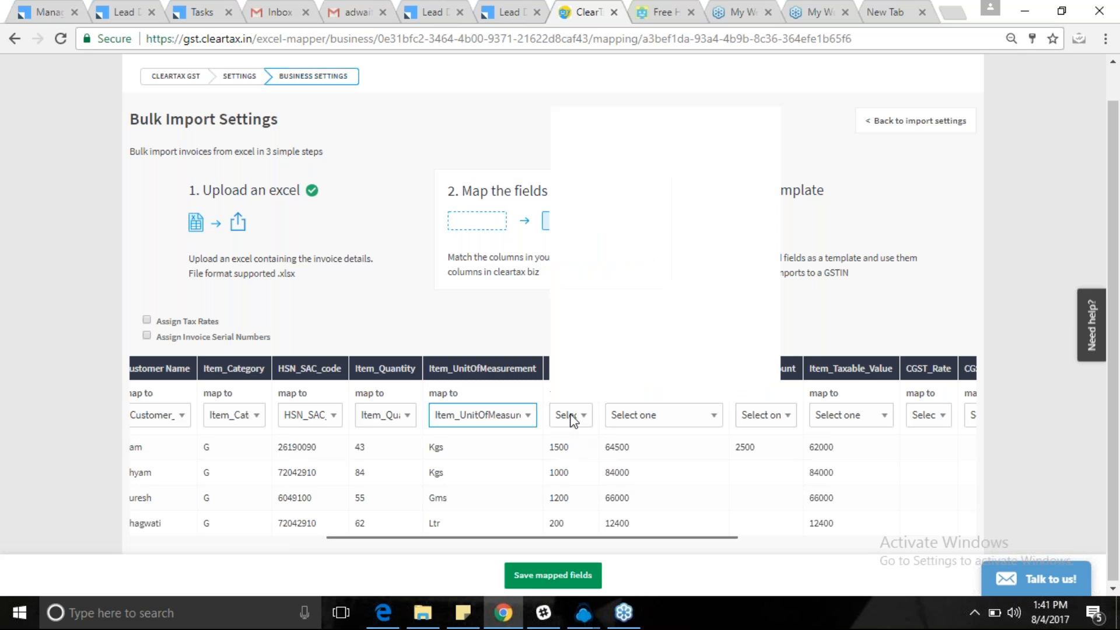
key("Down")
key("Down")
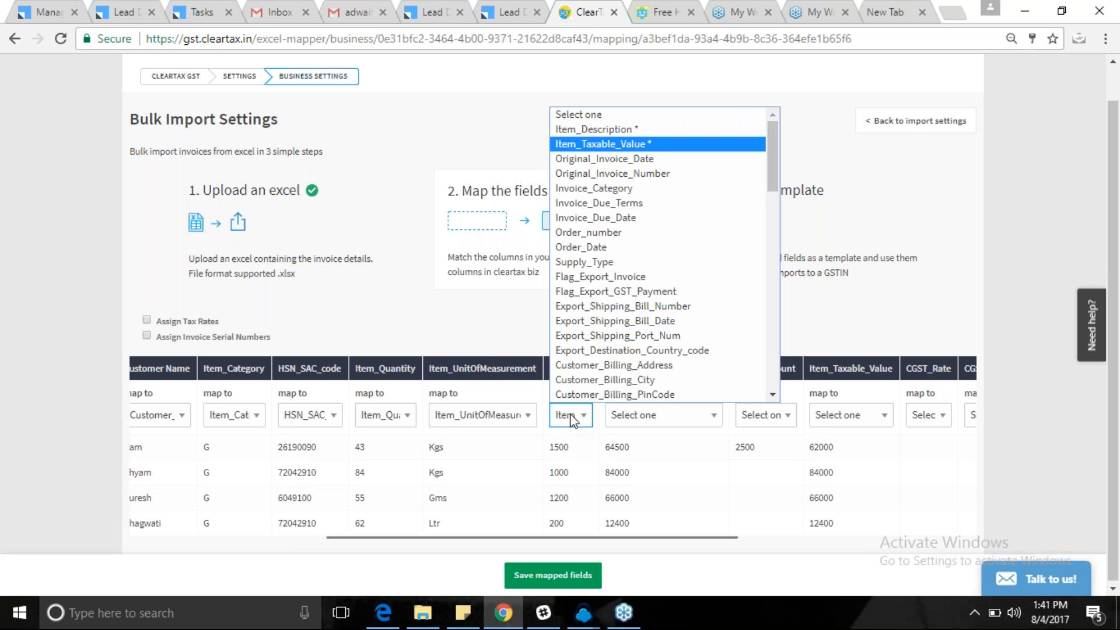
key("i")
key("i")
key("i")
key("i")
key("i")
key("i")
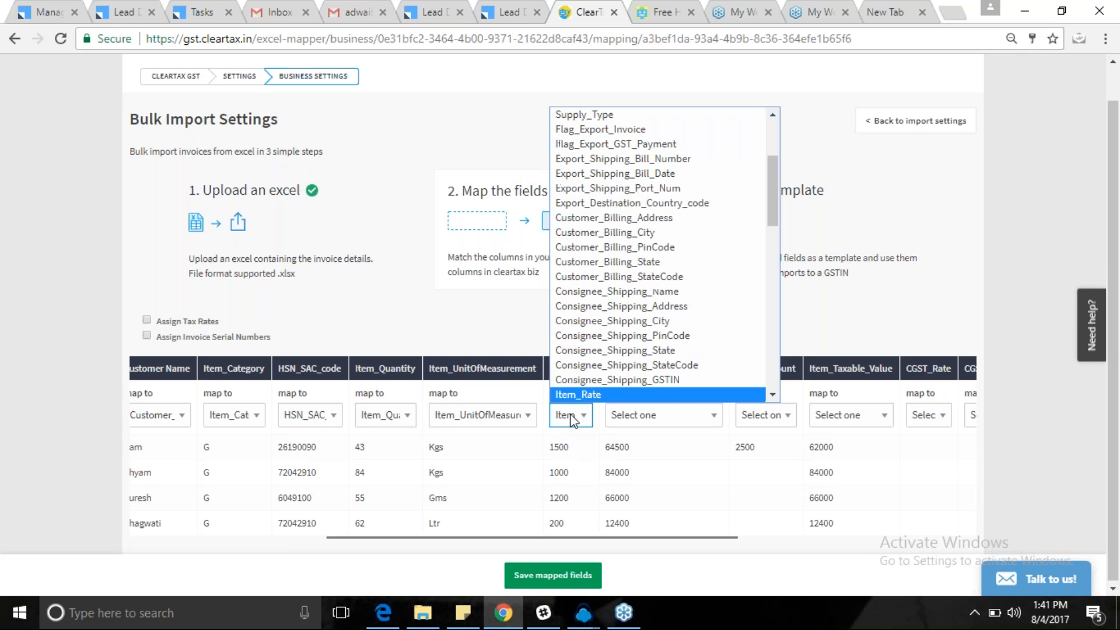
left_click(593, 364)
left_click(678, 417)
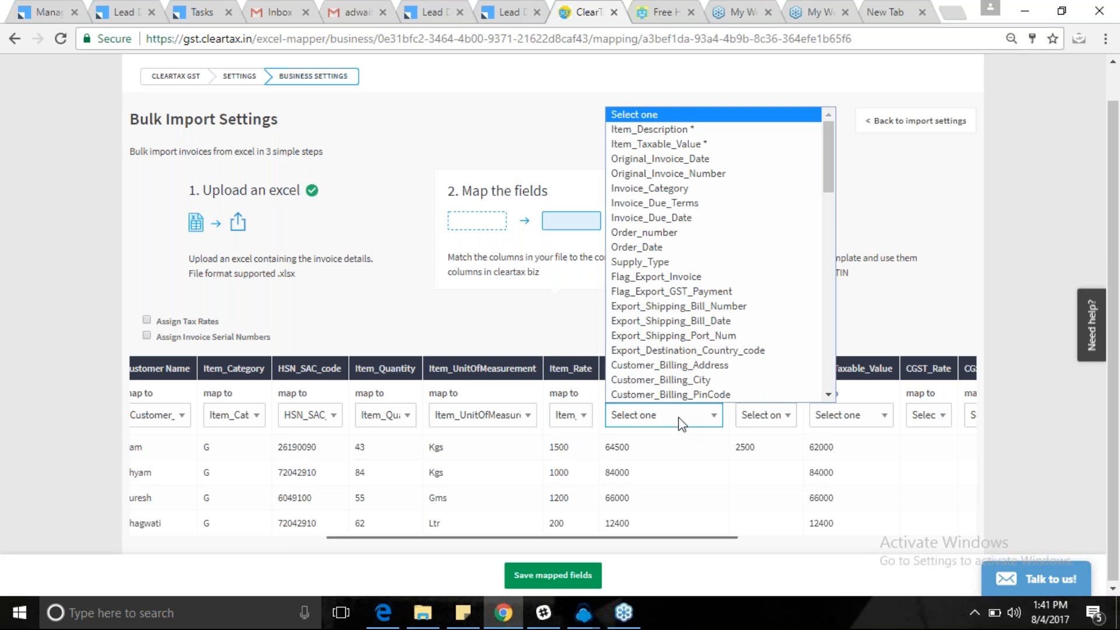
key("i")
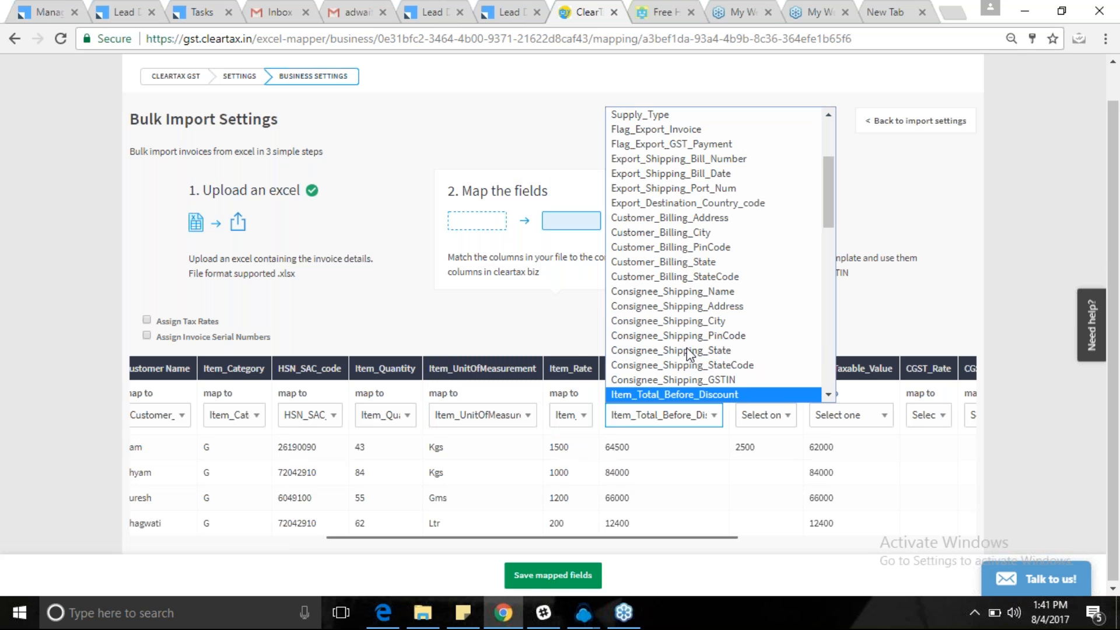
Map the Item_Discount and Item_Taxable_Value columns to their matching fields.
left_click(782, 417)
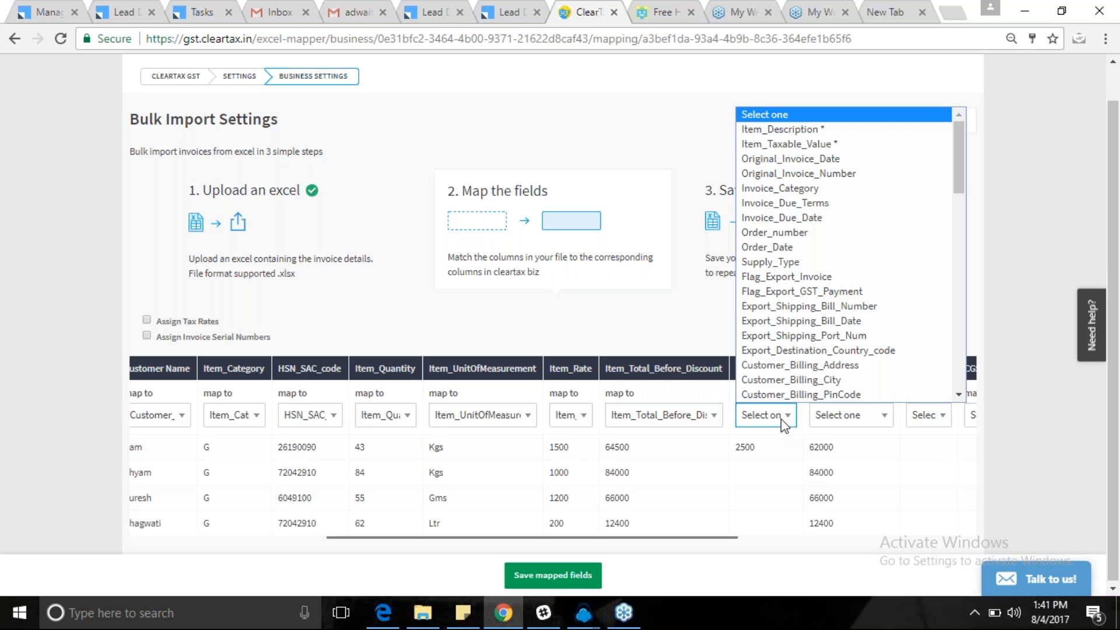
key("Down")
key("Down")
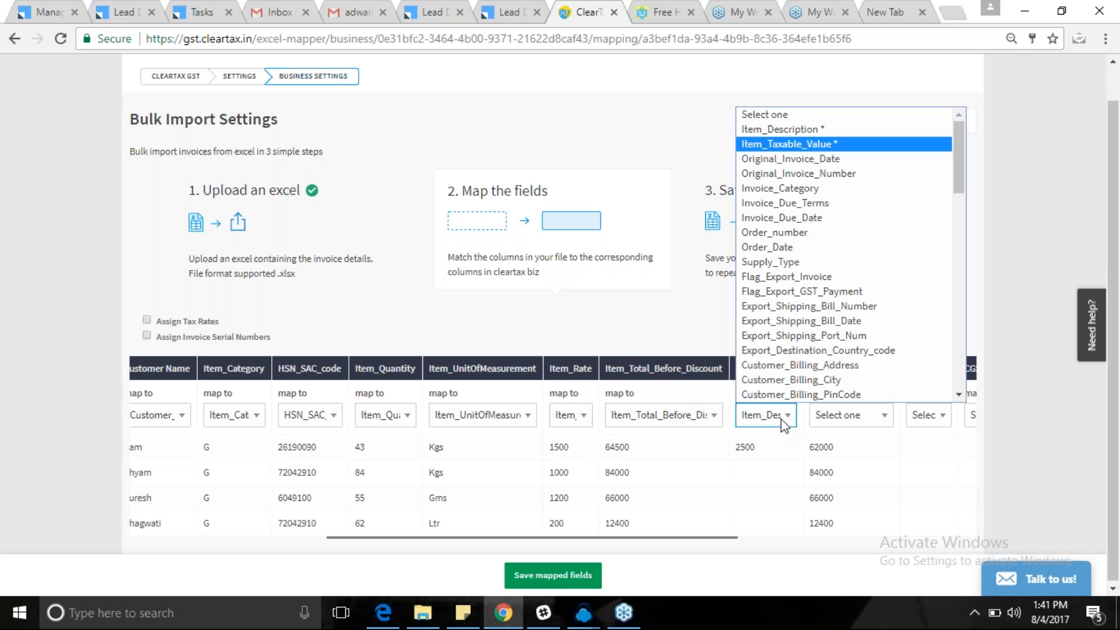
key("Down")
key("Down")
key("Down")
key("Down")
key("Down")
key("Down")
key("Down")
key("Down")
key("Down")
key("Down")
key("Down")
key("Down")
key("Down")
key("Down")
key("Down")
key("Down")
key("Down")
key("Down")
key("Down")
key("Down")
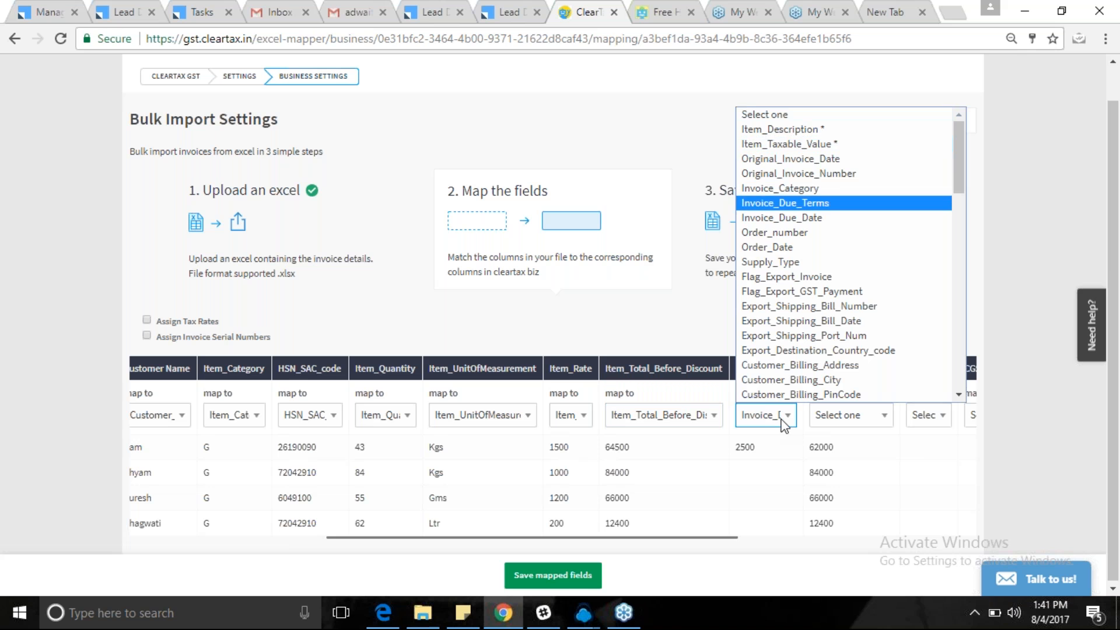
key("i")
key("i")
key("i")
key("i")
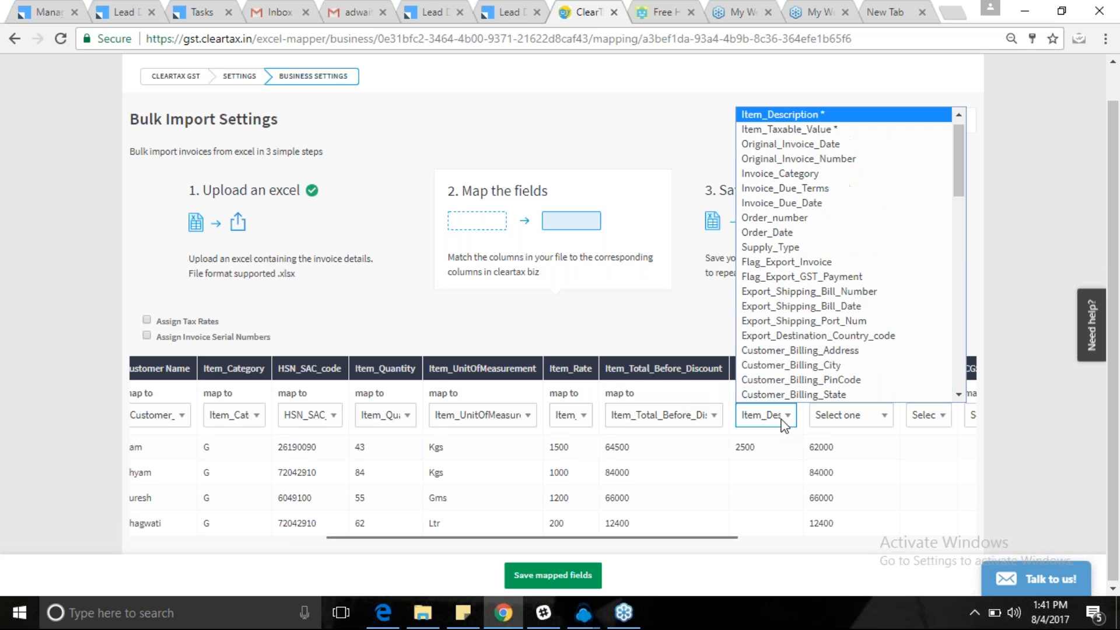
key("i")
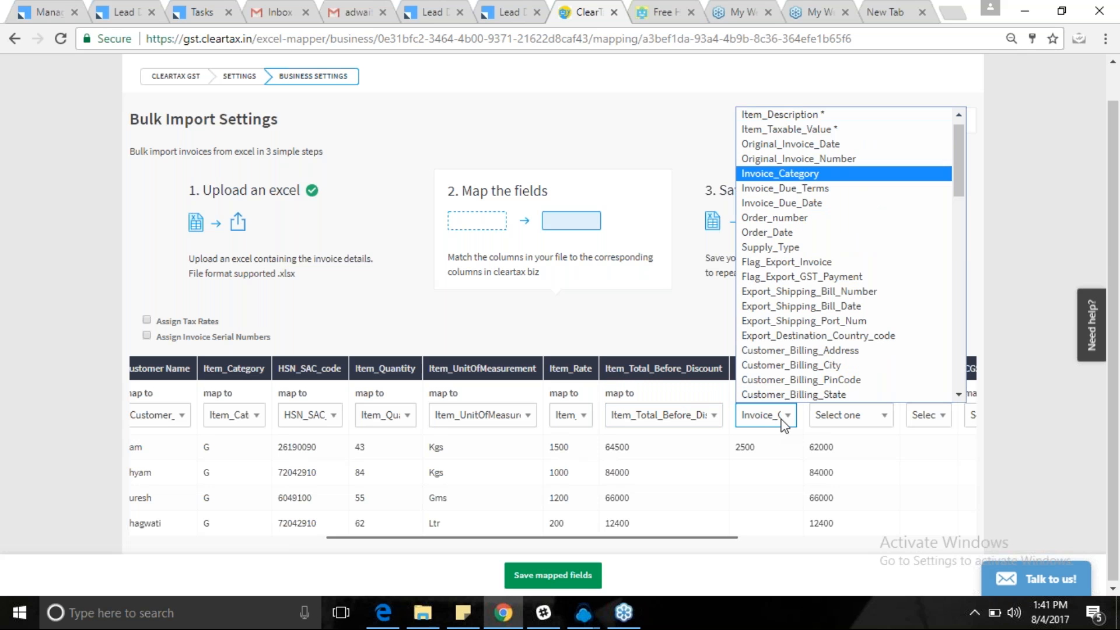
key("i")
key("i")
key("i")
key("i")
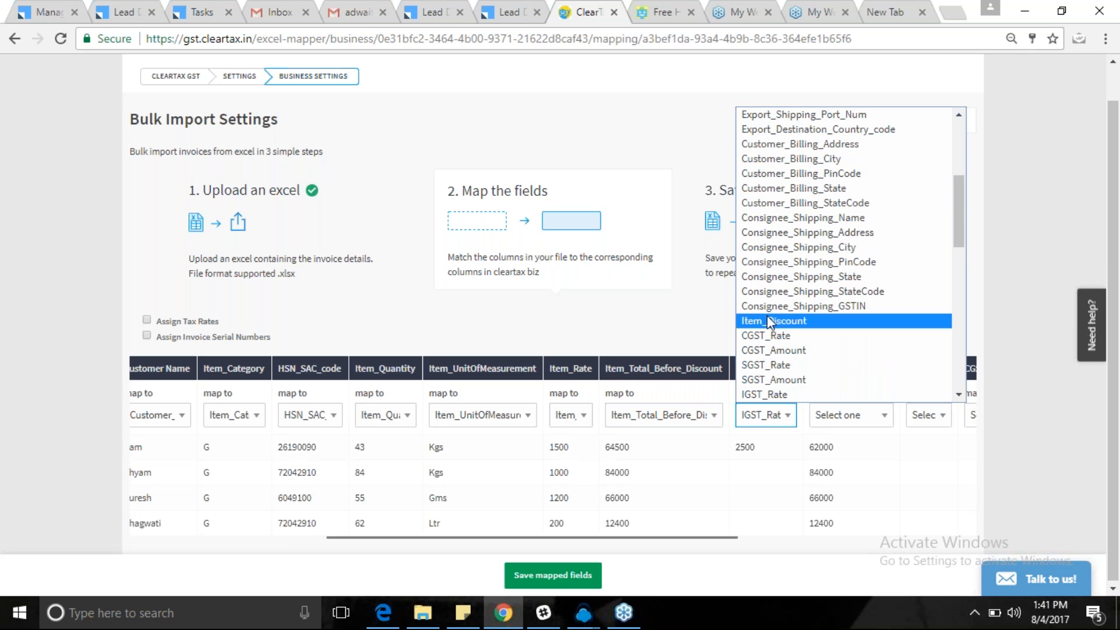
scroll(769, 323, "up", 2)
scroll(768, 323, "up", 3)
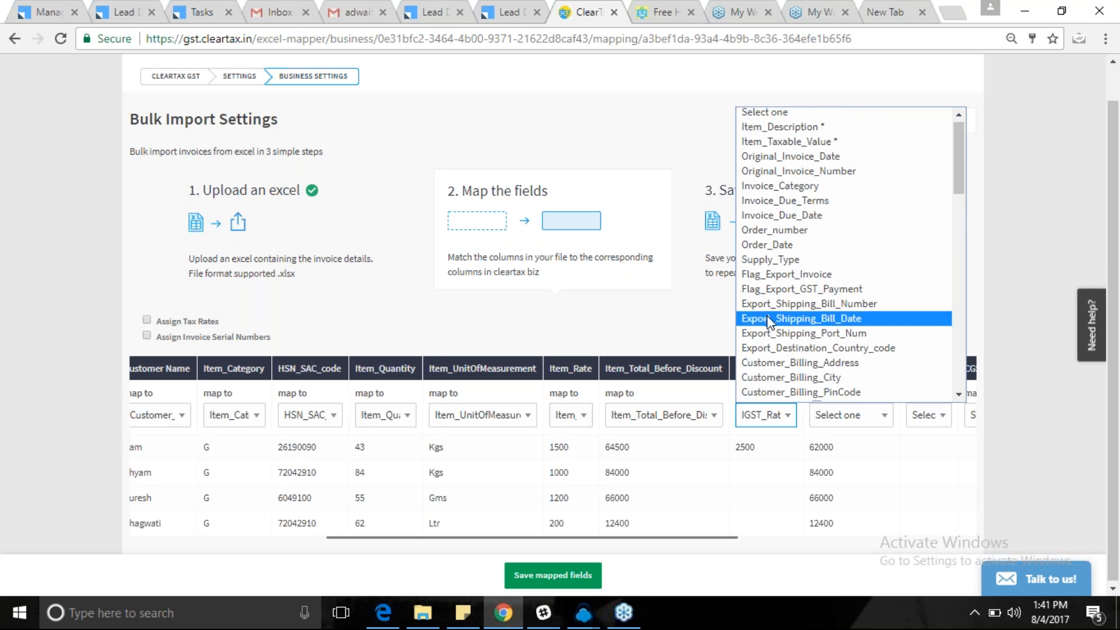
scroll(768, 323, "down", 2)
scroll(769, 322, "down", 6)
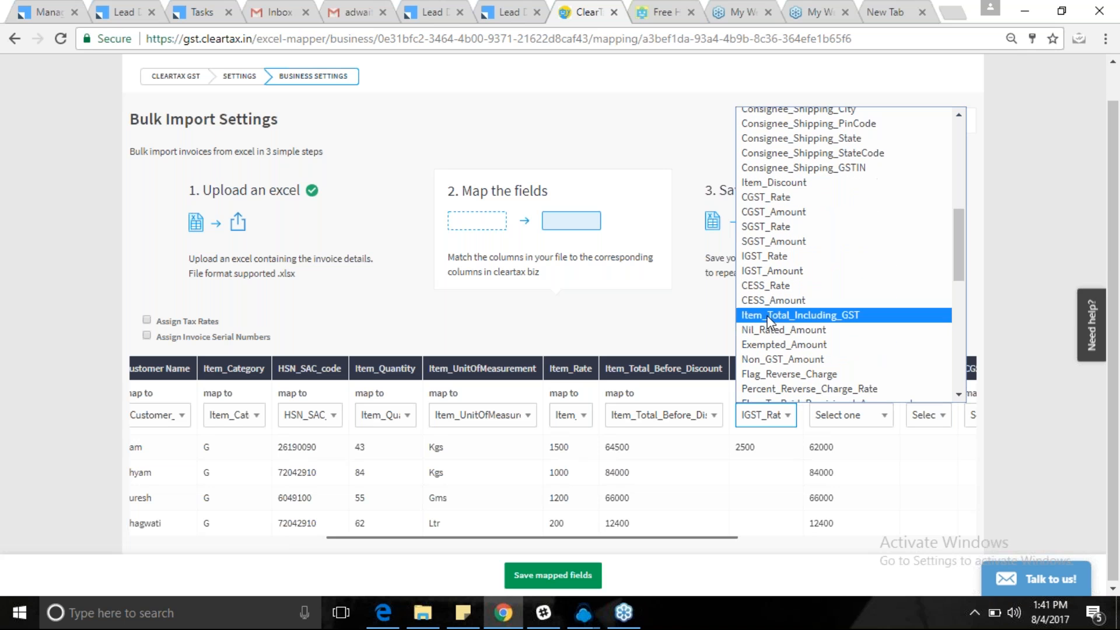
left_click(781, 190)
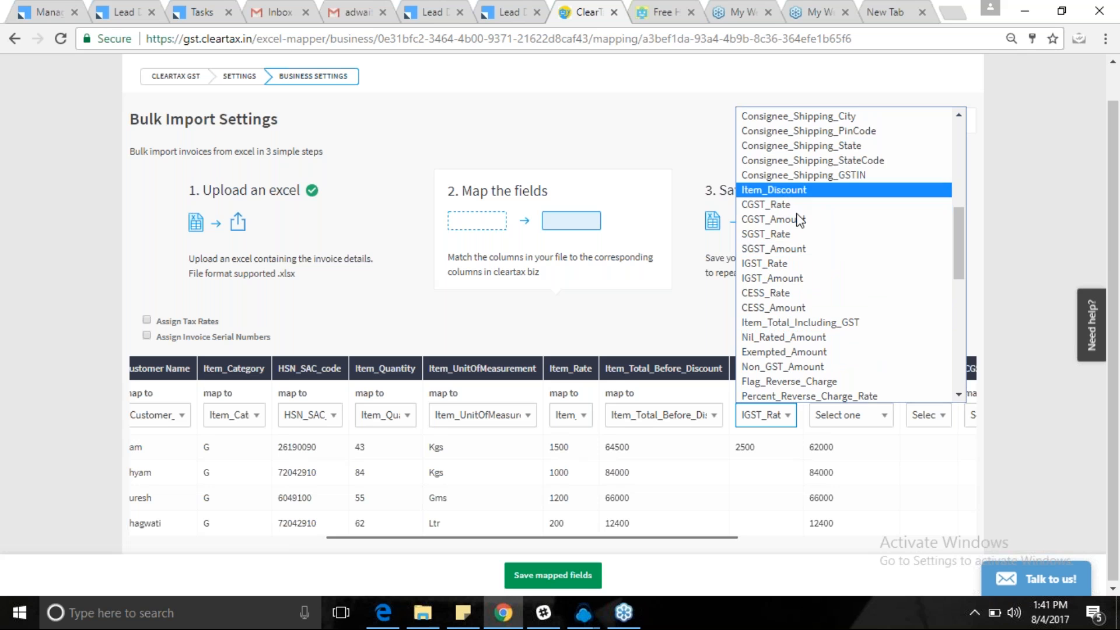
left_click(859, 416)
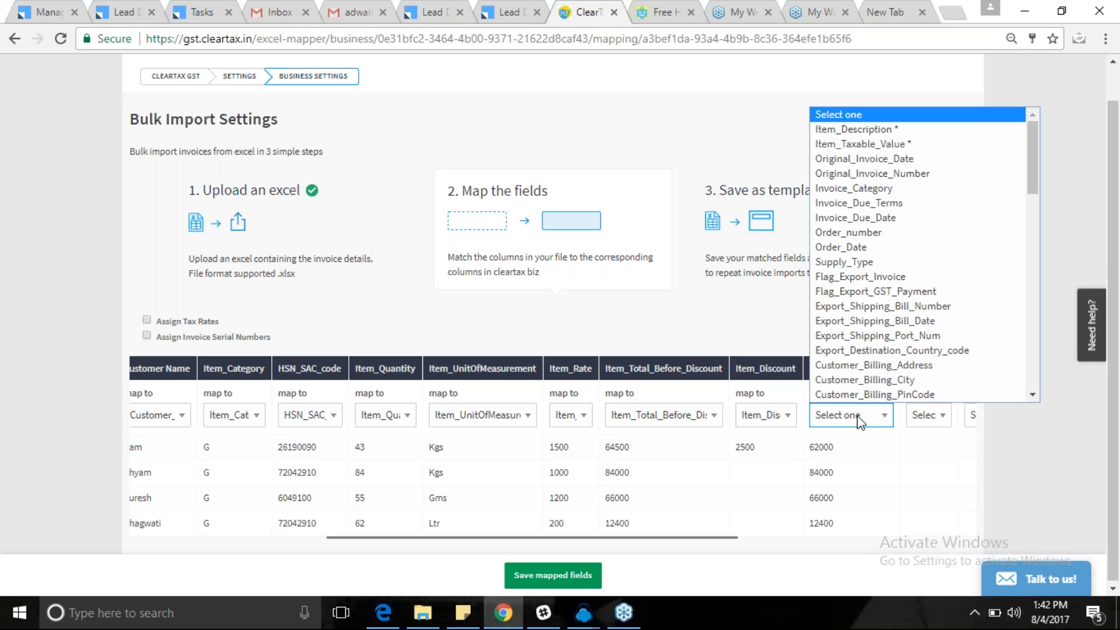
left_click(884, 144)
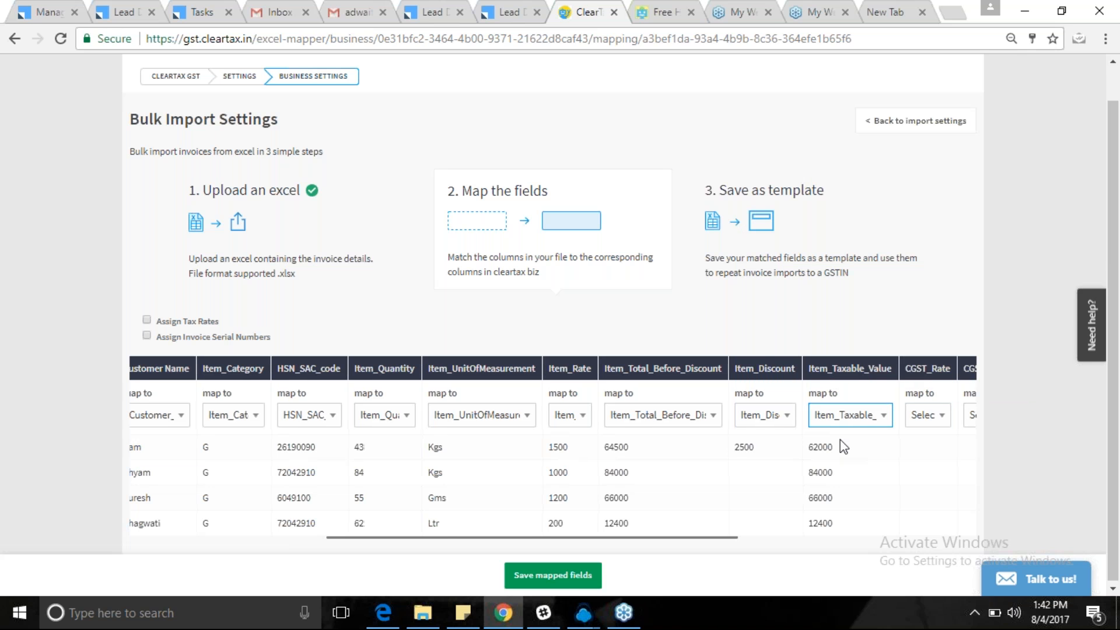
Map the CGST_Rate, CGST_Amount, SGST_Rate and SGST_Amount columns to their matching fields.
scroll(842, 447, "right", 10)
scroll(813, 445, "left", 1)
left_click(532, 416)
key("c")
key("Down")
key("Down")
key("Down")
key("Down")
key("Down")
key("Down")
key("Down")
key("Down")
key("Down")
key("Down")
key("Down")
key("Down")
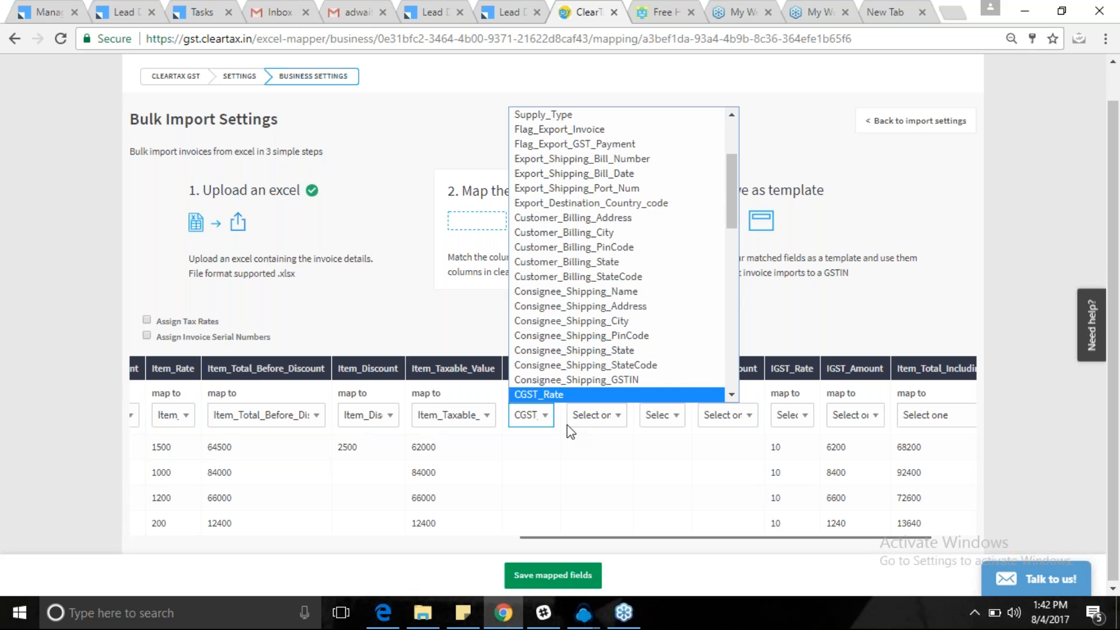
key("Return")
left_click(589, 421)
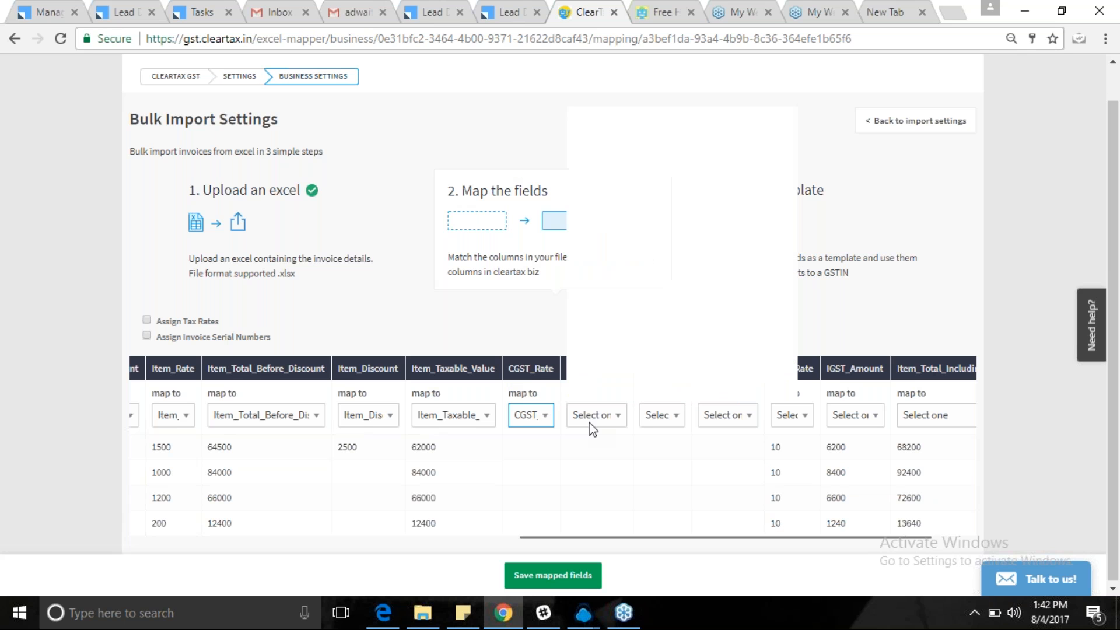
key("c")
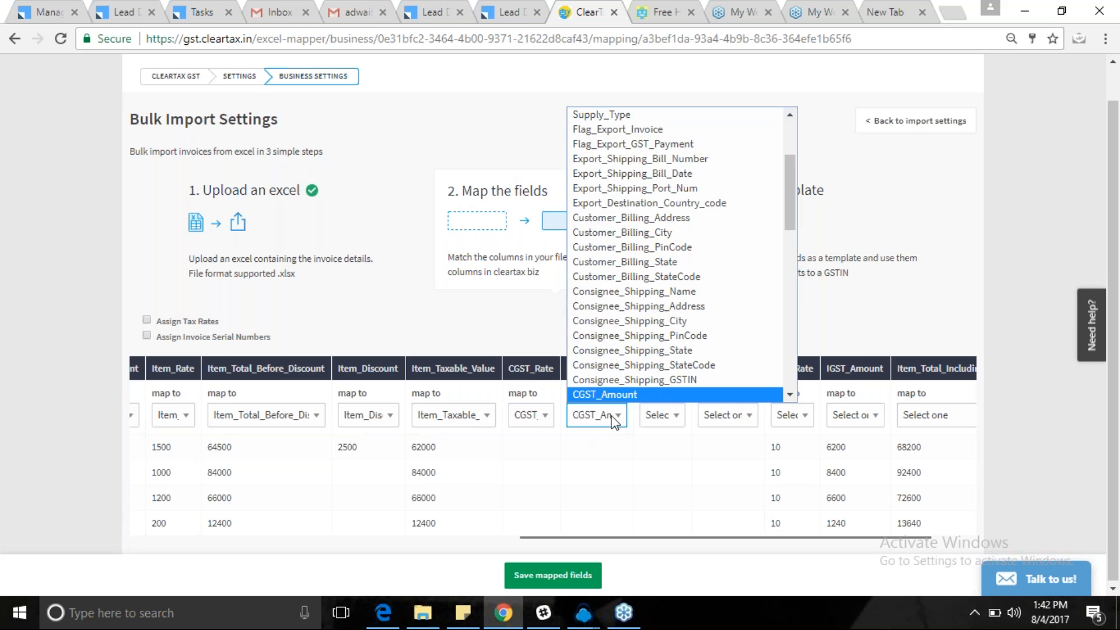
left_click(614, 420)
left_click(656, 415)
key("s")
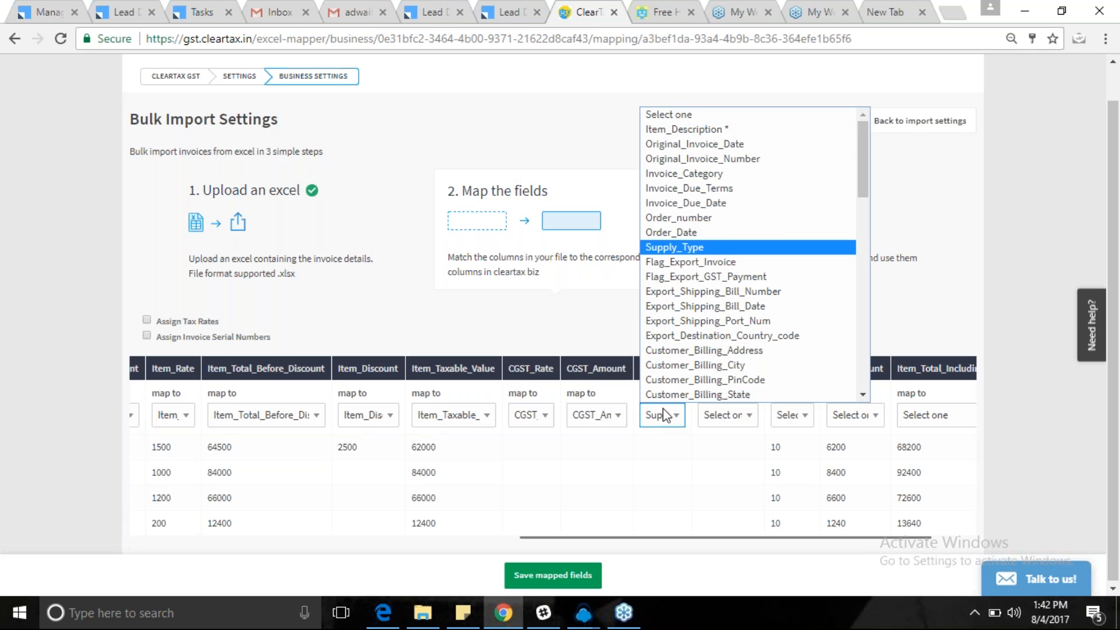
key("g")
key("Return")
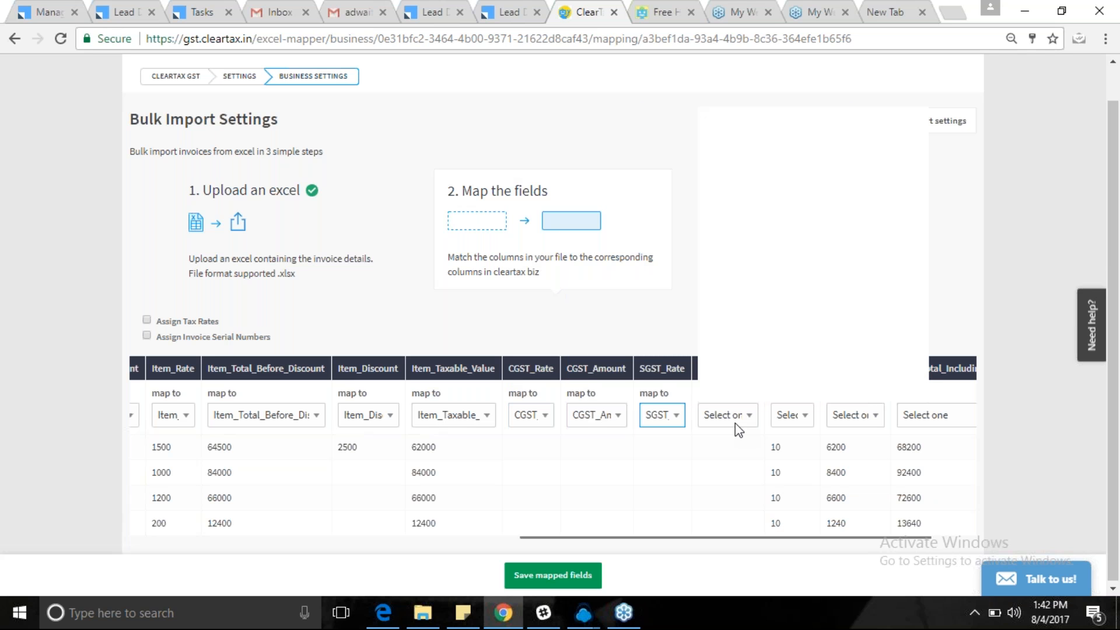
left_click(735, 422)
key("s")
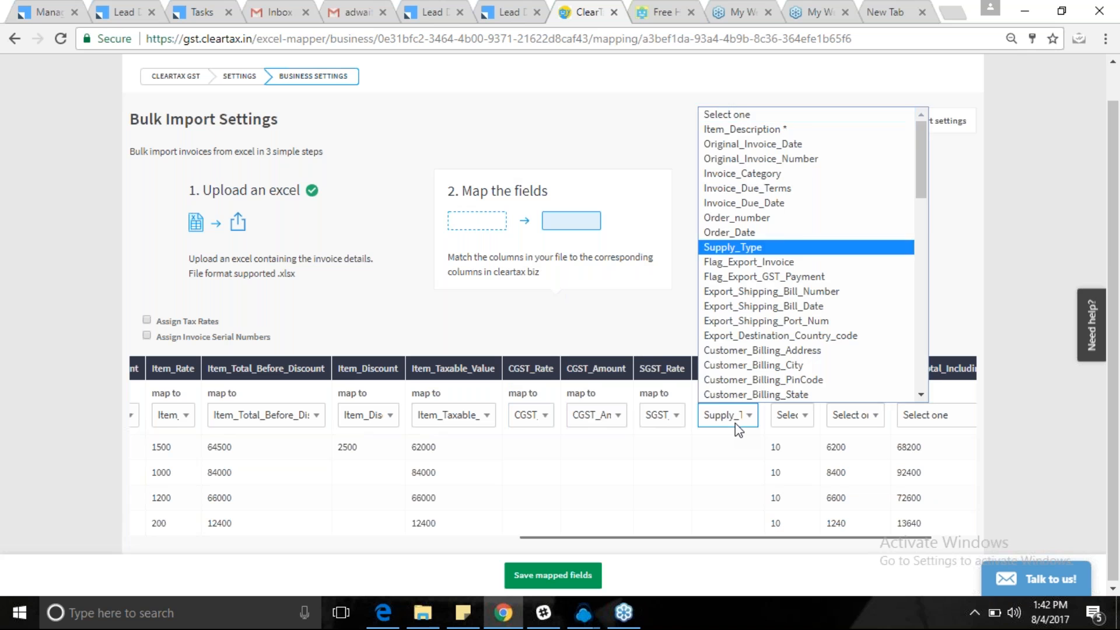
key("g")
left_click(789, 414)
Map the IGST_Rate and IGST_Amount columns to their matching fields.
left_click(791, 414)
key("i")
key("g")
left_click(865, 417)
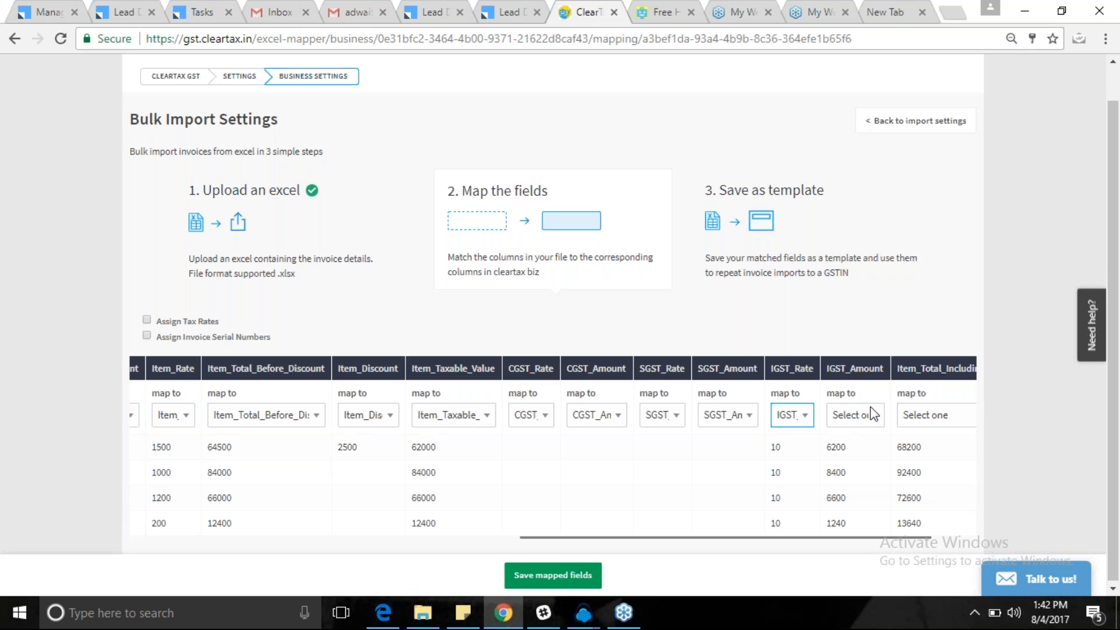
left_click(865, 417)
key("i")
key("n")
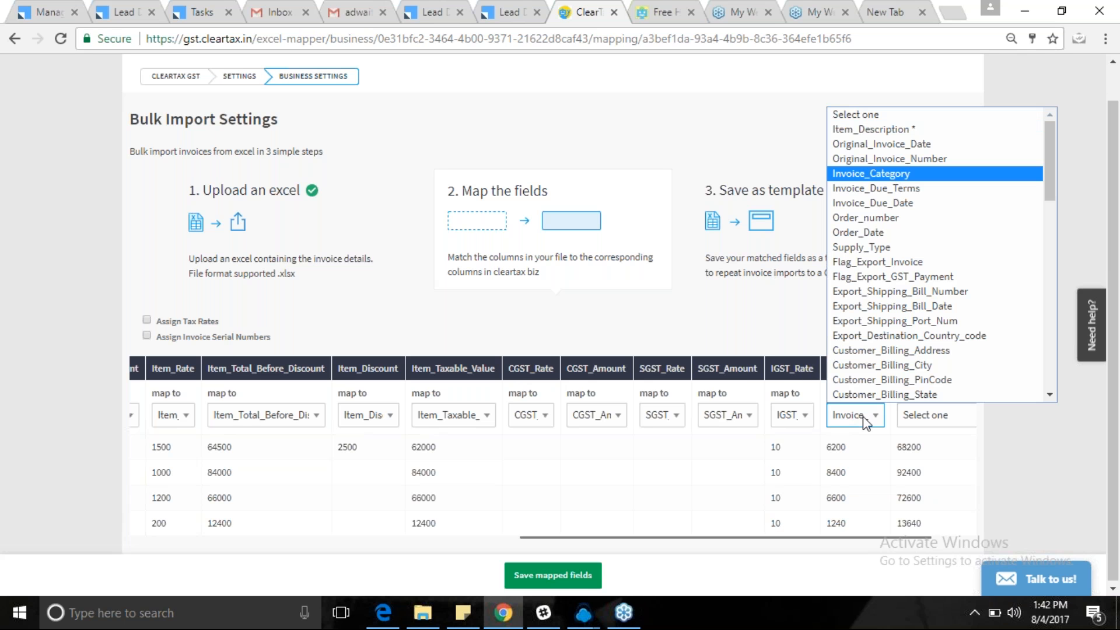
key("i")
key("g")
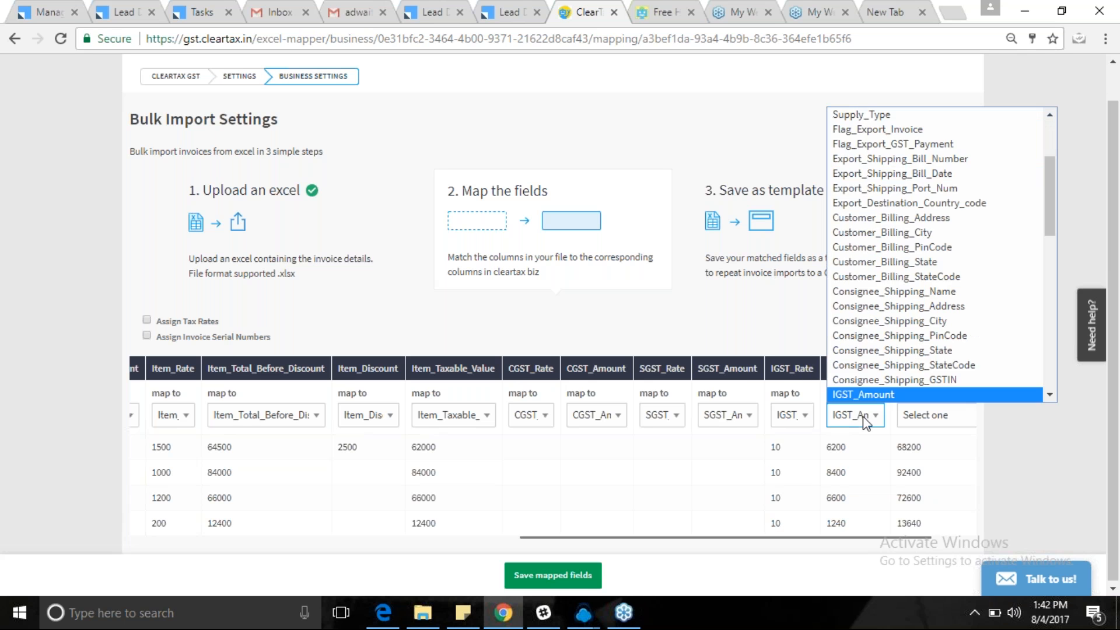
key("Return")
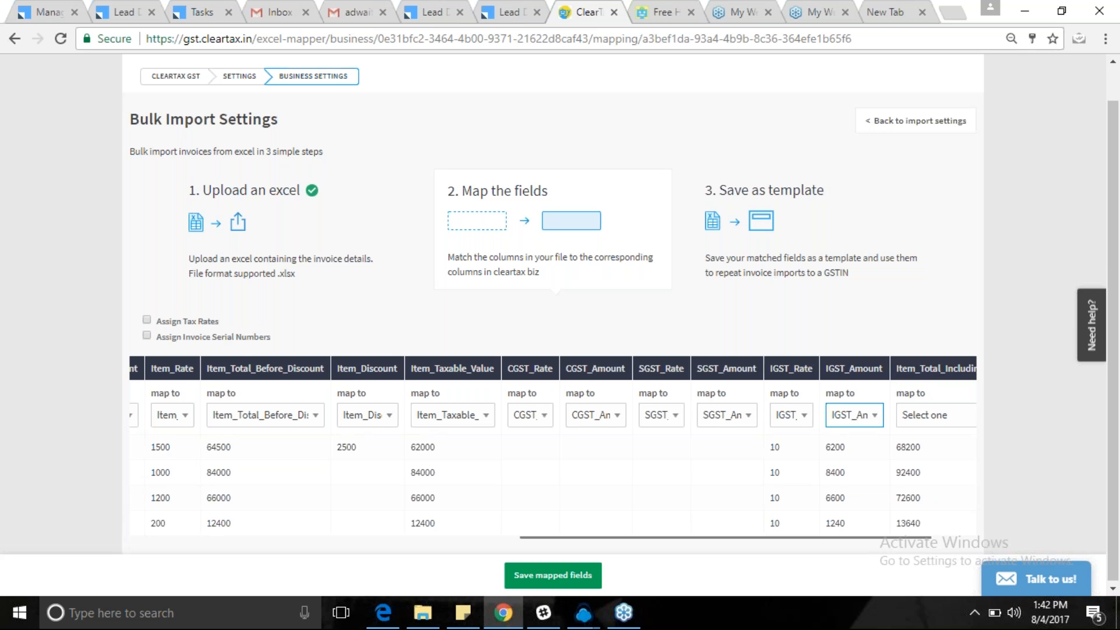
Map the next column to Item_Total_Including_GST.
key("Tab")
left_click(861, 425)
key("i")
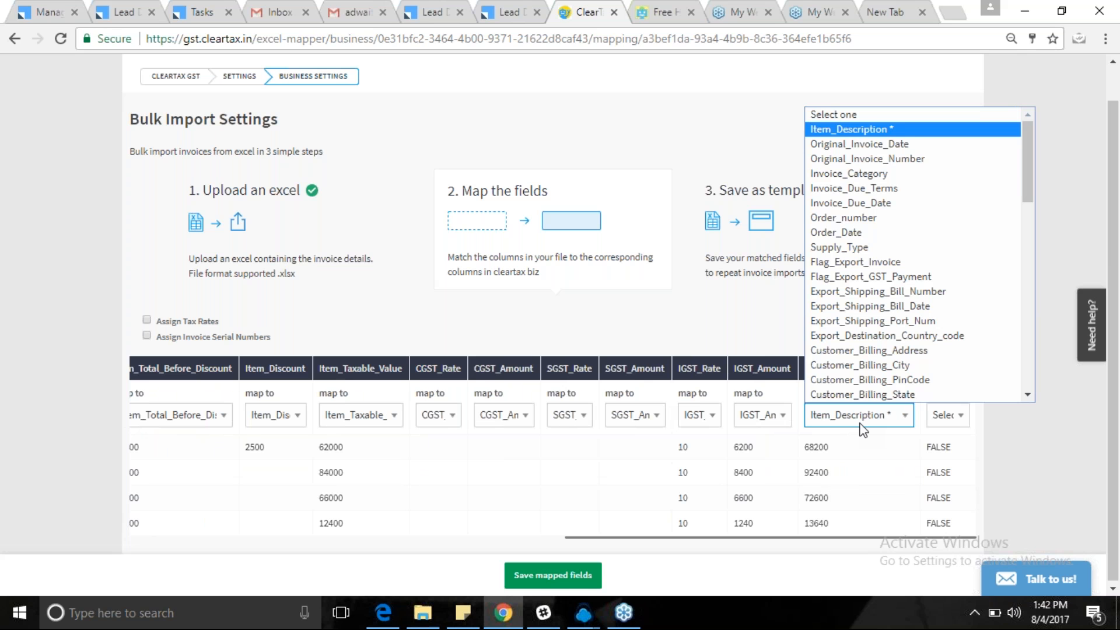
key("i")
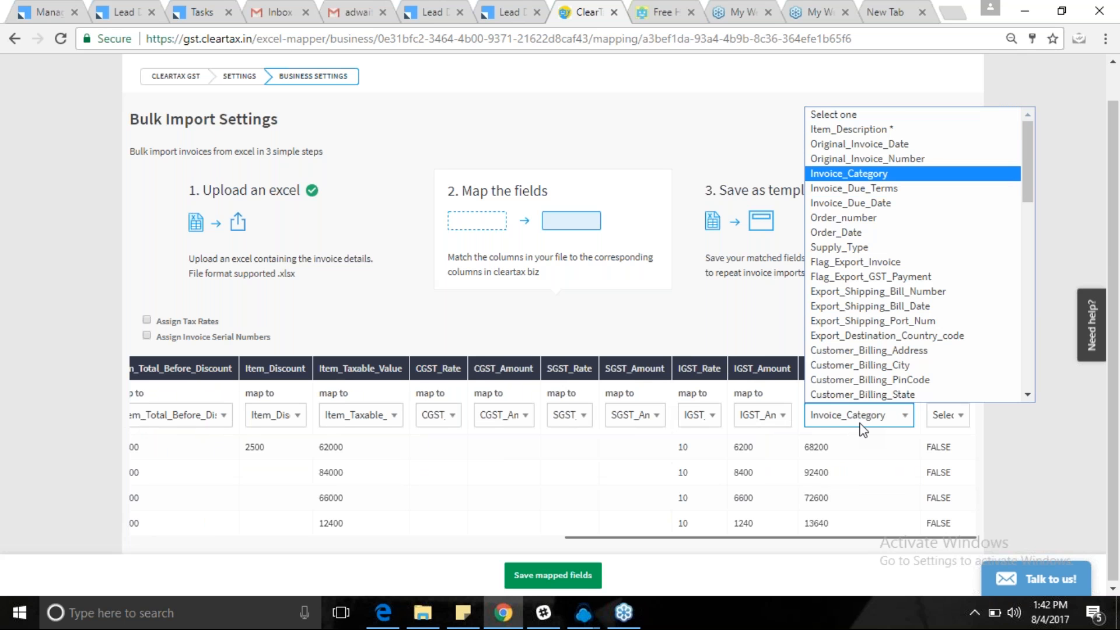
key("i")
key("i")
key("i")
key("Return")
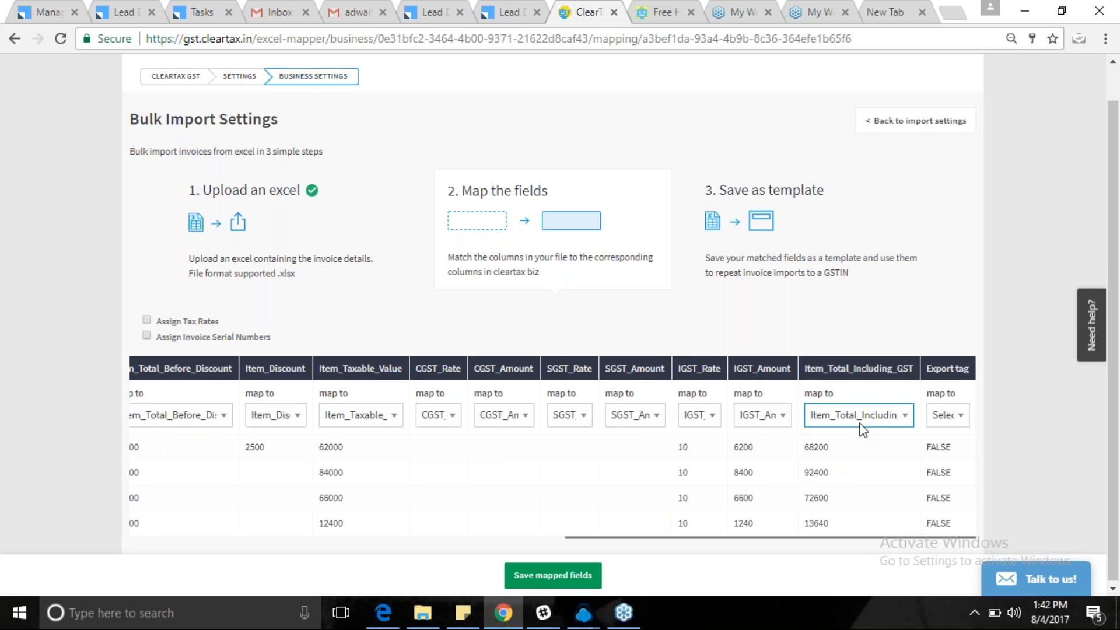
left_click(881, 465)
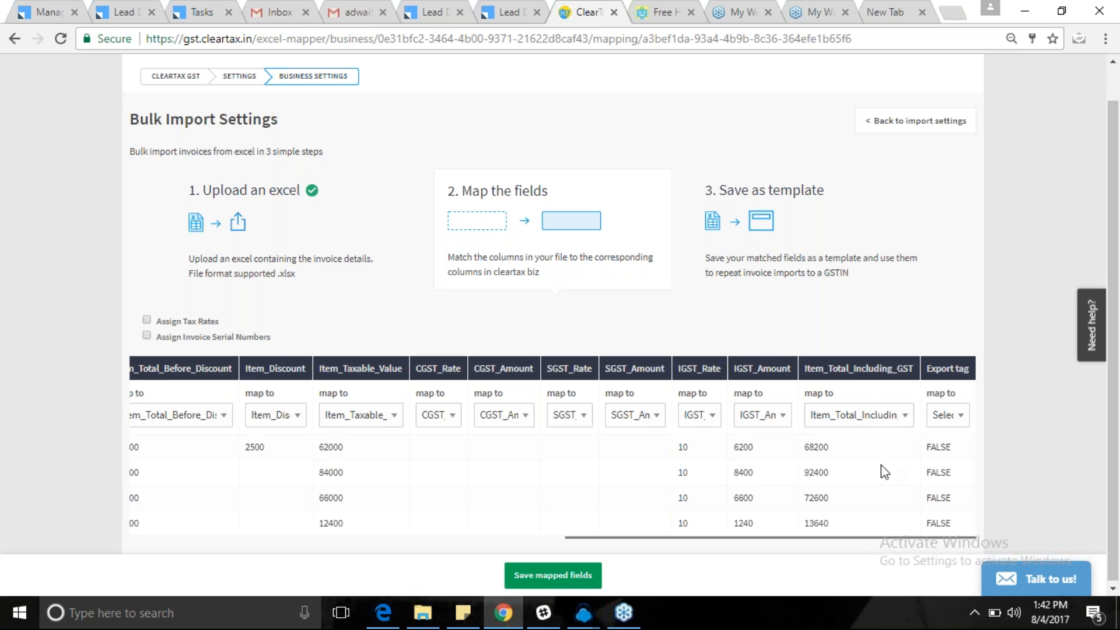
Map the Export tag column to Item_Description.
left_click(946, 419)
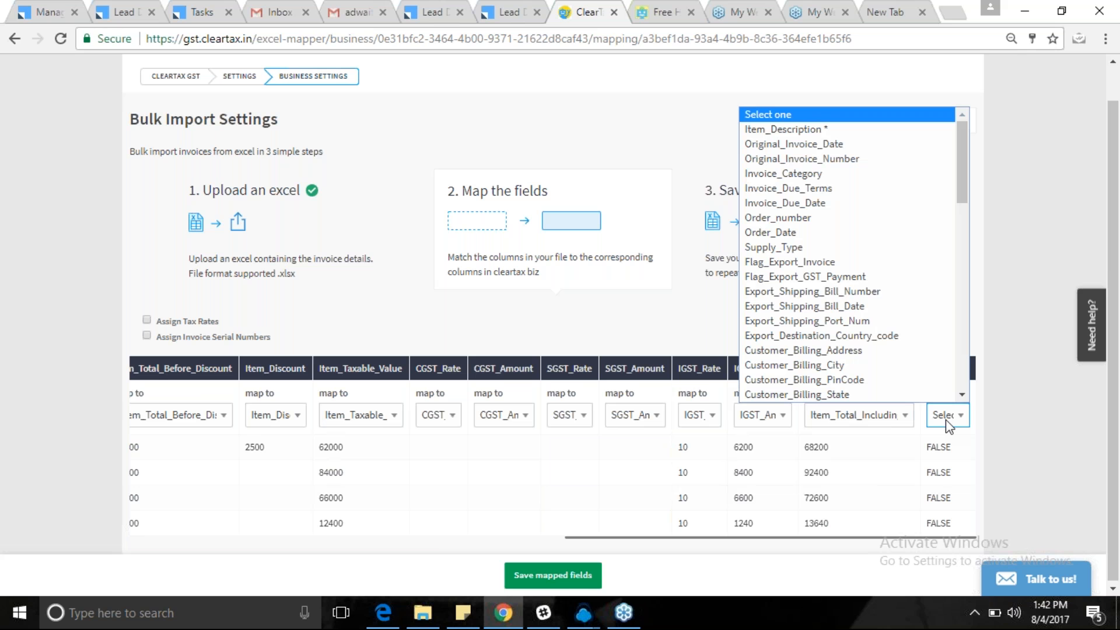
key("e")
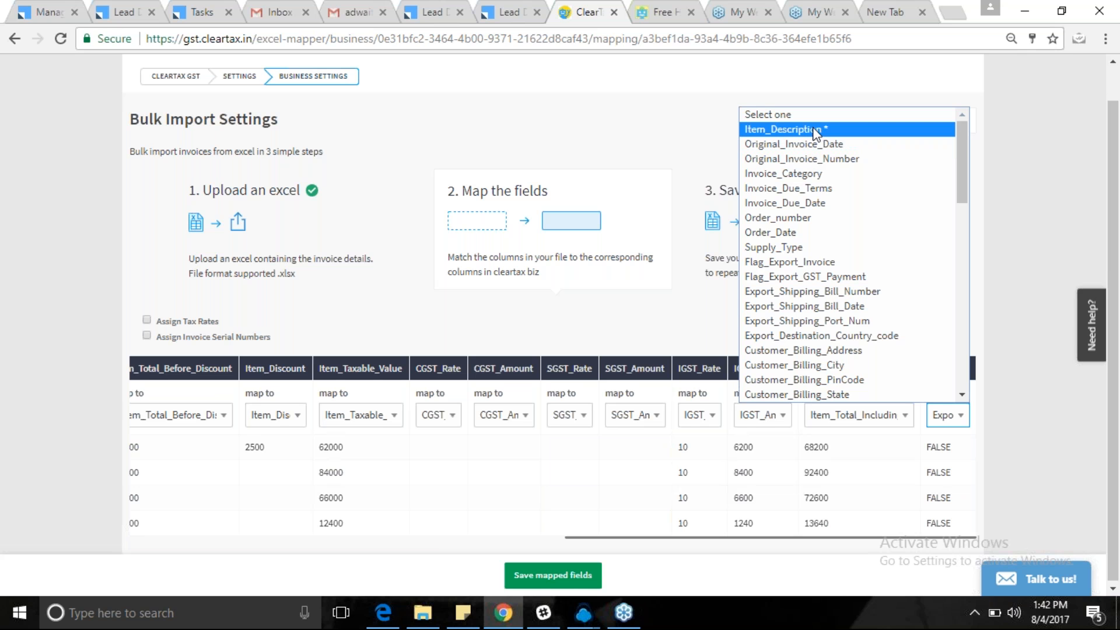
key("Escape")
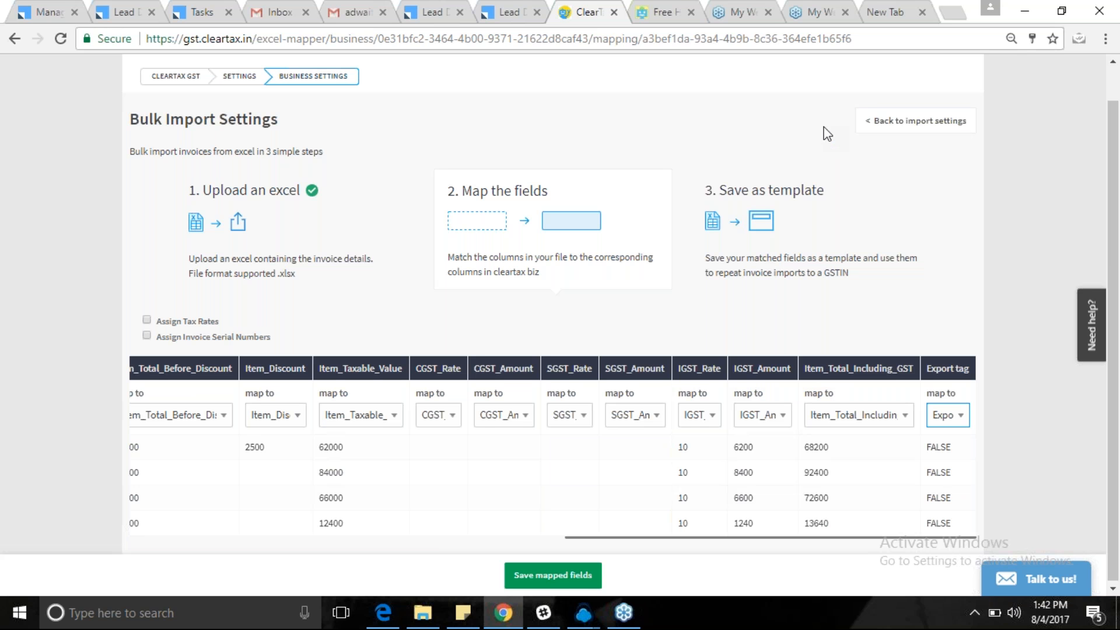
left_click(952, 419)
Clear the stray text selection and save the mapped fields.
left_click_drag(634, 538, 117, 524)
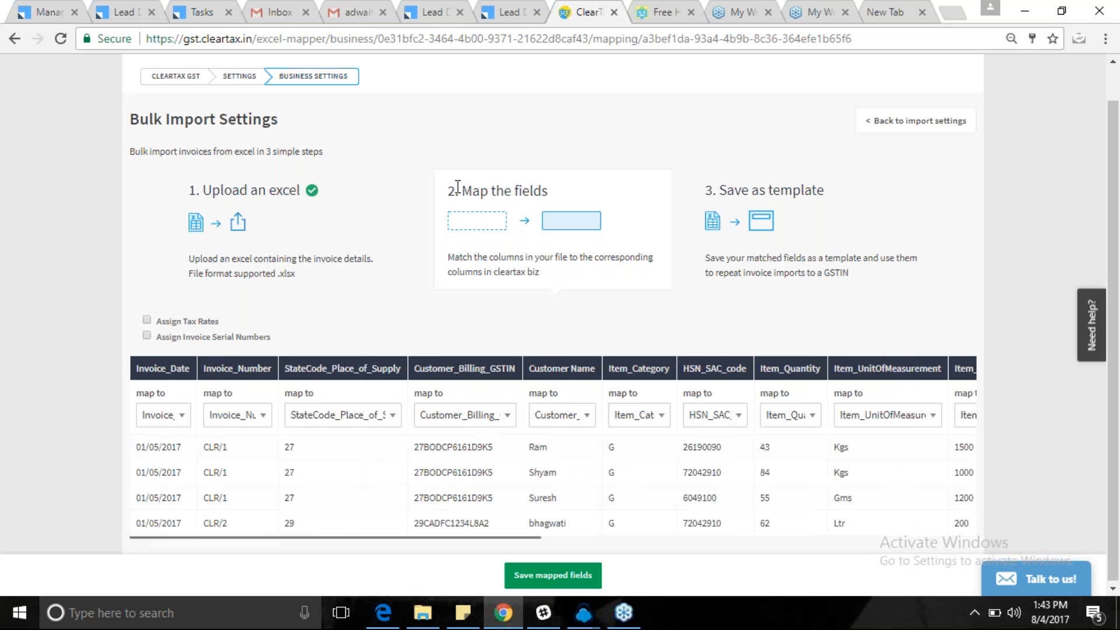
triple_click(539, 193)
left_click(551, 195)
left_click_drag(137, 366, 200, 379)
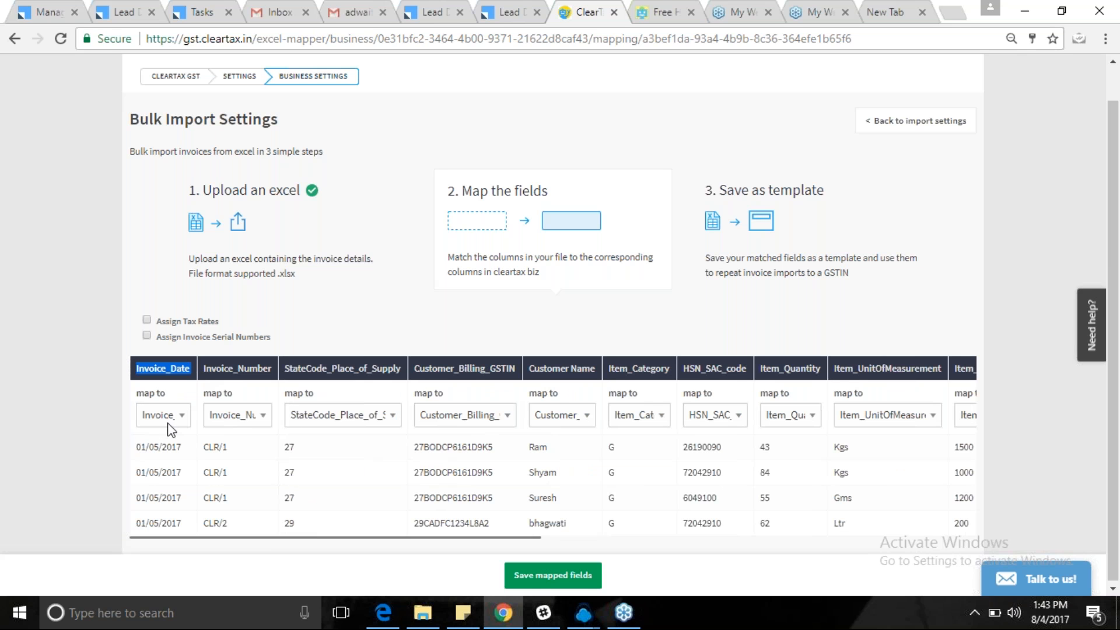
left_click(69, 410)
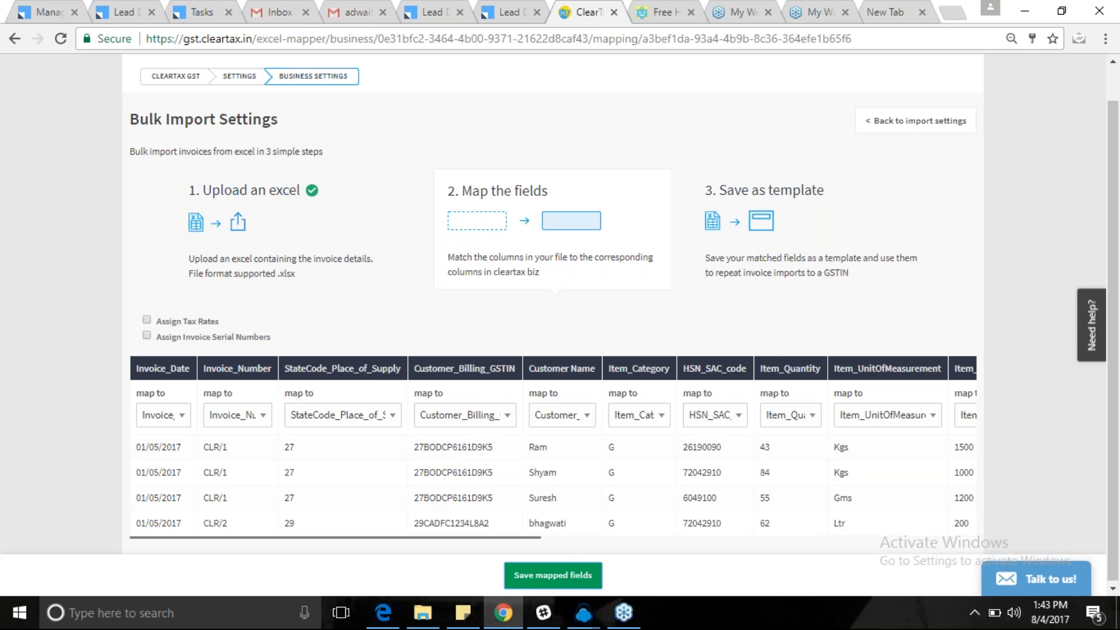
left_click(560, 574)
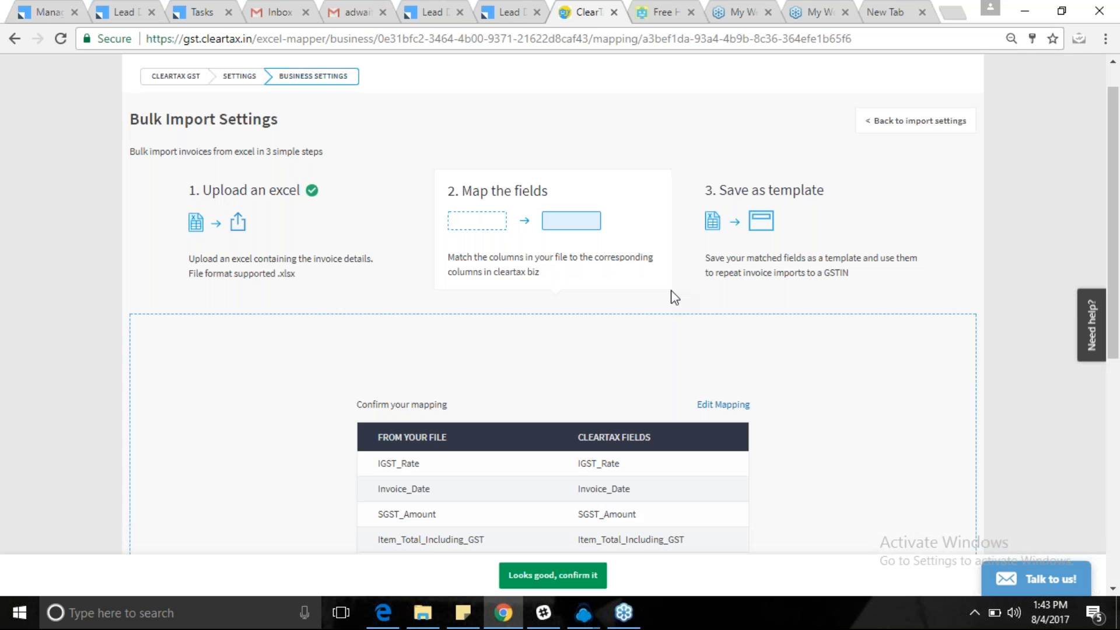
Scroll through the Confirm your mapping table to review every column-to-field pairing.
scroll(834, 370, "down", 2)
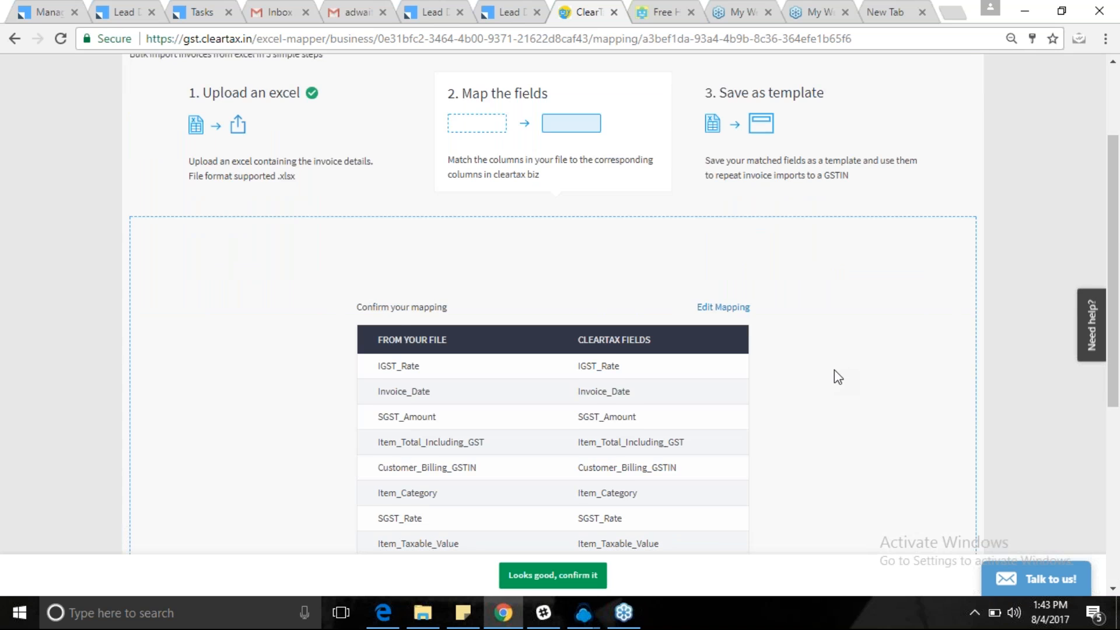
scroll(398, 170, "down", 4)
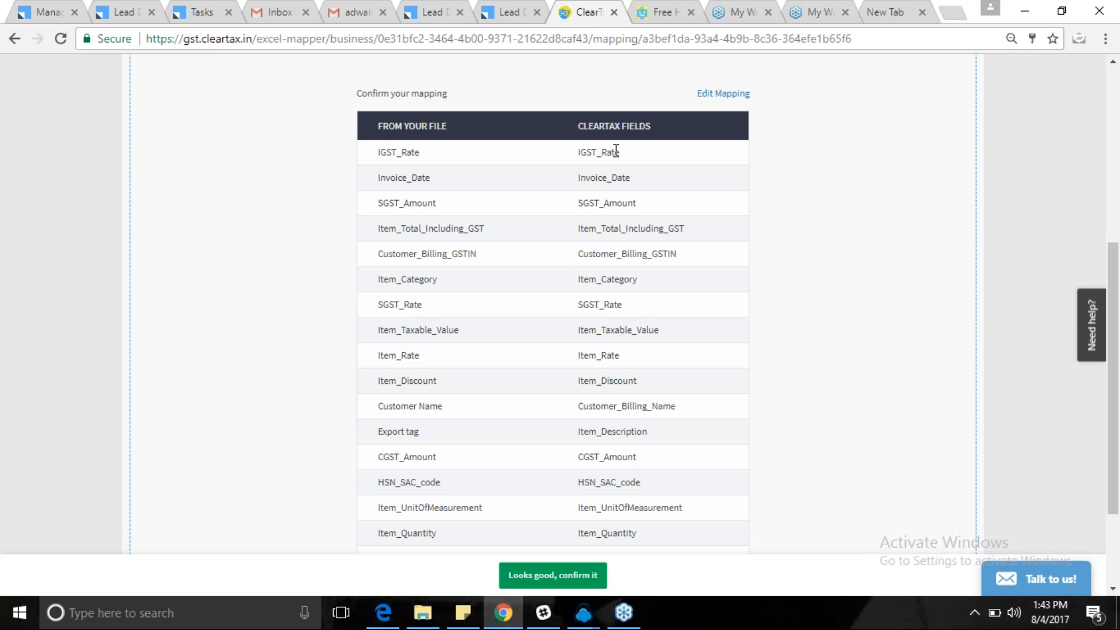
scroll(607, 164, "down", 1)
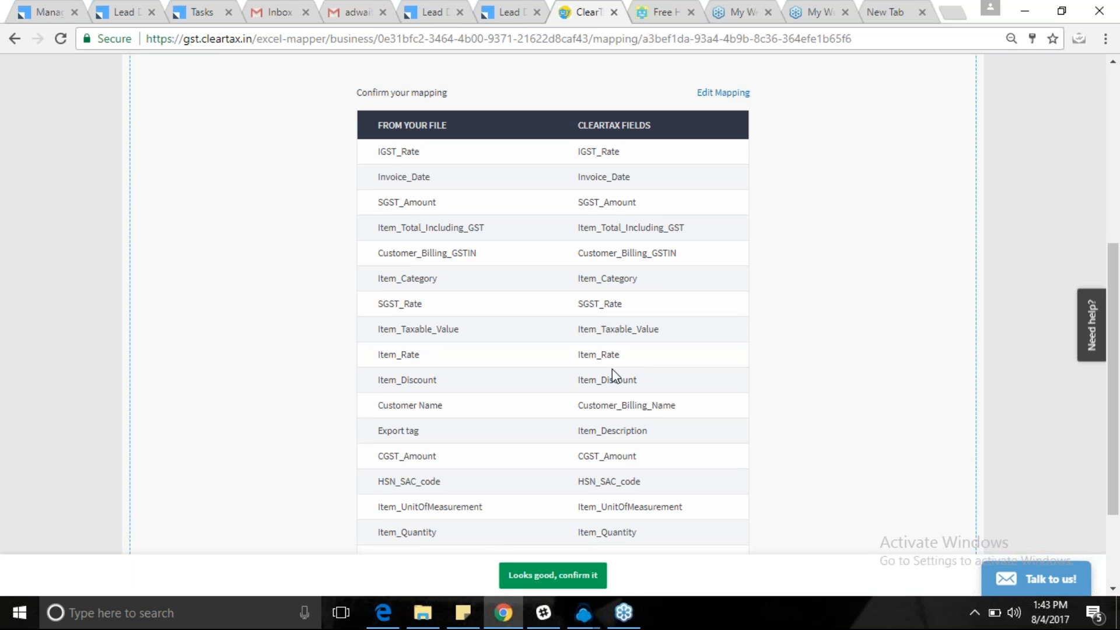
scroll(612, 374, "down", 3)
Confirm the mapping and save it as a template named 'PARAMOUNT TEMPLATE'.
left_click(519, 572)
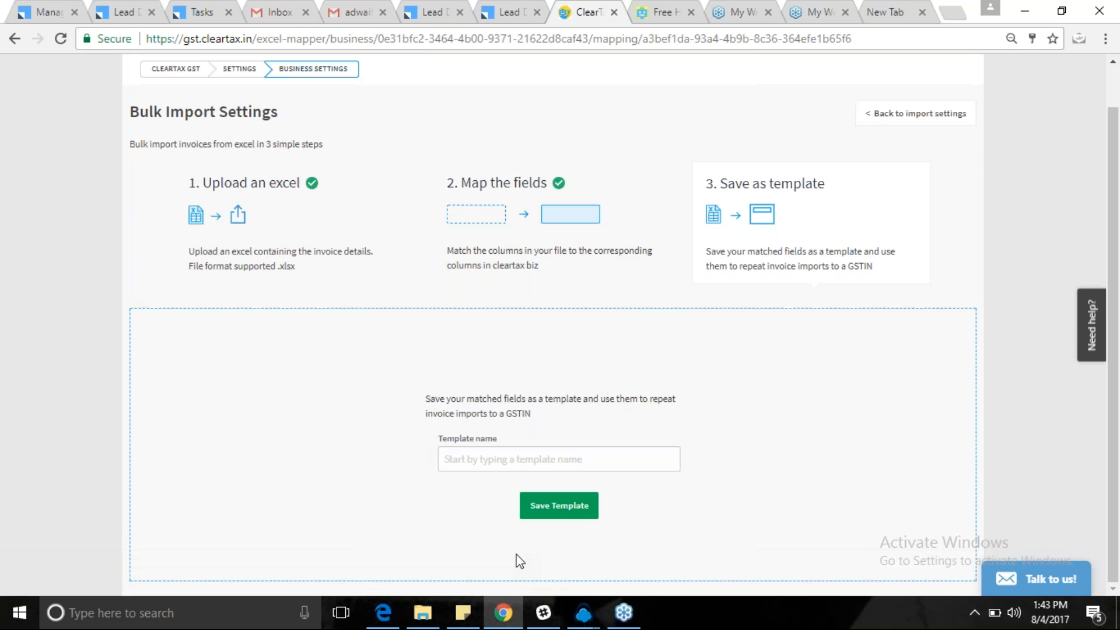
left_click(528, 459)
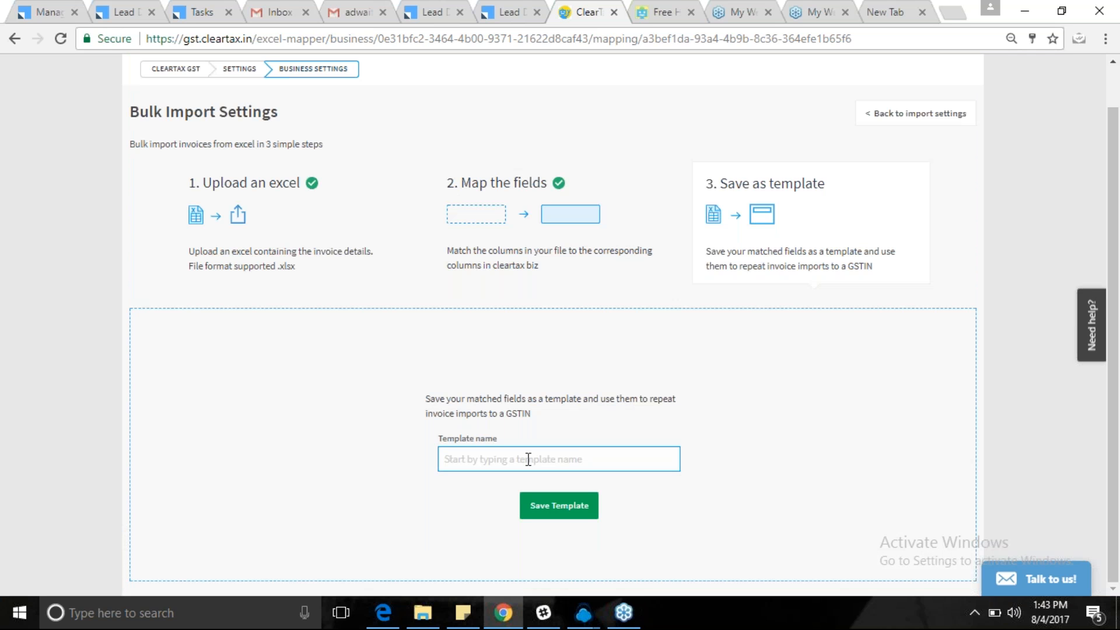
type("PARAMOUNT TEMPLATE")
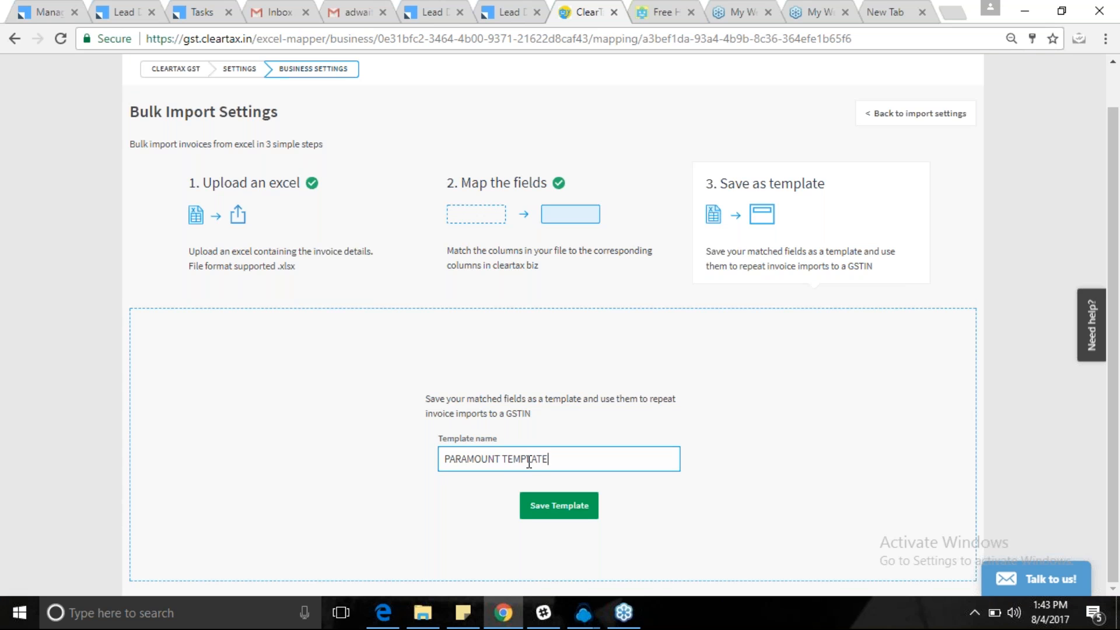
left_click(539, 505)
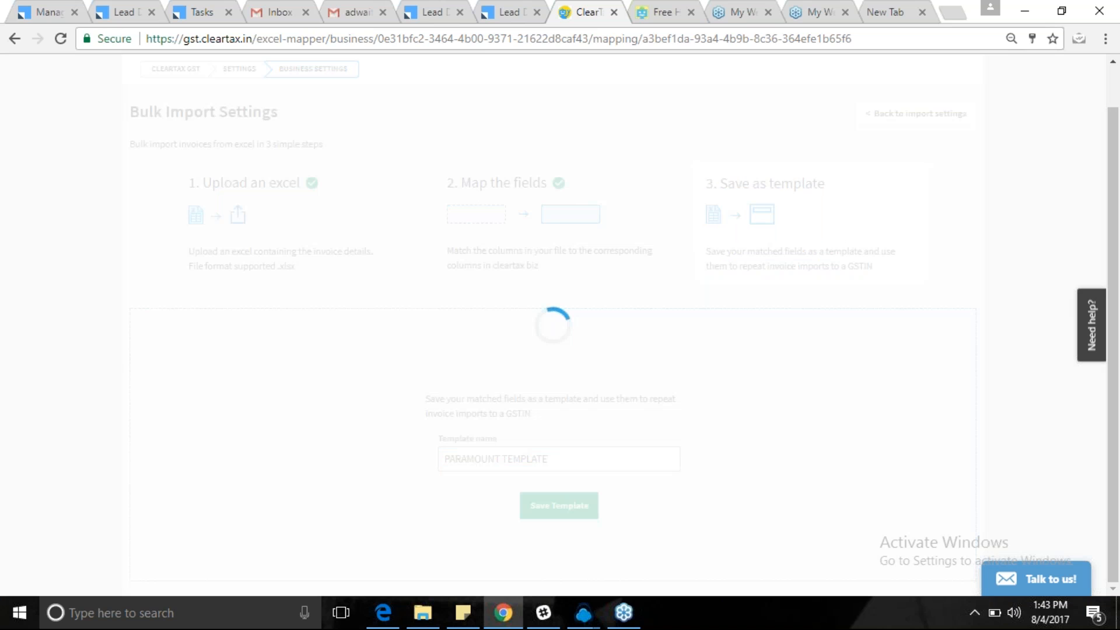
Go to the List of Businesses page through the SETTINGS breadcrumb.
scroll(764, 316, "down", 1)
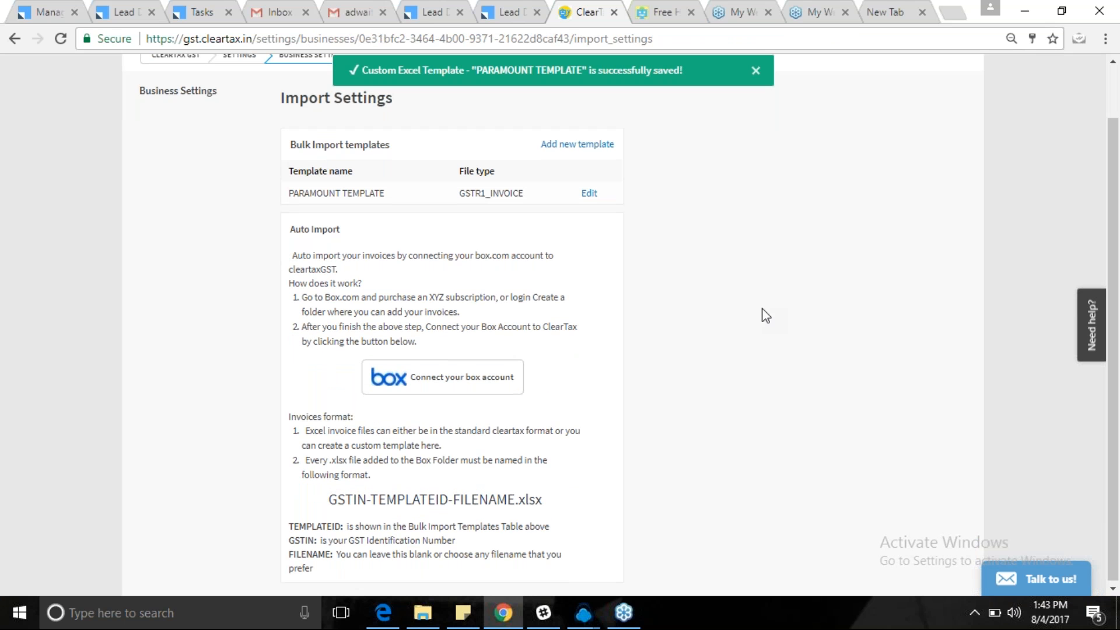
scroll(764, 315, "up", 1)
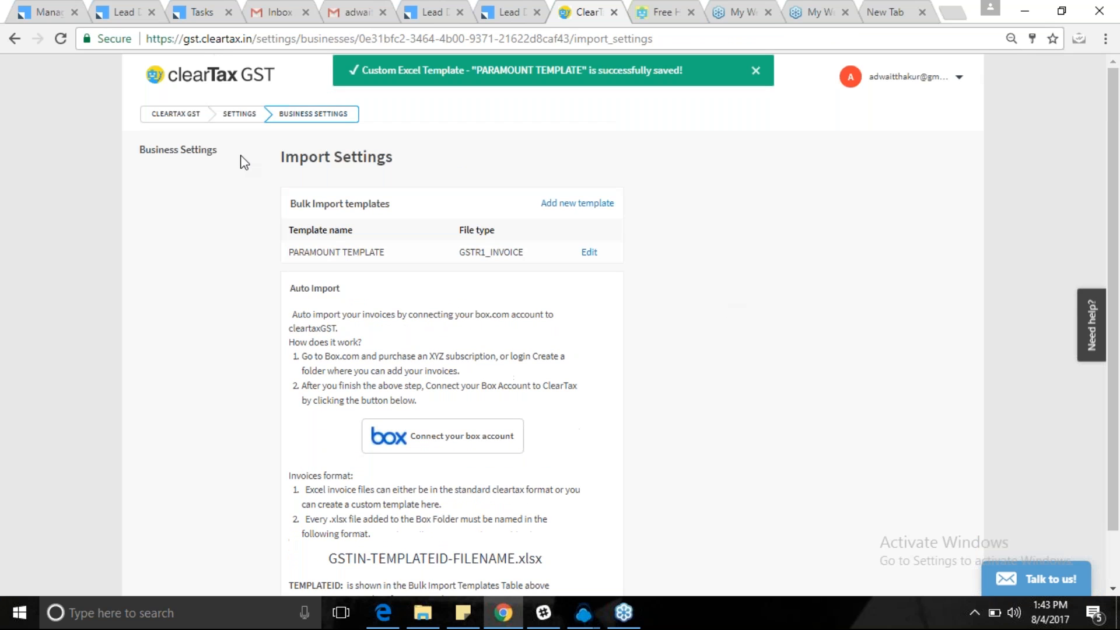
left_click(237, 117)
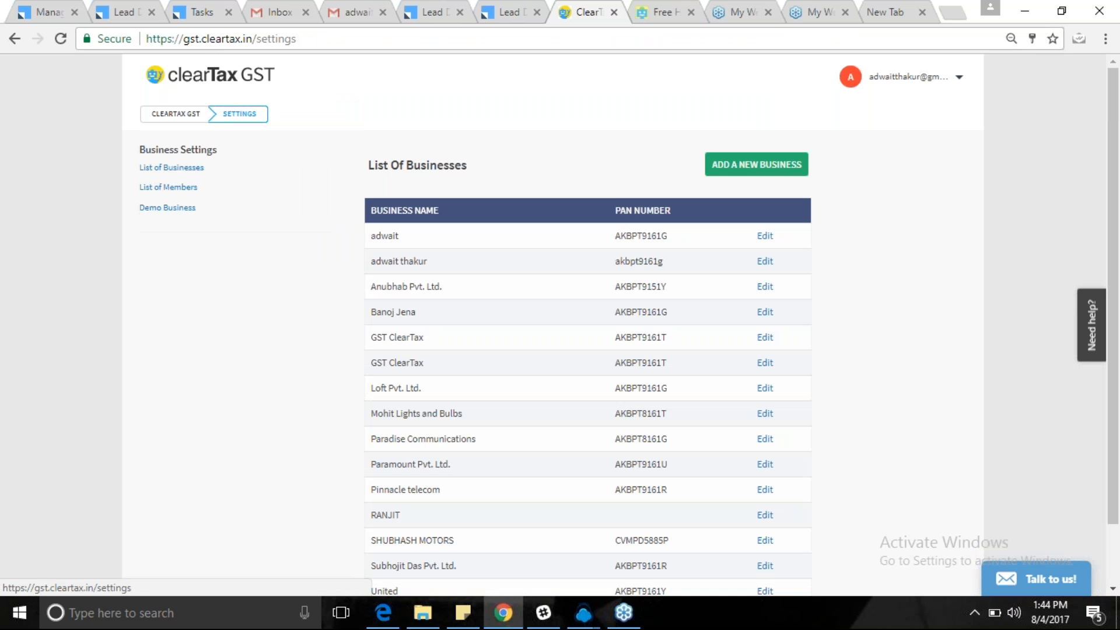
From the ClearTax GST home, start working on Paramount Pvt. Ltd.'s GST returns.
left_click(175, 120)
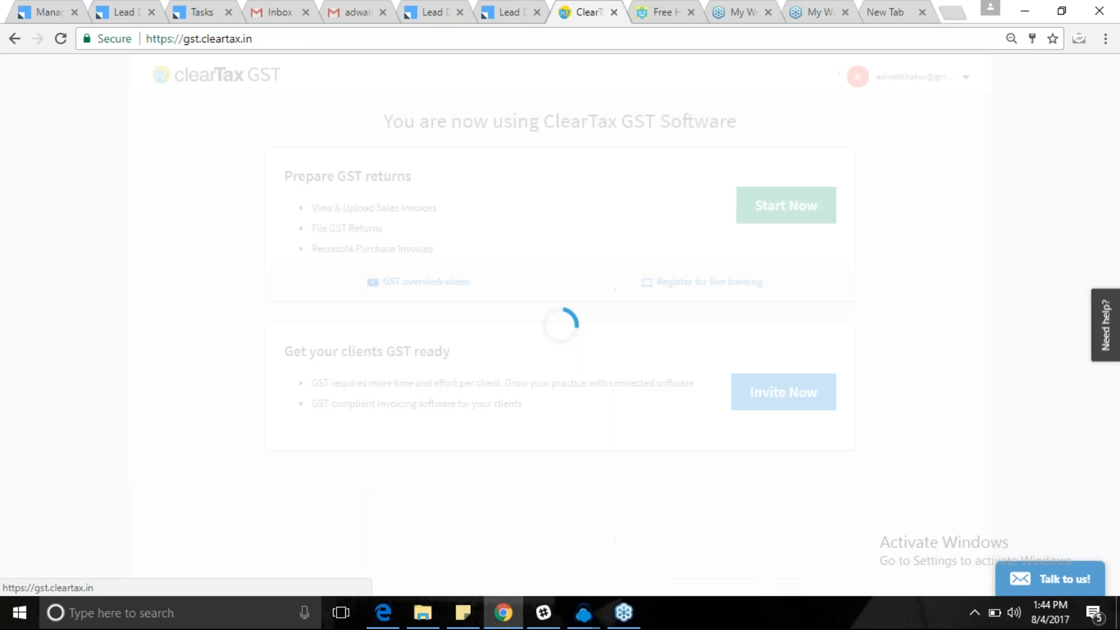
left_click(783, 203)
scroll(652, 346, "down", 1)
scroll(652, 345, "down", 10)
left_click(750, 519)
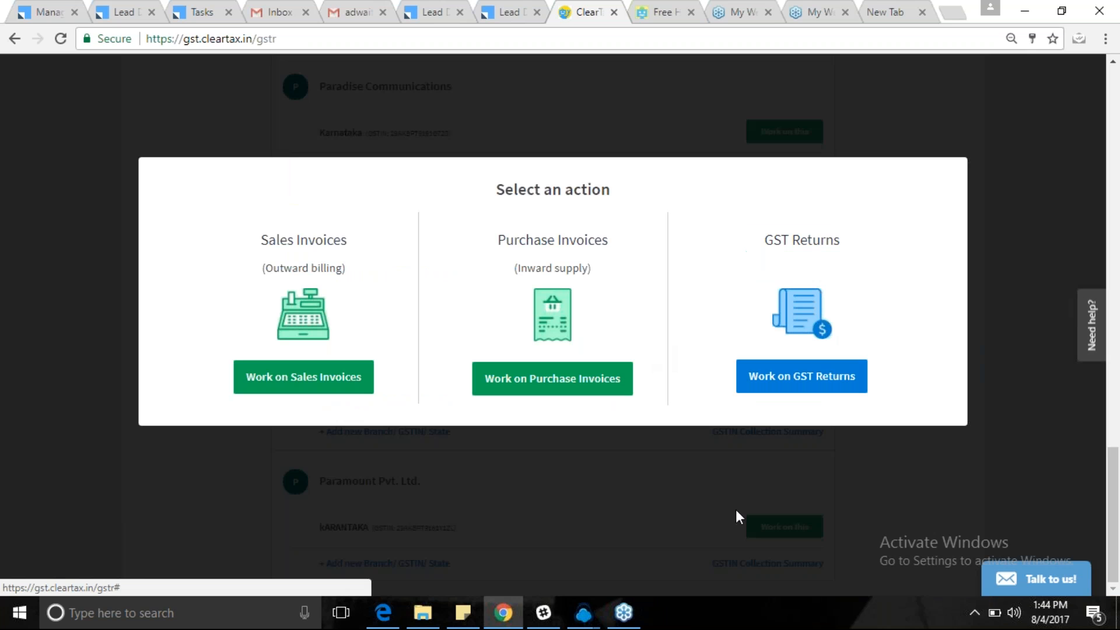
left_click(793, 385)
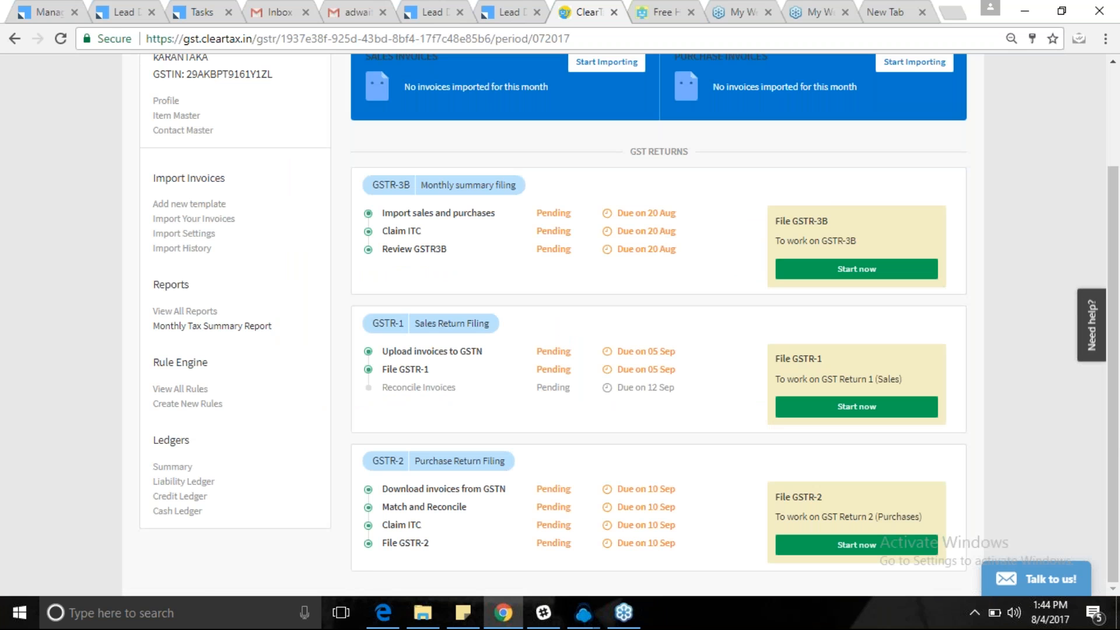
Import the 'Sales mapper (1)' invoice file using PARAMOUNT TEMPLATE.
left_click(197, 221)
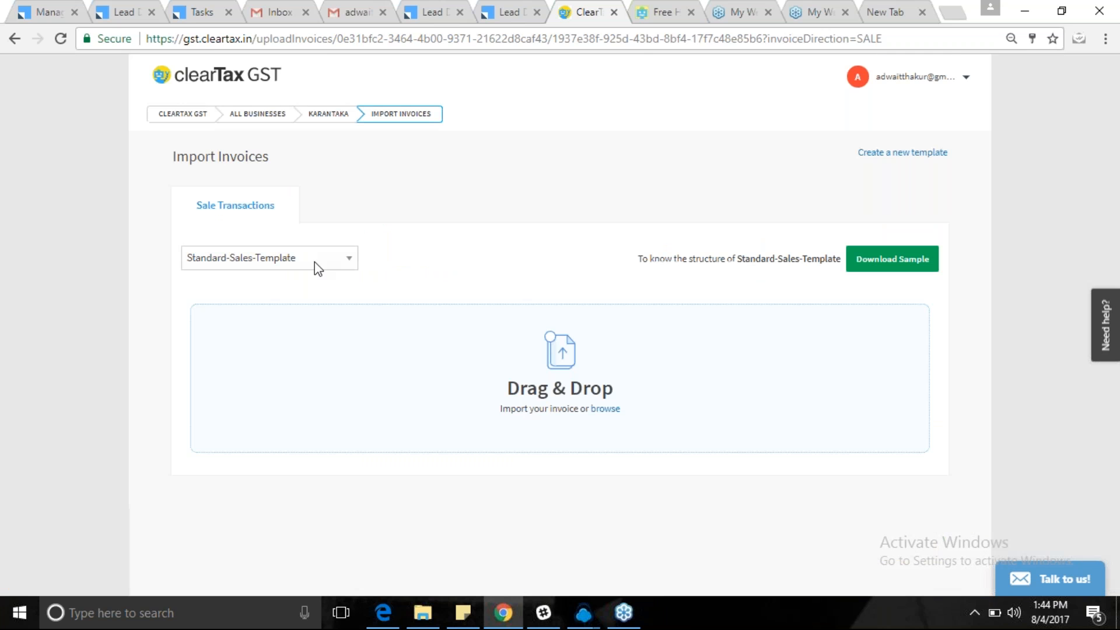
left_click(314, 261)
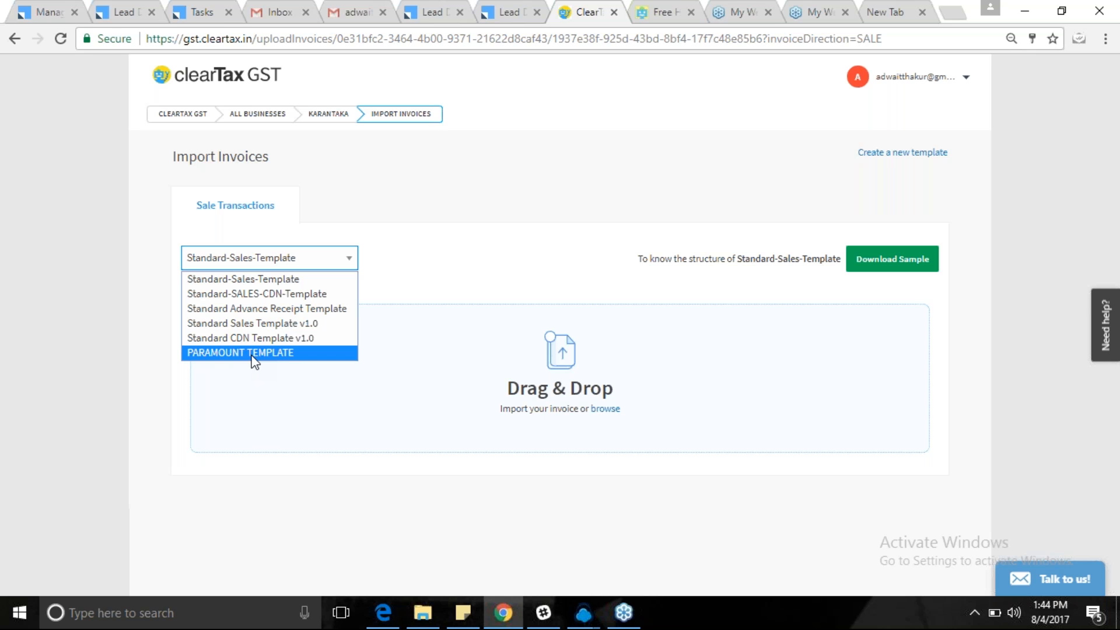
left_click(252, 356)
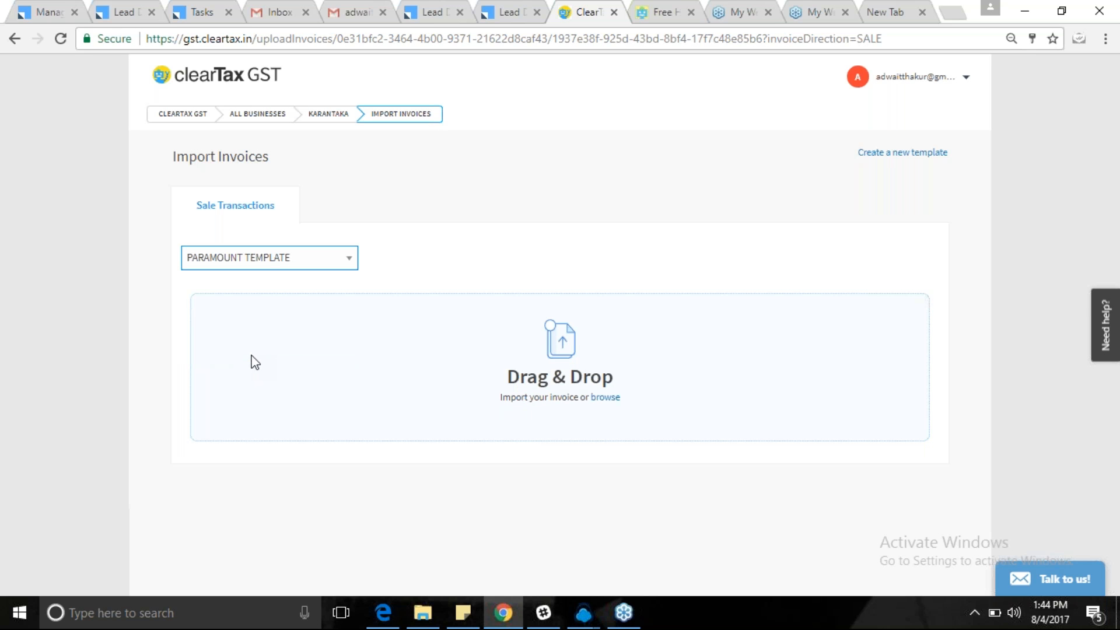
left_click(604, 397)
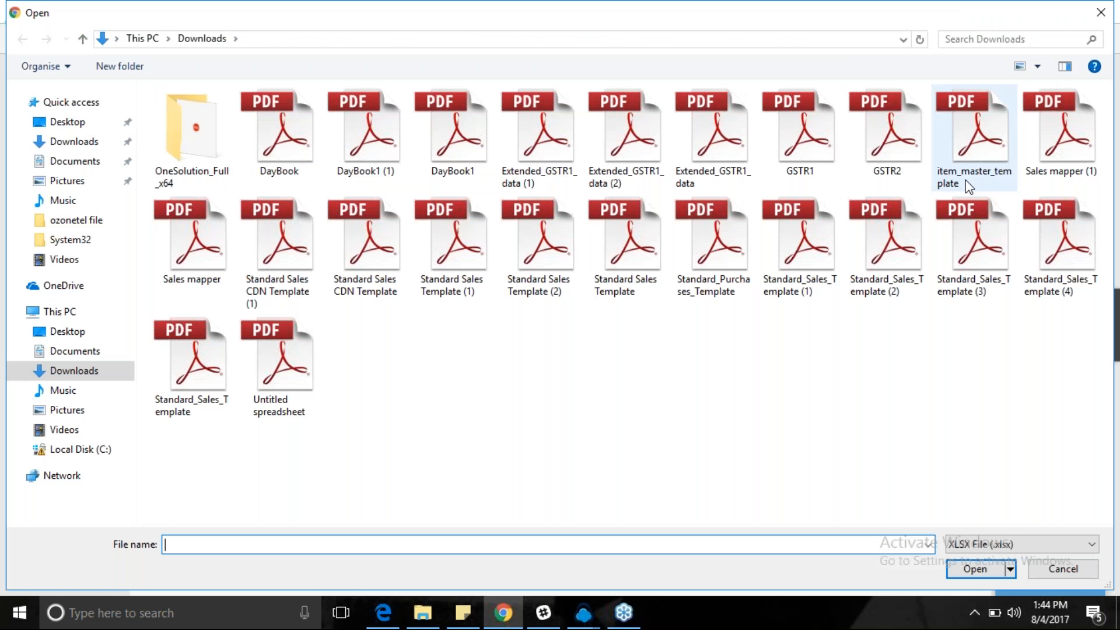
left_click(1059, 131)
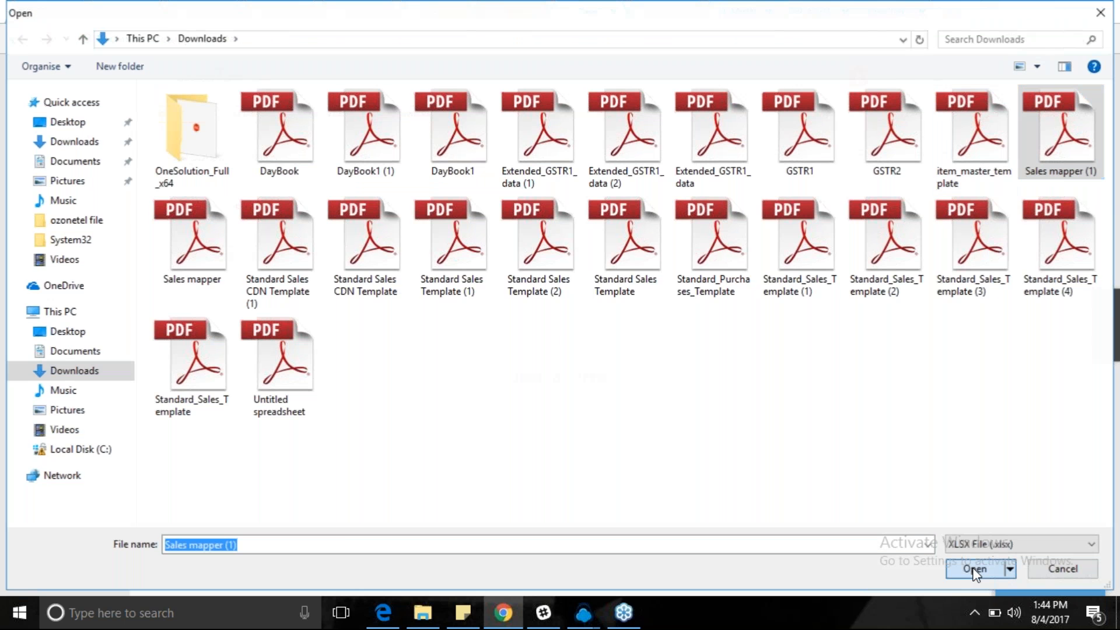
left_click(973, 569)
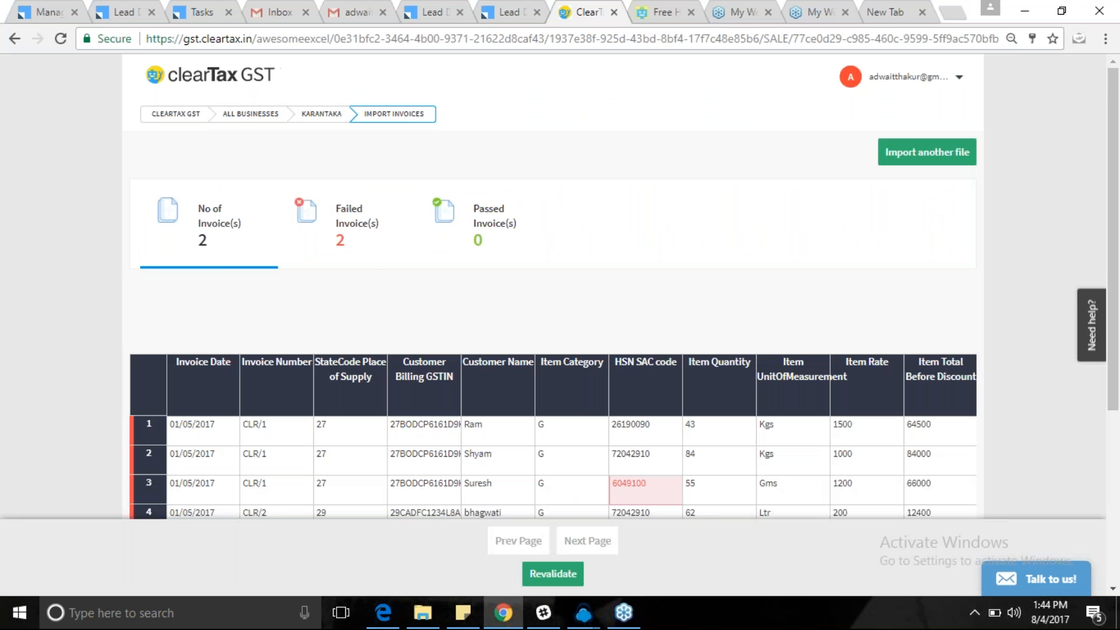
Copy HSN code 72042910 from row 2 into row 3's invalid HSN cell.
scroll(553, 291, "down", 1)
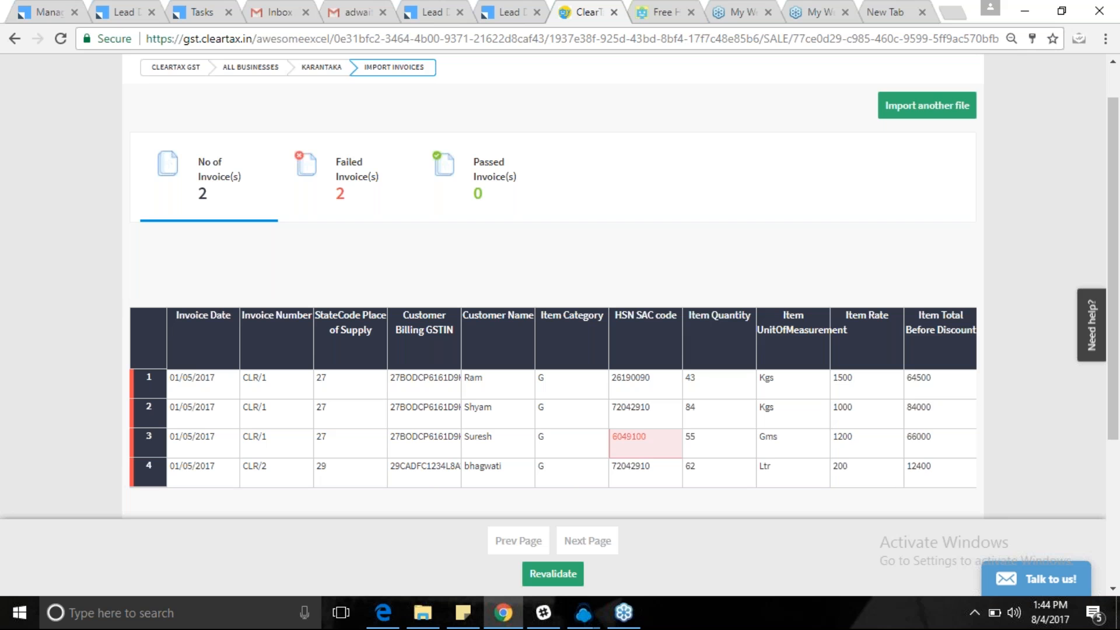
scroll(553, 291, "down", 1)
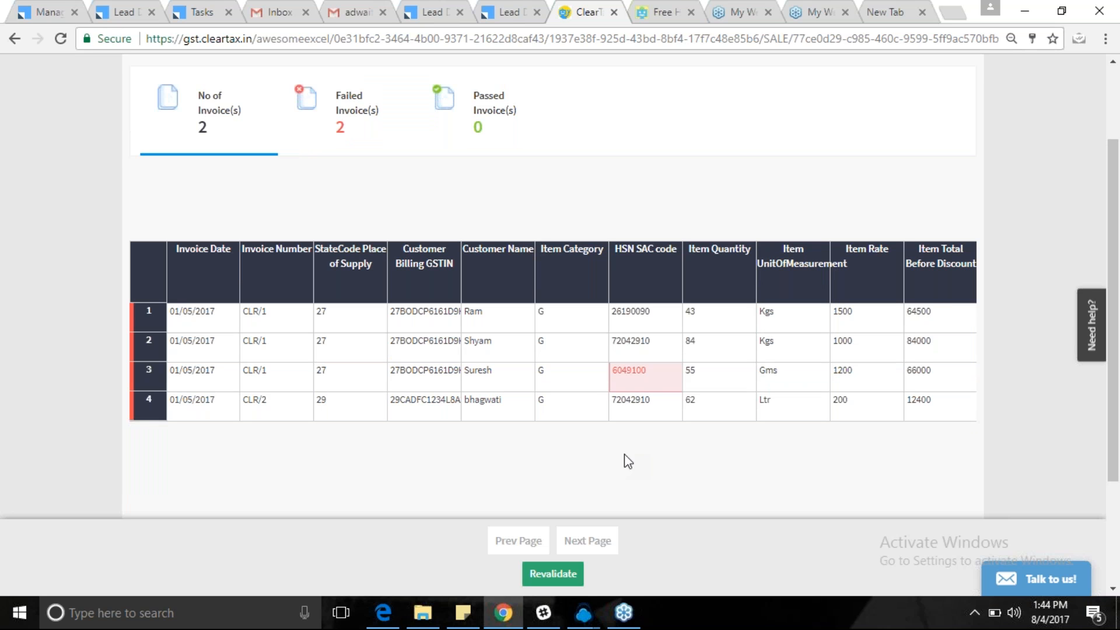
left_click(630, 385)
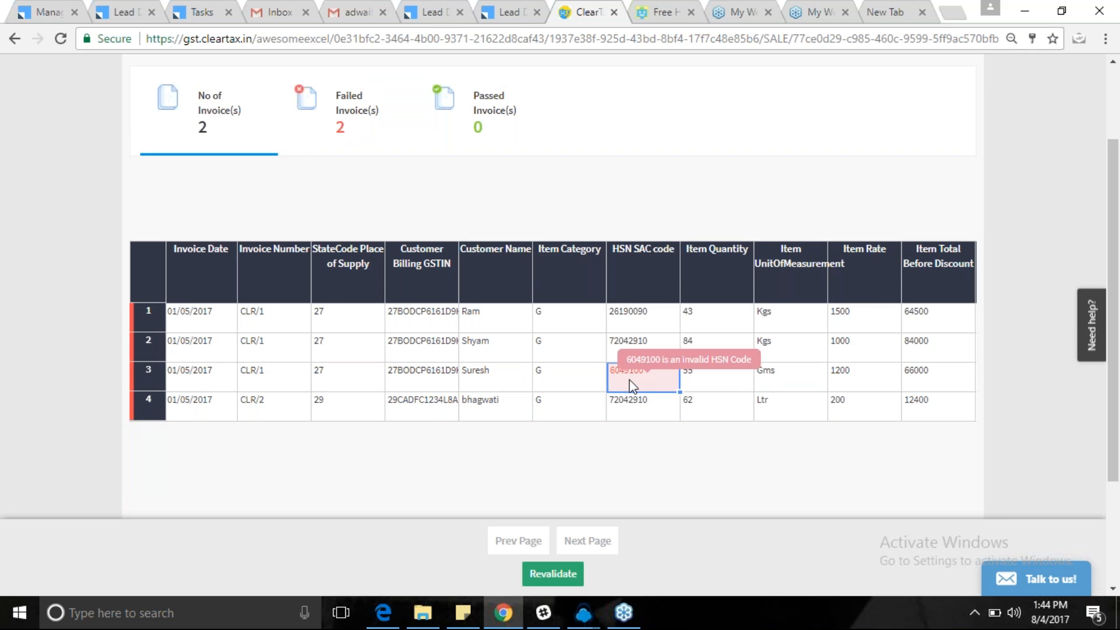
scroll(630, 385, "right", 5)
left_click(481, 342)
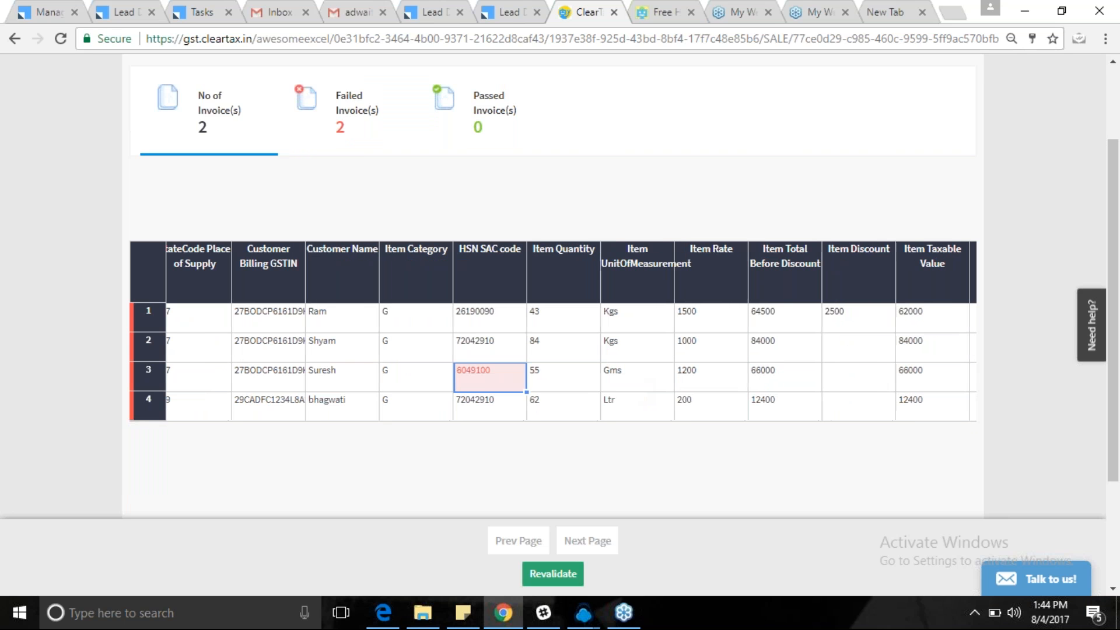
left_click(481, 387)
left_click(465, 341)
left_click(475, 371)
type("72042910")
left_click(563, 377)
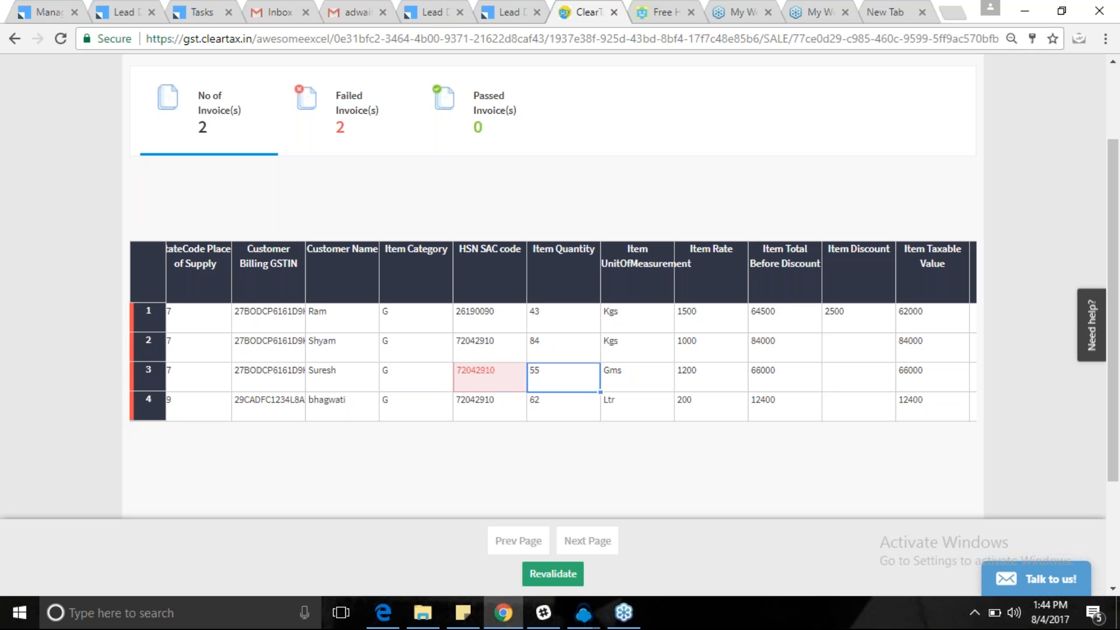
Set the IGST Rate to 0 for rows 1 through 4.
key("Right")
key("Right")
key("Right")
key("Right")
key("Right")
key("Right")
key("Right")
key("Right")
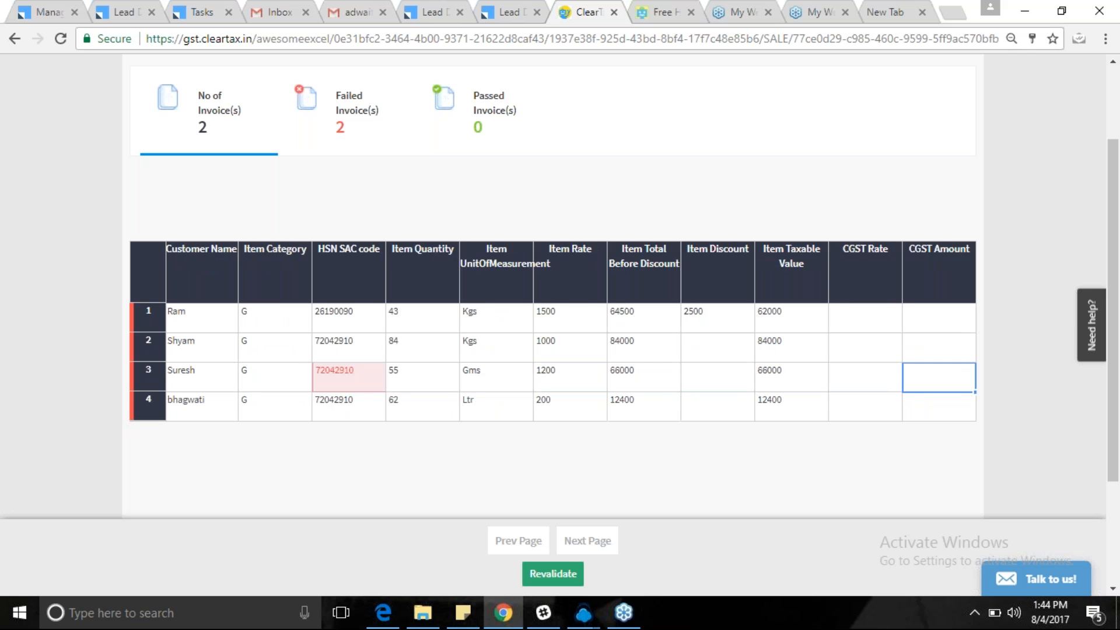
key("Right")
key("Right")
key("Right")
key("Right")
key("Left")
key("Left")
left_click(811, 321)
type("0")
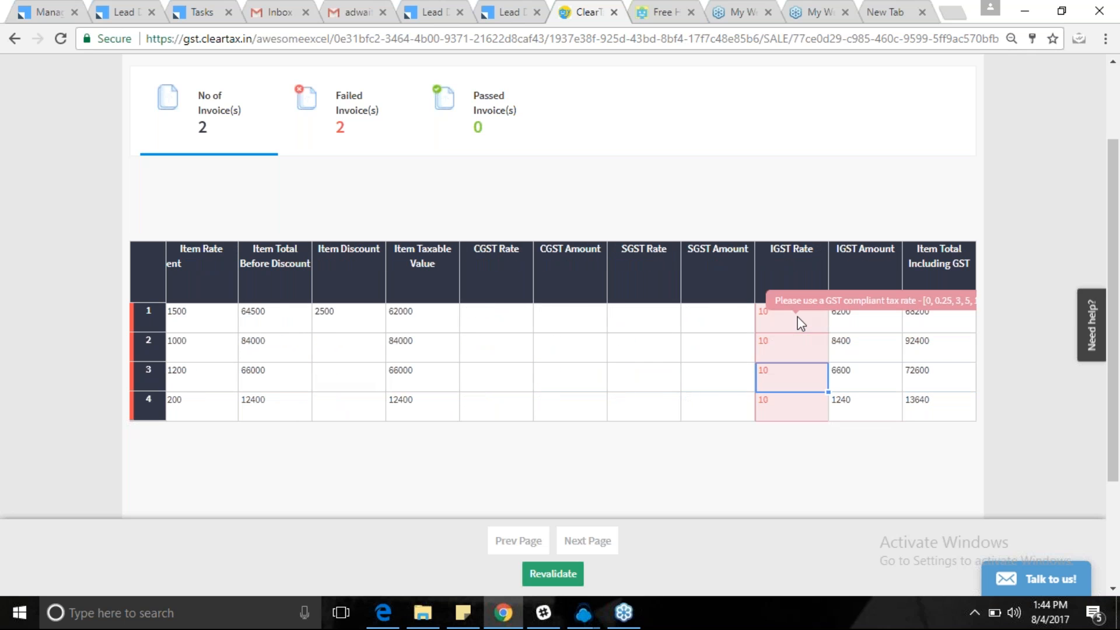
left_click(787, 339)
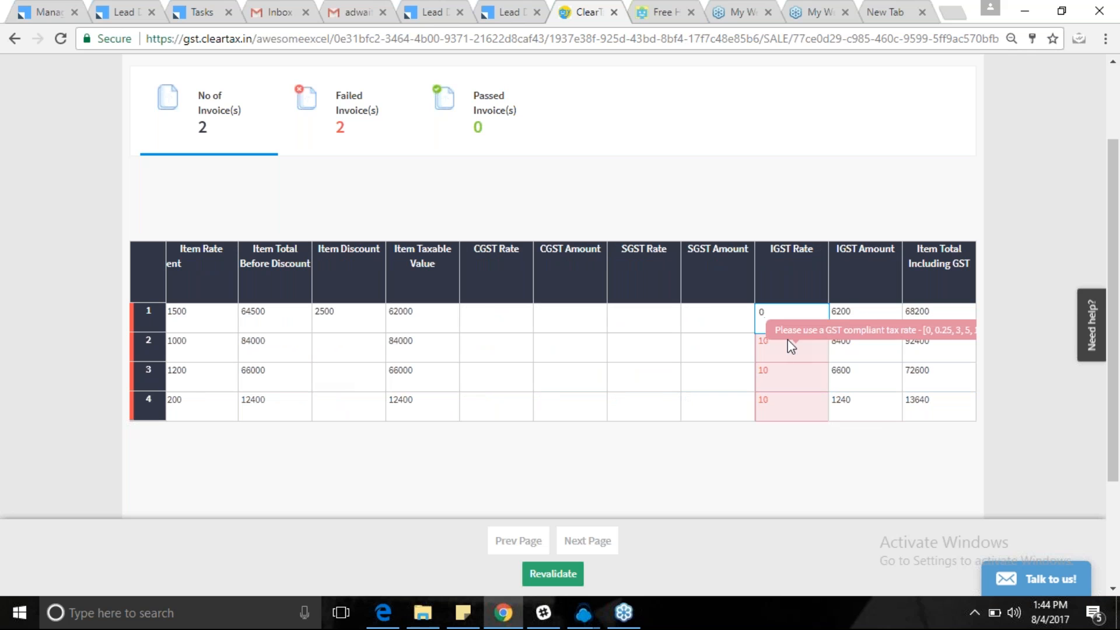
type("0")
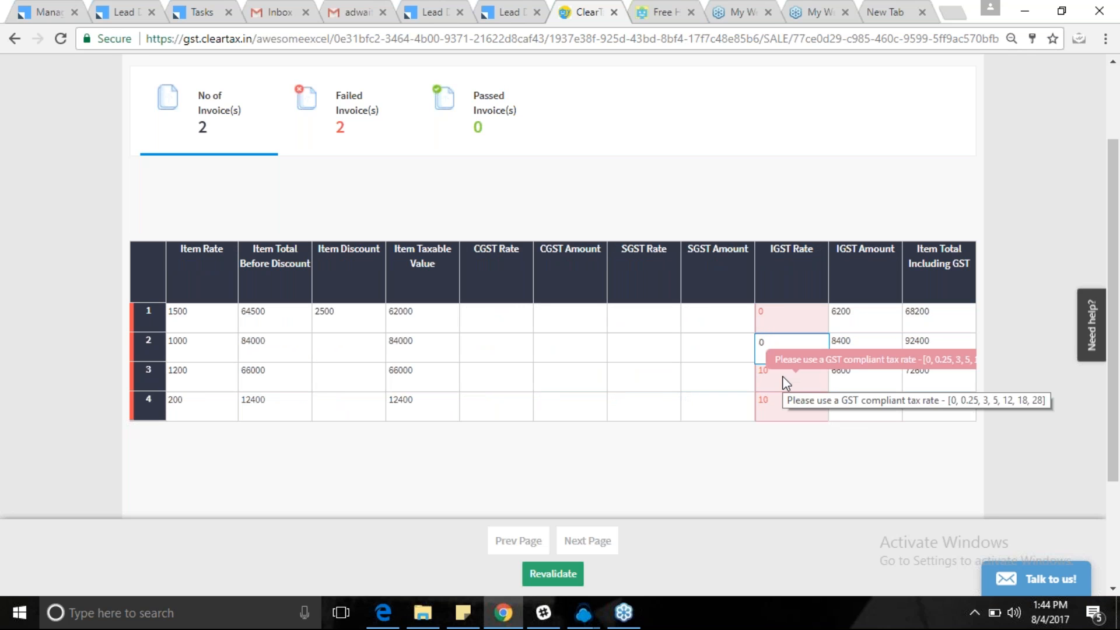
type("0")
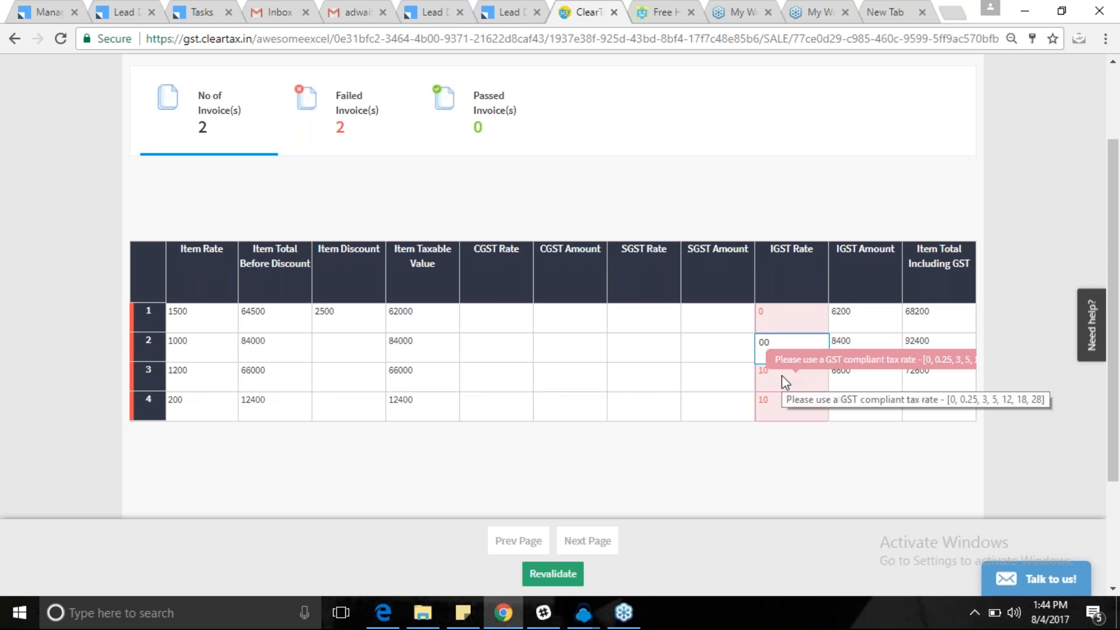
left_click(781, 375)
left_click(770, 347)
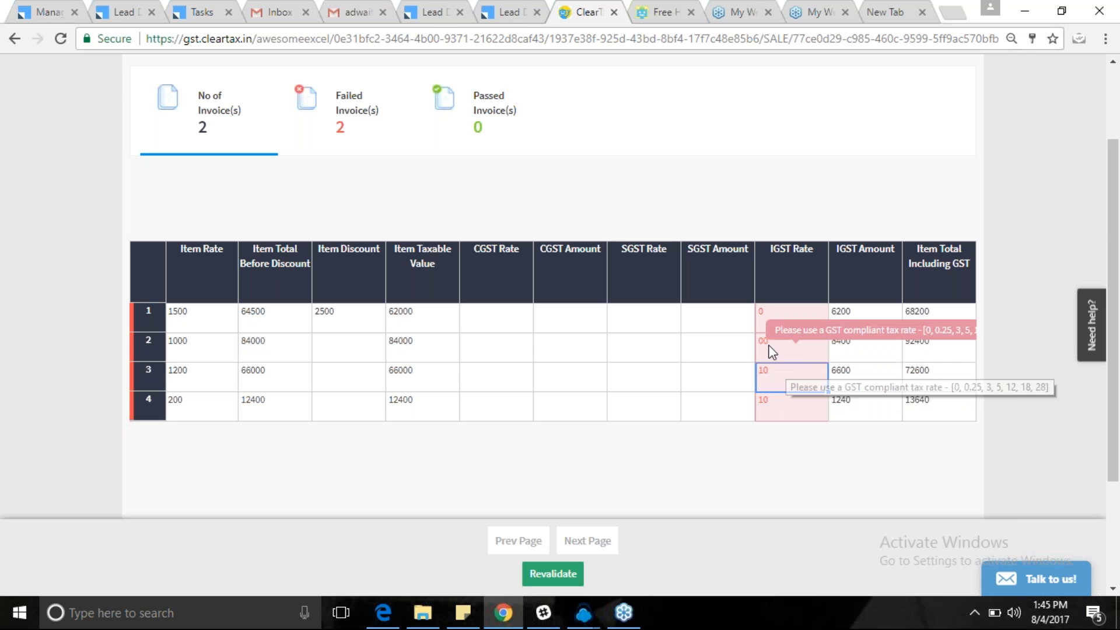
type("0")
left_click(776, 390)
type("0")
left_click(770, 401)
type("0")
Set the IGST Amount to 0 for rows 1 through 4.
left_click(870, 317)
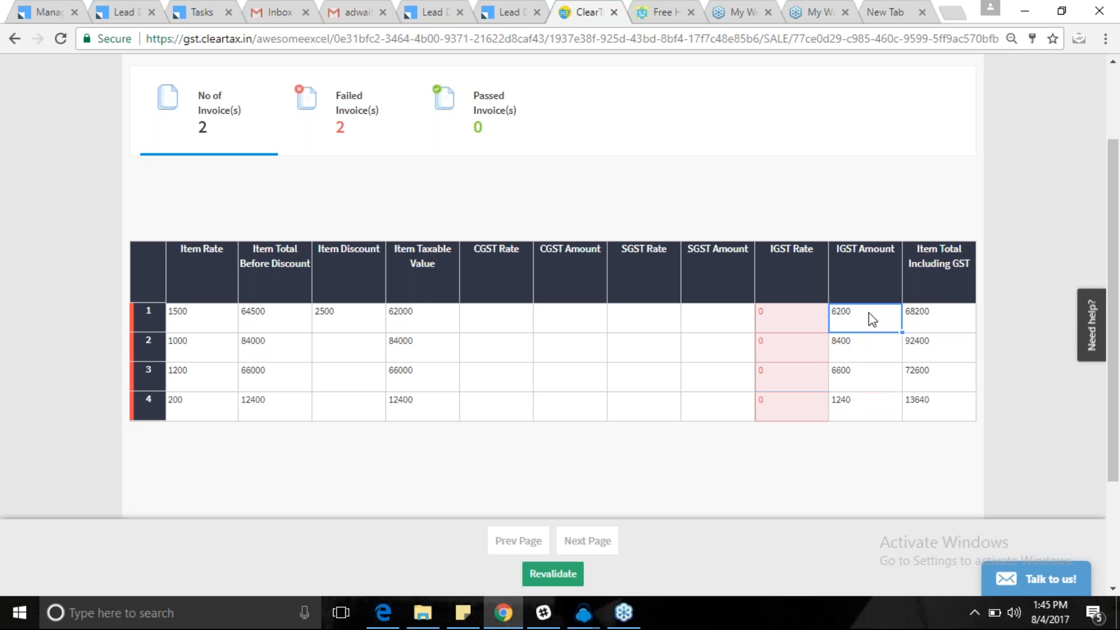
type("0")
left_click(867, 348)
type("0")
left_click(868, 377)
type("0")
left_click(866, 411)
type("0")
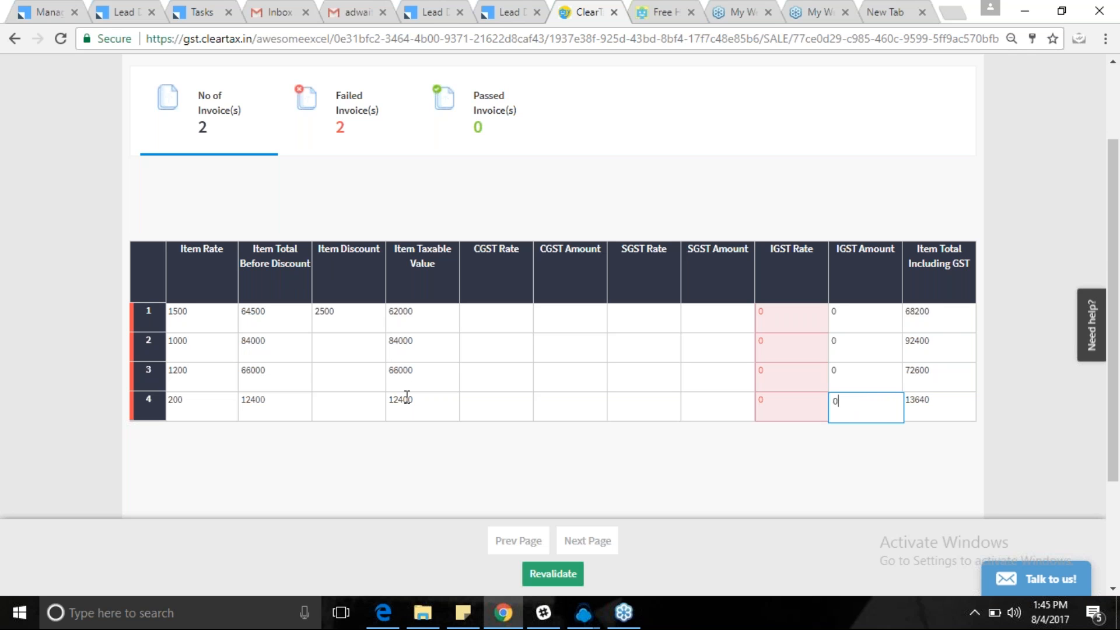
Enter Item Total Including GST values 62000, 84000, 66000 and 12400, then revalidate.
left_click(937, 322)
type("62")
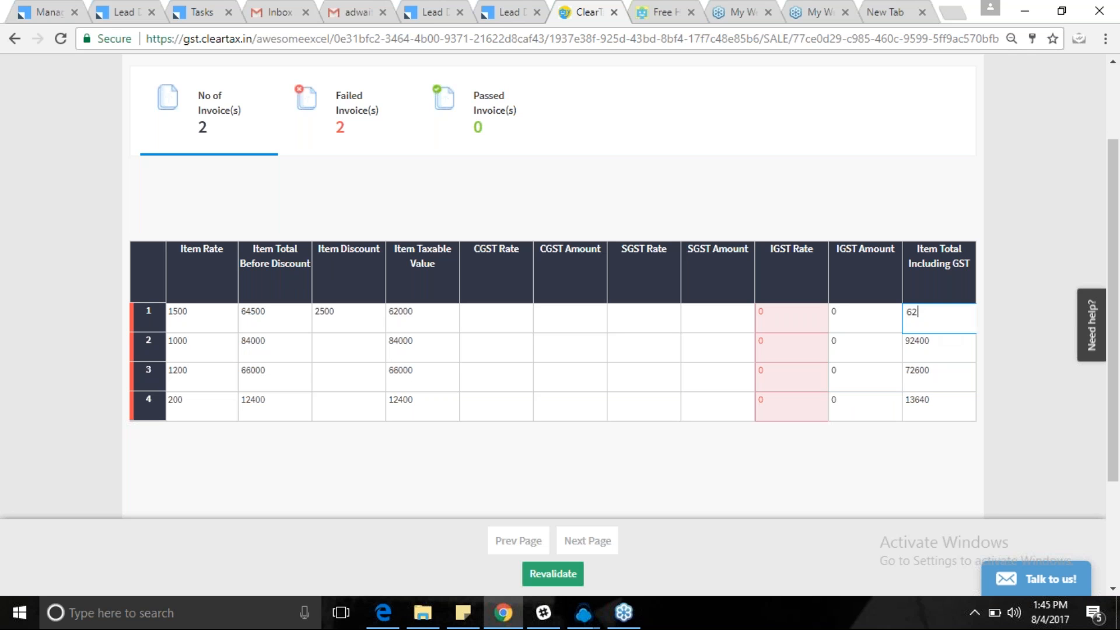
type("000")
left_click(922, 345)
type("8")
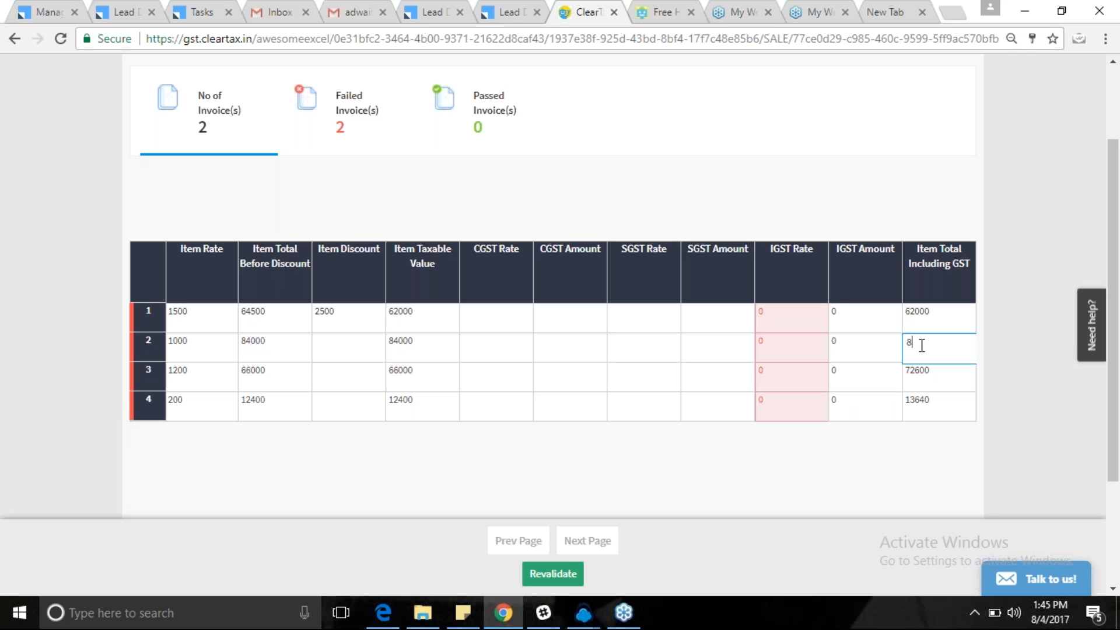
type("4000")
left_click(923, 374)
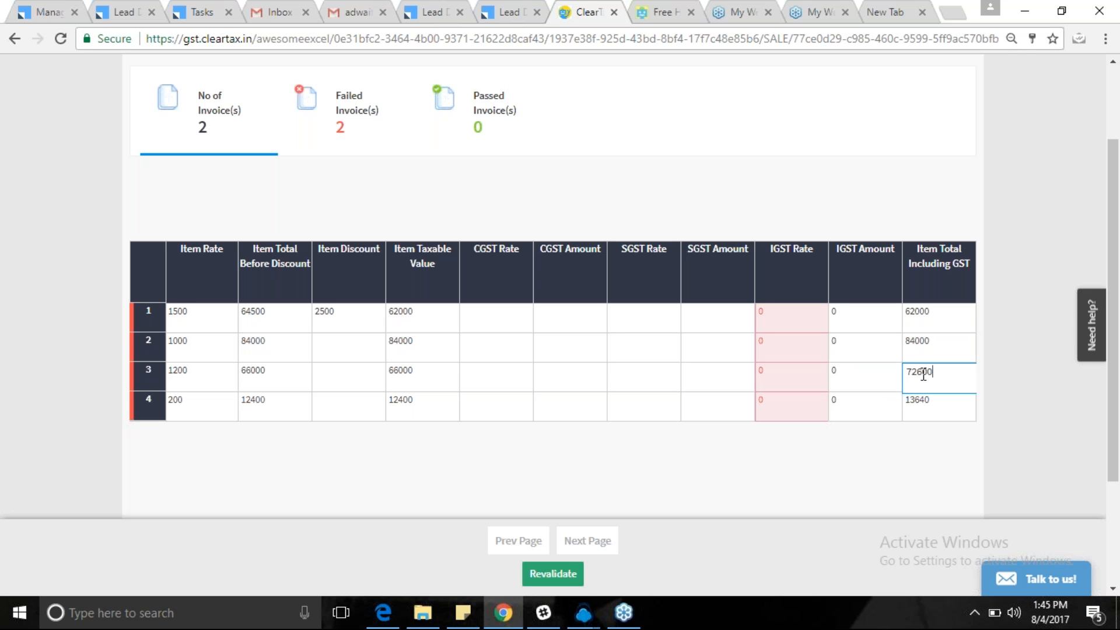
key("BackSpace")
key("BackSpace")
key("BackSpace")
key("BackSpace")
key("BackSpace")
type("66")
type("0")
left_click(926, 407)
type("12400")
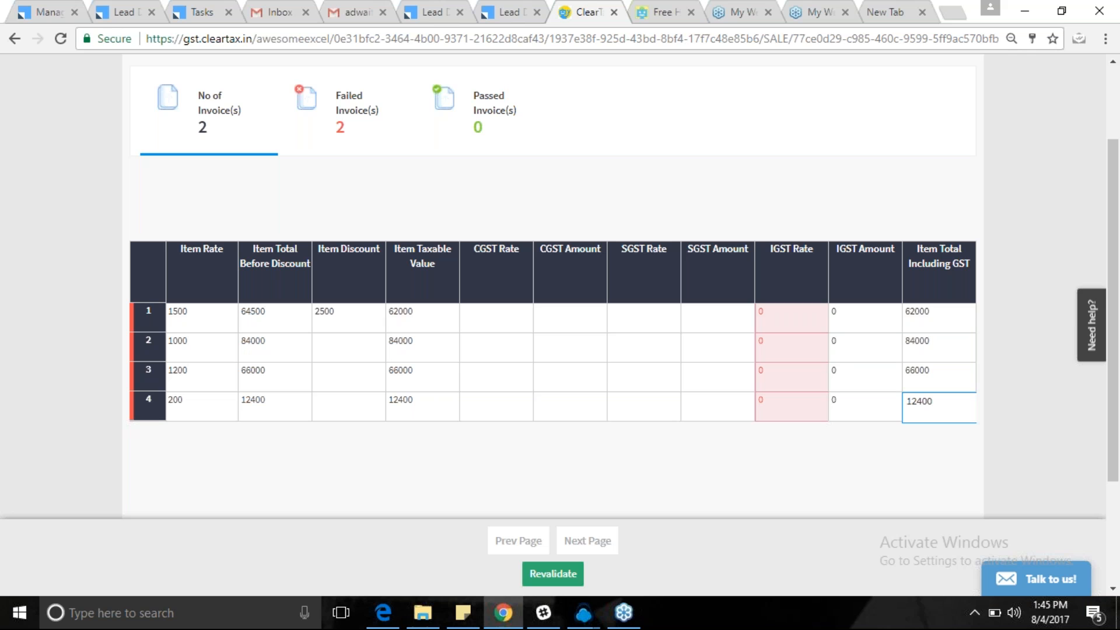
left_click(866, 379)
key("Right")
key("Right")
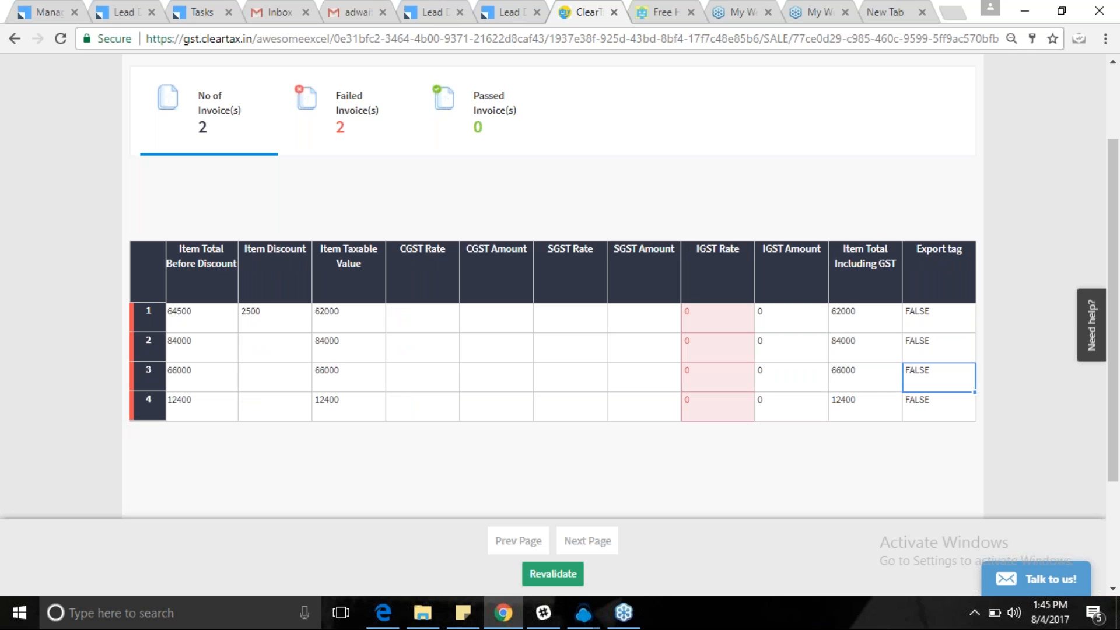
left_click(568, 565)
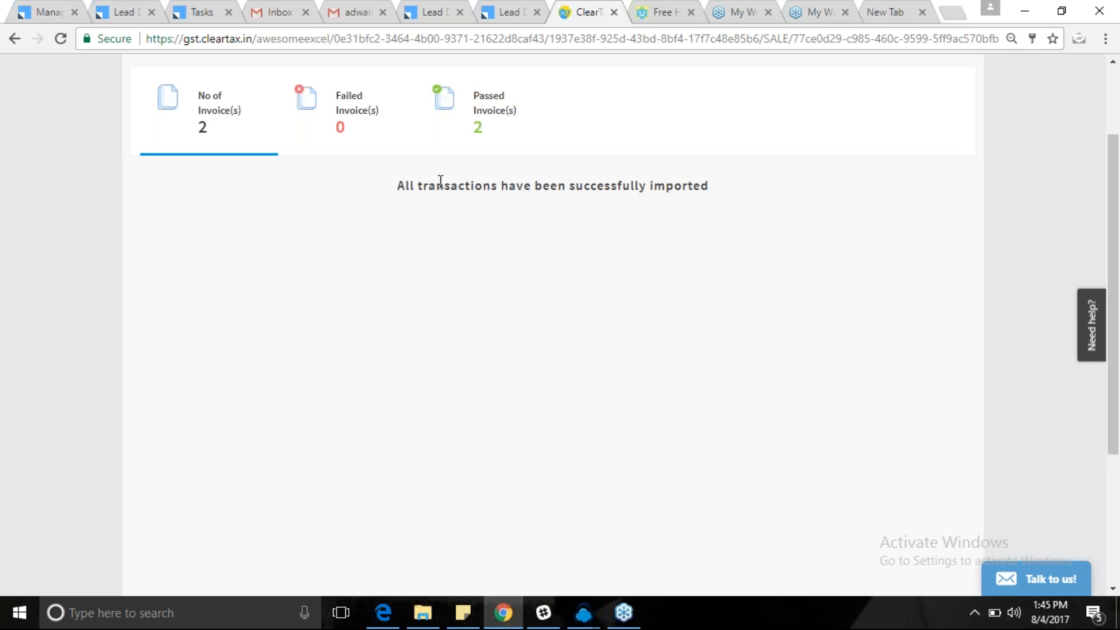
Once revalidation shows 2 passed and 0 failed, return to the KARANTAKA dashboard.
scroll(759, 168, "up", 1)
scroll(758, 168, "up", 2)
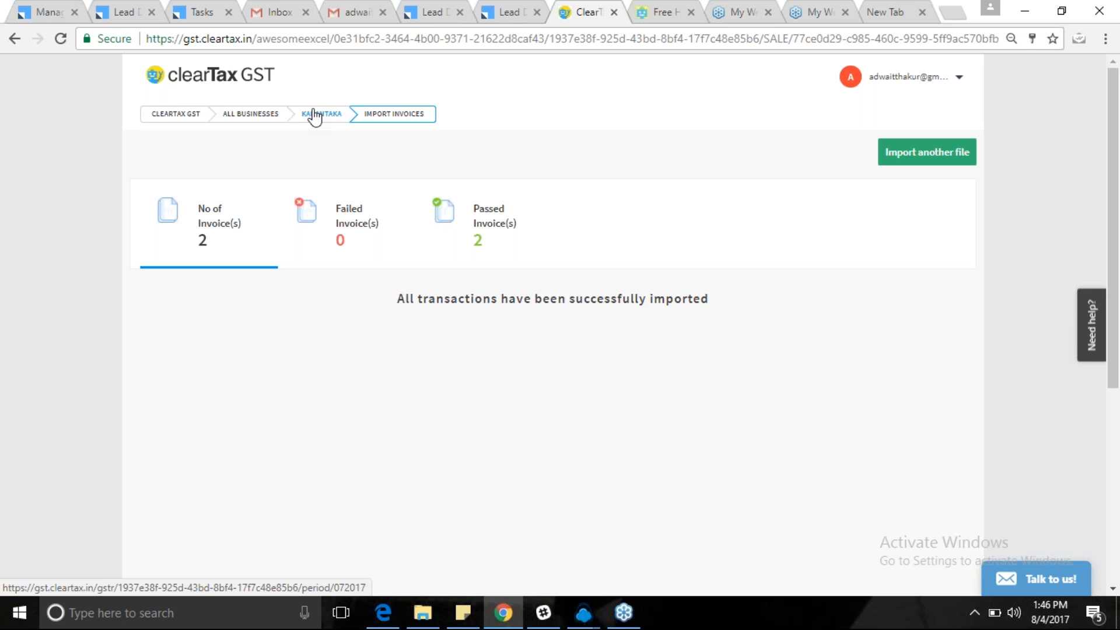
left_click(314, 113)
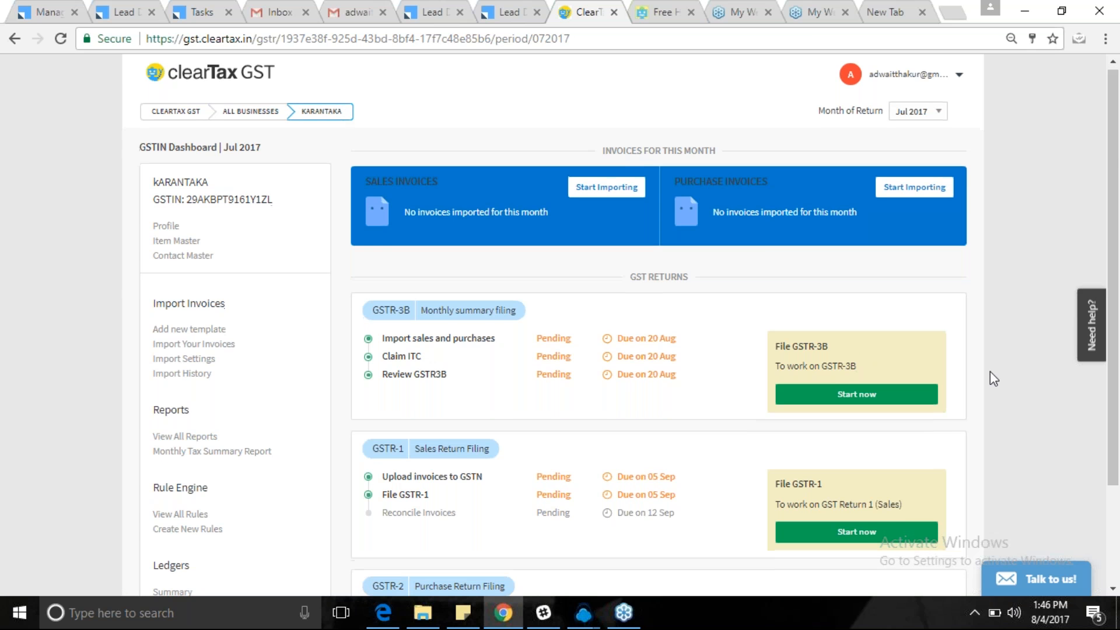
Switch the KARANTAKA dashboard's return month to Jun 2017, then to May 2017.
scroll(989, 371, "down", 2)
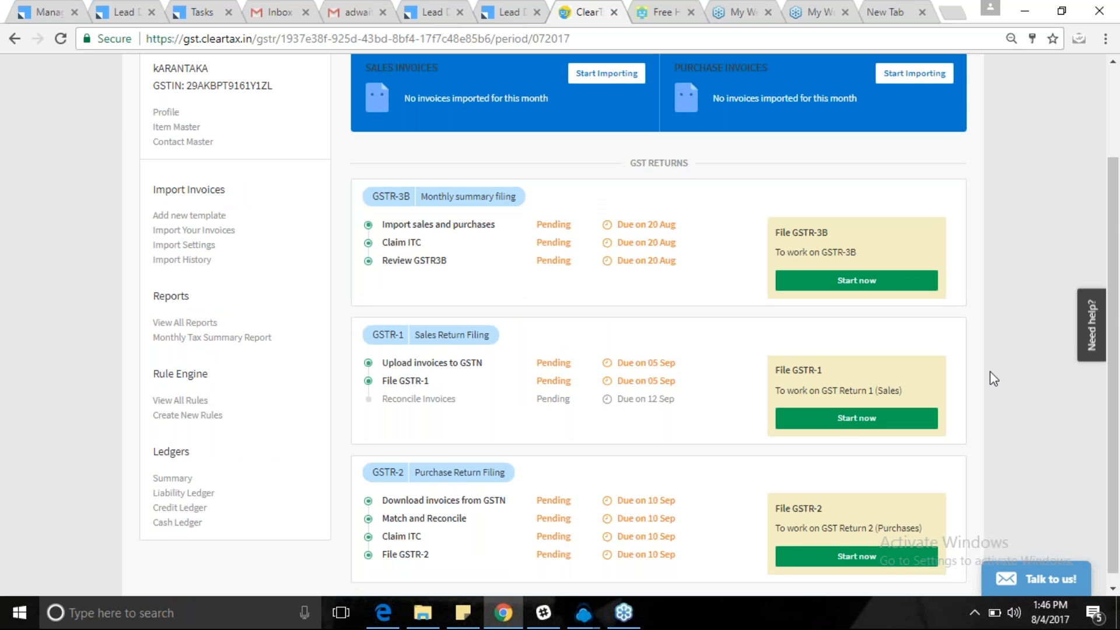
scroll(989, 371, "up", 2)
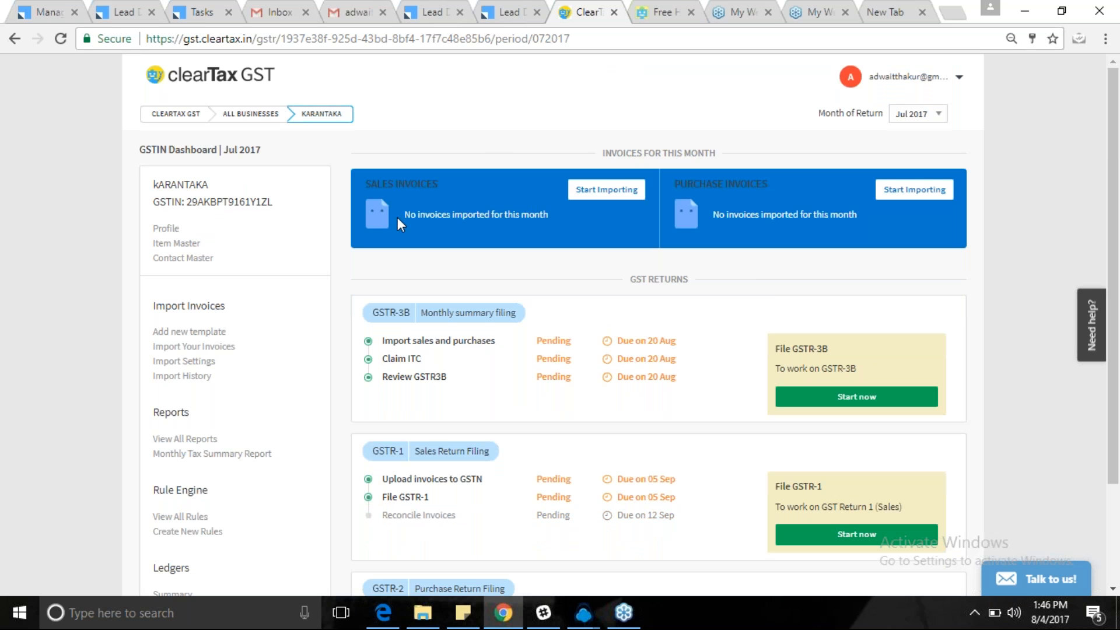
left_click_drag(526, 222, 549, 221)
left_click(912, 117)
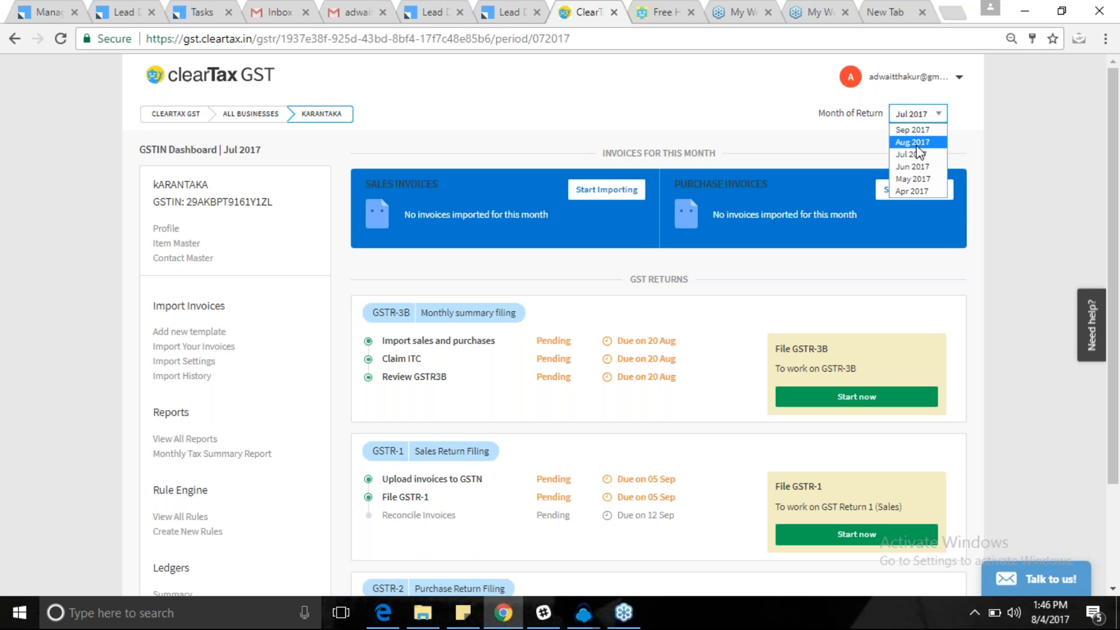
left_click(908, 164)
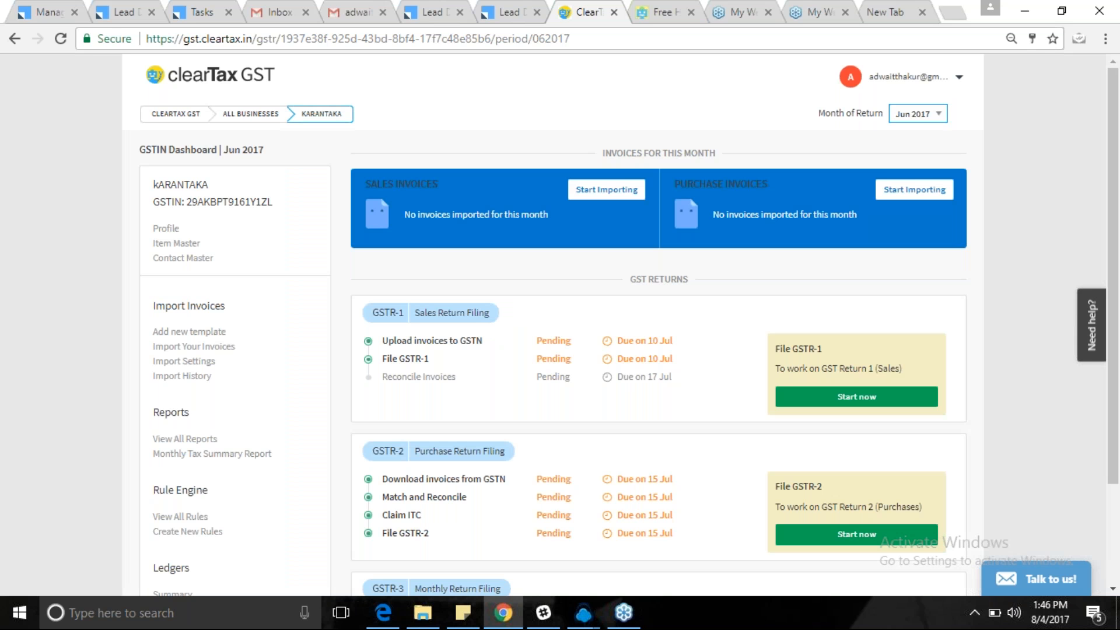
left_click(925, 118)
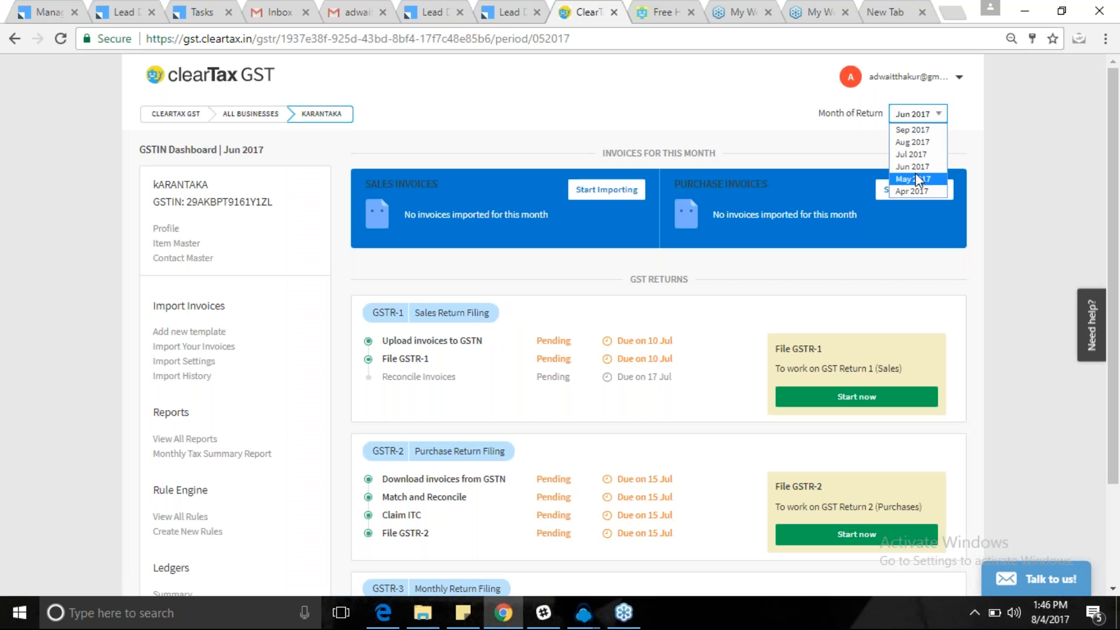
left_click(915, 178)
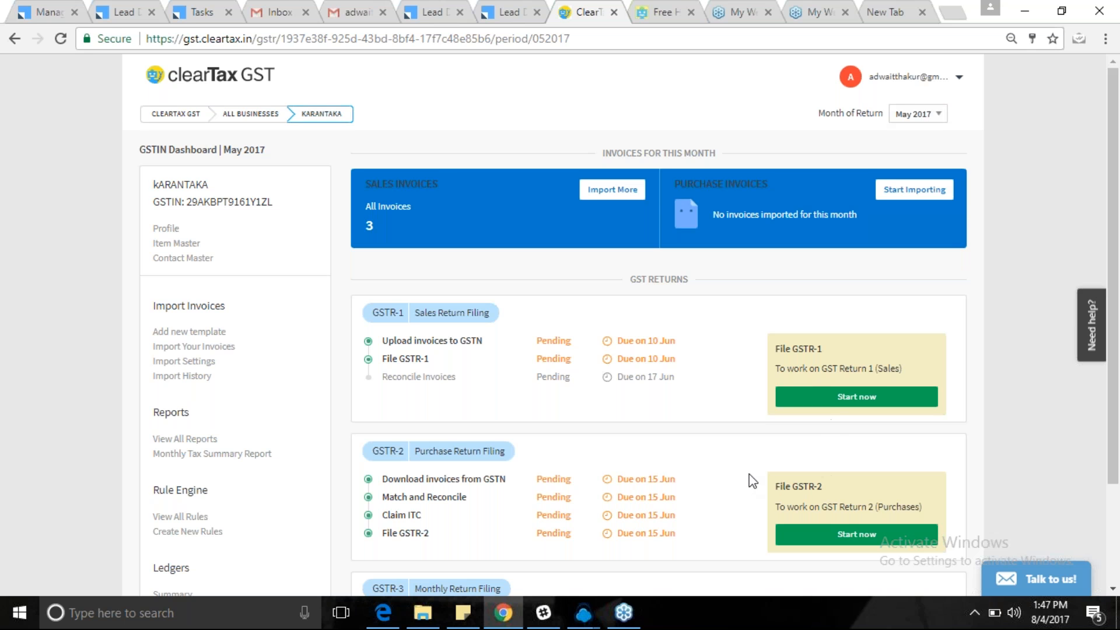
Start the May 2017 GSTR-1 sales return from the dashboard.
scroll(749, 481, "down", 1)
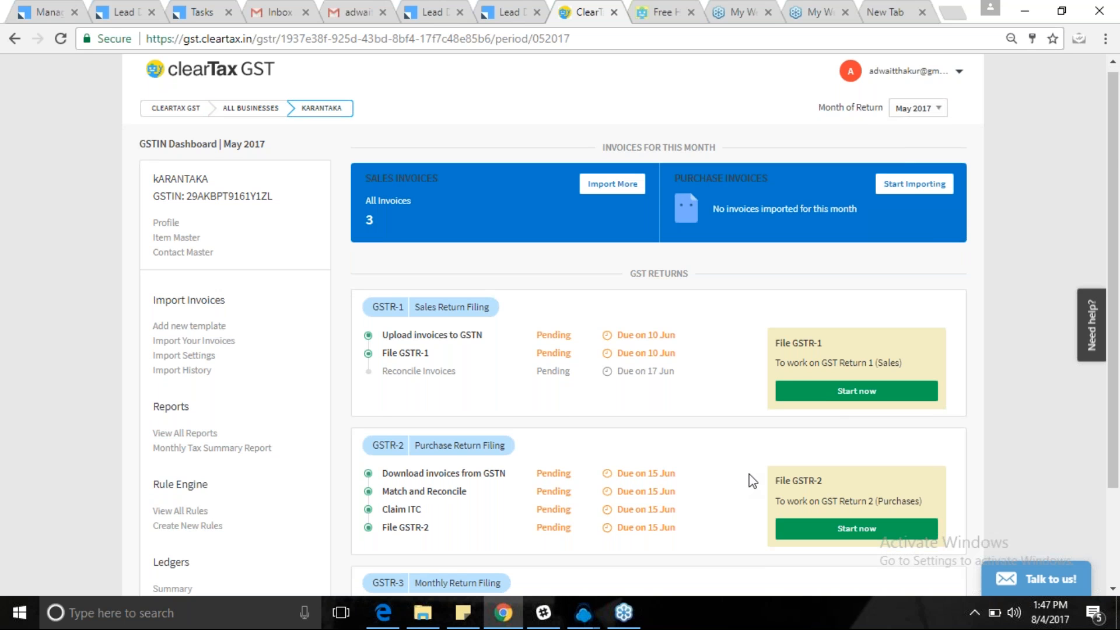
scroll(749, 479, "down", 2)
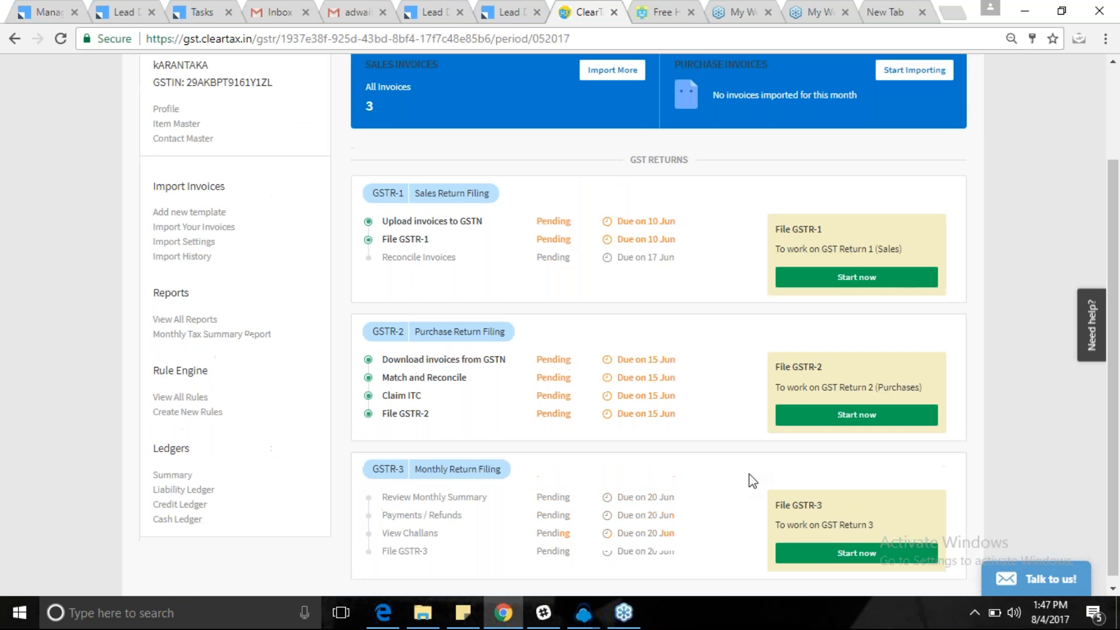
left_click(838, 279)
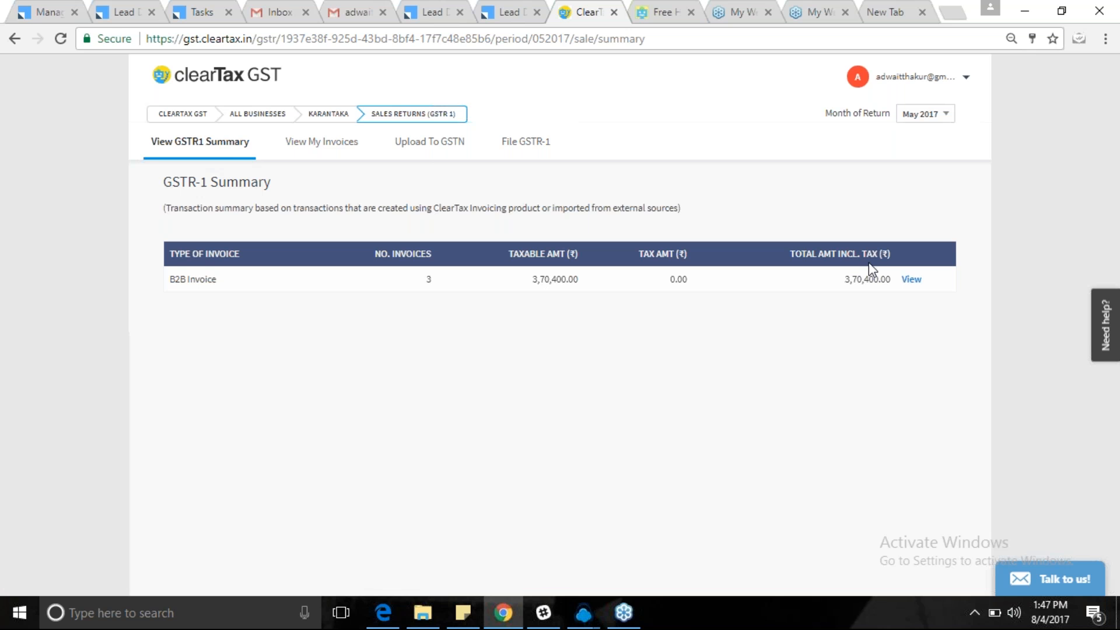
Open the View My Invoices list for the May 2017 GSTR-1 sales invoices.
left_click(323, 143)
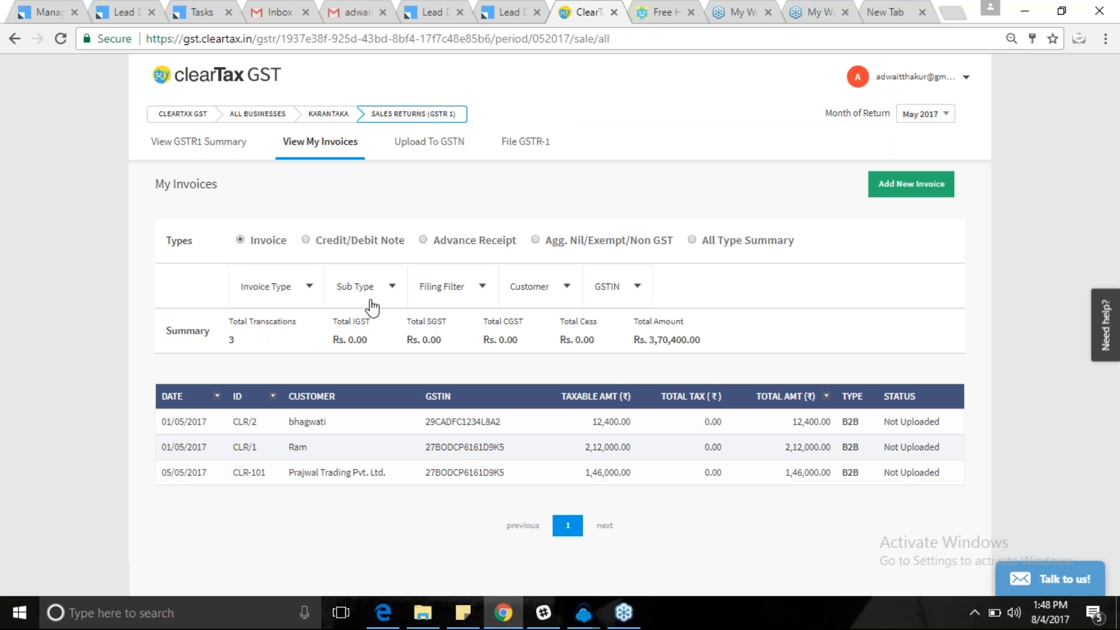
Open the Customer filter dropdown on the May 2017 invoice list.
left_click(565, 288)
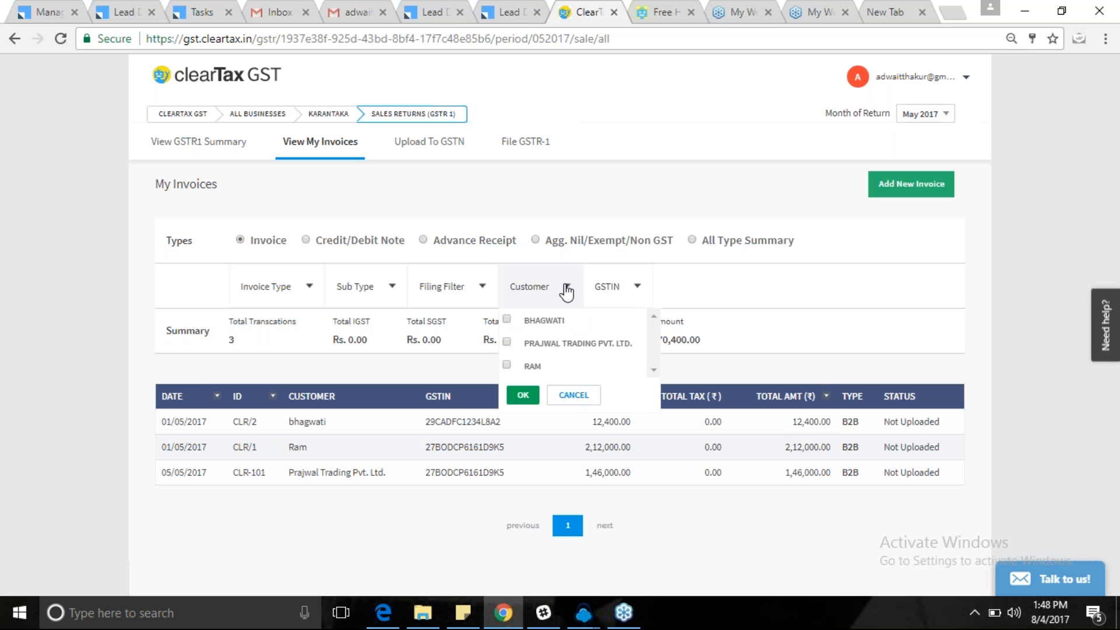
Filter the invoices to the CLR/2 customer alone, then to the CLR/1 customer alone.
left_click(507, 319)
left_click(523, 395)
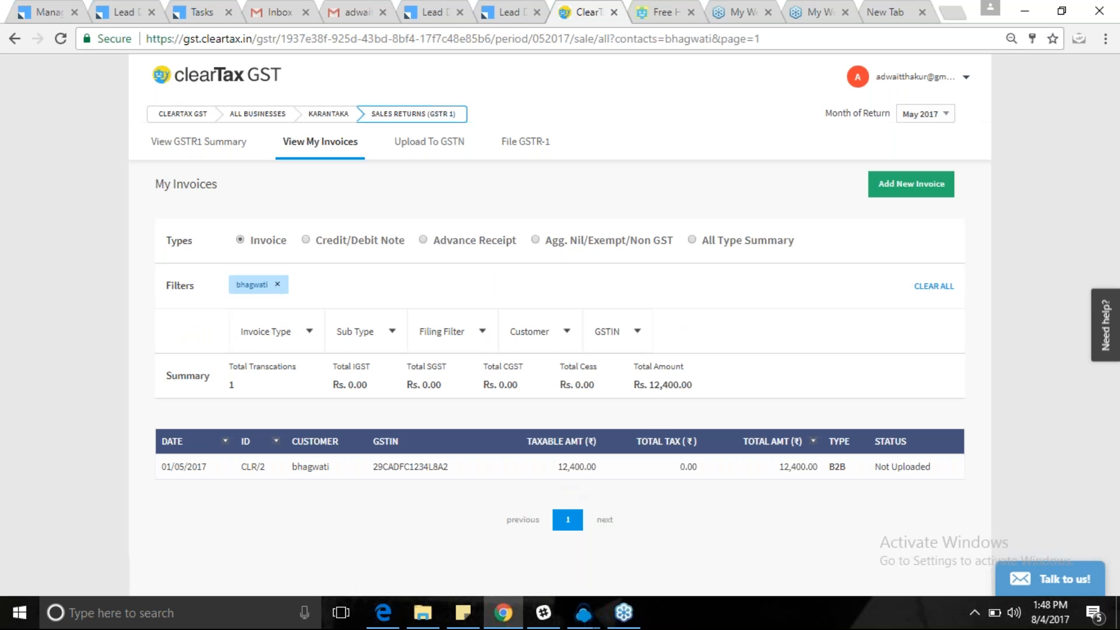
left_click(566, 337)
left_click(507, 364)
left_click(506, 410)
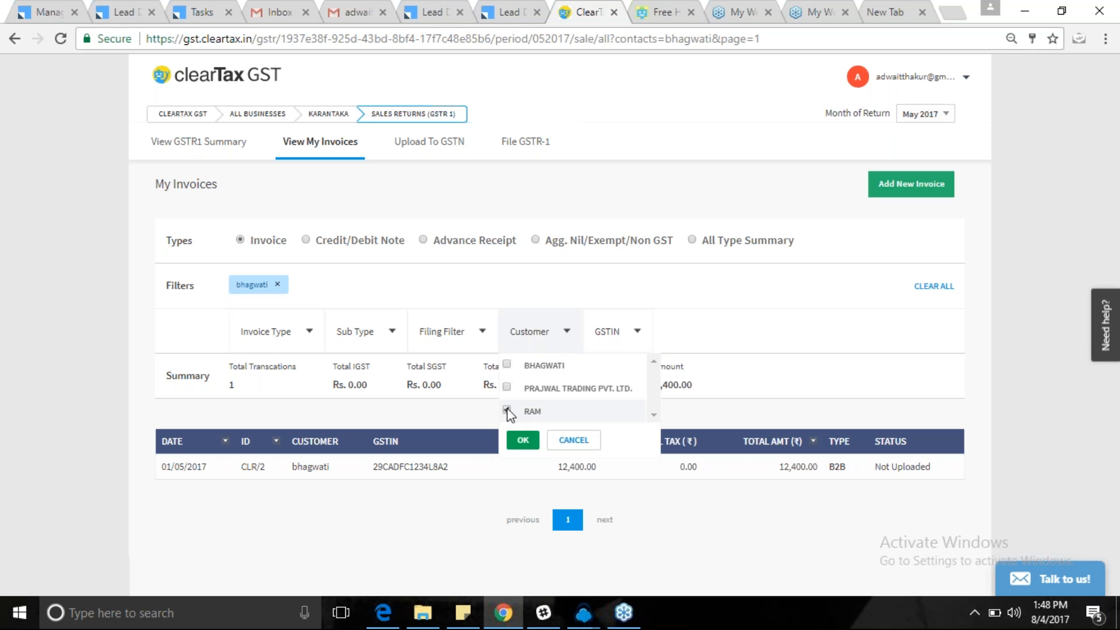
left_click(522, 440)
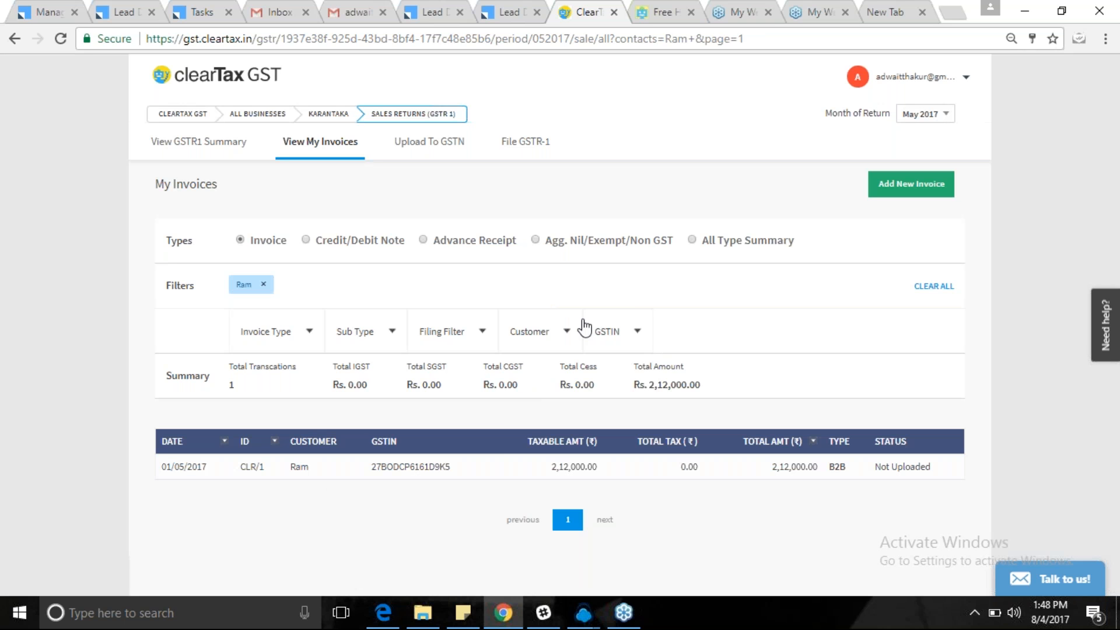
Apply a customer filter covering all three customers, including the trading company.
left_click(567, 332)
left_click(506, 364)
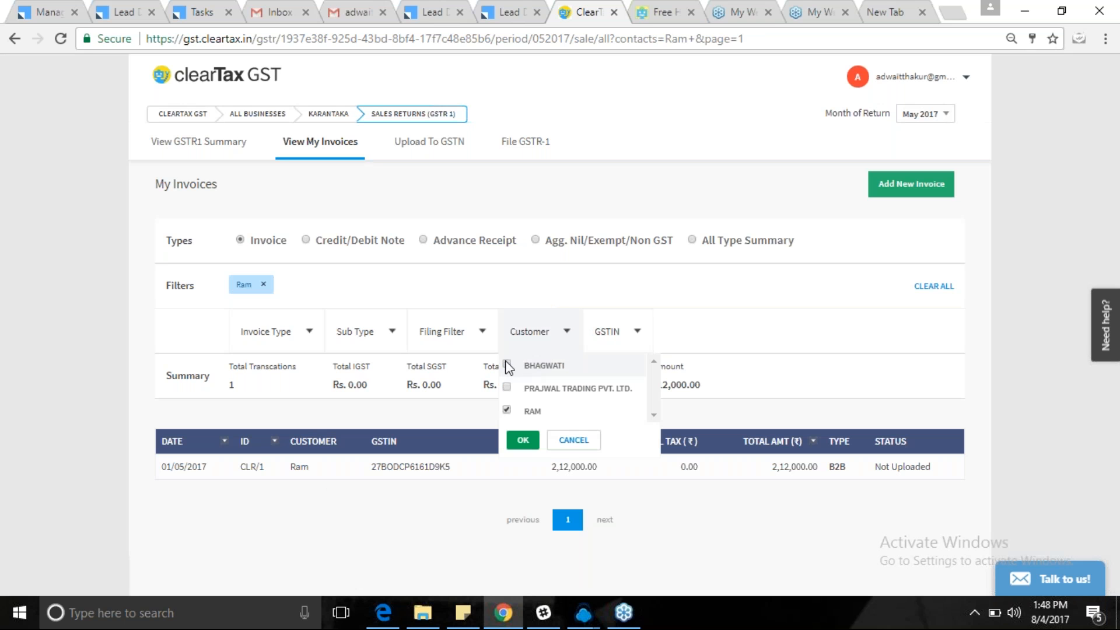
left_click(507, 388)
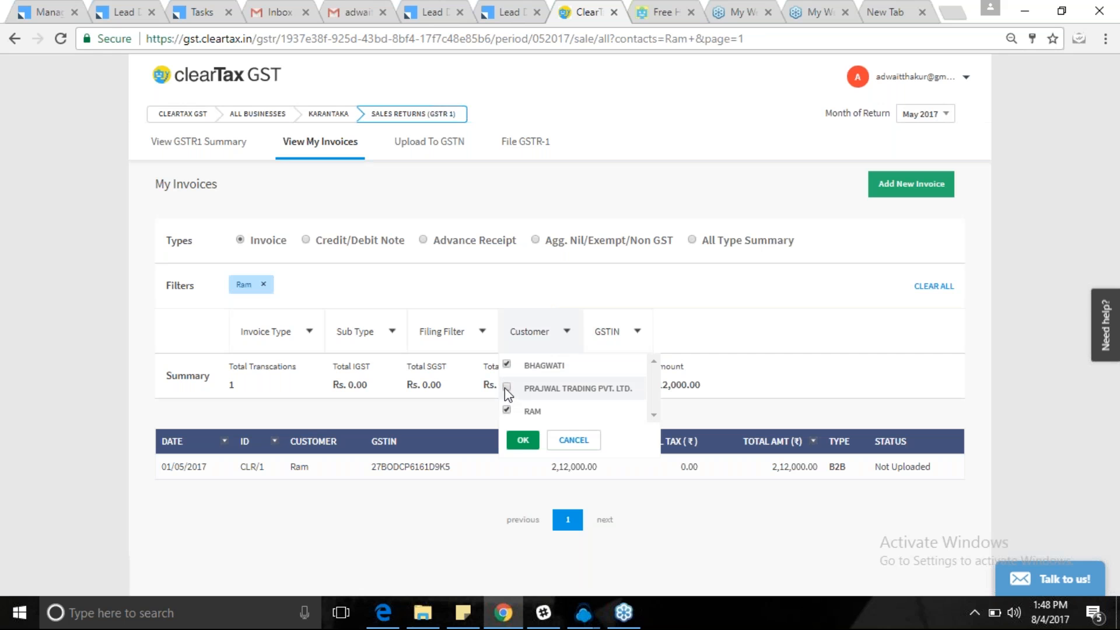
left_click(523, 440)
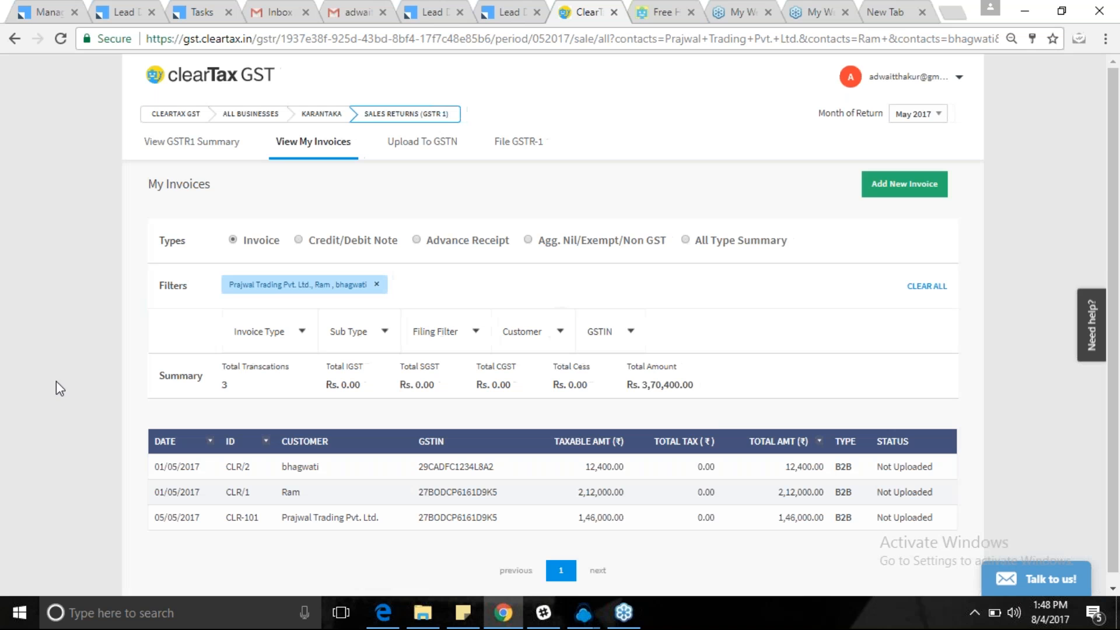
Look at the GSTIN filter options unchanged, then the filing status filter options.
left_click(630, 332)
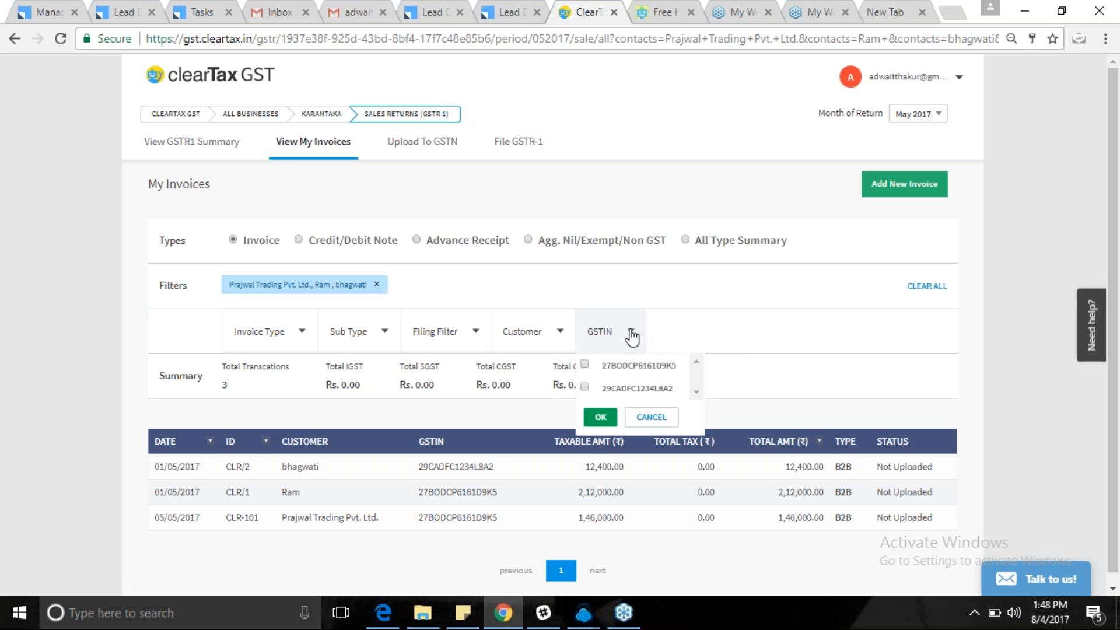
left_click(796, 371)
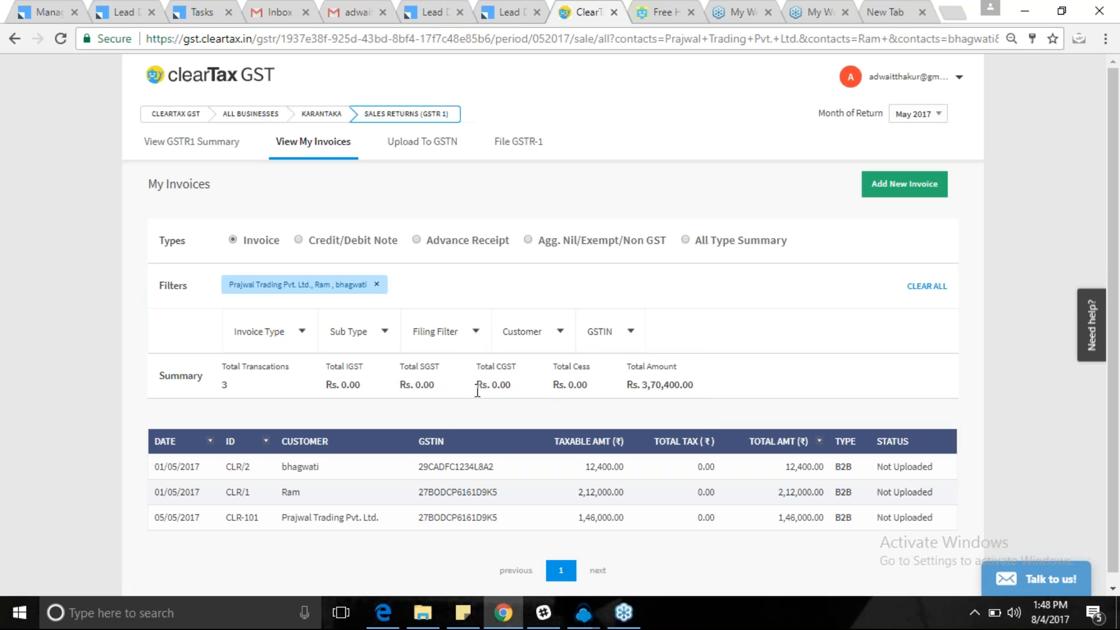
left_click(476, 336)
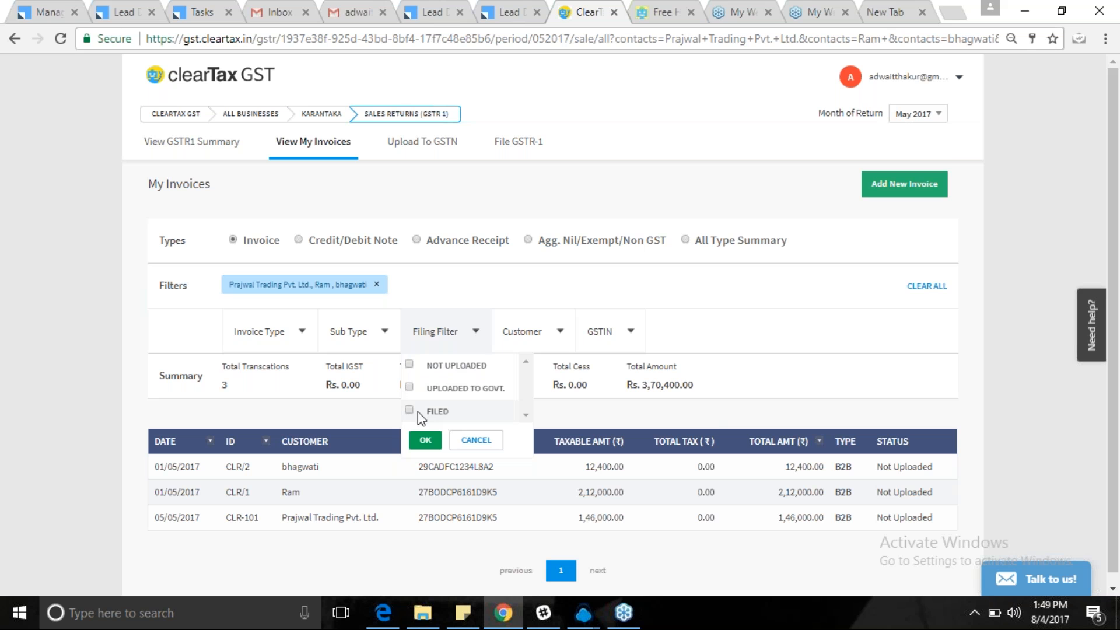
Close the Filing and Invoice Type filters unchanged, then clear all filters from the invoice list.
left_click(2, 316)
left_click(302, 333)
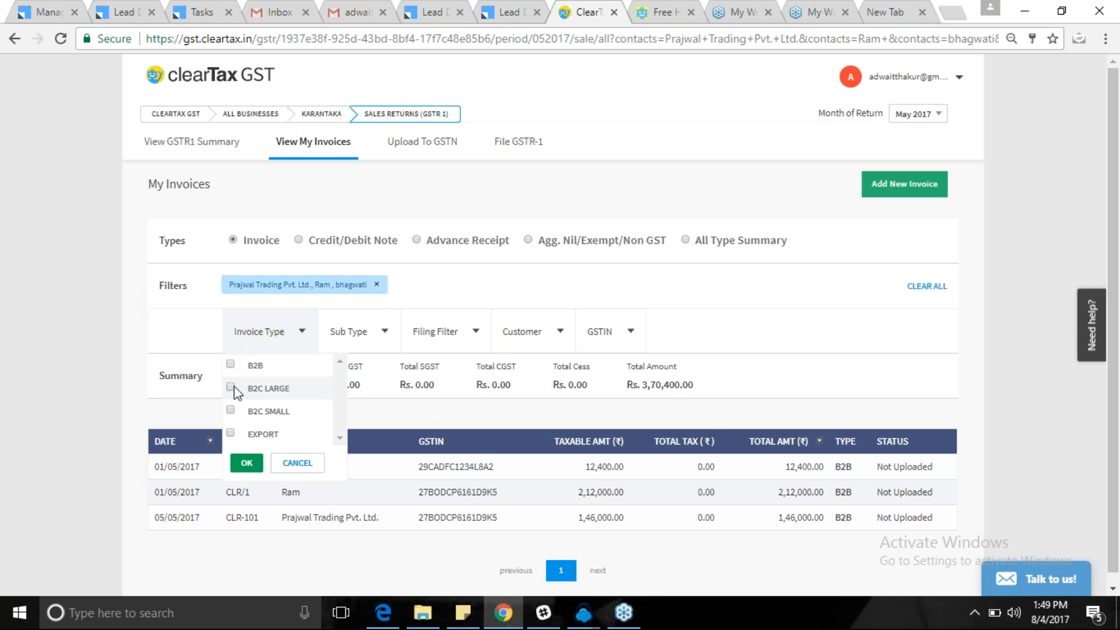
left_click(96, 393)
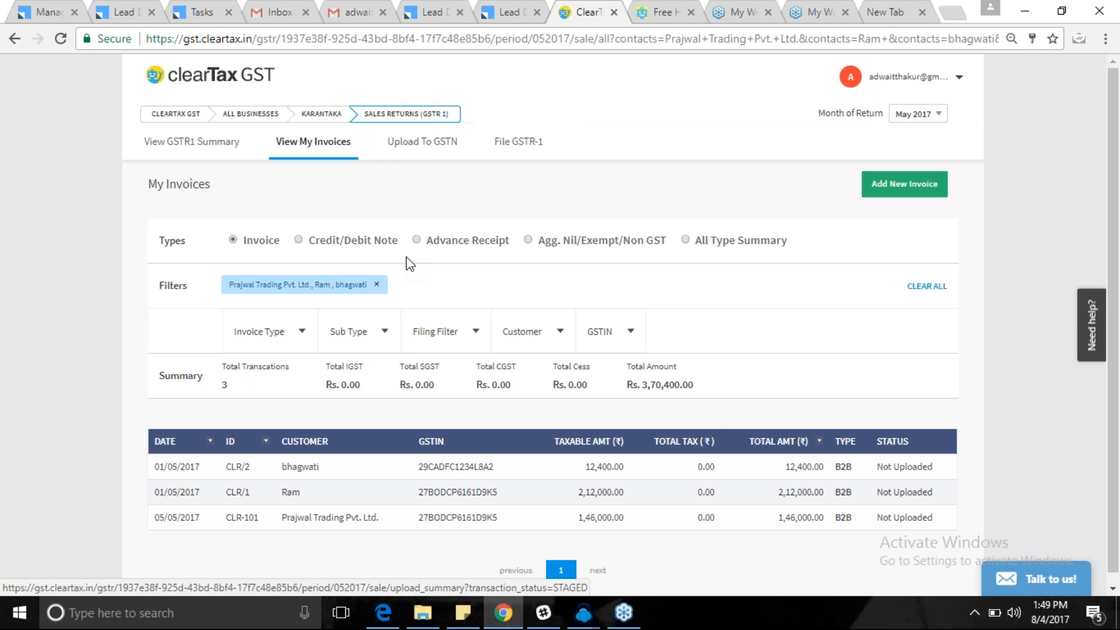
left_click(377, 285)
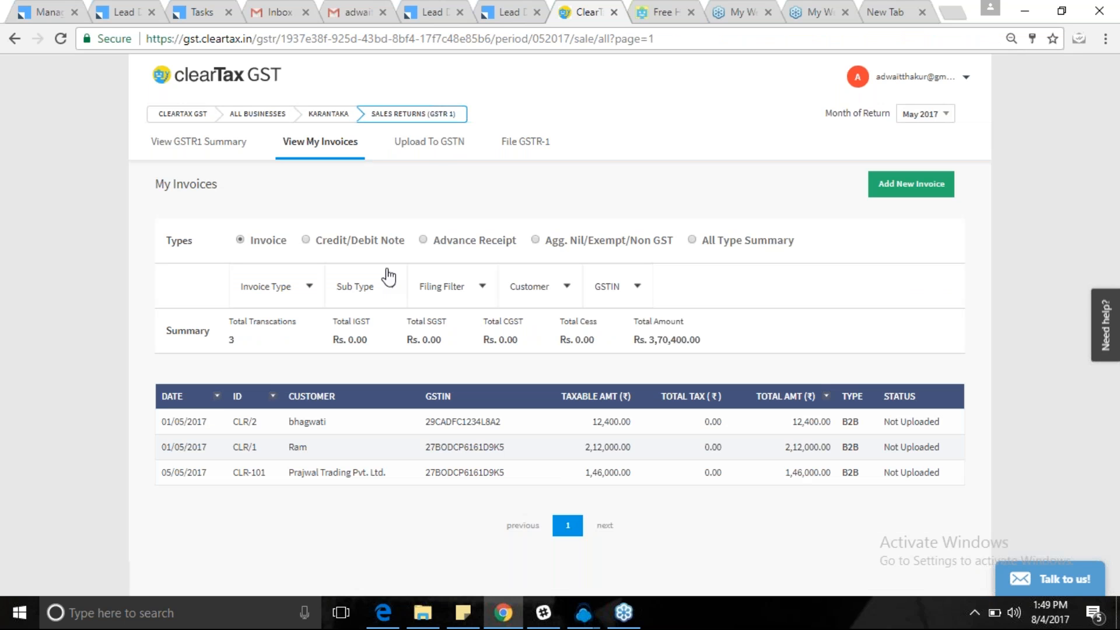
Attempt uploading the 3 B2B invoices (taxable 3,70,400.00) to GSTN and dismiss the filing-window error.
left_click(430, 144)
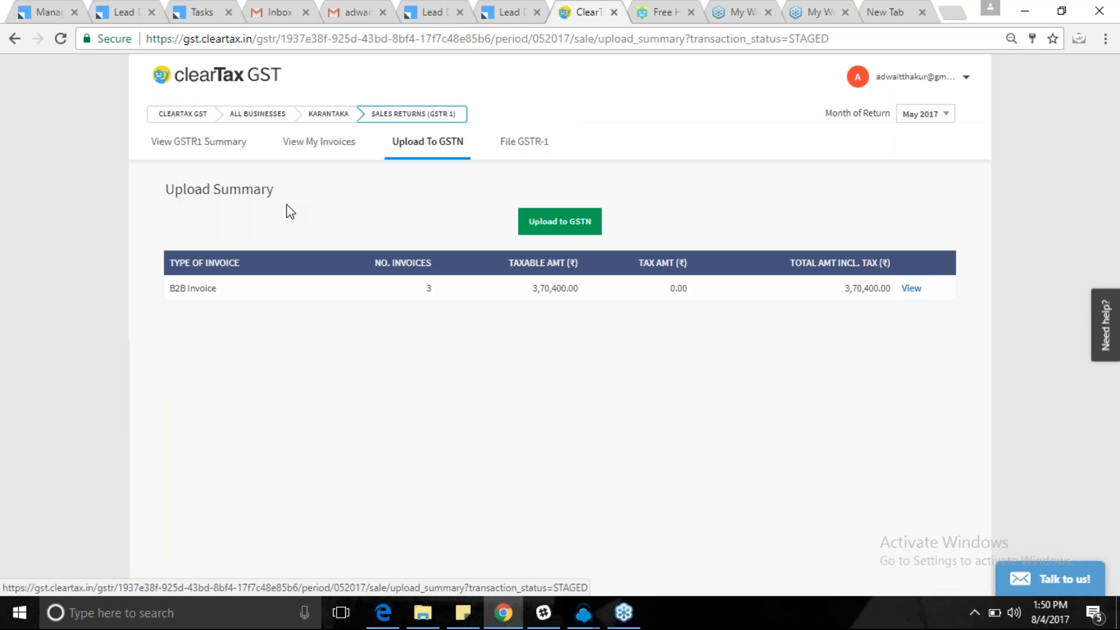
left_click(566, 224)
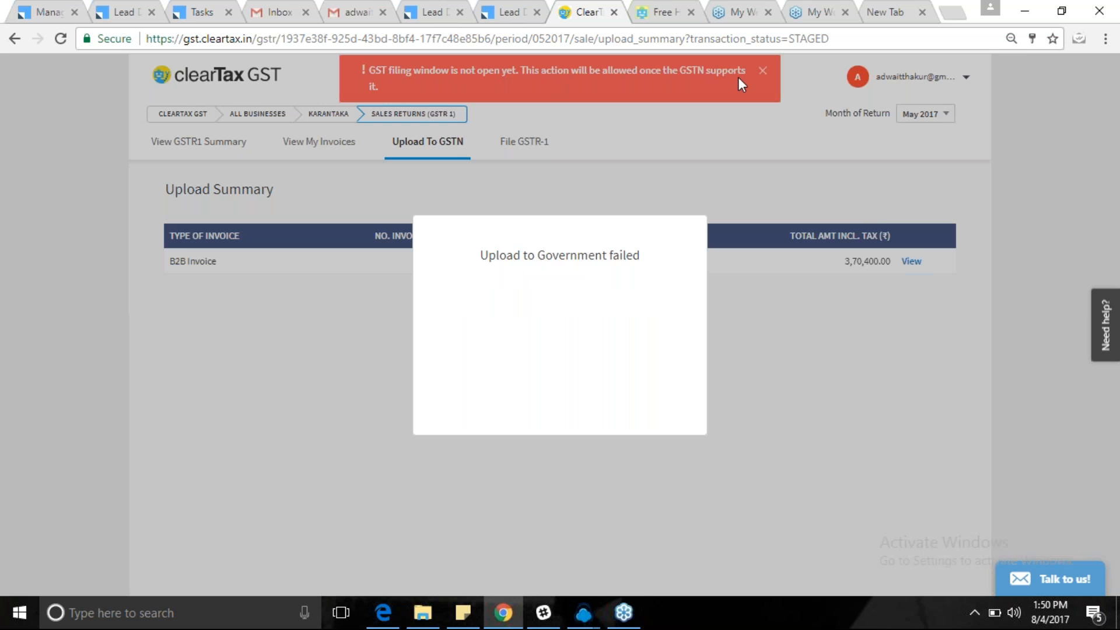
left_click(763, 70)
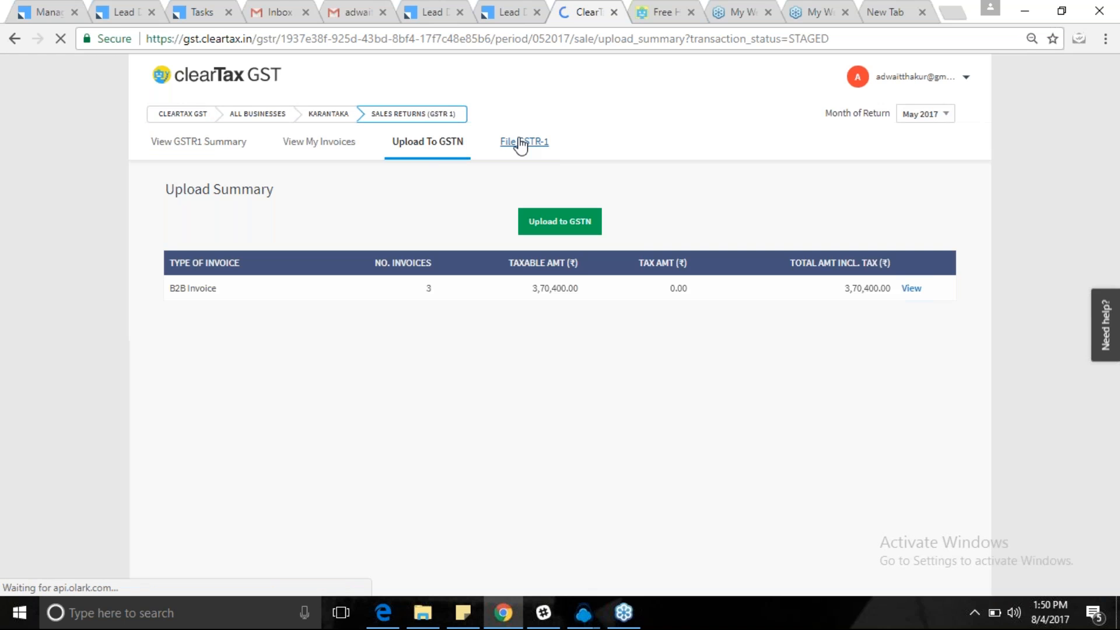
Read the File GSTR-1 page's no-uploaded-invoices message, then go back to the KARANTAKA dashboard.
left_click(521, 143)
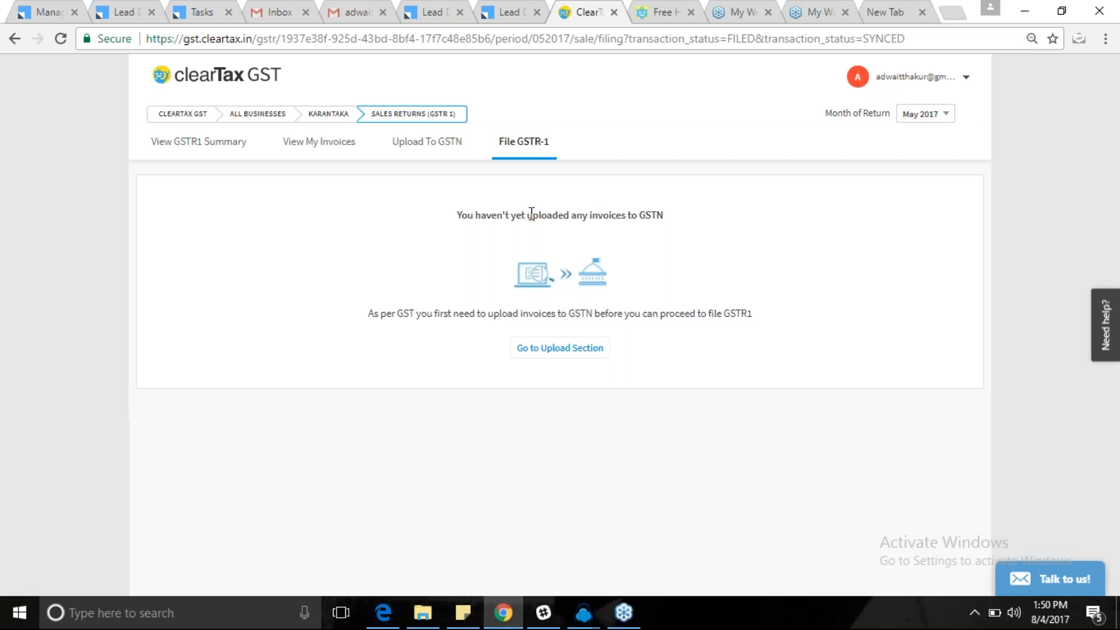
left_click_drag(456, 214, 678, 214)
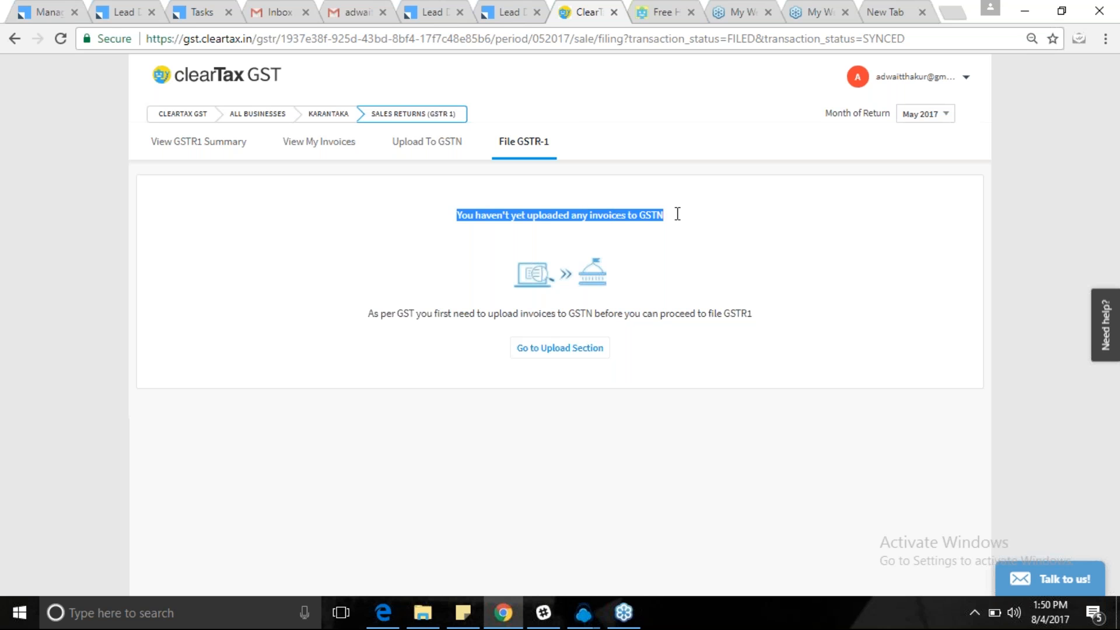
left_click(677, 214)
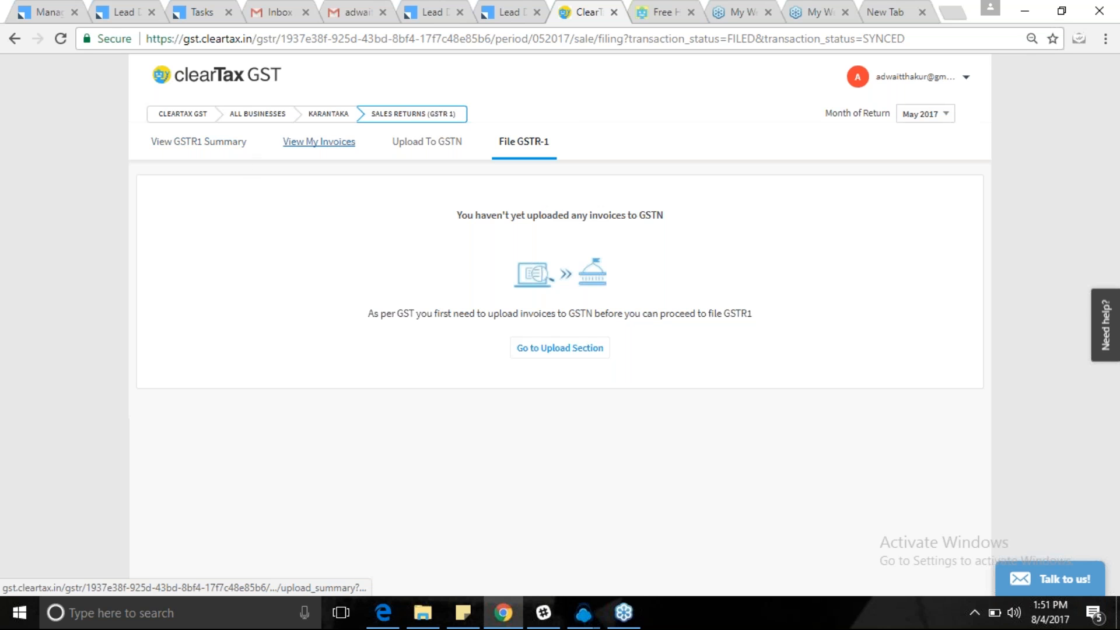
left_click(337, 116)
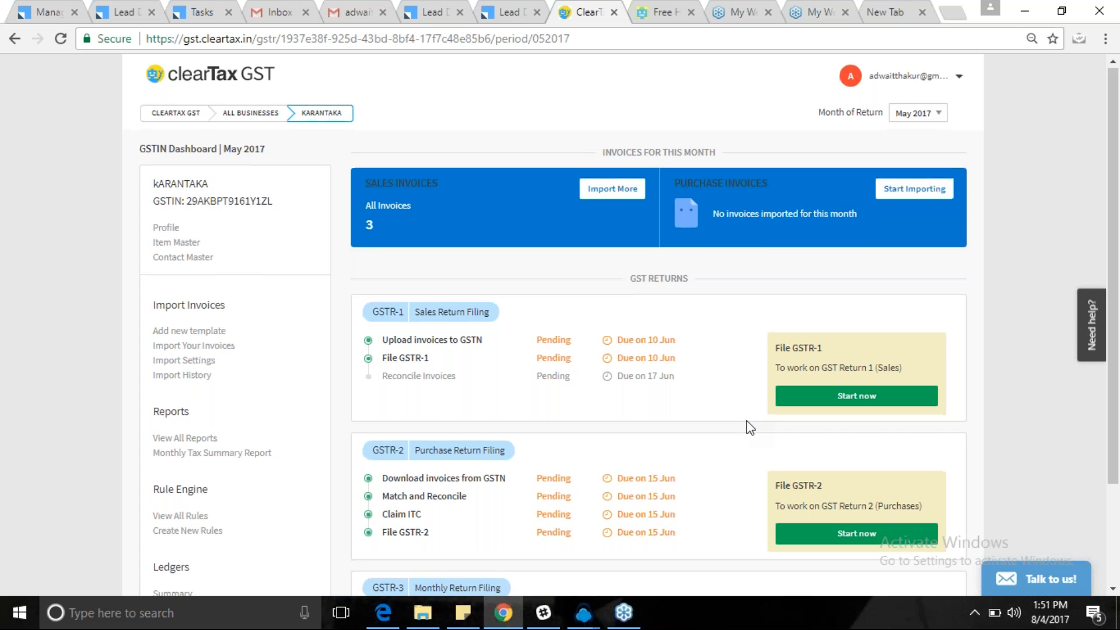
Review the GSTR-2 steps (download from GSTN, match and reconcile, claim ITC) and start GSTR-2.
scroll(750, 427, "down", 2)
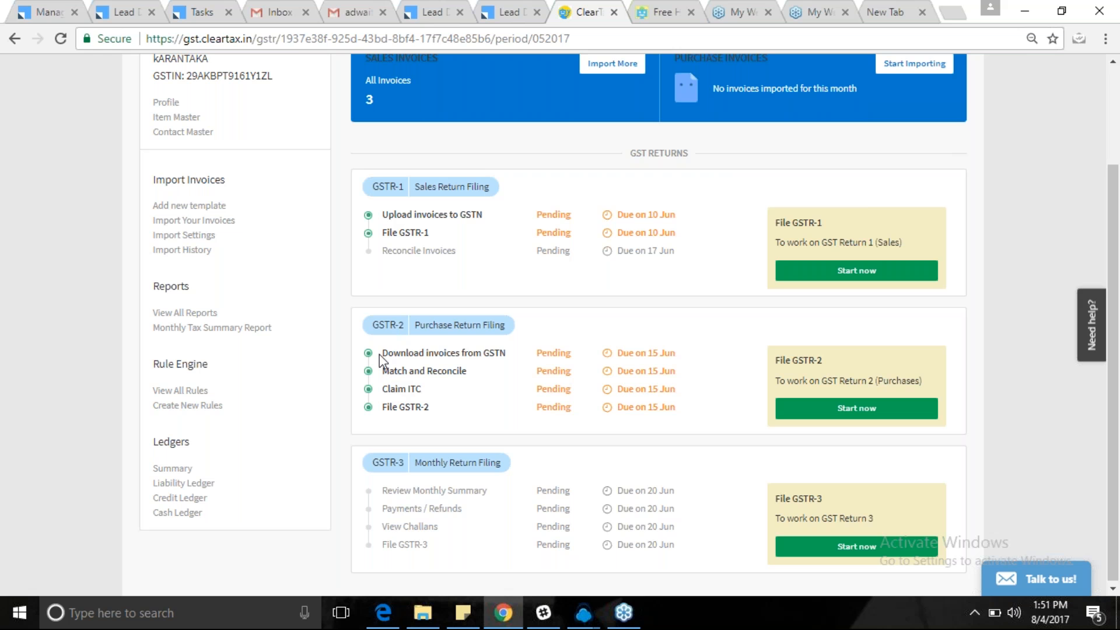
left_click_drag(380, 352, 511, 353)
left_click(511, 353)
left_click_drag(380, 371, 500, 370)
left_click(501, 371)
left_click_drag(378, 391, 430, 407)
left_click(438, 395)
left_click(432, 407)
left_click(847, 413)
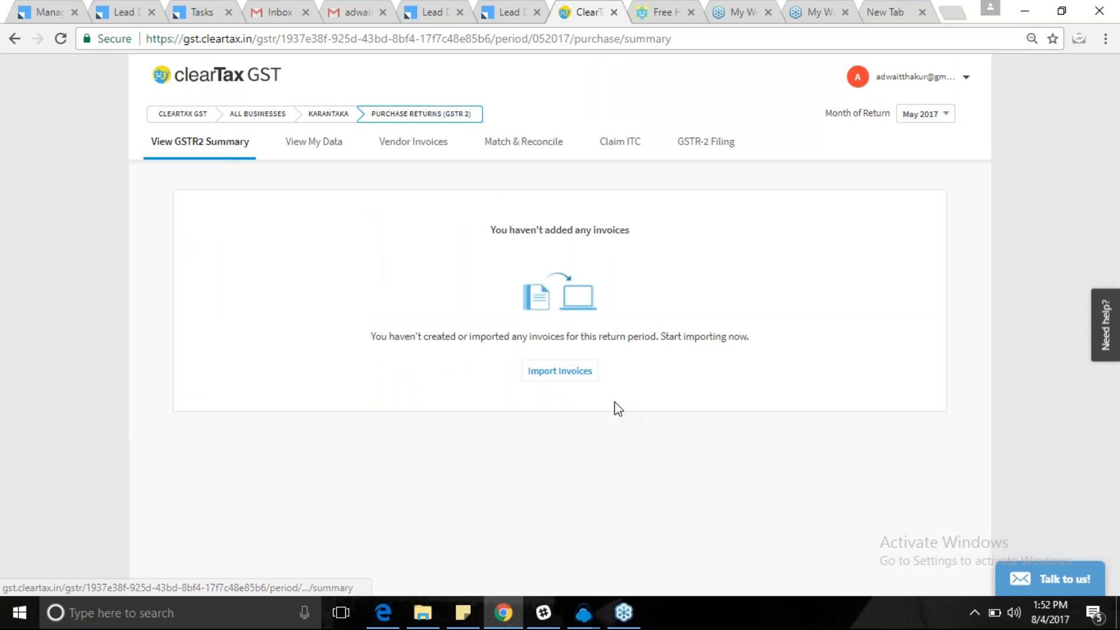
Note the GSTR-2 Summary's no-invoices message and open the View My Data purchase invoice list.
left_click_drag(497, 234, 657, 238)
left_click(640, 237)
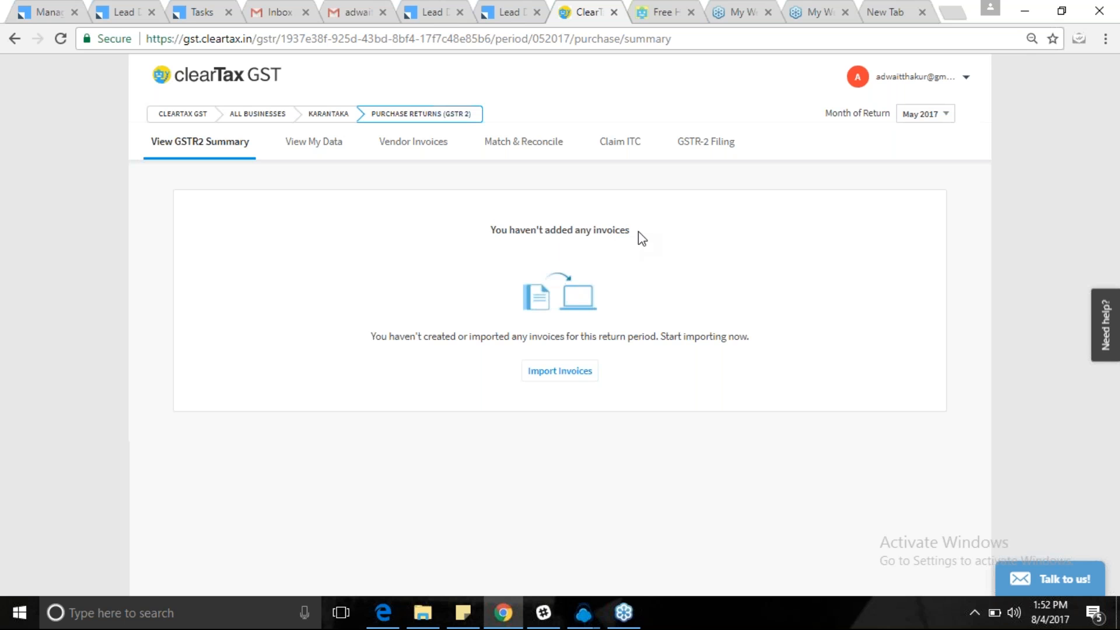
left_click(319, 143)
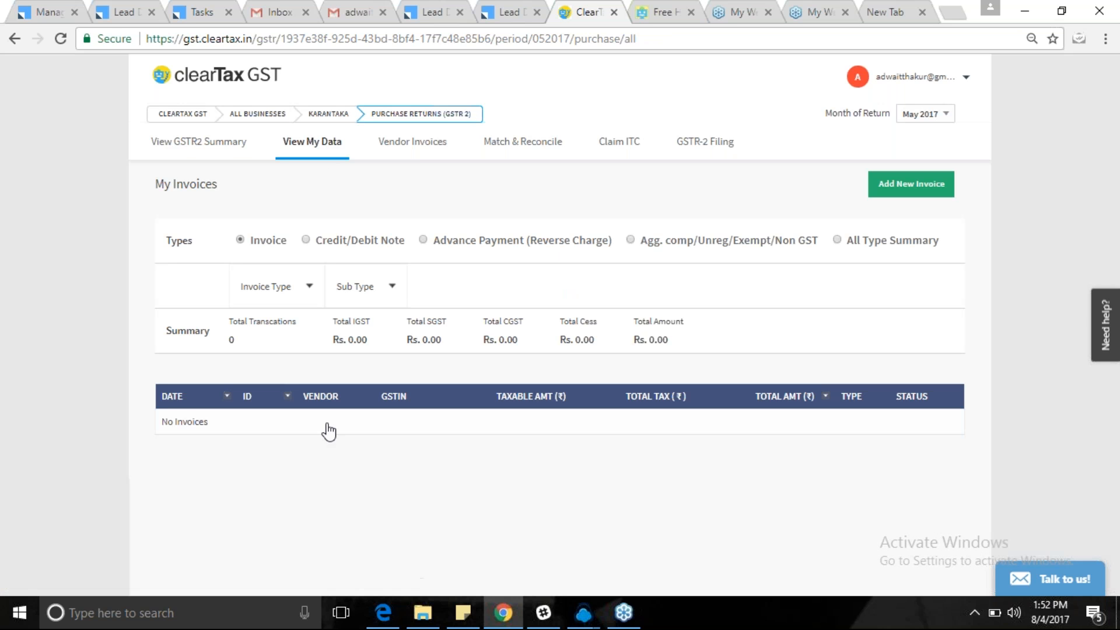
Open the empty Vendor Invoices tab of the May 2017 GSTR-2 return.
left_click(408, 150)
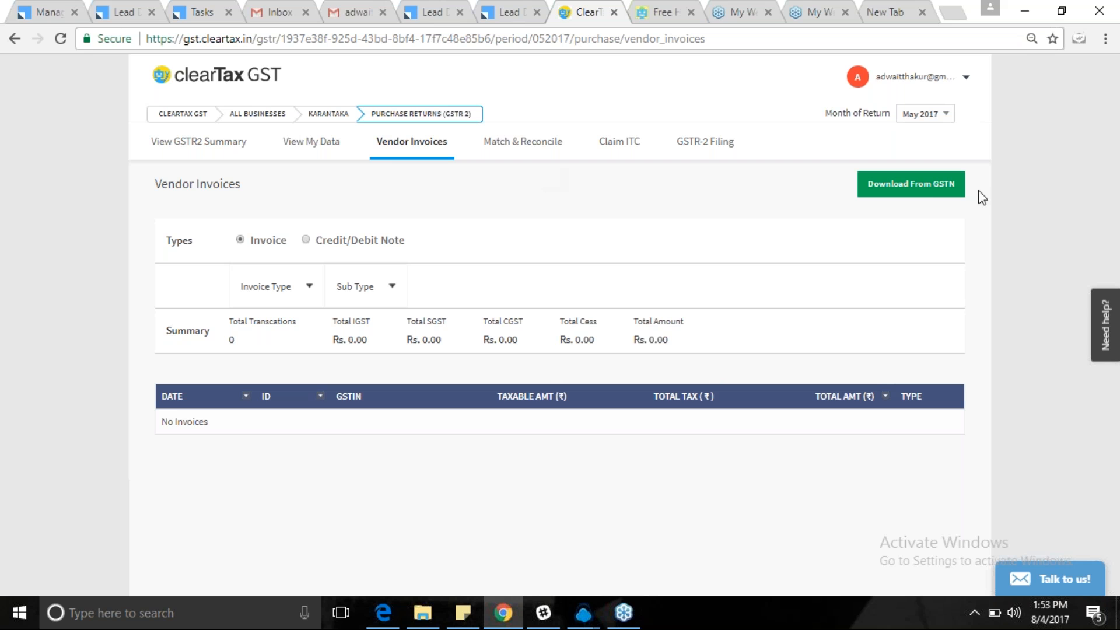
Try the GSTN vendor invoice download, then go via Match & Reconcile and Claim ITC to GSTR-2 Filing.
left_click(903, 187)
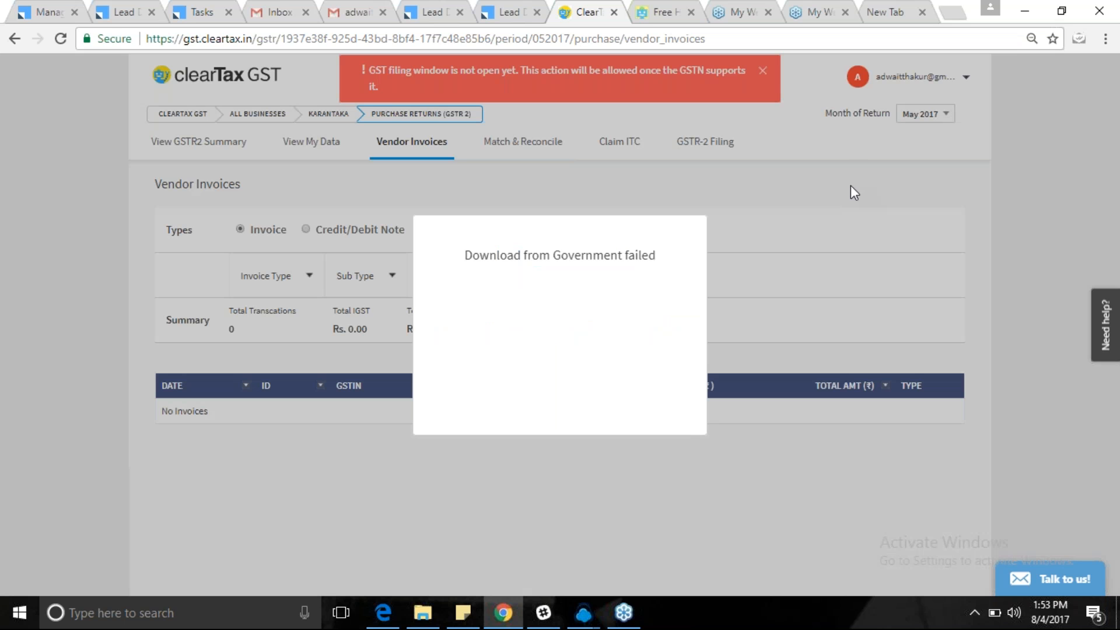
left_click(763, 70)
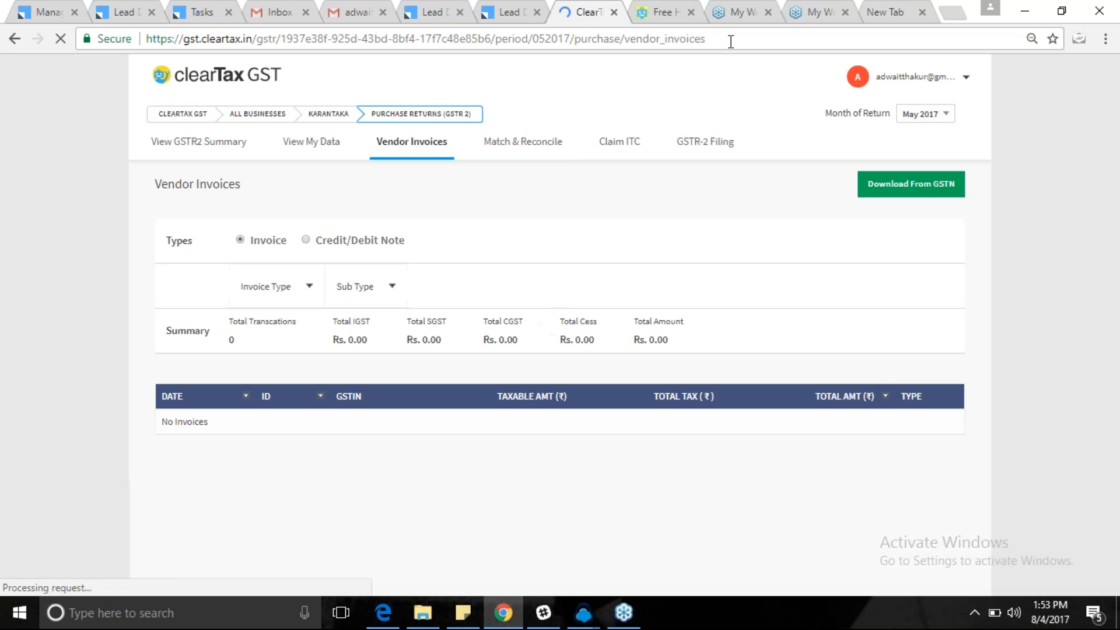
left_click(523, 142)
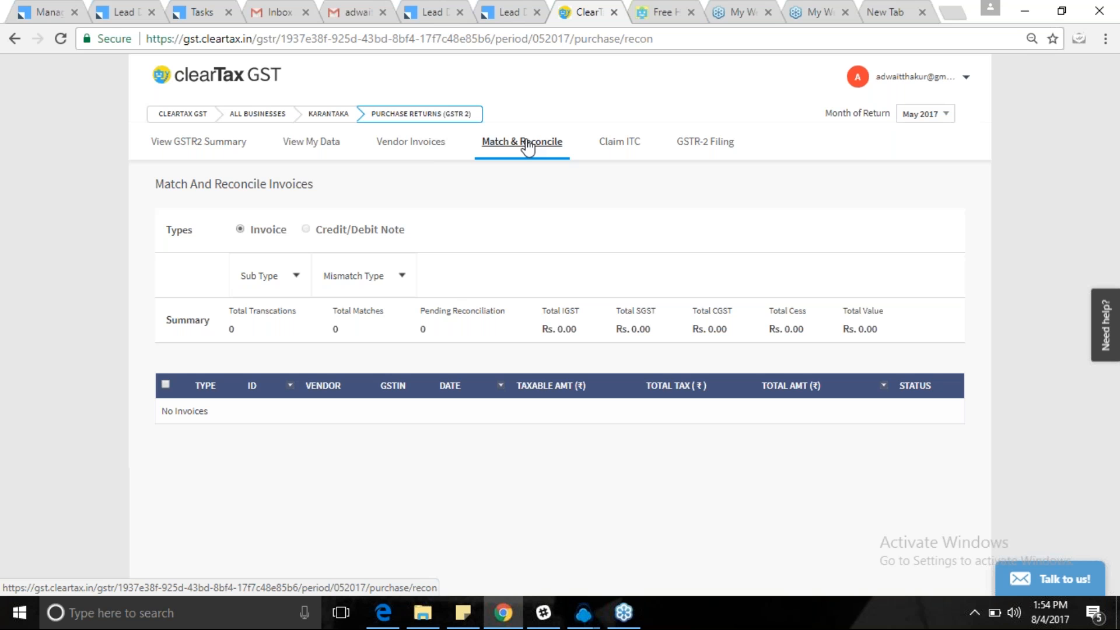
left_click(628, 144)
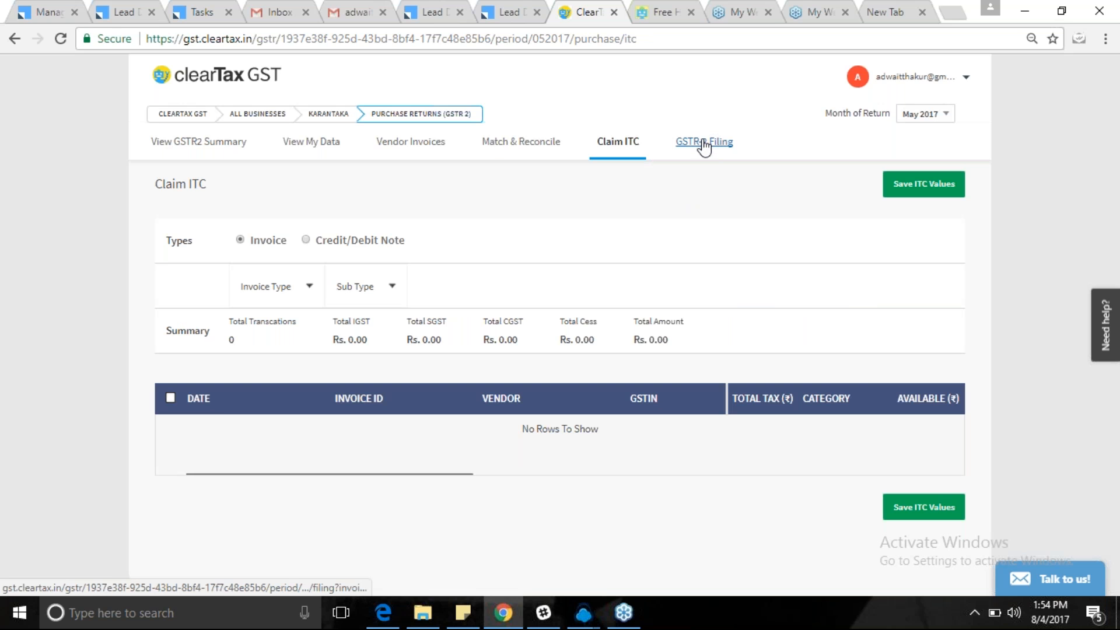
left_click(703, 145)
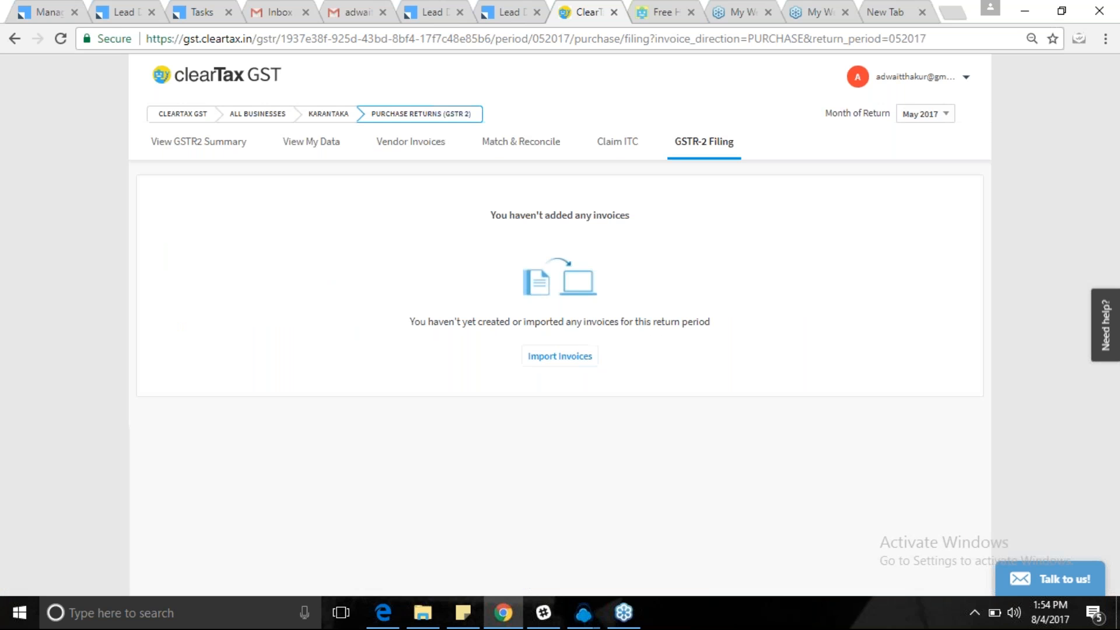
Switch the GSTR-2 return period to Aug 2017 and open the B2B purchase invoices.
left_click(193, 146)
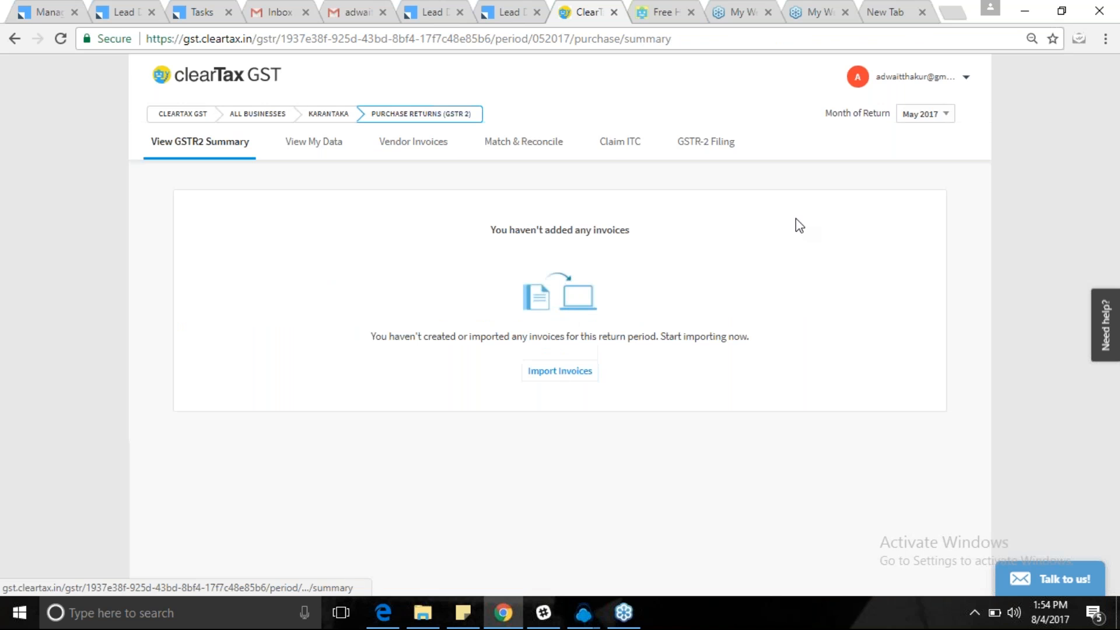
left_click(929, 117)
left_click(913, 142)
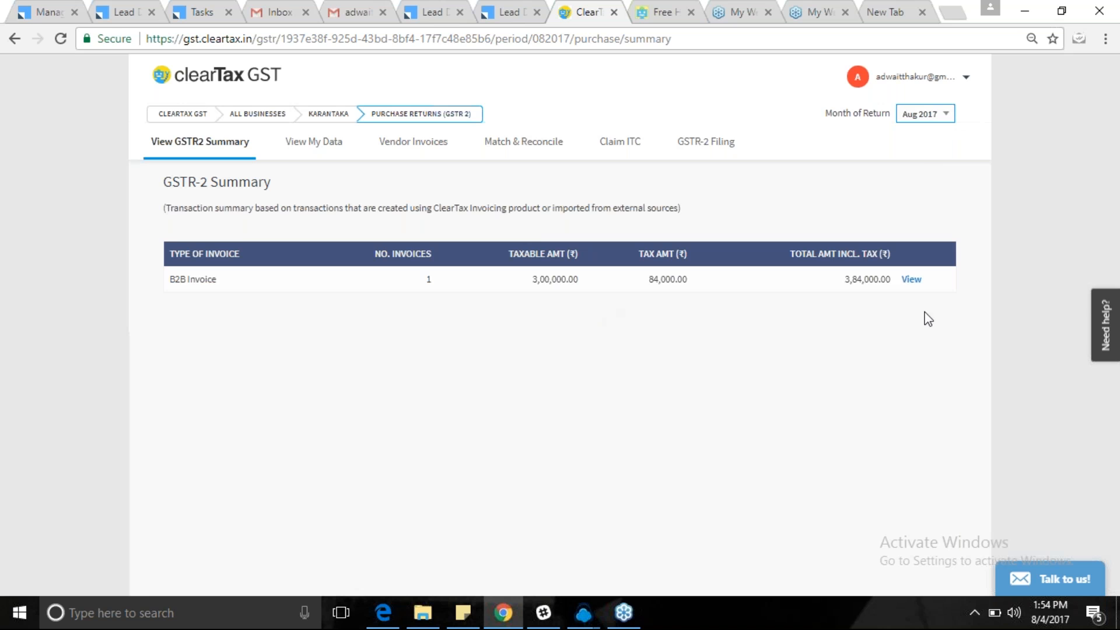
left_click(913, 281)
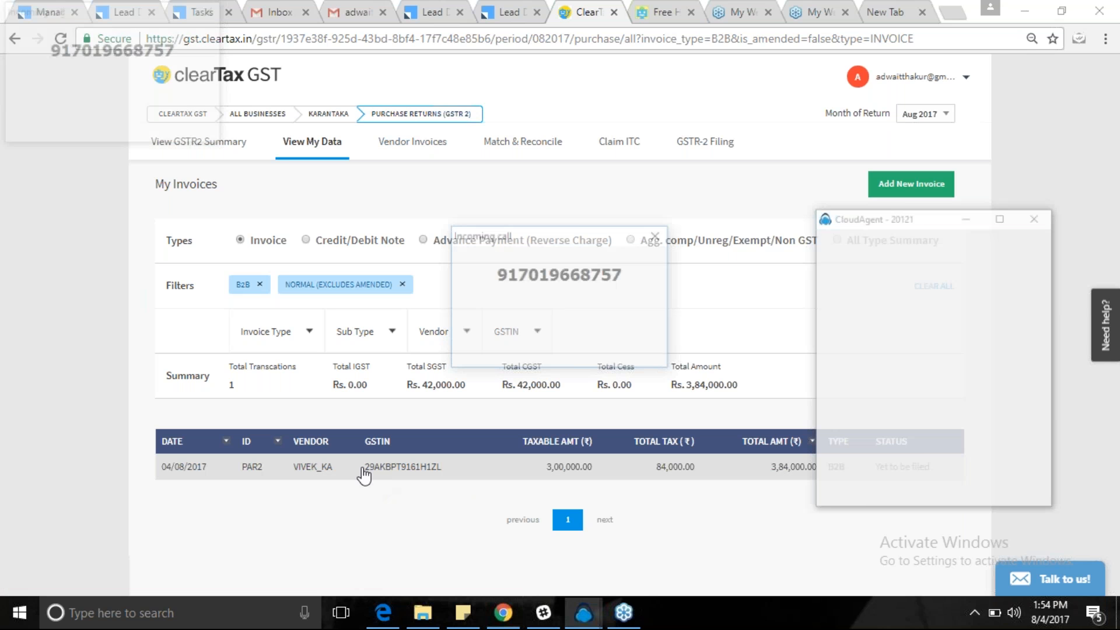
Attempt a GSTN download on Vendor Invoices, then move to Match & Reconcile.
left_click(655, 236)
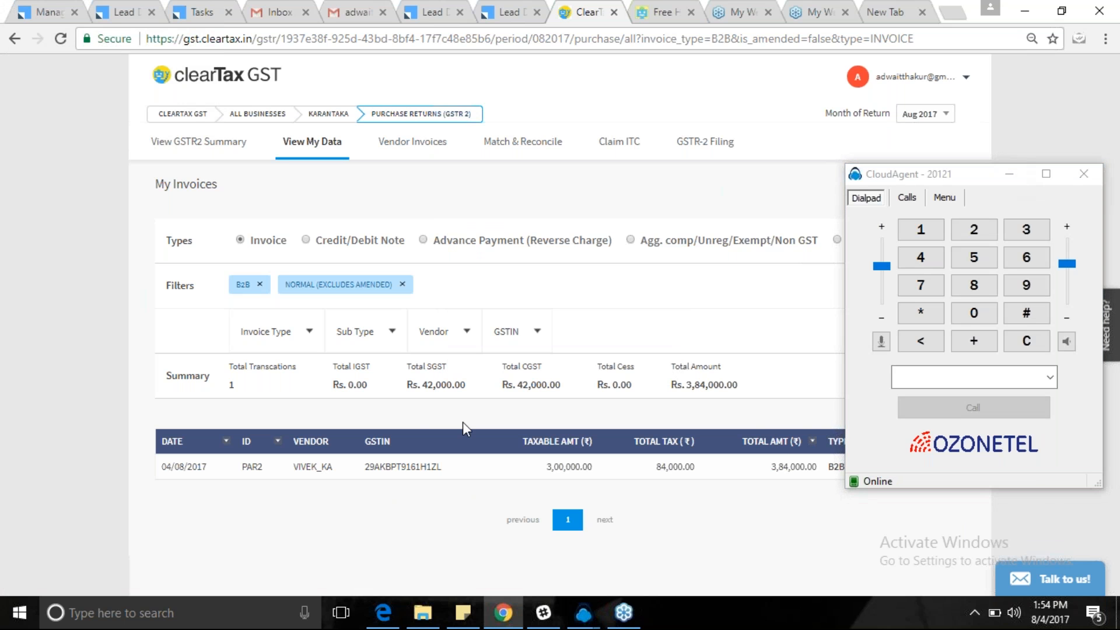
left_click(1009, 174)
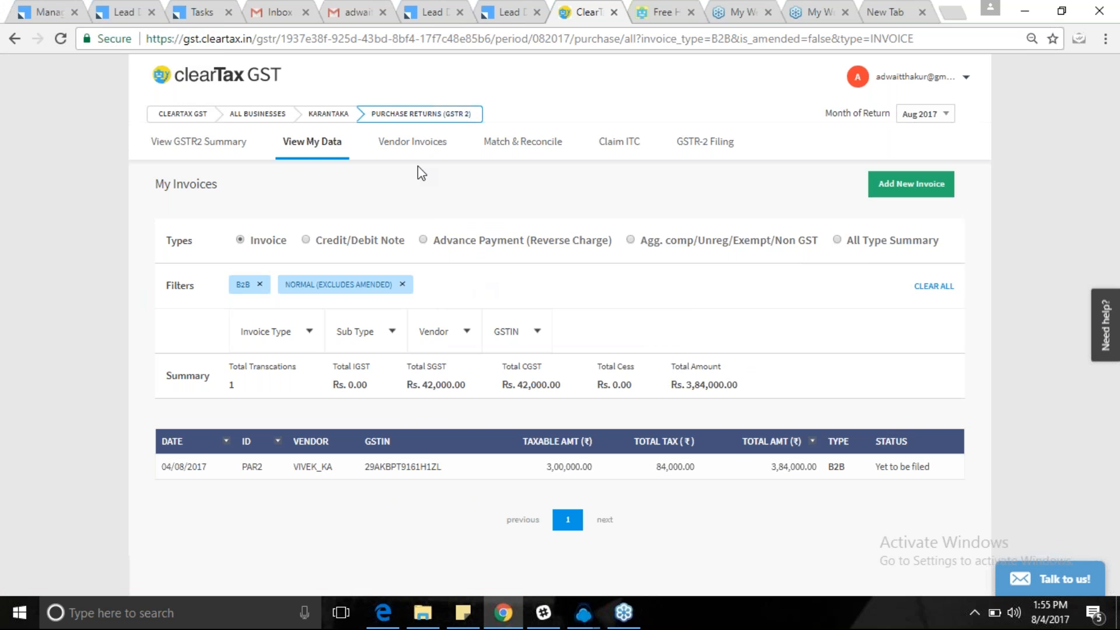
left_click(412, 142)
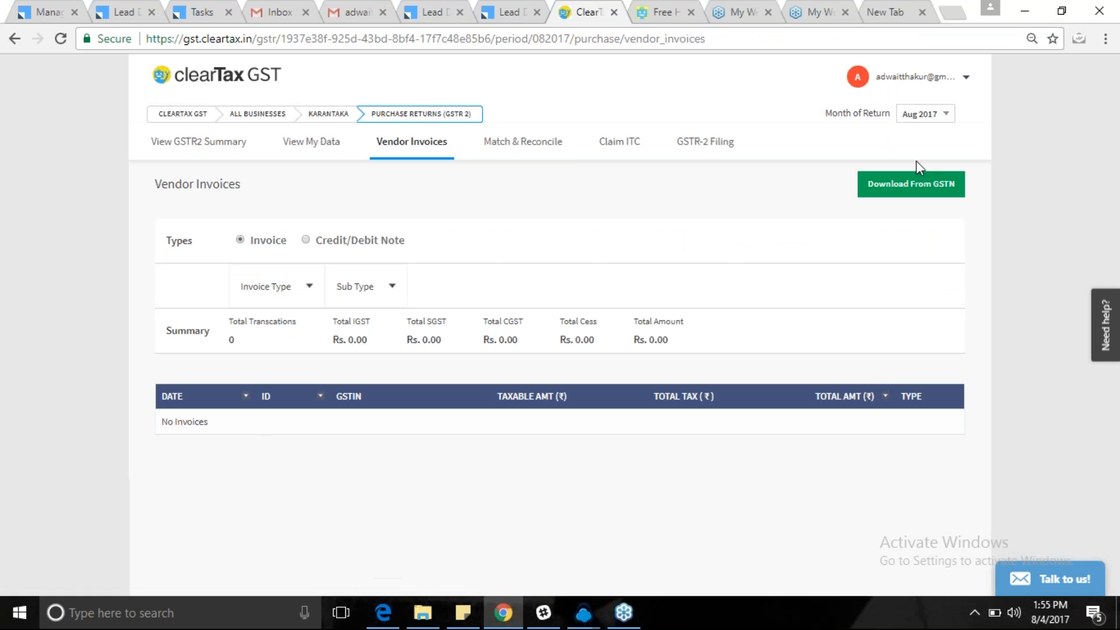
left_click(880, 196)
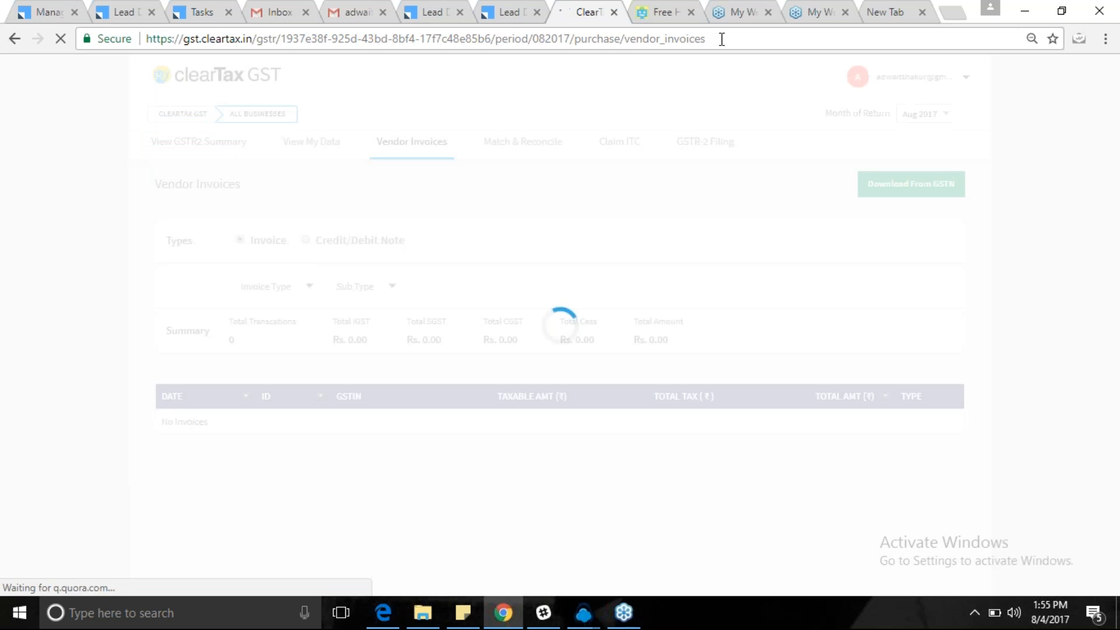
left_click(721, 39)
left_click(721, 39)
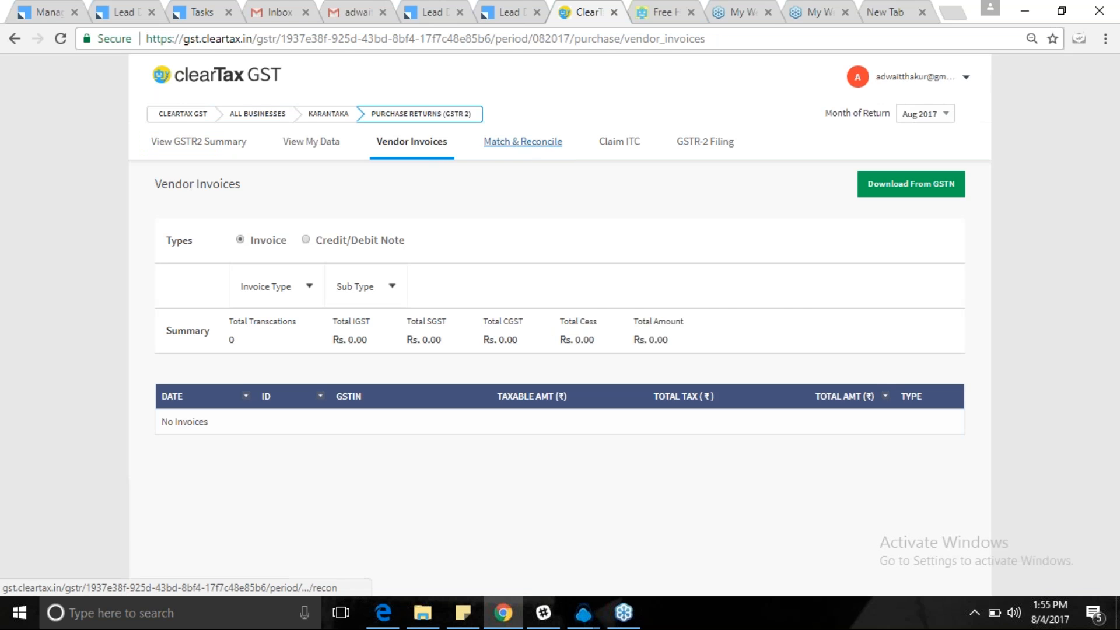
left_click(521, 143)
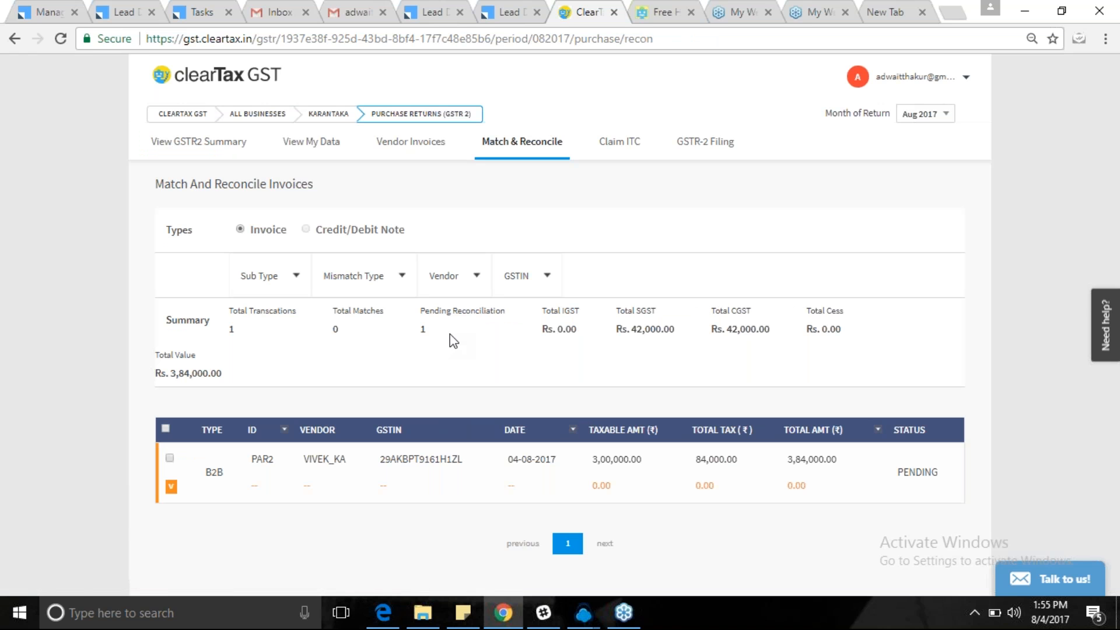
Reconcile invoice PAR2 with my own values for the TELEVISION line item.
left_click(432, 149)
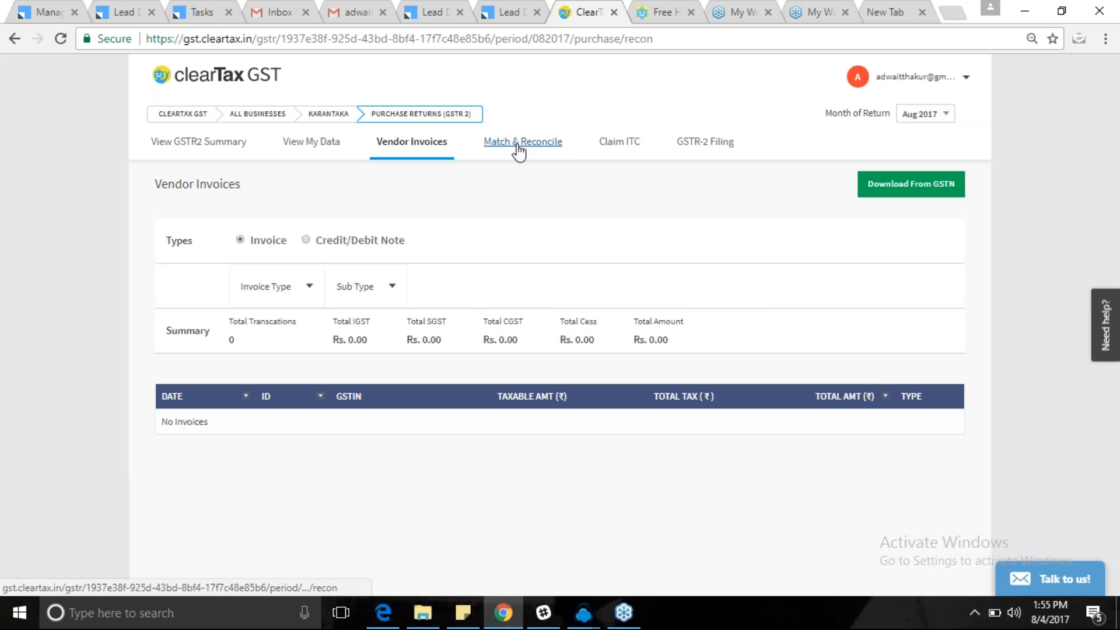
left_click(518, 150)
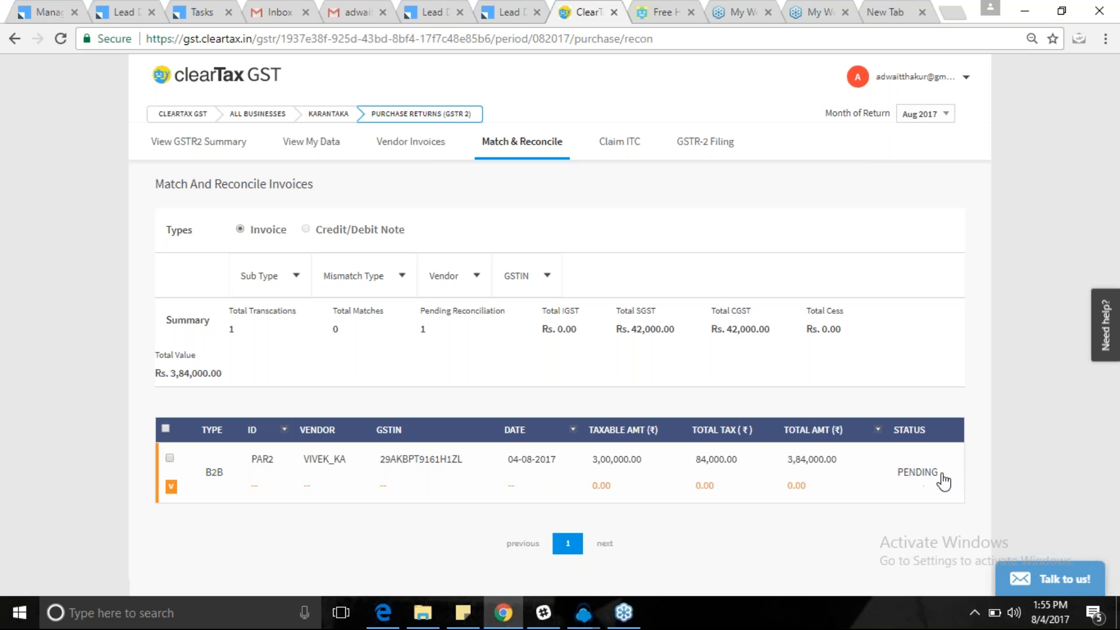
left_click(492, 484)
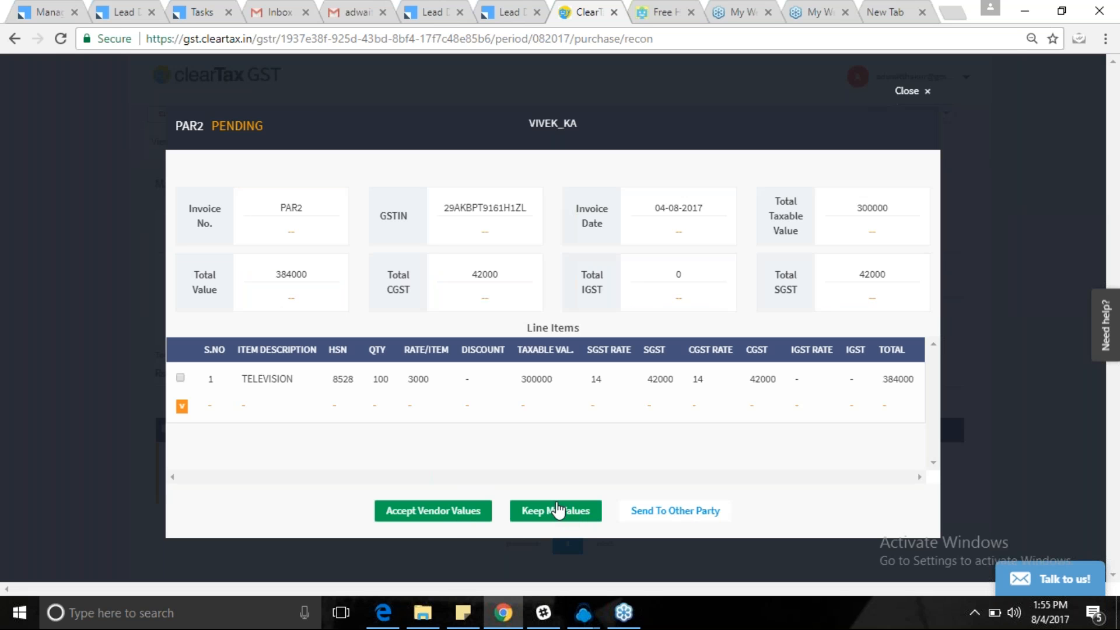
left_click(181, 377)
left_click(554, 523)
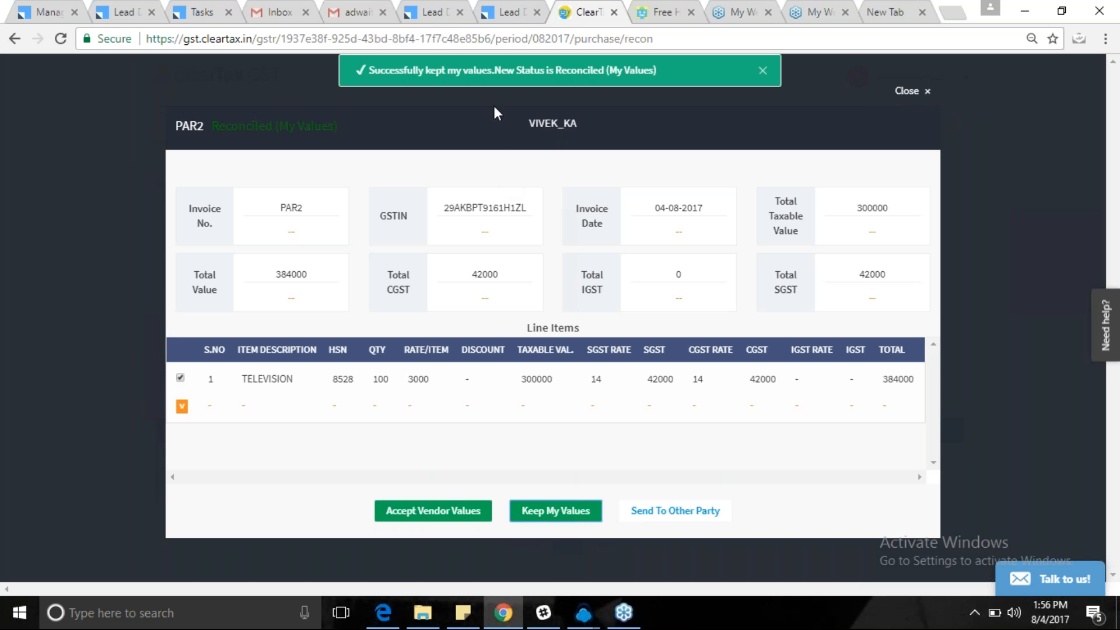
left_click(763, 71)
left_click(907, 92)
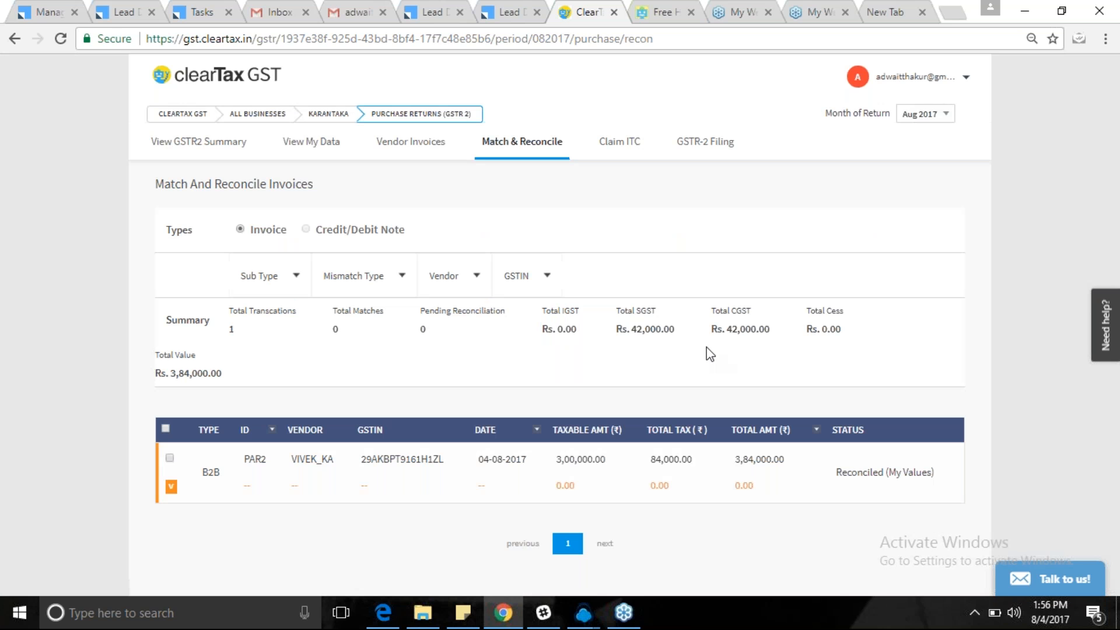
left_click_drag(843, 474, 949, 475)
On Claim ITC, set PAR2's available ITC to 100%.
left_click(907, 91)
left_click(620, 142)
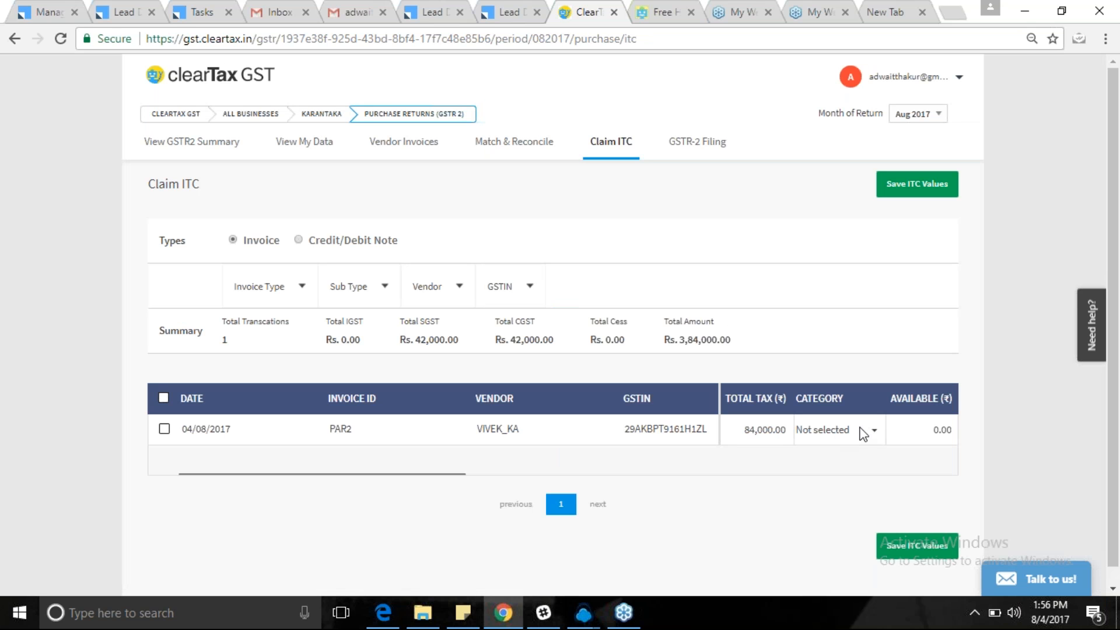
left_click(916, 429)
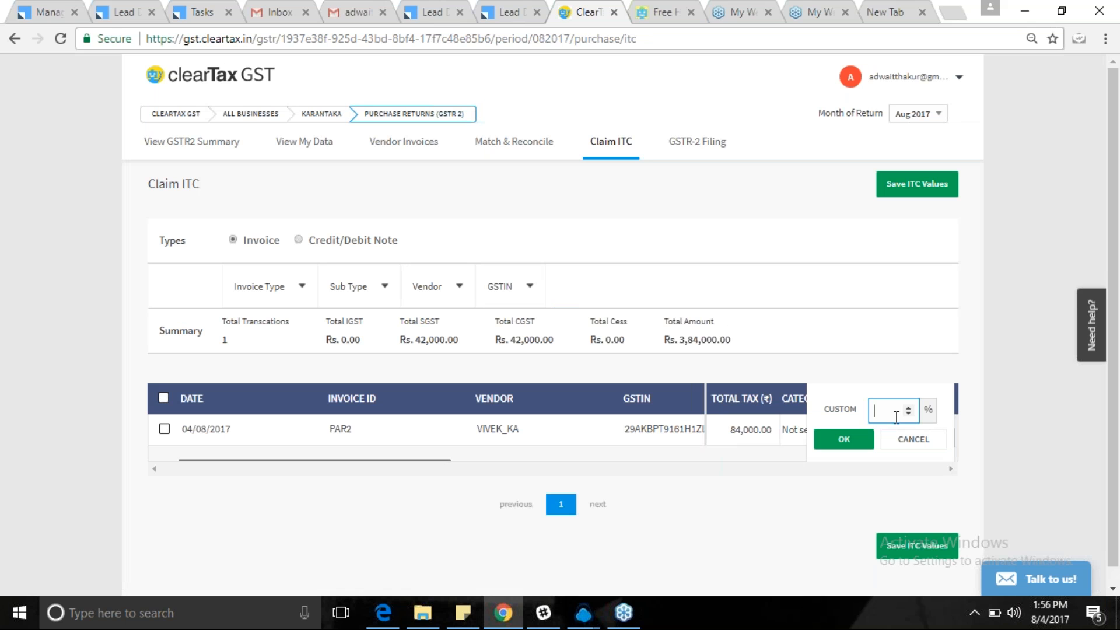
type("100")
left_click(844, 439)
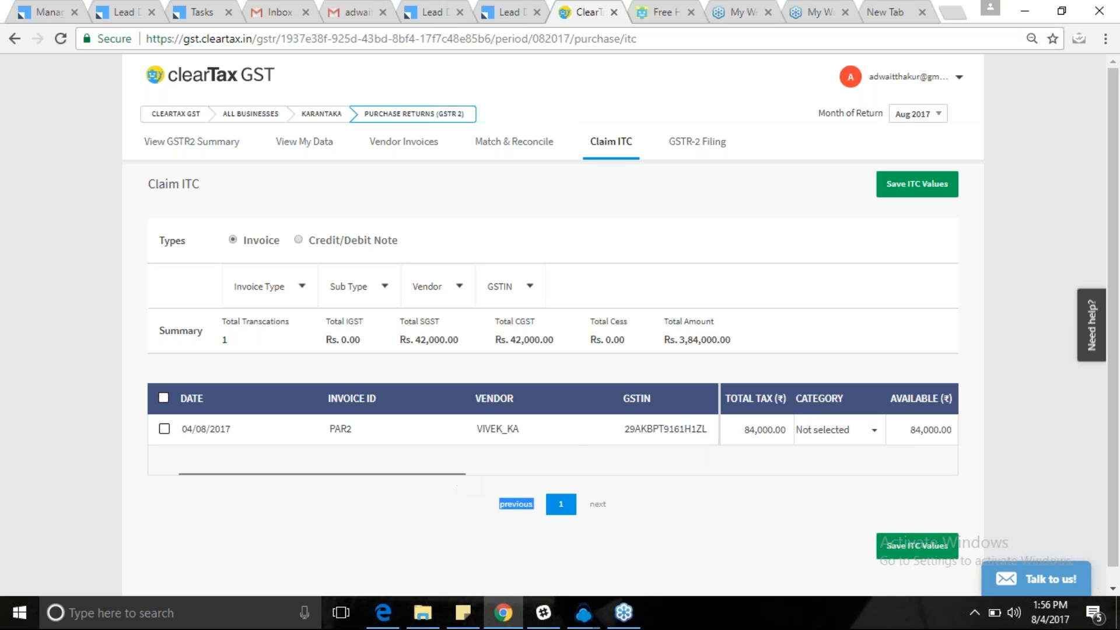
Check the ITC category options and rearrange the Available and Total Tax columns, leaving category unchanged.
scroll(563, 457, "right", 2)
scroll(563, 456, "right", 3)
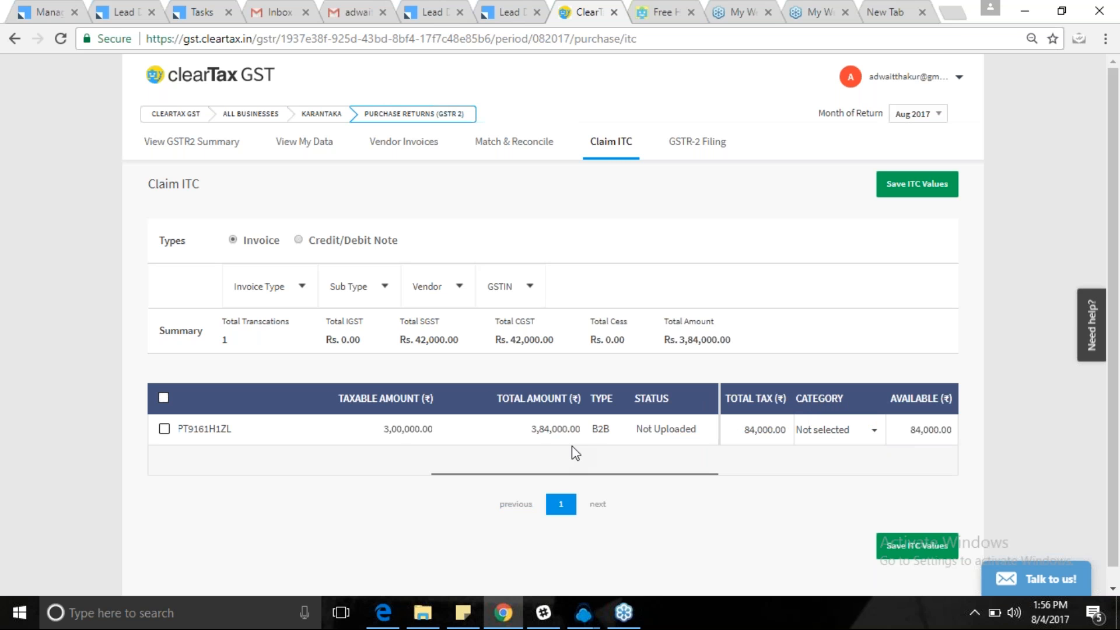
left_click(845, 433)
left_click(830, 487)
left_click_drag(692, 476, 780, 477)
left_click(814, 517)
left_click(164, 428)
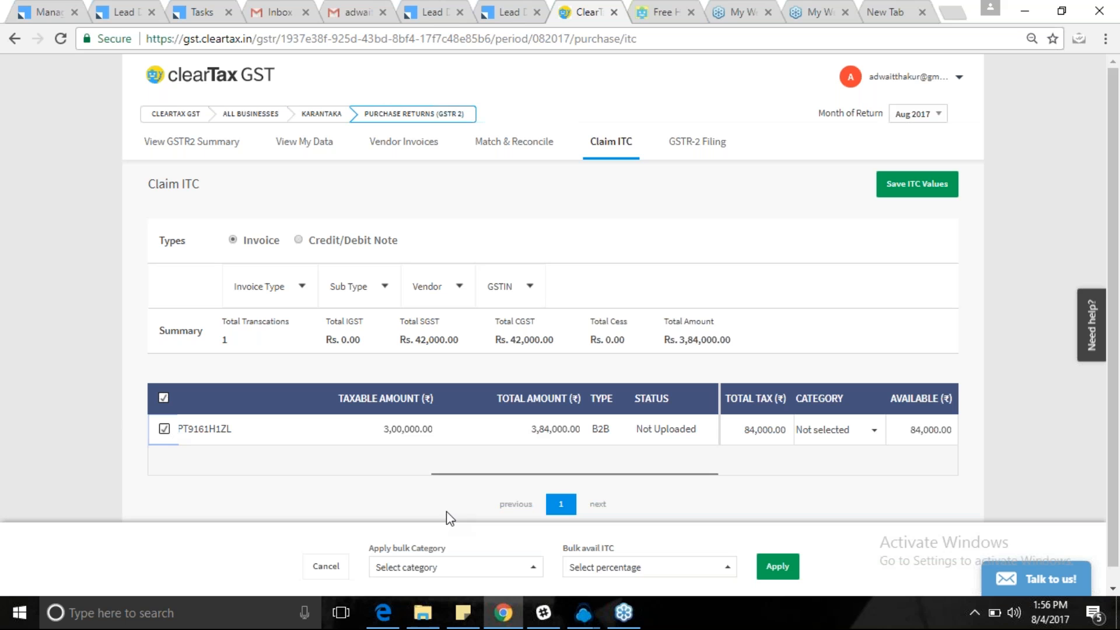
left_click(205, 431)
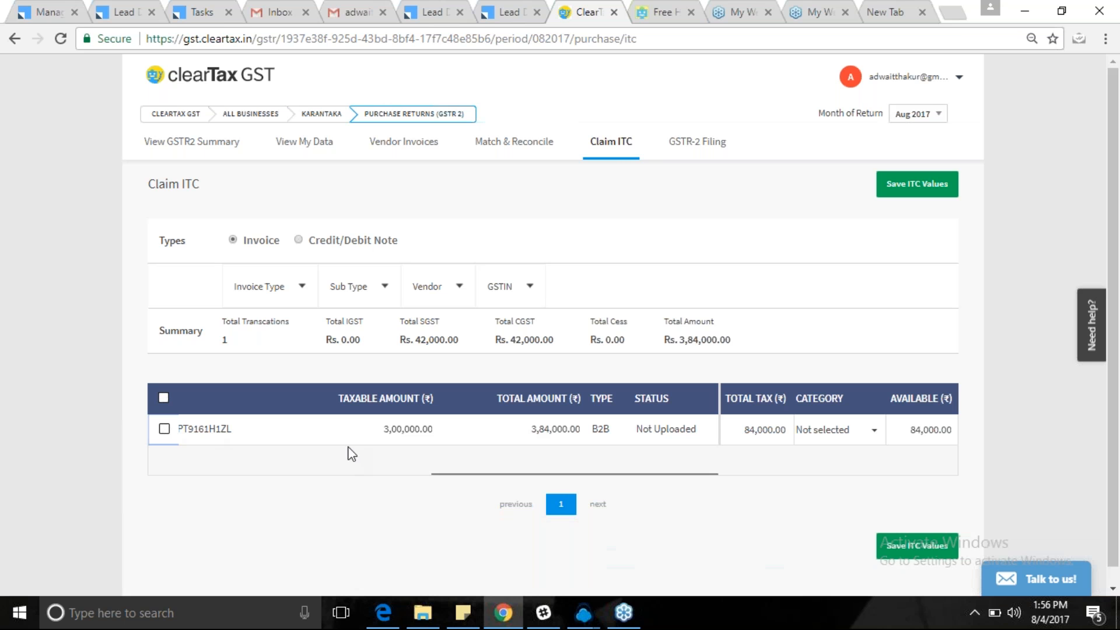
scroll(333, 443, "right", 8)
left_click_drag(918, 409, 763, 407)
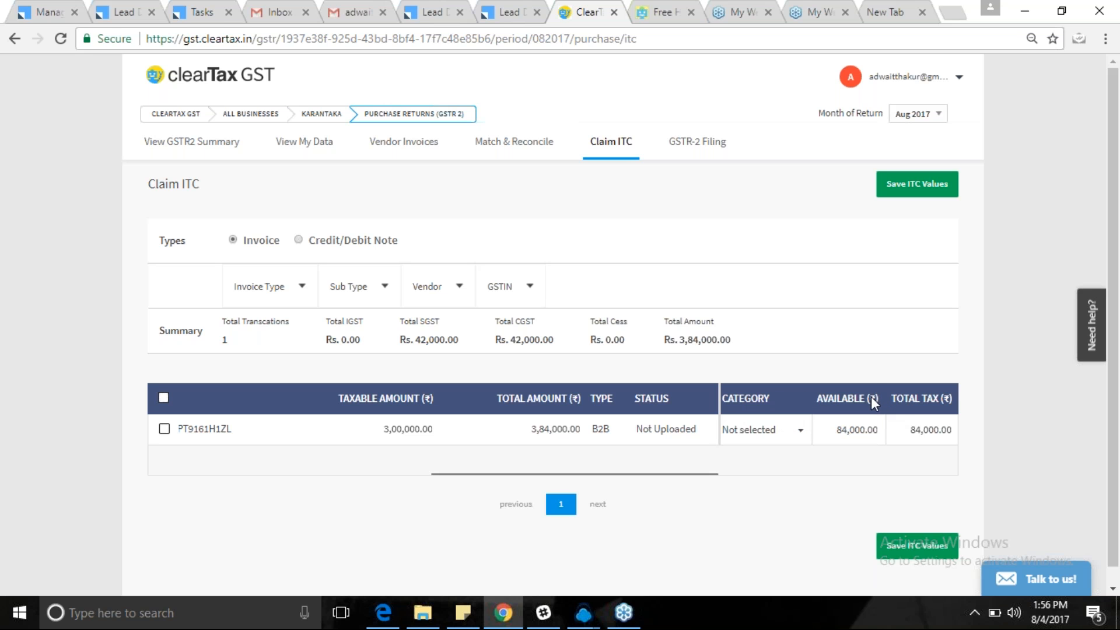
left_click_drag(919, 408, 790, 402)
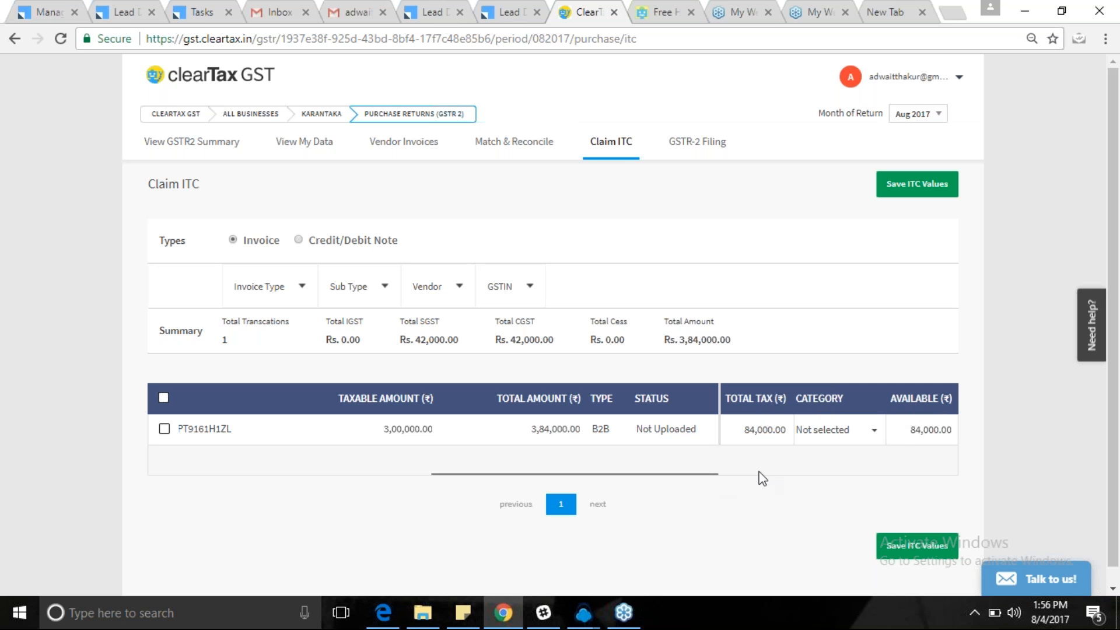
Change PAR2's available ITC to 50% and save the ITC values.
left_click(939, 425)
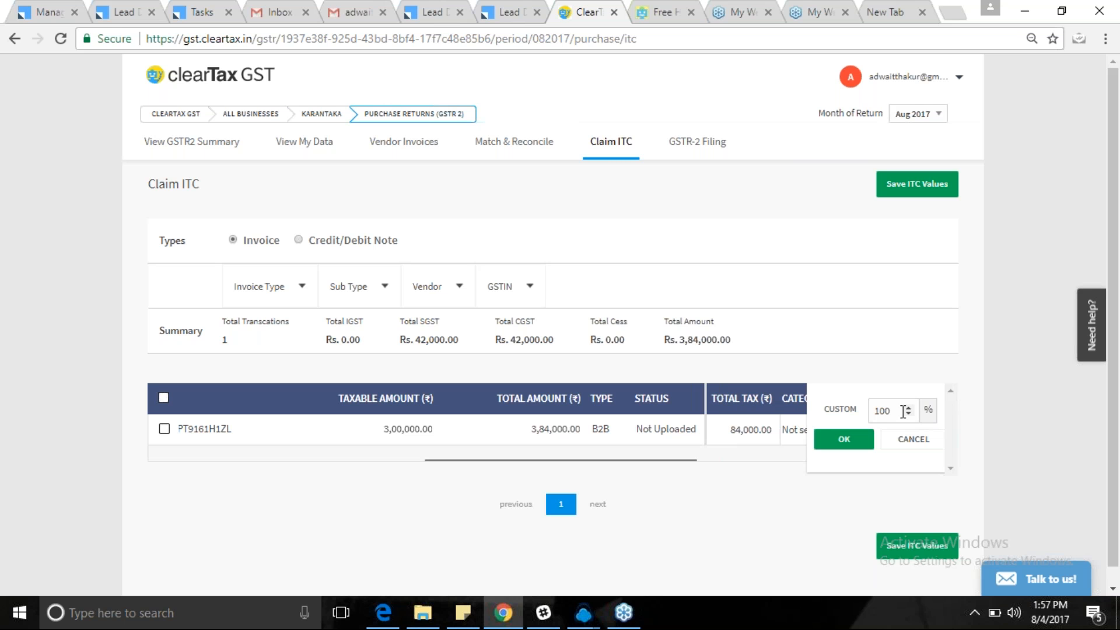
key("BackSpace")
key("BackSpace")
key("BackSpace")
type("50")
left_click(844, 439)
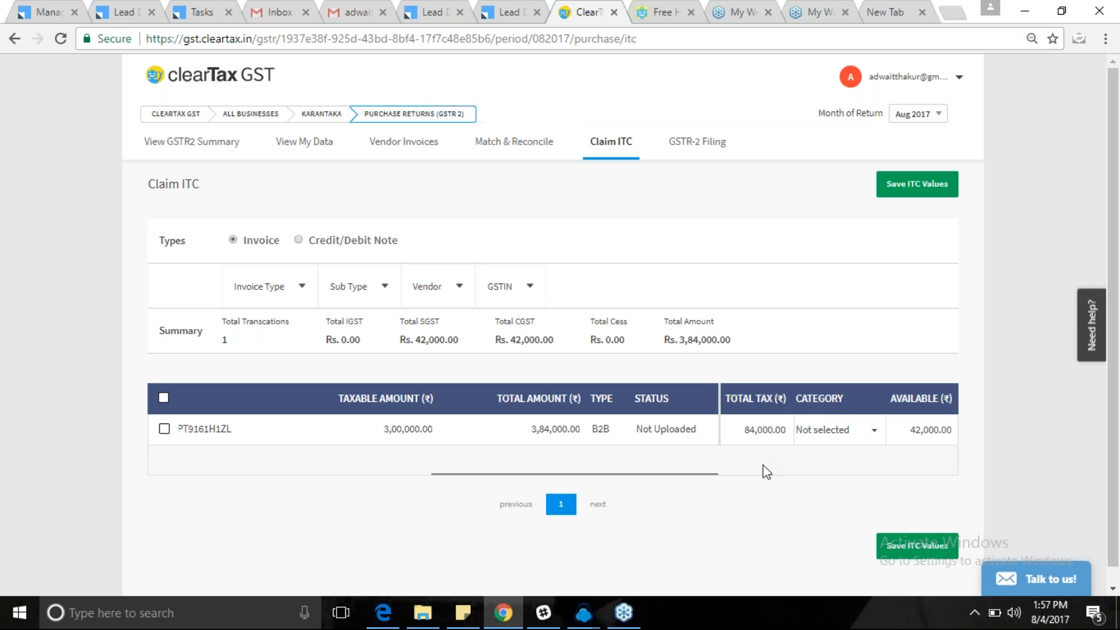
left_click(897, 545)
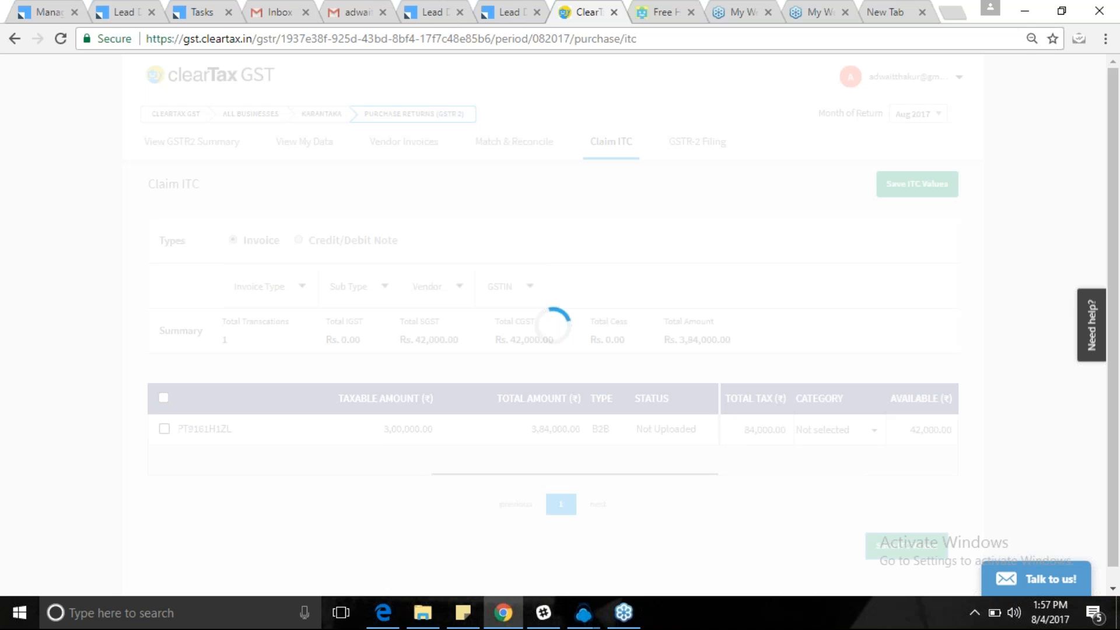
left_click(755, 72)
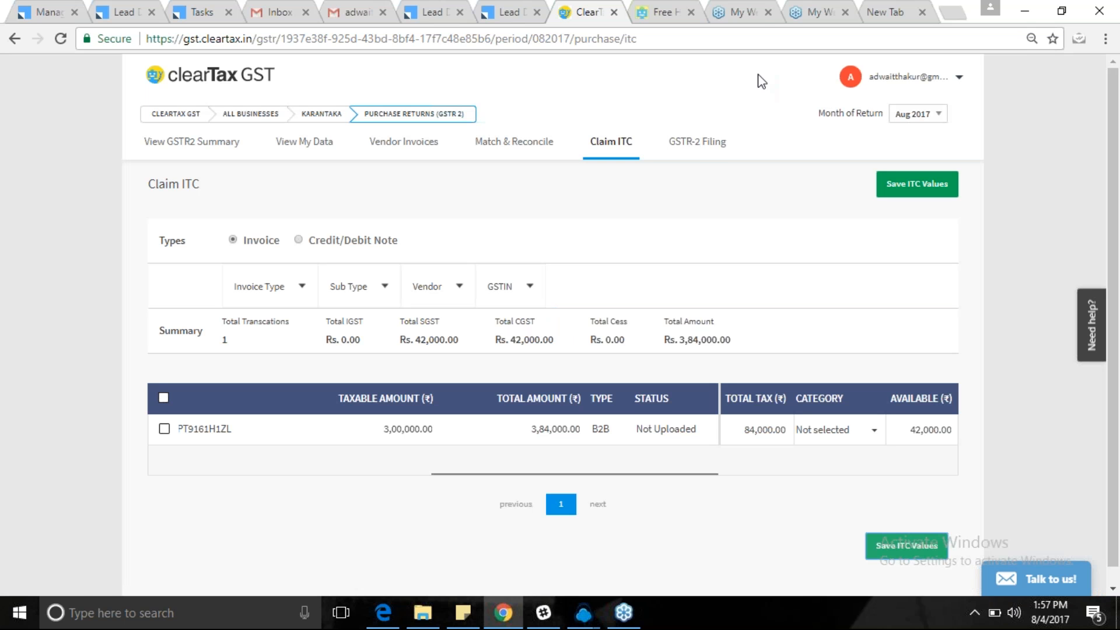
Review the Aug GSTR-2 Filing and HSN/SAC summaries, then try filing and dismiss the error.
left_click(699, 145)
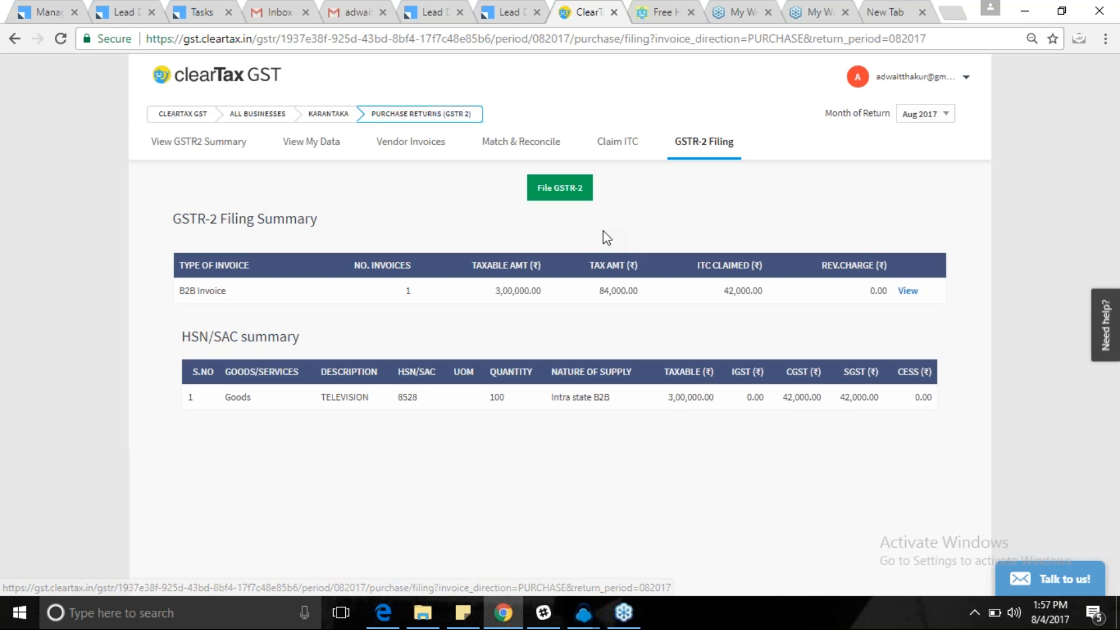
triple_click(235, 218)
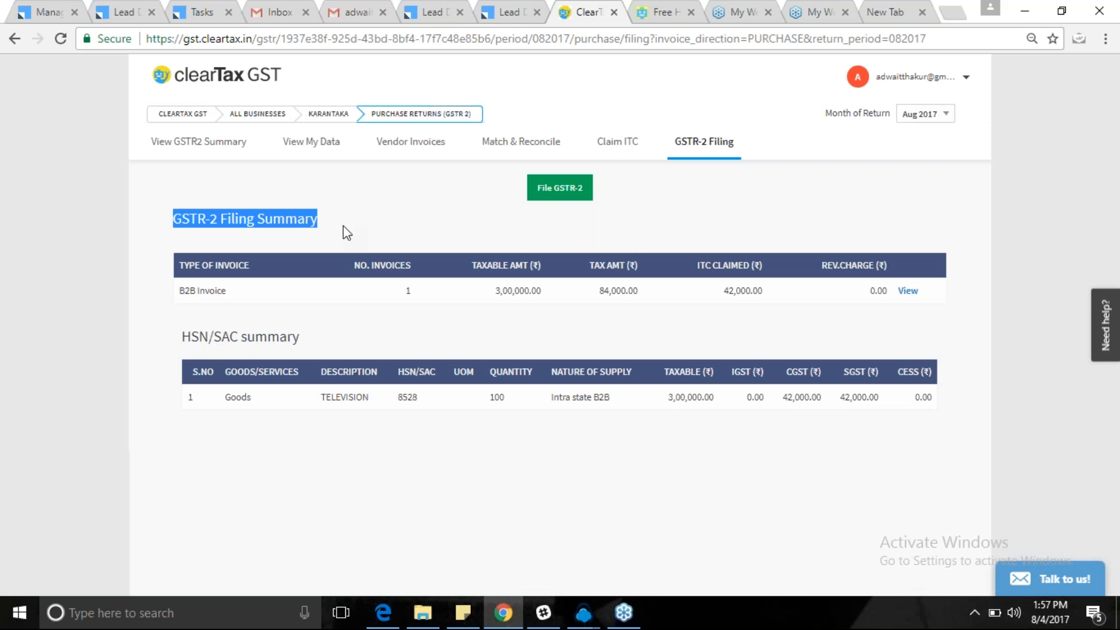
left_click_drag(179, 341, 326, 344)
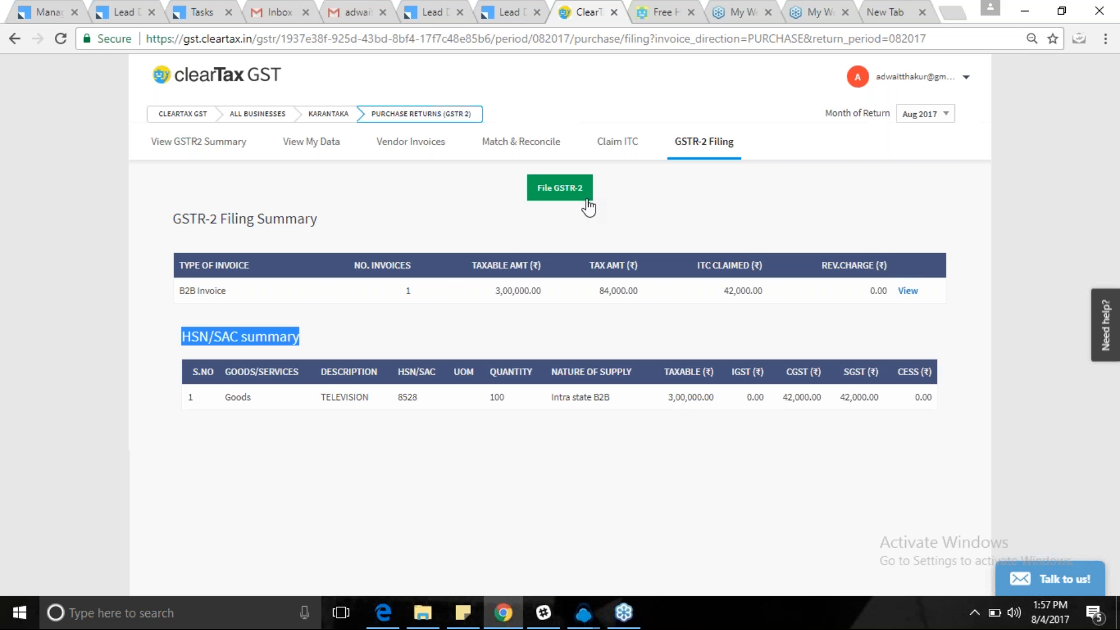
left_click(554, 188)
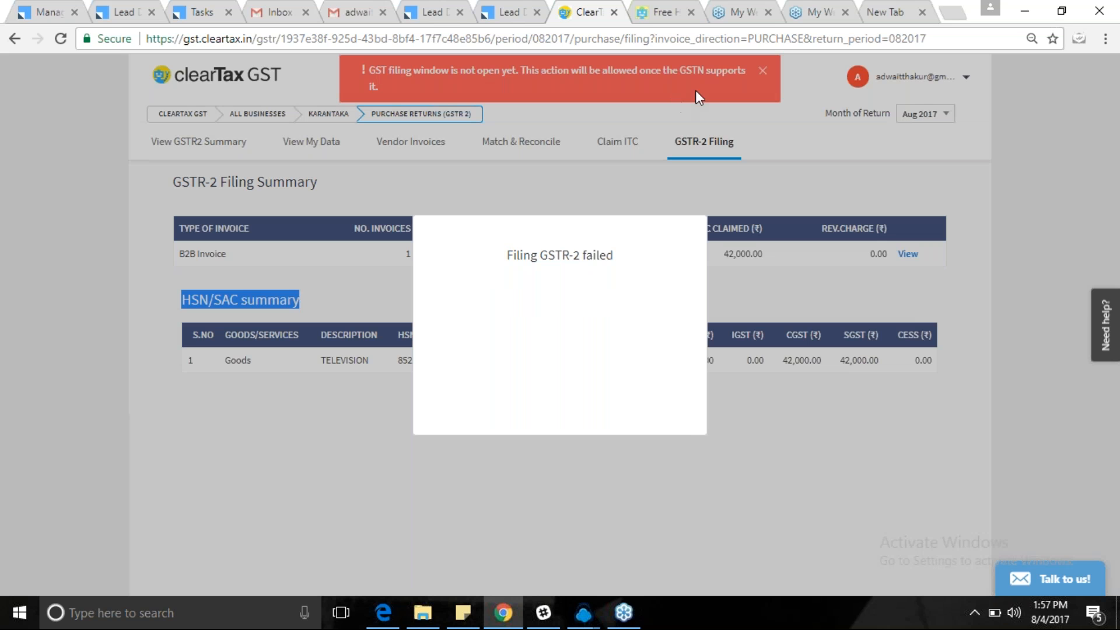
left_click(761, 71)
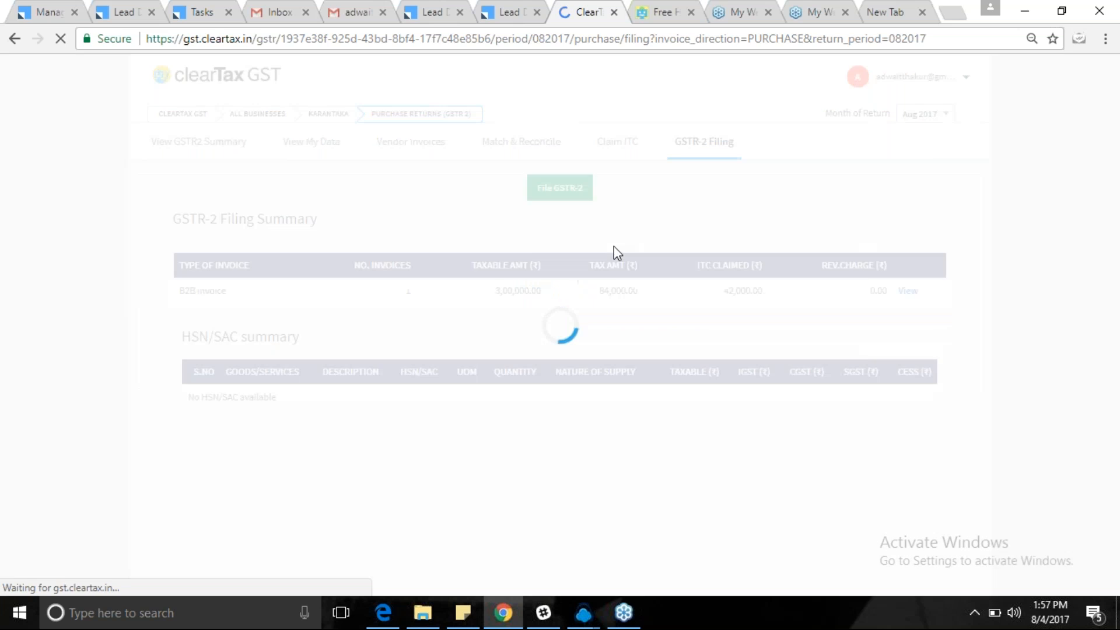
Go from the home page into Prepare GST returns, then open Settings from the account menu.
left_click(182, 114)
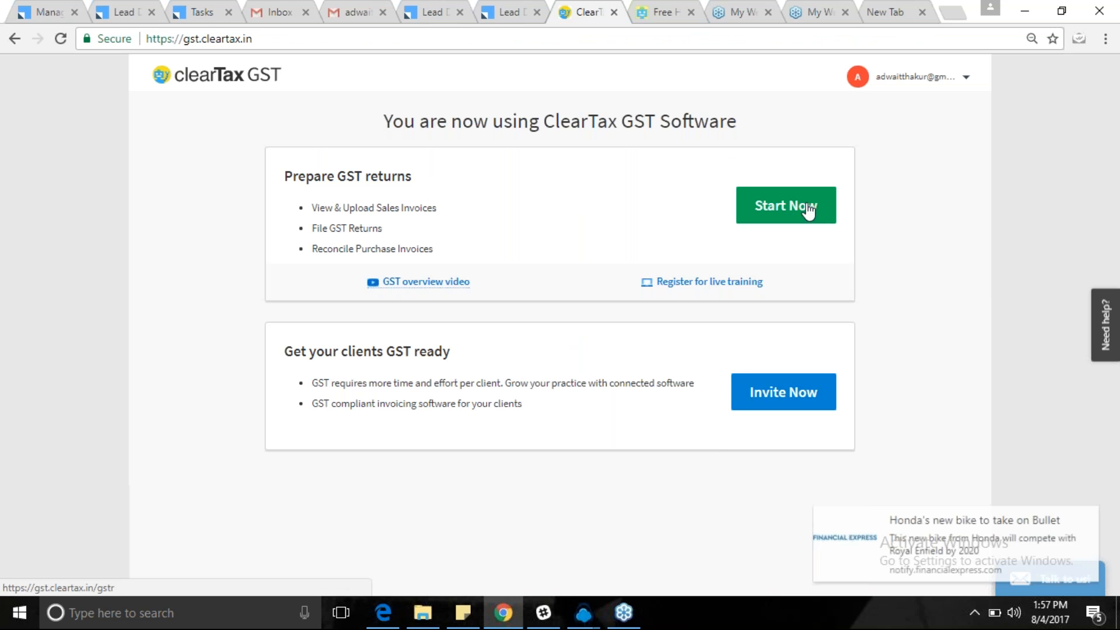
left_click(807, 210)
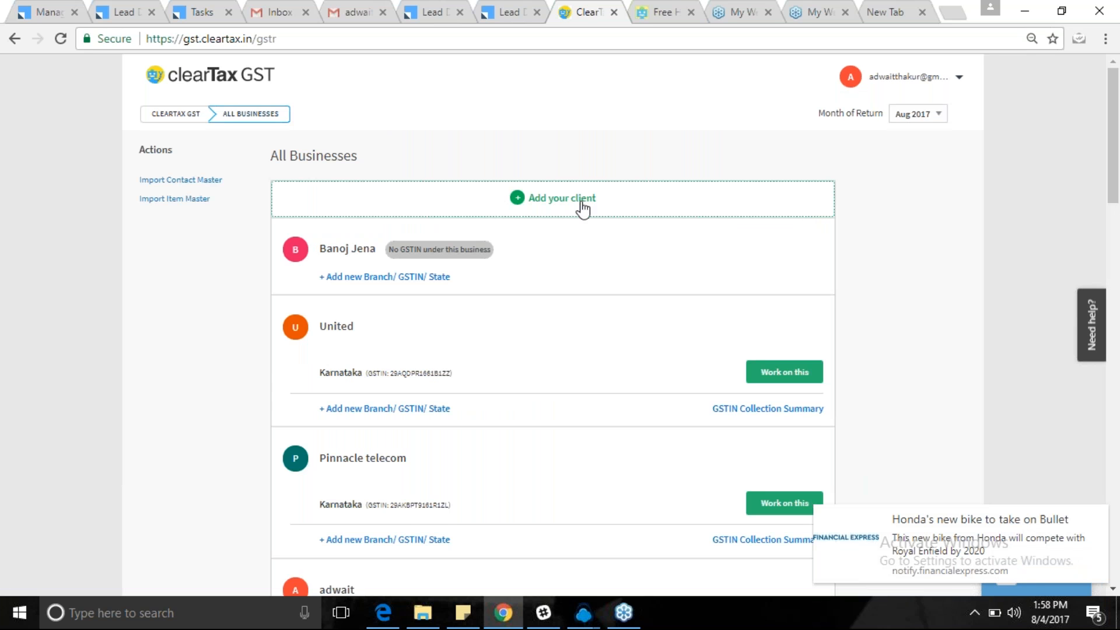
scroll(581, 209, "down", 1)
scroll(553, 321, "down", 15)
scroll(553, 321, "up", 15)
left_click(926, 82)
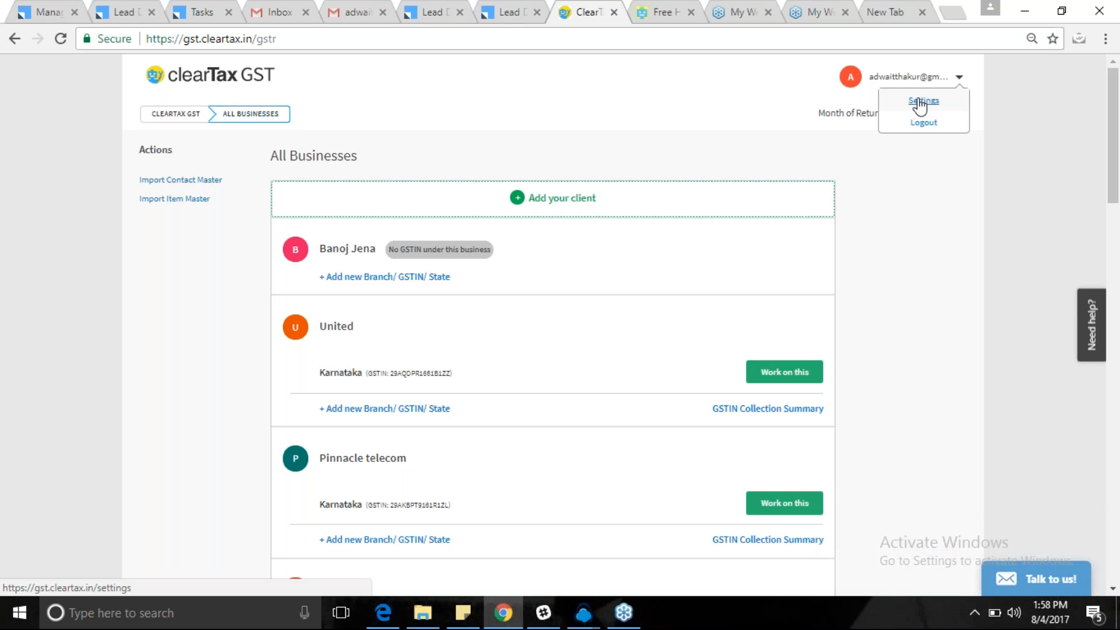
left_click(918, 101)
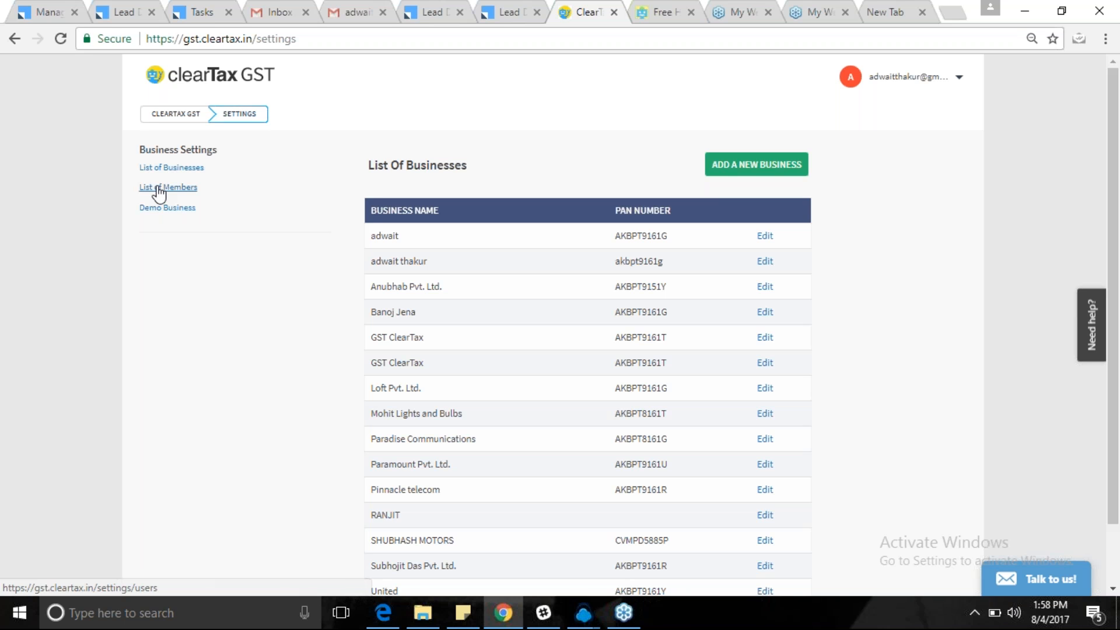
Show the members list and enter the new member's full name, e-mail address and mobile number.
left_click(159, 188)
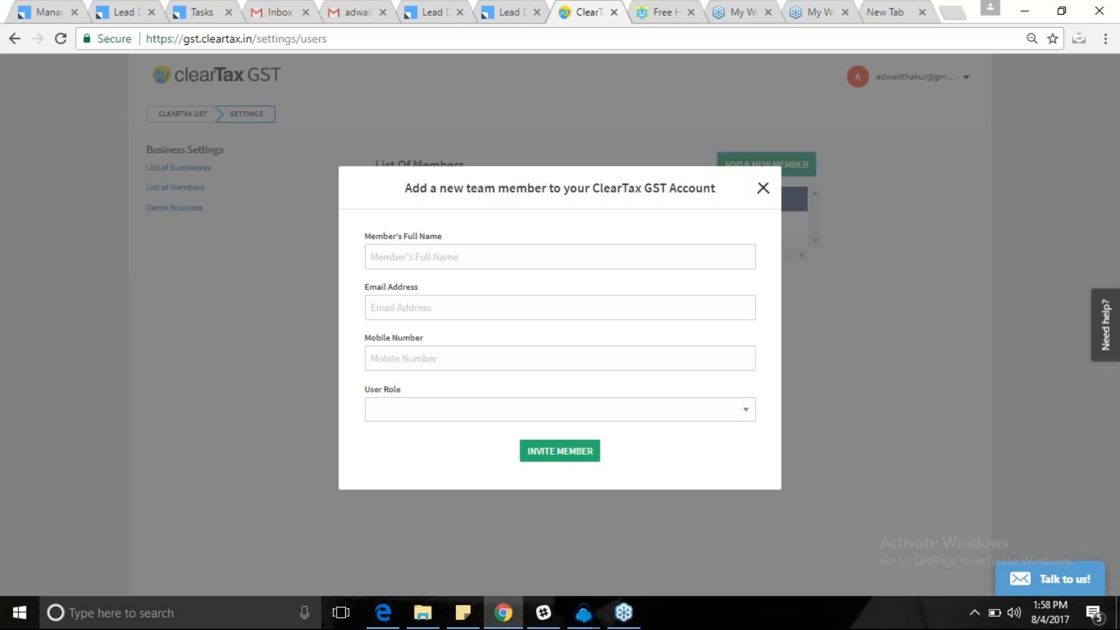
left_click(380, 262)
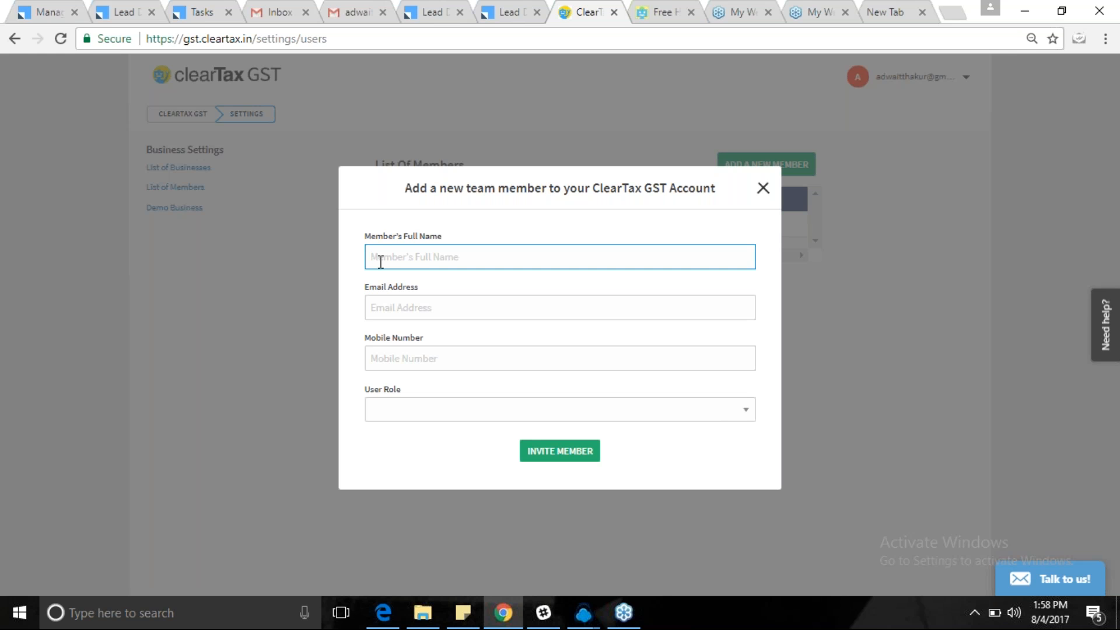
type("RAUNAK")
left_click(378, 308)
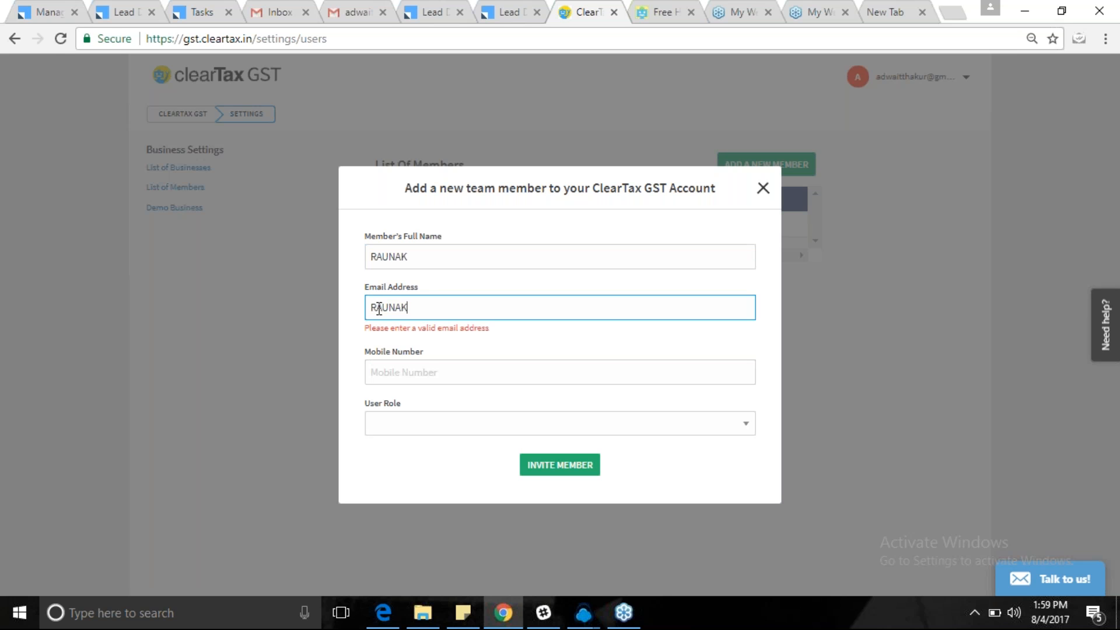
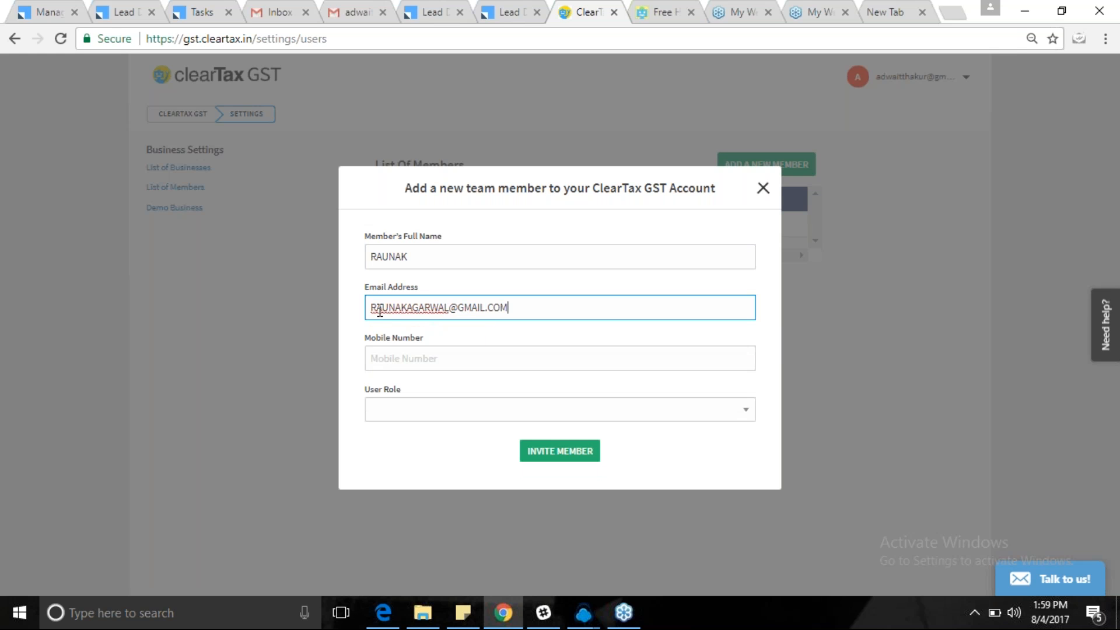
left_click(384, 369)
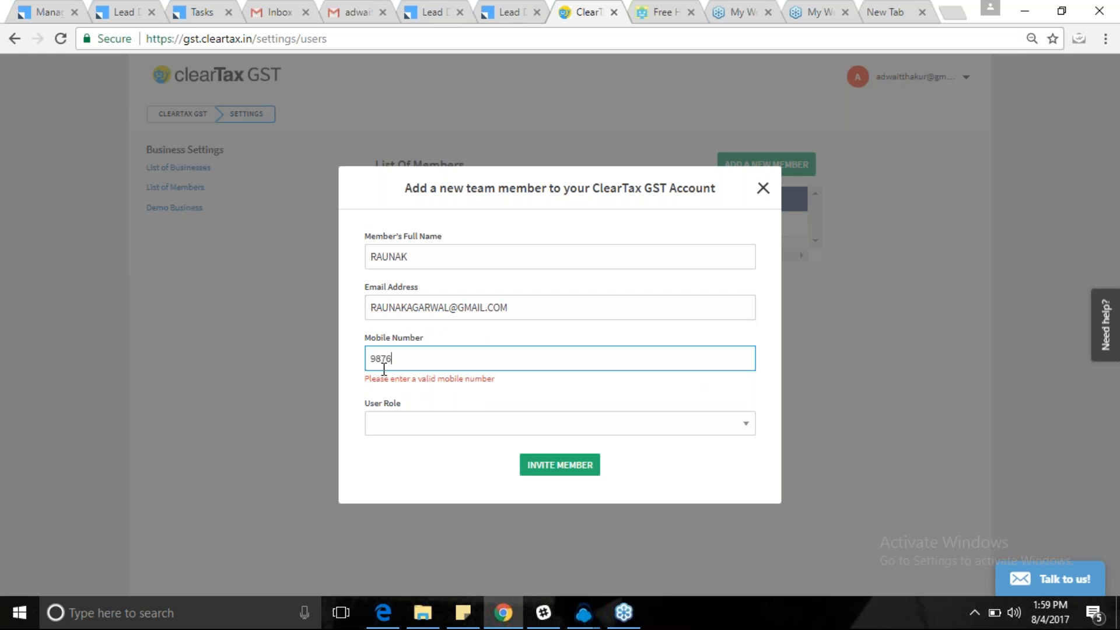
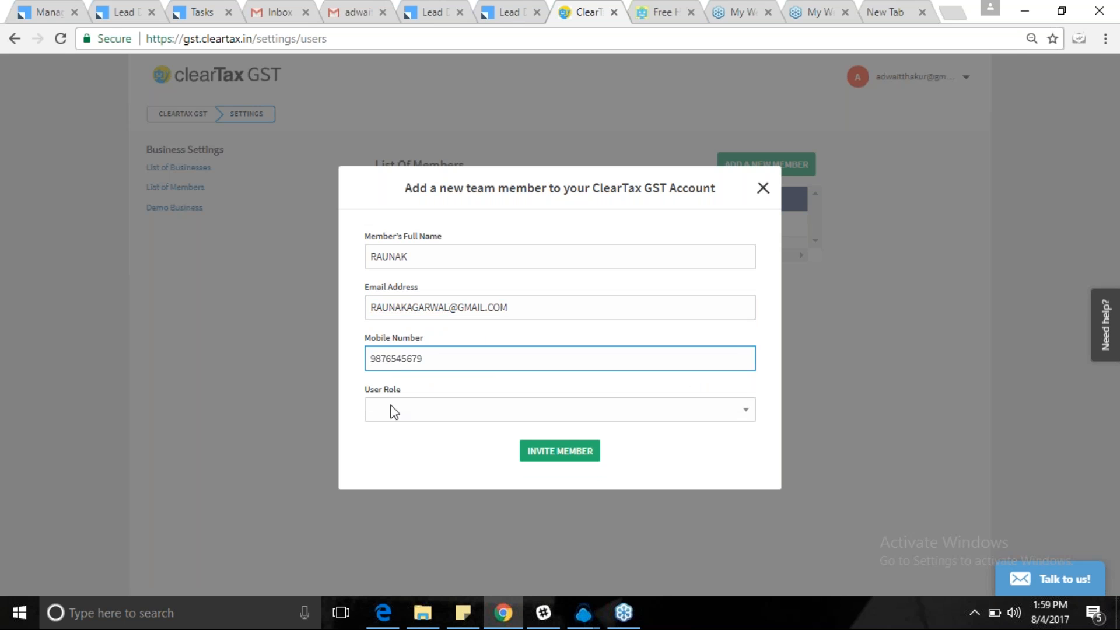
Give the member the Tax Consultant/Filing User role, send the invite, and return home.
left_click(390, 411)
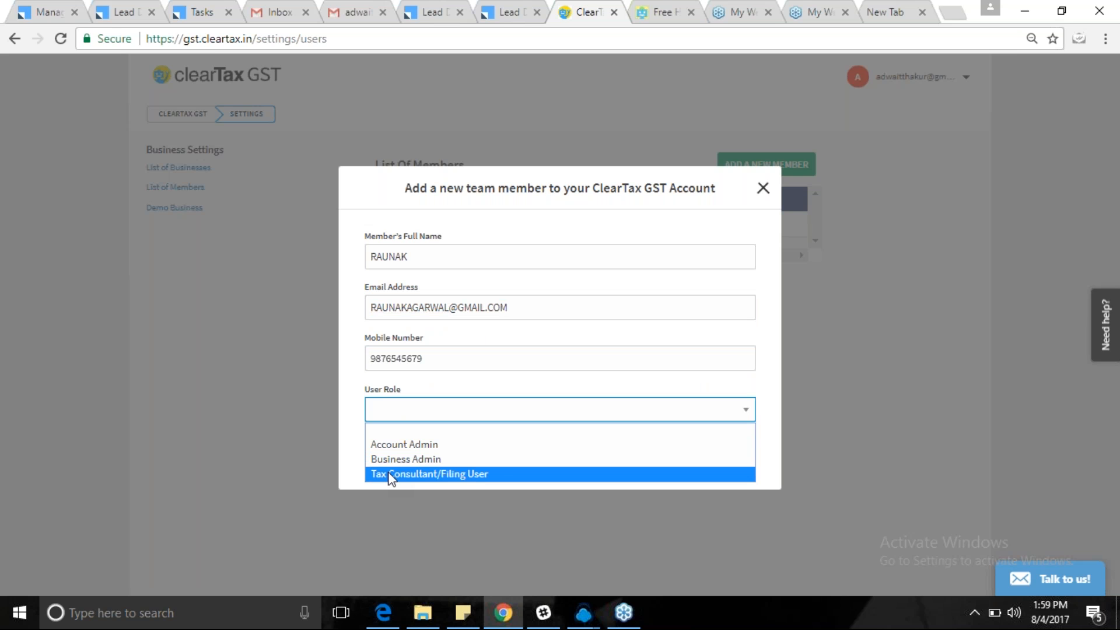
left_click(389, 475)
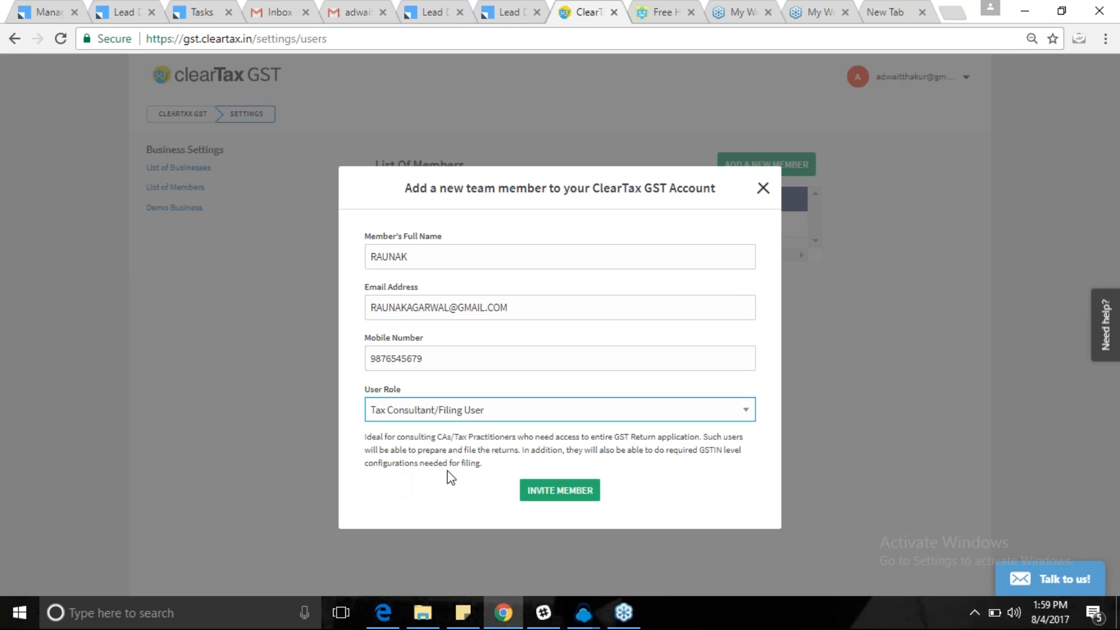
left_click(560, 491)
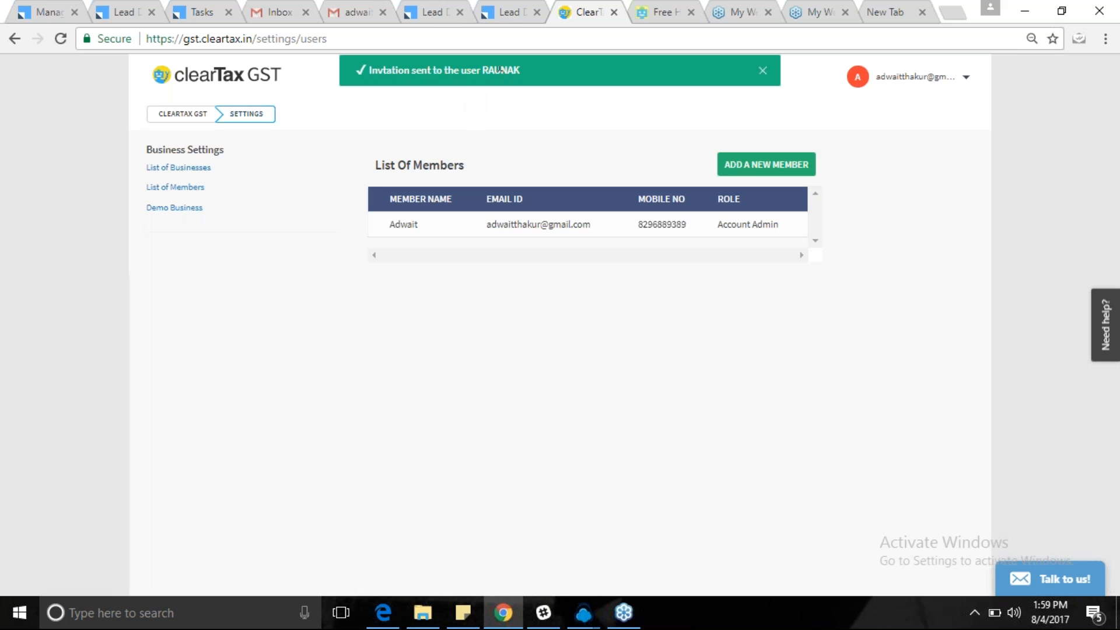
left_click(764, 71)
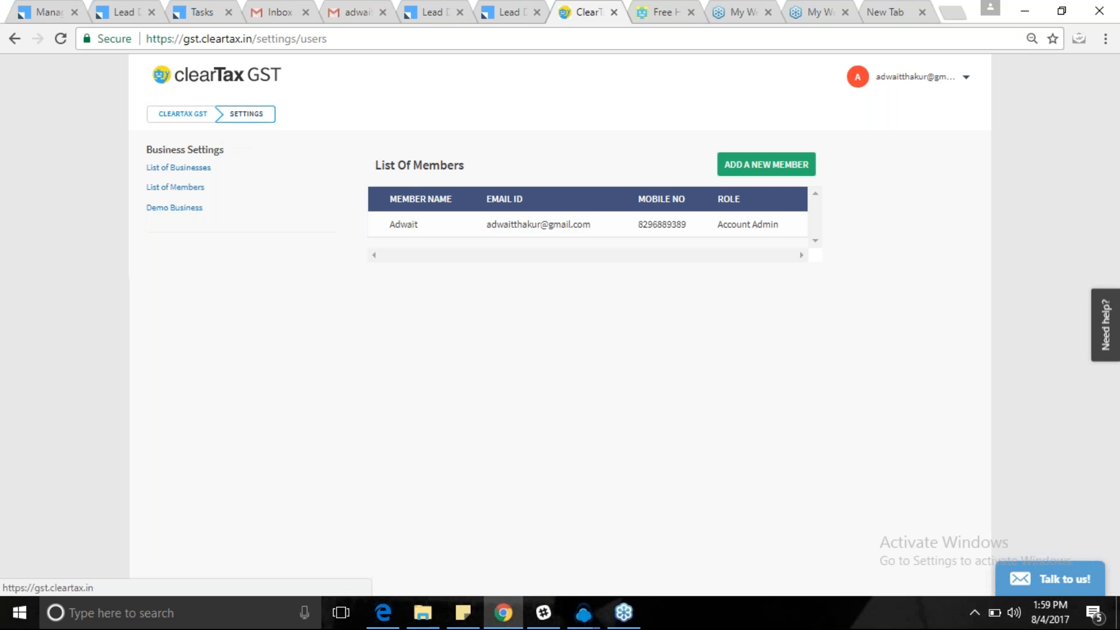
left_click(183, 117)
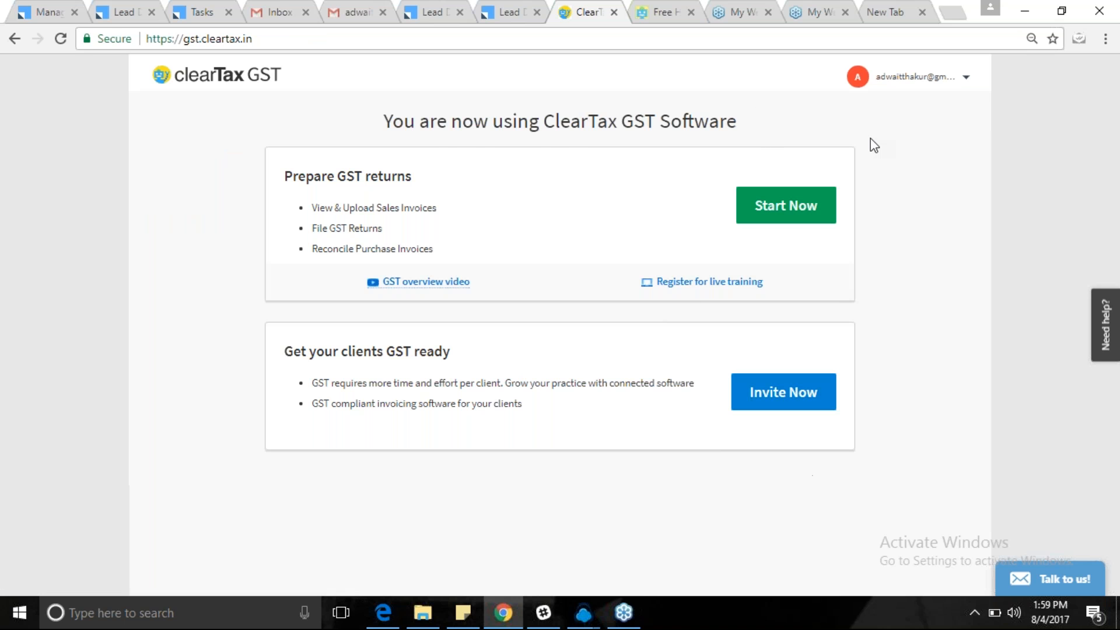
Open Invite Now under 'Get your clients GST ready' and read its client problems.
left_click(814, 392)
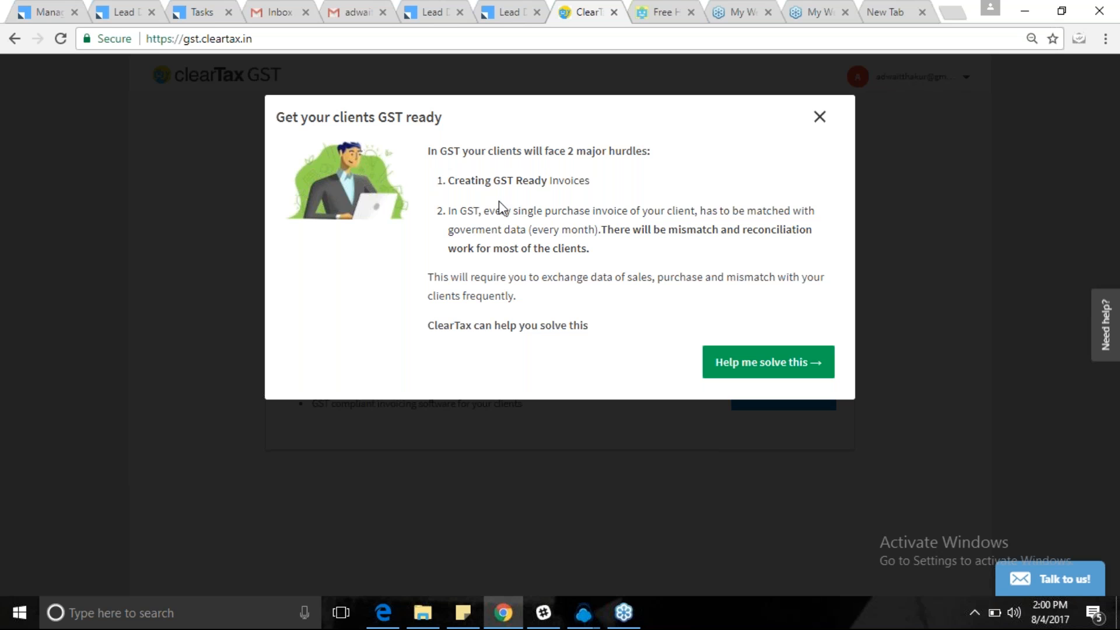
left_click_drag(512, 210, 600, 230)
left_click(698, 203)
left_click_drag(504, 230, 592, 248)
left_click(595, 240)
left_click_drag(430, 325, 602, 325)
left_click(602, 325)
Open 'Help me solve this' and review the Creating GST Ready Invoices, Problem 2 and Problem 3 sections.
left_click(745, 361)
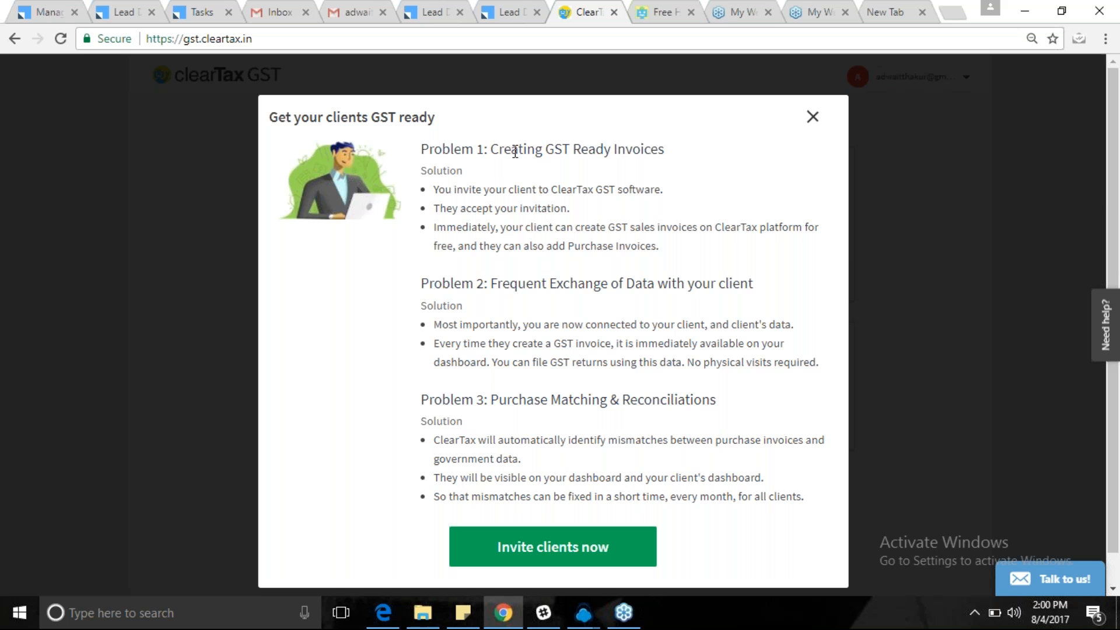
left_click_drag(492, 150, 670, 156)
left_click(670, 156)
left_click_drag(492, 284, 756, 291)
left_click(755, 292)
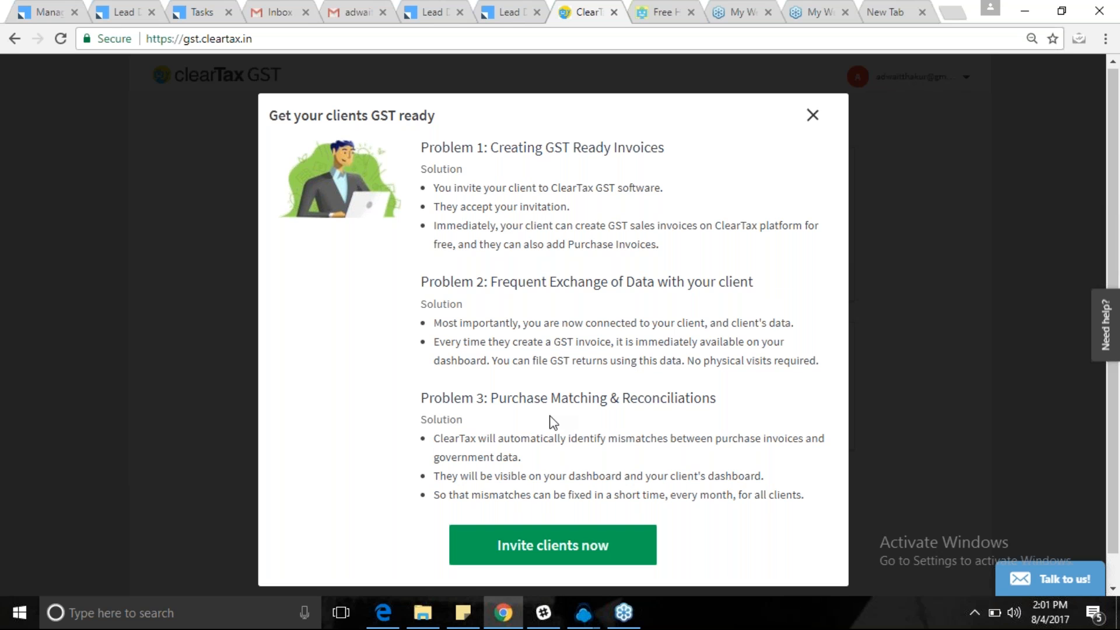
scroll(553, 423, "down", 1)
left_click_drag(507, 367, 736, 350)
Start a new client with business name 'abc PVT. LTD.' and enter the contact's name.
left_click(552, 514)
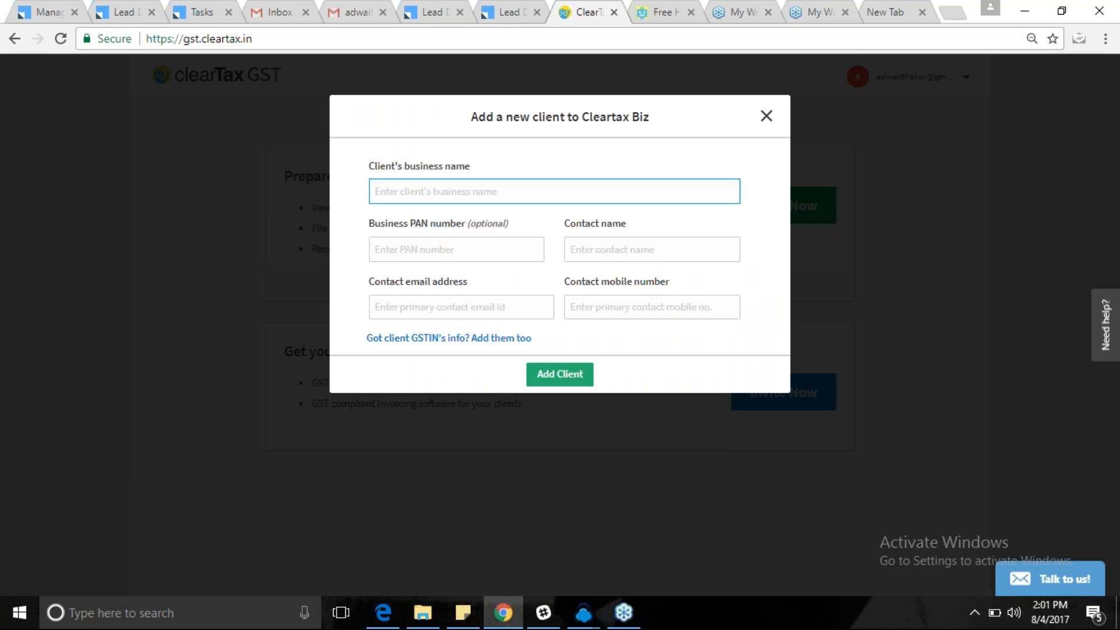
type("abc")
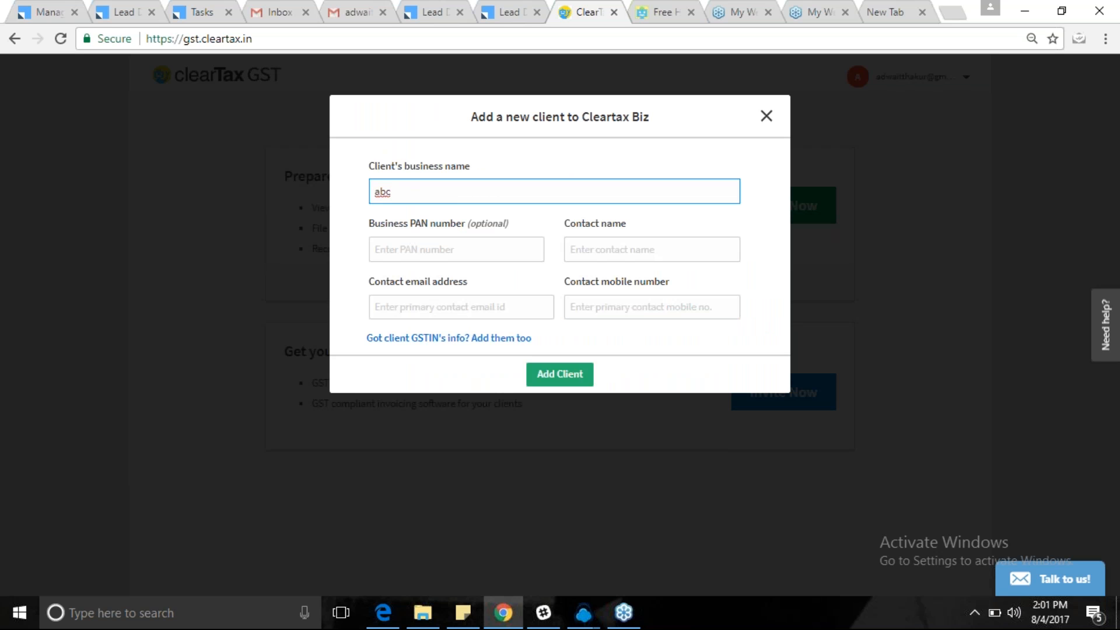
type(" PVT. LTD.")
left_click(426, 250)
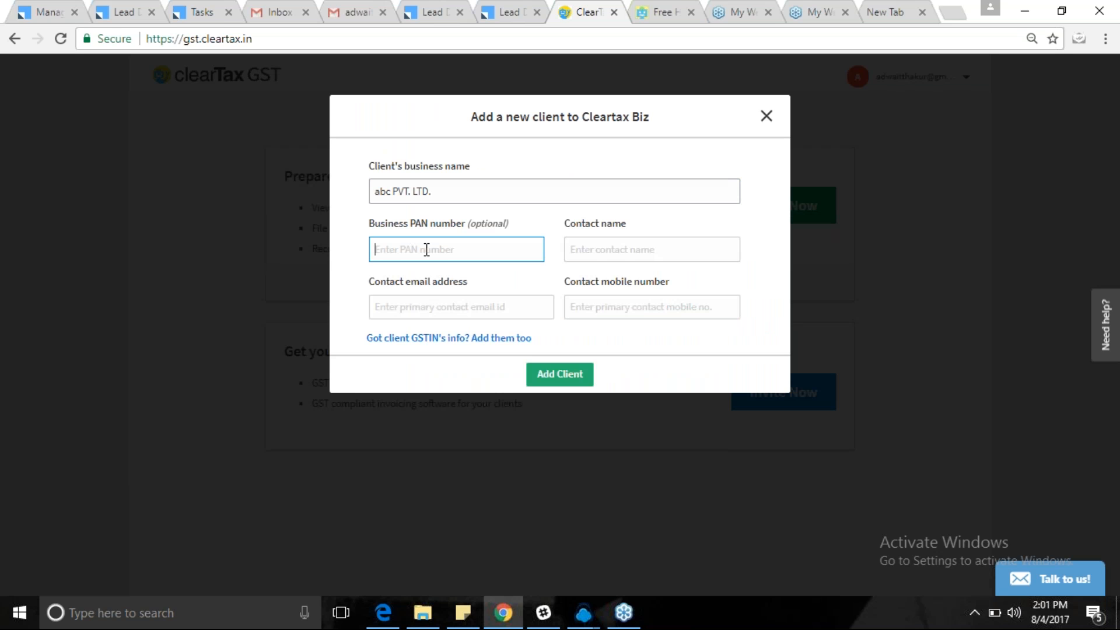
left_click(667, 250)
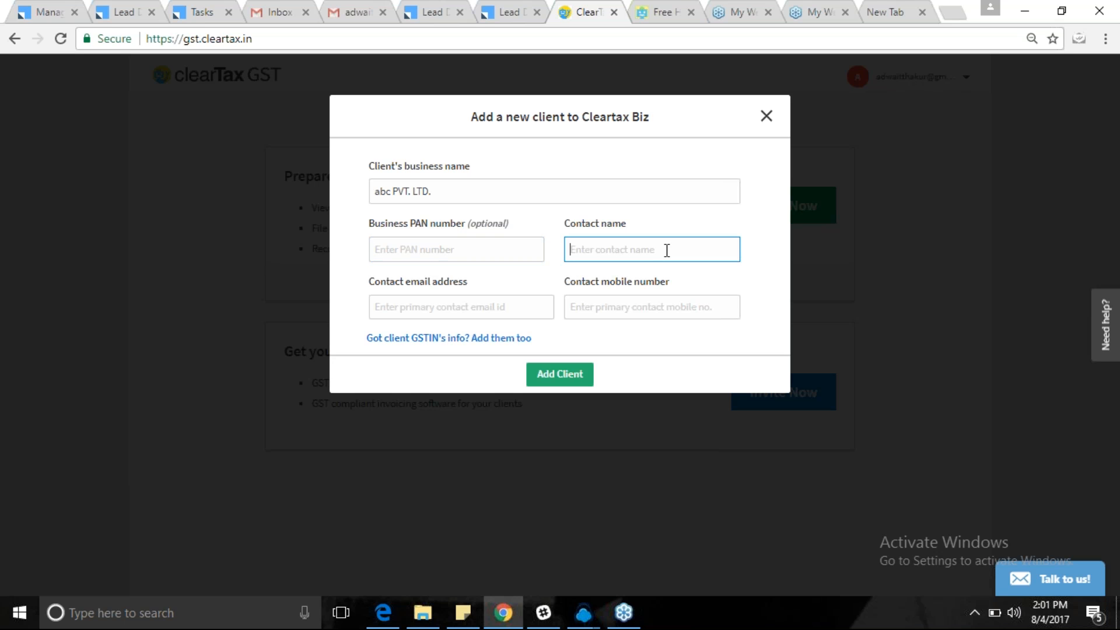
type("DARSHAN")
Fill in the contact's e-mail and mobile number, then add the client.
key("Tab")
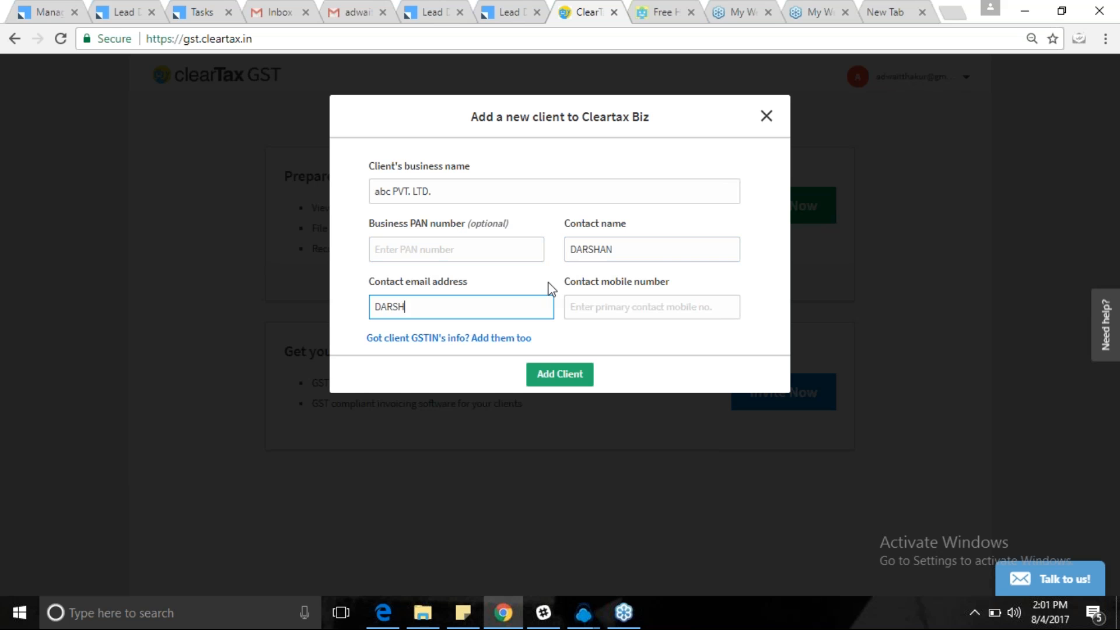
key("Home")
key("End")
key("Tab")
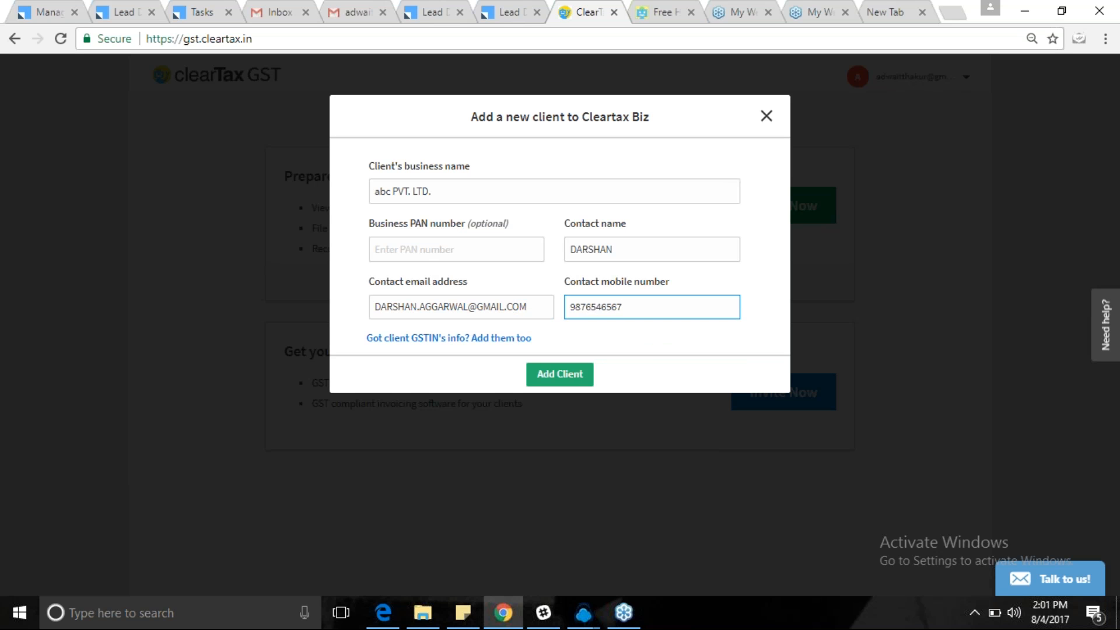
left_click(590, 374)
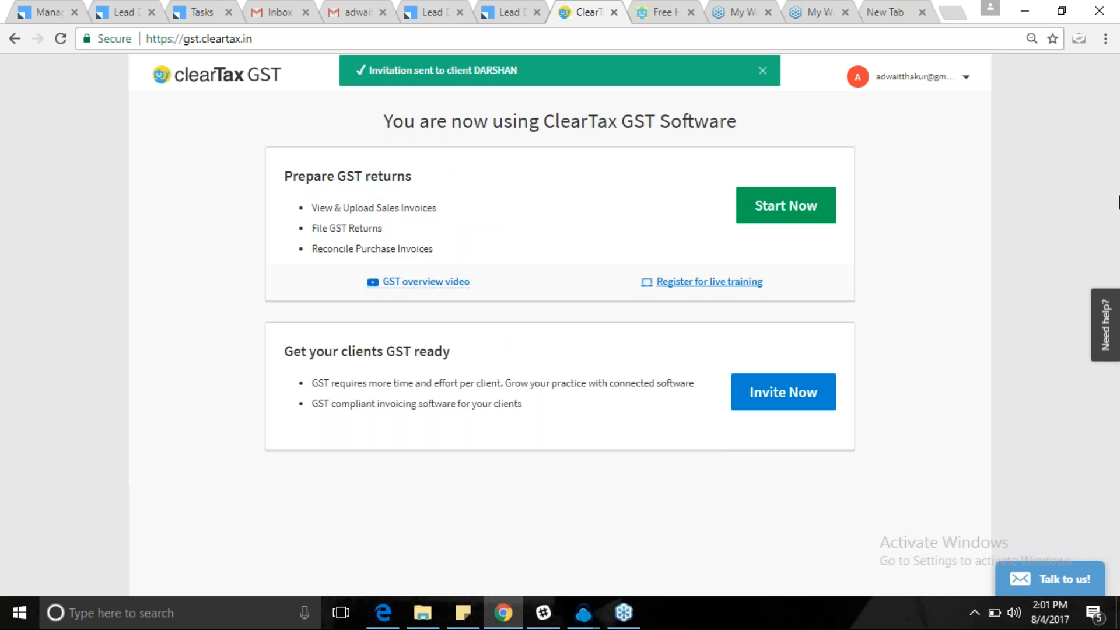
left_click(789, 208)
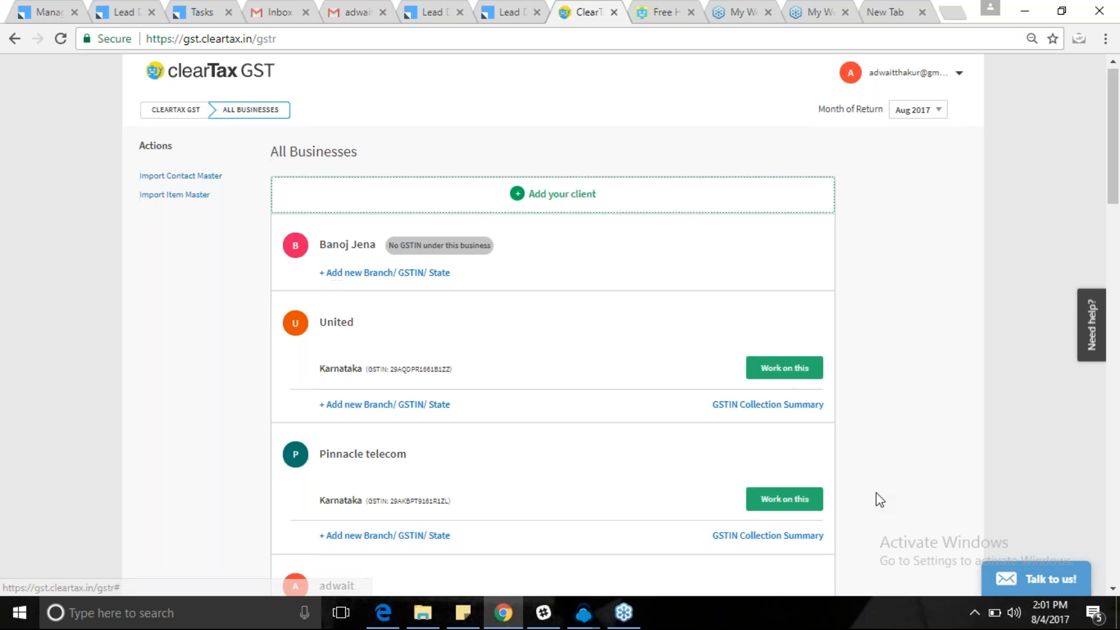
Choose Paramount Pvt. Ltd., reach its contacts list via quick actions, and start Import Customers Or Vendors.
scroll(866, 494, "down", 20)
left_click(781, 527)
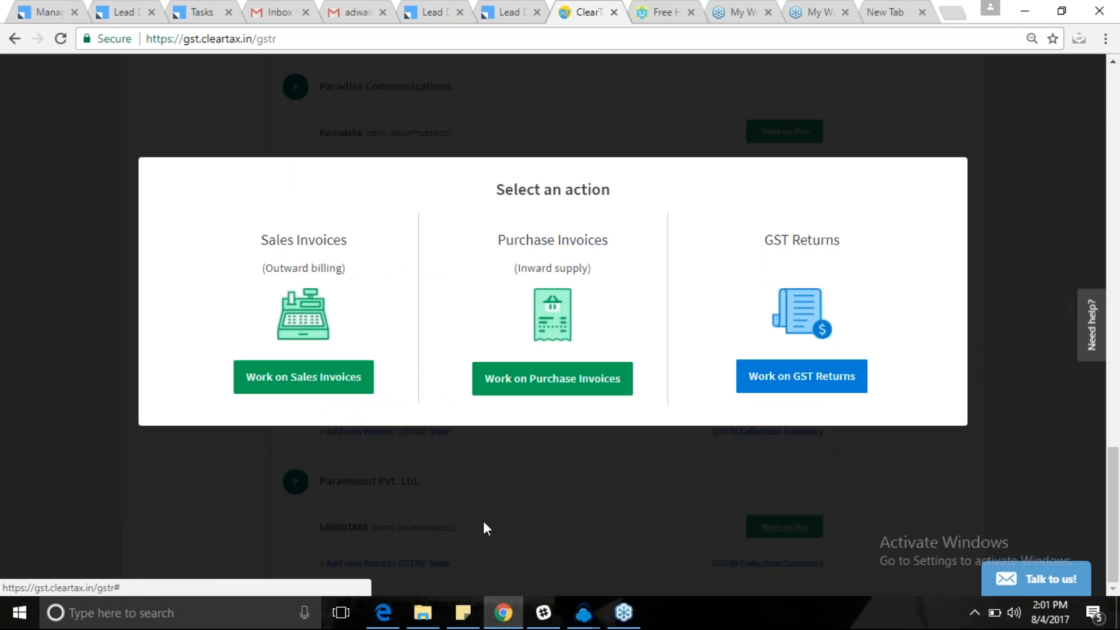
left_click(323, 384)
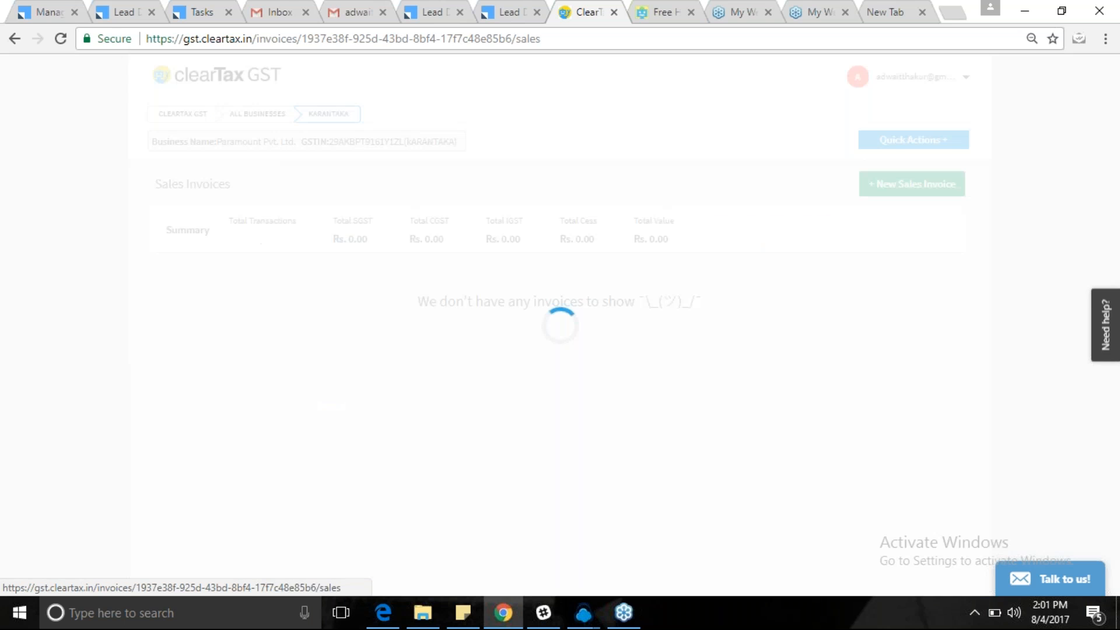
left_click(946, 145)
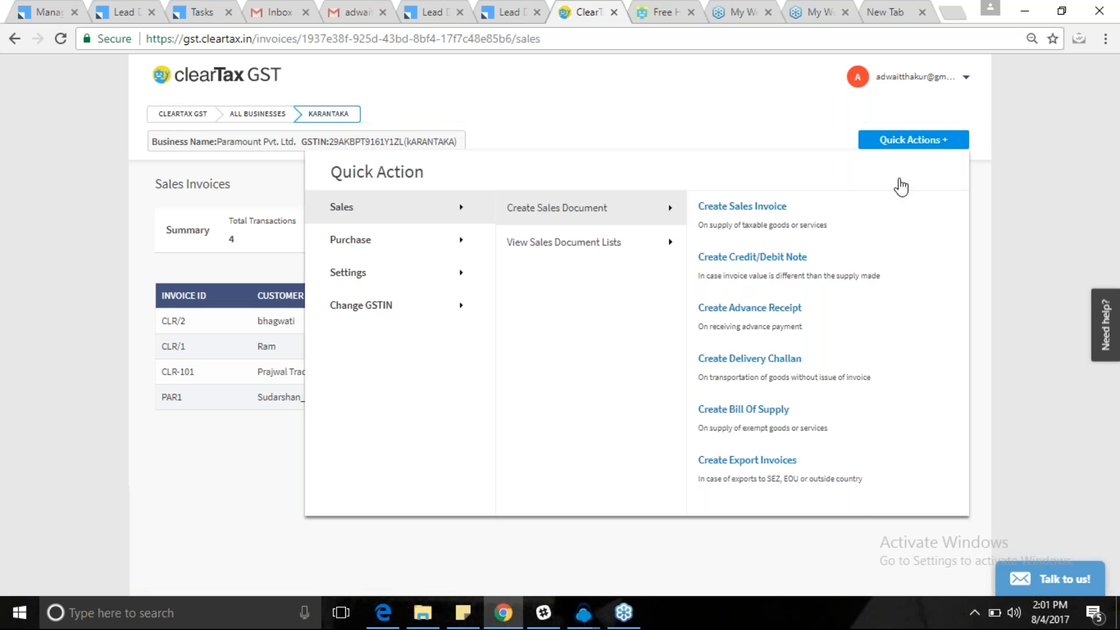
mouse_move(379, 238)
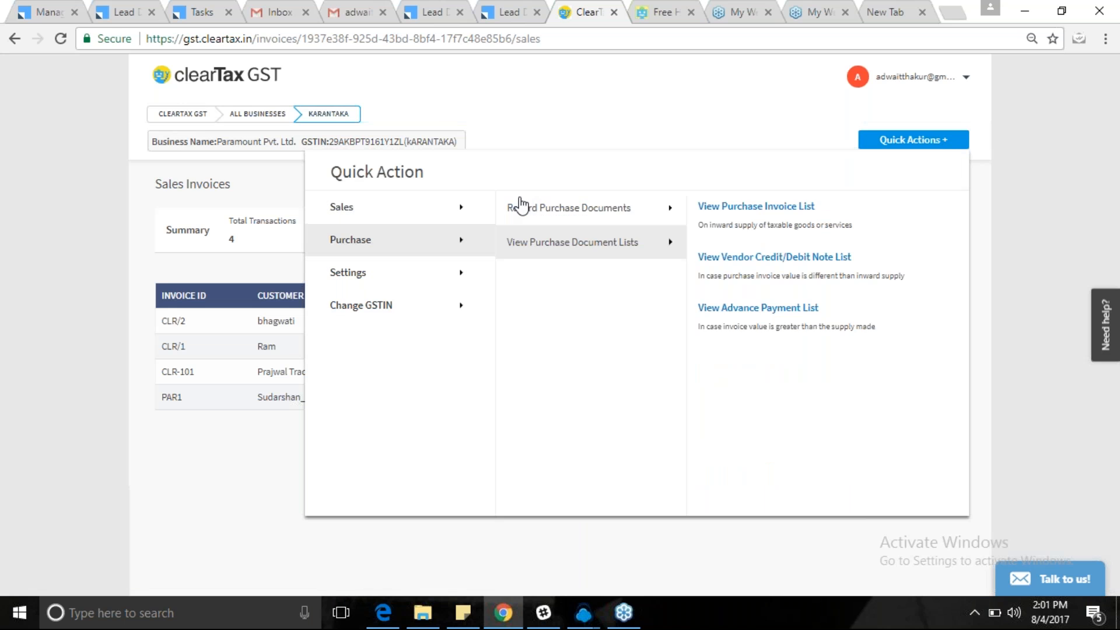
mouse_move(430, 282)
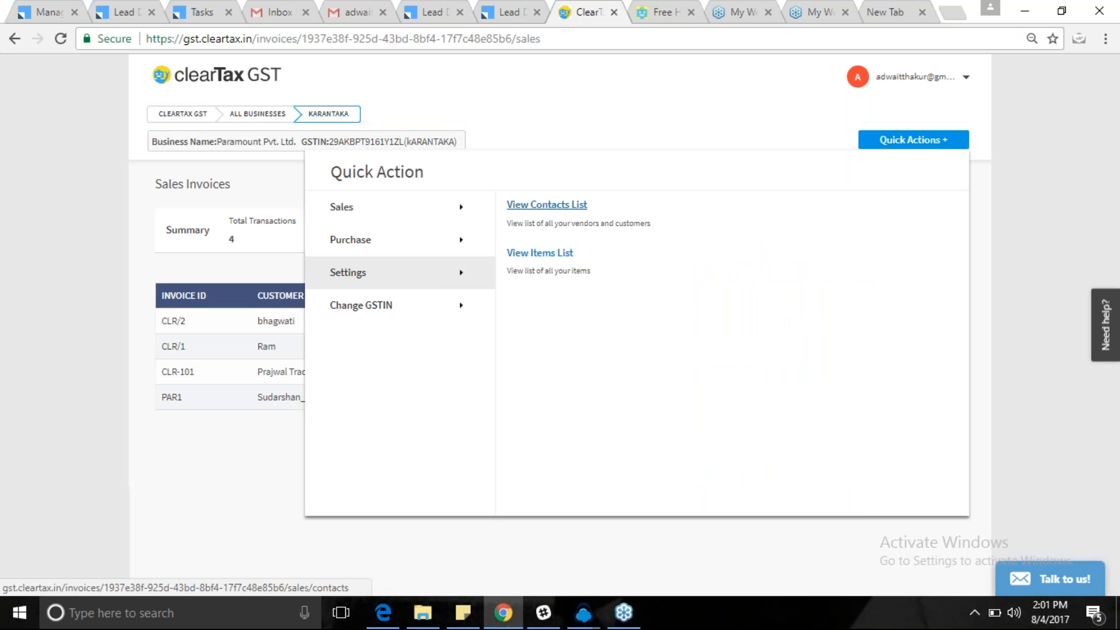
left_click(554, 213)
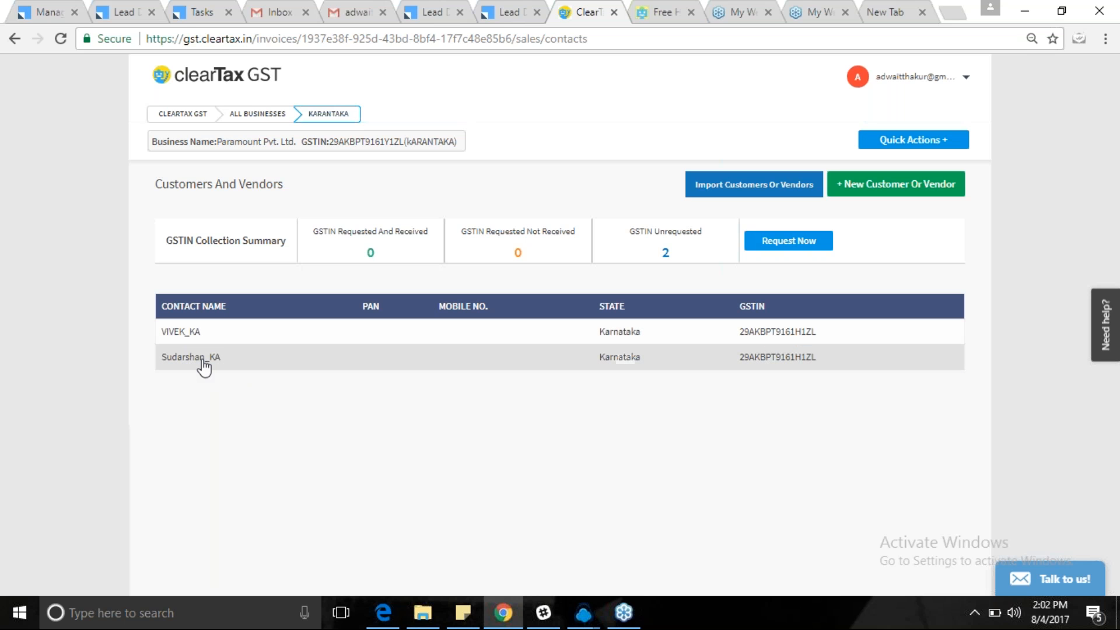
left_click(781, 197)
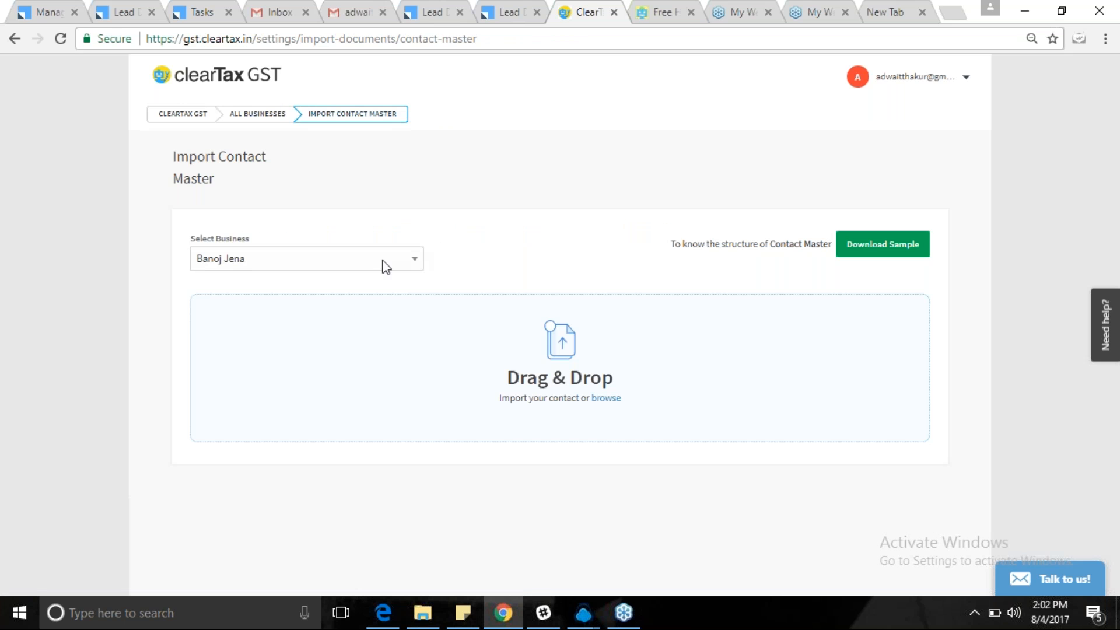
Import the sample contact master file for Paramount Pvt. Ltd., bringing in 5 contacts.
left_click(384, 262)
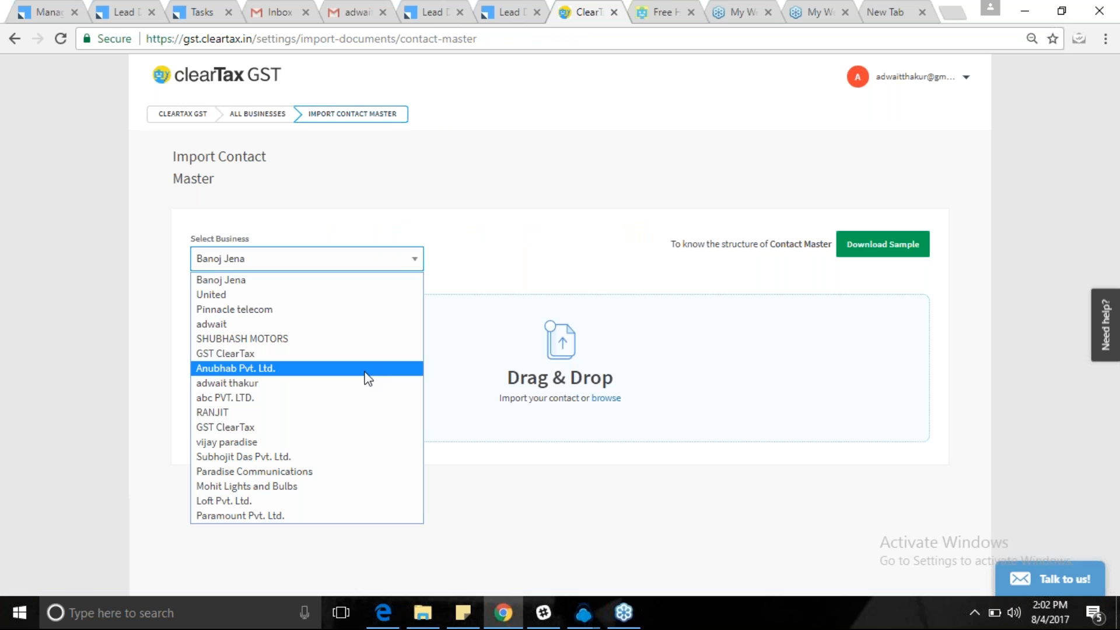
left_click(287, 515)
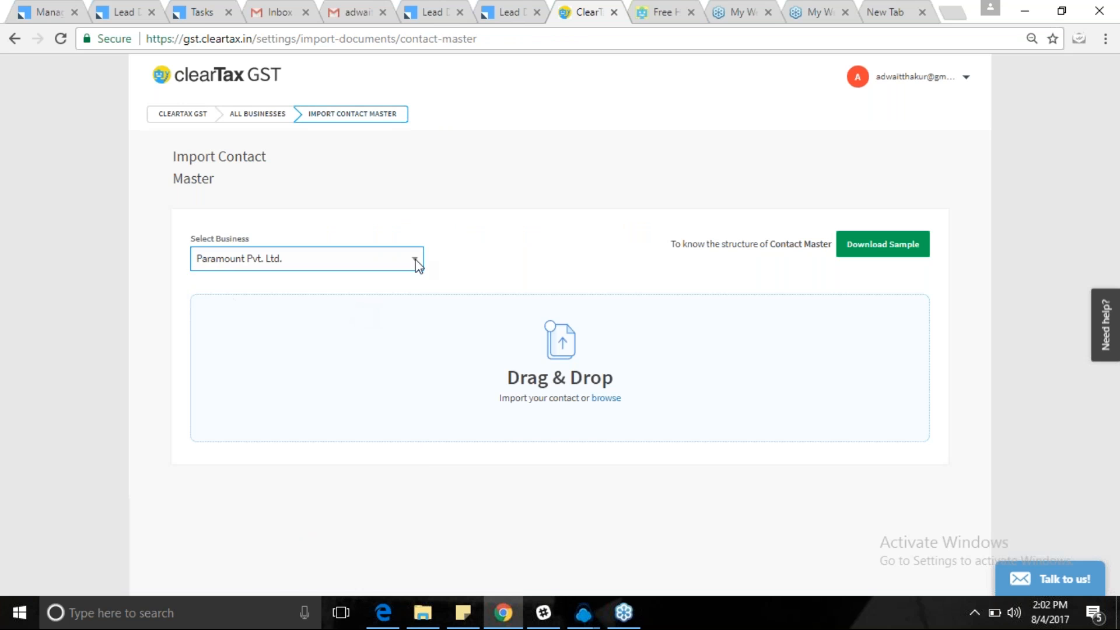
left_click(882, 244)
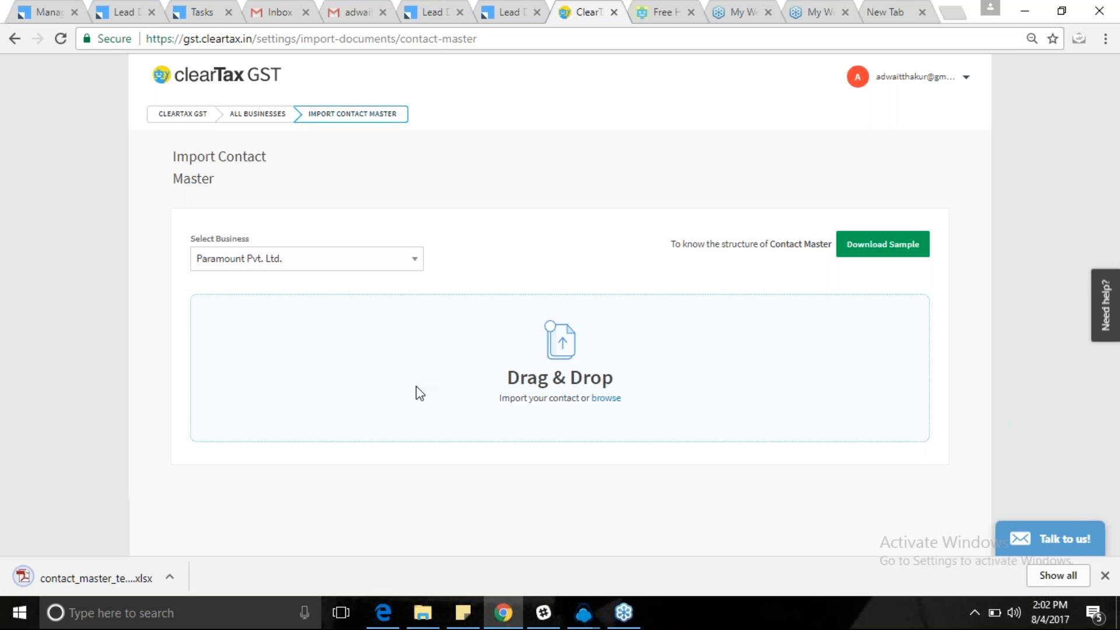
left_click_drag(86, 568, 408, 379)
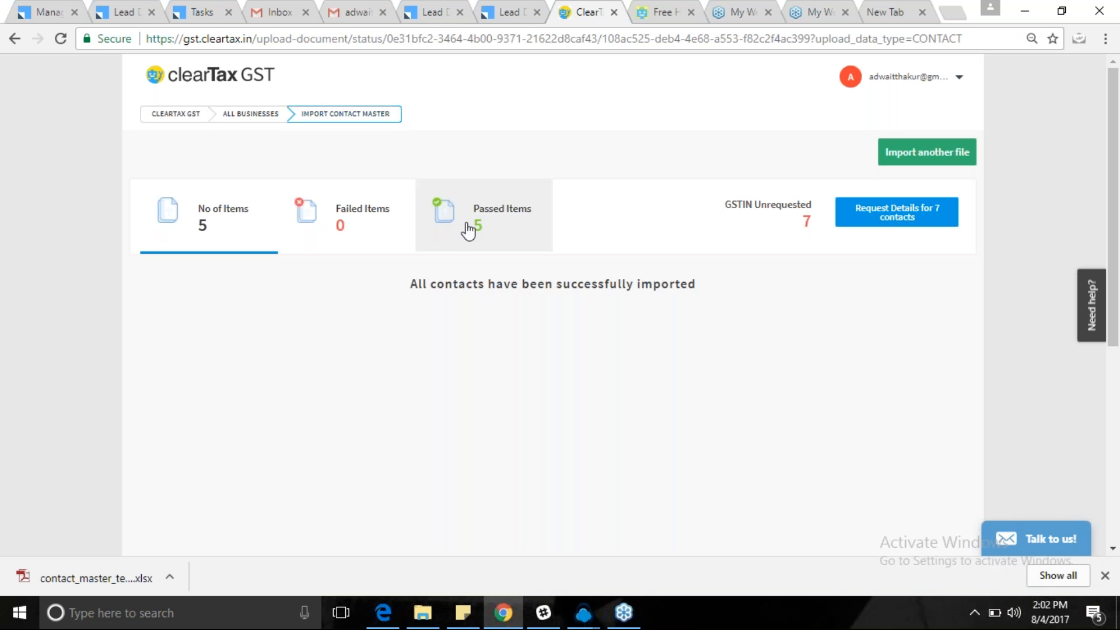
Request GSTIN details for the imported contacts, then return to All Businesses.
left_click(897, 222)
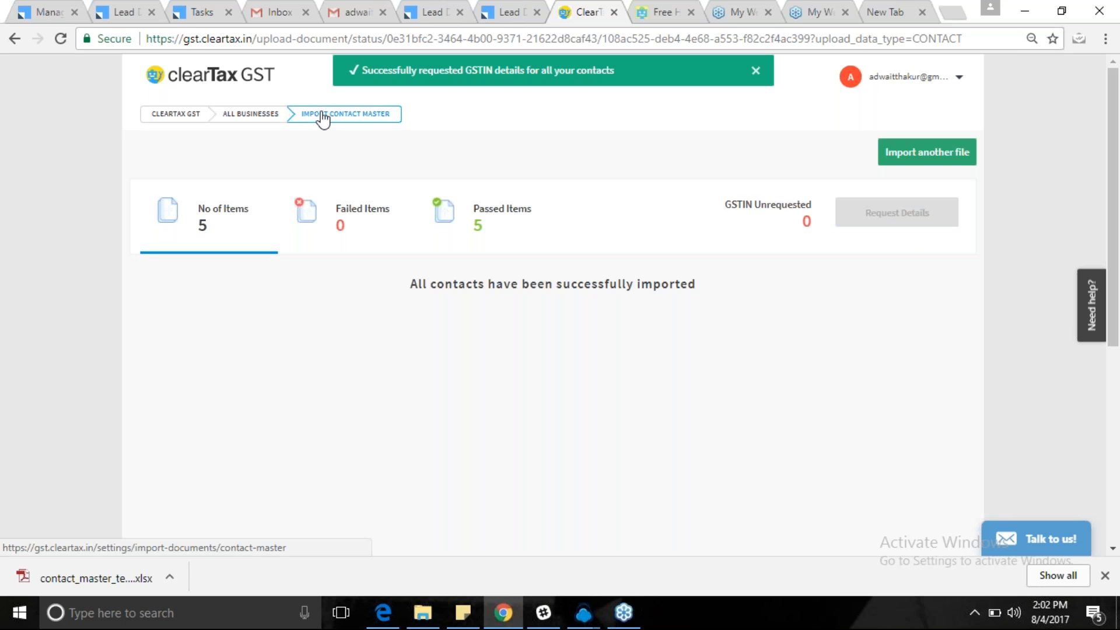
left_click(345, 113)
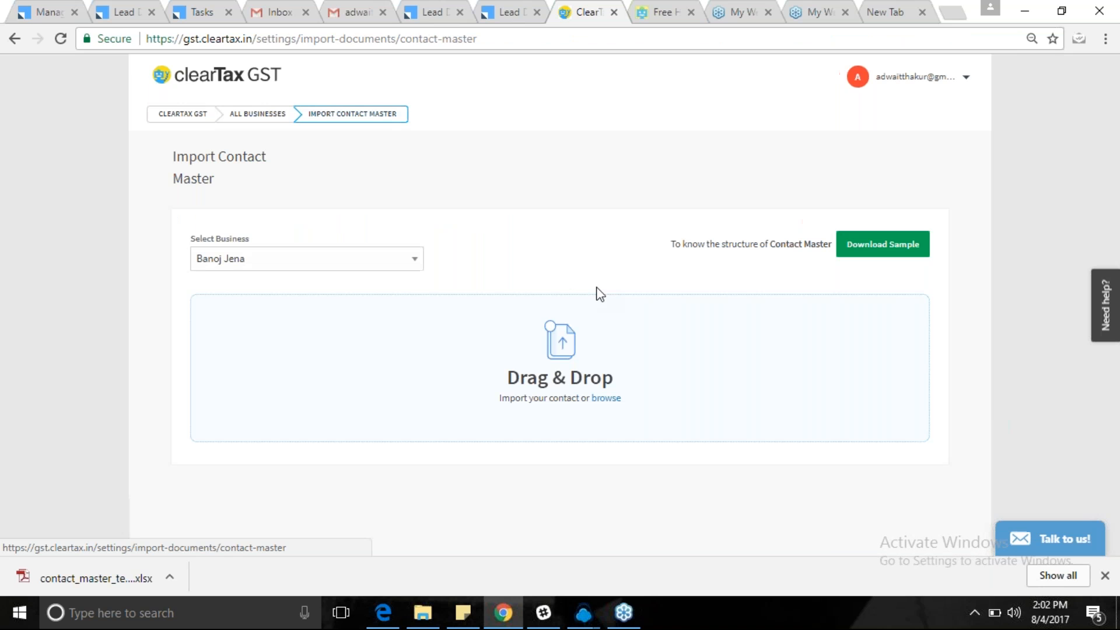
left_click(267, 115)
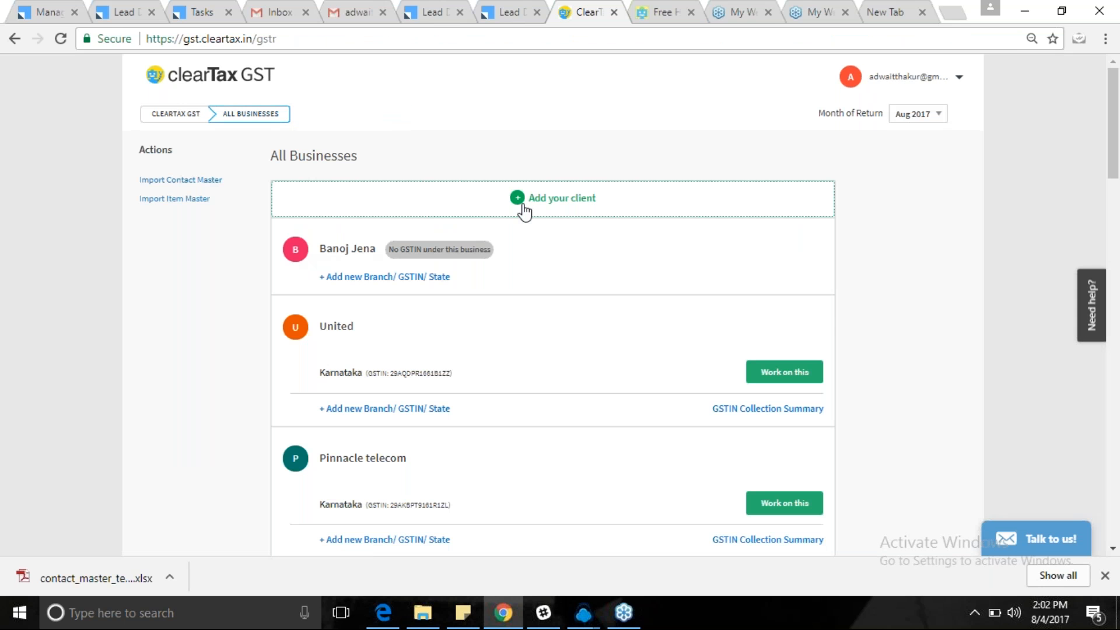
Import the sample item master for Paramount Pvt. Ltd. (5 items, all passed), then return to All Businesses.
left_click(175, 199)
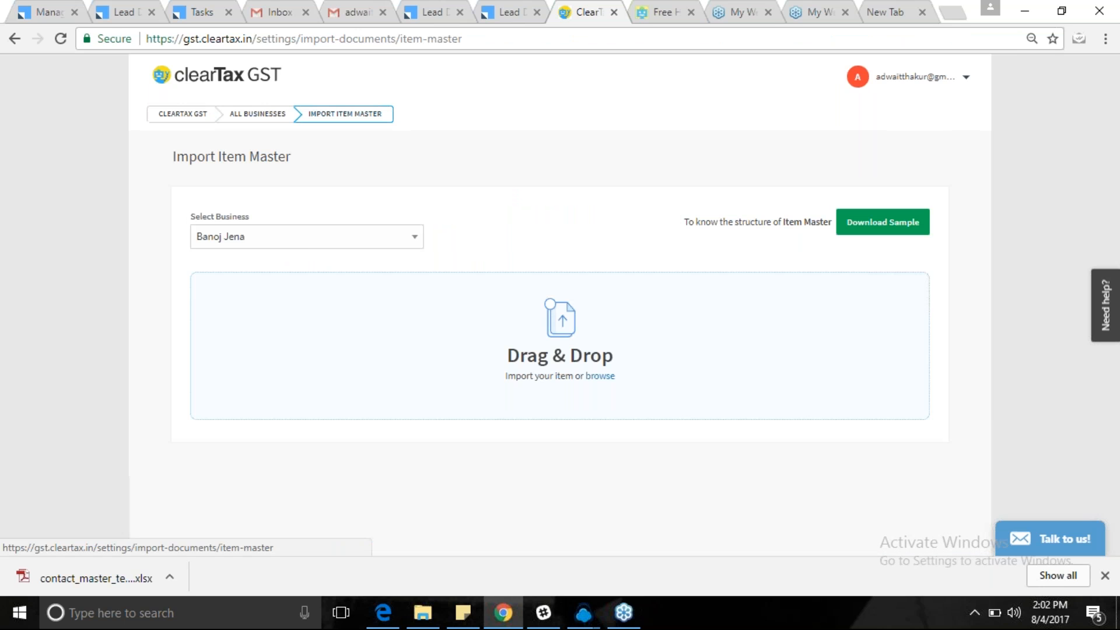
left_click(295, 235)
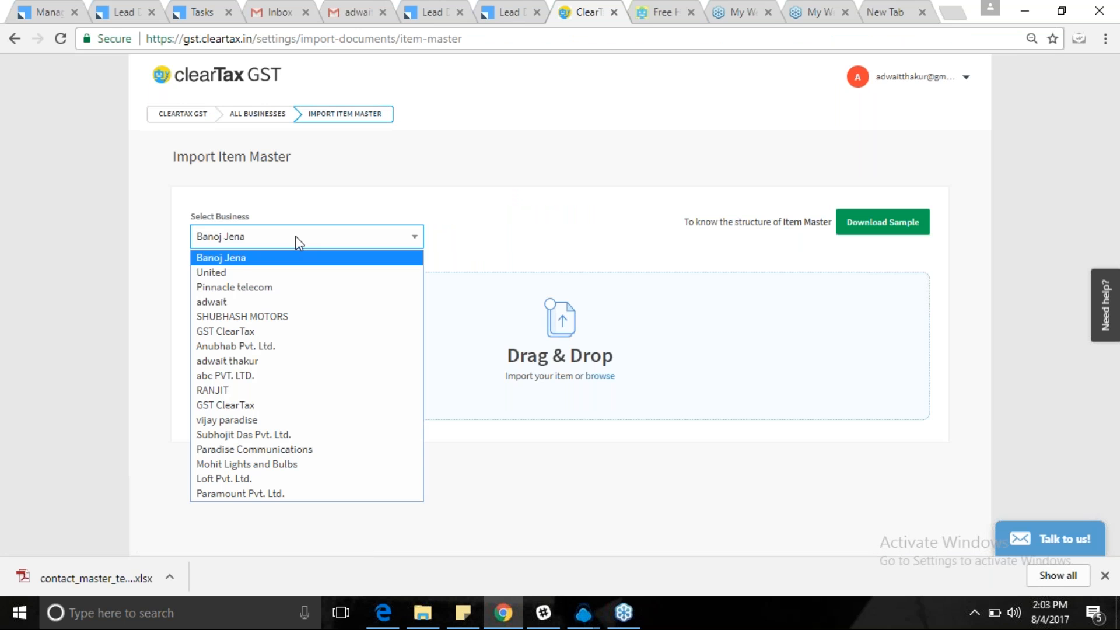
left_click(220, 494)
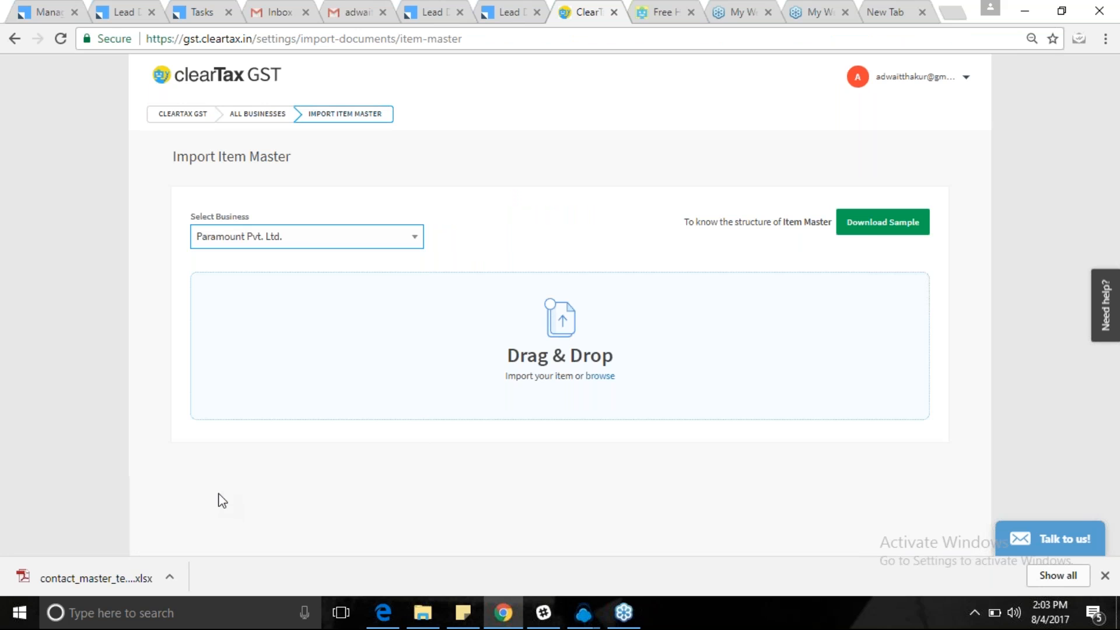
left_click(875, 225)
left_click_drag(33, 583, 562, 335)
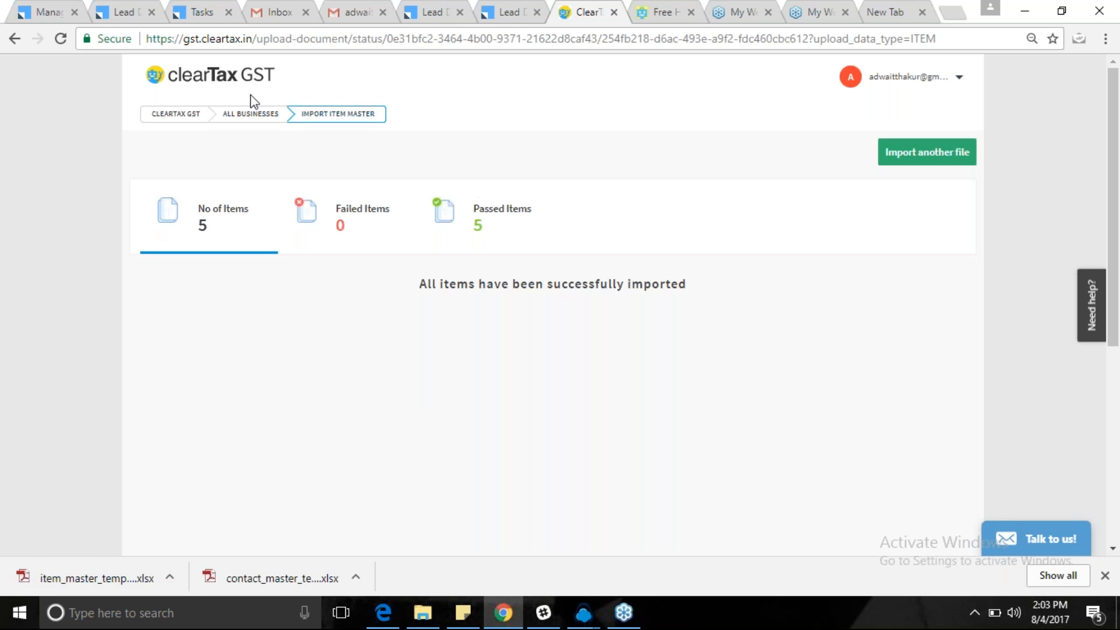
left_click(240, 122)
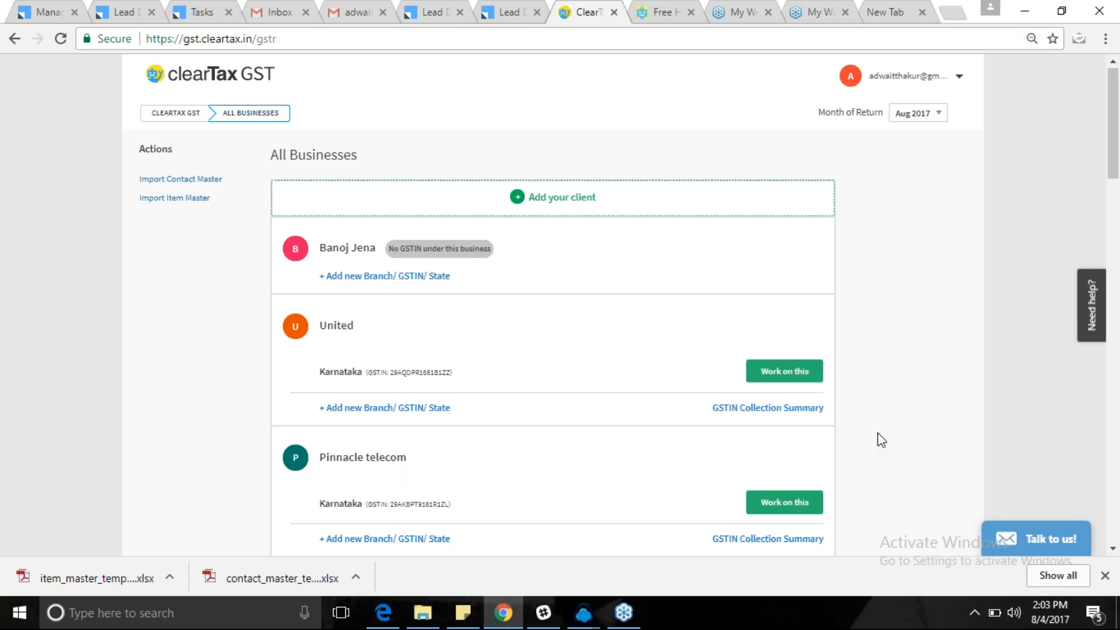
Close Chrome's download bar and review every client in the All Businesses list.
scroll(881, 440, "down", 7)
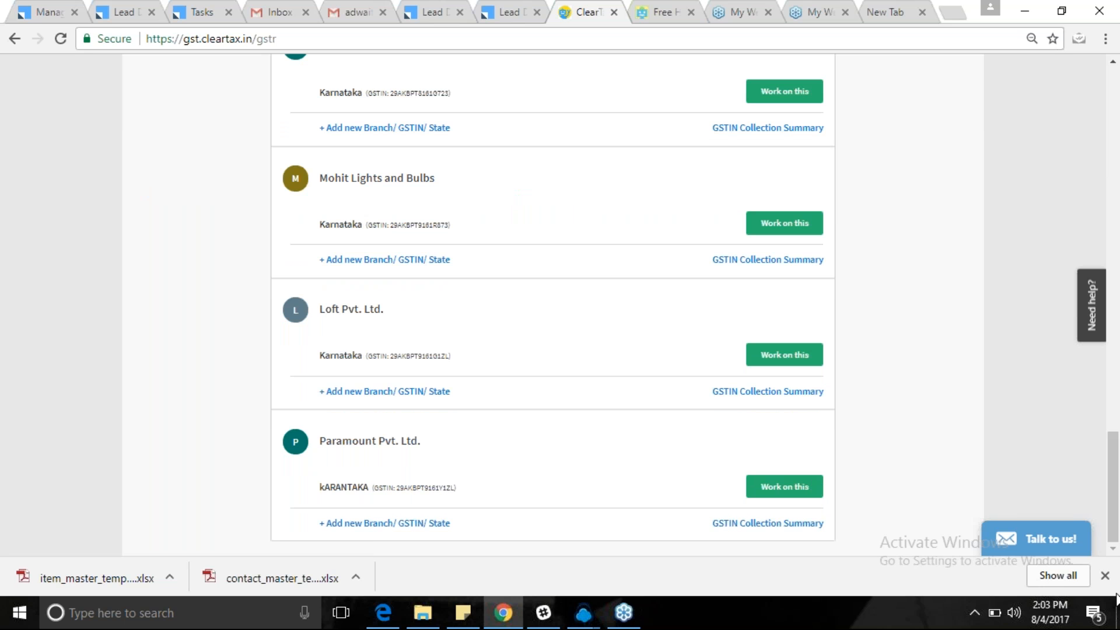
left_click(1105, 575)
scroll(1118, 253, "up", 10)
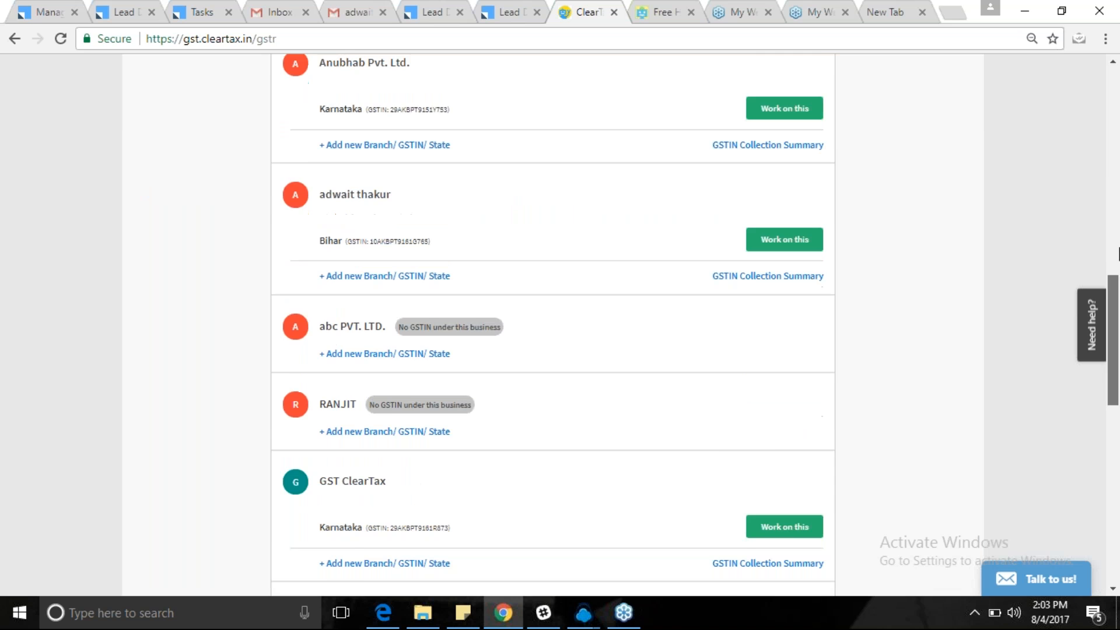
scroll(1118, 254, "up", 10)
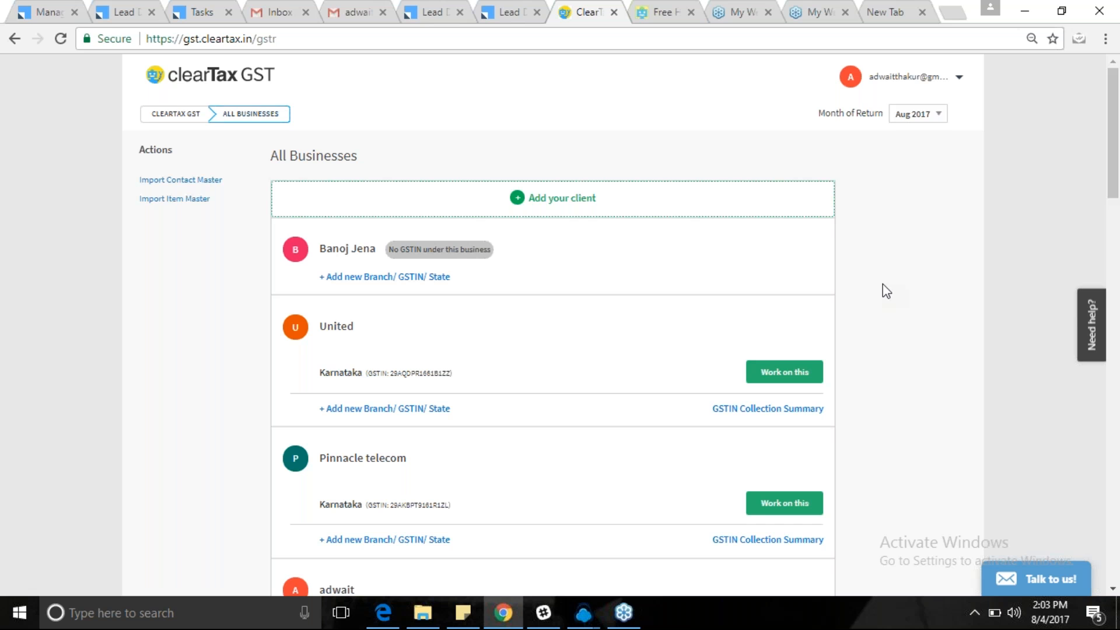
scroll(949, 472, "down", 15)
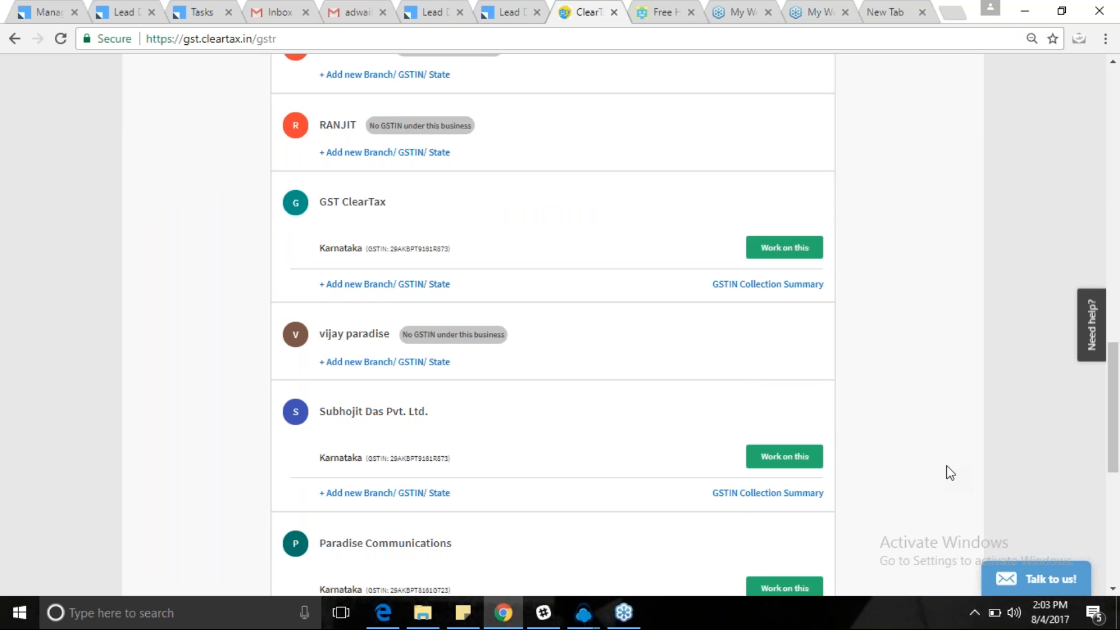
scroll(950, 473, "down", 5)
scroll(949, 473, "down", 2)
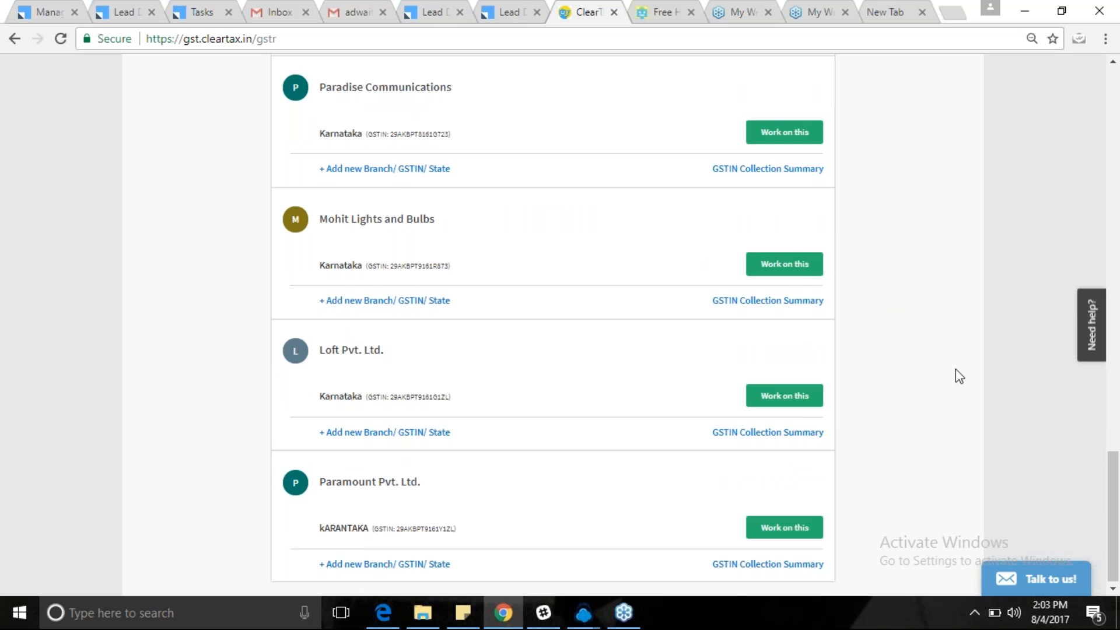
scroll(955, 369, "up", 15)
scroll(955, 369, "up", 10)
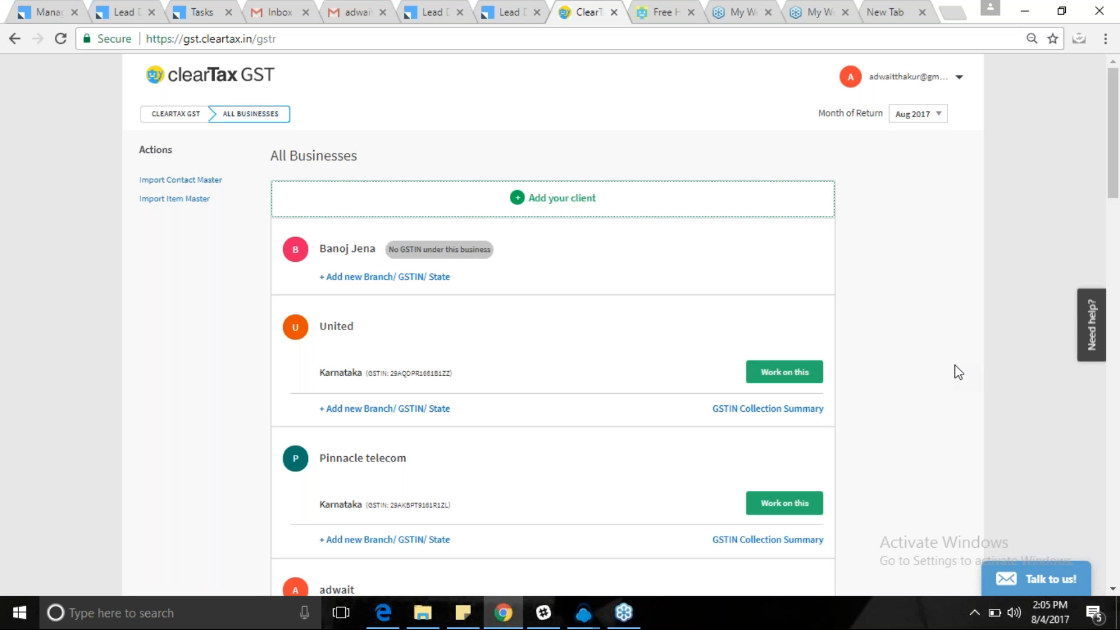
scroll(958, 369, "down", 1)
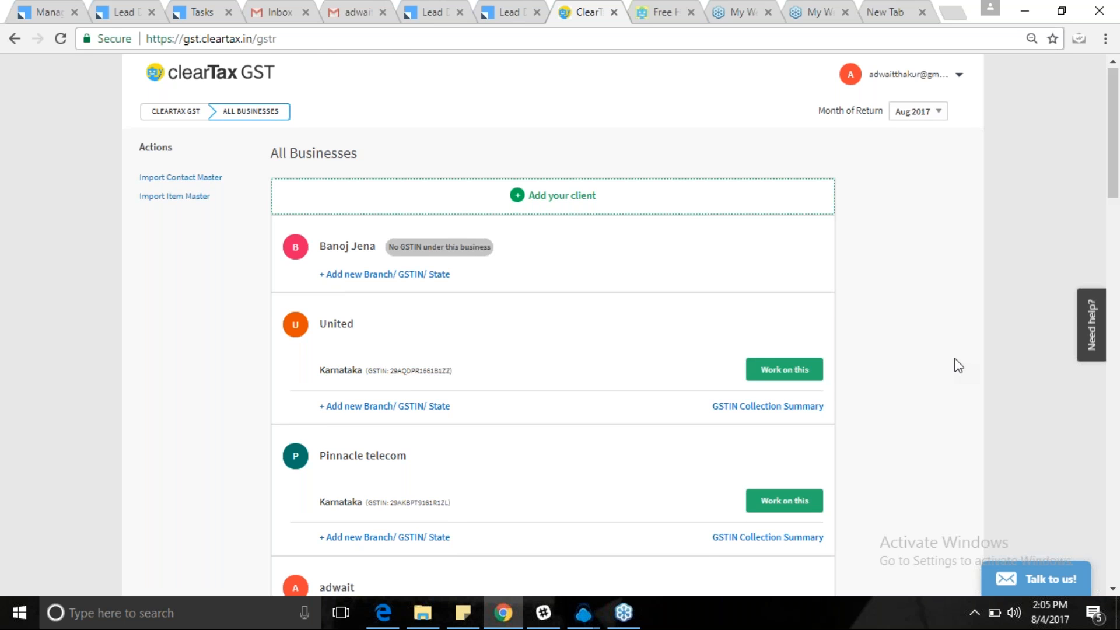
scroll(958, 366, "down", 15)
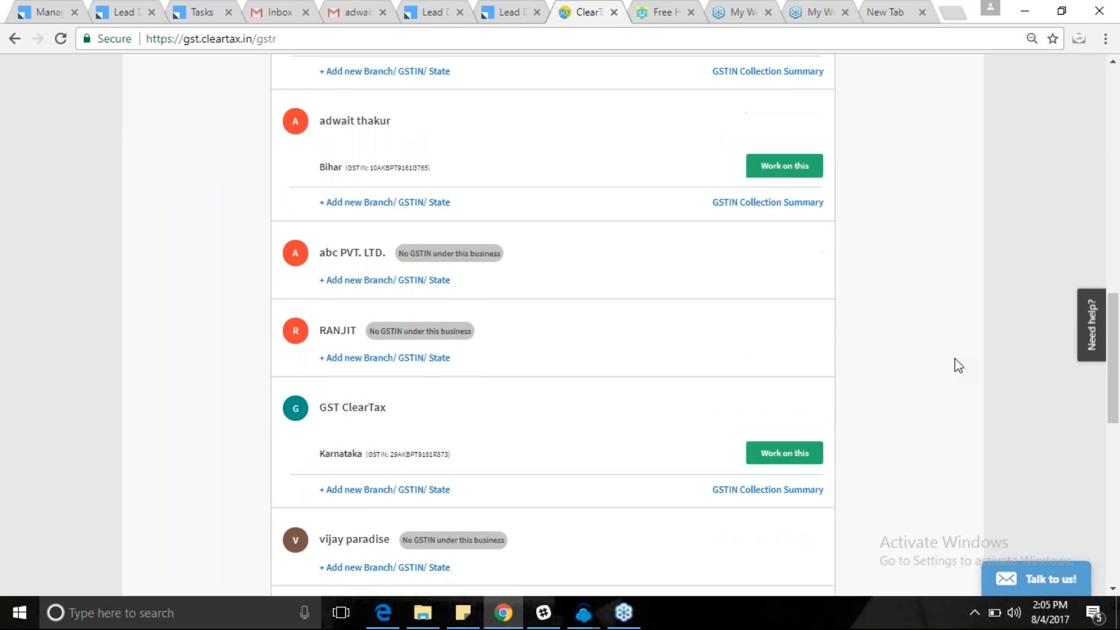
scroll(958, 366, "down", 5)
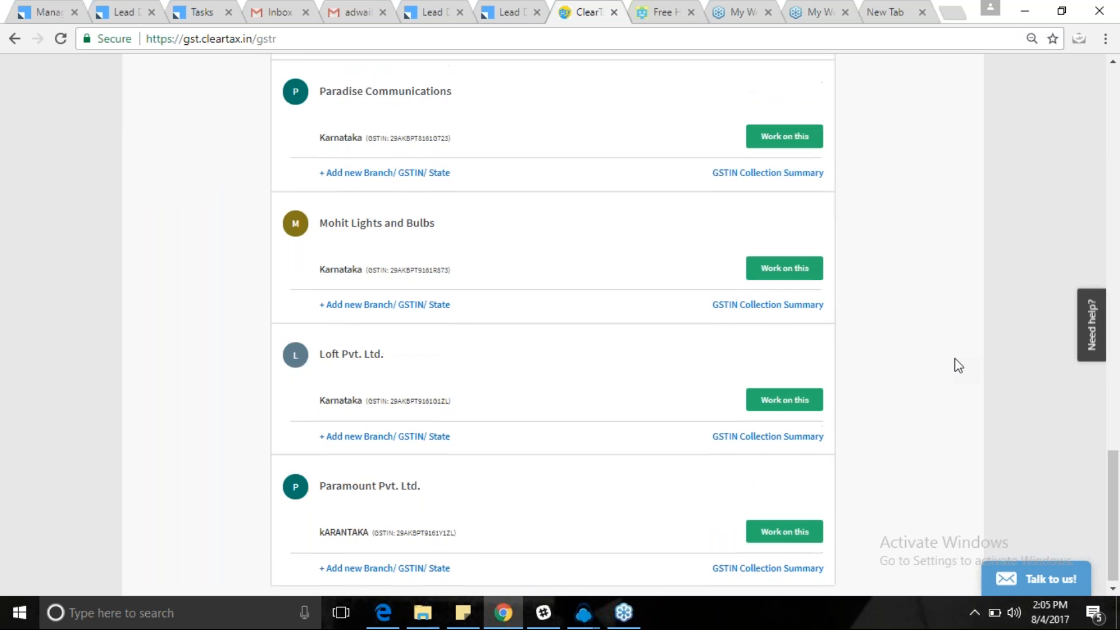
scroll(958, 366, "up", 13)
scroll(958, 365, "up", 12)
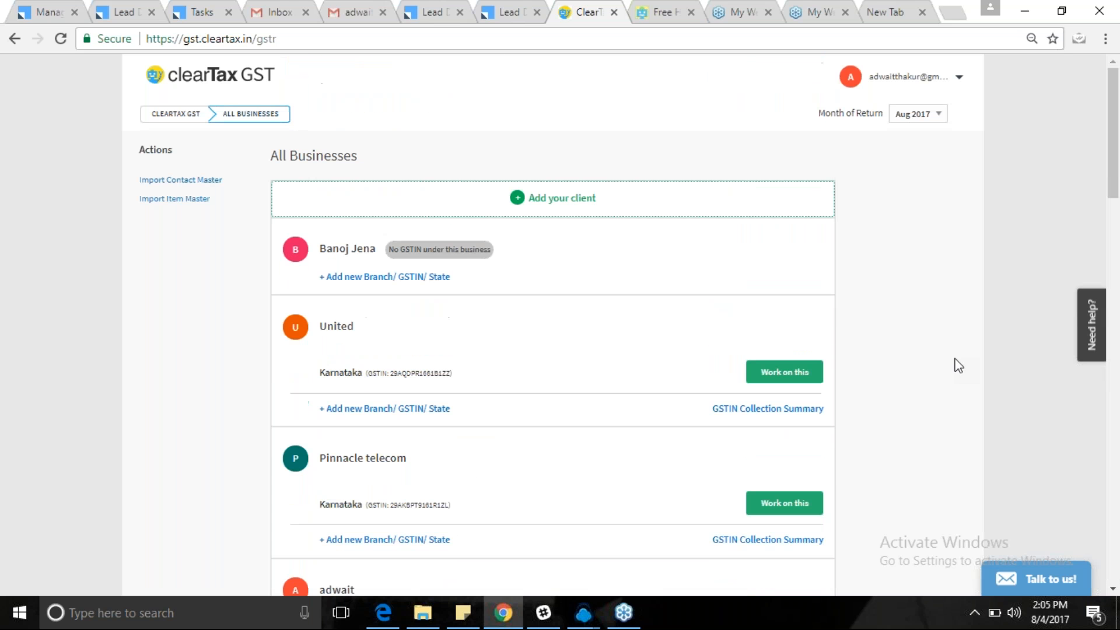
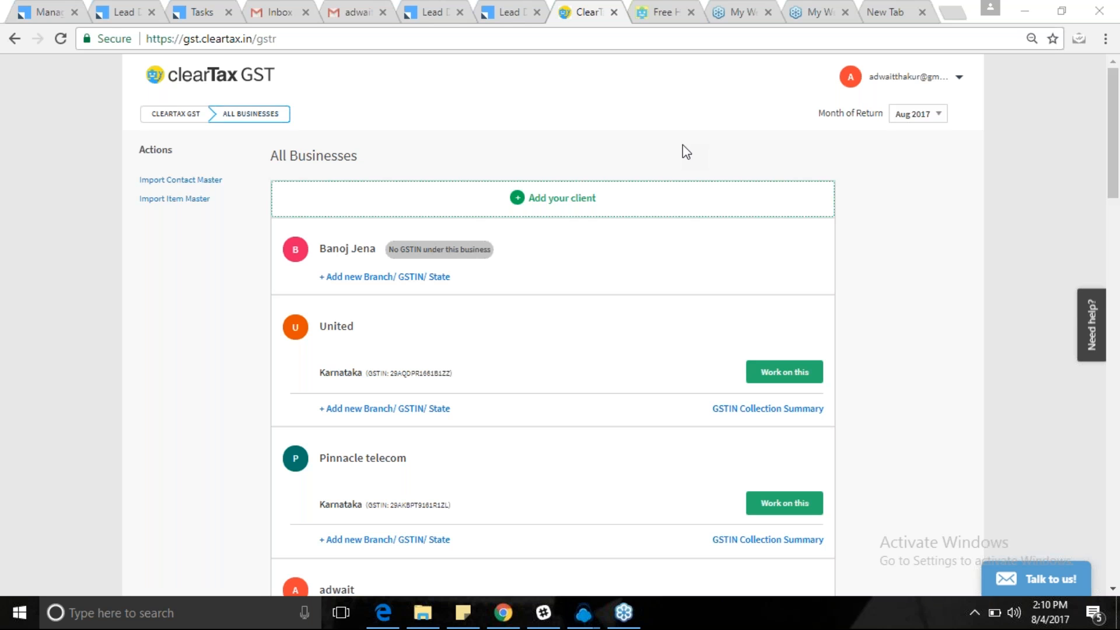
Open Paramount Pvt. Ltd.'s sales invoices, then go back to All Businesses.
left_click(914, 266)
scroll(913, 266, "down", 1)
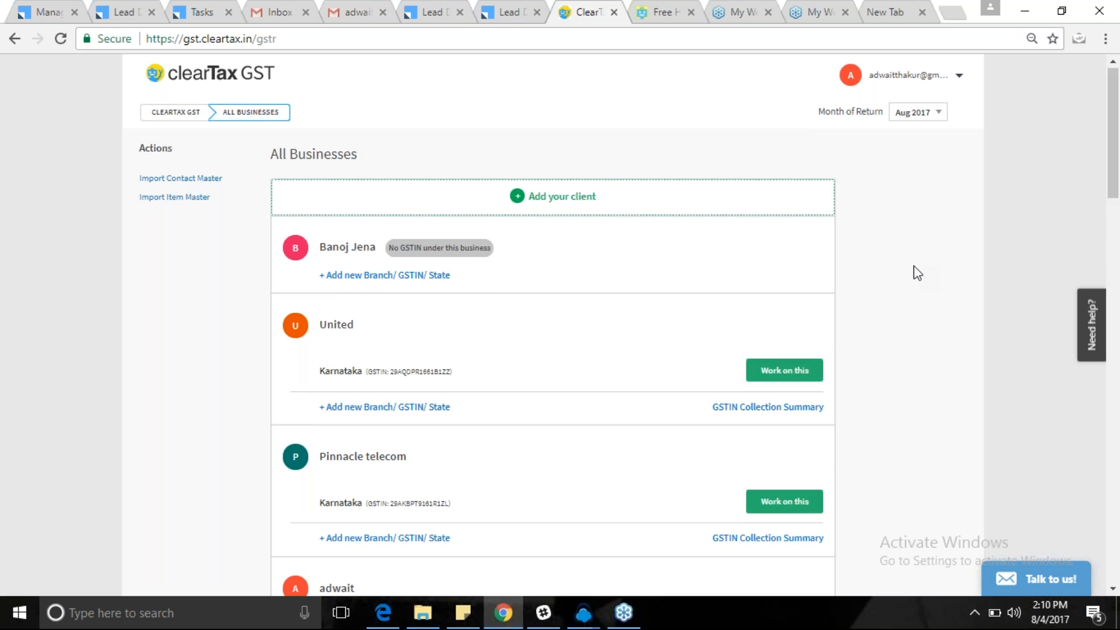
scroll(917, 273, "down", 3)
scroll(912, 275, "down", 20)
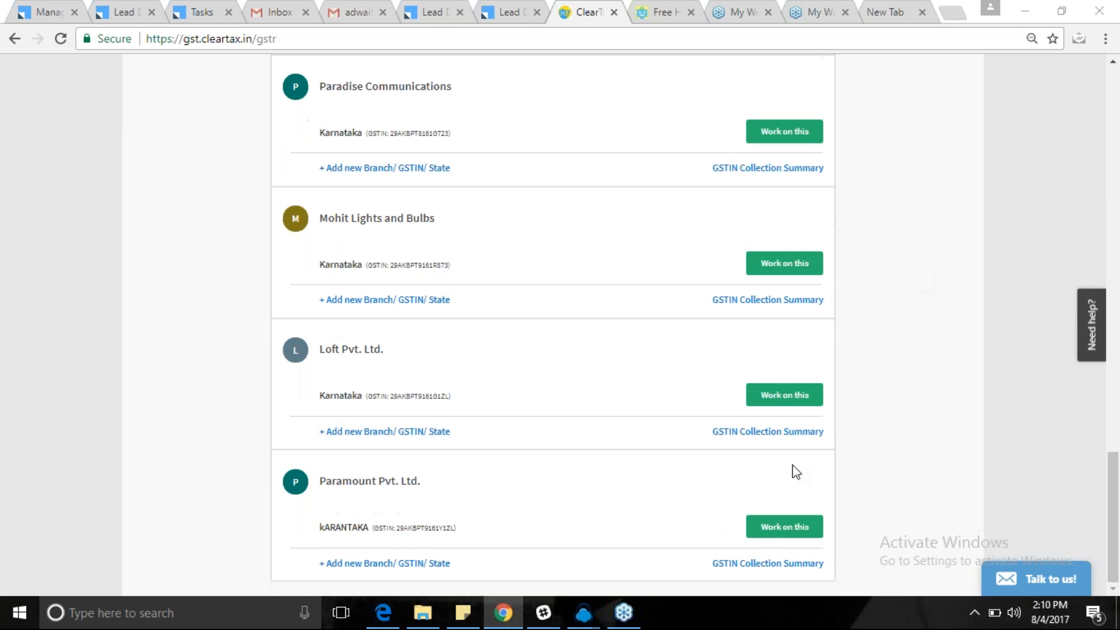
left_click(784, 526)
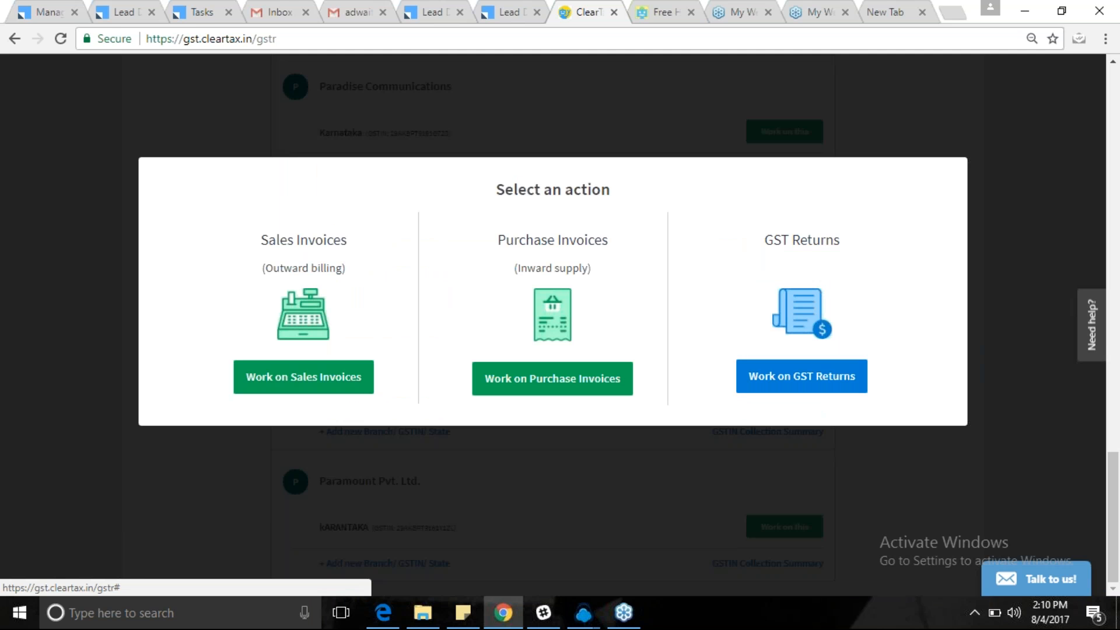
left_click(337, 390)
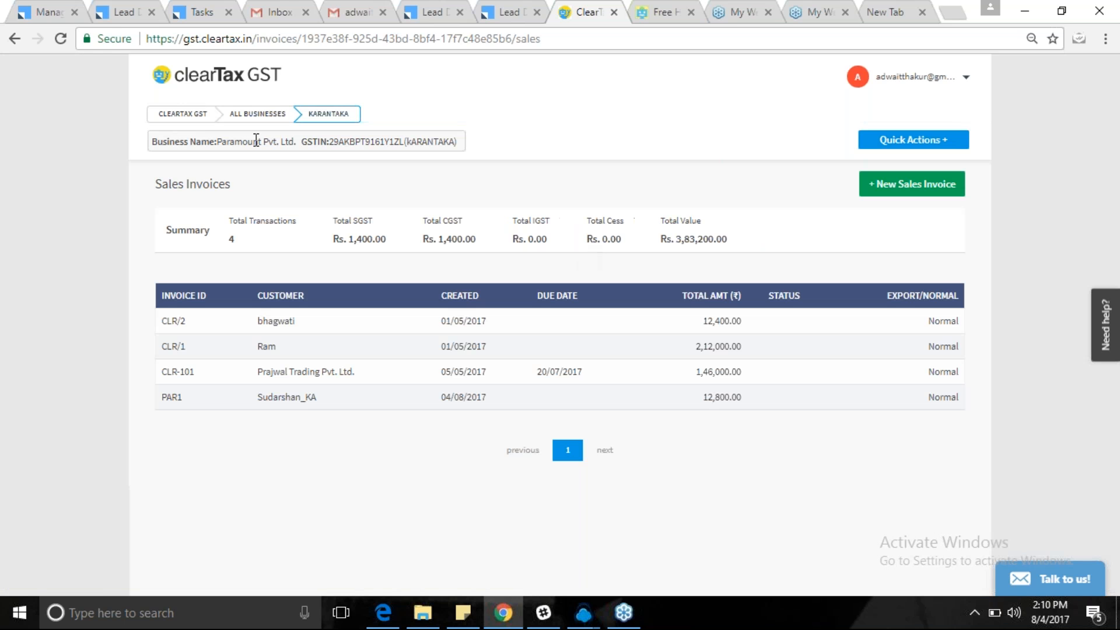
left_click(253, 114)
Open Paramount's Aug 2017 GST returns dashboard and start the GSTR-3B monthly filing.
scroll(707, 360, "down", 15)
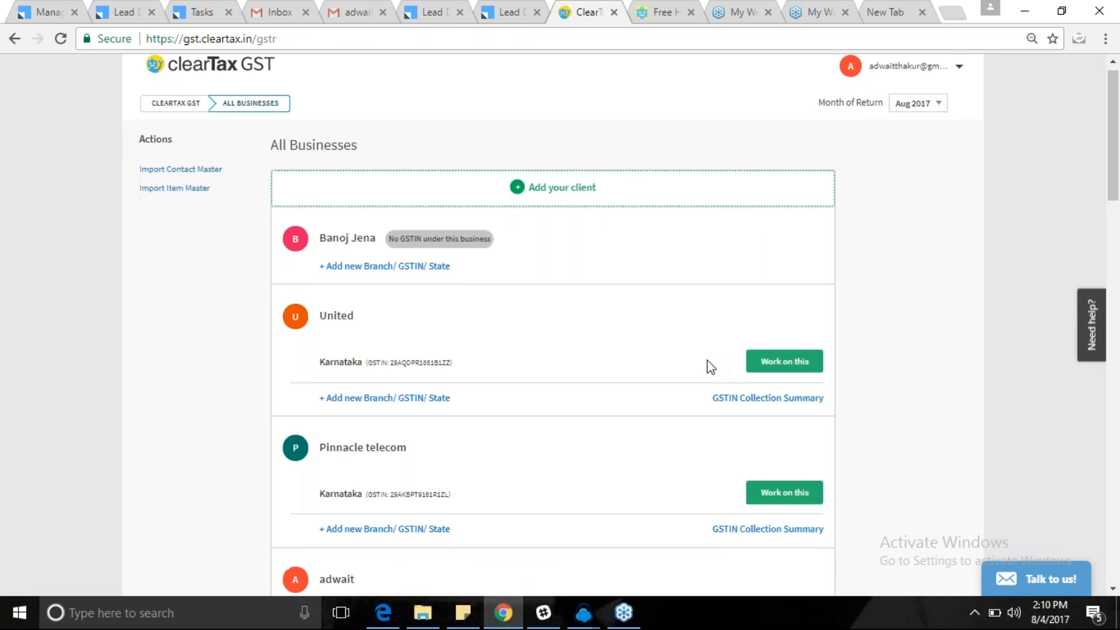
left_click(787, 527)
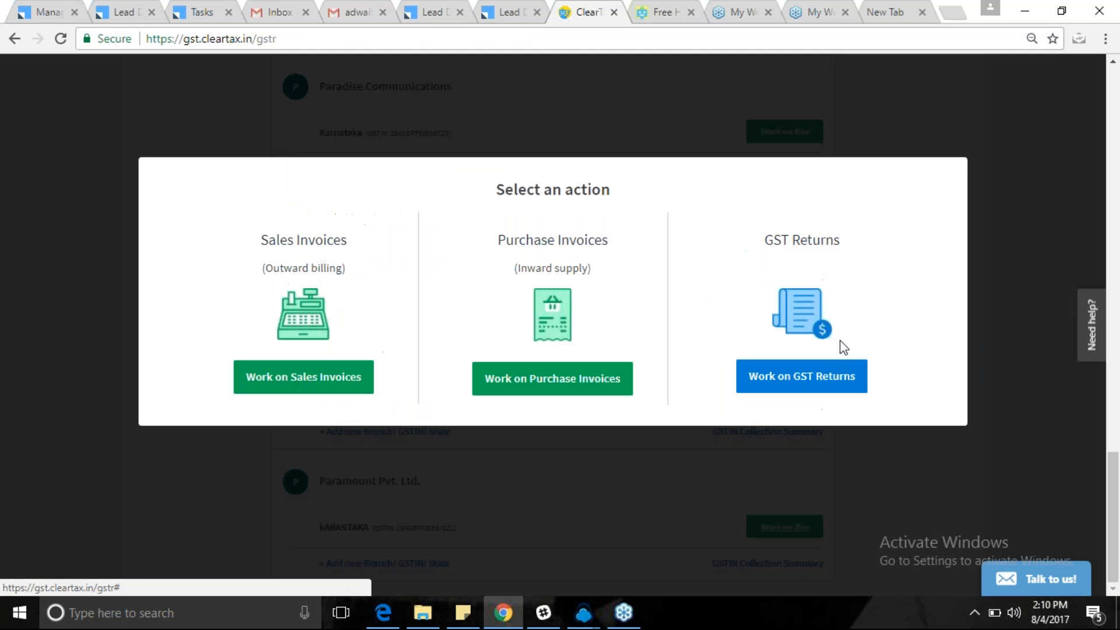
left_click(794, 385)
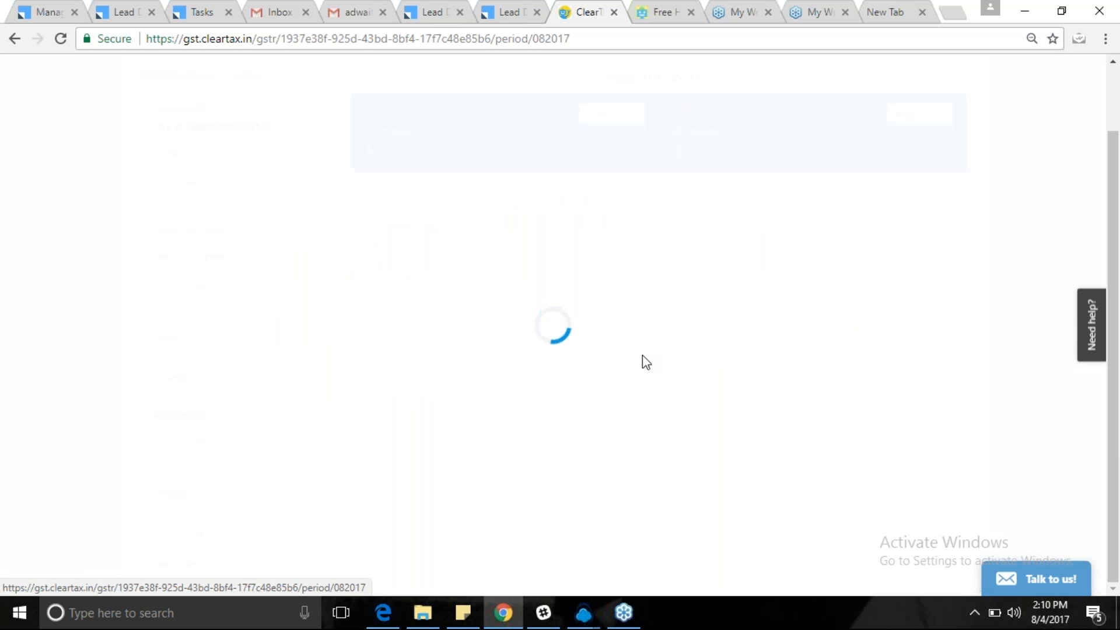
scroll(647, 361, "down", 1)
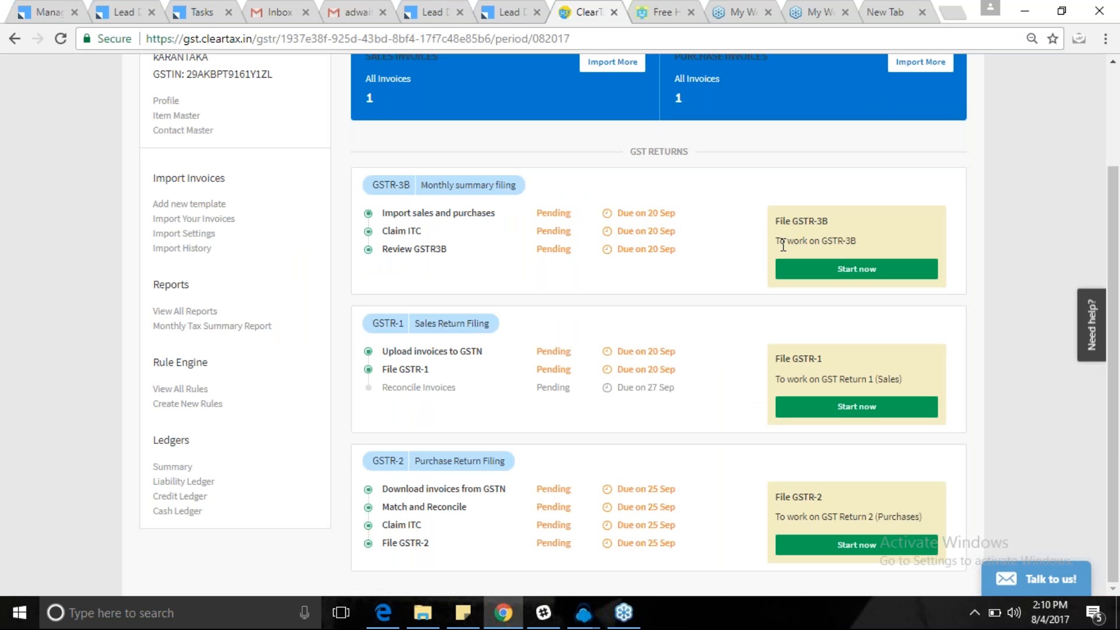
left_click_drag(773, 220, 829, 220)
scroll(828, 220, "up", 1)
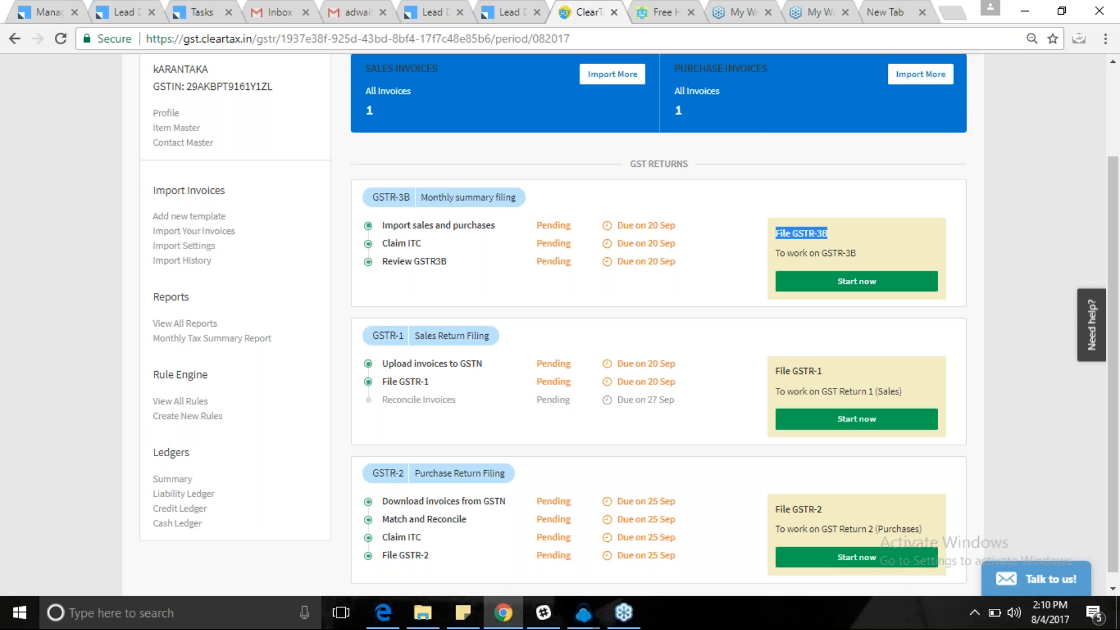
scroll(658, 327, "up", 2)
left_click(699, 299)
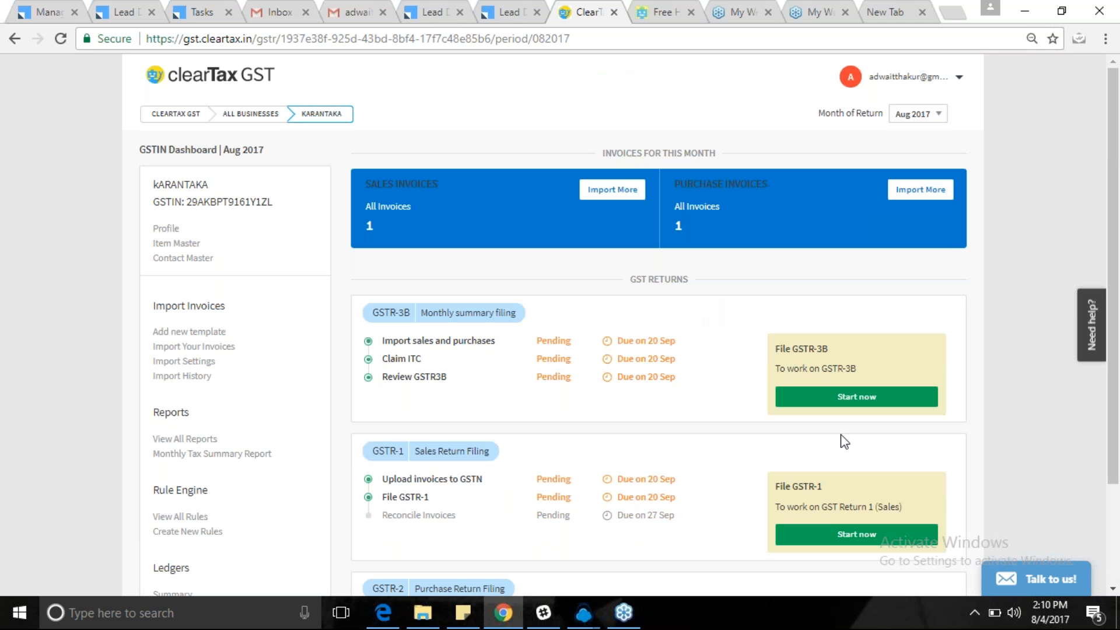
left_click(862, 397)
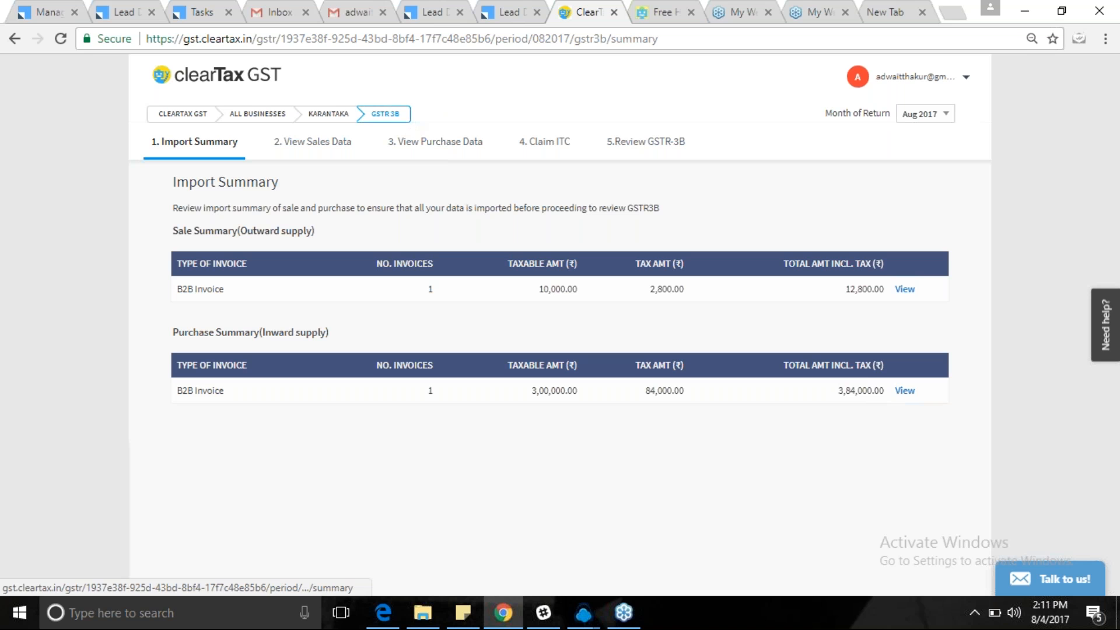
Go back from the GSTR-3B Import Summary to the GSTIN dashboard.
left_click(14, 39)
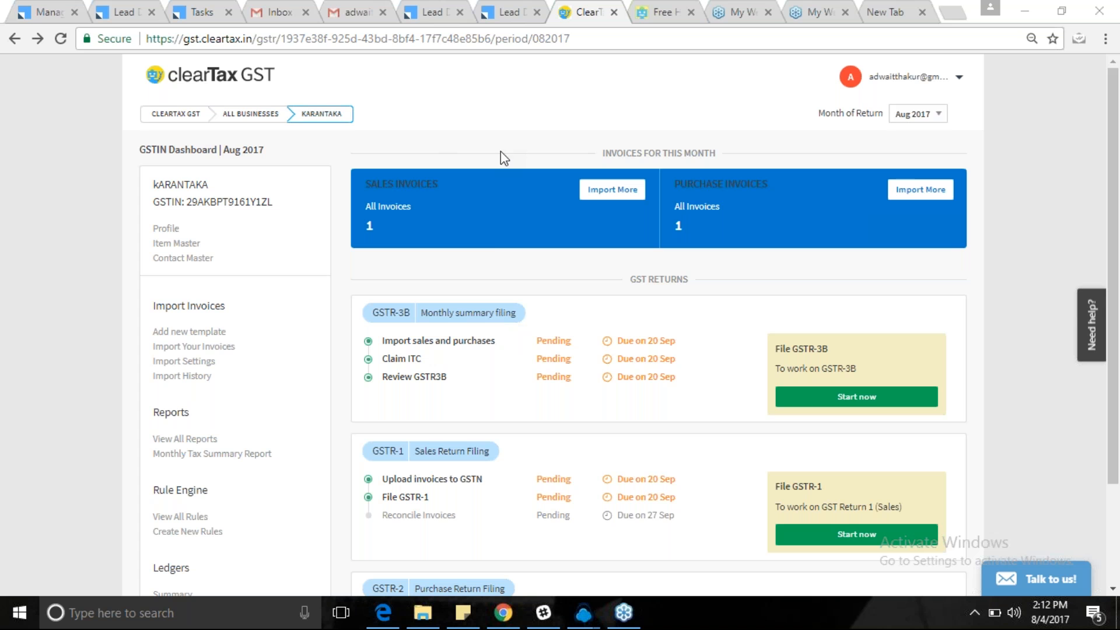
Restart the GSTR-3B filing, dismiss the incoming call notice, and minimize the CloudAgent window.
left_click(869, 398)
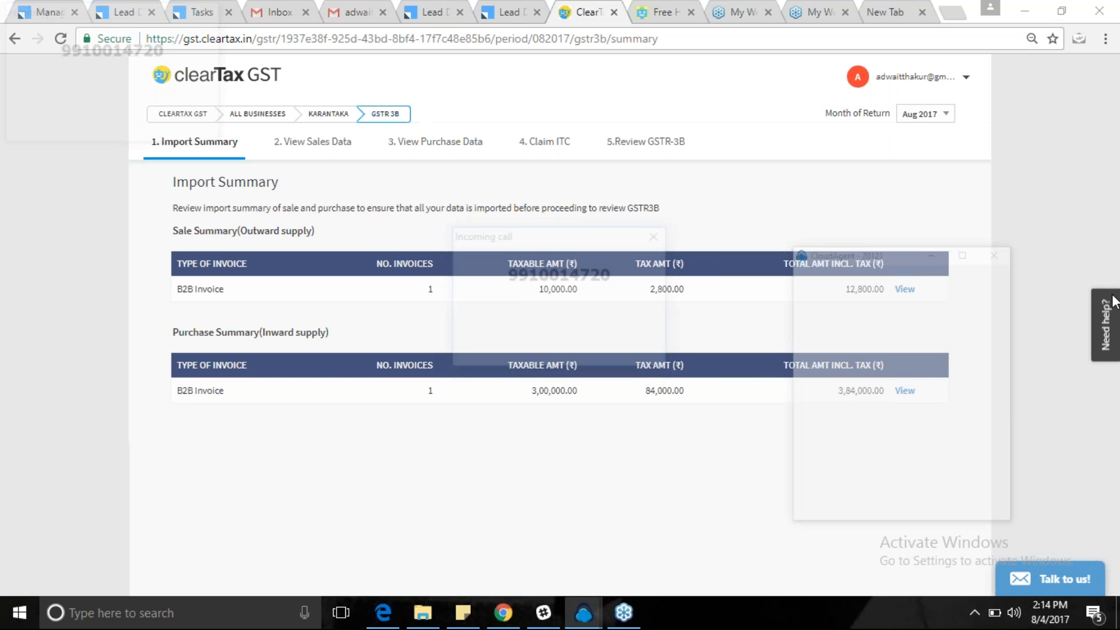
left_click(655, 237)
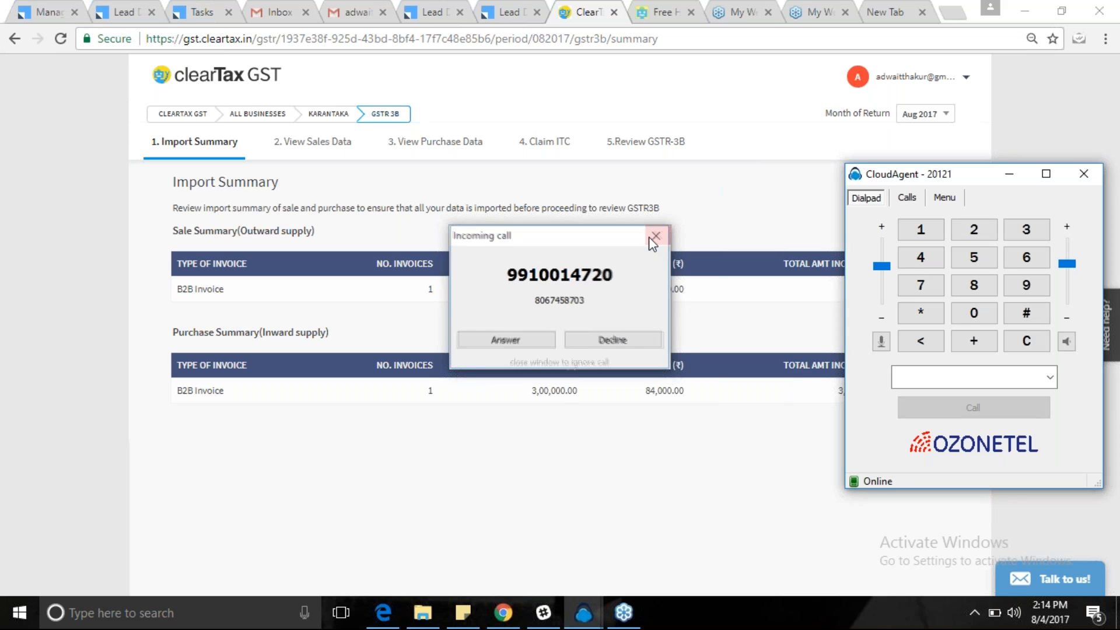
left_click(1006, 178)
left_click(1007, 177)
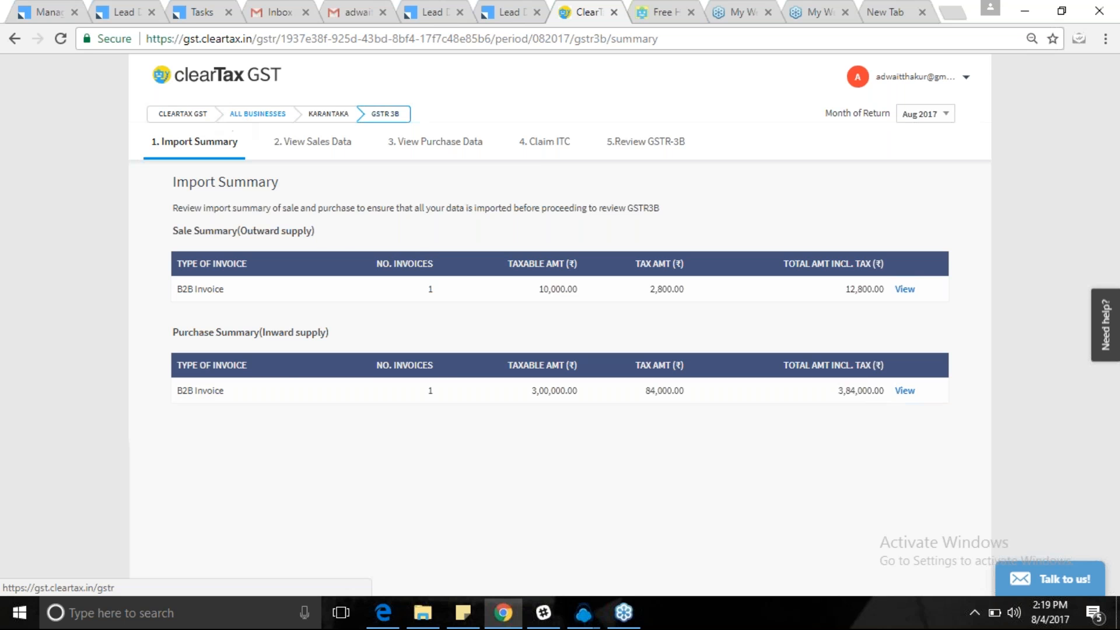
Leave the GSTR-3B Import Summary and return to the All Businesses list.
left_click(241, 118)
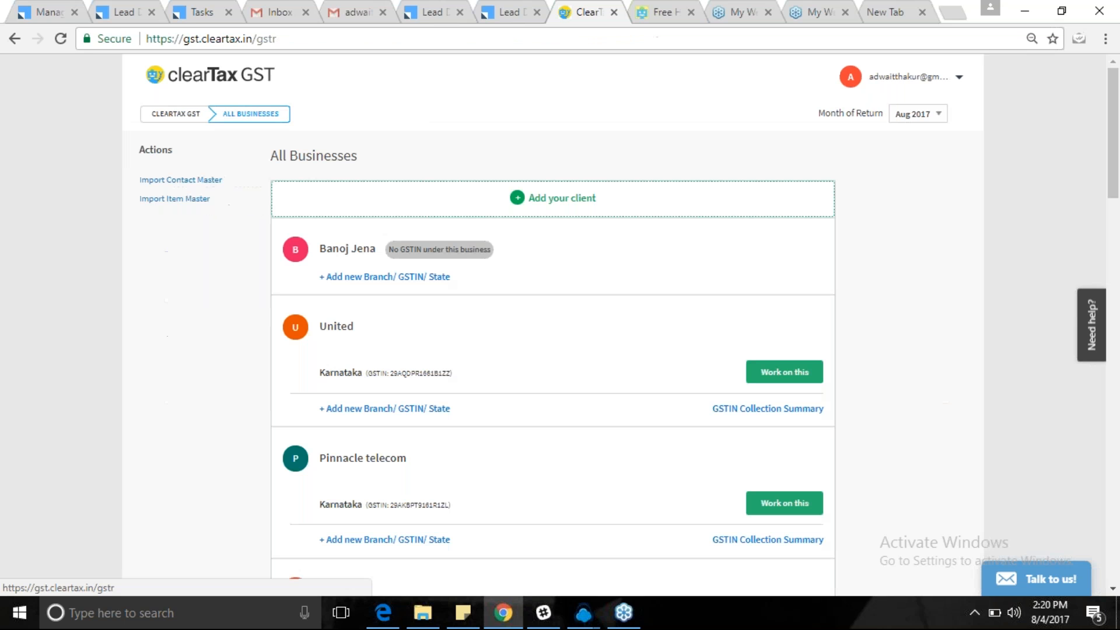
Open United's Karnataka purchase invoices, then start a new credit/debit note from Quick Actions.
left_click(784, 372)
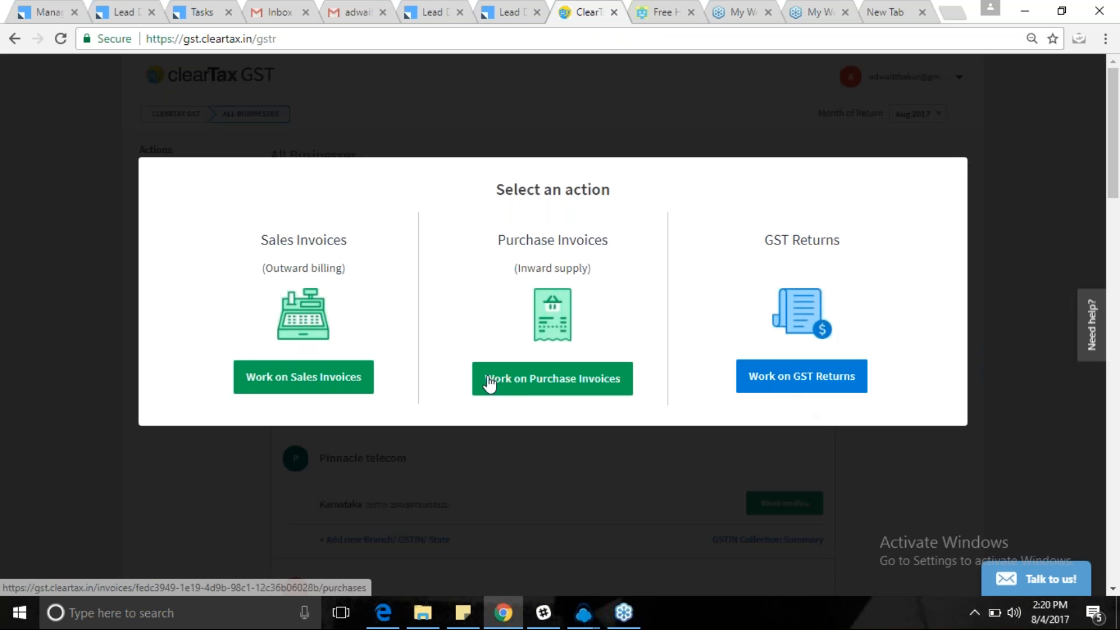
left_click(583, 385)
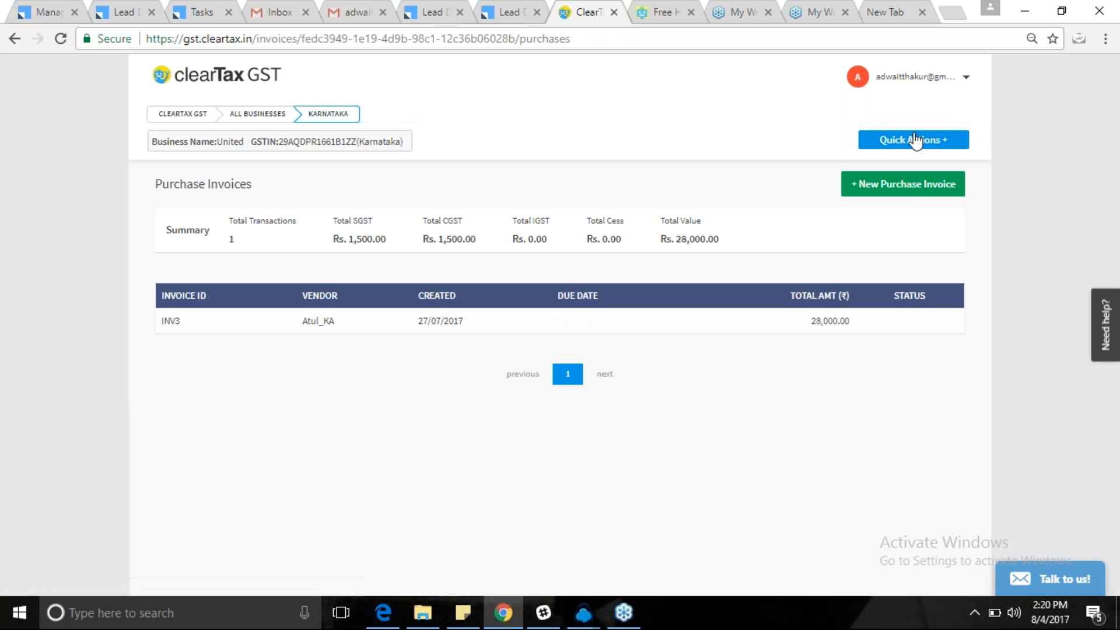
left_click(915, 140)
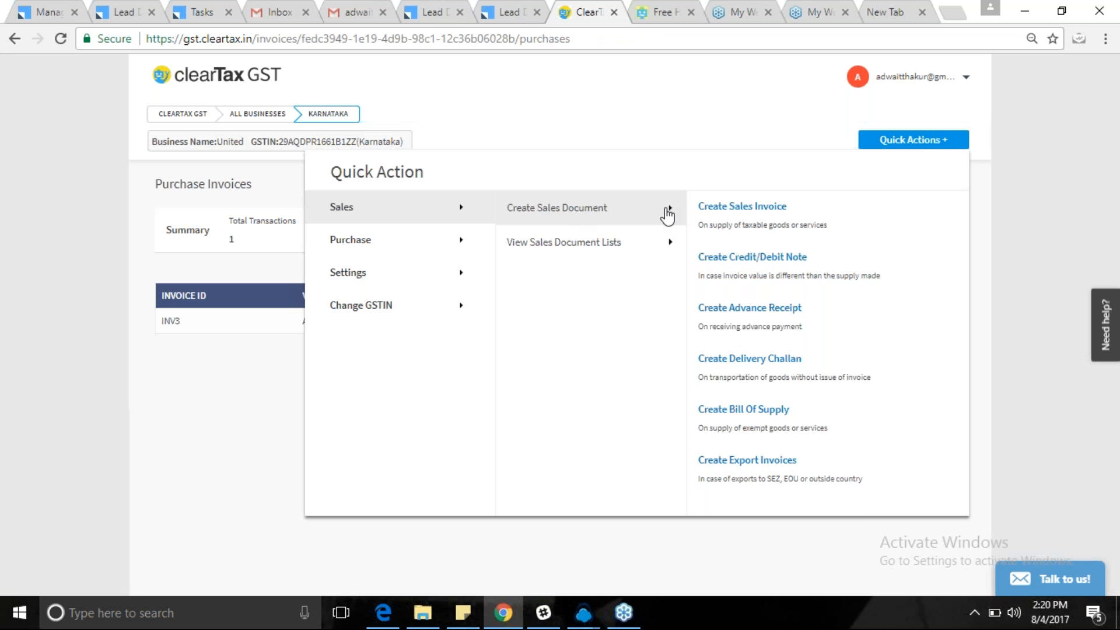
left_click(732, 258)
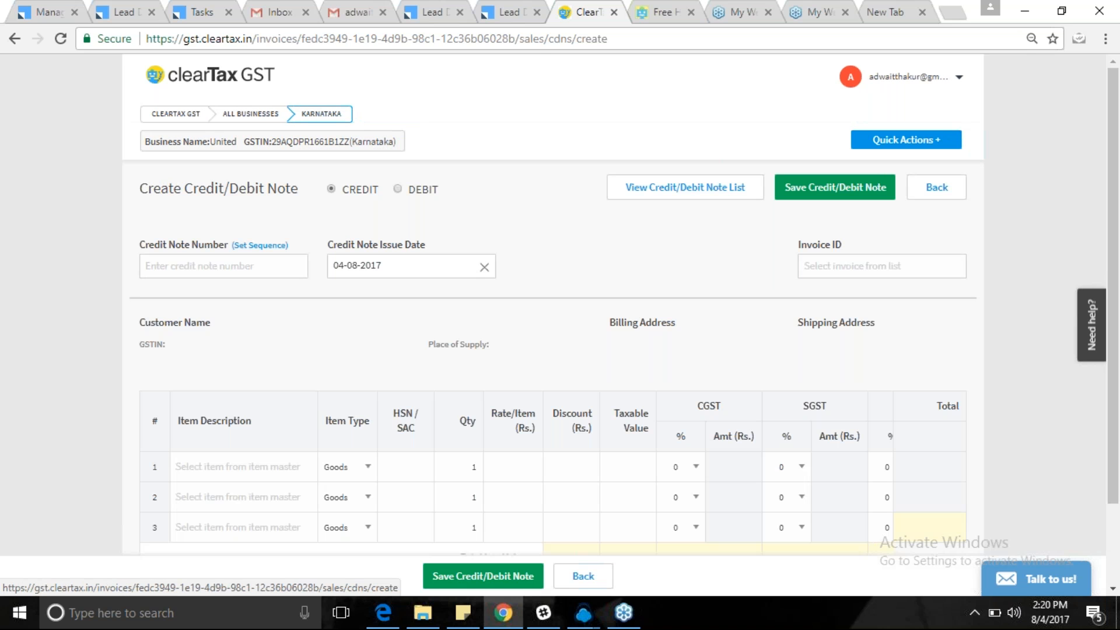
Toggle the note type to Debit and back to Credit, then leave the form unsaved.
left_click(398, 189)
left_click(330, 192)
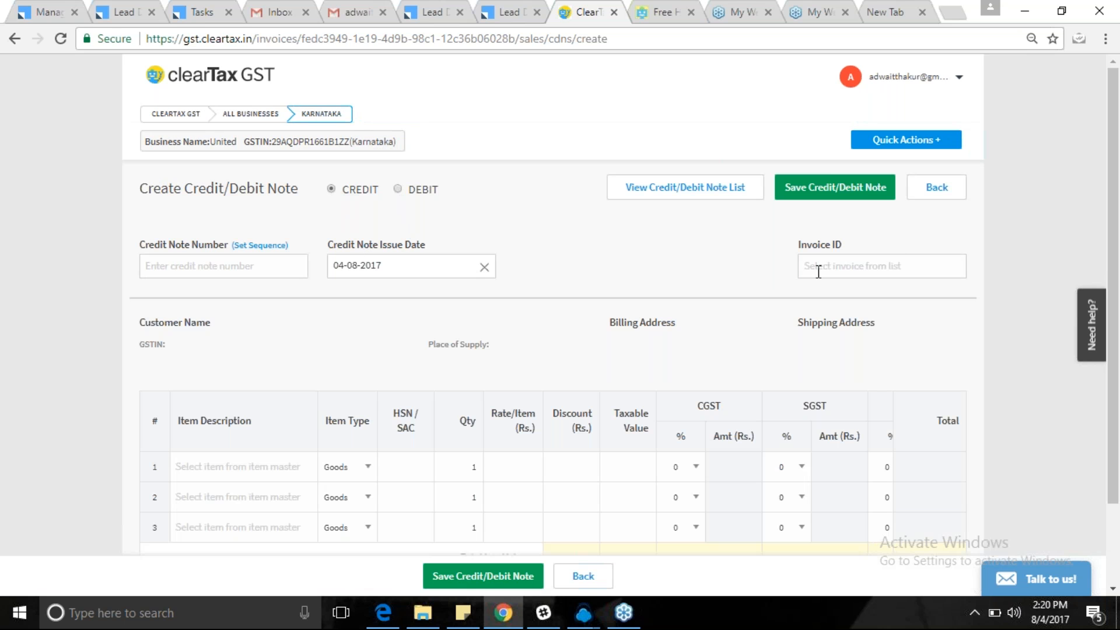
left_click(840, 260)
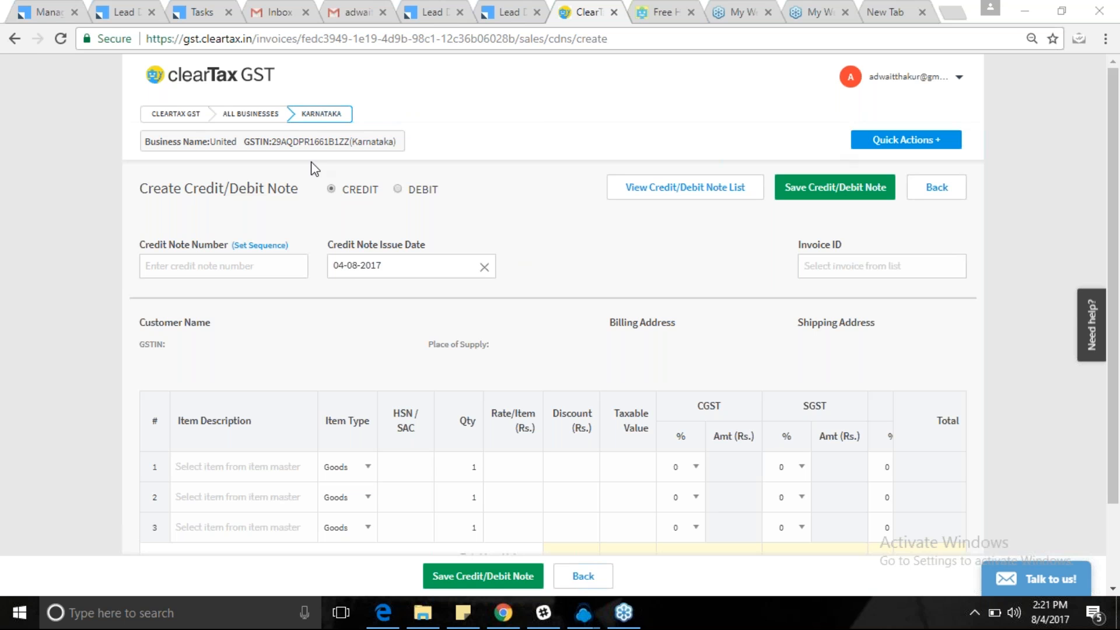
left_click(15, 39)
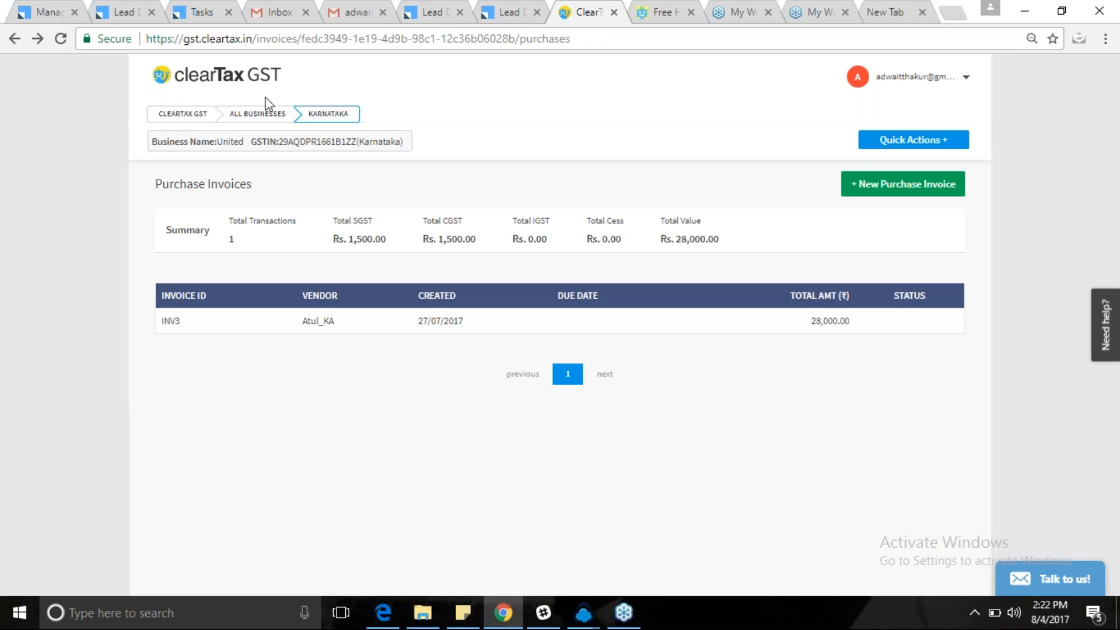
Return to All Businesses and scroll through the whole client list and back to the top.
left_click(252, 115)
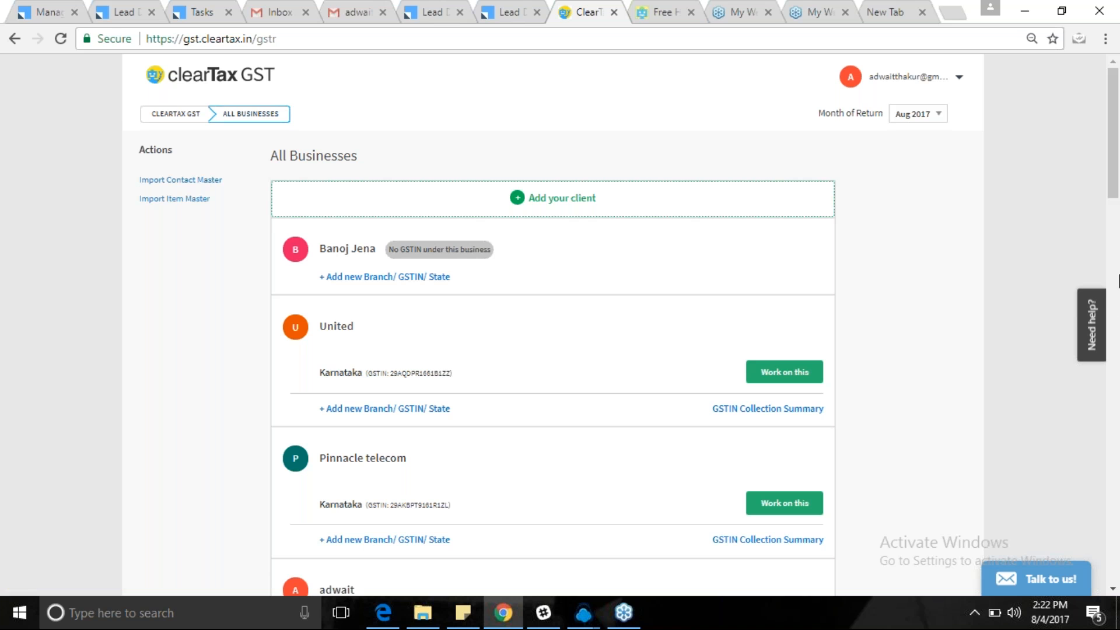
scroll(1118, 312, "down", 8)
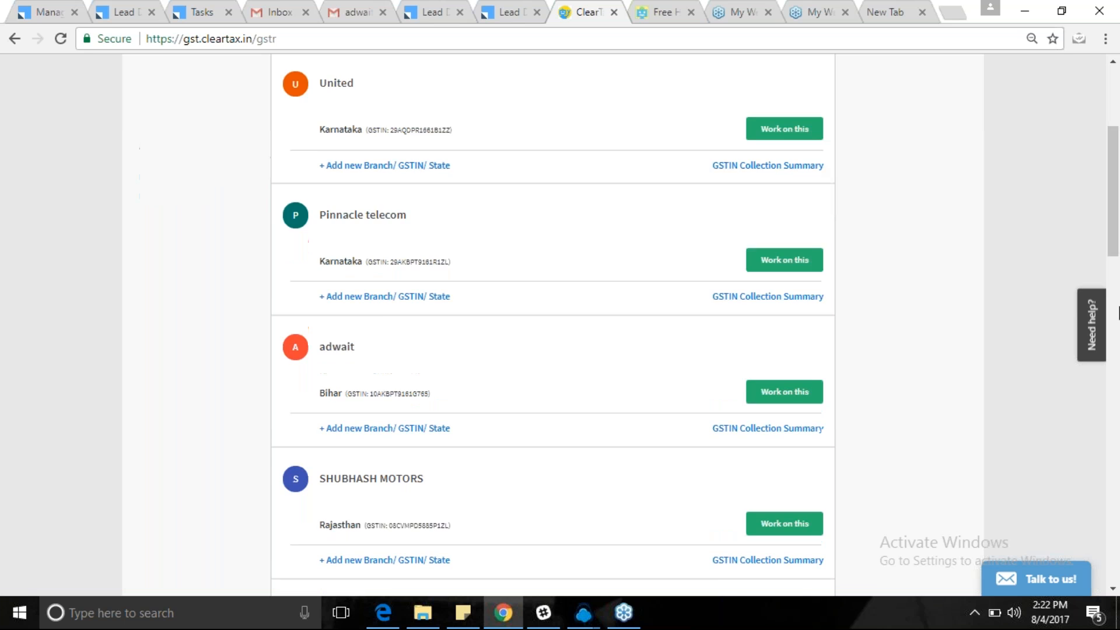
scroll(1118, 312, "down", 10)
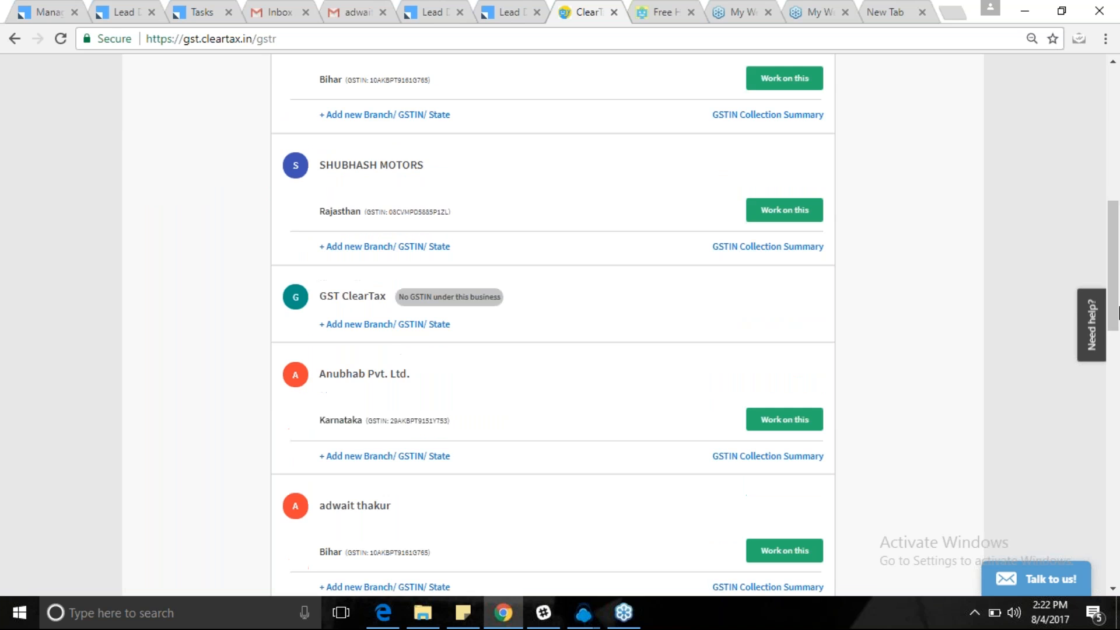
scroll(1117, 312, "up", 12)
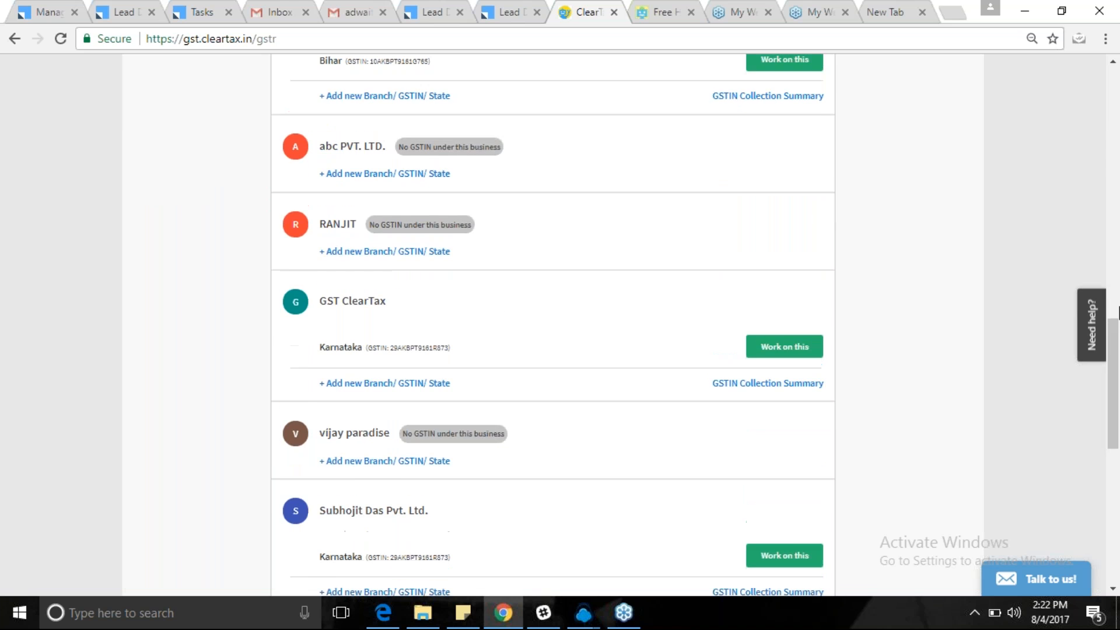
scroll(1118, 312, "up", 5)
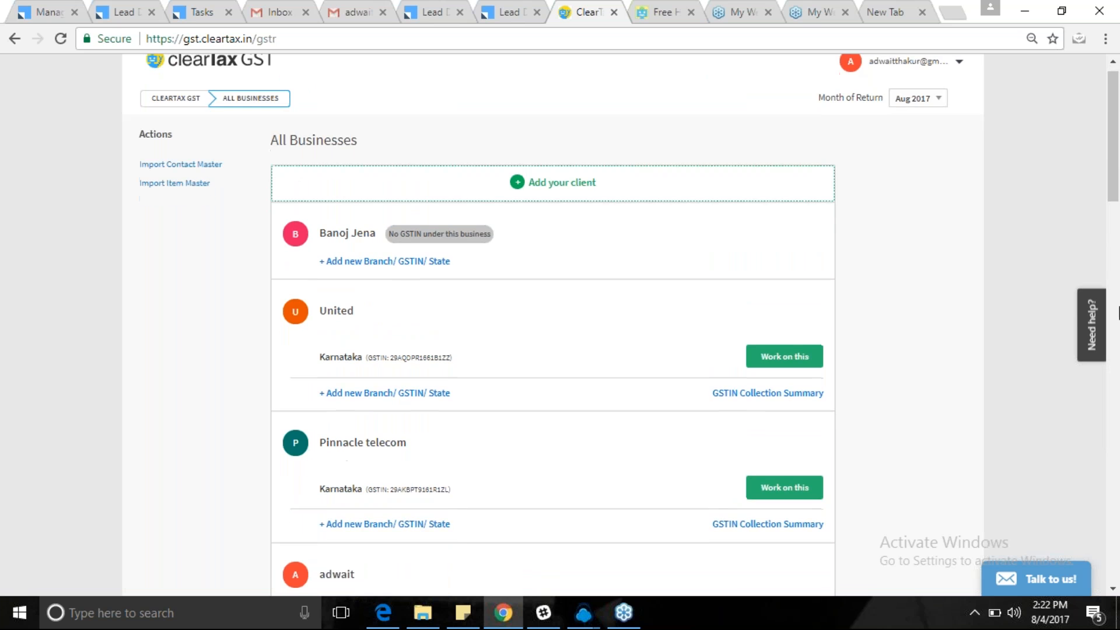
scroll(1117, 314, "down", 13)
scroll(1118, 312, "down", 14)
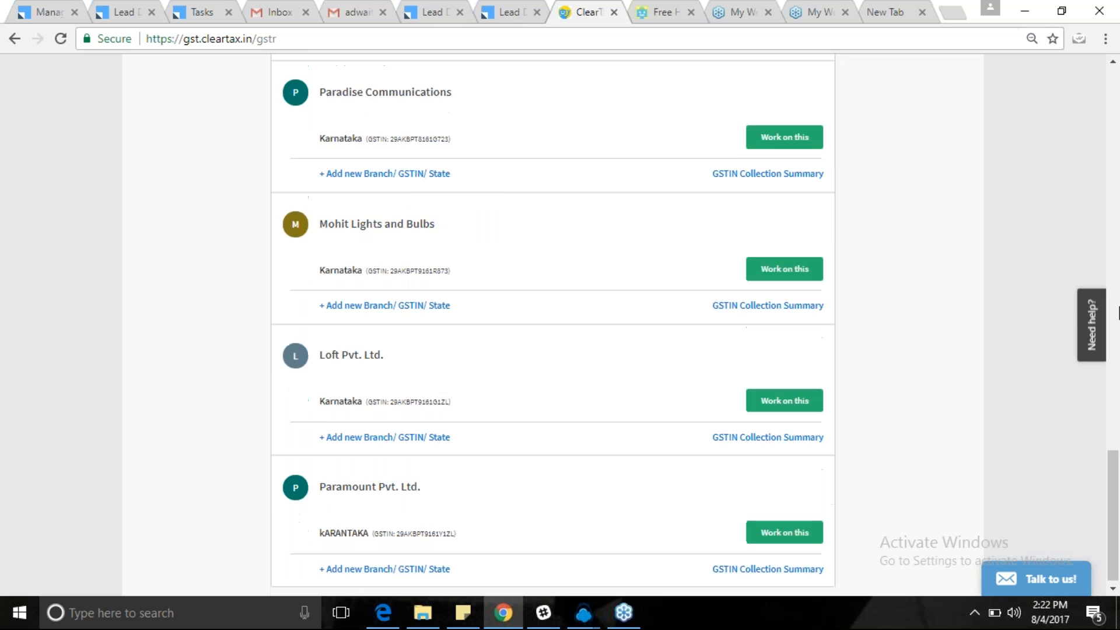
scroll(1118, 313, "up", 13)
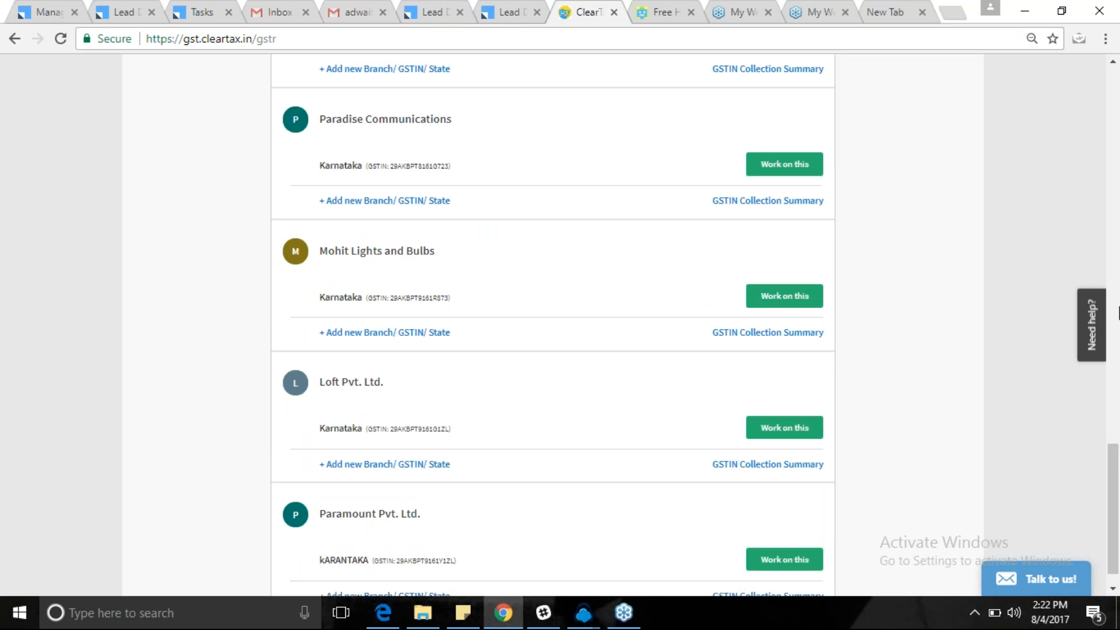
scroll(1118, 312, "up", 10)
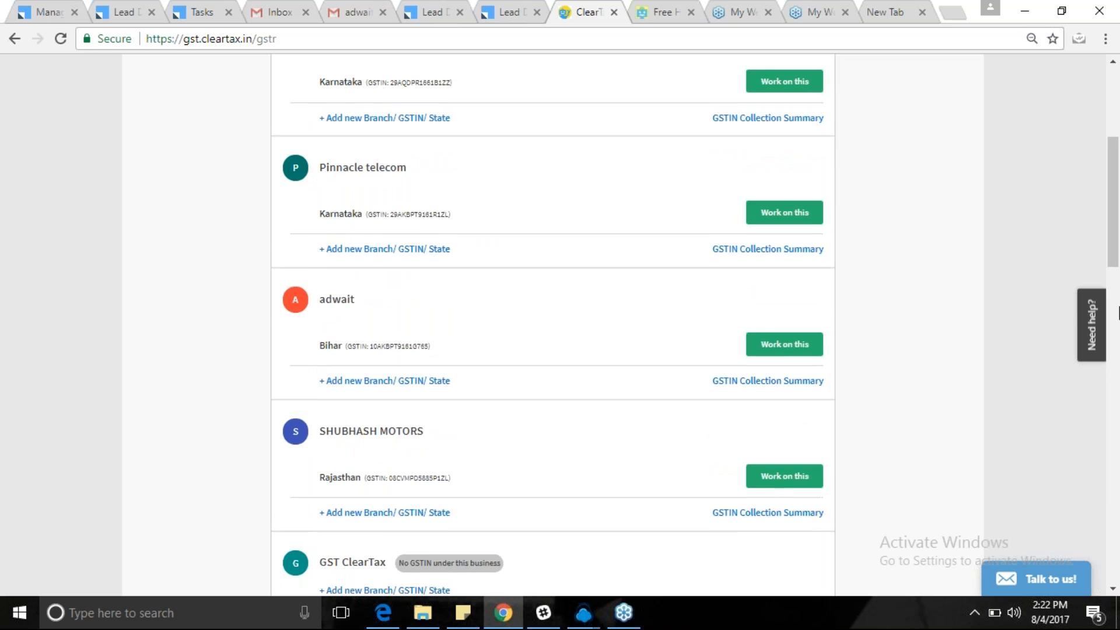
scroll(1118, 313, "up", 5)
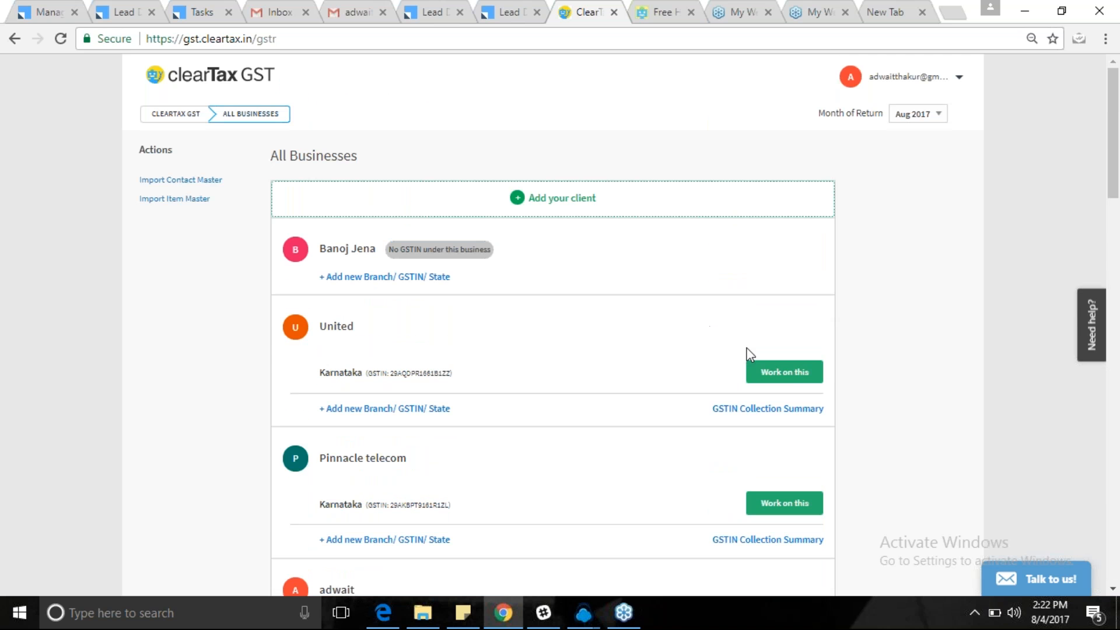
Open United's Karnataka GST returns dashboard and start the Aug 2017 GSTR-1 filing.
left_click(812, 375)
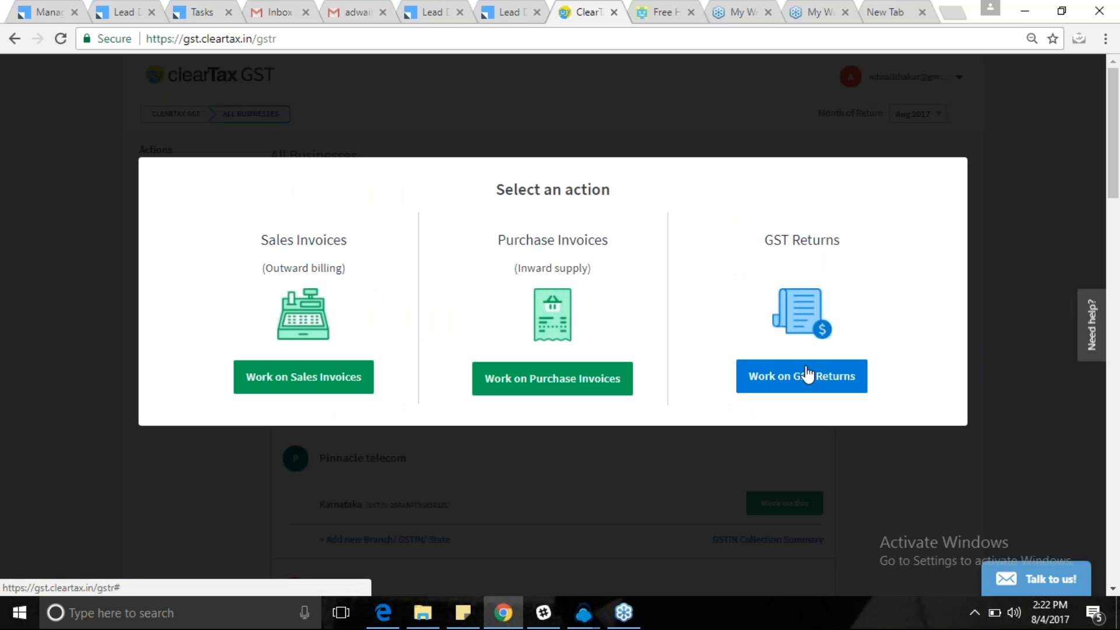
left_click(813, 375)
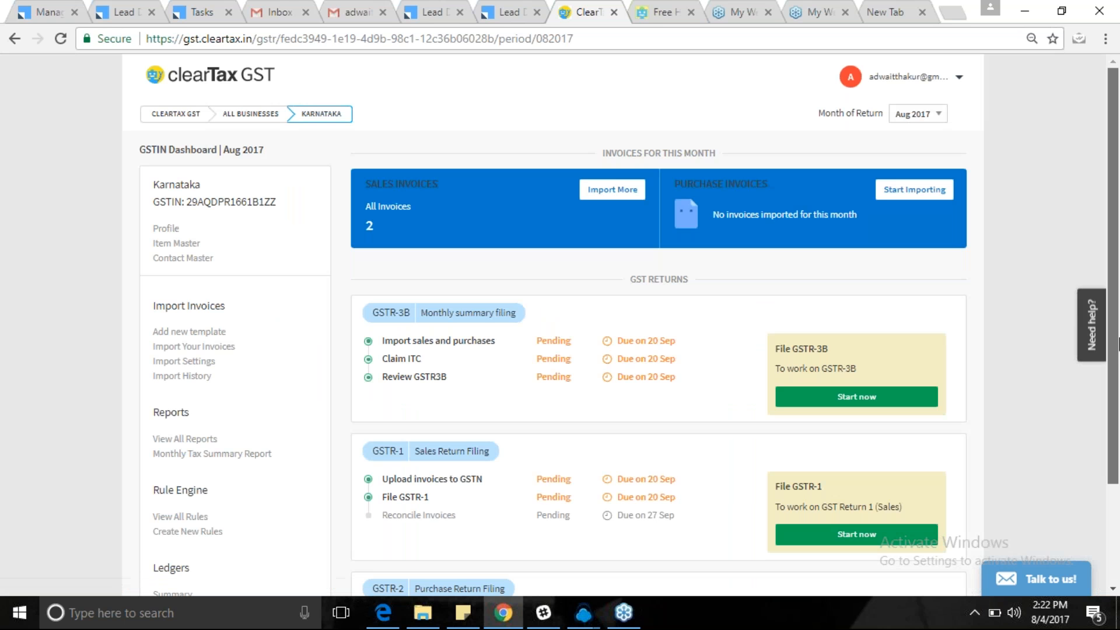
scroll(1117, 405, "down", 1)
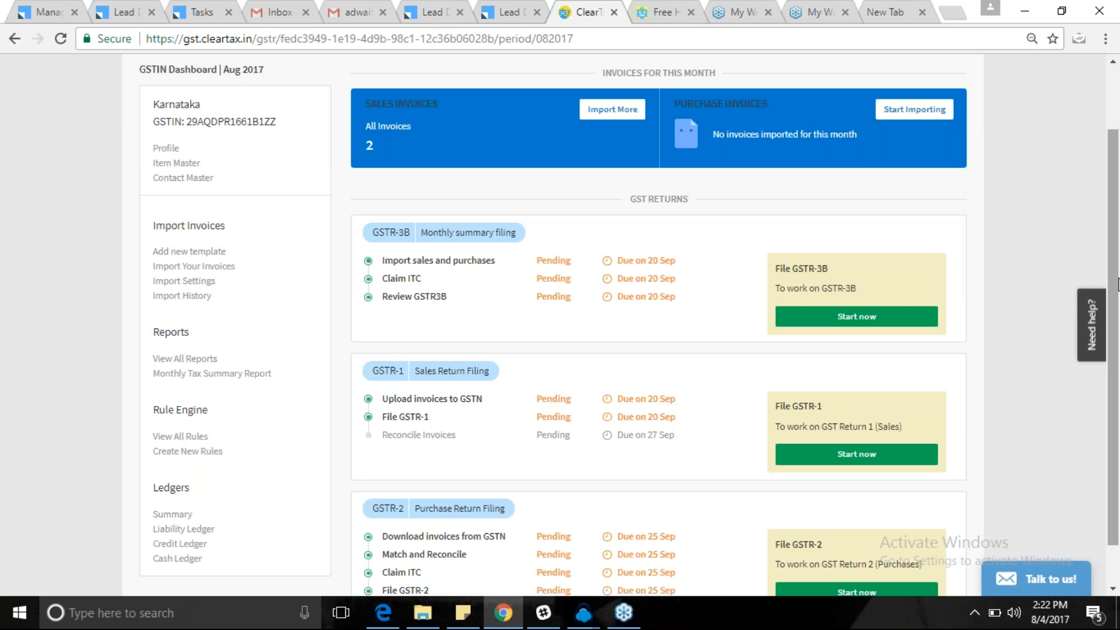
scroll(1118, 311, "down", 1)
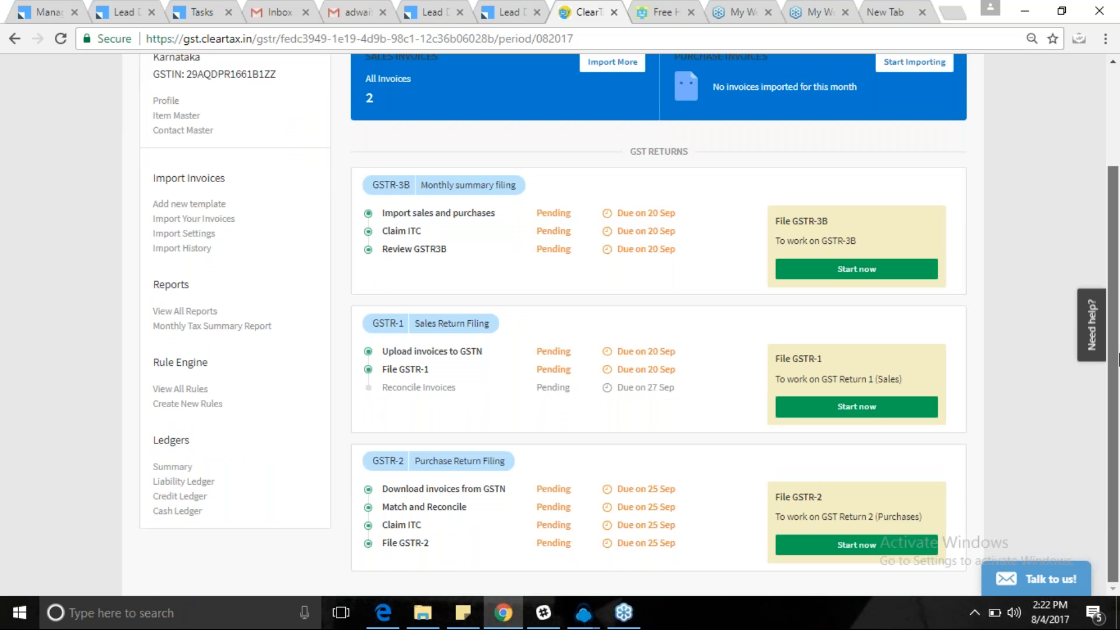
left_click(878, 407)
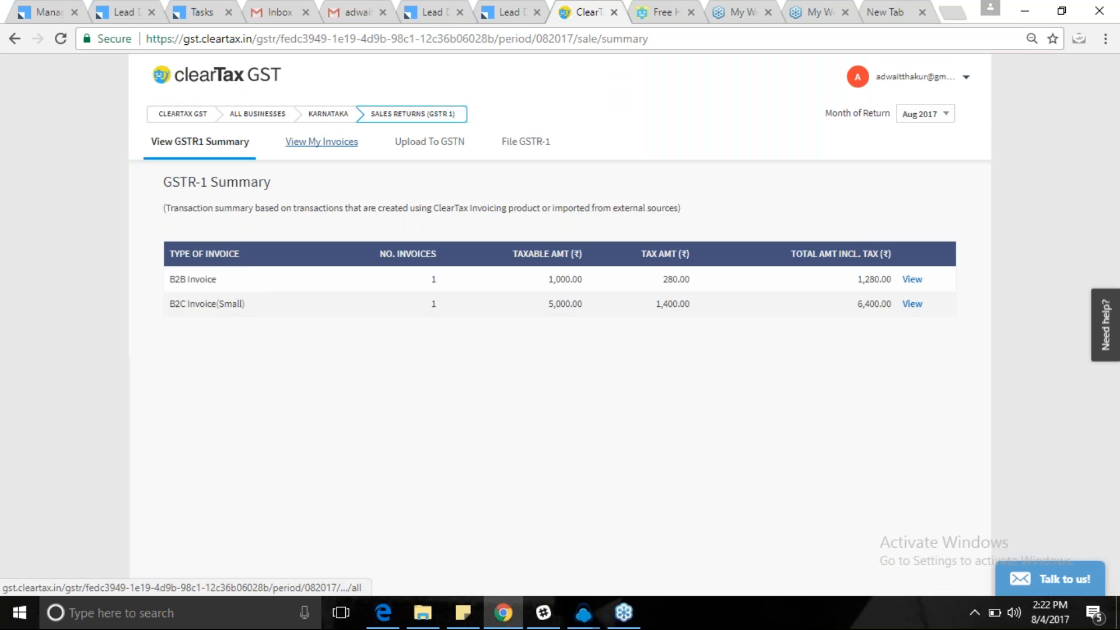
List the invoices behind GSTR-1 and cycle through the credit/debit note, advance receipt and all-type views (2 invoices, ₹7,680.00).
left_click(322, 143)
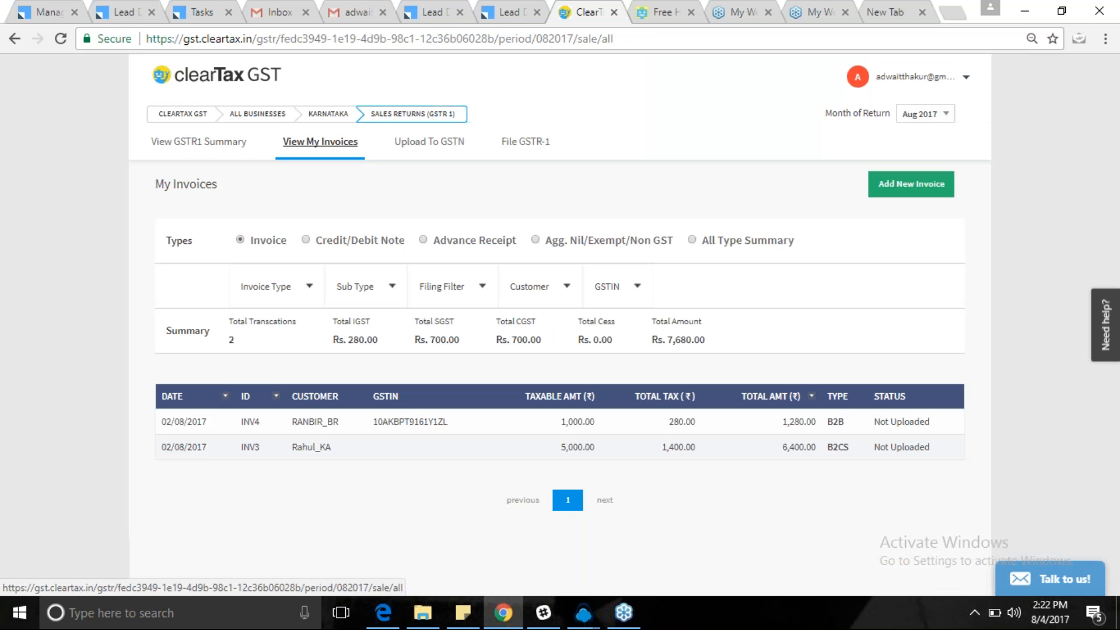
left_click(311, 289)
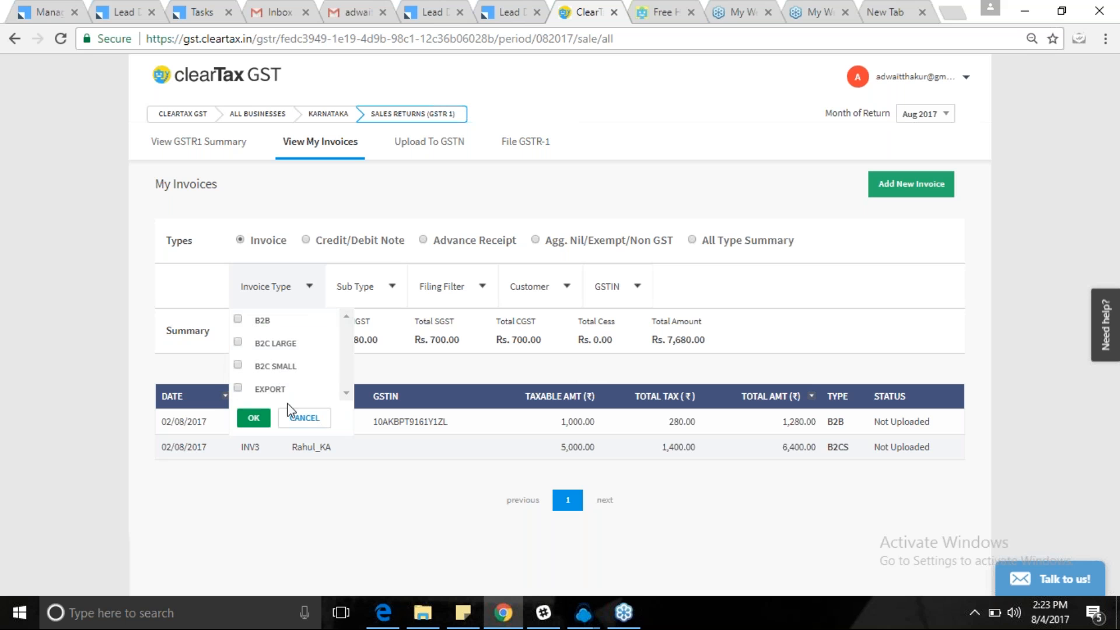
left_click(392, 288)
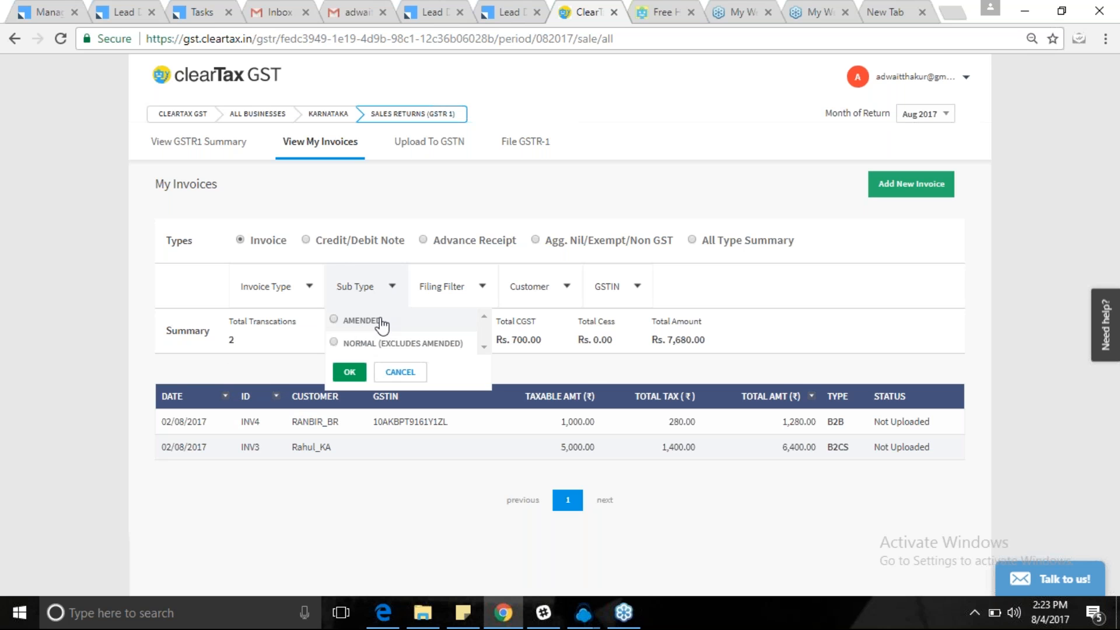
left_click(309, 241)
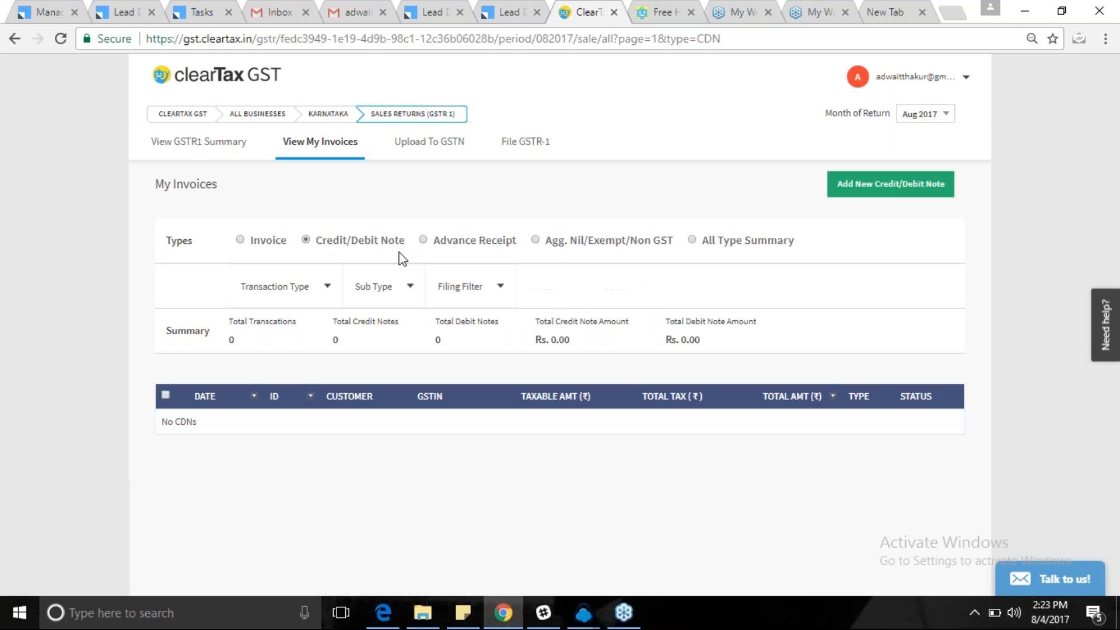
left_click(420, 240)
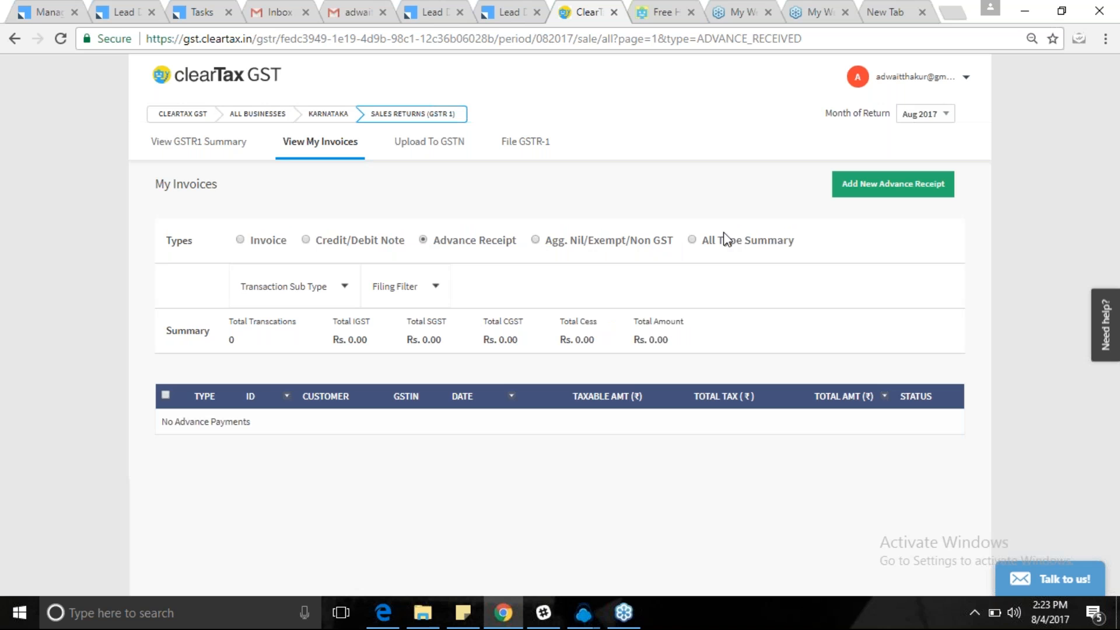
left_click(692, 241)
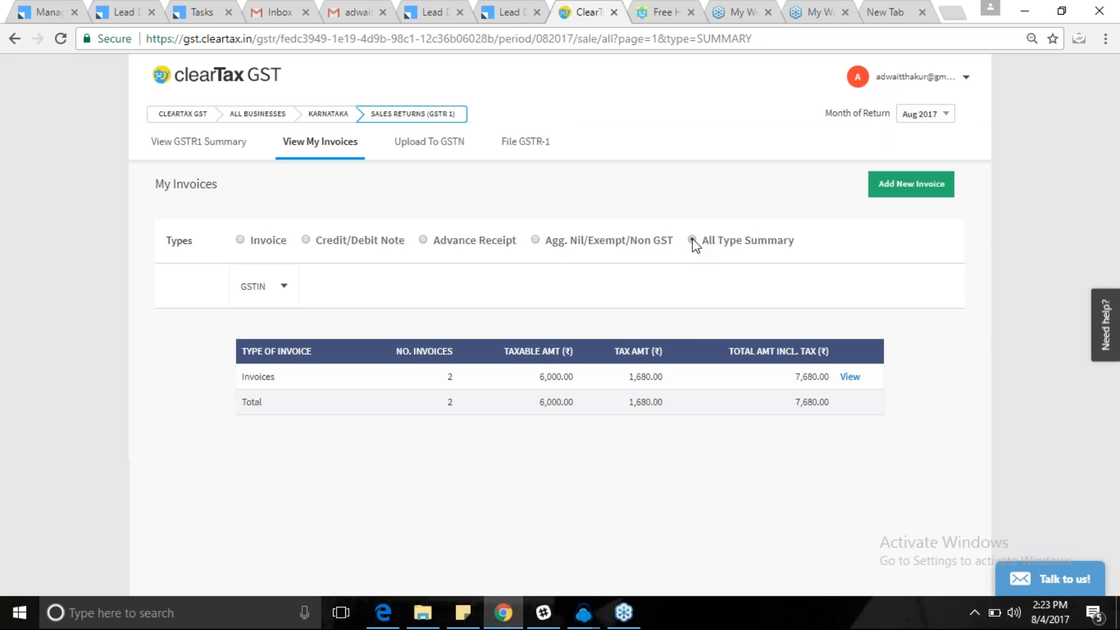
Review the Upload To GSTN invoice summary, then return to the ClearTax GST home page.
left_click(430, 141)
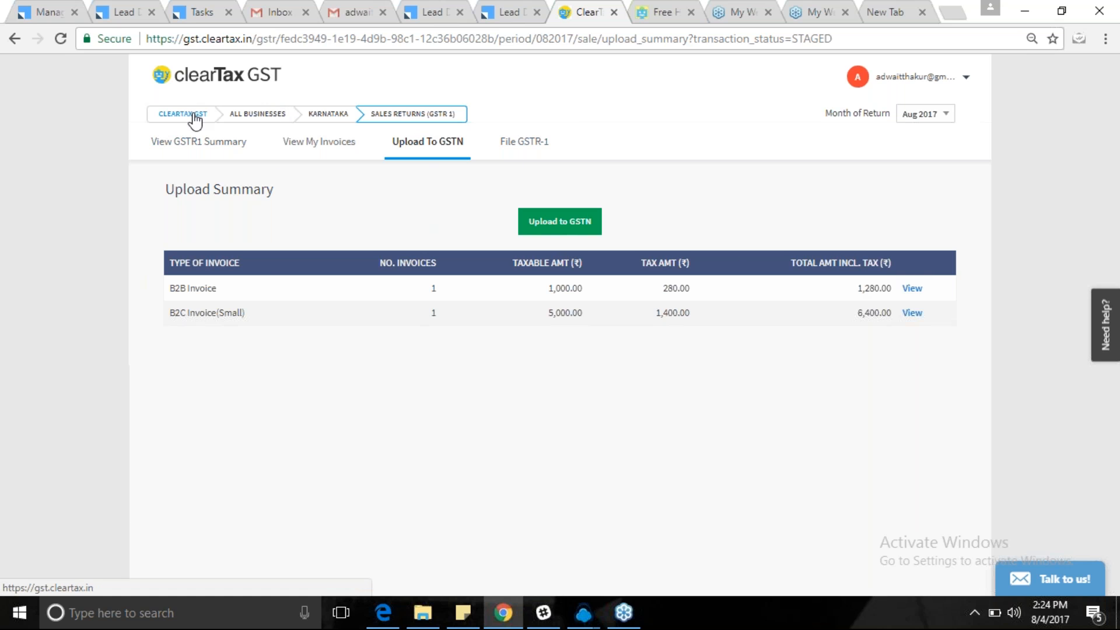
left_click(169, 120)
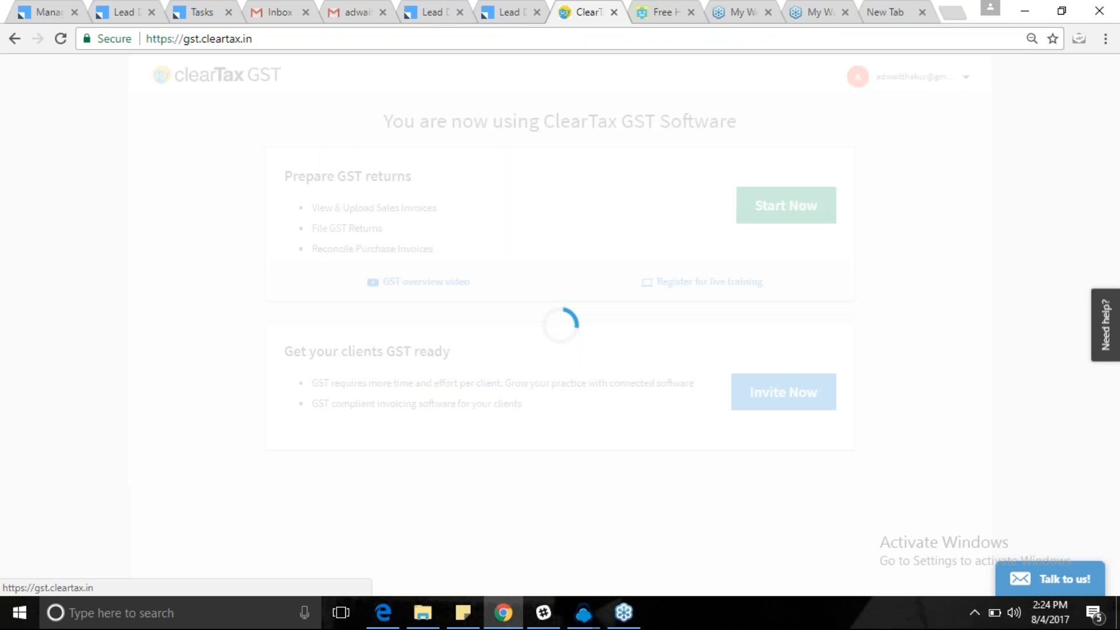
Open the sales Import Invoices page for United's Karnataka GSTIN through its GST Returns dashboard.
left_click(781, 210)
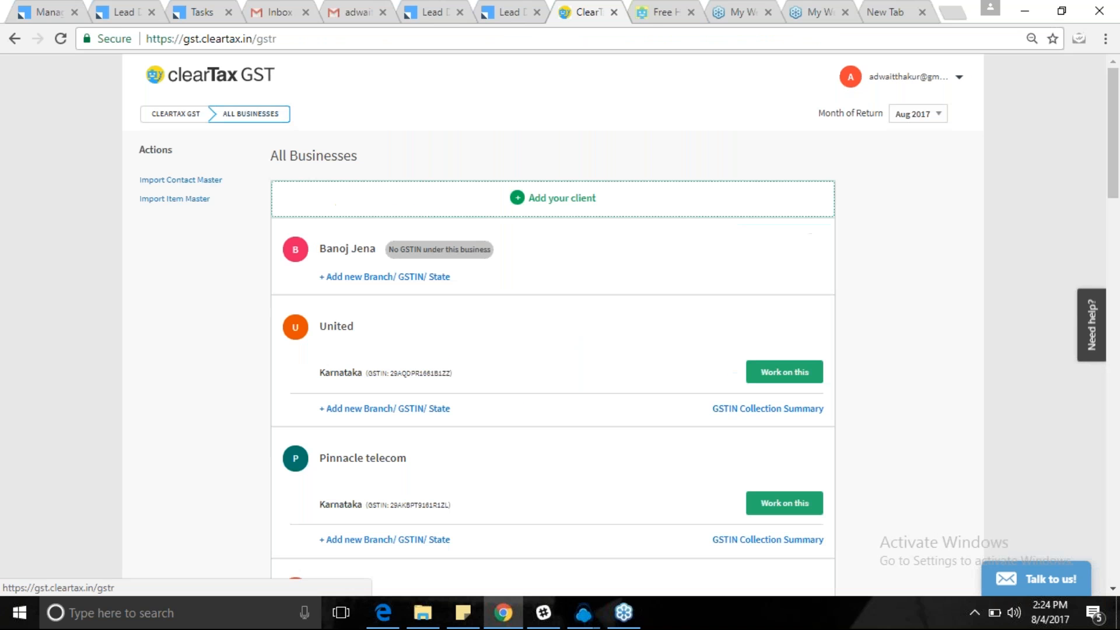
left_click(783, 376)
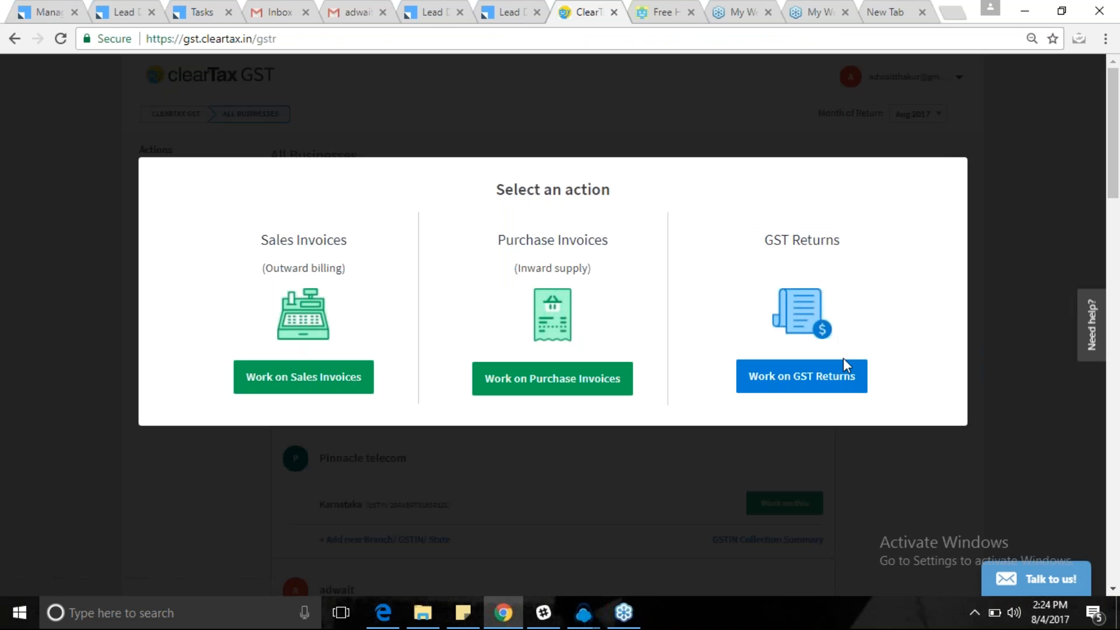
left_click(838, 382)
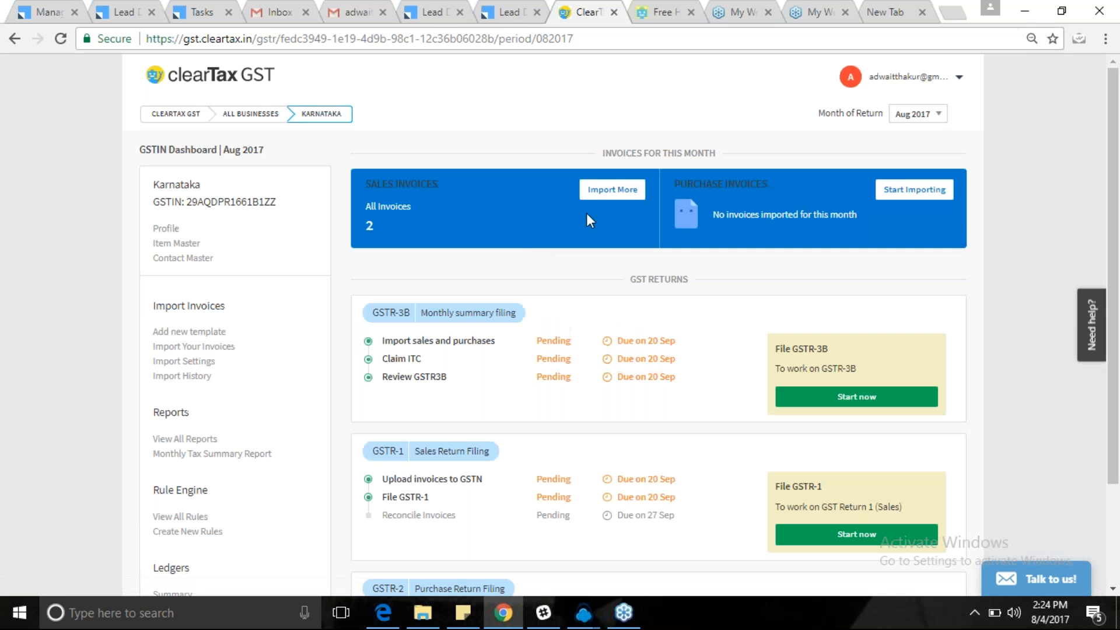
left_click(612, 190)
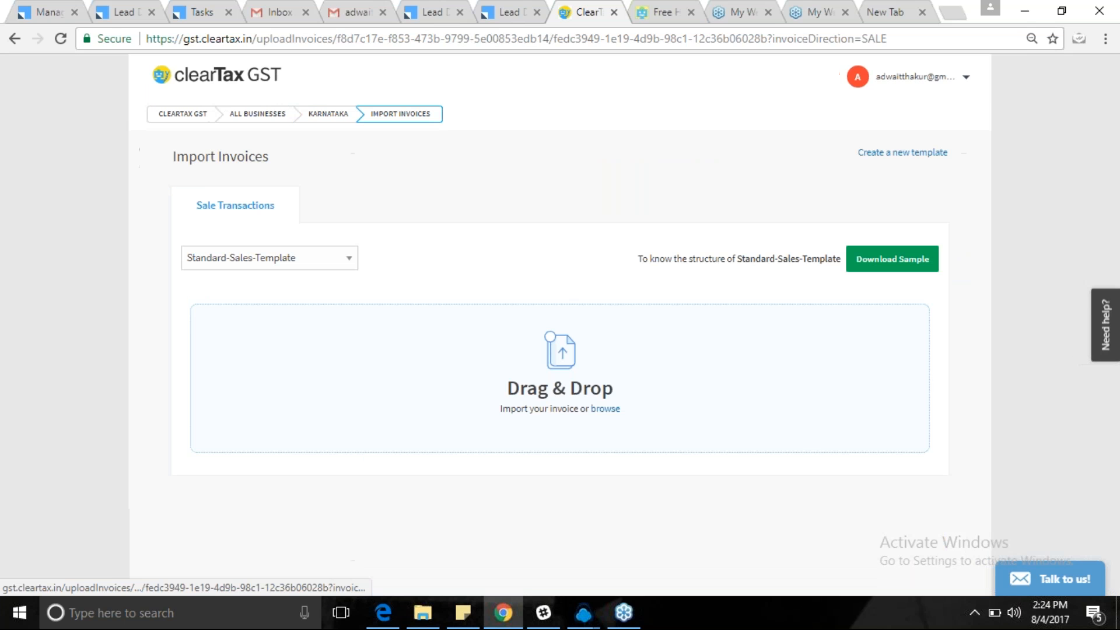
Download the Standard-Sales-Template sample as Standard_Sales_Template (5).xlsx and open it.
left_click(349, 258)
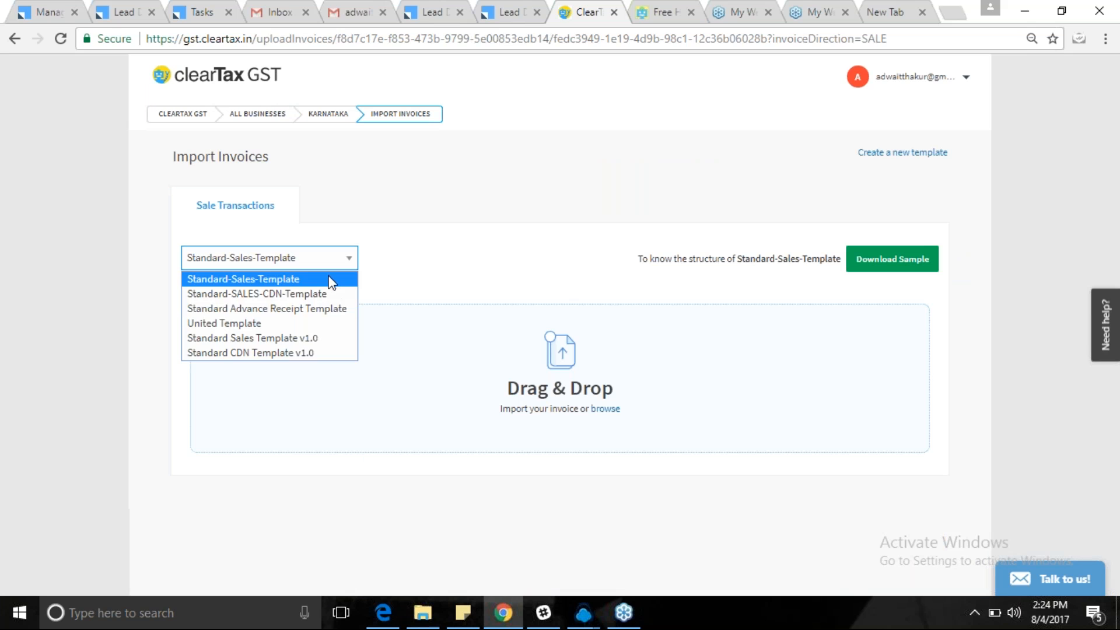
left_click(328, 282)
left_click(887, 260)
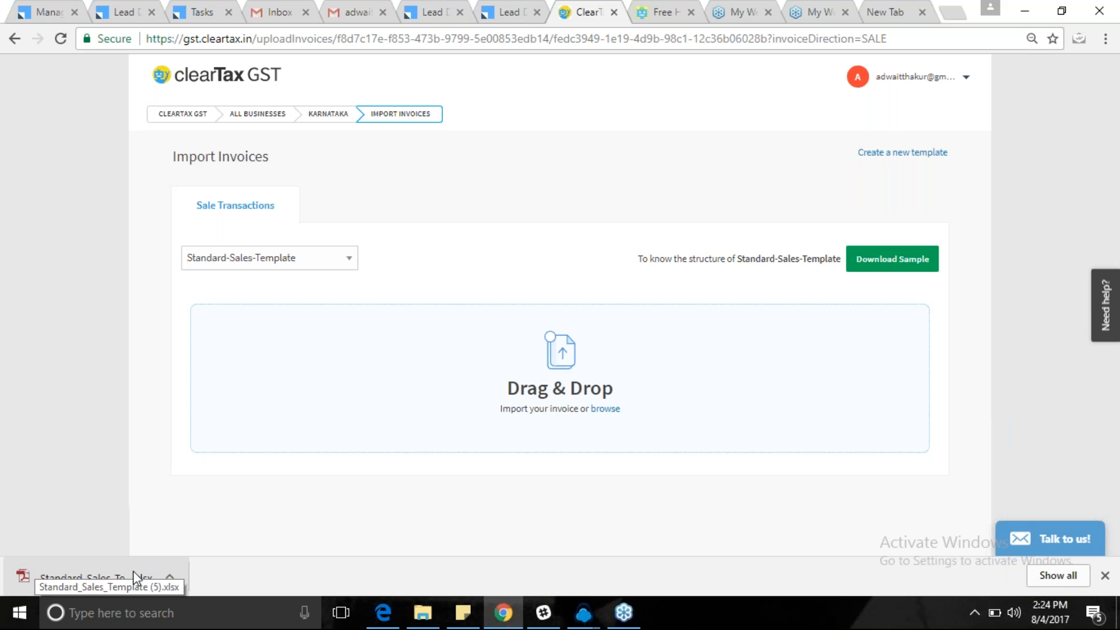
left_click(13, 579)
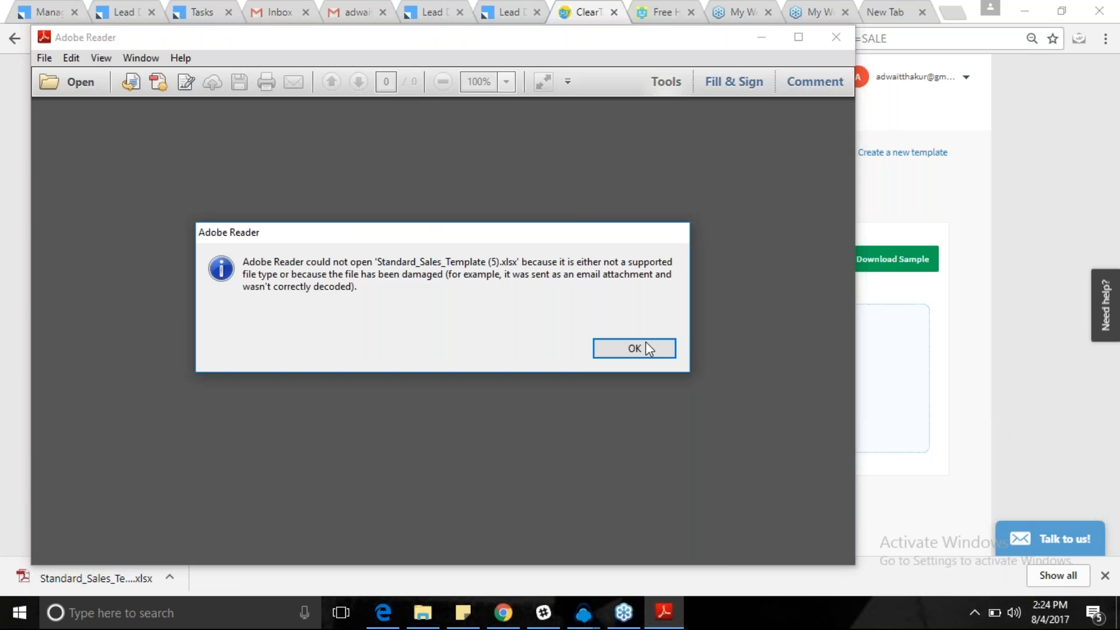
Dismiss Adobe Reader's could-not-open error and default PDF application prompt, then close Reader.
left_click(622, 349)
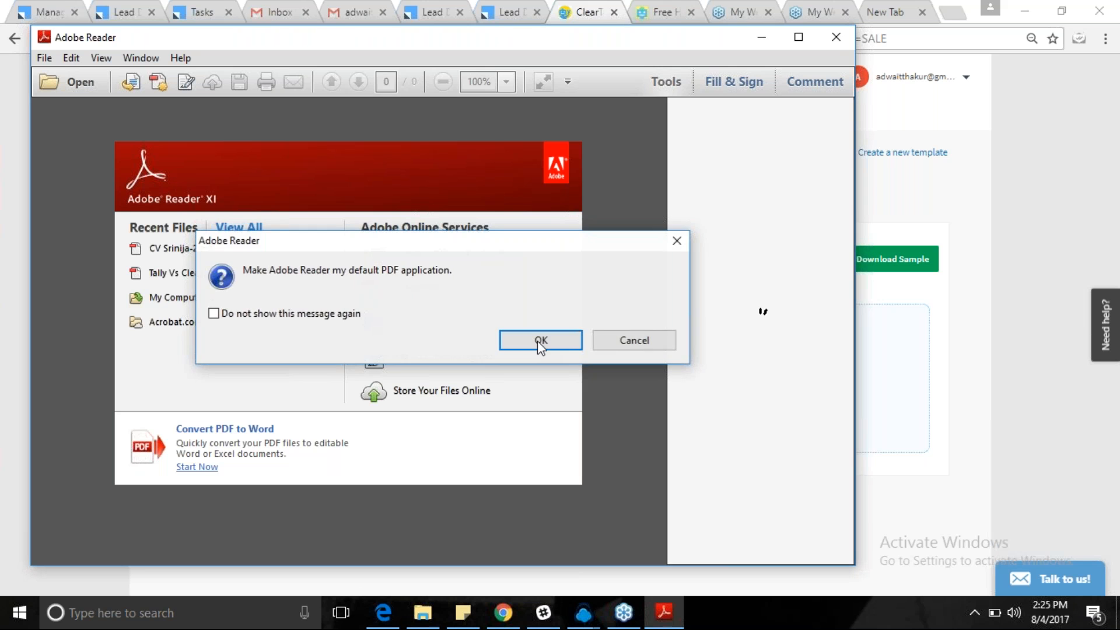
left_click(537, 341)
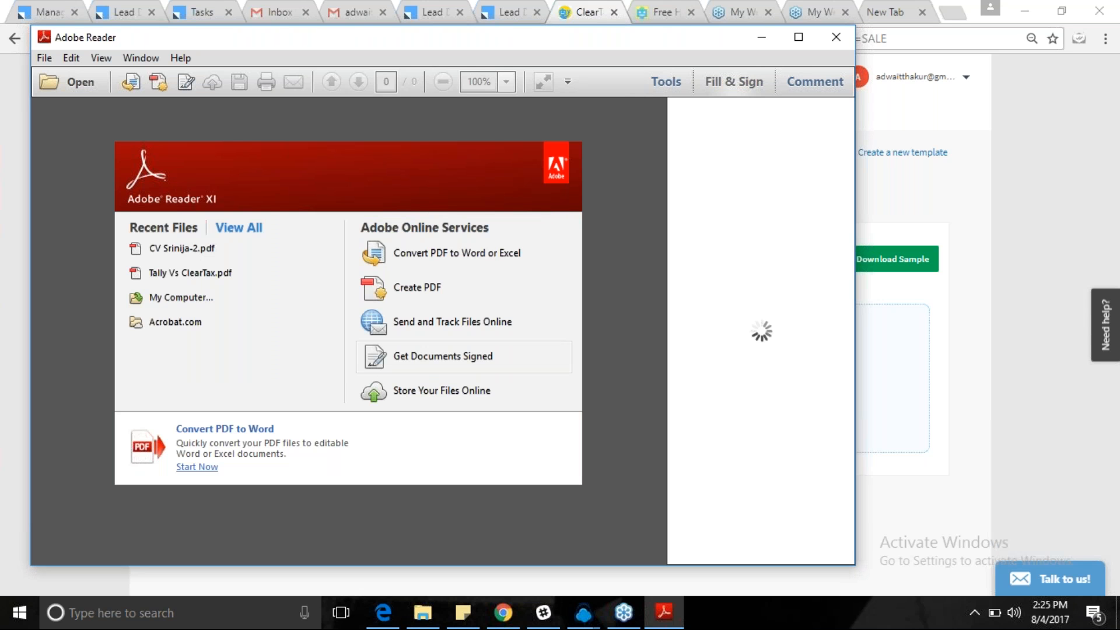
left_click(836, 38)
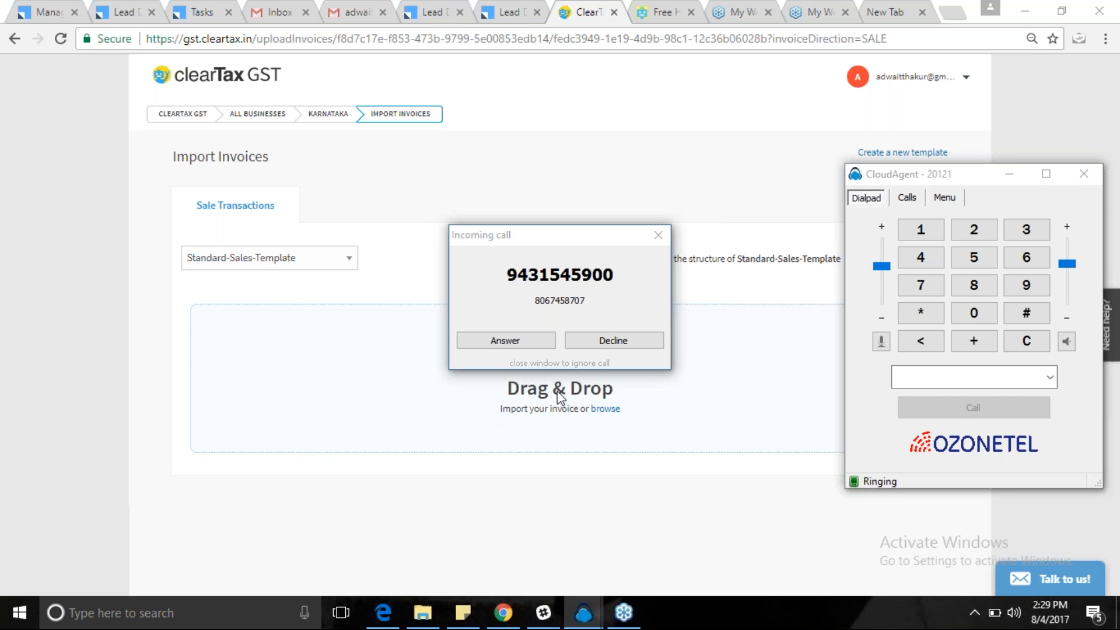
Decline the incoming CloudAgent call and close the dialer window.
left_click(617, 345)
left_click(616, 346)
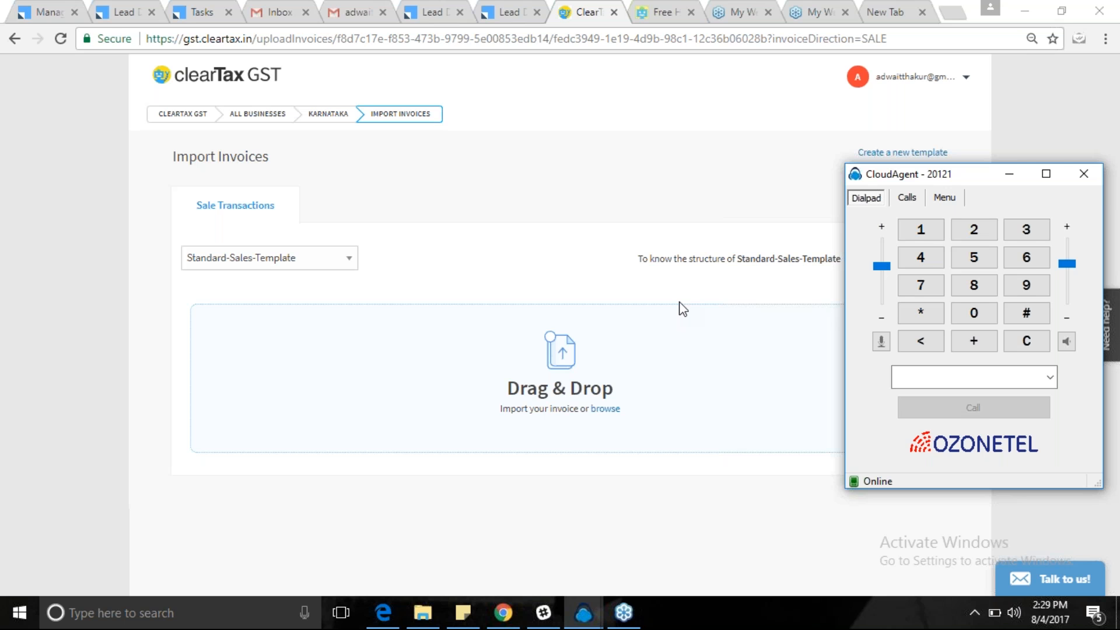
left_click(1080, 175)
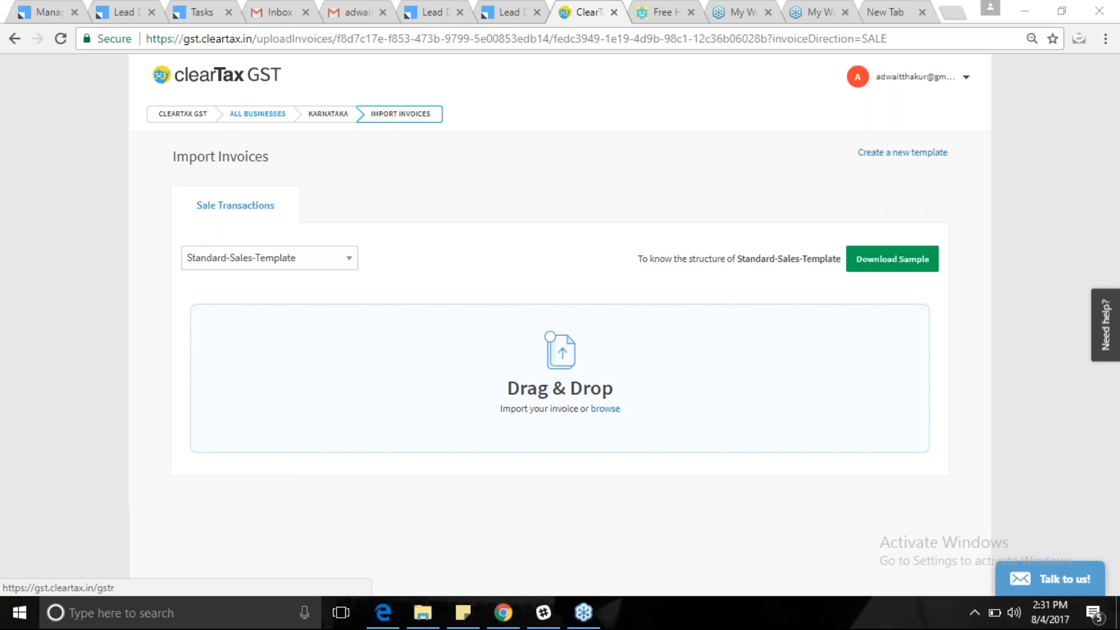
From All Businesses, start a new United (Karnataka) purchase invoice with serial number 055.
left_click(257, 113)
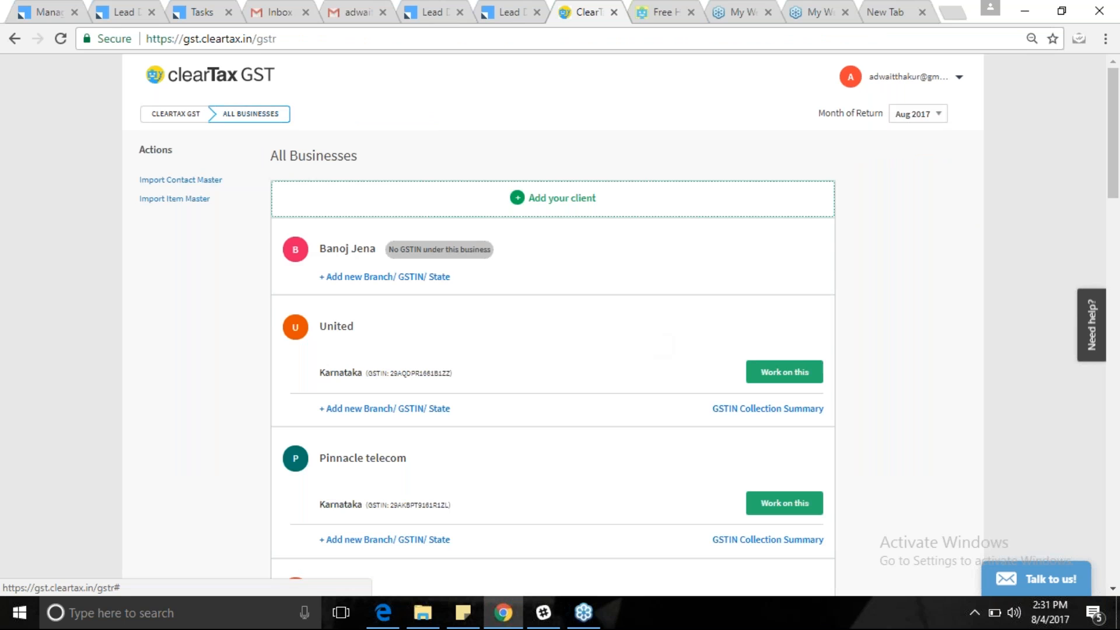
left_click(819, 373)
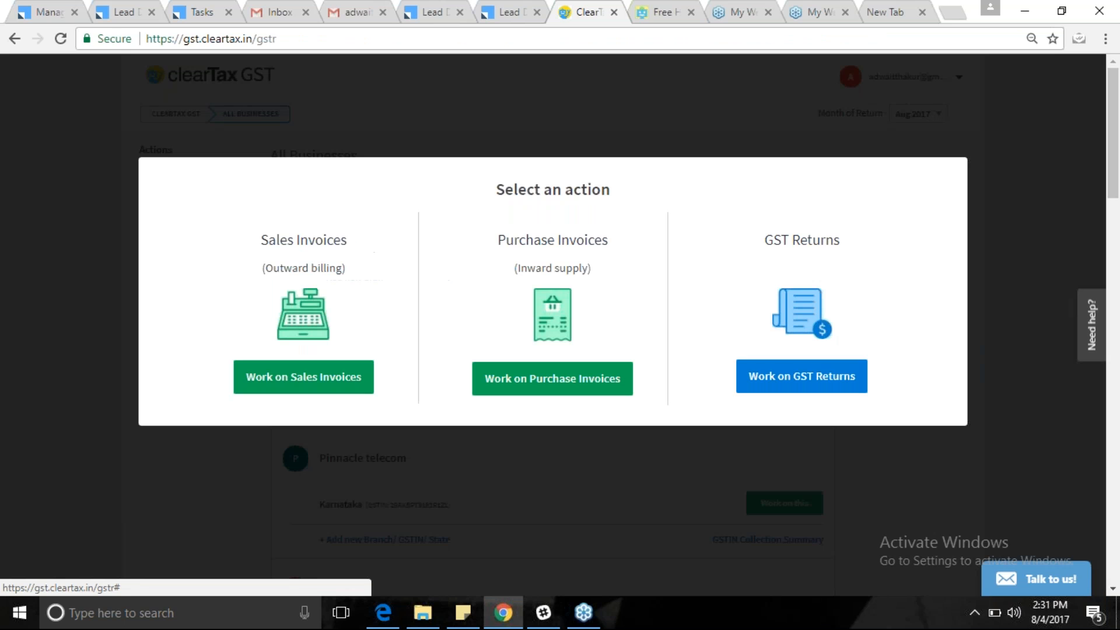
left_click(573, 382)
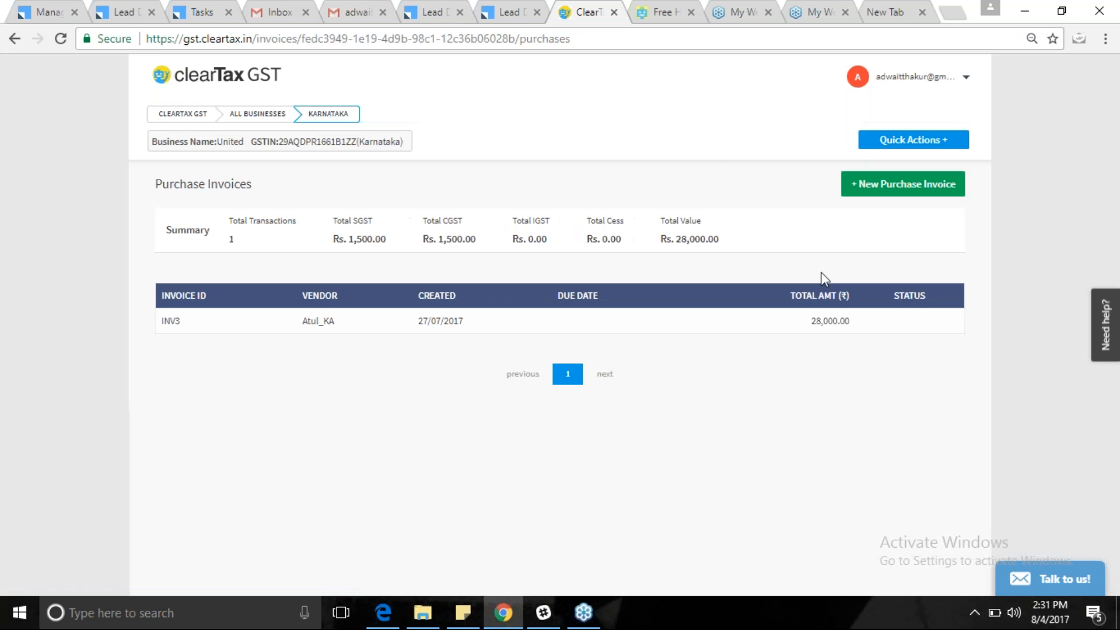
left_click(879, 184)
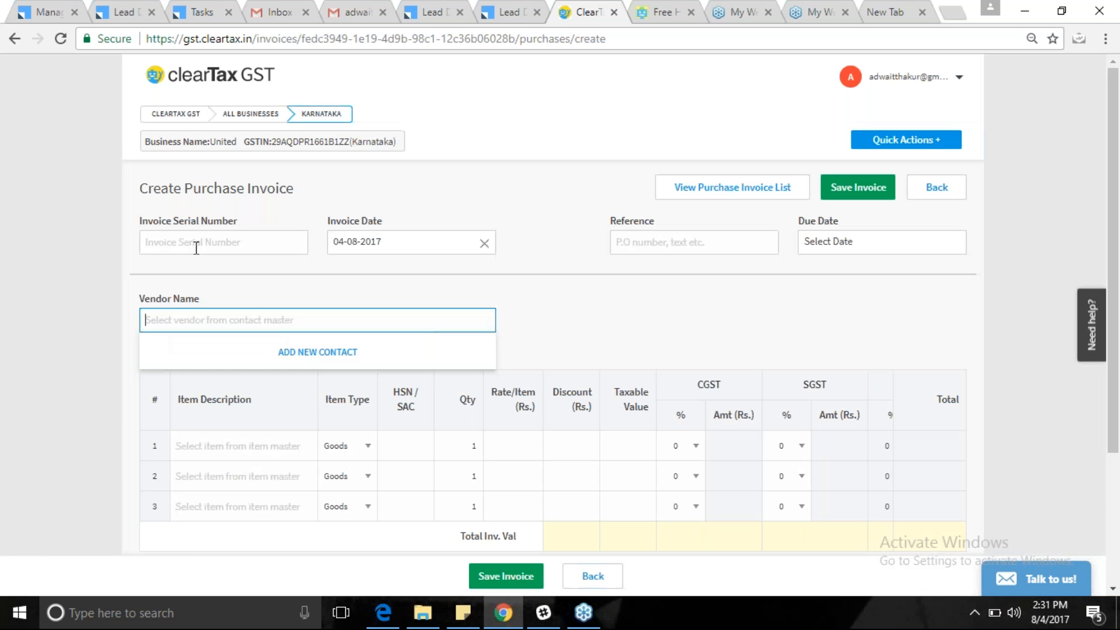
left_click(188, 244)
type("055")
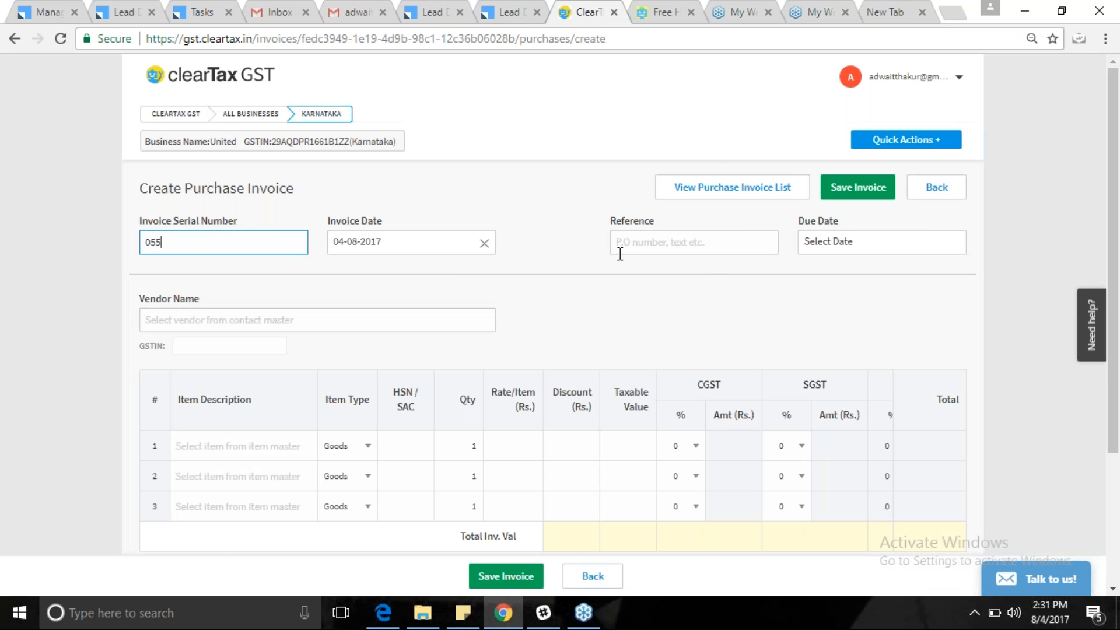
left_click(201, 324)
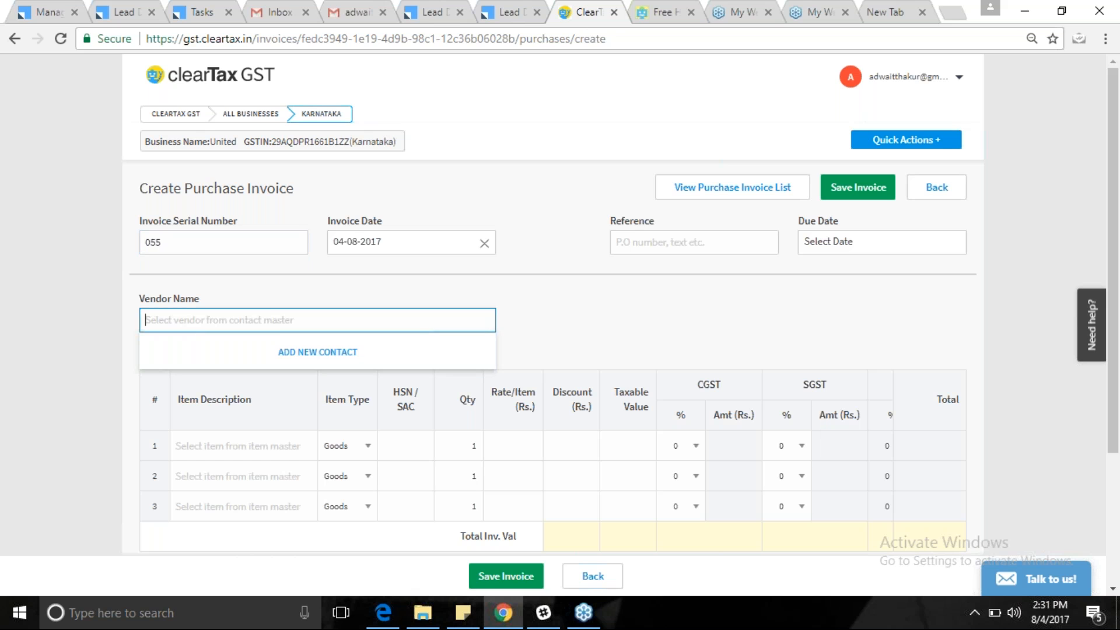
Add vendor contact RAM with state Assam, saved as RAM_AS in the vendor field.
left_click(318, 352)
left_click(432, 238)
type("RAM")
left_click(467, 290)
left_click_drag(1118, 402, 1118, 522)
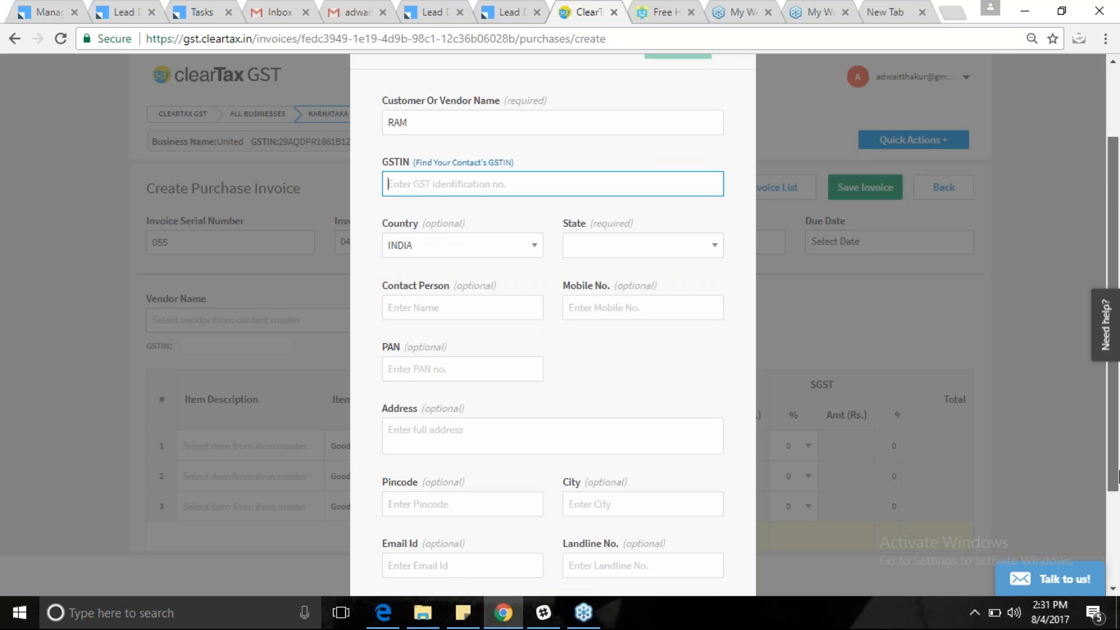
left_click(692, 236)
left_click(644, 323)
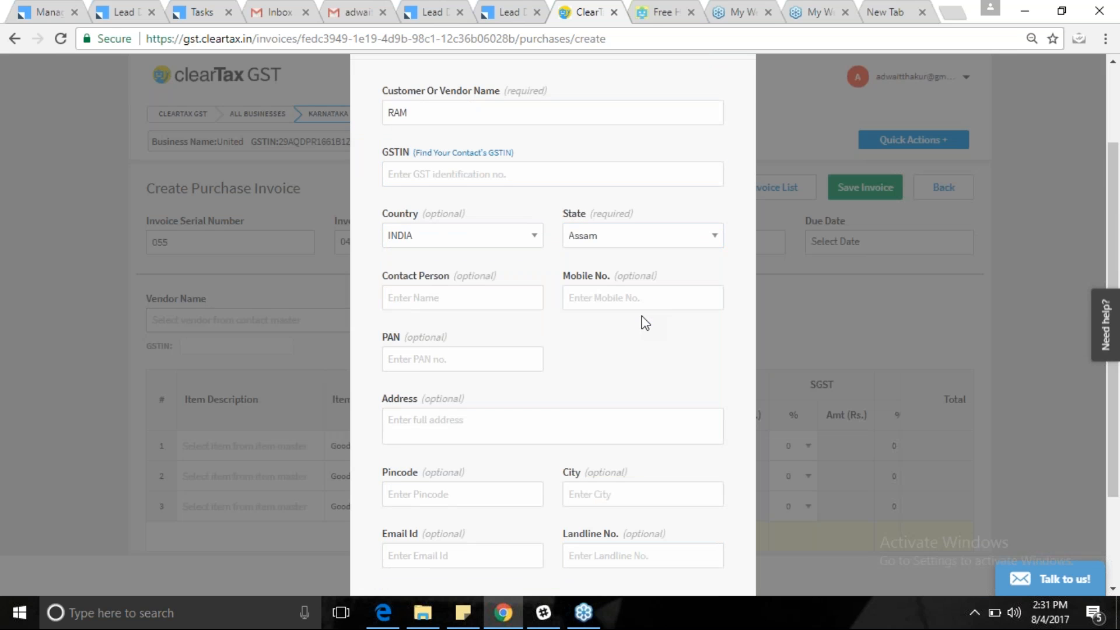
scroll(1111, 401, "down", 3)
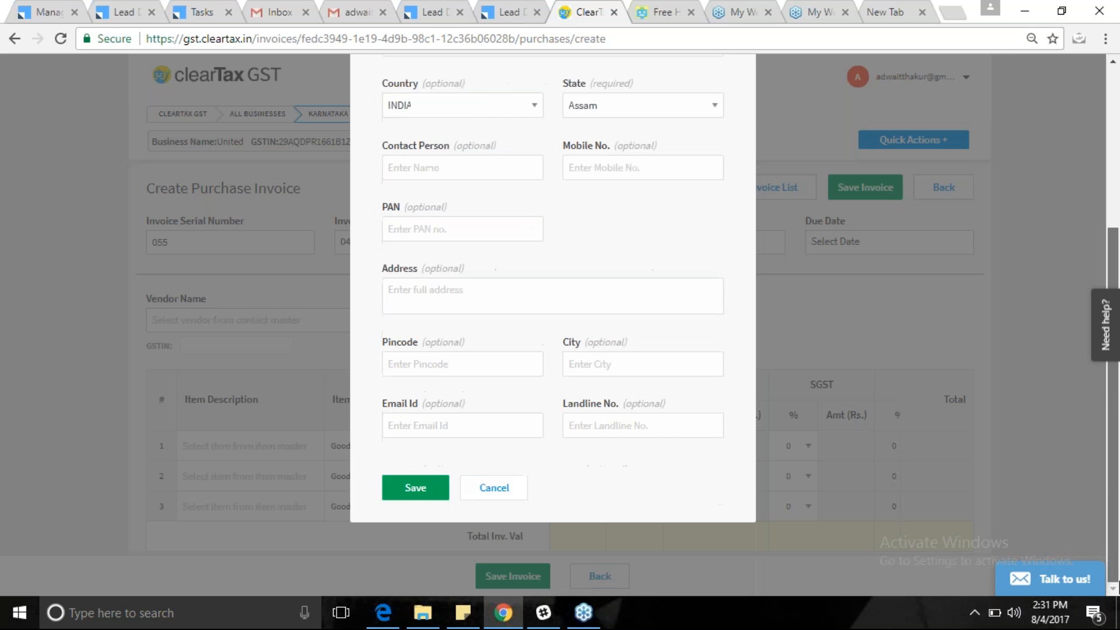
left_click(428, 485)
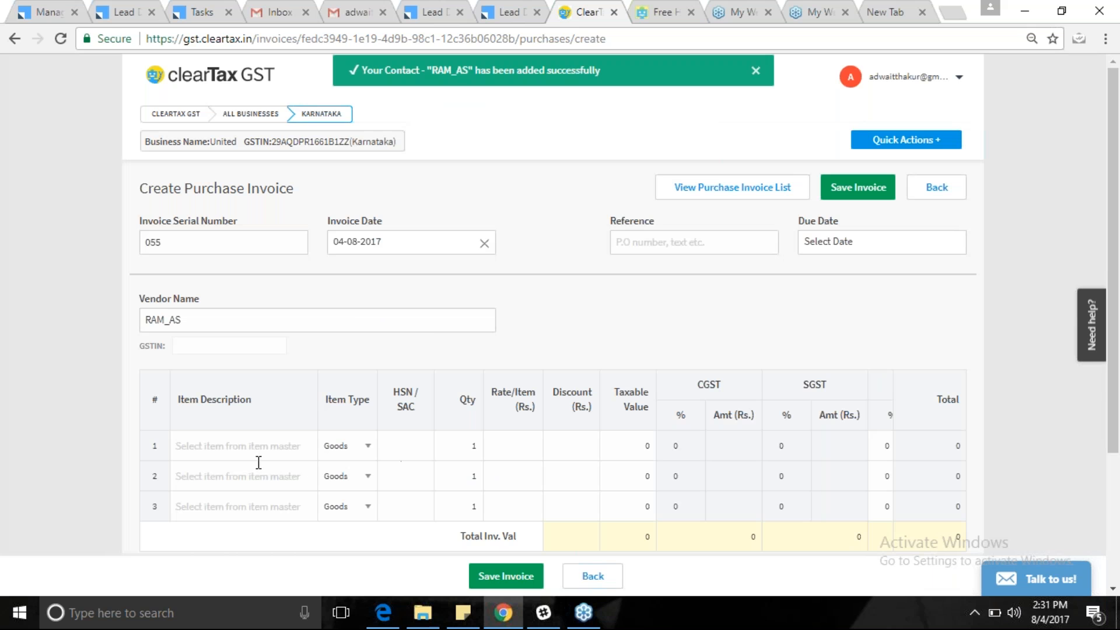
Add a new item in row 1 with description TYRE.
left_click(256, 447)
left_click(281, 481)
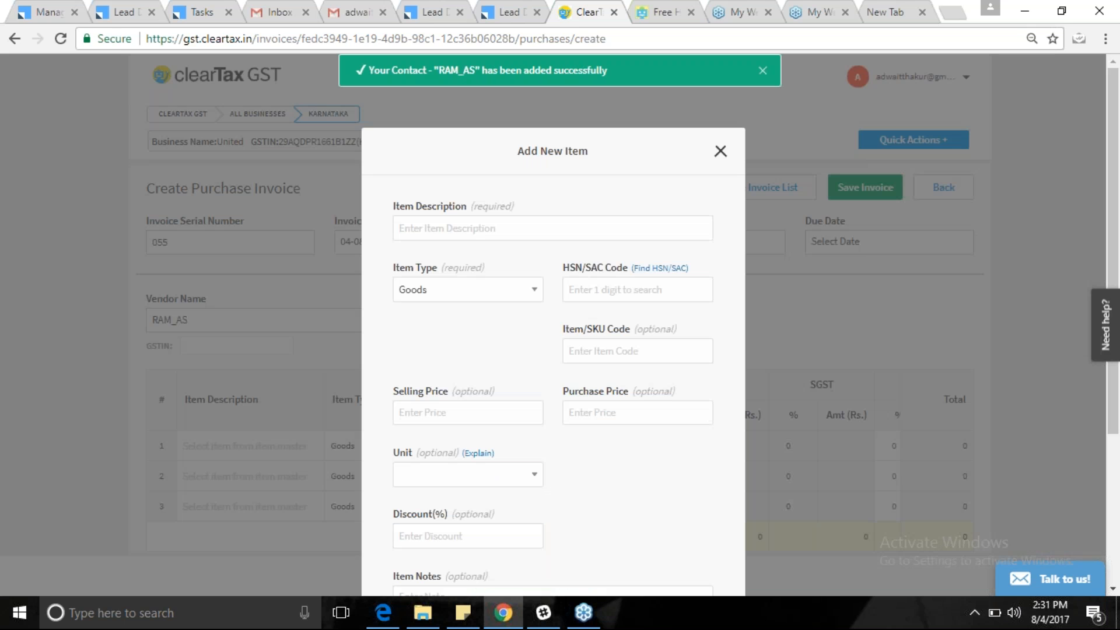
left_click(438, 228)
type("TR")
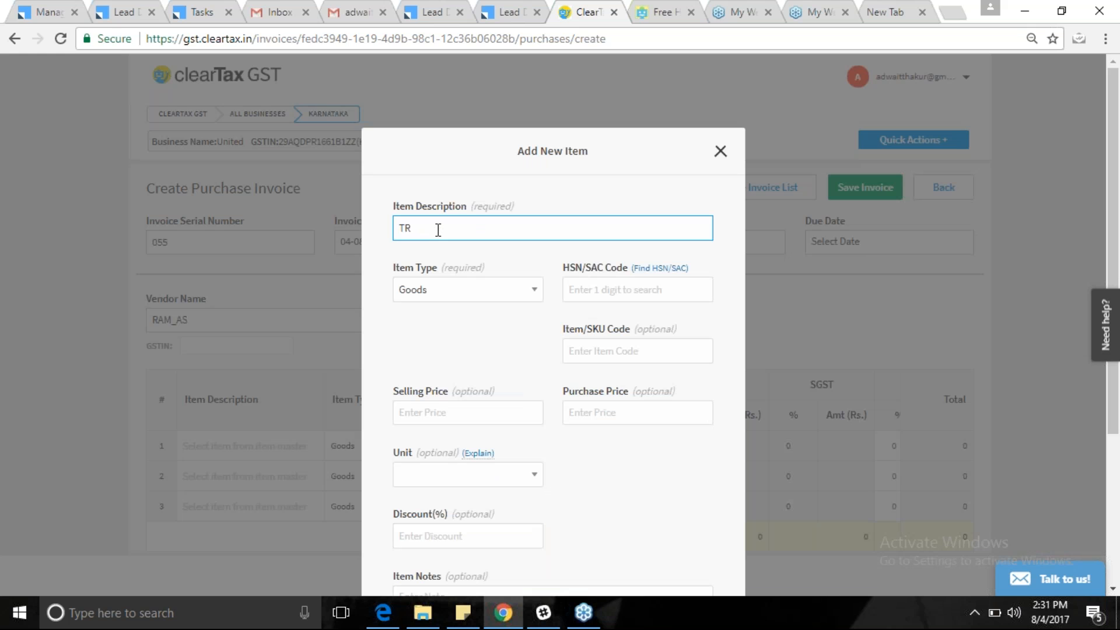
key("BackSpace")
type("YRE")
Give TYRE HSN code 40131010 and purchase price 100000, then save the item.
left_click(631, 291)
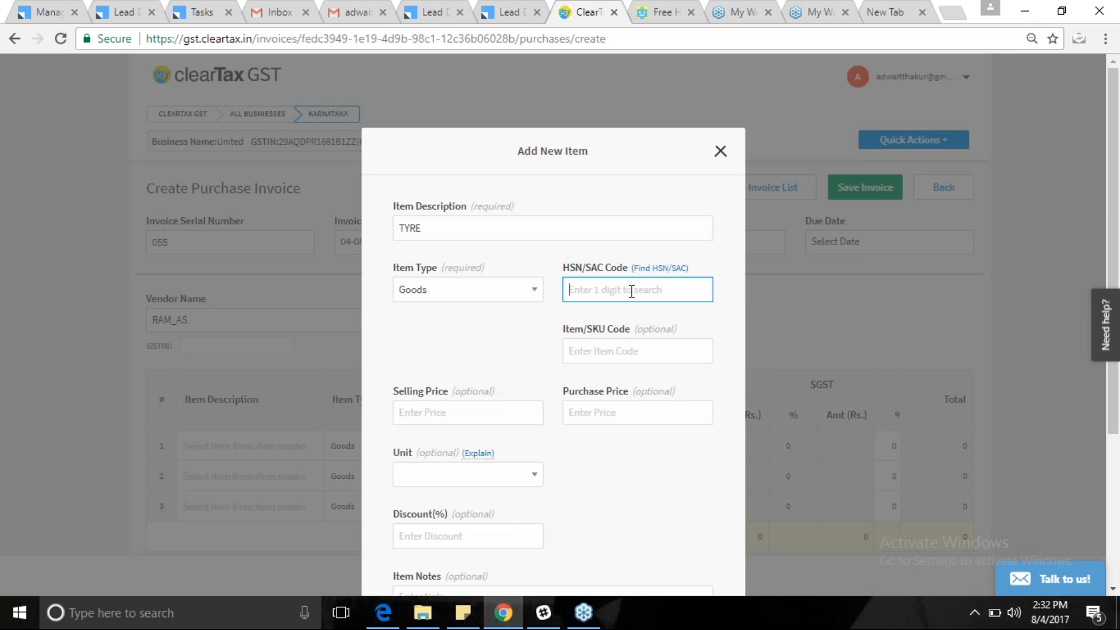
type("4013")
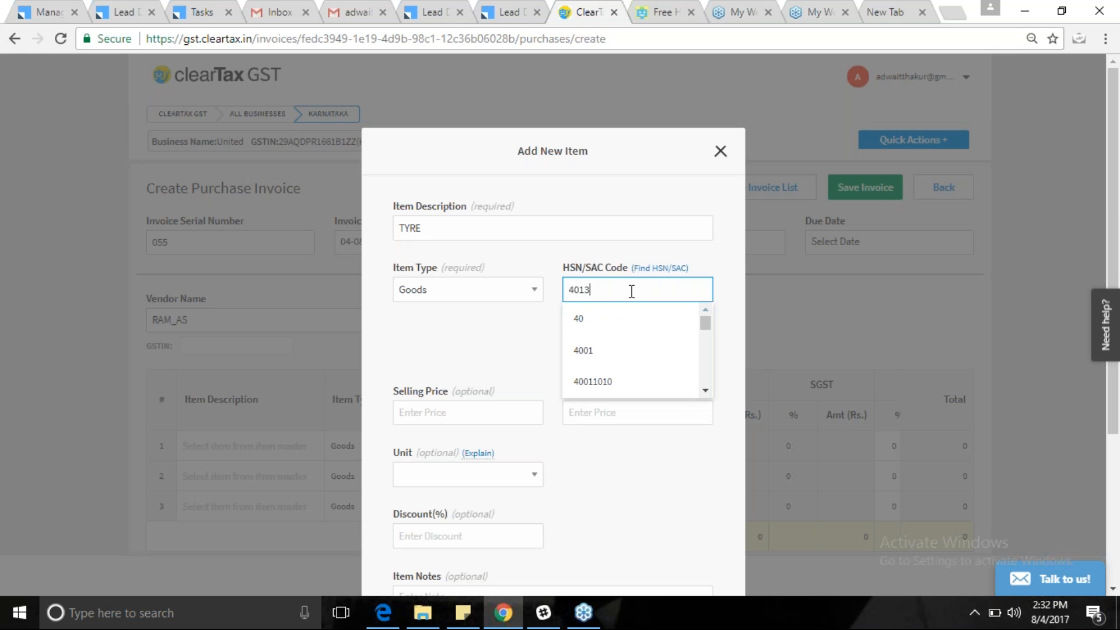
left_click(642, 352)
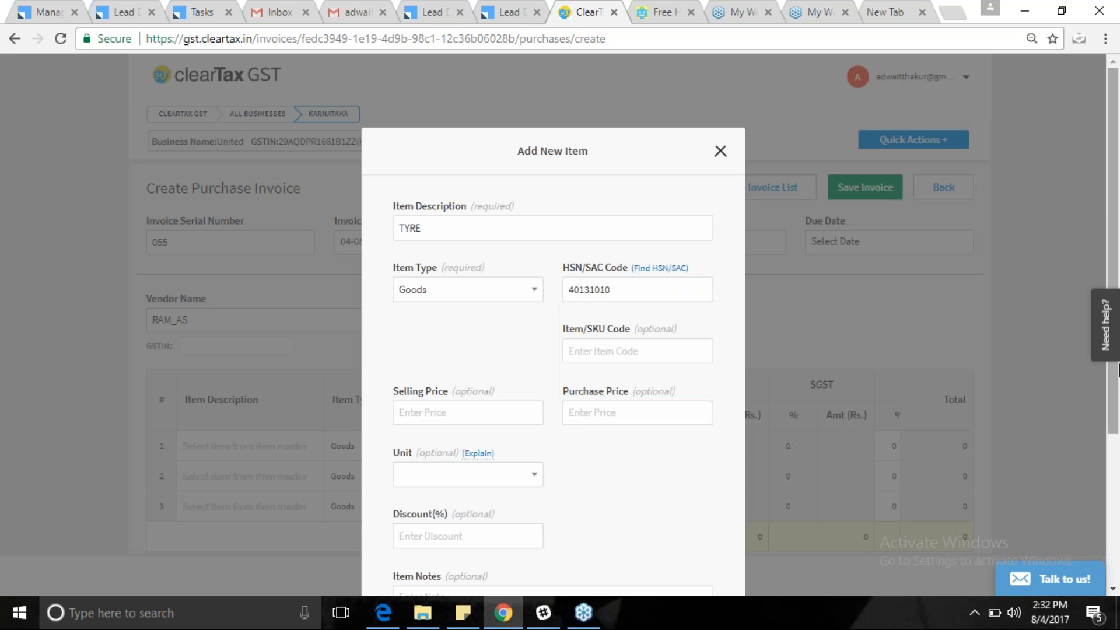
left_click_drag(1114, 392, 1110, 507)
left_click(609, 250)
type("00000")
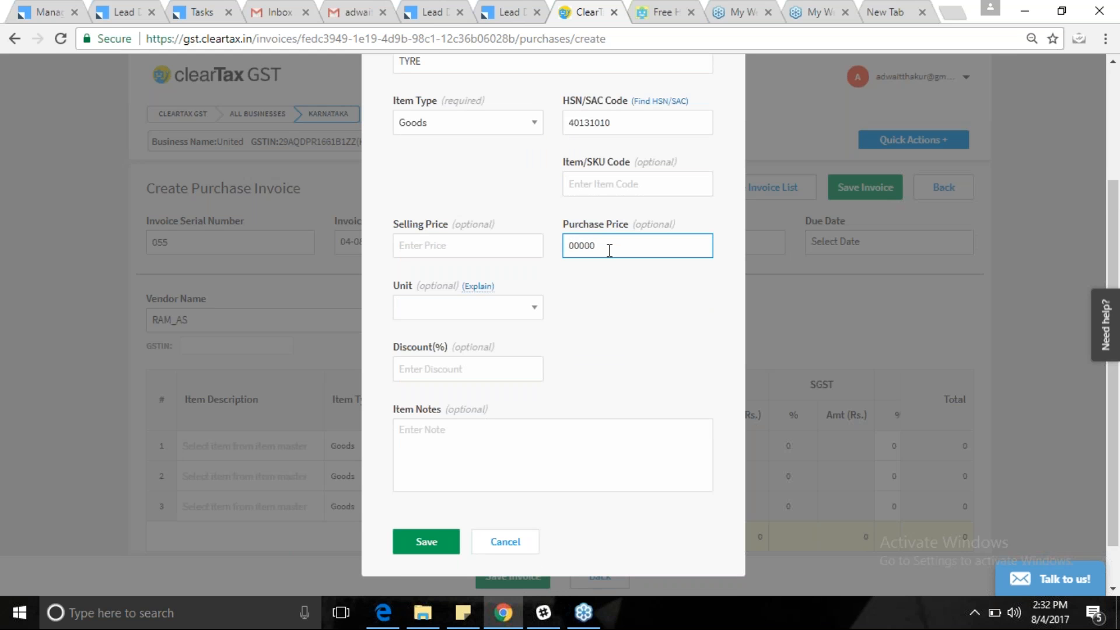
key("BackSpace")
key("BackSpace")
key("BackSpace")
key("BackSpace")
type("100000")
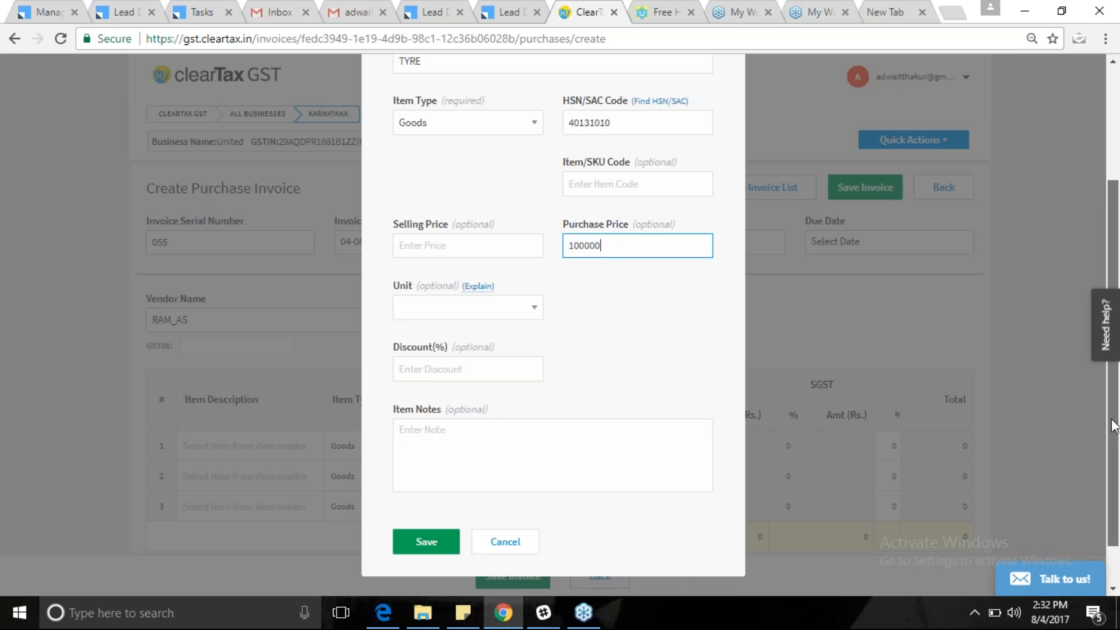
scroll(1113, 416, "down", 1)
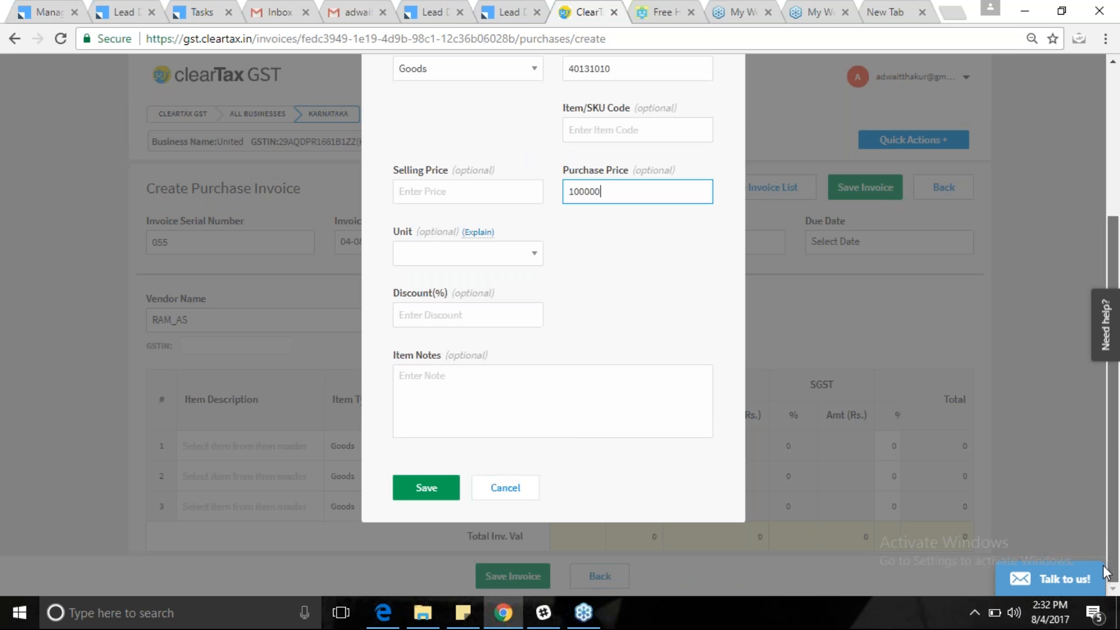
left_click(432, 488)
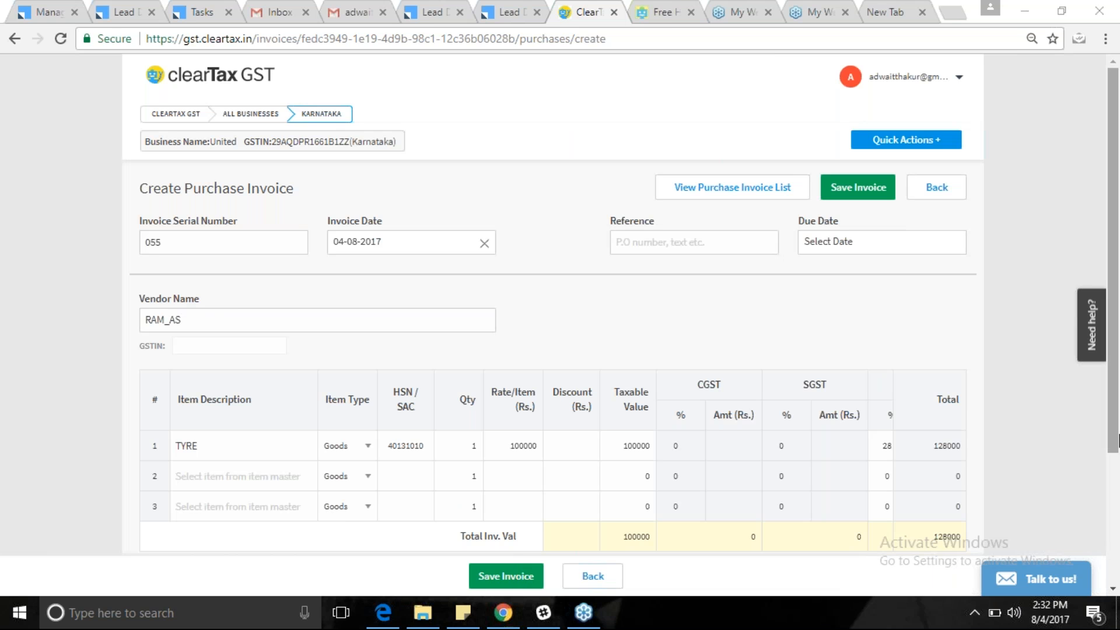
Scroll down to review saved invoice 055 totalling ₹1,28,000.00 with ₹28,000.00 IGST.
left_click_drag(1114, 419, 1112, 471)
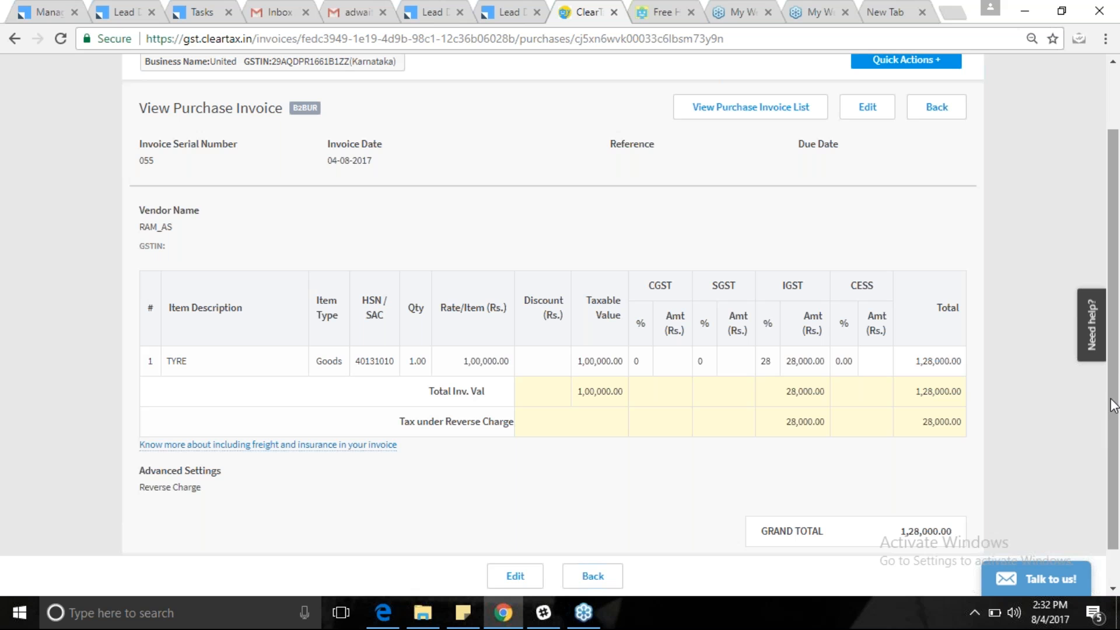
Review invoice 055's TYRE line and scroll back to the top of the page.
left_click_drag(1118, 369, 1118, 411)
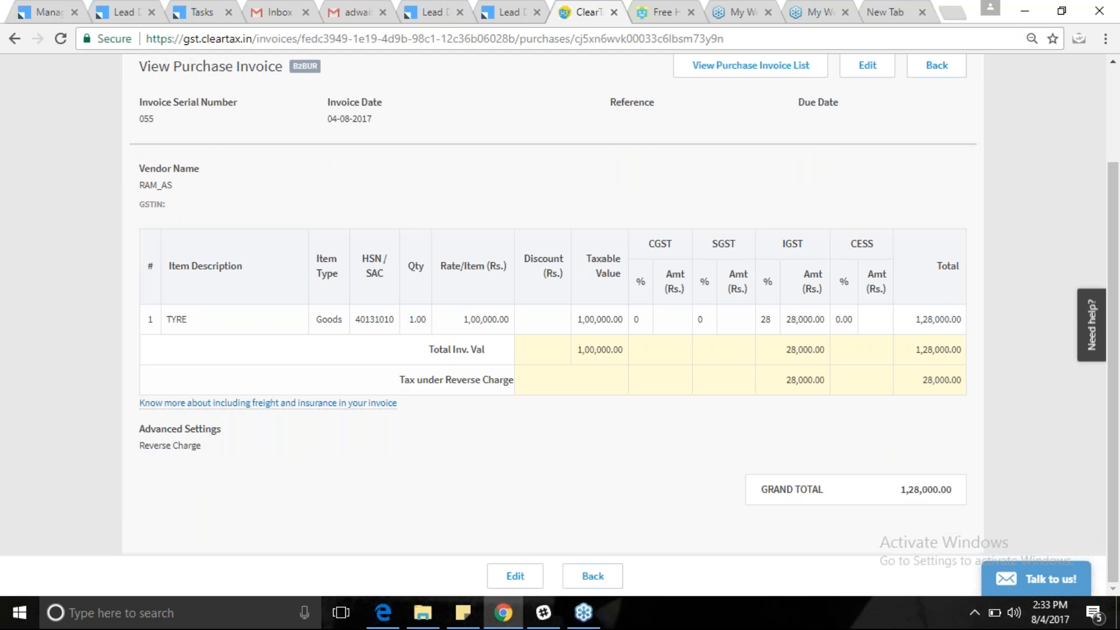
left_click(665, 625)
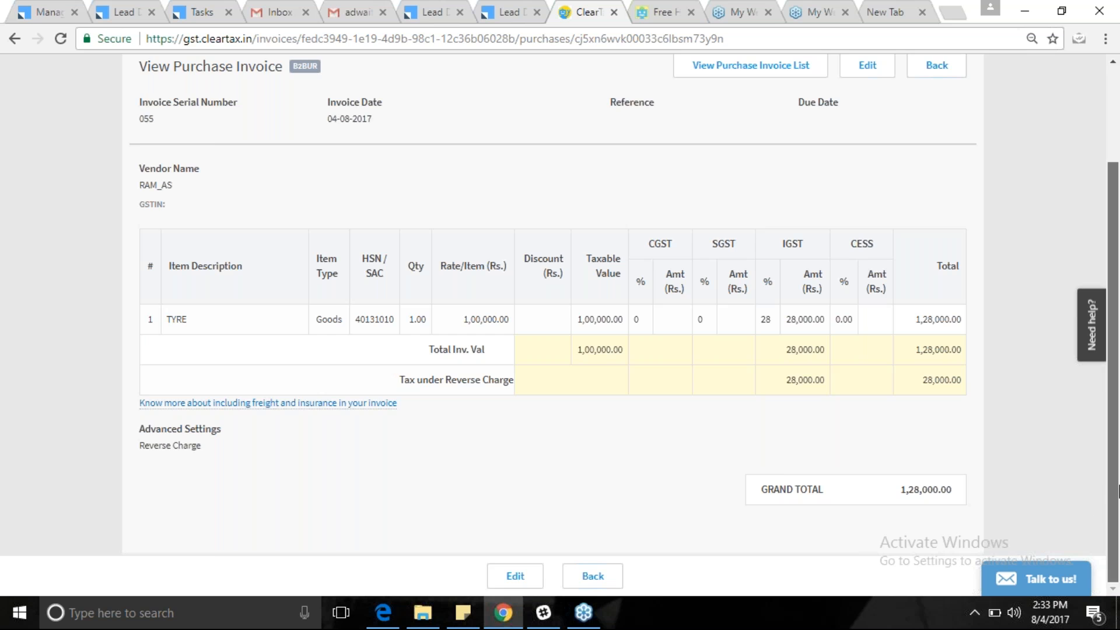
left_click_drag(1118, 426, 1118, 330)
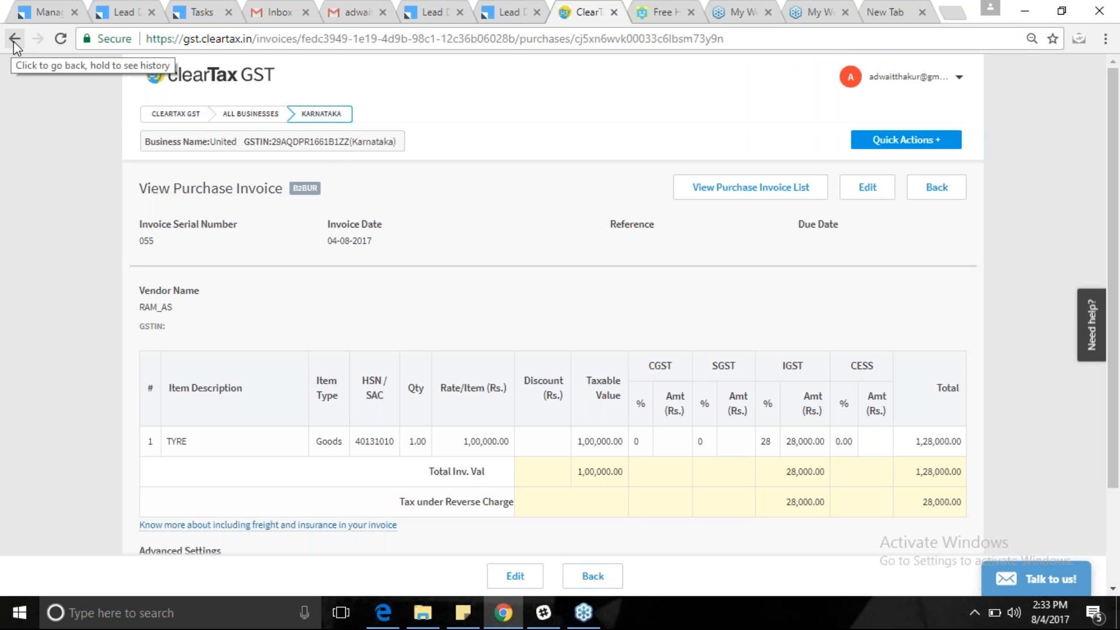
Open a blank vendor credit/debit note from Quick Actions, scroll through it, then return to invoice 055.
left_click(883, 146)
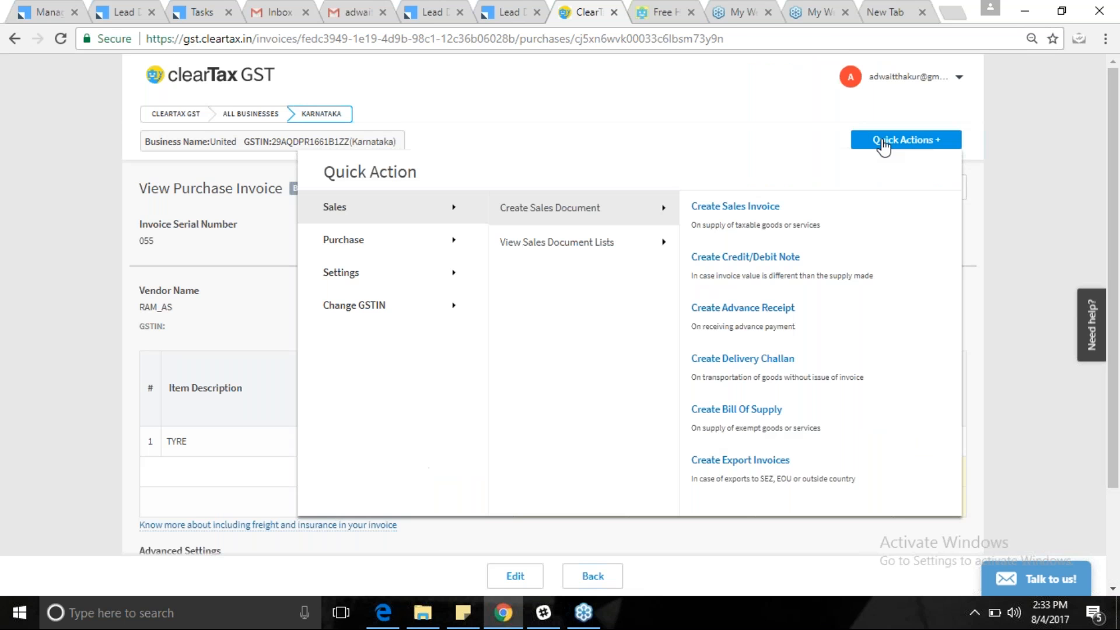
mouse_move(358, 247)
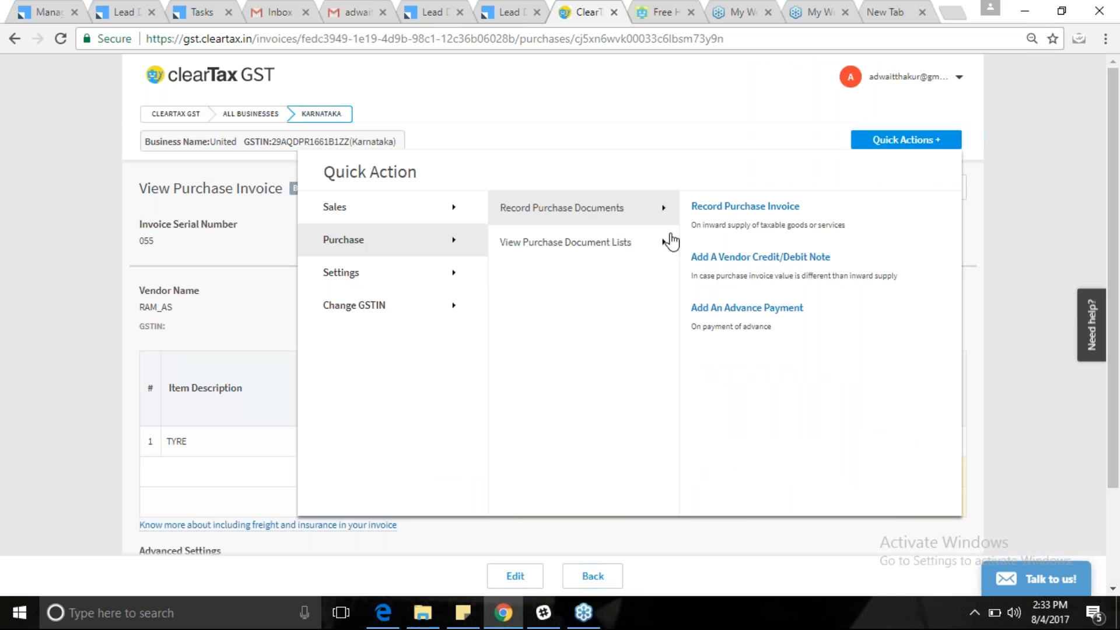
left_click(762, 257)
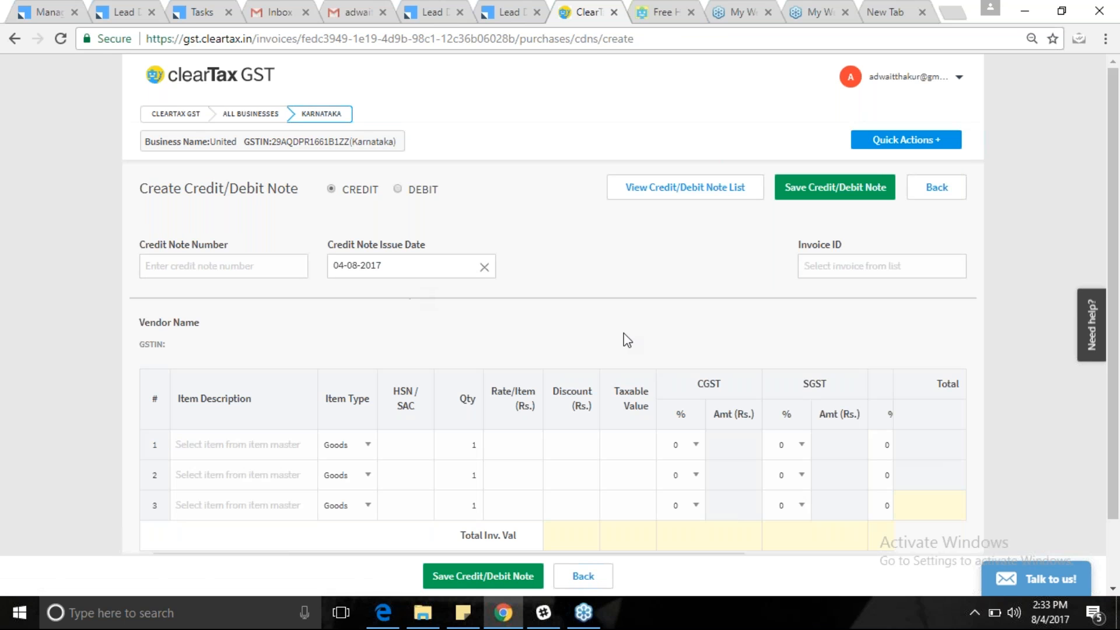
scroll(1115, 324, "down", 1)
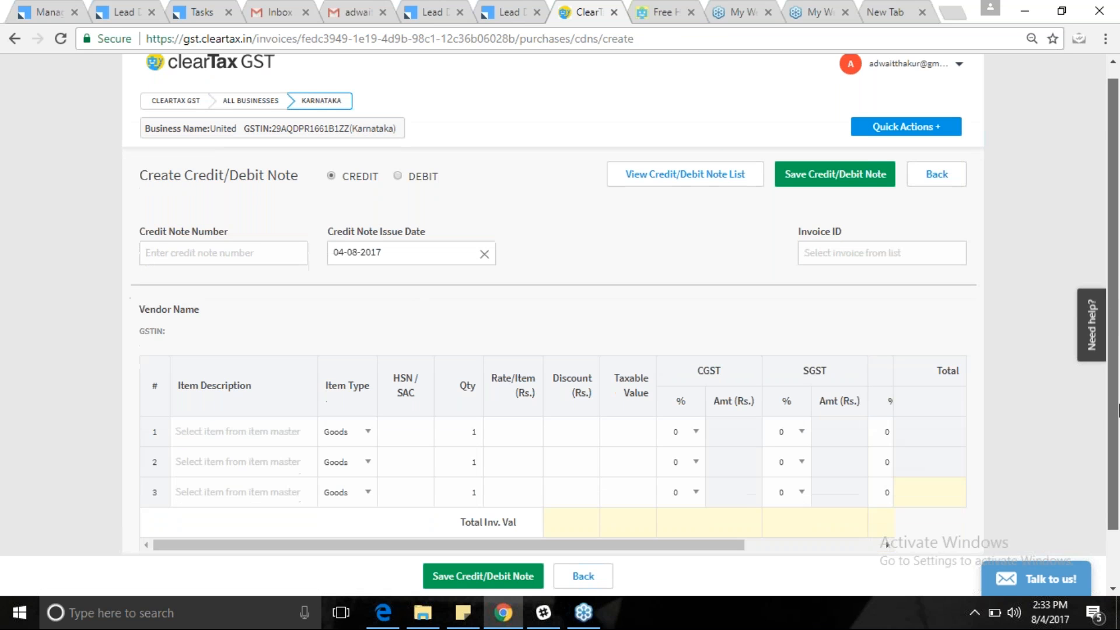
scroll(886, 544, "down", 1)
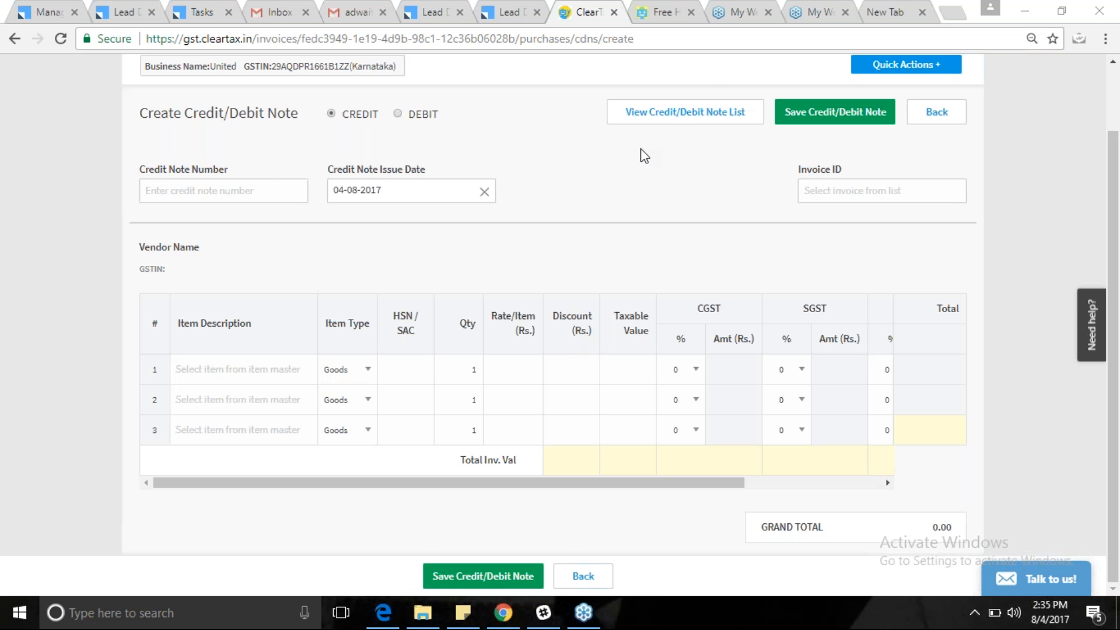
left_click(15, 39)
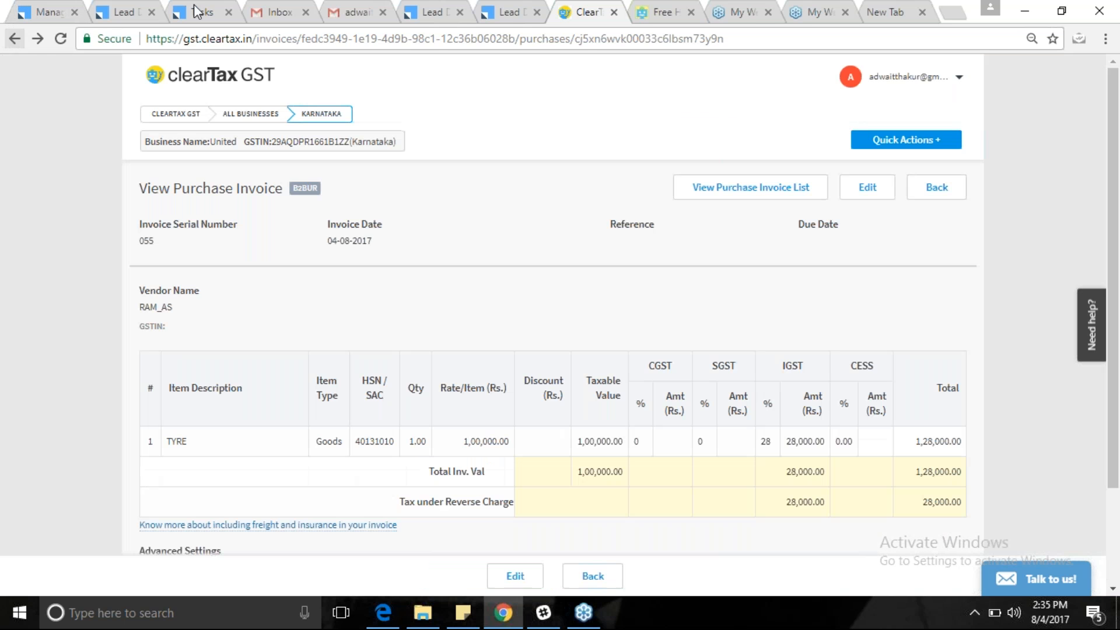
From All Businesses, open GST Returns for United's Karnataka GSTIN and review the Aug 2017 dashboard.
left_click(11, 44)
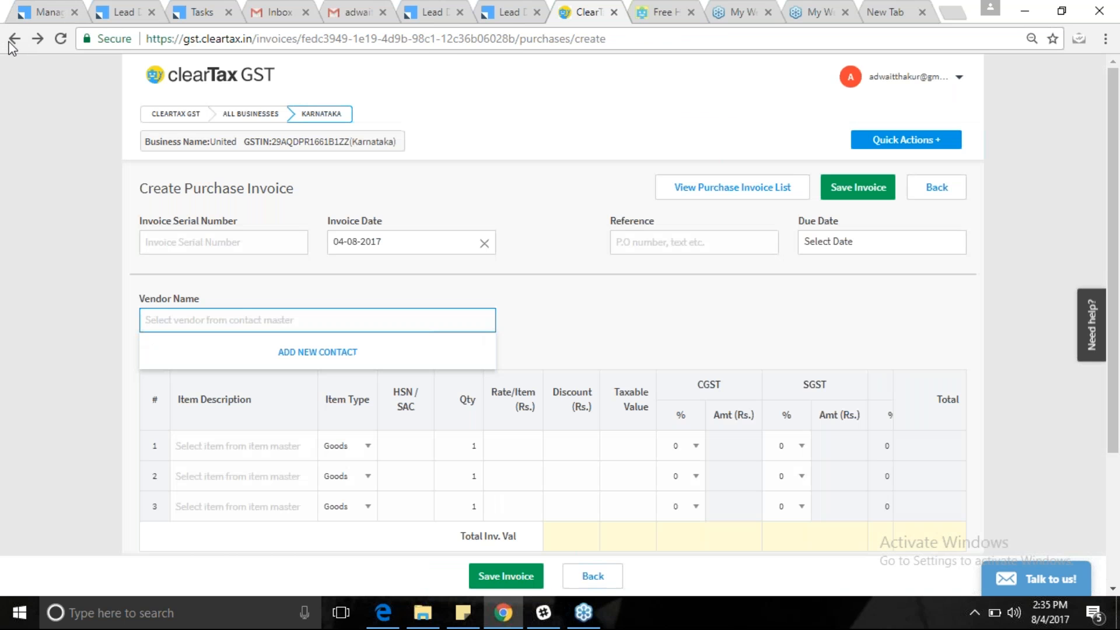
left_click(269, 116)
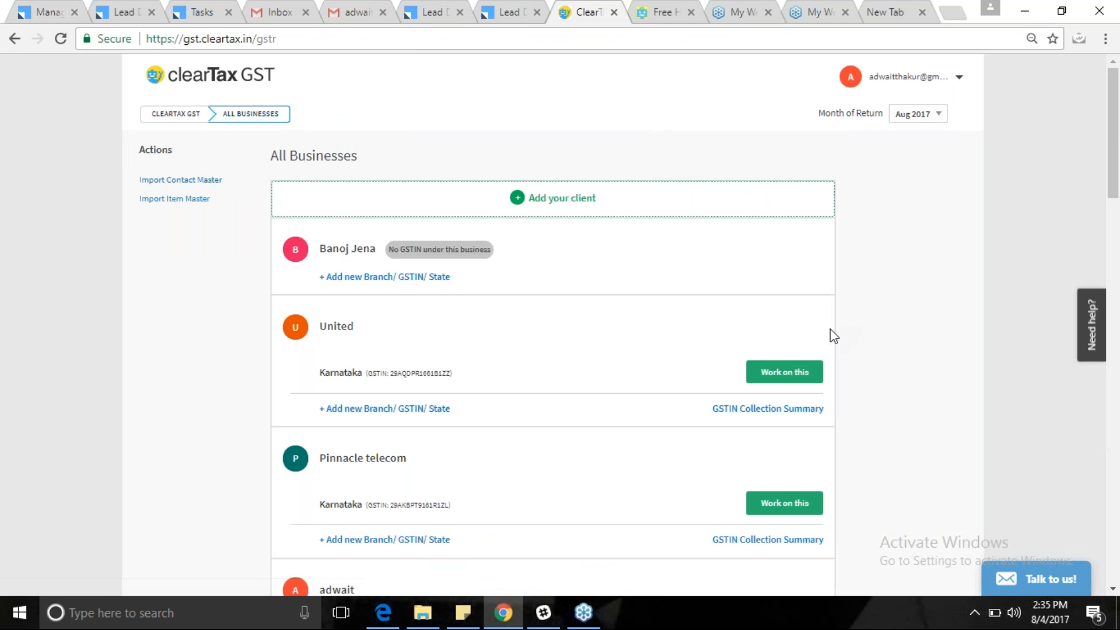
left_click(791, 373)
left_click(791, 375)
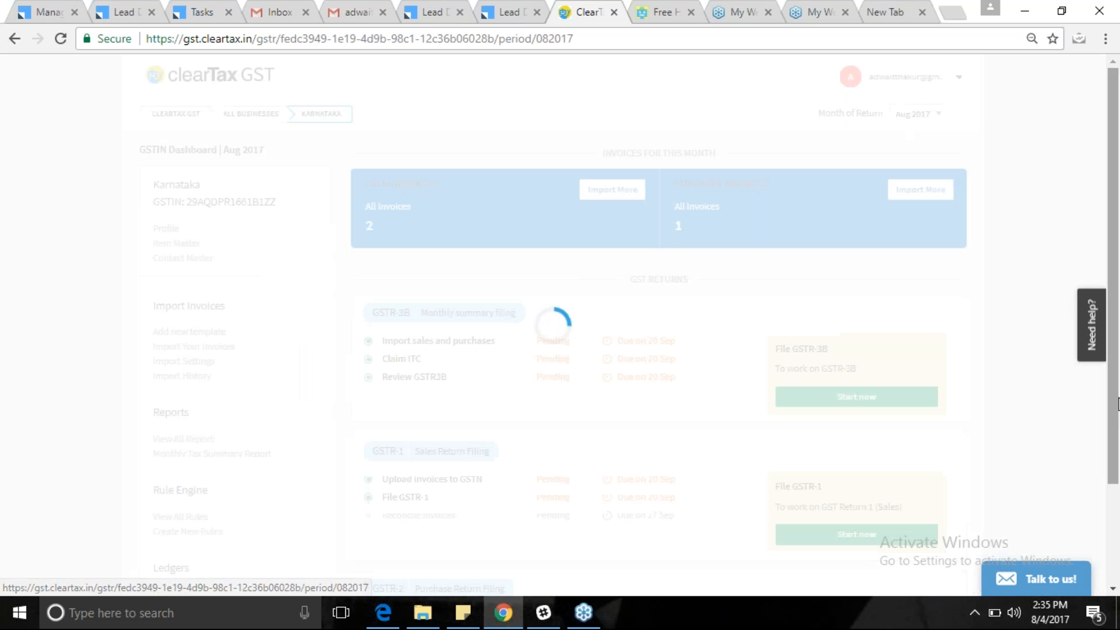
left_click_drag(1116, 404, 1116, 485)
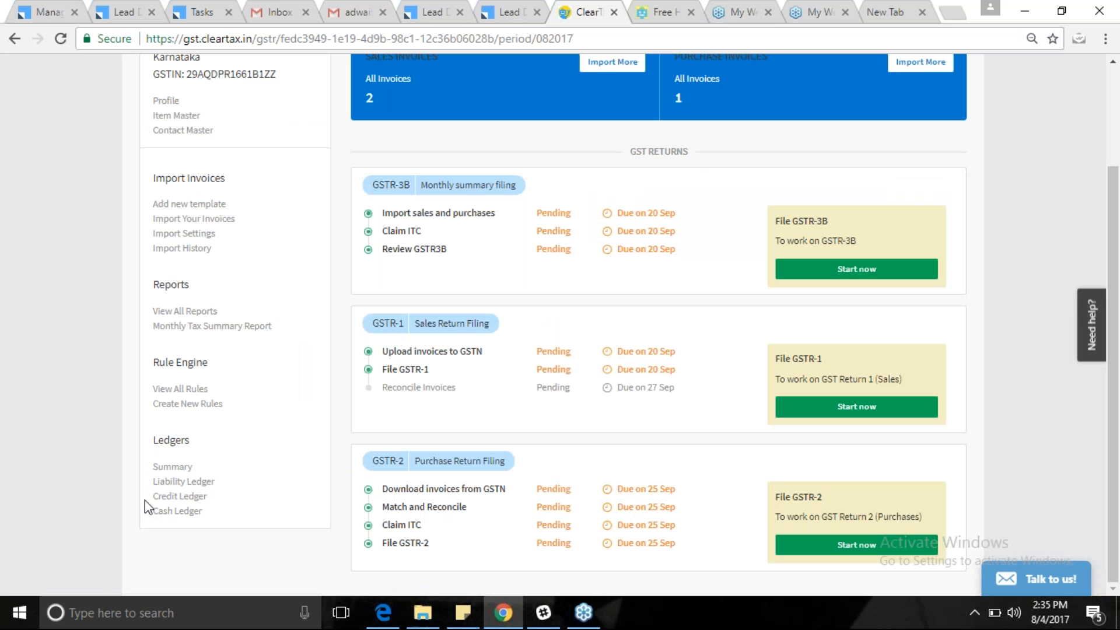
mouse_move(201, 476)
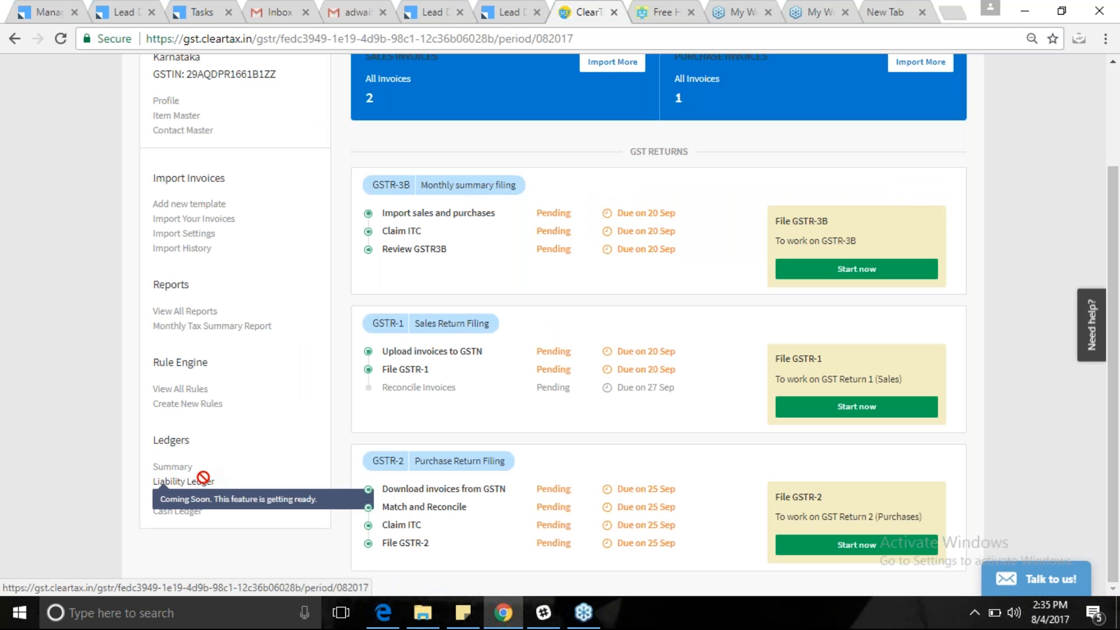
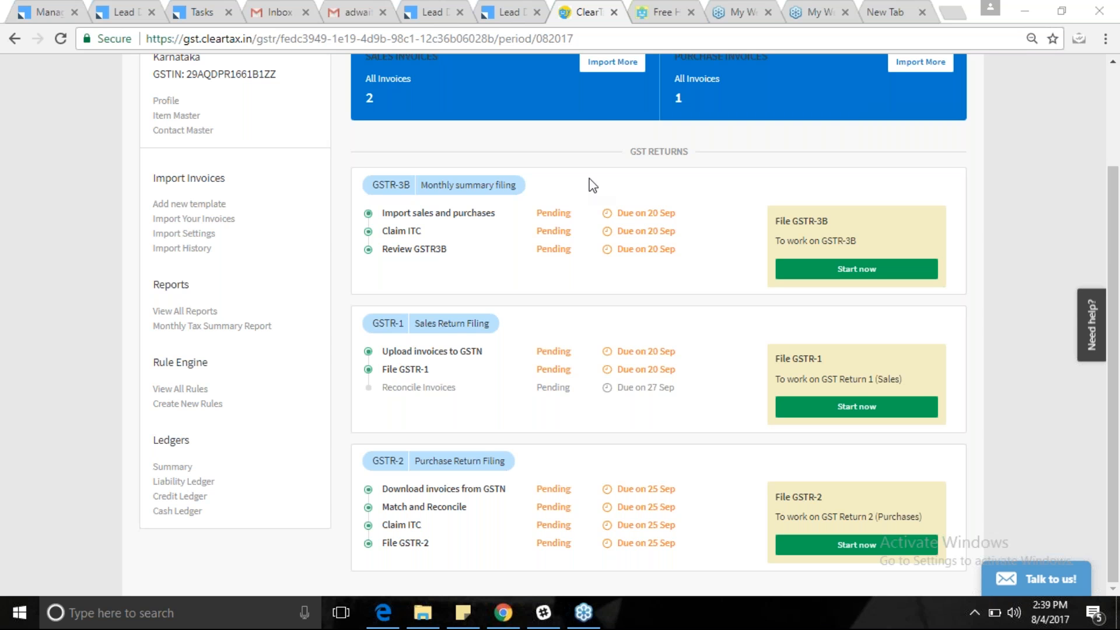
Scroll to the top of the Karnataka Aug 2017 dashboard and open the account dropdown.
left_click_drag(1114, 379, 773, 60)
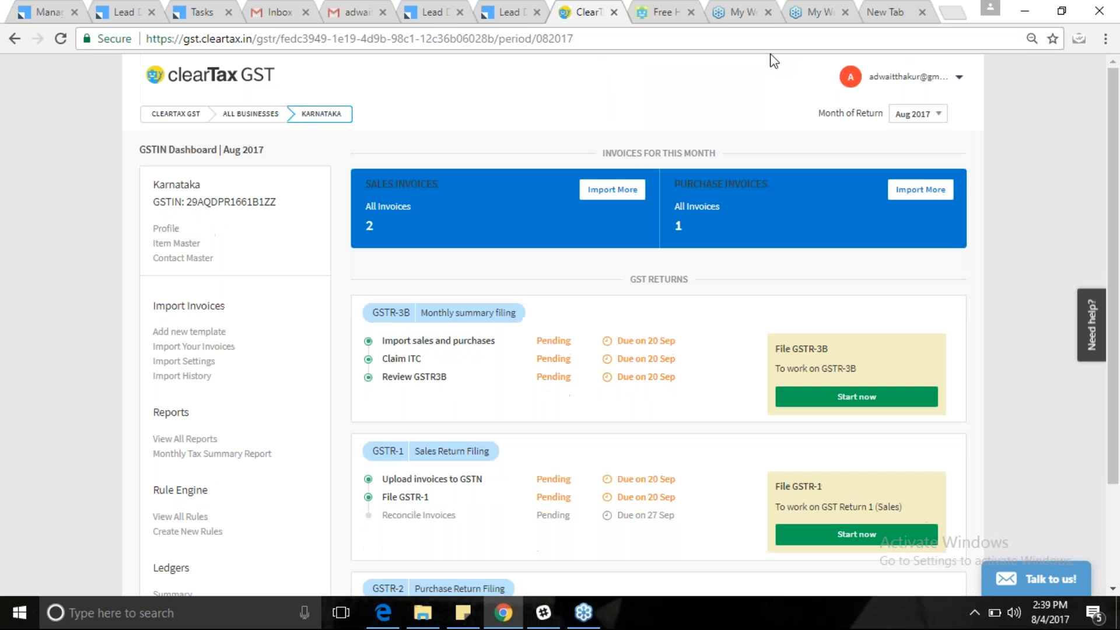
left_click(956, 77)
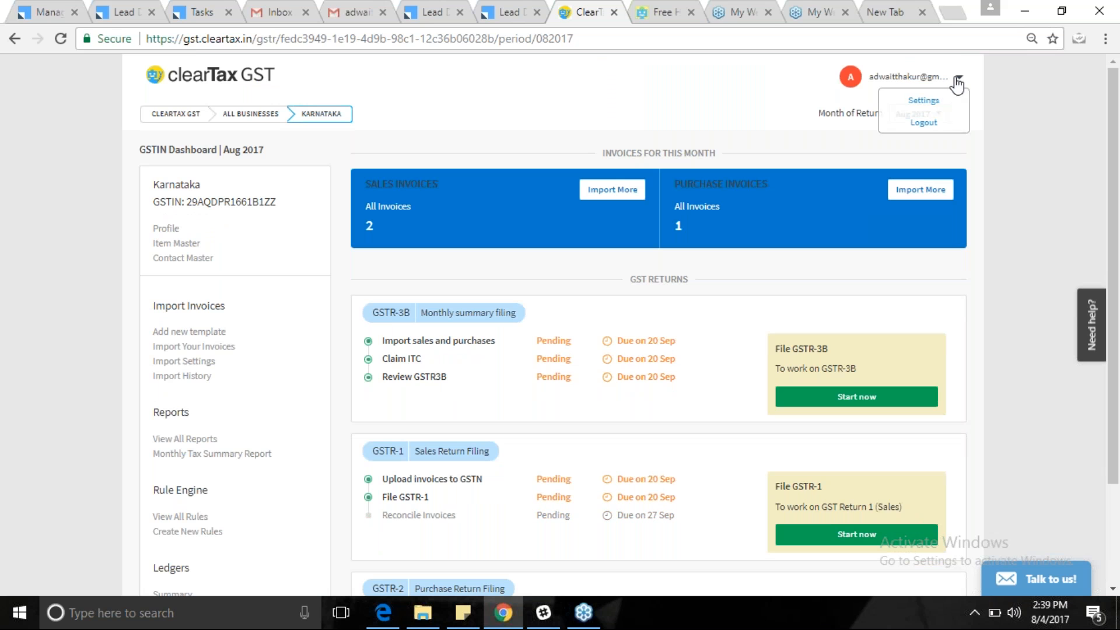
Go to Settings, pick a business, and view its List of Members.
left_click(926, 100)
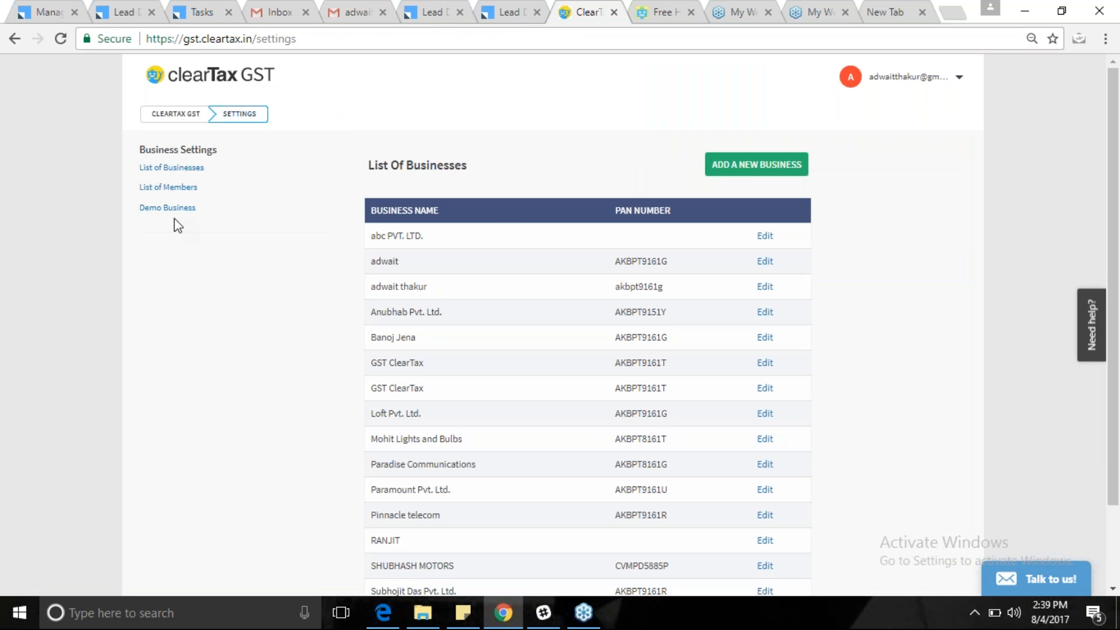
left_click(631, 266)
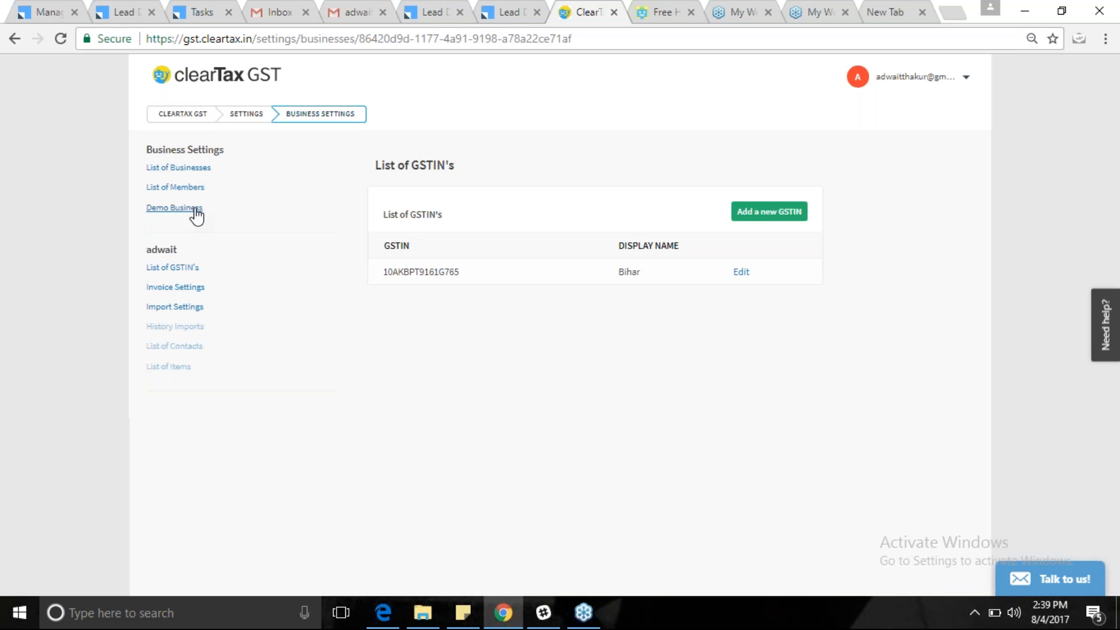
left_click(175, 186)
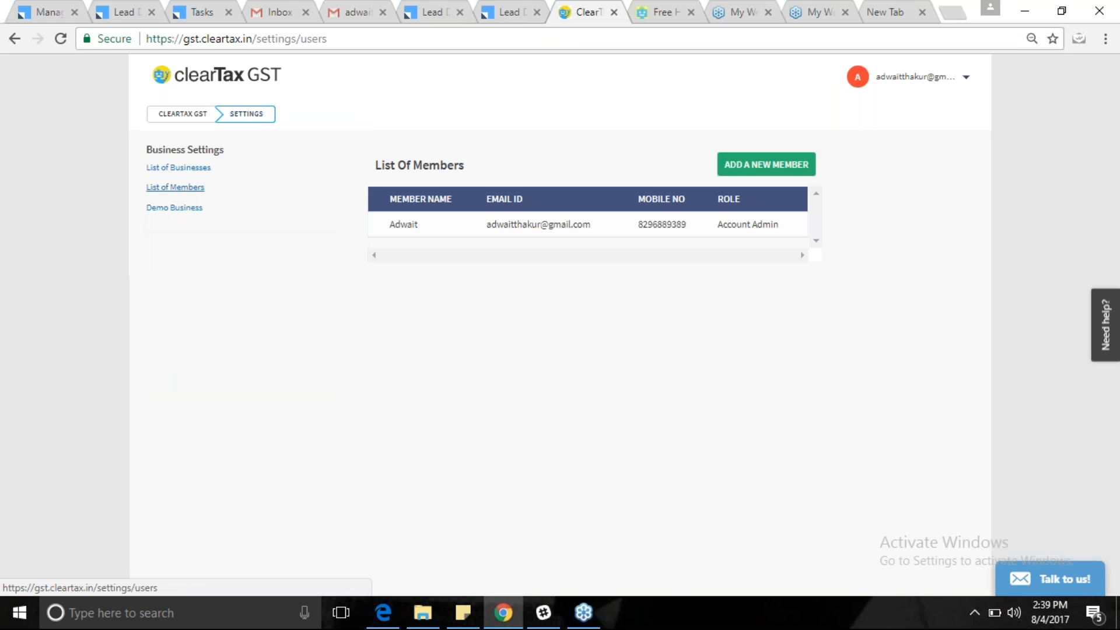
Start the 'Add a new team member' form and preview the available user roles.
left_click(764, 166)
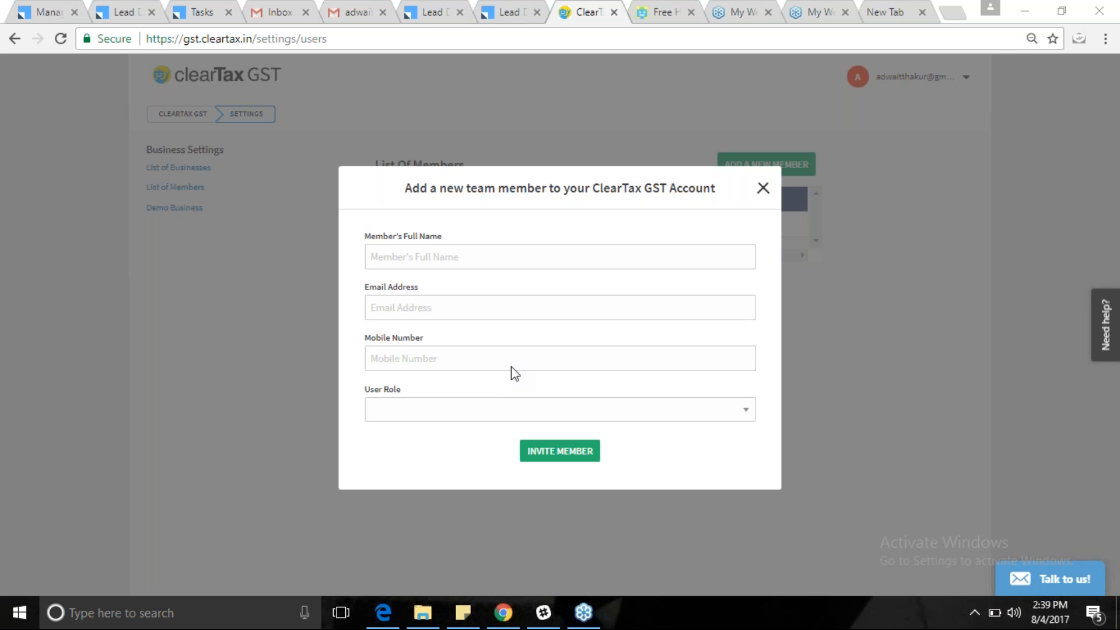
left_click(699, 413)
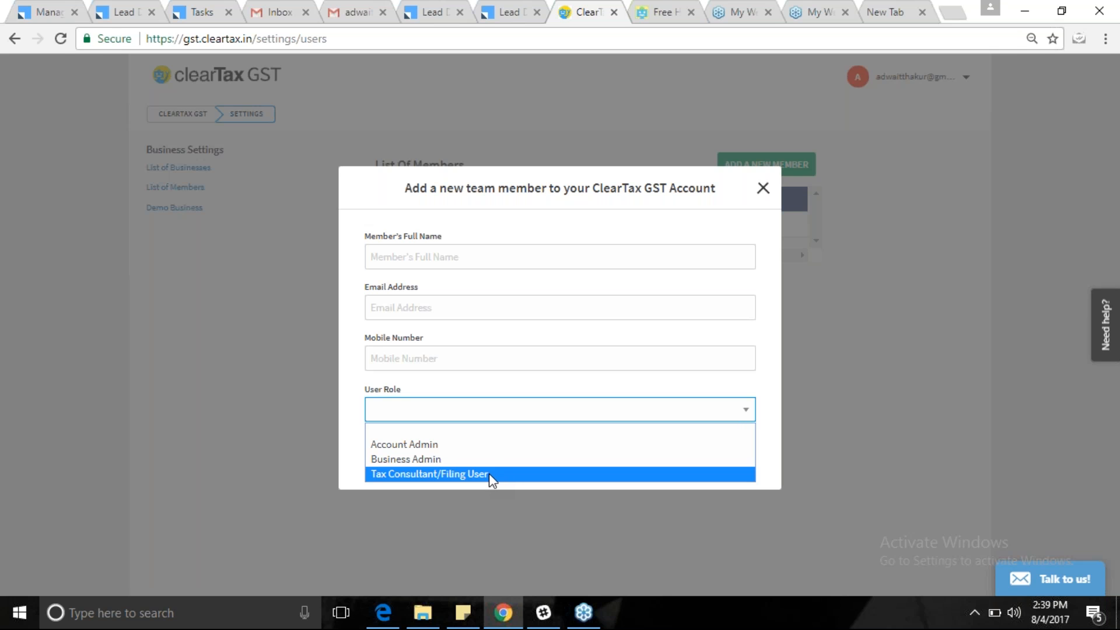
left_click(446, 252)
left_click(447, 252)
left_click(471, 407)
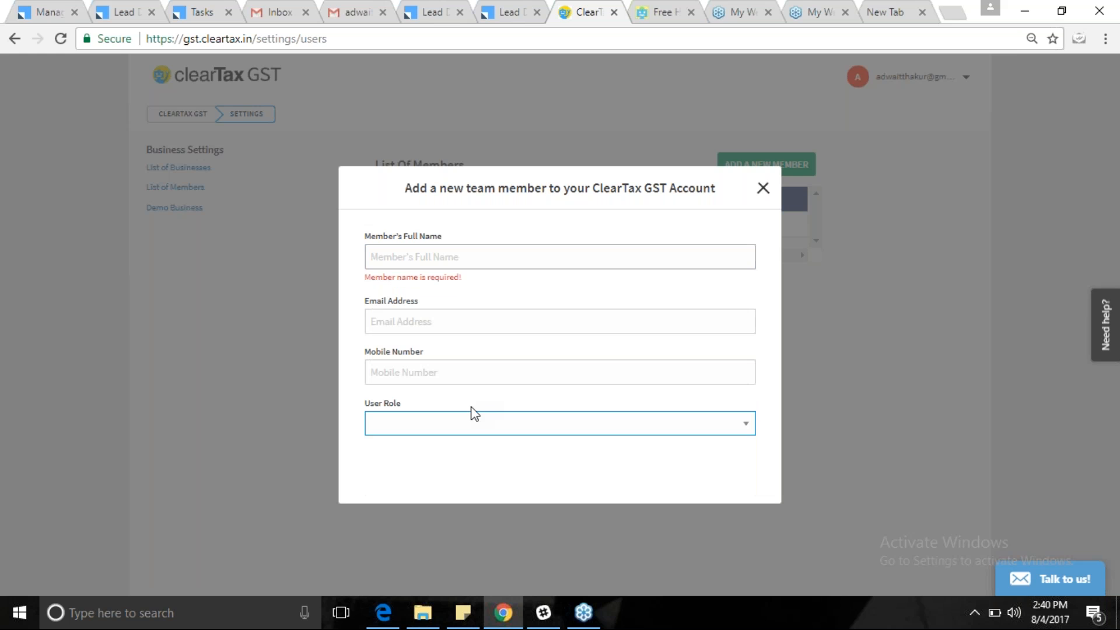
Try Account Admin and Business Admin, then settle on Tax Consultant/Filing User as the role.
left_click(473, 414)
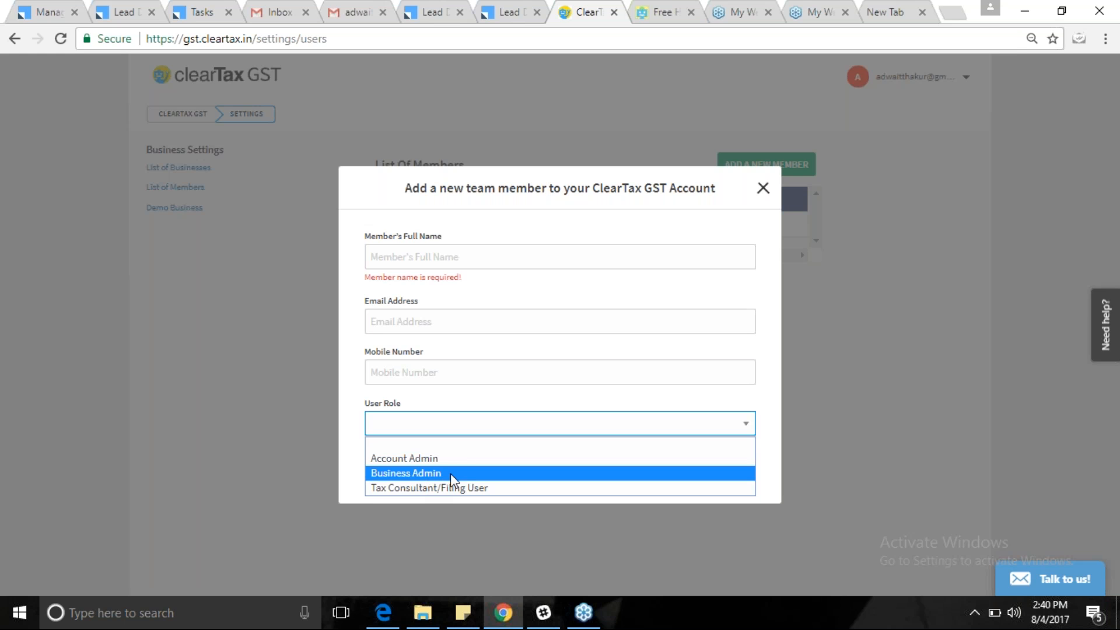
left_click(440, 460)
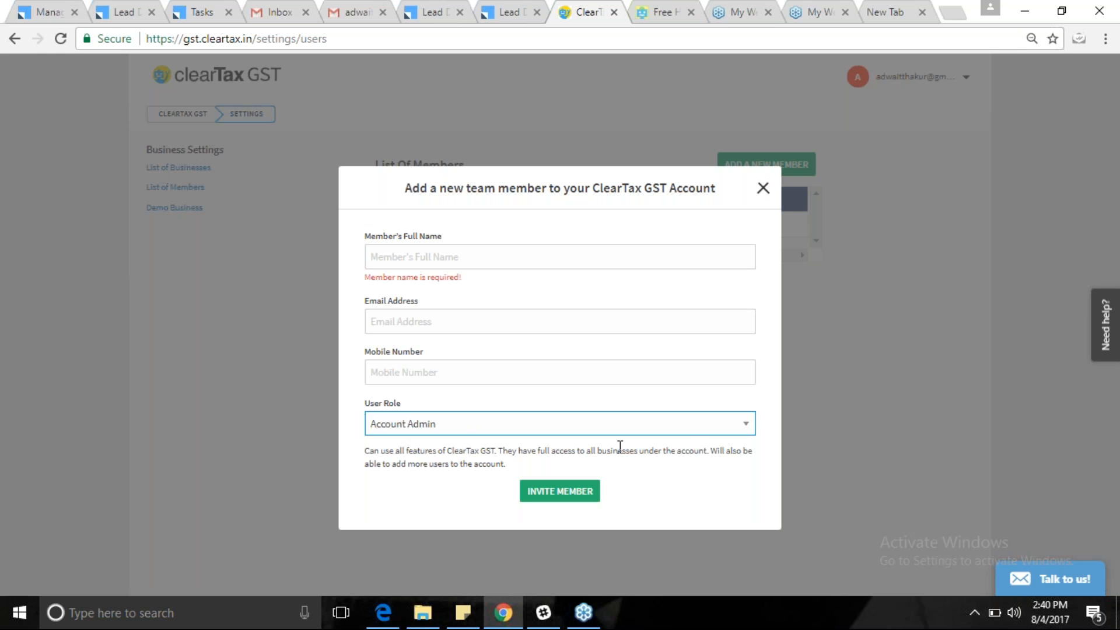
left_click(691, 424)
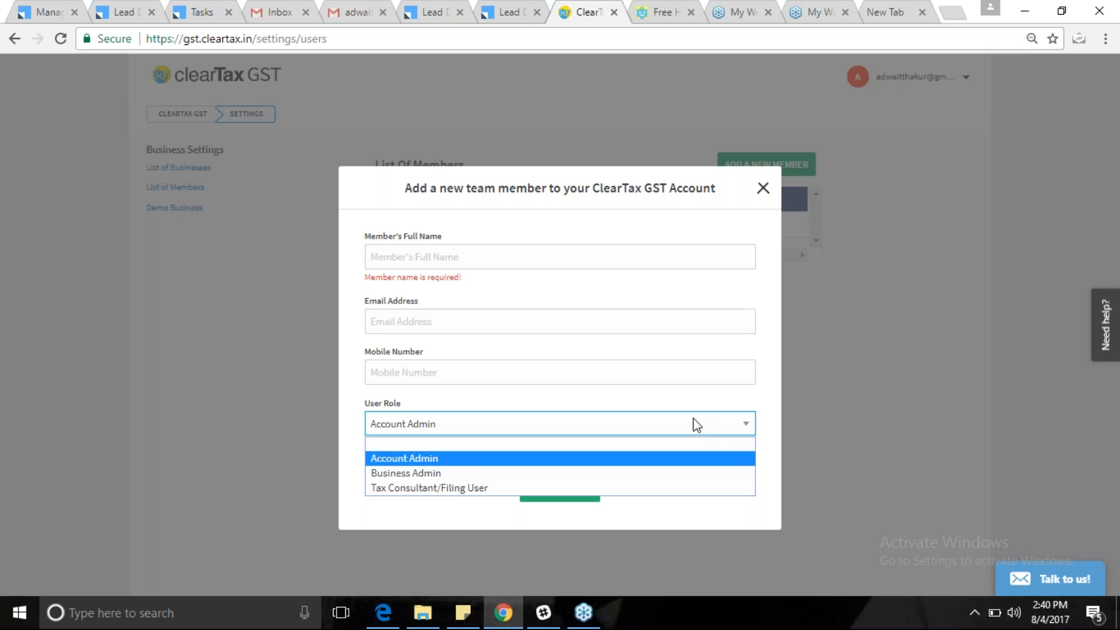
left_click(420, 472)
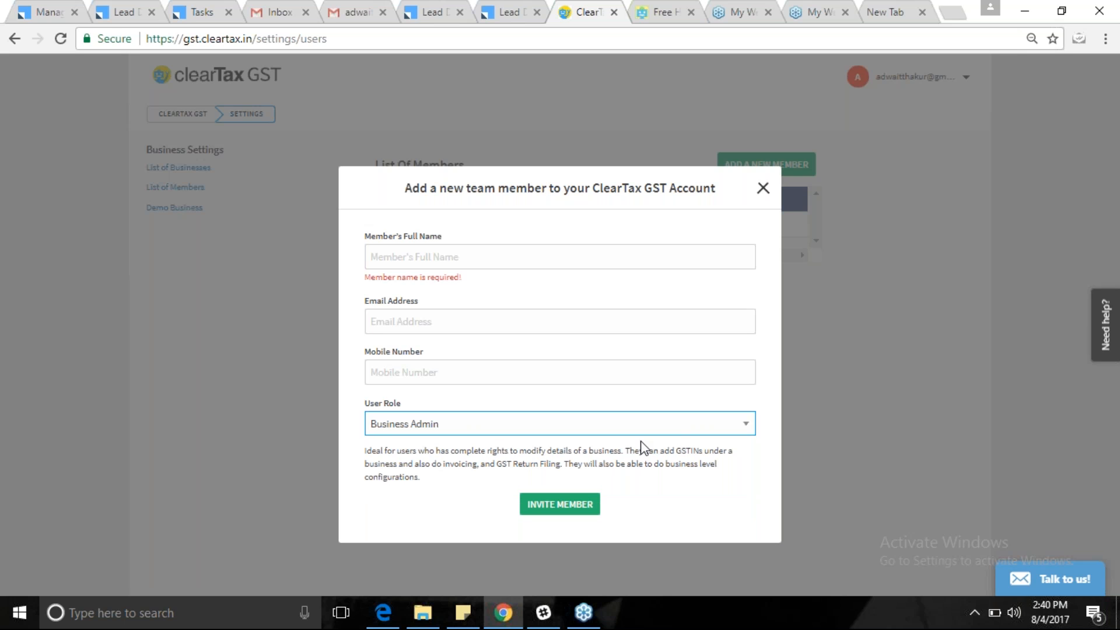
left_click(698, 429)
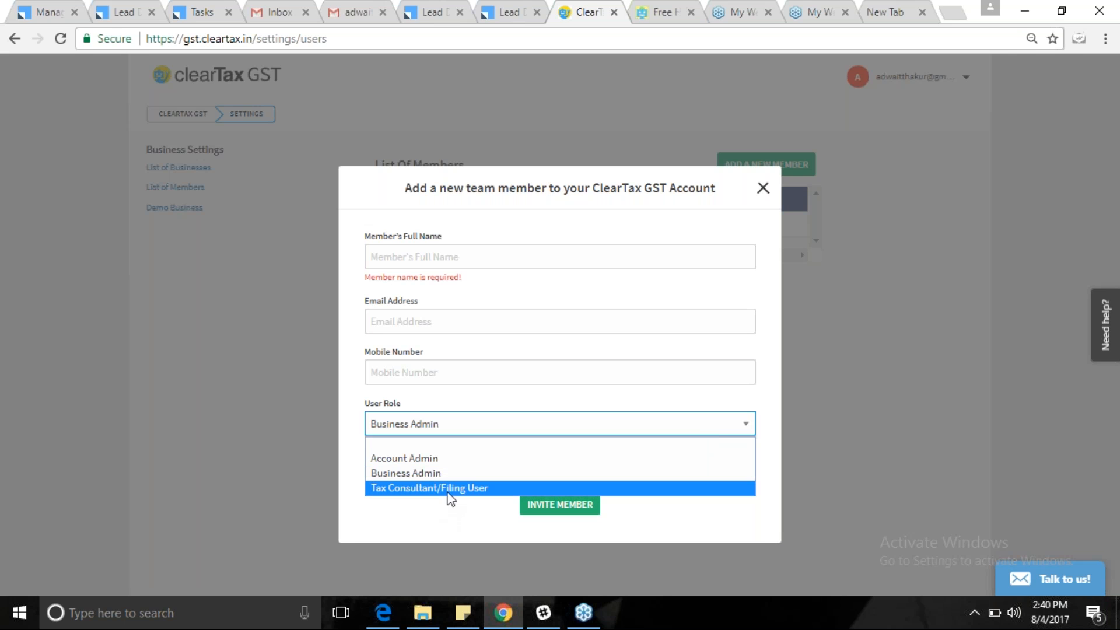
left_click(447, 495)
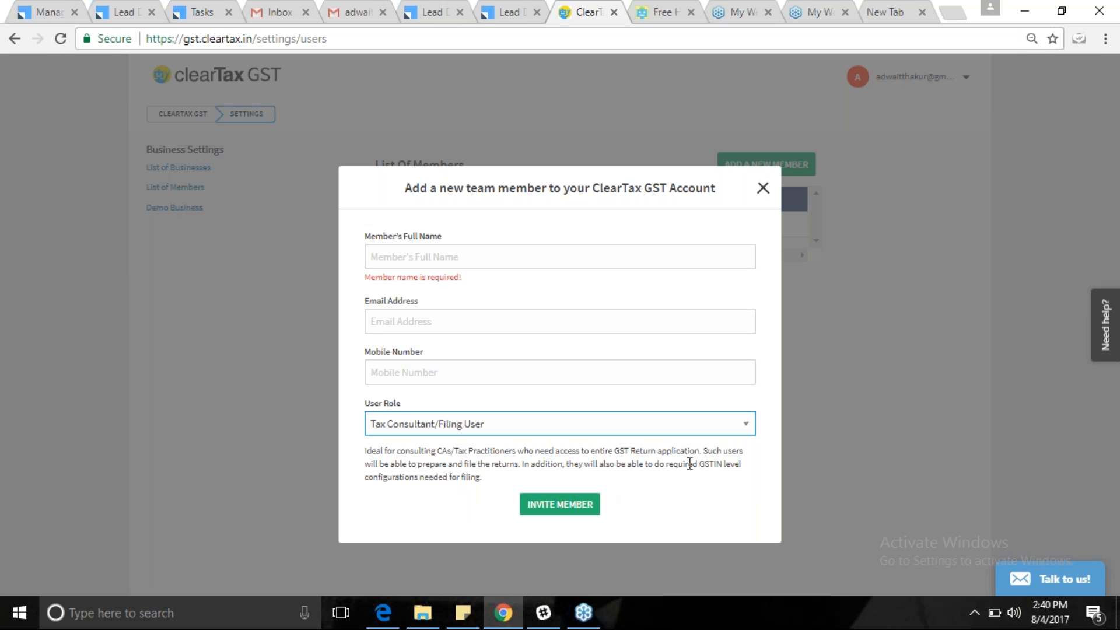
left_click(117, 278)
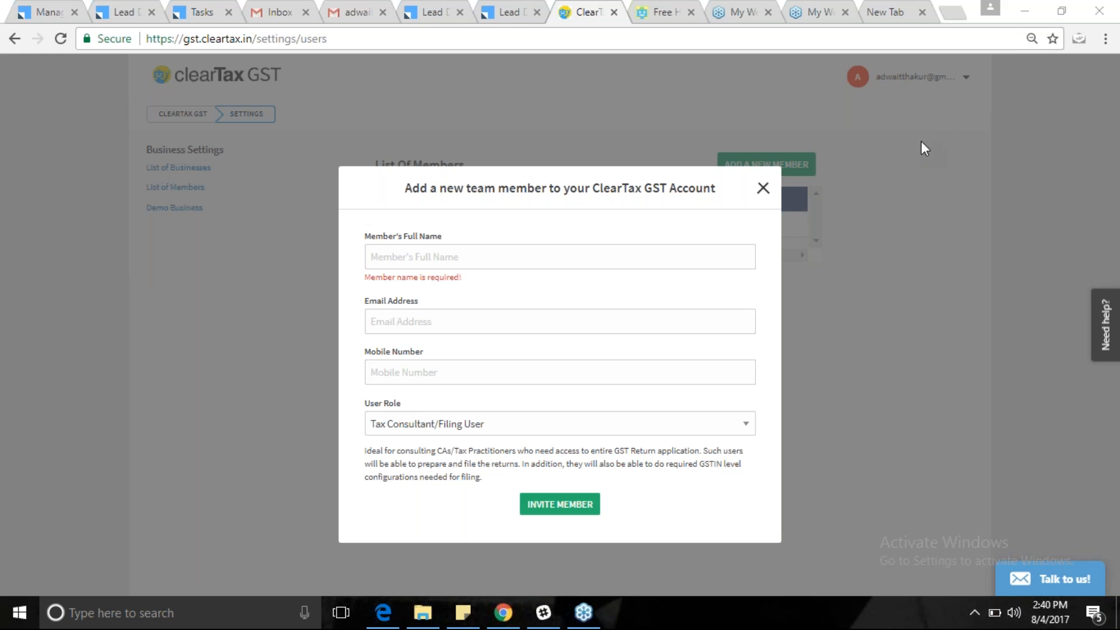
left_click(959, 113)
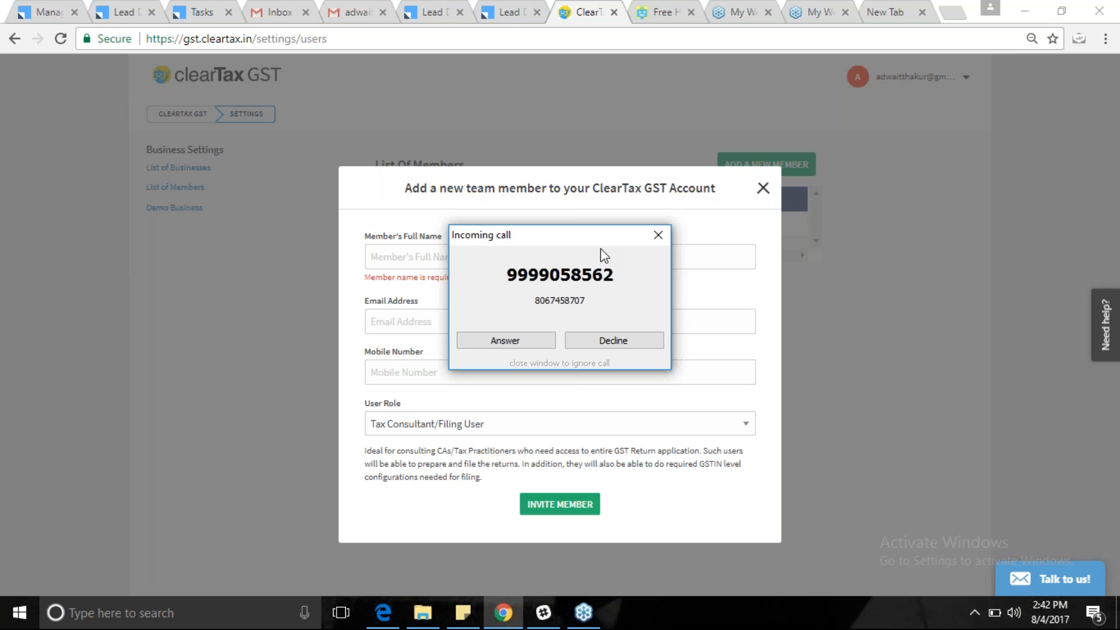
Close the Incoming call popup with its red X.
left_click(658, 235)
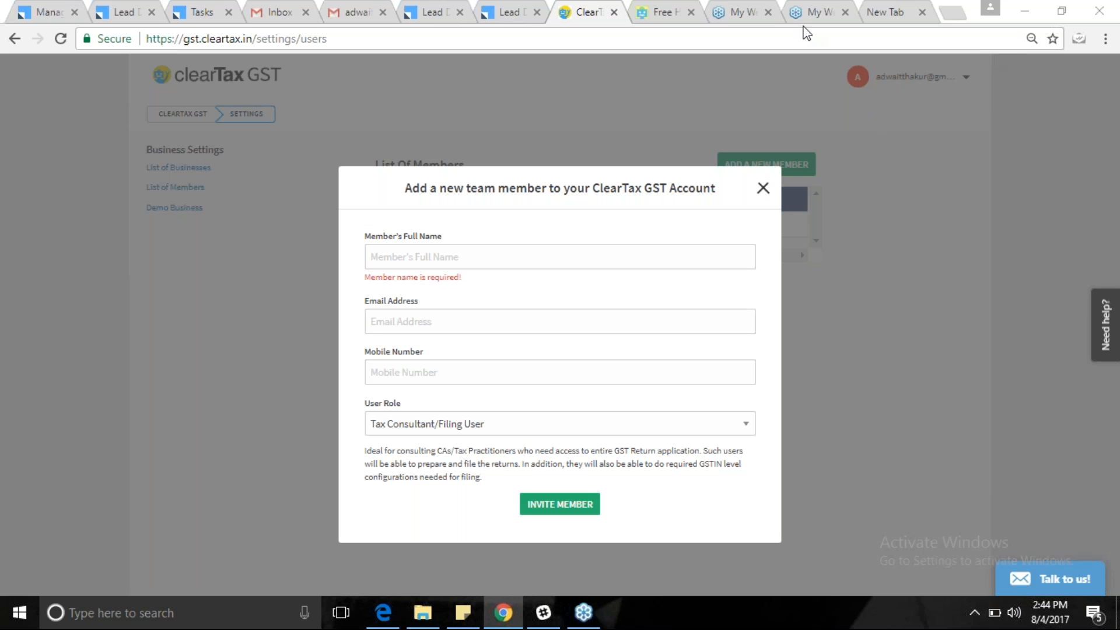
Keep Tax Consultant/Filing User as the role, then close the new-member dialog without inviting anyone.
left_click(579, 140)
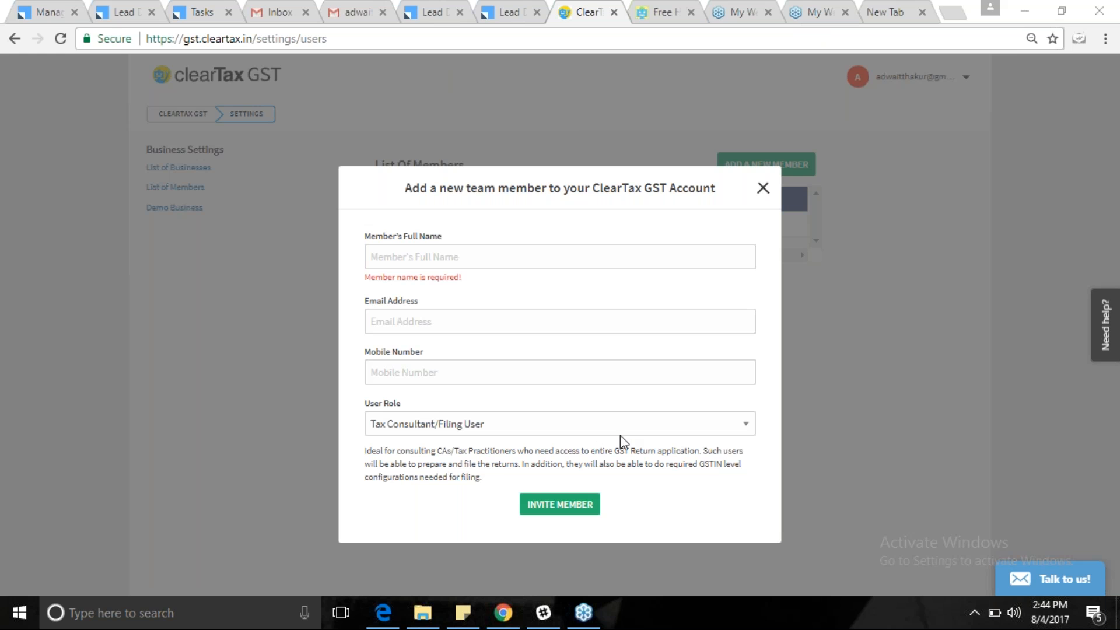
left_click(716, 430)
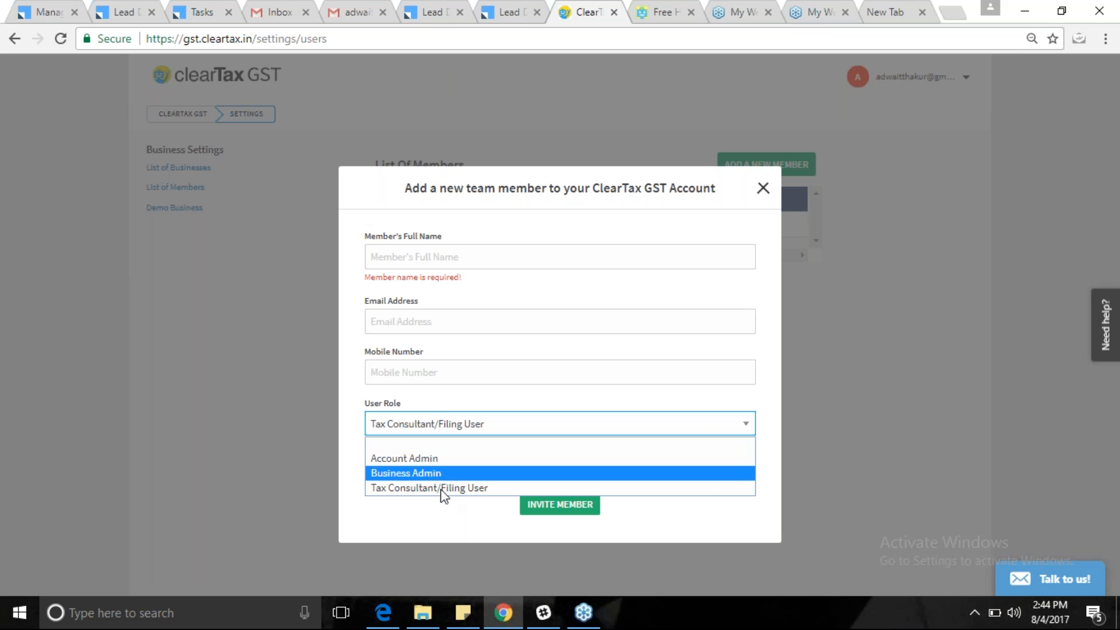
left_click(253, 438)
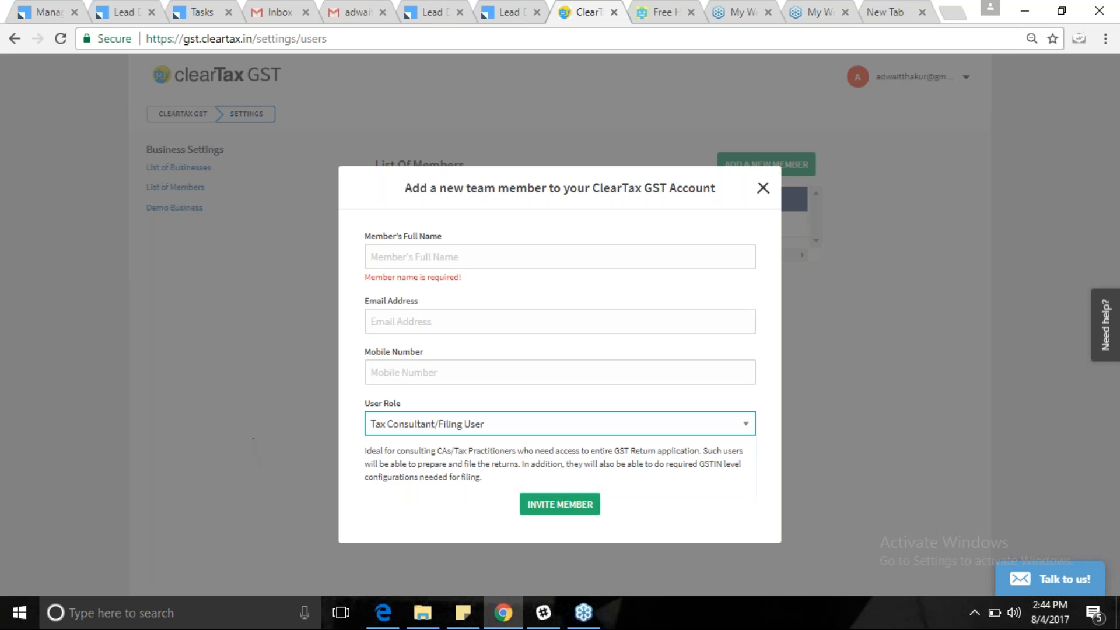
left_click(351, 17)
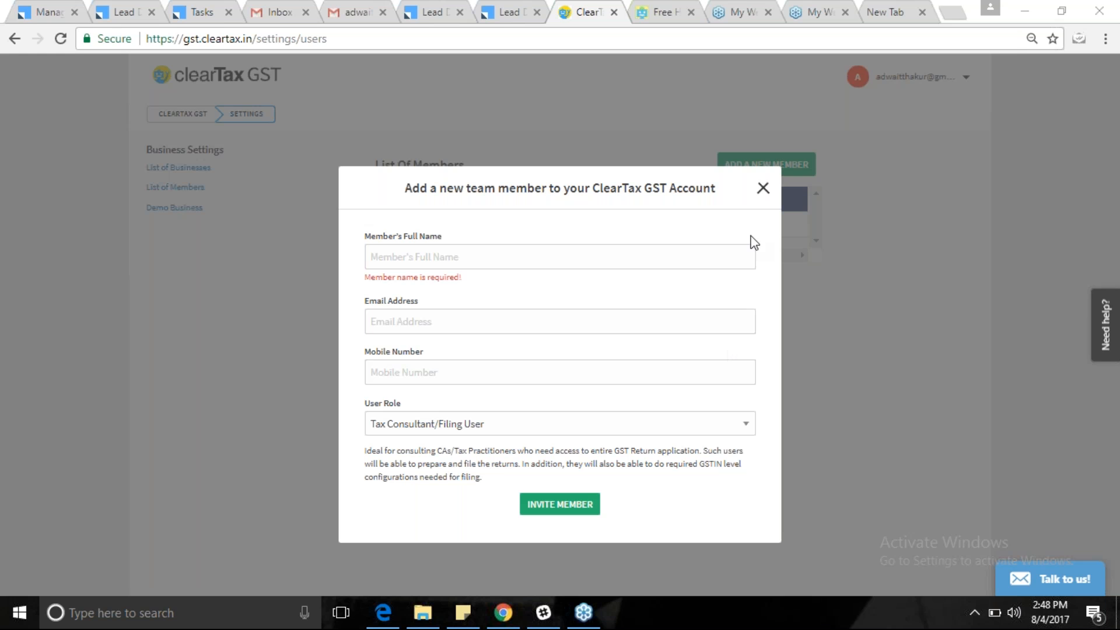
left_click(763, 189)
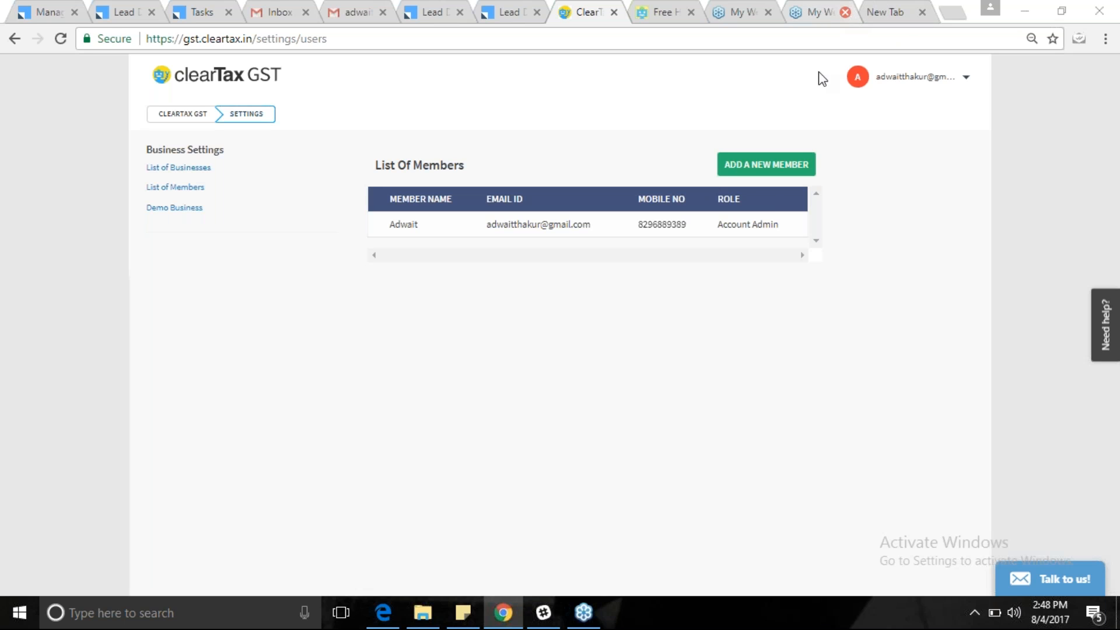
Show the List of Businesses and open one business's edit dialog, then cancel it unchanged.
left_click(190, 170)
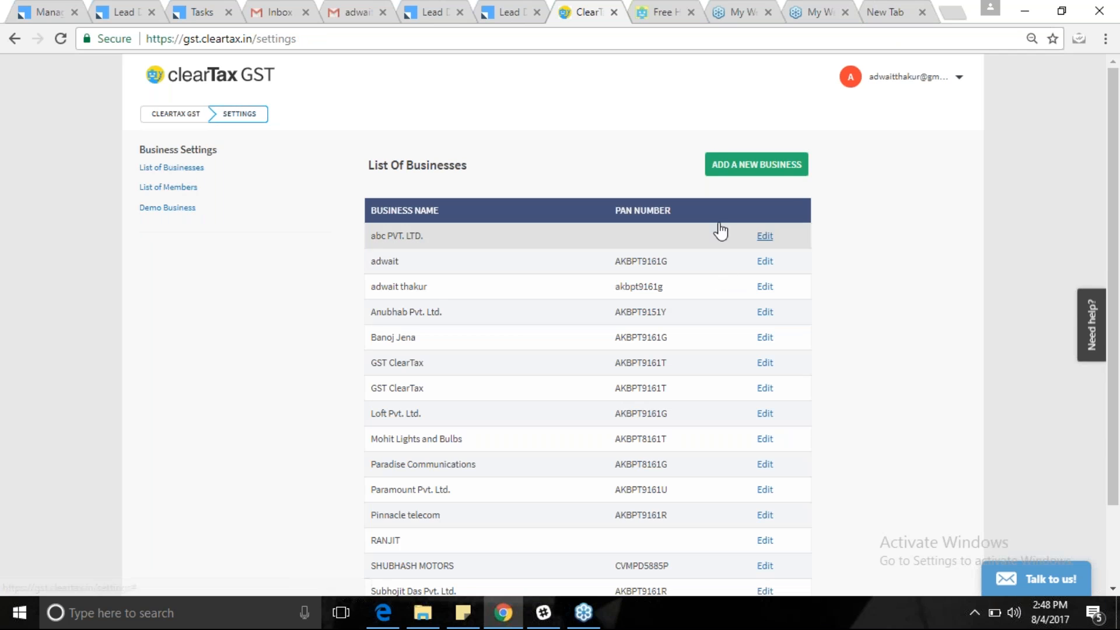
left_click(764, 261)
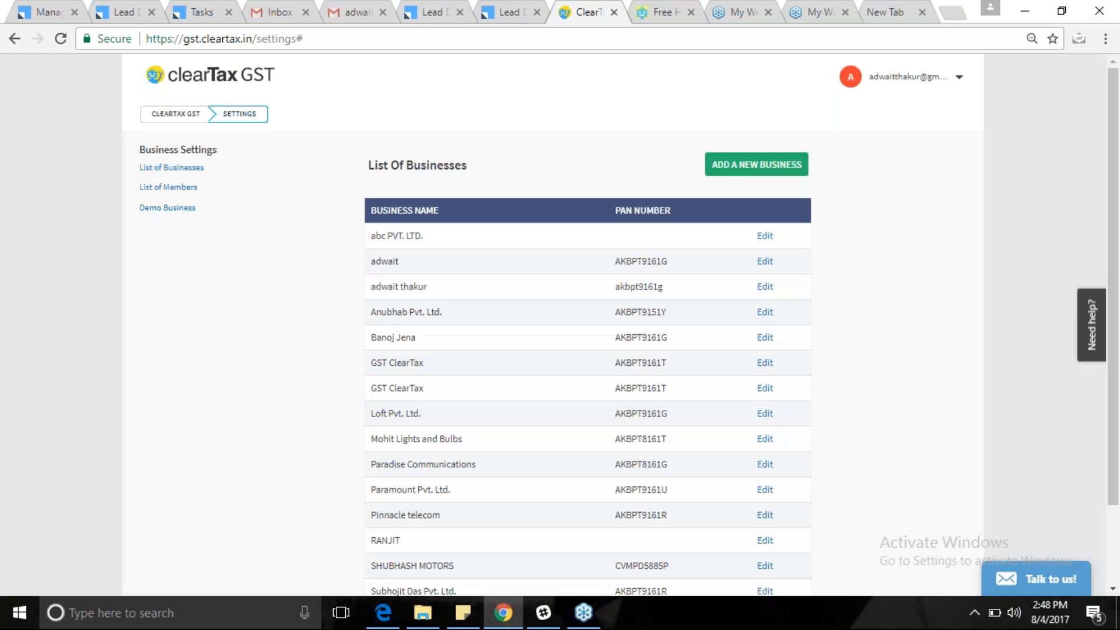
left_click(344, 384)
Open GST Returns for United's Karnataka GSTIN, glance at GSTR-1, then start GSTR-2 Purchase Return Filing.
left_click(172, 117)
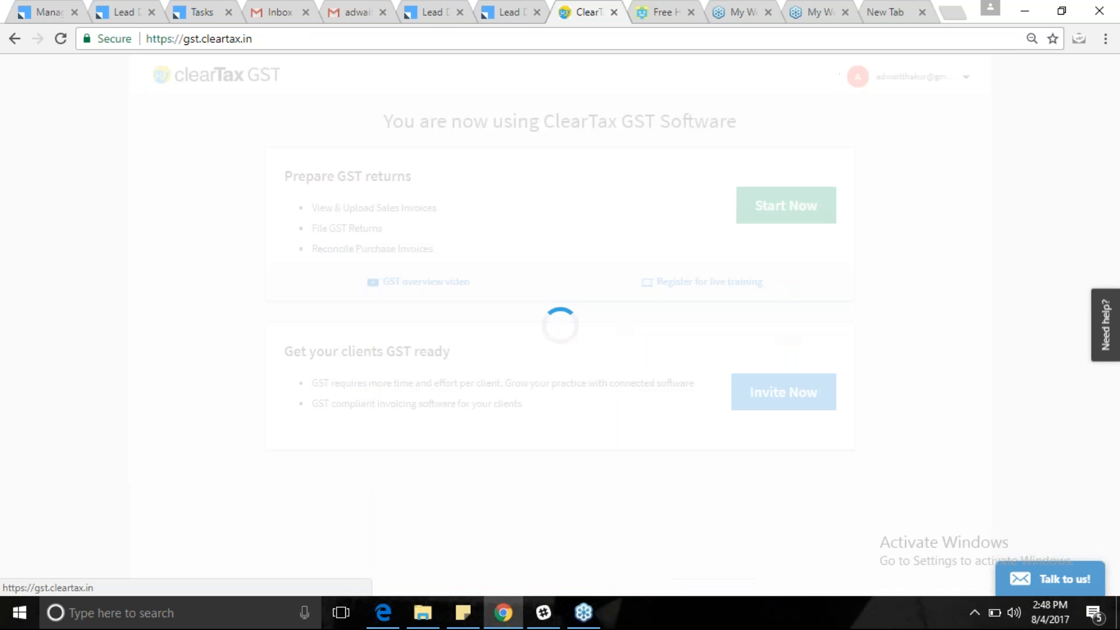
left_click(798, 208)
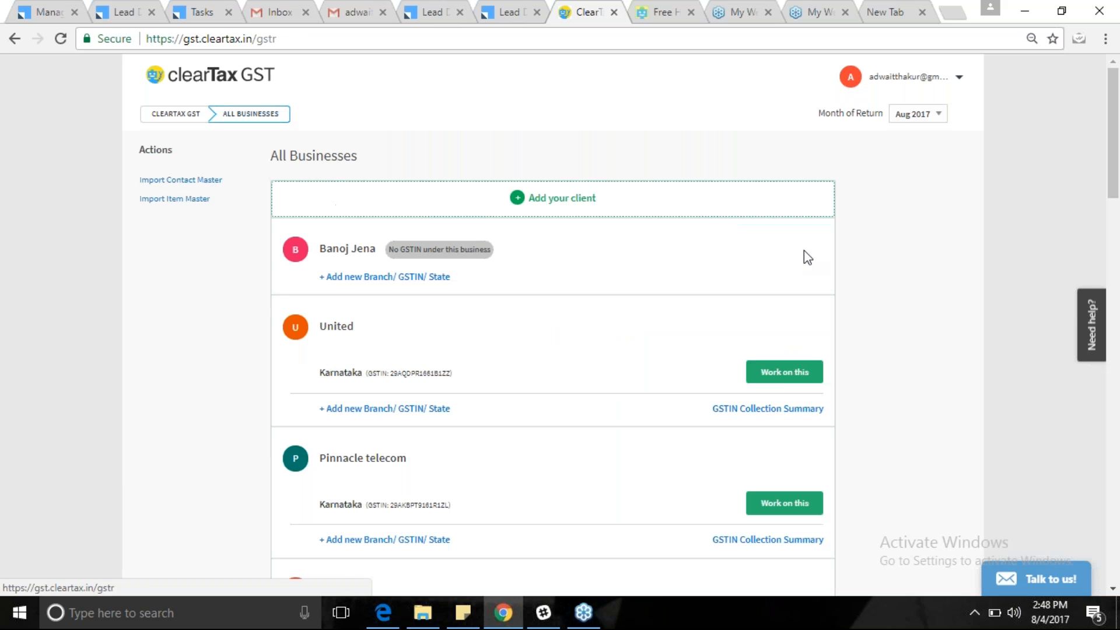
left_click(785, 380)
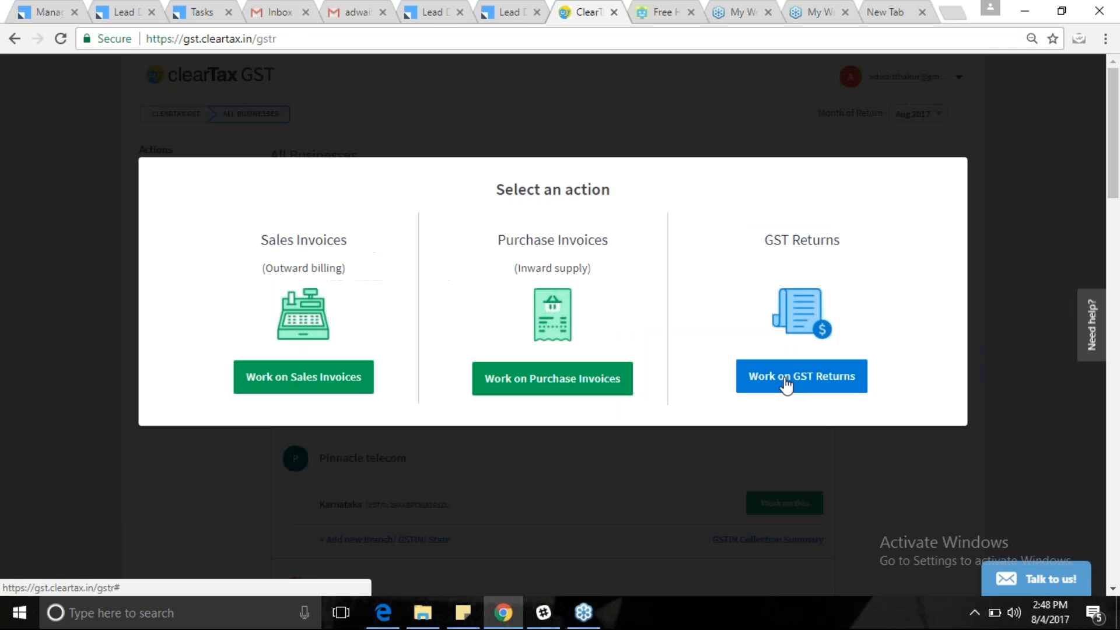
left_click(785, 382)
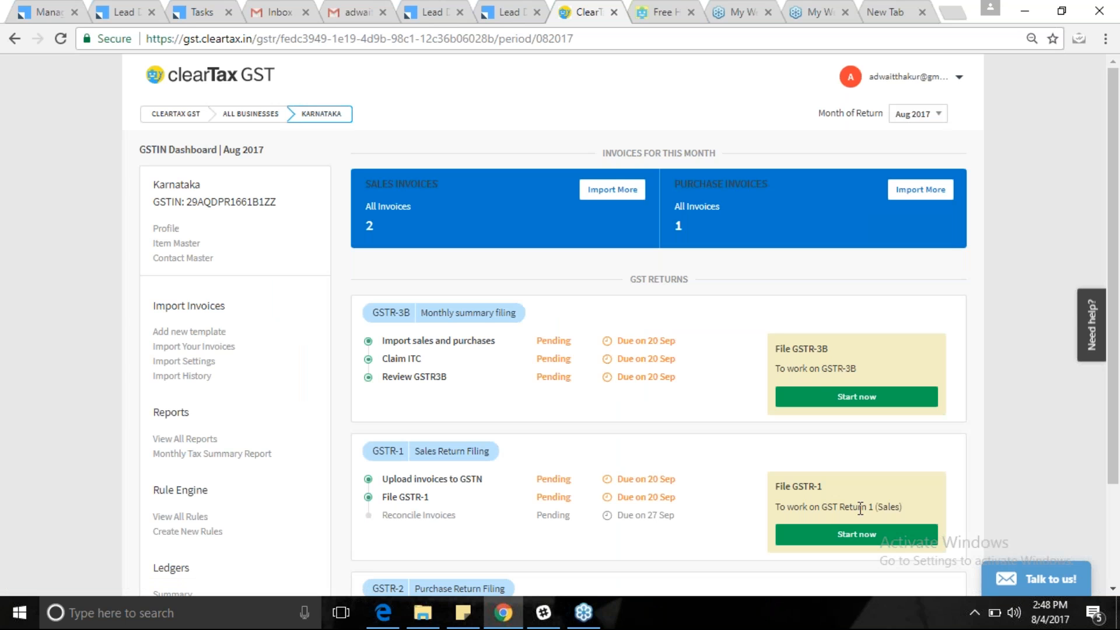
left_click(840, 534)
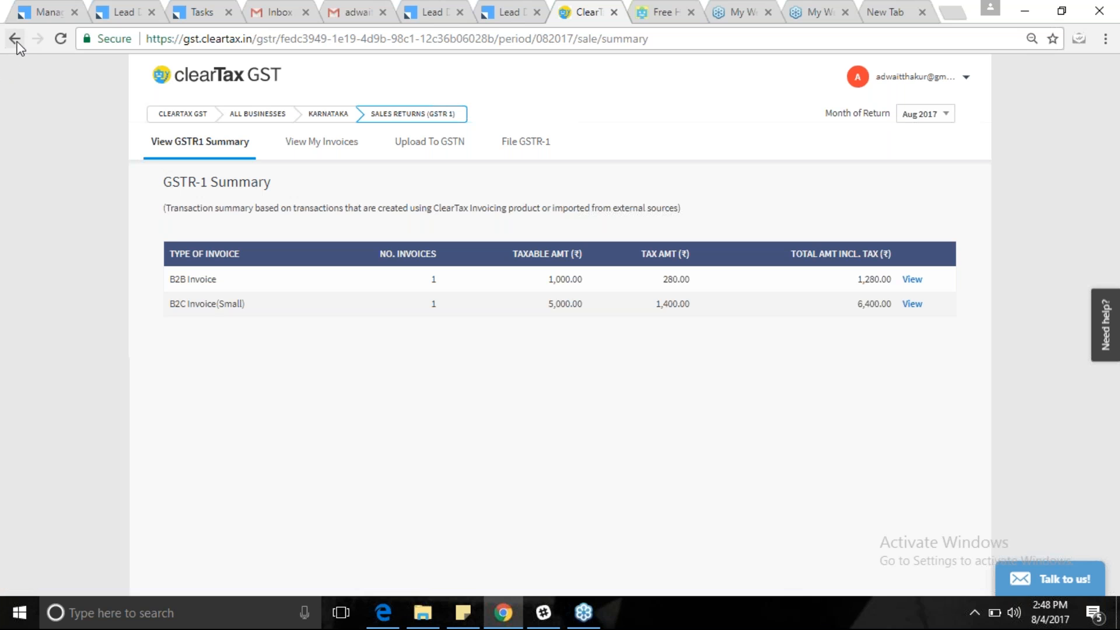
left_click(14, 40)
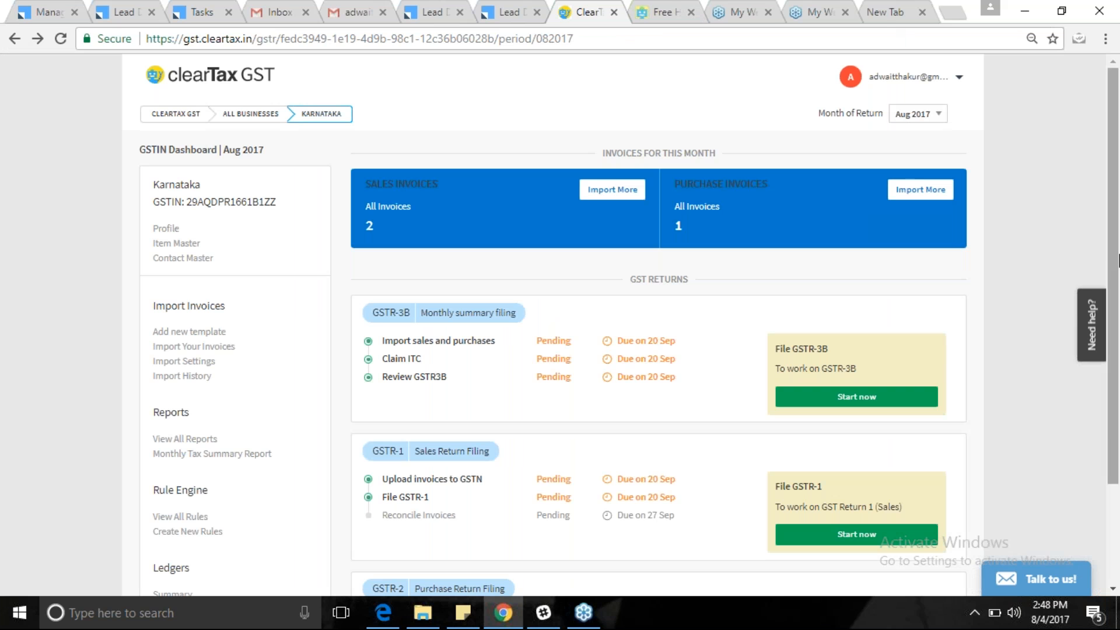
left_click_drag(1119, 321, 1119, 400)
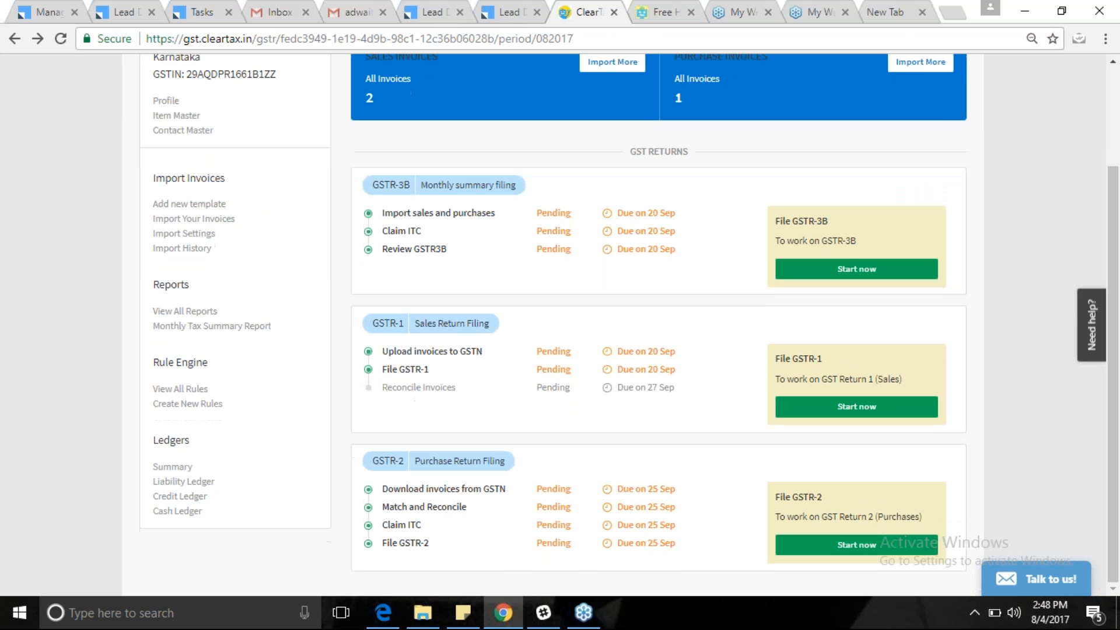
left_click(856, 544)
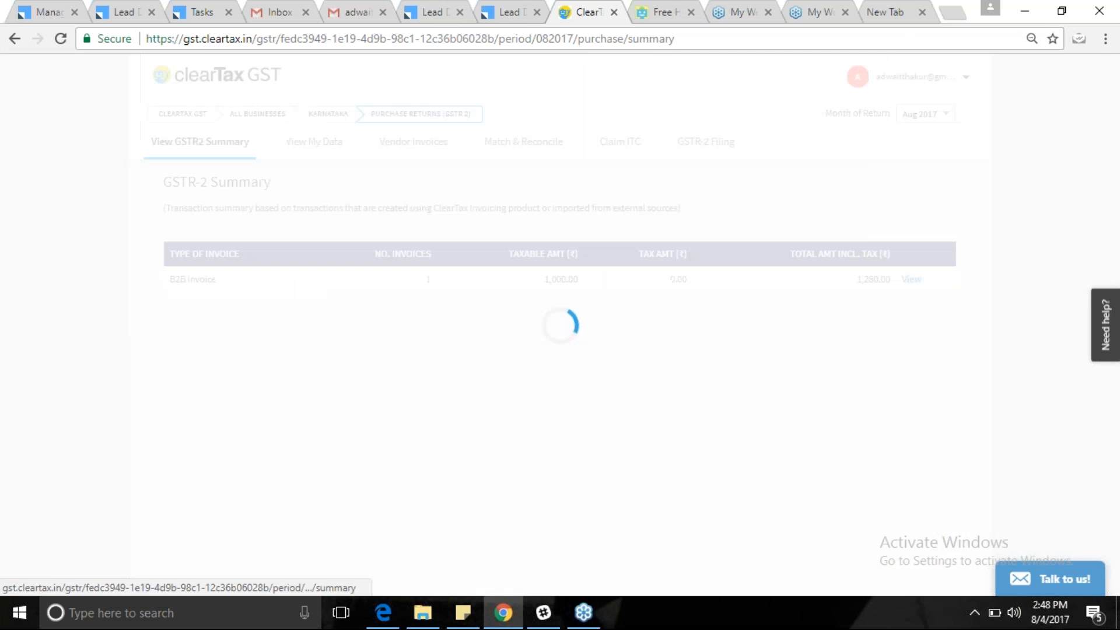
Switch between the Vendor Invoices and Match & Reconcile tabs, finishing on Match & Reconcile.
left_click(519, 143)
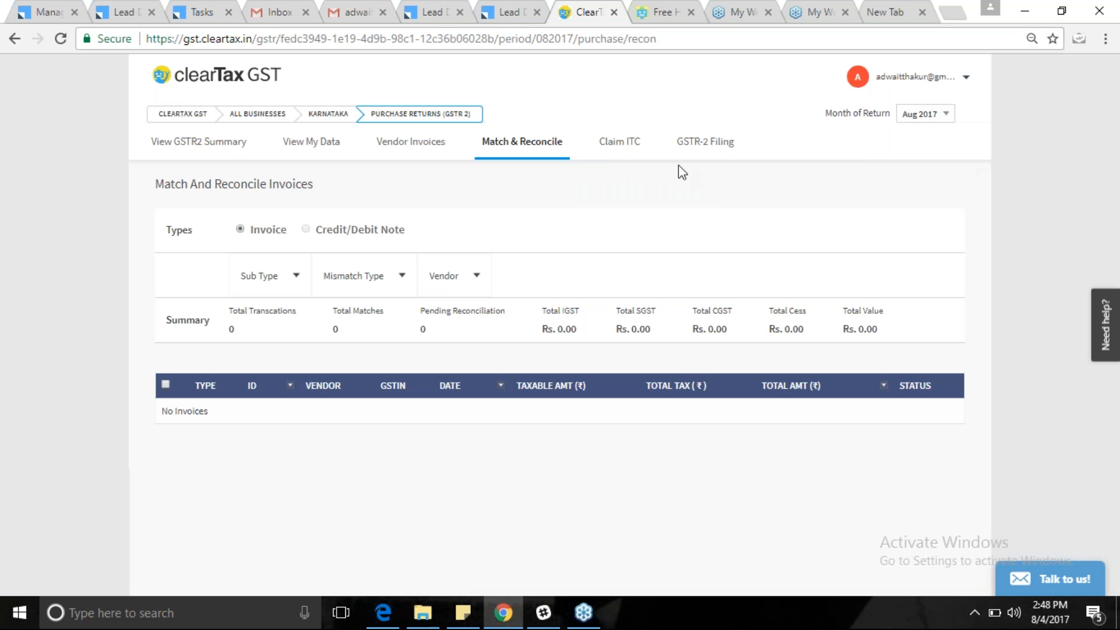
left_click(411, 147)
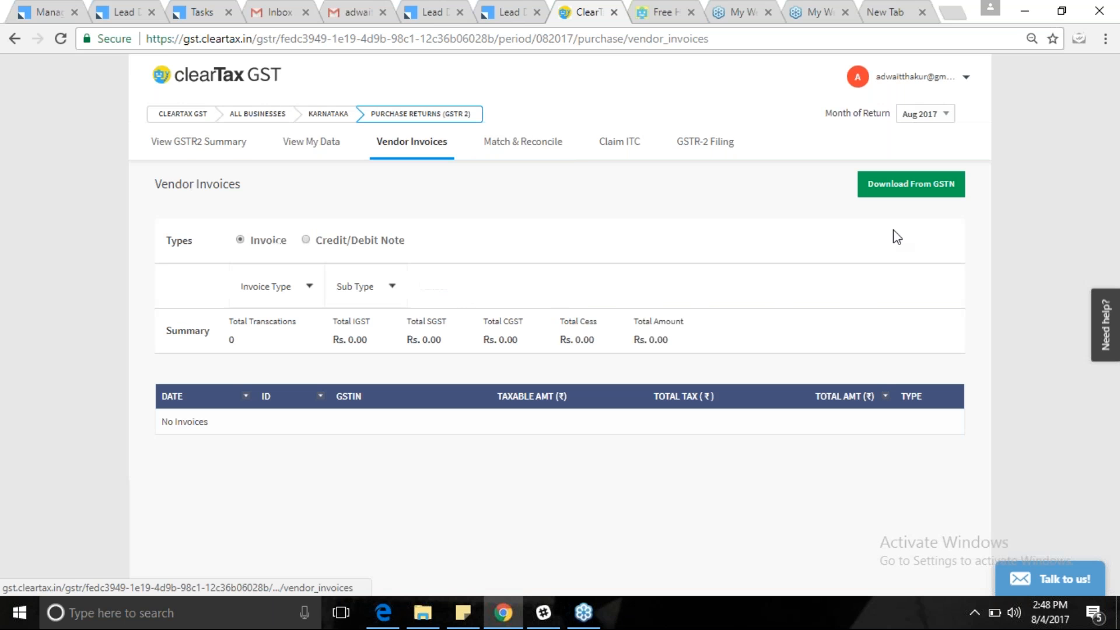
left_click(521, 144)
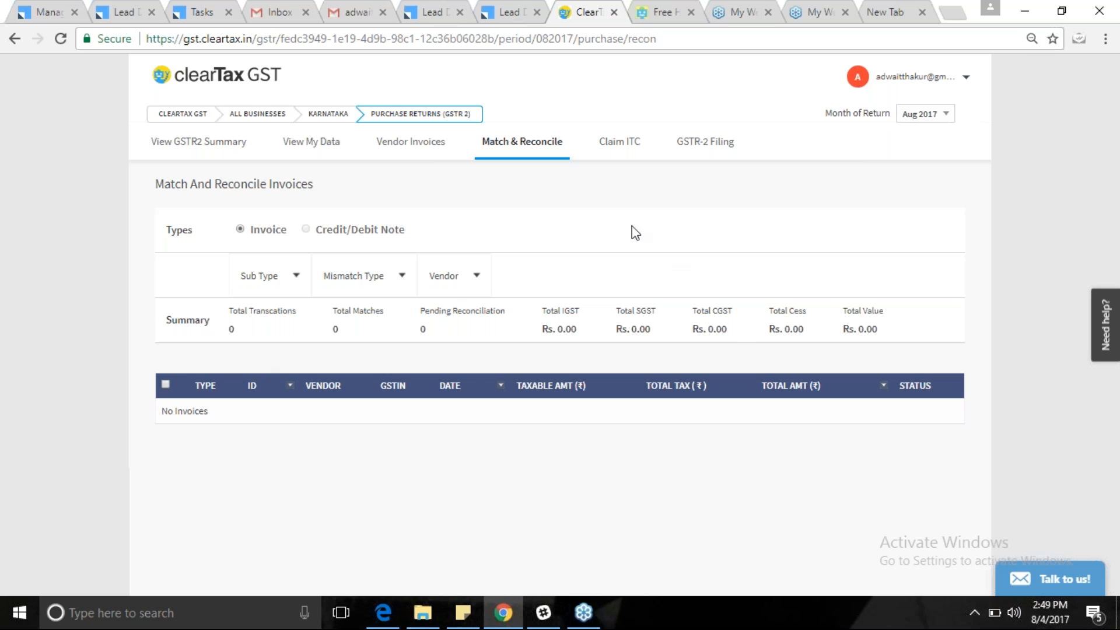
left_click(424, 143)
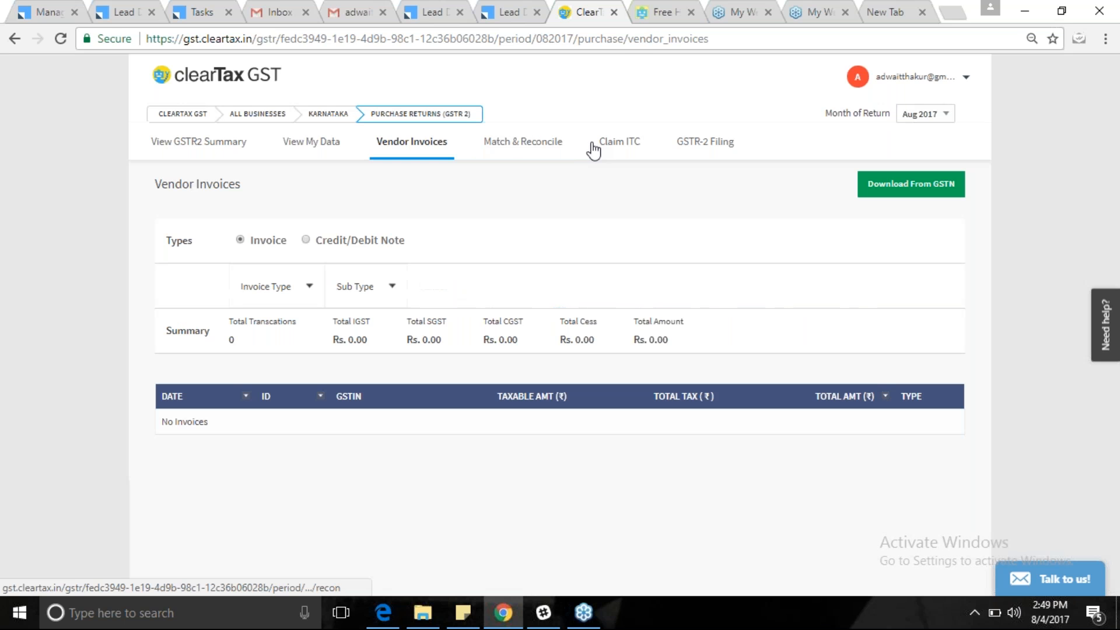
left_click(518, 142)
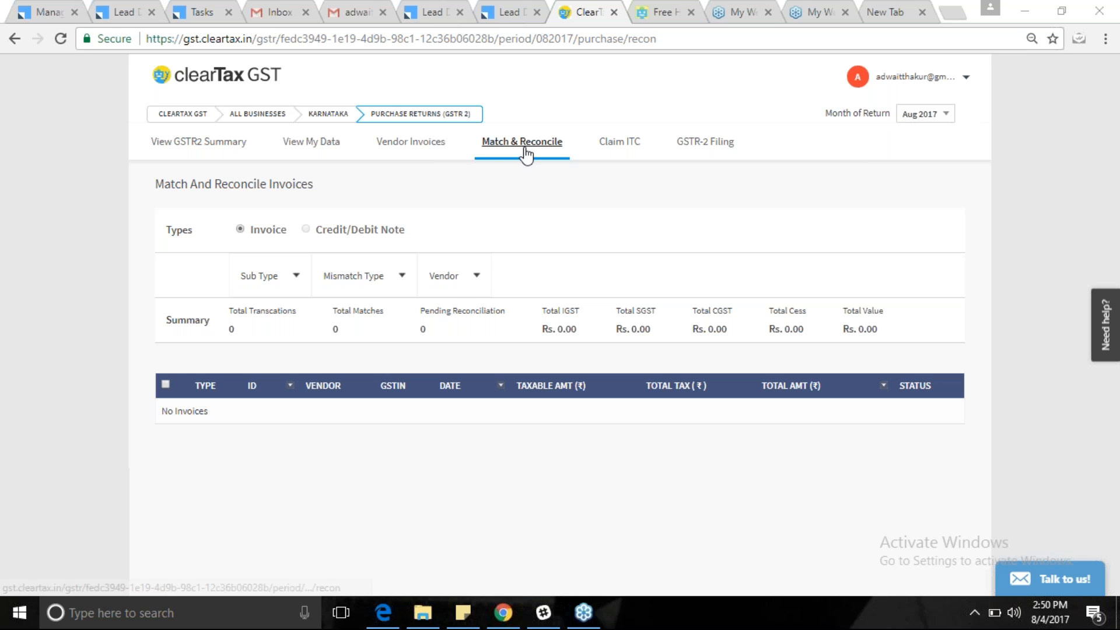
Attempt Download From GSTN on Vendor Invoices, which fails, then end the webinar for everyone.
left_click(411, 142)
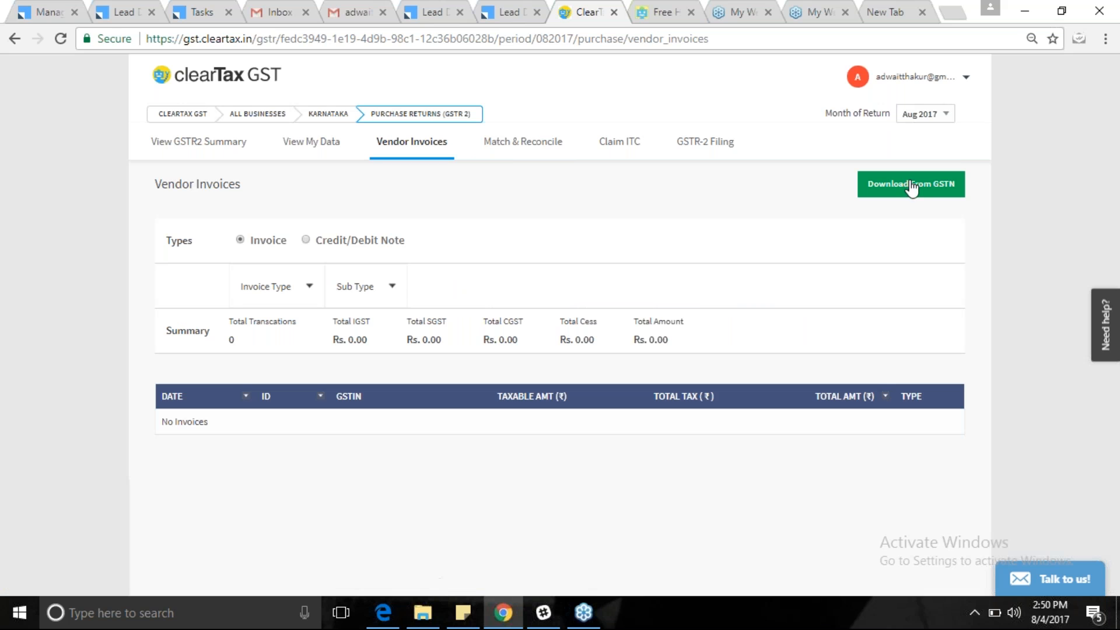
left_click(952, 186)
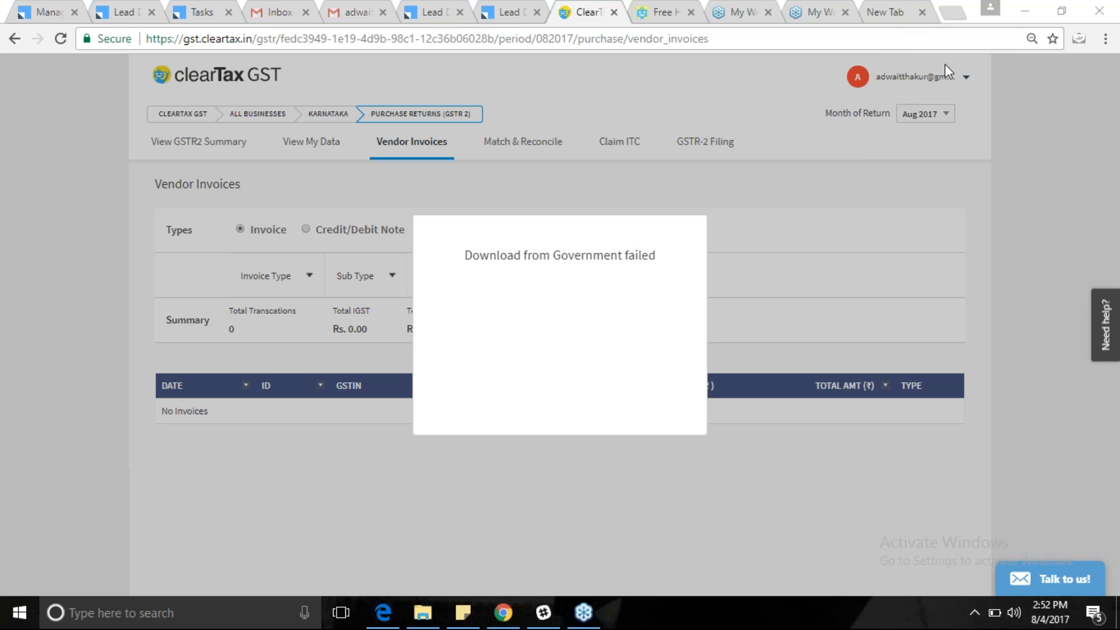
left_click(969, 149)
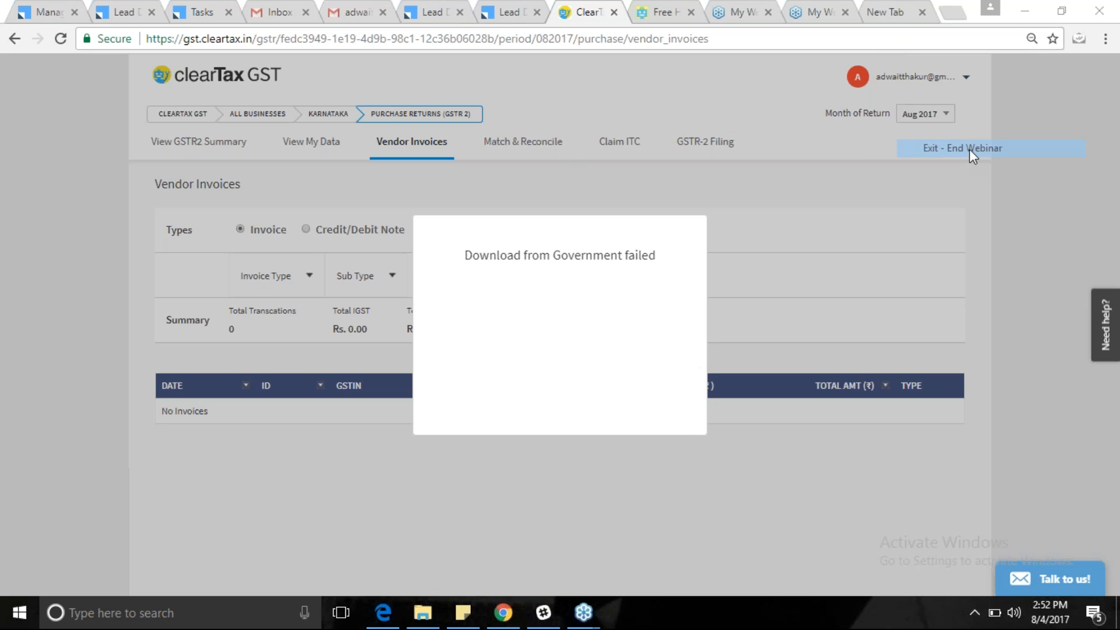
left_click(589, 328)
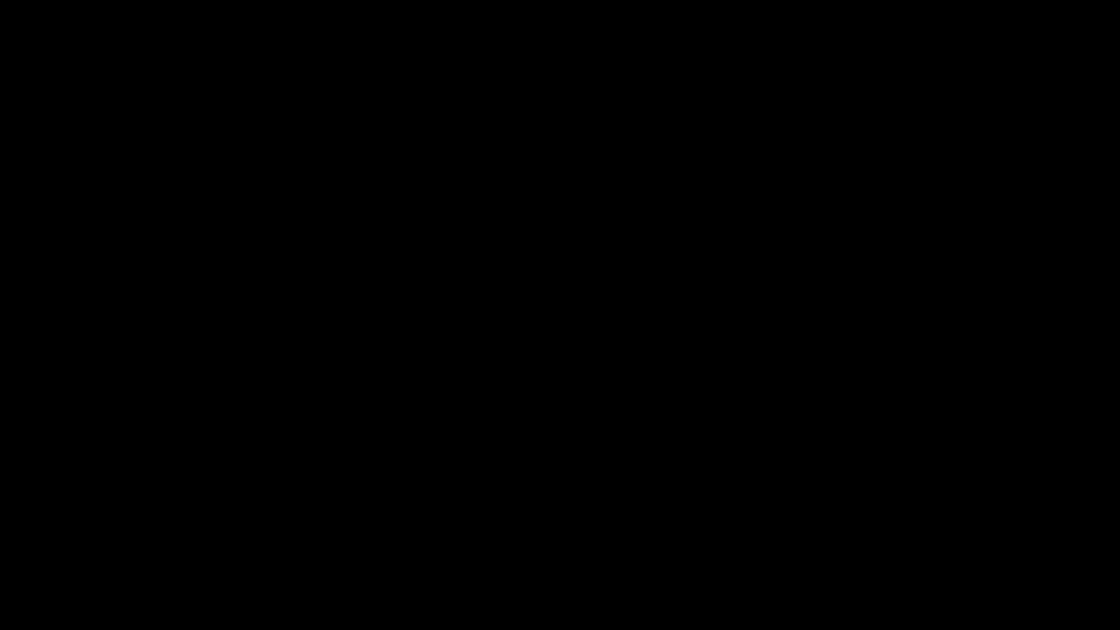